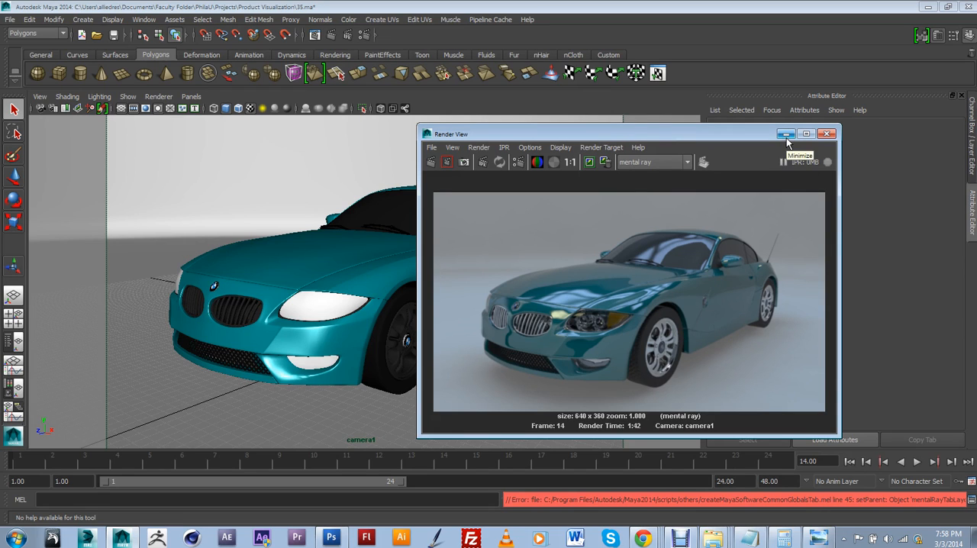
# Step: Move the Render View window aside to uncover the car in the viewport and select the car's roof surface
pyautogui.moveTo(710, 134); pyautogui.dragTo(747, 132)
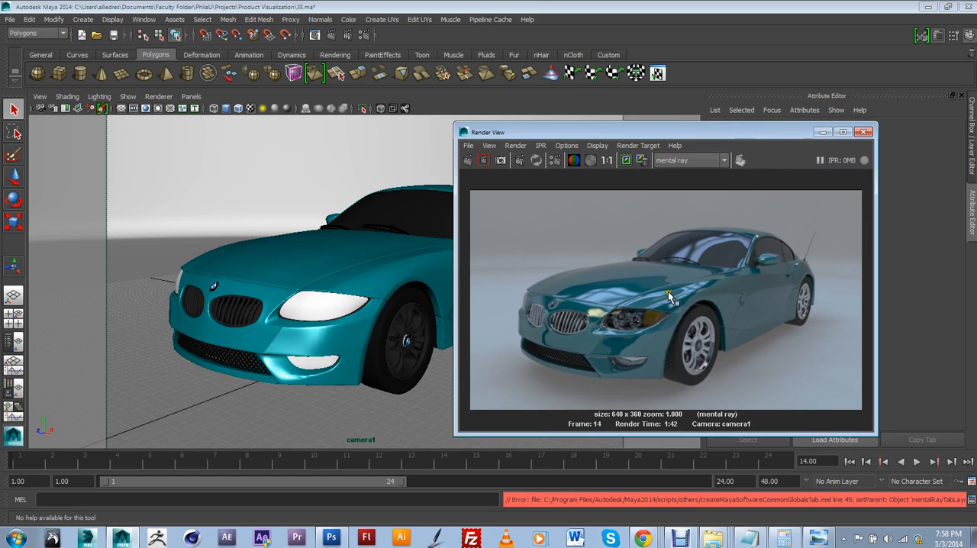
pyautogui.moveTo(653, 133); pyautogui.dragTo(809, 177)
pyautogui.click(466, 188)
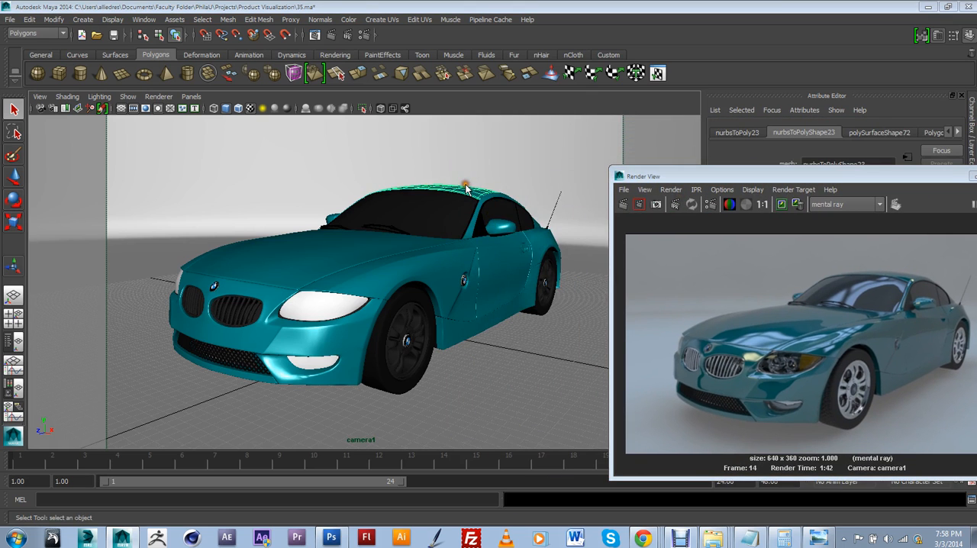
# Step: Examine the textured car in the perspective view from the front and from farther away
pyautogui.moveTo(465, 157); pyautogui.dragTo(465, 155)
pyautogui.scroll(8, 464, 161)
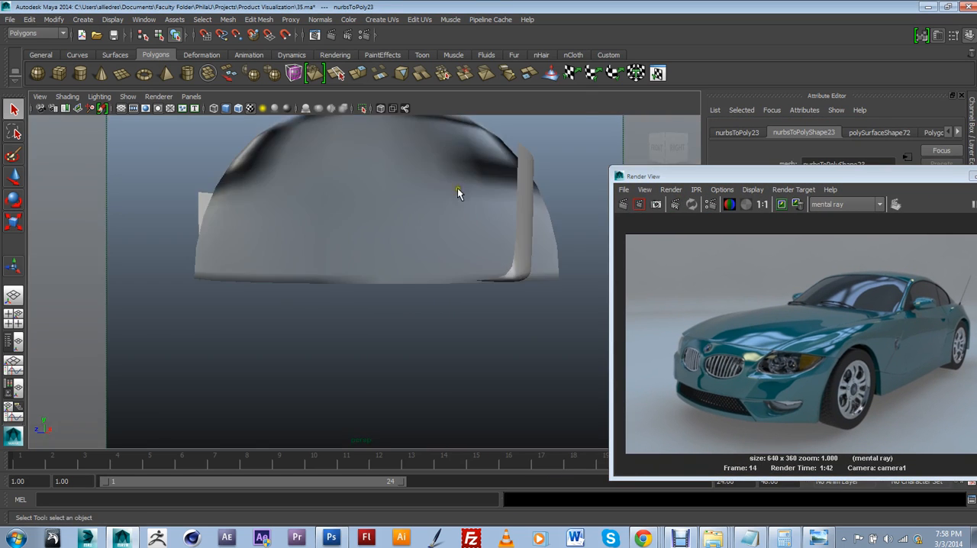
pyautogui.keyDown('alt'); pyautogui.moveTo(444, 205); pyautogui.dragTo(320, 272); pyautogui.keyUp('alt')
pyautogui.keyDown('alt'); pyautogui.moveTo(381, 273); pyautogui.dragTo(351, 277); pyautogui.keyUp('alt')
pyautogui.scroll(-3, 349, 279)
pyautogui.scroll(3, 365, 290)
pyautogui.scroll(-6, 363, 313)
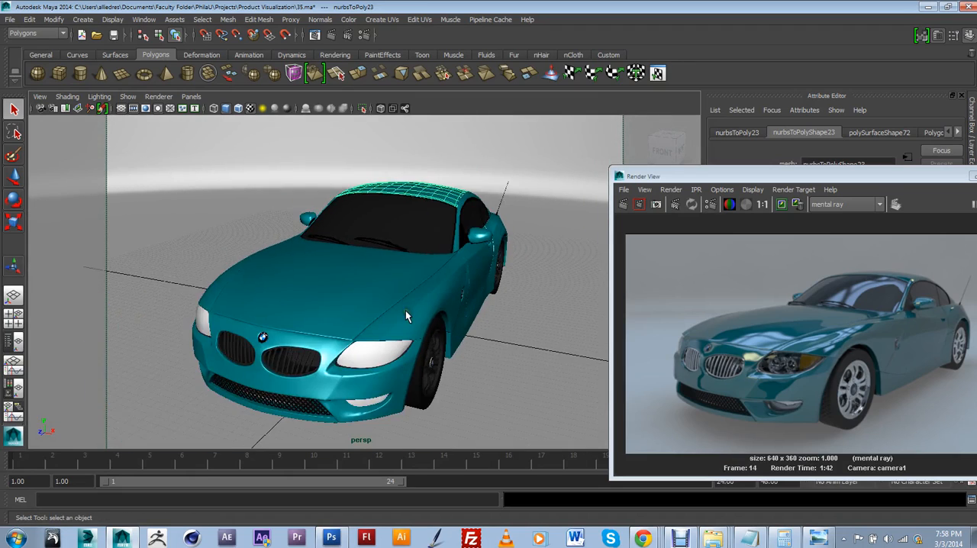
pyautogui.click(505, 261)
pyautogui.keyDown('alt'); pyautogui.moveTo(505, 261); pyautogui.dragTo(389, 296); pyautogui.keyUp('alt')
pyautogui.scroll(-10, 377, 325)
pyautogui.keyDown('alt'); pyautogui.moveTo(363, 331); pyautogui.dragTo(348, 316); pyautogui.keyUp('alt')
# Step: Select the dome sphere enclosing the scene and examine it together with the curved backdrop around the car
pyautogui.click(405, 221)
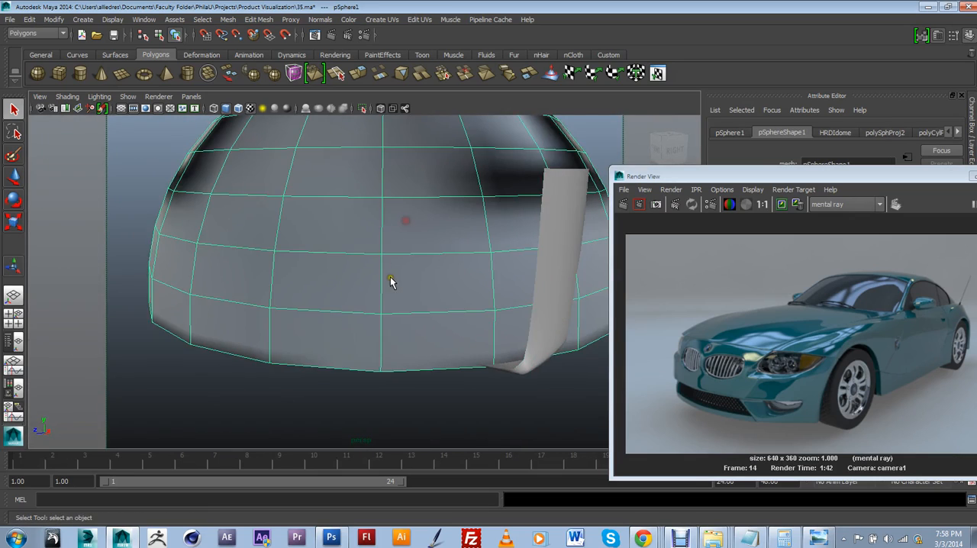
pyautogui.keyDown('alt'); pyautogui.moveTo(390, 279); pyautogui.dragTo(423, 243); pyautogui.keyUp('alt')
pyautogui.keyDown('alt'); pyautogui.moveTo(434, 251); pyautogui.dragTo(380, 329, button='middle'); pyautogui.keyUp('alt')
pyautogui.scroll(3, 379, 329)
pyautogui.moveTo(379, 328)
pyautogui.keyDown('alt'); pyautogui.mouseDown()
pyautogui.moveTo(390, 325)
pyautogui.moveTo(375, 336)
pyautogui.mouseUp(); pyautogui.keyUp('alt')
pyautogui.keyDown('alt'); pyautogui.moveTo(374, 336); pyautogui.dragTo(370, 257, button='middle'); pyautogui.keyUp('alt')
pyautogui.scroll(3, 371, 258)
pyautogui.keyDown('alt'); pyautogui.moveTo(370, 257); pyautogui.dragTo(368, 260); pyautogui.keyUp('alt')
pyautogui.scroll(6, 369, 259)
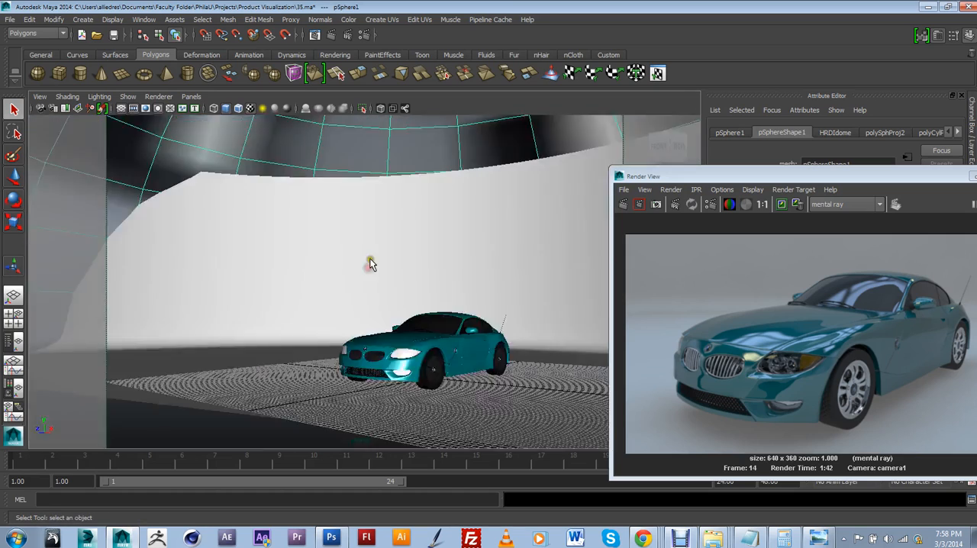
pyautogui.keyDown('alt'); pyautogui.moveTo(430, 271); pyautogui.dragTo(406, 246, button='middle'); pyautogui.keyUp('alt')
pyautogui.keyDown('alt'); pyautogui.moveTo(407, 245); pyautogui.dragTo(320, 224); pyautogui.keyUp('alt')
pyautogui.scroll(-4, 343, 232)
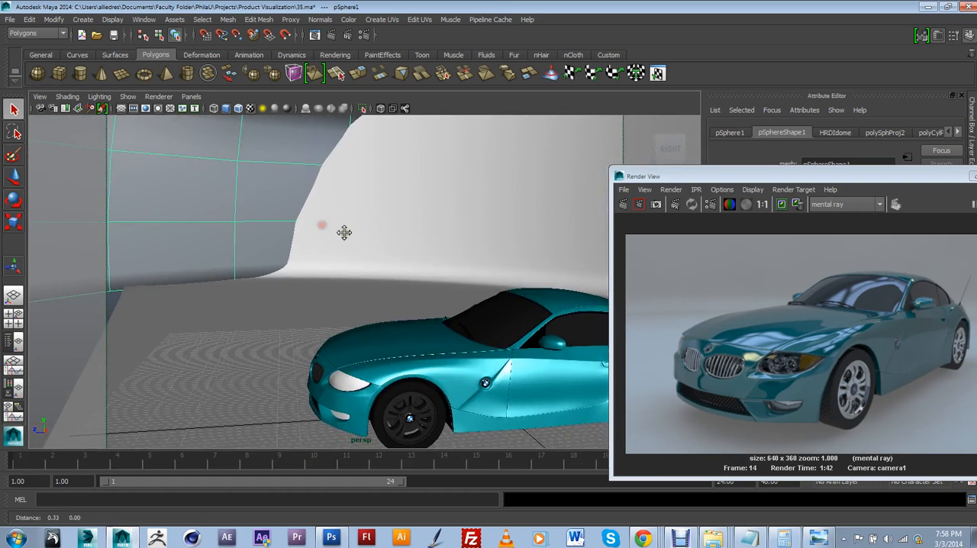
pyautogui.keyDown('alt'); pyautogui.moveTo(343, 231); pyautogui.dragTo(325, 200, button='middle'); pyautogui.keyUp('alt')
pyautogui.keyDown('alt'); pyautogui.moveTo(325, 200); pyautogui.dragTo(347, 207); pyautogui.keyUp('alt')
pyautogui.scroll(3, 373, 226)
pyautogui.keyDown('alt'); pyautogui.moveTo(538, 252); pyautogui.dragTo(467, 220, button='middle'); pyautogui.keyUp('alt')
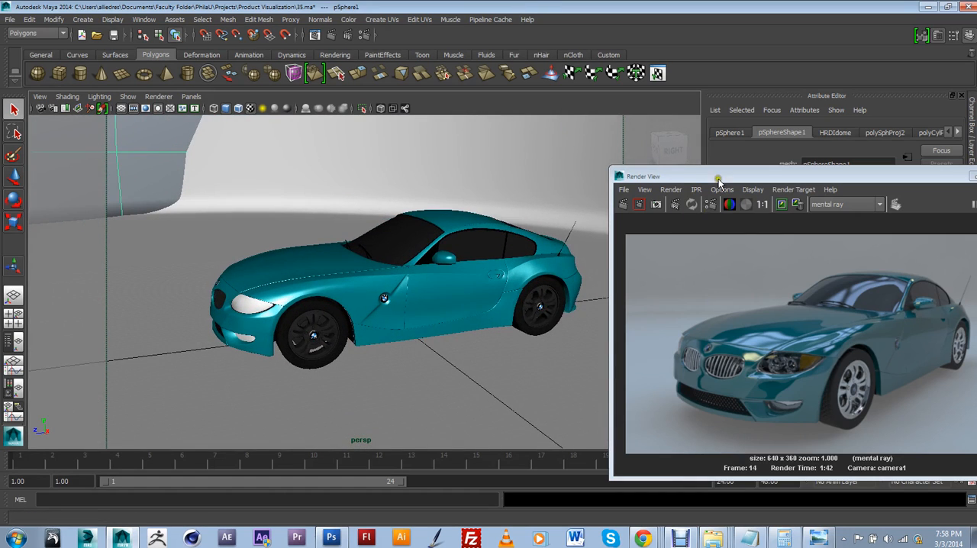
# Step: Place the Render View window beside the car to compare the finished render with the viewport model
pyautogui.moveTo(718, 180); pyautogui.dragTo(523, 131)
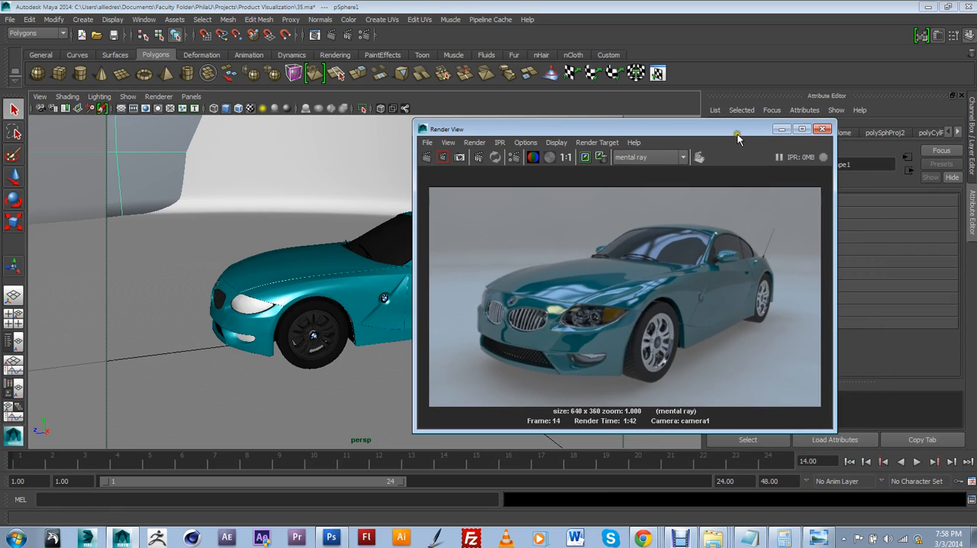
pyautogui.moveTo(646, 134); pyautogui.dragTo(694, 134)
pyautogui.keyDown('alt'); pyautogui.moveTo(255, 232); pyautogui.dragTo(355, 243); pyautogui.keyUp('alt')
# Step: Open the scene Final Demo.ma without saving the changes to 35.ma, and close the Render View window
pyautogui.click(10, 20)
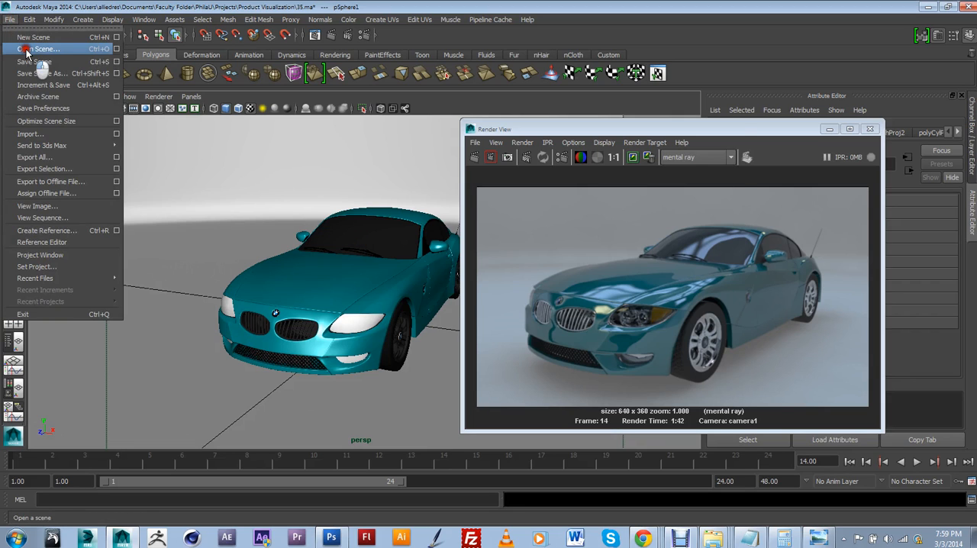
pyautogui.click(30, 48)
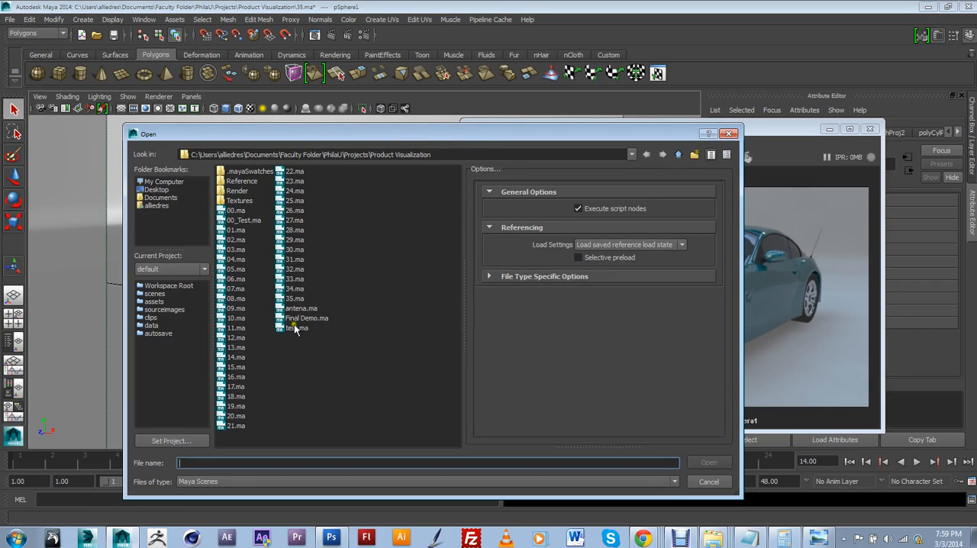
pyautogui.click(304, 319)
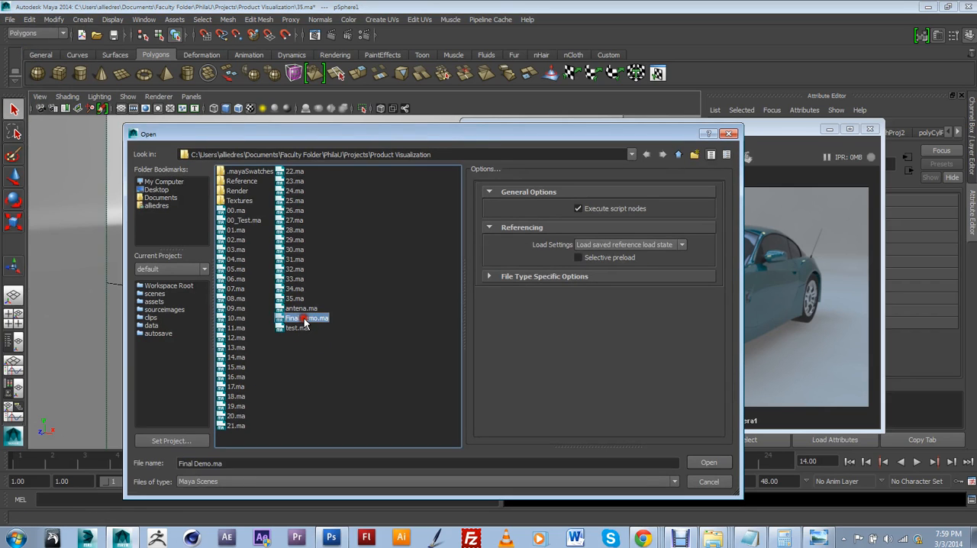
pyautogui.click(708, 463)
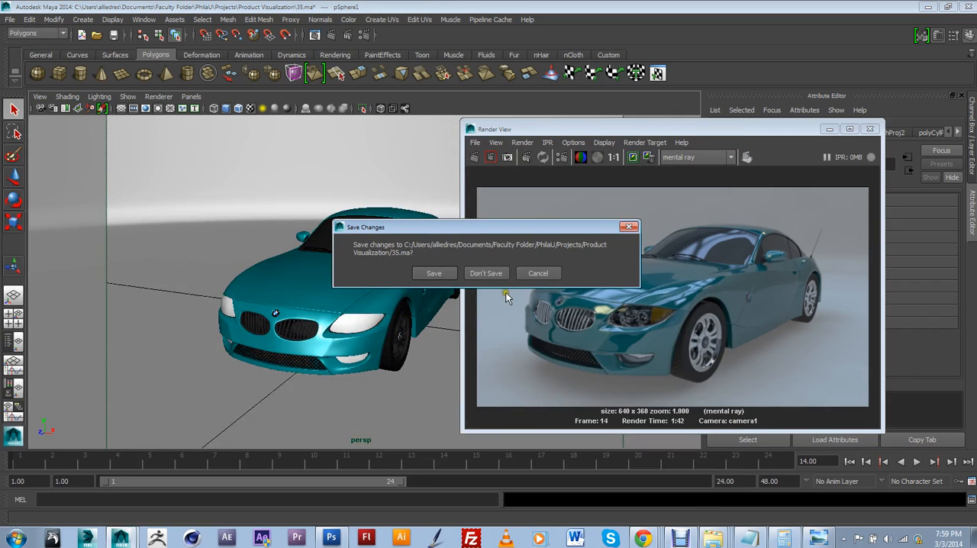
pyautogui.click(493, 275)
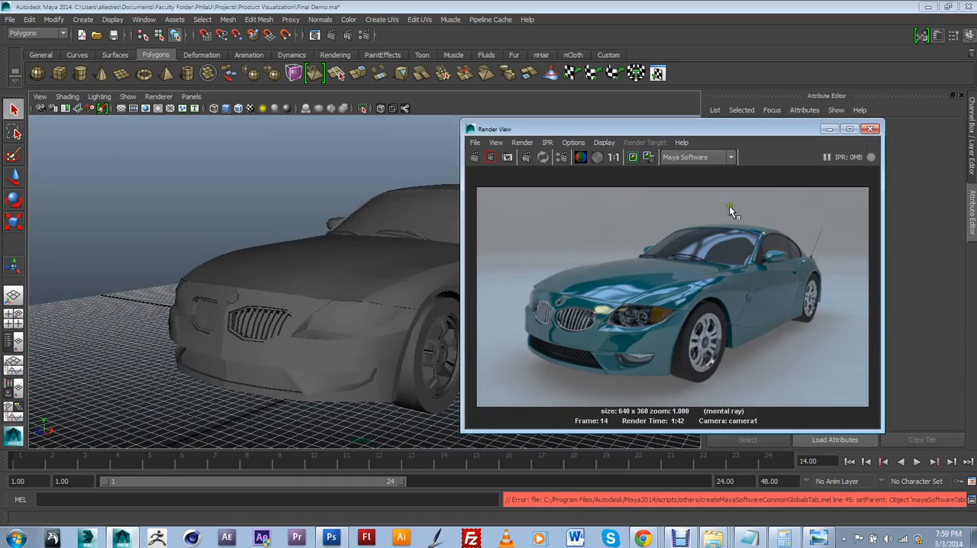
pyautogui.click(869, 129)
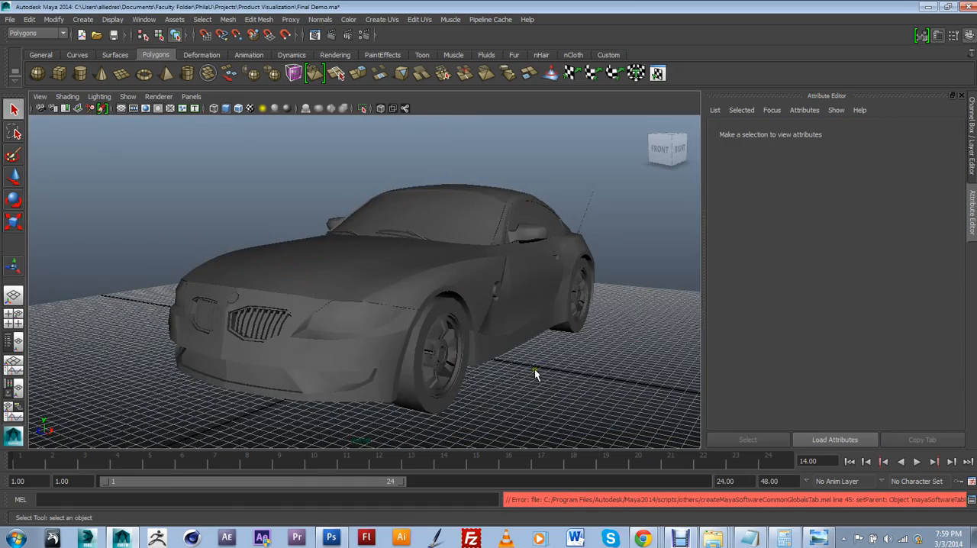
# Step: Examine the untextured car model and its wireframe from the front and the side
pyautogui.keyDown('alt'); pyautogui.moveTo(534, 369); pyautogui.dragTo(499, 359); pyautogui.keyUp('alt')
pyautogui.moveTo(705, 435); pyautogui.dragTo(705, 436)
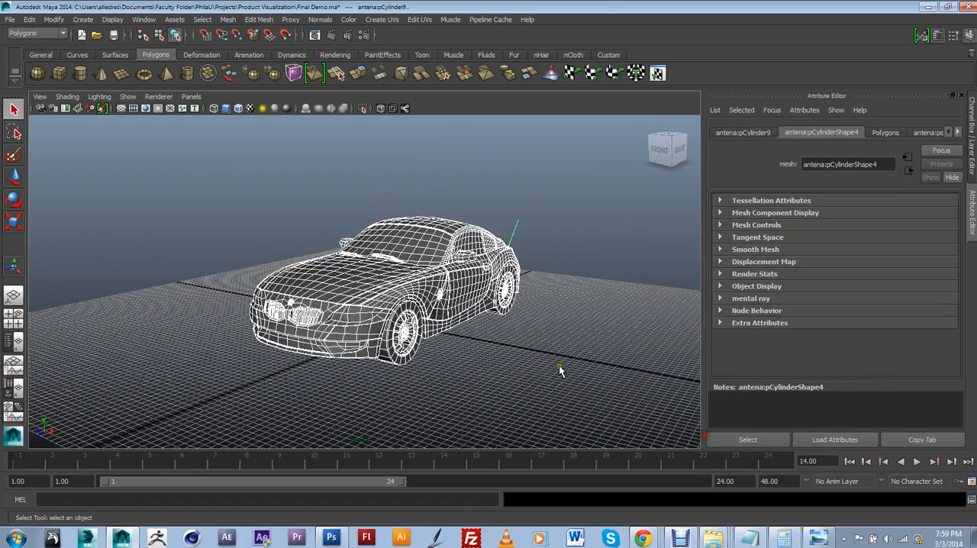
pyautogui.keyDown('alt'); pyautogui.moveTo(576, 355); pyautogui.dragTo(498, 357); pyautogui.keyUp('alt')
pyautogui.click(574, 383)
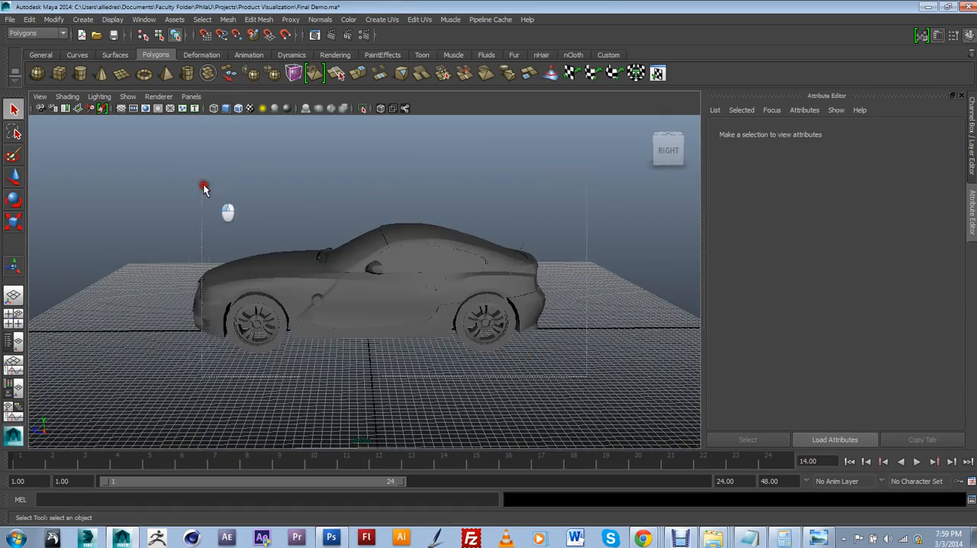
pyautogui.moveTo(204, 187); pyautogui.dragTo(181, 170)
pyautogui.keyDown('alt'); pyautogui.moveTo(197, 224); pyautogui.dragTo(267, 231); pyautogui.keyUp('alt')
pyautogui.click(533, 371)
pyautogui.keyDown('alt'); pyautogui.moveTo(488, 285); pyautogui.dragTo(491, 373, button='right'); pyautogui.keyUp('alt')
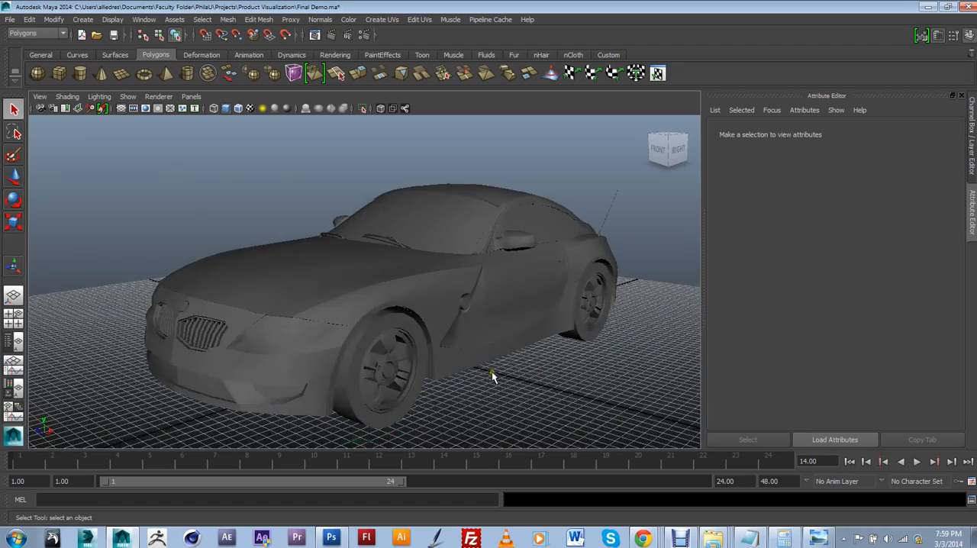
pyautogui.keyDown('alt'); pyautogui.moveTo(492, 371); pyautogui.dragTo(376, 345); pyautogui.keyUp('alt')
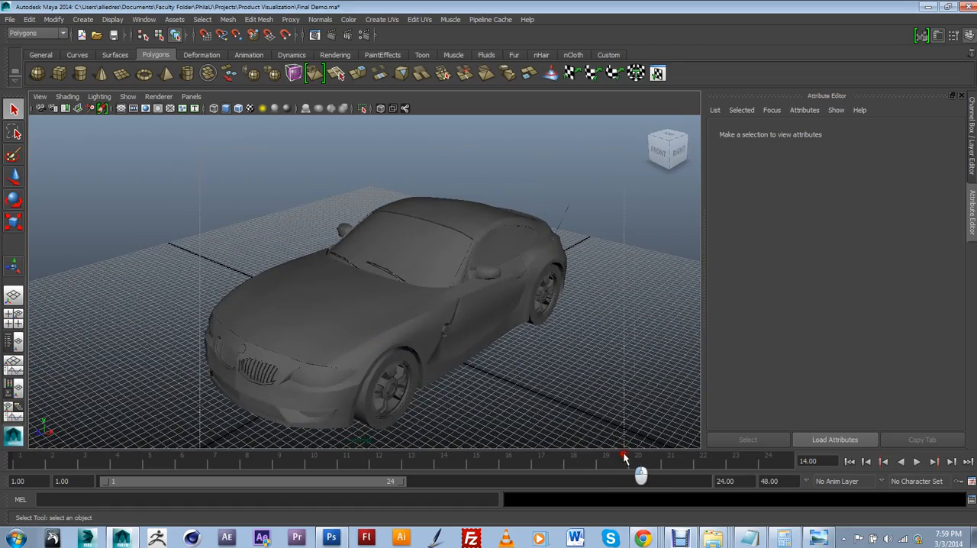
# Step: Select the entire car and display all its meshes with smooth mesh preview
pyautogui.moveTo(645, 455); pyautogui.dragTo(644, 456)
pyautogui.keyDown('alt'); pyautogui.moveTo(636, 406); pyautogui.dragTo(564, 350); pyautogui.keyUp('alt')
pyautogui.scroll(5, 541, 341)
pyautogui.press('3')
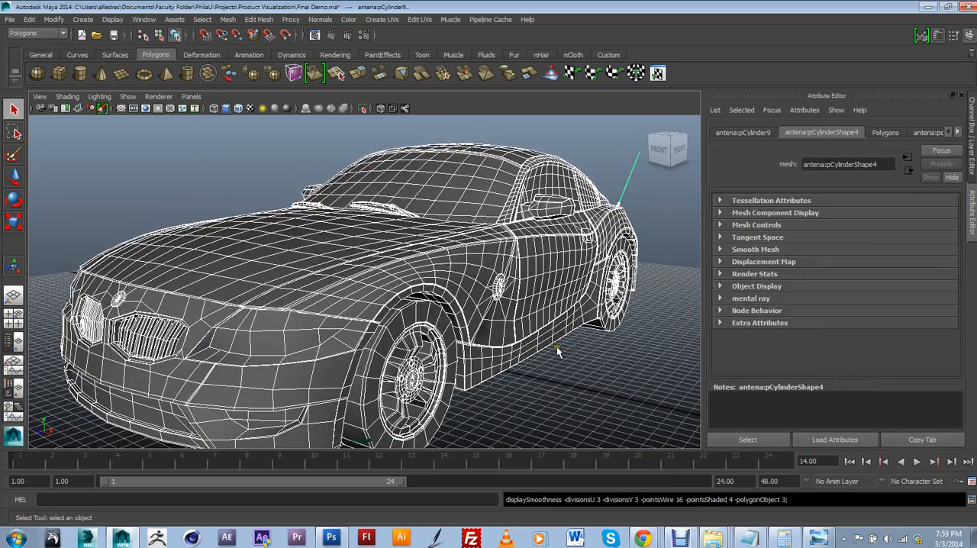
pyautogui.press('space')
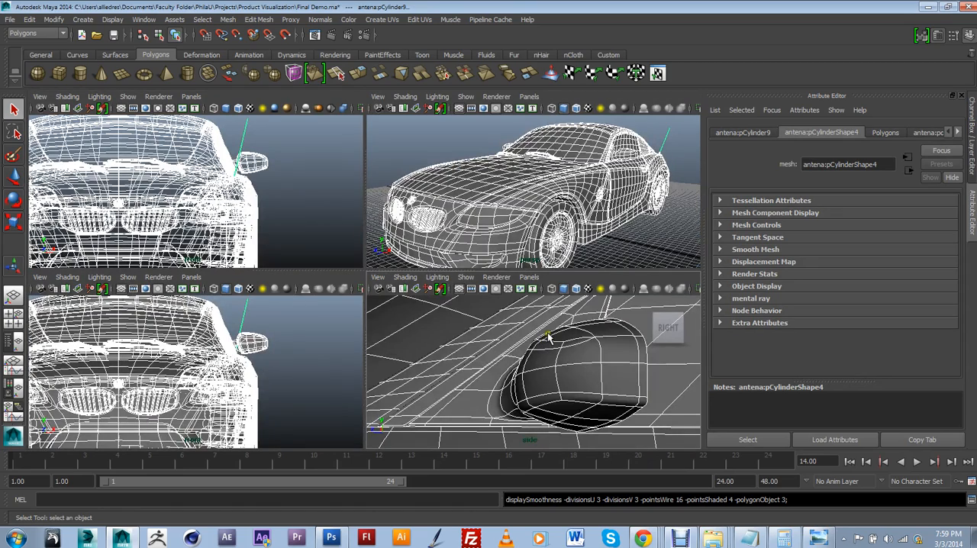
pyautogui.press('space')
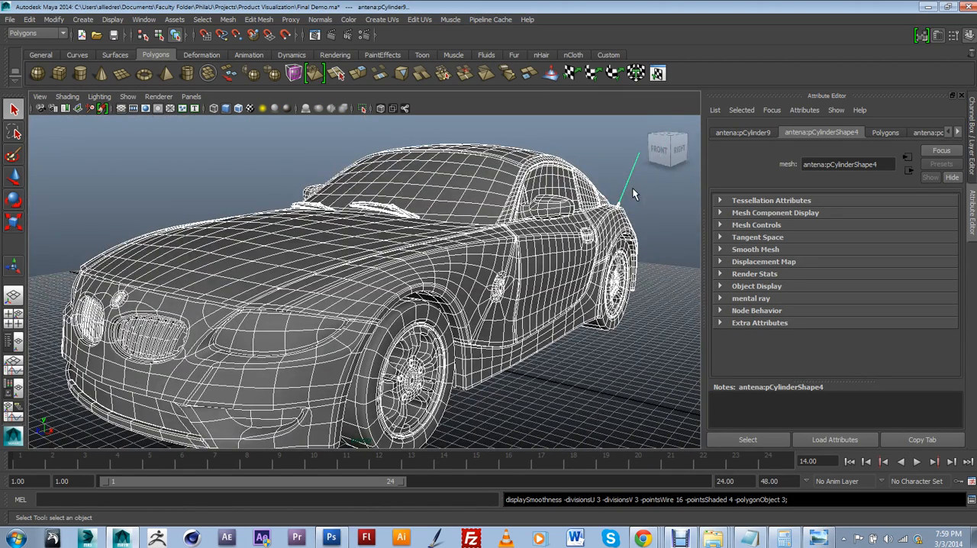
# Step: Deselect the car and examine its smoothed front end and side, including where the mesh Smooth command is found
pyautogui.click(642, 349)
pyautogui.keyDown('alt'); pyautogui.moveTo(637, 351); pyautogui.dragTo(547, 322); pyautogui.keyUp('alt')
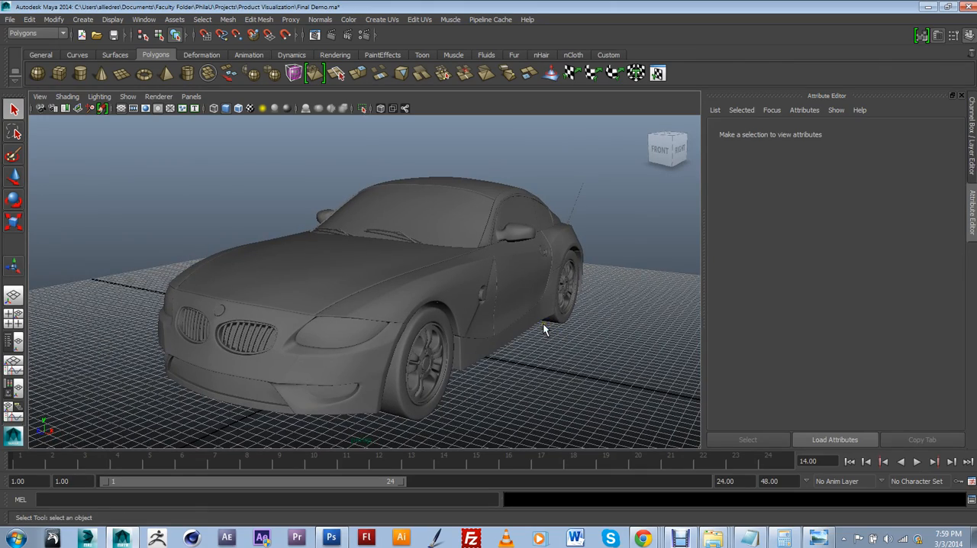
pyautogui.scroll(3, 543, 326)
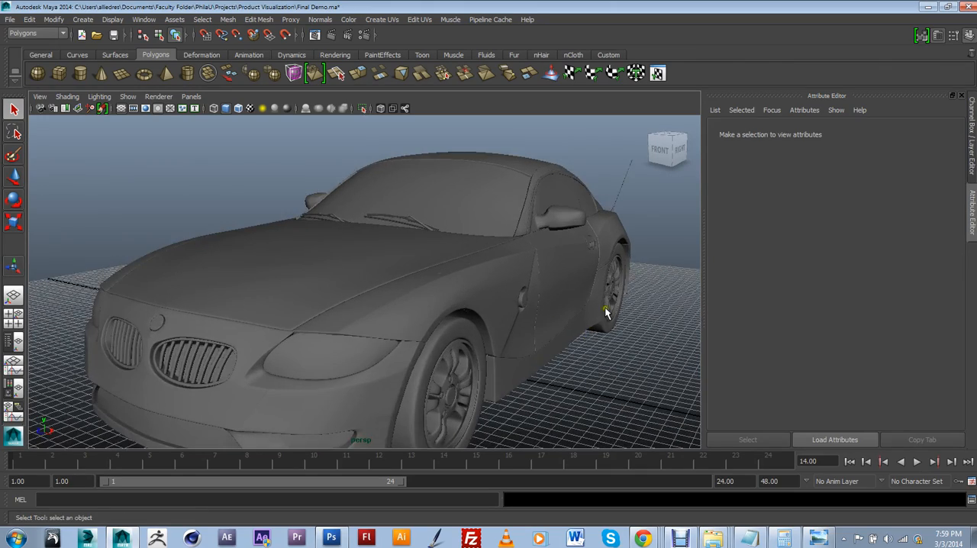
pyautogui.moveTo(605, 307)
pyautogui.keyDown('alt'); pyautogui.mouseDown()
pyautogui.moveTo(503, 305)
pyautogui.moveTo(523, 316)
pyautogui.moveTo(614, 308)
pyautogui.mouseUp(); pyautogui.keyUp('alt')
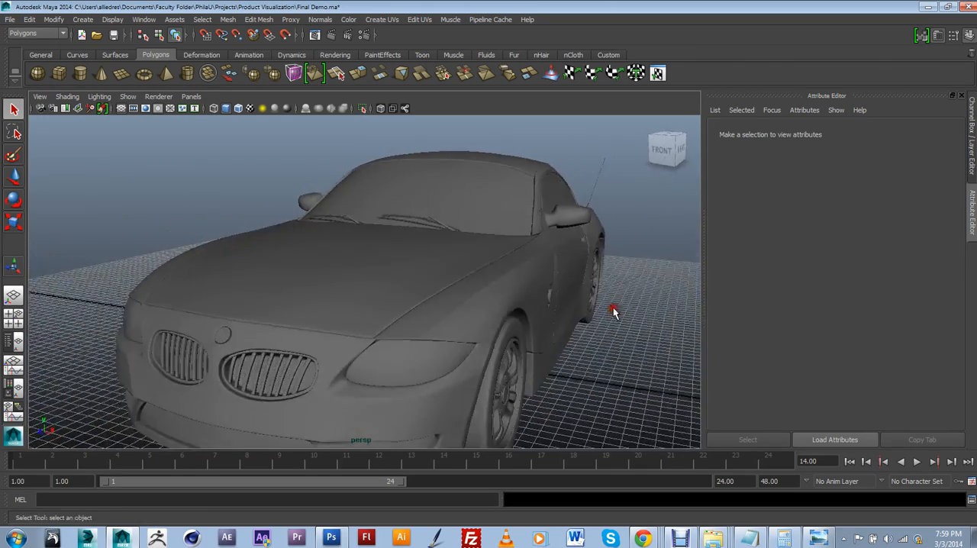
pyautogui.scroll(2, 609, 297)
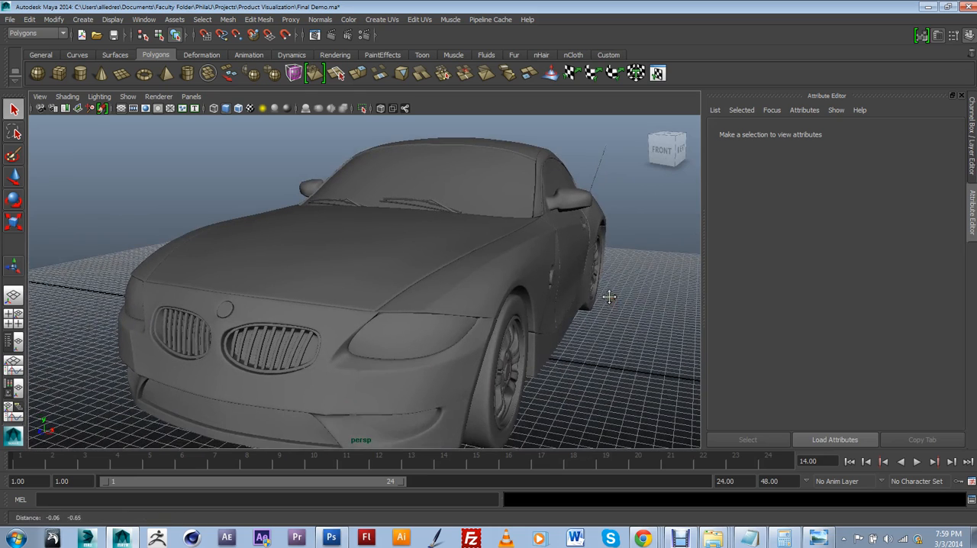
pyautogui.click(226, 22)
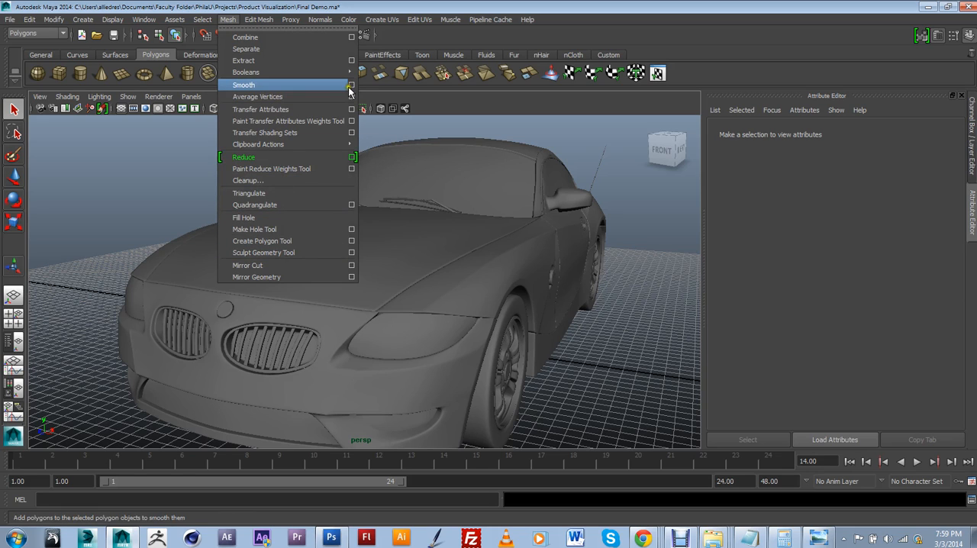
pyautogui.click(501, 219)
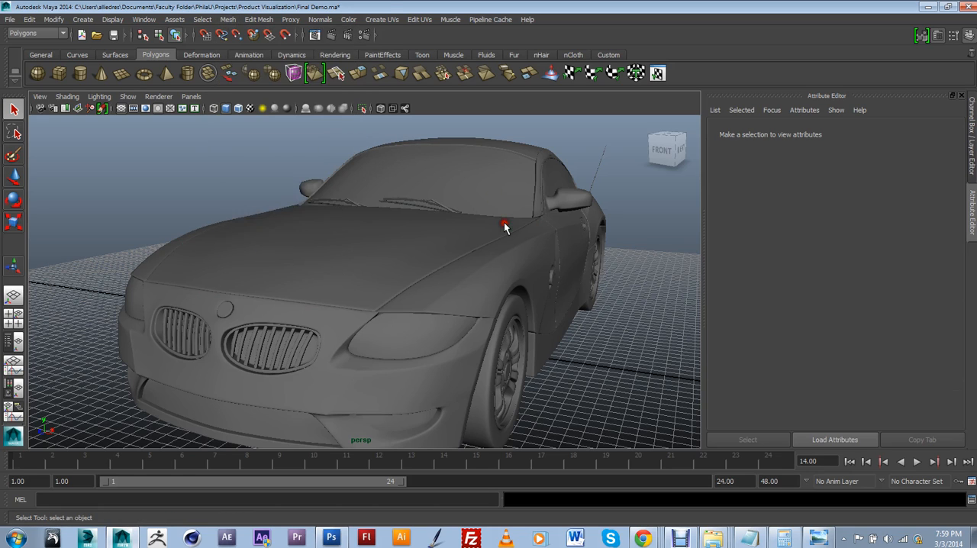
# Step: Examine the side mirror and windshield area up close, selecting the side mirror mesh
pyautogui.click(617, 315)
pyautogui.keyDown('alt'); pyautogui.moveTo(606, 323); pyautogui.dragTo(484, 305); pyautogui.keyUp('alt')
pyautogui.scroll(-4, 534, 317)
pyautogui.scroll(3, 501, 304)
pyautogui.keyDown('alt'); pyautogui.moveTo(500, 303); pyautogui.dragTo(464, 318, button='middle'); pyautogui.keyUp('alt')
pyautogui.scroll(3, 489, 318)
pyautogui.keyDown('alt'); pyautogui.moveTo(555, 319); pyautogui.dragTo(516, 318); pyautogui.keyUp('alt')
pyautogui.keyDown('alt'); pyautogui.moveTo(516, 317); pyautogui.dragTo(444, 260, button='middle'); pyautogui.keyUp('alt')
pyautogui.keyDown('alt'); pyautogui.moveTo(442, 267); pyautogui.dragTo(531, 289); pyautogui.keyUp('alt')
pyautogui.keyDown('alt'); pyautogui.moveTo(532, 290); pyautogui.dragTo(511, 314, button='middle'); pyautogui.keyUp('alt')
pyautogui.keyDown('alt'); pyautogui.moveTo(510, 314); pyautogui.dragTo(412, 312); pyautogui.keyUp('alt')
pyautogui.click(467, 294)
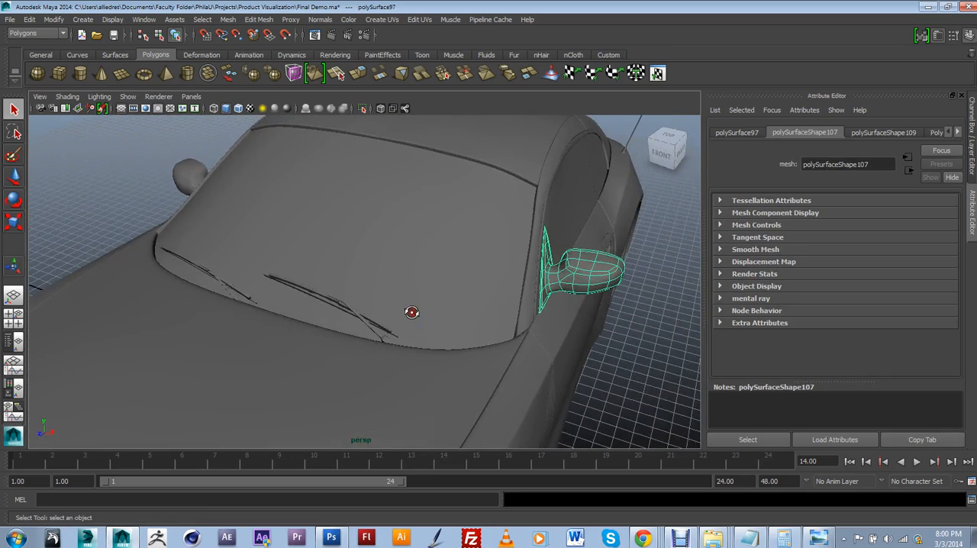
# Step: Inspect the separate car parts by selecting a windshield wiper, the grille bars and the lower bumper strip
pyautogui.click(368, 329)
pyautogui.click(345, 312)
pyautogui.keyDown('alt'); pyautogui.moveTo(345, 312); pyautogui.dragTo(422, 270); pyautogui.keyUp('alt')
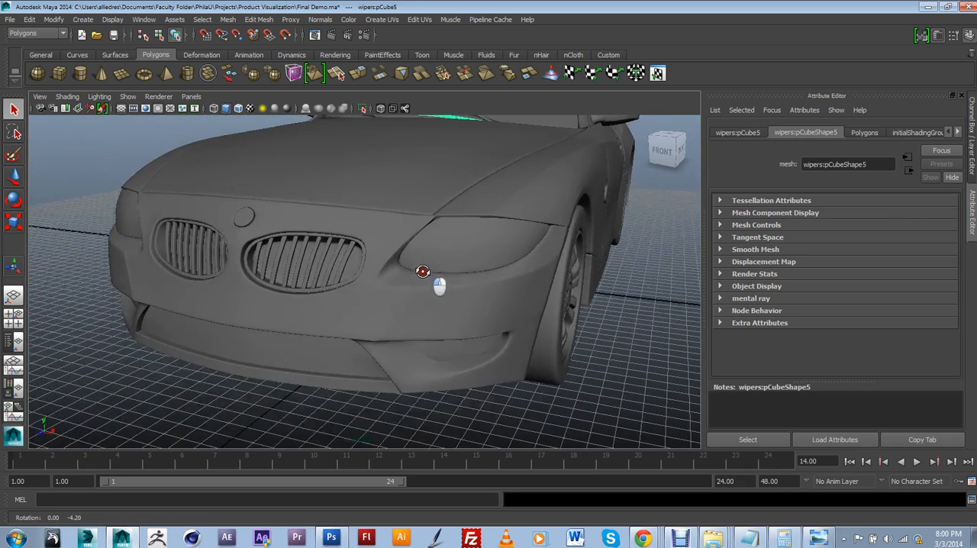
pyautogui.click(338, 273)
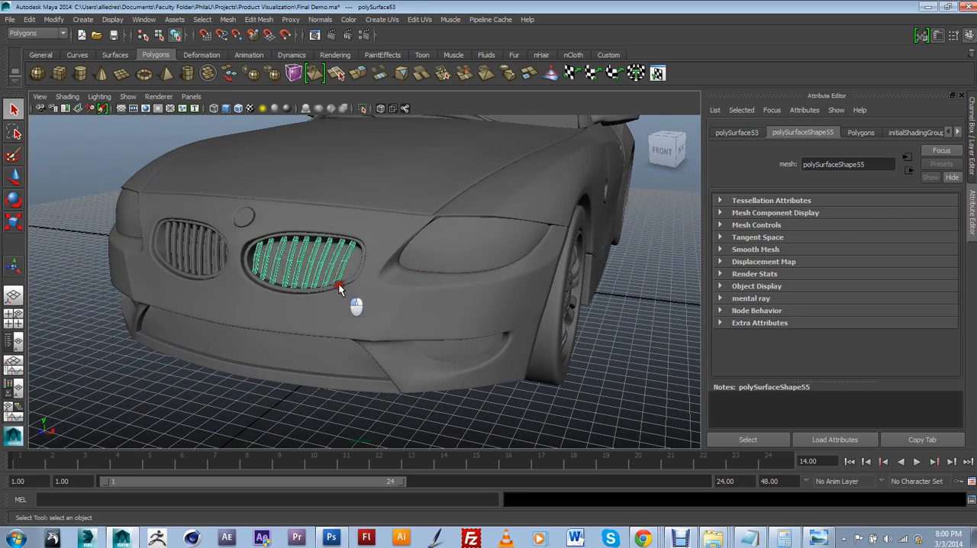
pyautogui.click(330, 368)
pyautogui.click(334, 366)
# Step: Examine the whole smoothed car from several angles around its front and side
pyautogui.keyDown('alt'); pyautogui.moveTo(338, 364); pyautogui.dragTo(585, 392); pyautogui.keyUp('alt')
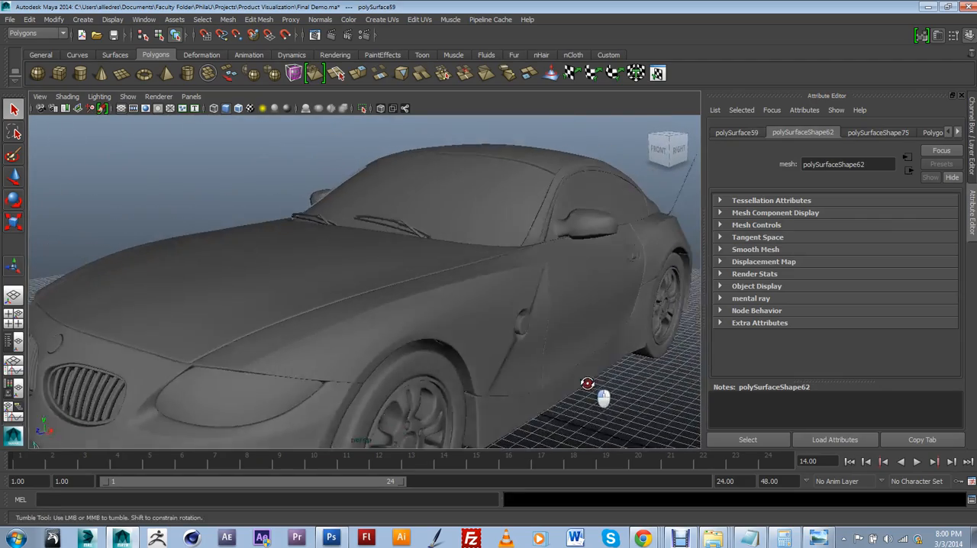
pyautogui.keyDown('alt'); pyautogui.moveTo(585, 392); pyautogui.dragTo(573, 332, button='right'); pyautogui.keyUp('alt')
pyautogui.keyDown('alt'); pyautogui.moveTo(573, 333); pyautogui.dragTo(545, 333); pyautogui.keyUp('alt')
pyautogui.keyDown('alt'); pyautogui.moveTo(545, 332); pyautogui.dragTo(537, 337, button='right'); pyautogui.keyUp('alt')
pyautogui.keyDown('alt'); pyautogui.moveTo(537, 337); pyautogui.dragTo(510, 346); pyautogui.keyUp('alt')
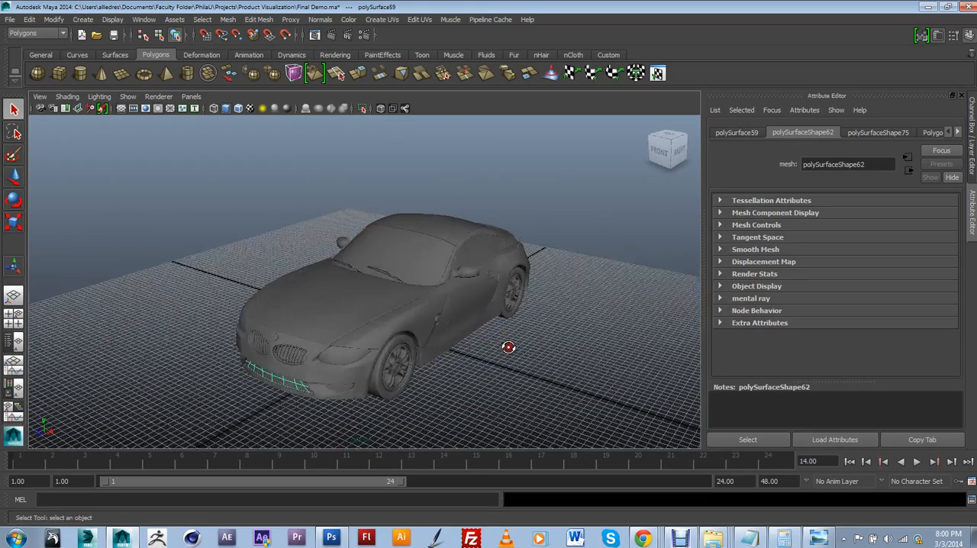
pyautogui.keyDown('alt'); pyautogui.moveTo(510, 347); pyautogui.dragTo(498, 350, button='right'); pyautogui.keyUp('alt')
pyautogui.keyDown('alt'); pyautogui.moveTo(498, 349); pyautogui.dragTo(510, 349); pyautogui.keyUp('alt')
# Step: Create a polygon cylinder on the ground grid by the car and focus on its round end cap
pyautogui.keyDown('alt'); pyautogui.moveTo(506, 340); pyautogui.dragTo(447, 318, button='middle'); pyautogui.keyUp('alt')
pyautogui.click(80, 79)
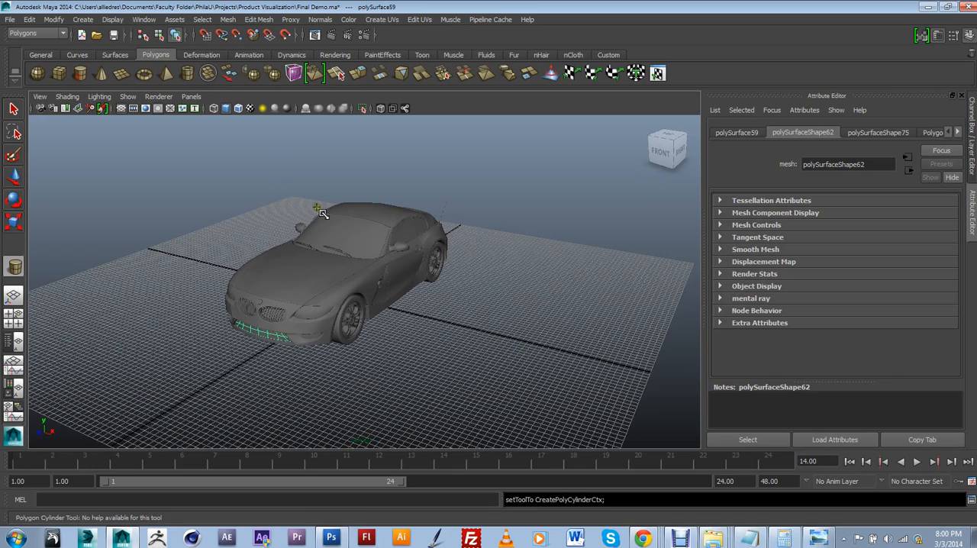
pyautogui.moveTo(404, 267)
pyautogui.keyDown('alt'); pyautogui.mouseDown()
pyautogui.moveTo(377, 320)
pyautogui.moveTo(353, 317)
pyautogui.moveTo(357, 267)
pyautogui.moveTo(442, 160)
pyautogui.mouseUp(); pyautogui.keyUp('alt')
pyautogui.moveTo(450, 208); pyautogui.dragTo(449, 145)
pyautogui.keyDown('alt'); pyautogui.moveTo(463, 267); pyautogui.dragTo(408, 314); pyautogui.keyUp('alt')
pyautogui.scroll(-5, 490, 257)
pyautogui.scroll(8, 390, 281)
pyautogui.scroll(4, 389, 279)
pyautogui.scroll(-9, 386, 272)
pyautogui.scroll(-4, 405, 313)
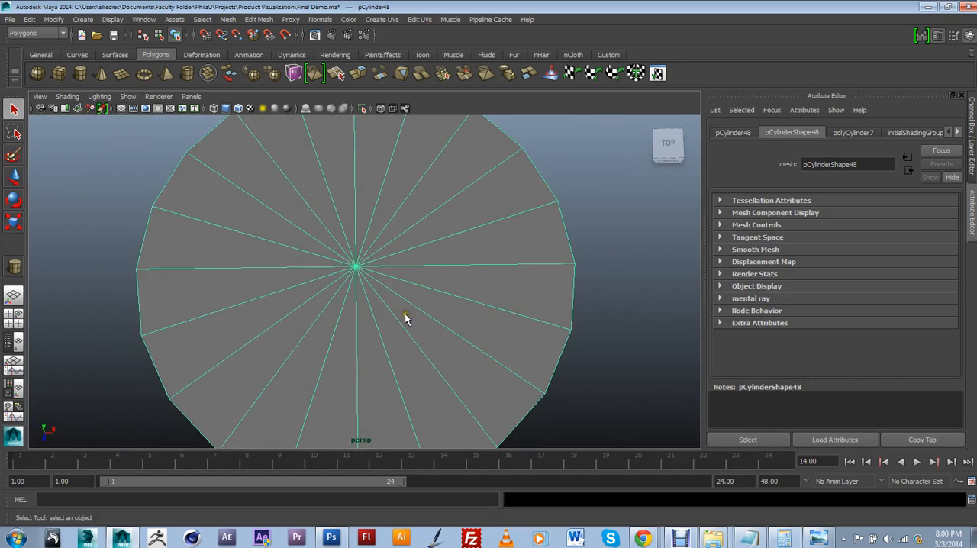
# Step: From the top view, delete all faces in the front half of the cylinder, including the leftover bottom cap and side faces
pyautogui.click(664, 147)
pyautogui.scroll(2, 379, 311)
pyautogui.click(502, 393)
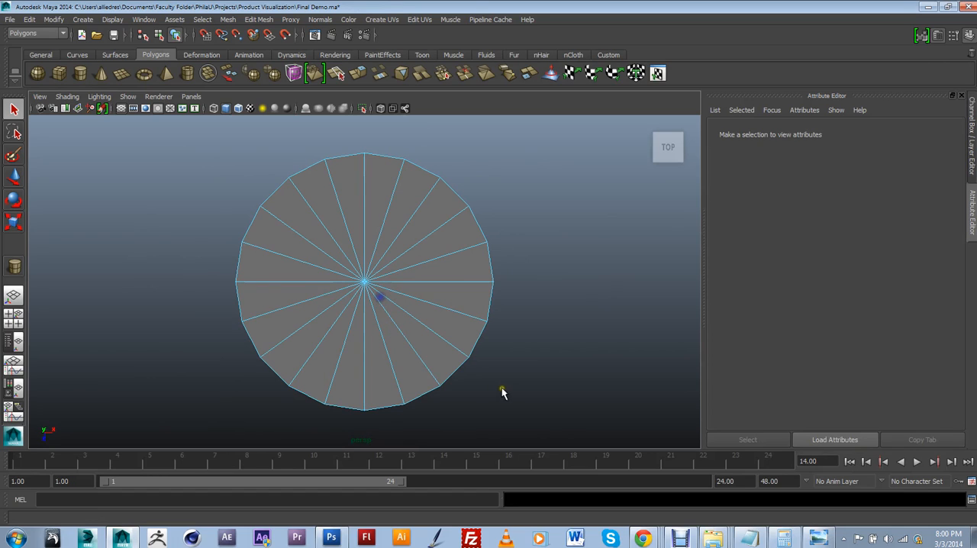
pyautogui.moveTo(215, 294); pyautogui.dragTo(216, 295)
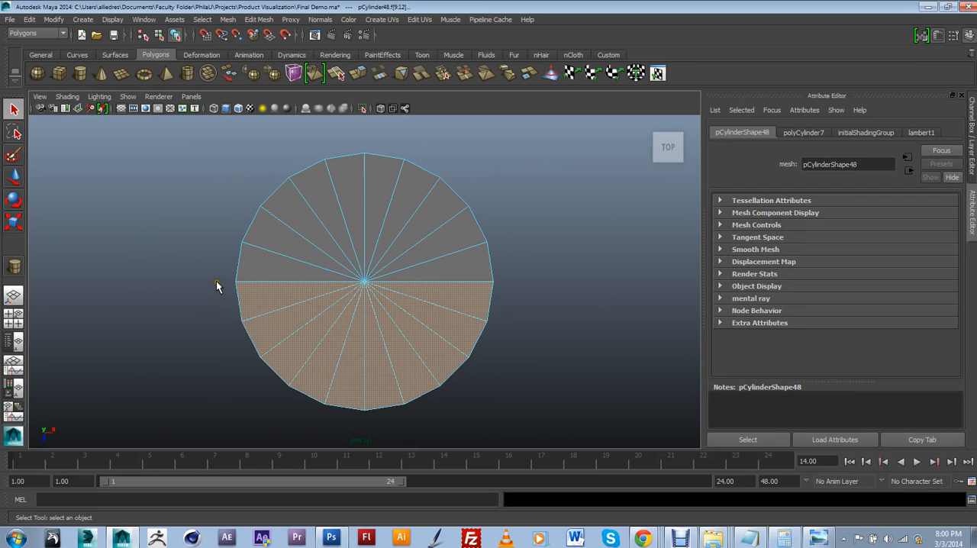
pyautogui.press('Delete')
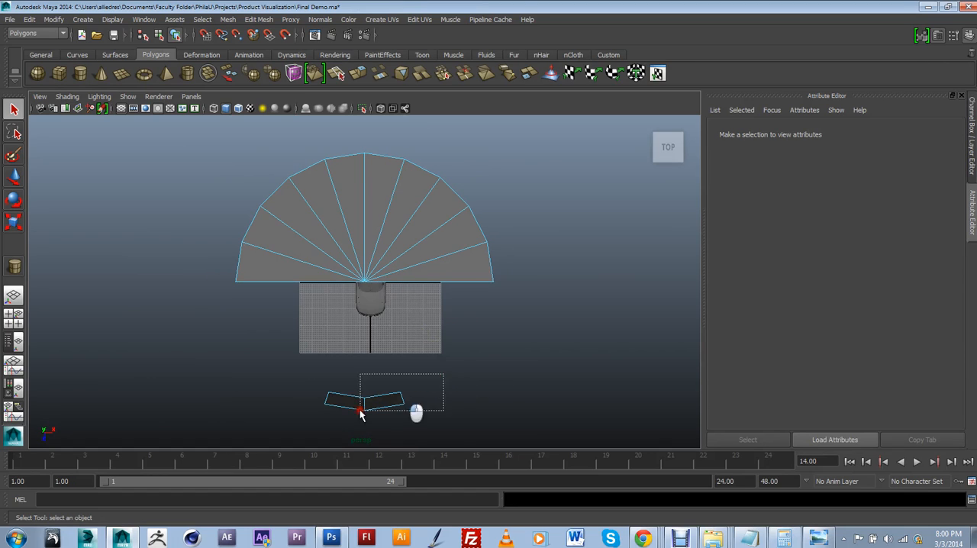
pyautogui.moveTo(361, 412); pyautogui.dragTo(413, 280)
pyautogui.press('Delete')
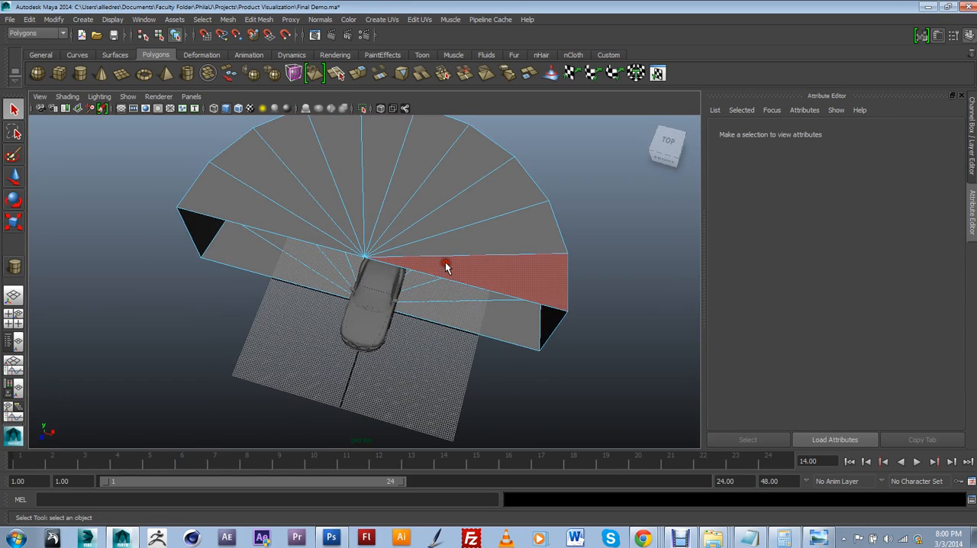
# Step: Delete the remaining wedge faces of the top cap one by one to leave an open half cylinder
pyautogui.click(447, 267)
pyautogui.press('Delete')
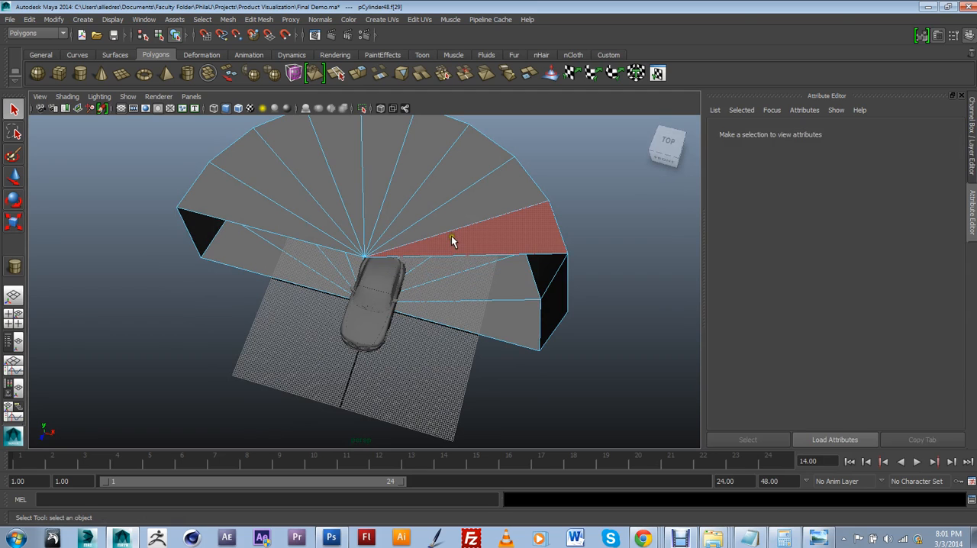
pyautogui.click(451, 235)
pyautogui.press('Delete')
pyautogui.click(444, 212)
pyautogui.press('Delete')
pyautogui.click(431, 195)
pyautogui.press('Delete')
pyautogui.click(409, 180)
pyautogui.press('Delete')
pyautogui.click(382, 178)
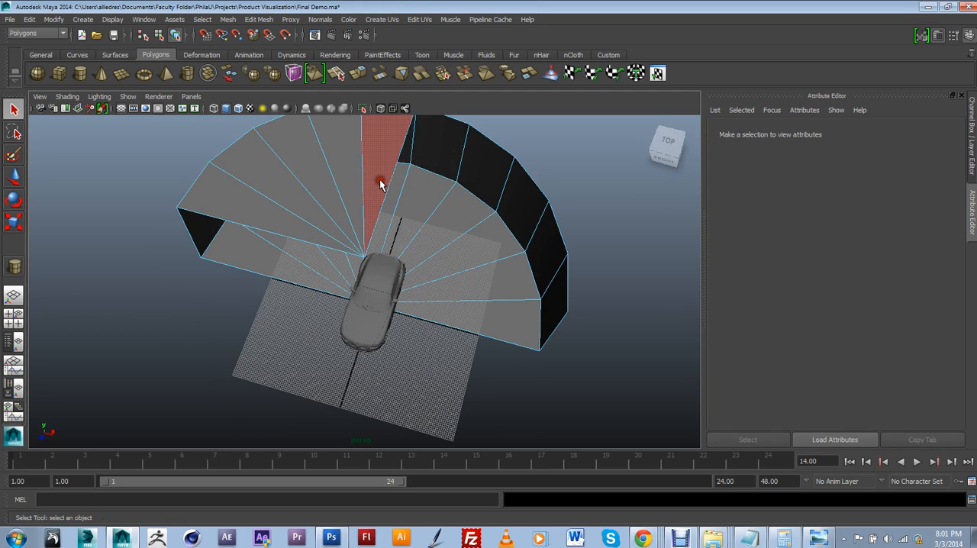
pyautogui.press('Delete')
pyautogui.click(351, 186)
pyautogui.press('Delete')
pyautogui.click(327, 188)
pyautogui.press('Delete')
pyautogui.click(299, 193)
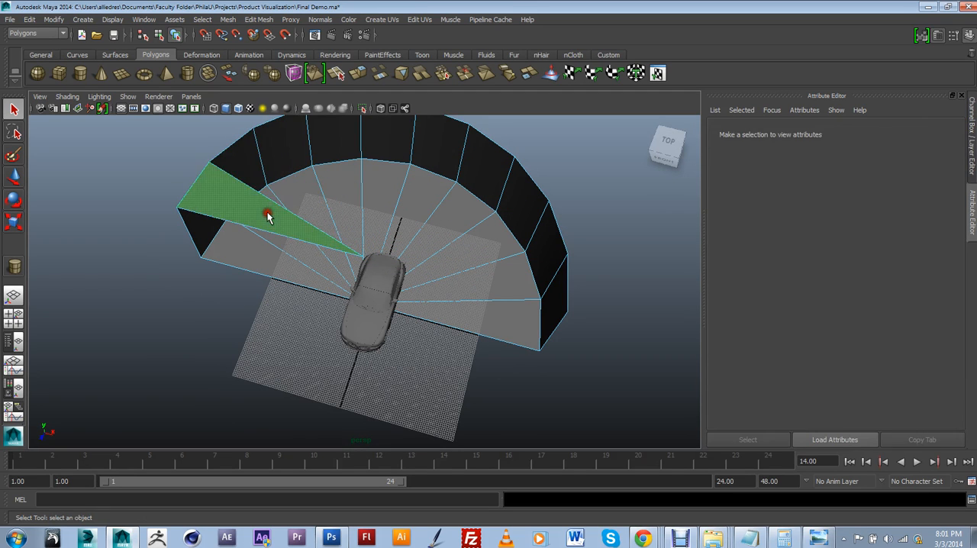
pyautogui.press('Delete')
# Step: Select the half cylinder as an object and scale it up uniformly into a large backdrop around the car
pyautogui.click(433, 232)
pyautogui.moveTo(461, 216); pyautogui.dragTo(467, 213, button='right')
pyautogui.click(469, 214)
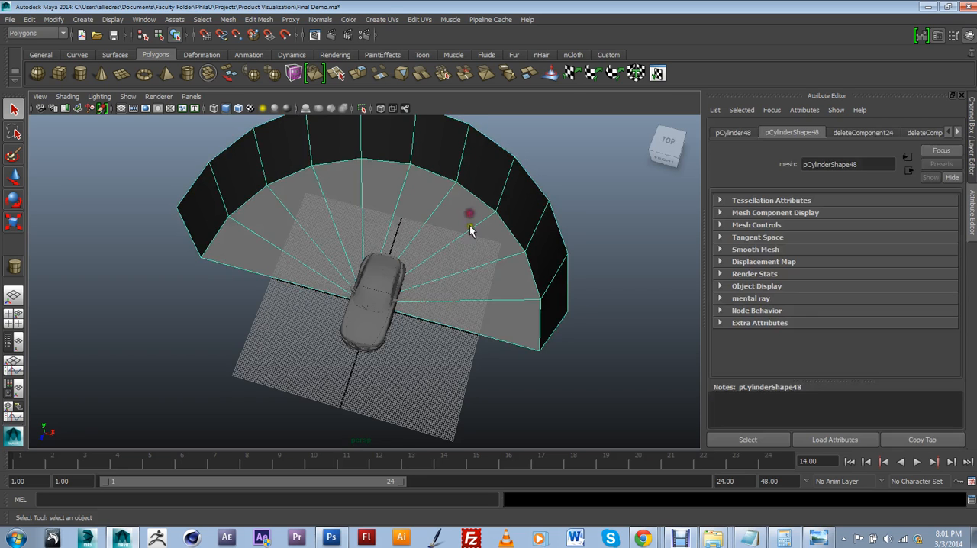
pyautogui.keyDown('alt'); pyautogui.moveTo(471, 256); pyautogui.dragTo(397, 248); pyautogui.keyUp('alt')
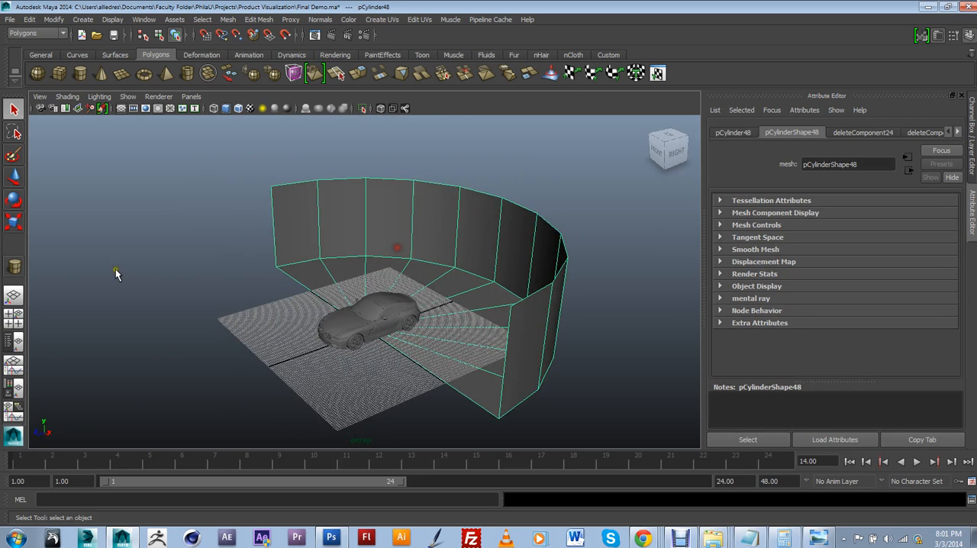
pyautogui.click(12, 186)
pyautogui.moveTo(345, 292); pyautogui.dragTo(538, 155)
pyautogui.click(14, 221)
pyautogui.keyDown('alt'); pyautogui.moveTo(449, 325); pyautogui.dragTo(372, 274, button='middle'); pyautogui.keyUp('alt')
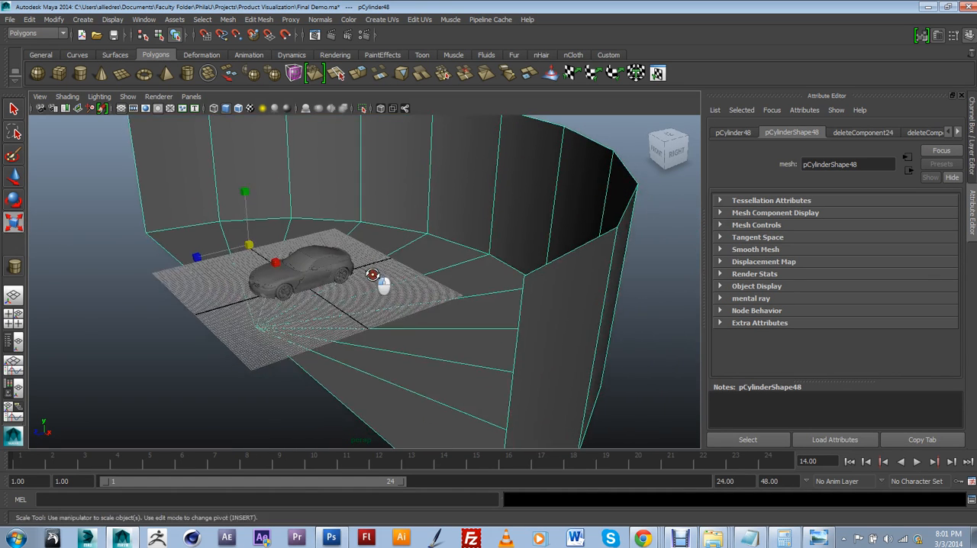
pyautogui.keyDown('alt'); pyautogui.moveTo(372, 275); pyautogui.dragTo(252, 260); pyautogui.keyUp('alt')
# Step: Raise the enlarged backdrop vertically to bring its floor close to the car's wheels
pyautogui.click(14, 181)
pyautogui.keyDown('alt'); pyautogui.moveTo(306, 412); pyautogui.dragTo(333, 336); pyautogui.keyUp('alt')
pyautogui.moveTo(286, 206); pyautogui.dragTo(289, 167)
pyautogui.keyDown('alt'); pyautogui.moveTo(286, 253); pyautogui.dragTo(307, 268); pyautogui.keyUp('alt')
pyautogui.scroll(2, 307, 268)
pyautogui.scroll(-2, 302, 270)
pyautogui.press('space')
pyautogui.click(302, 270)
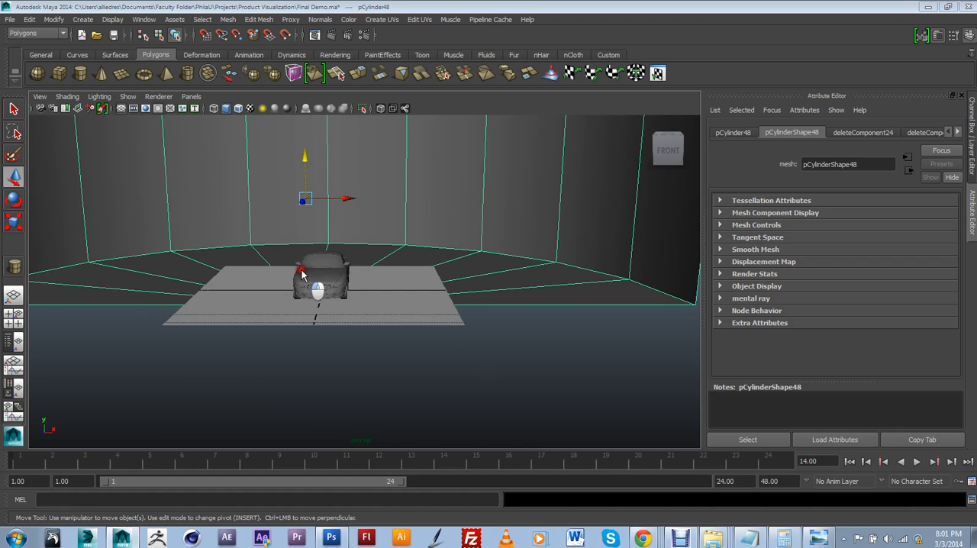
# Step: Move the backdrop forward along its depth axis so its floor extends beneath the front of the car
pyautogui.scroll(-3, 318, 265)
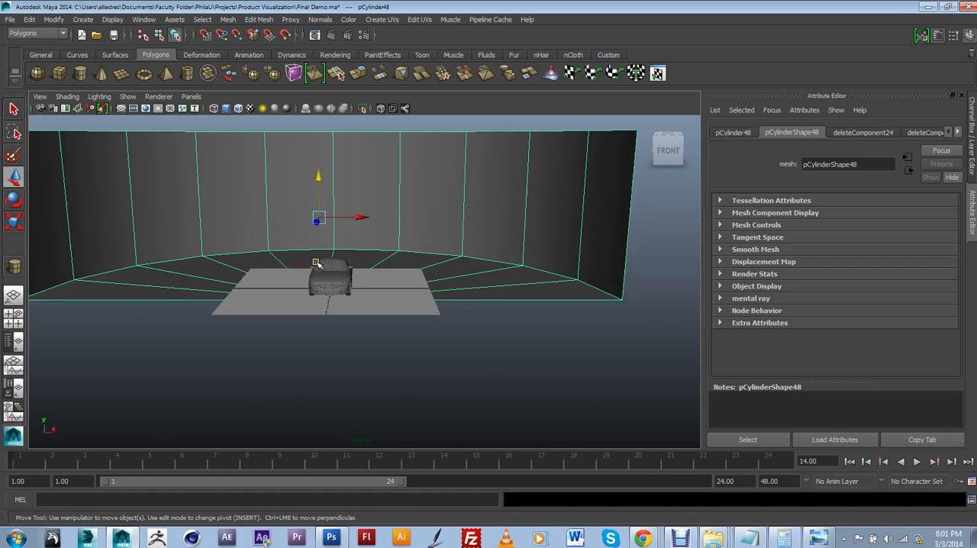
pyautogui.keyDown('alt'); pyautogui.moveTo(352, 269); pyautogui.dragTo(286, 295); pyautogui.keyUp('alt')
pyautogui.keyDown('alt'); pyautogui.moveTo(287, 295); pyautogui.dragTo(295, 290, button='middle'); pyautogui.keyUp('alt')
pyautogui.scroll(-2, 296, 292)
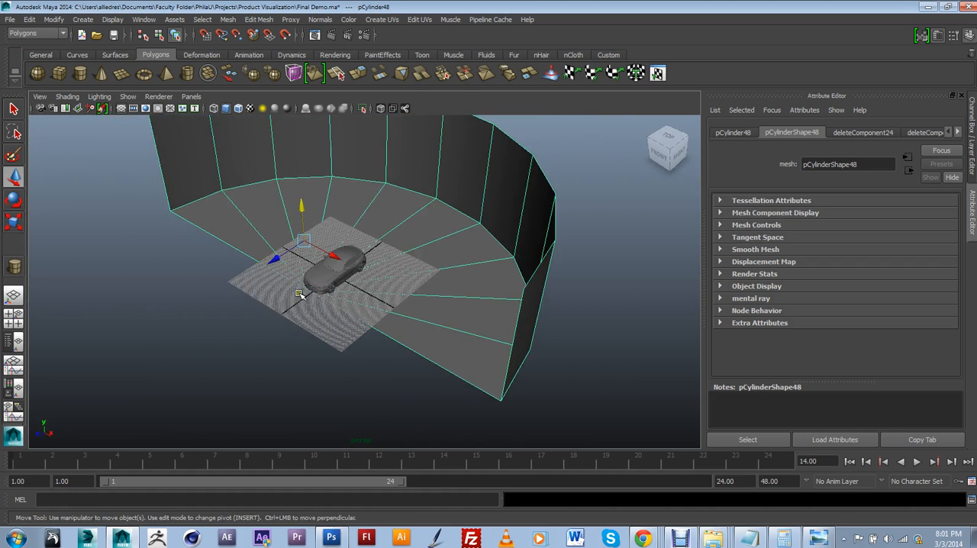
pyautogui.scroll(4, 303, 292)
pyautogui.keyDown('alt'); pyautogui.moveTo(303, 292); pyautogui.dragTo(283, 303); pyautogui.keyUp('alt')
pyautogui.moveTo(217, 208); pyautogui.dragTo(188, 224)
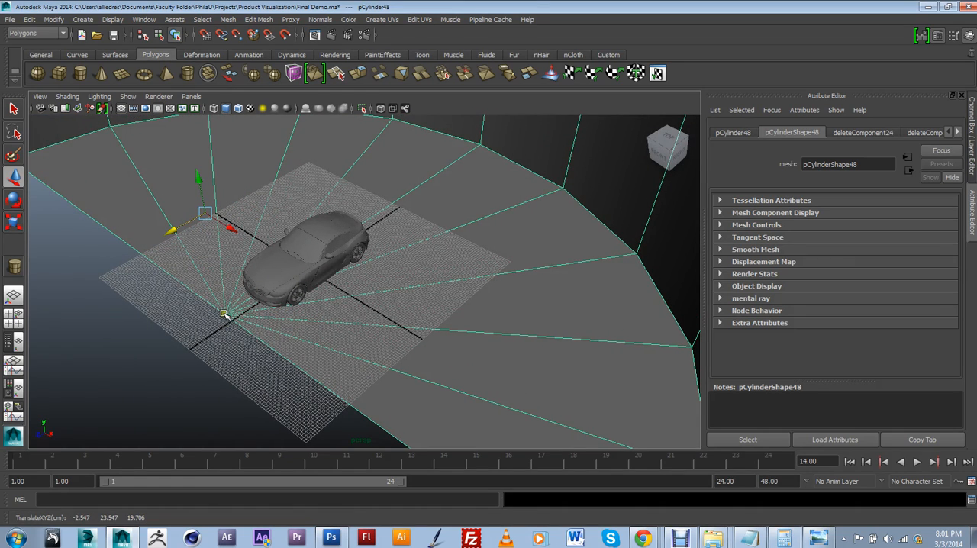
pyautogui.keyDown('alt'); pyautogui.moveTo(225, 315); pyautogui.dragTo(246, 321); pyautogui.keyUp('alt')
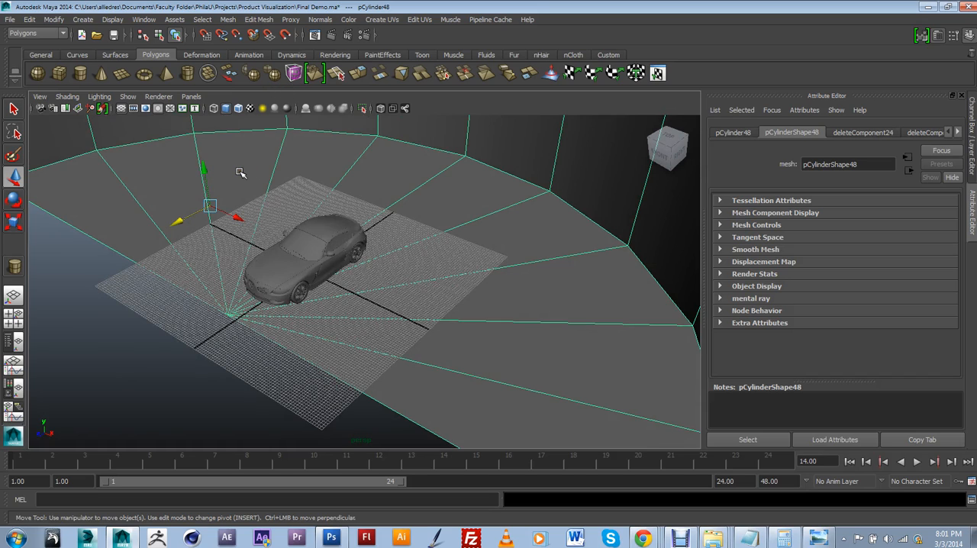
# Step: Relocate the backdrop's pivot to the vertex where the floor edges converge, using point snapping
pyautogui.press('Insert')
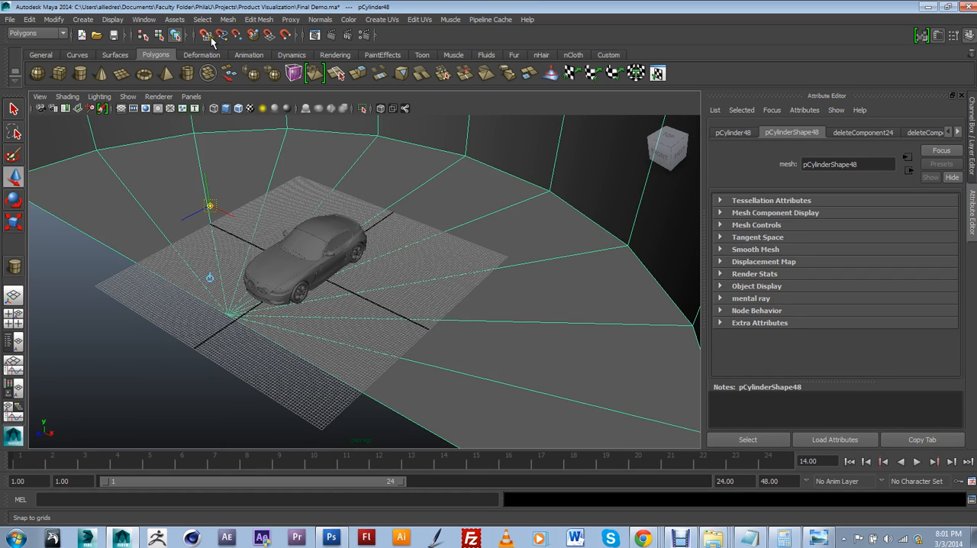
pyautogui.click(236, 36)
pyautogui.moveTo(212, 205); pyautogui.dragTo(367, 310)
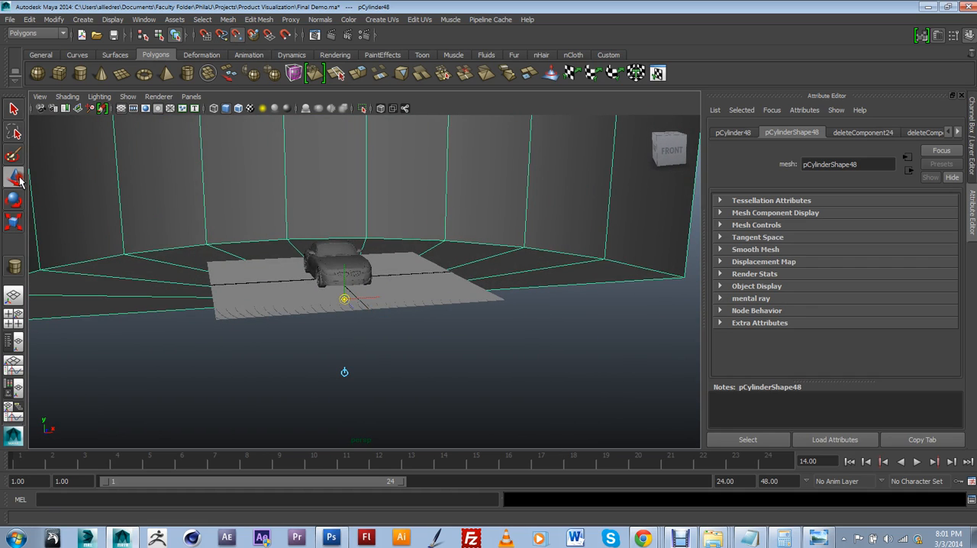
pyautogui.press('Insert')
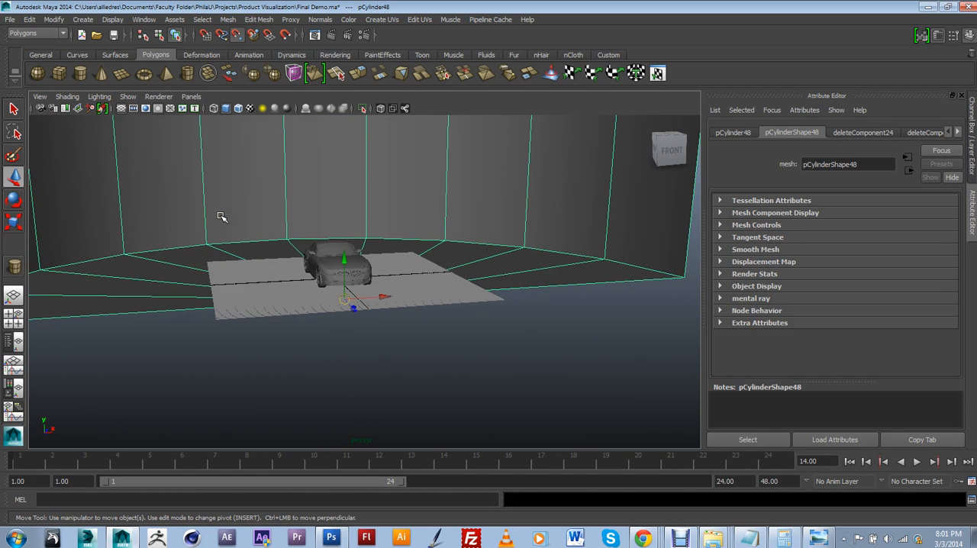
# Step: In the front view, align the backdrop's floor with the ground beneath the wheels using grid snapping
pyautogui.moveTo(231, 223); pyautogui.dragTo(206, 184, button='right')
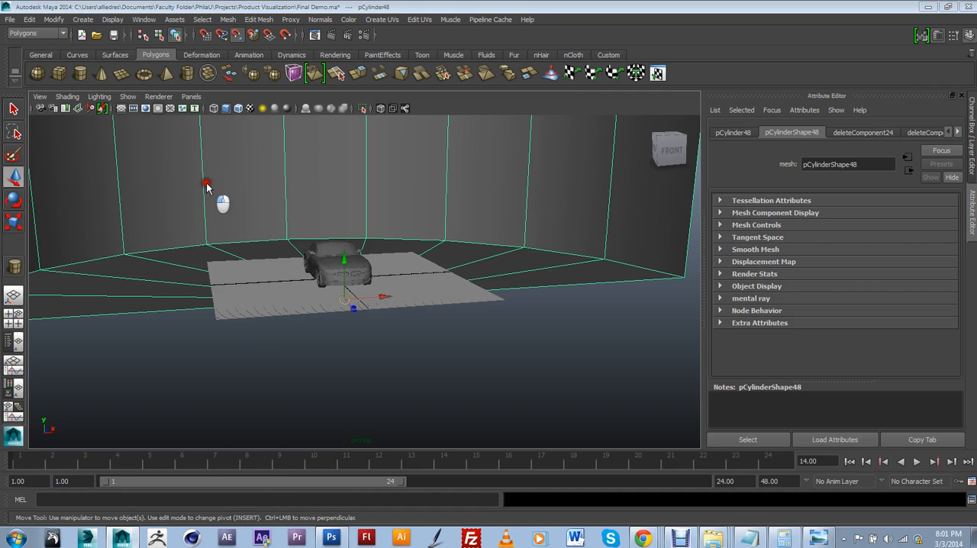
pyautogui.moveTo(206, 184); pyautogui.dragTo(212, 216)
pyautogui.scroll(-6, 387, 318)
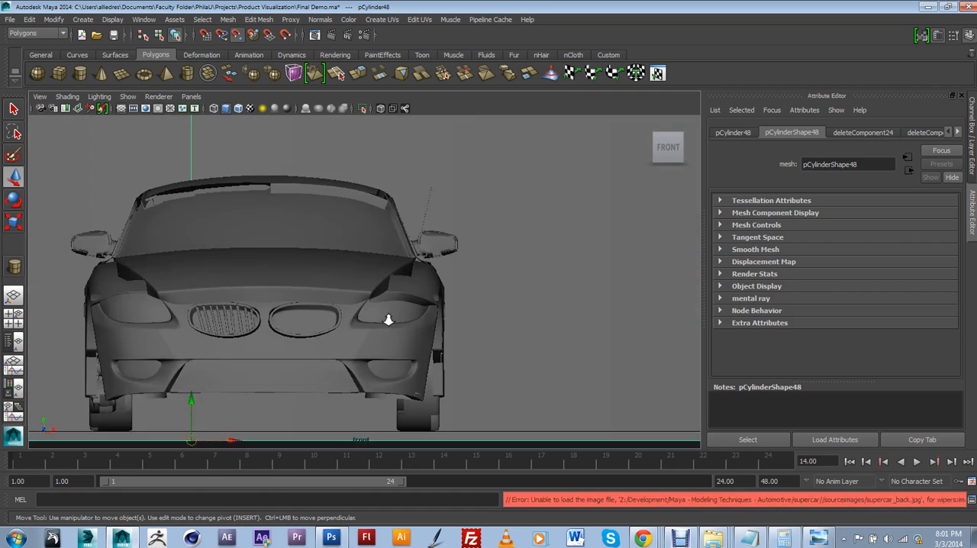
pyautogui.scroll(5, 303, 379)
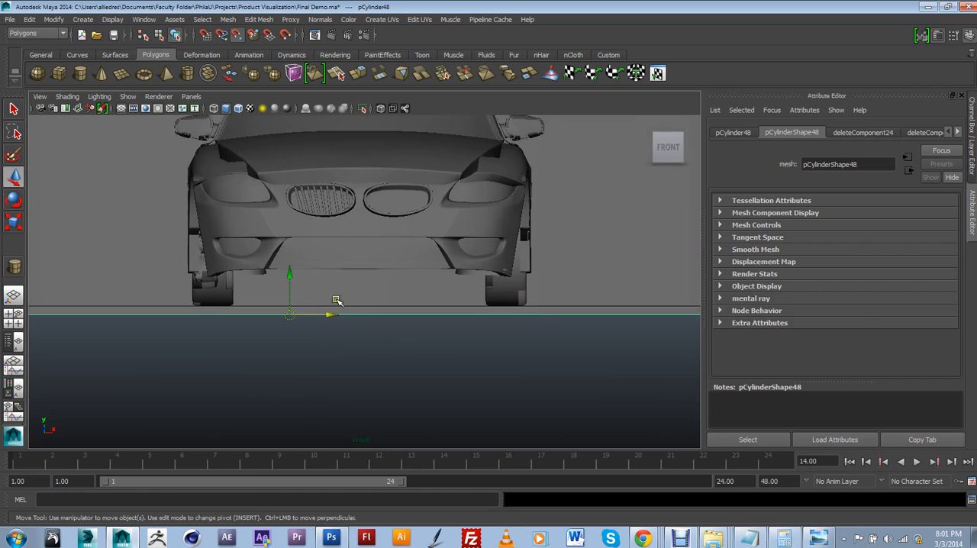
pyautogui.moveTo(290, 292); pyautogui.dragTo(291, 289)
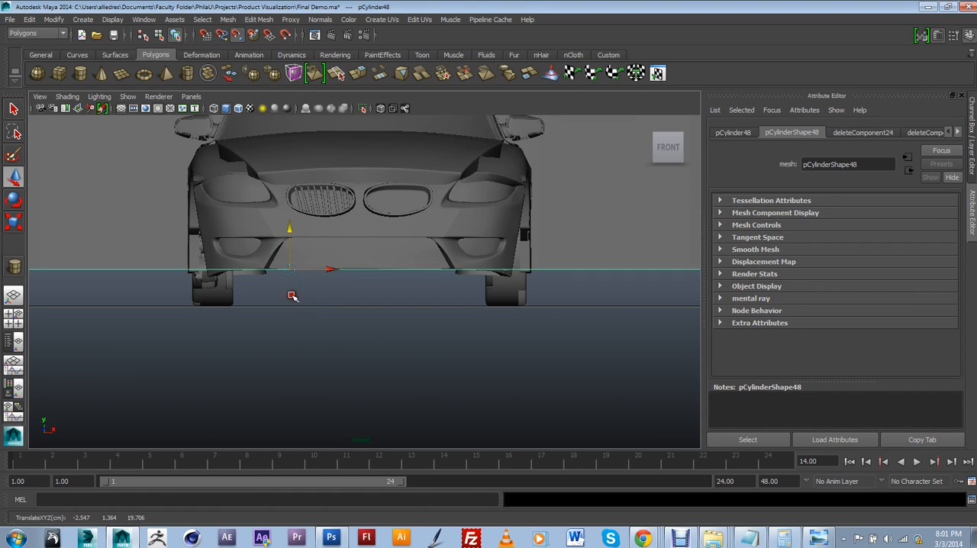
pyautogui.click(205, 34)
pyautogui.moveTo(287, 271); pyautogui.dragTo(305, 322)
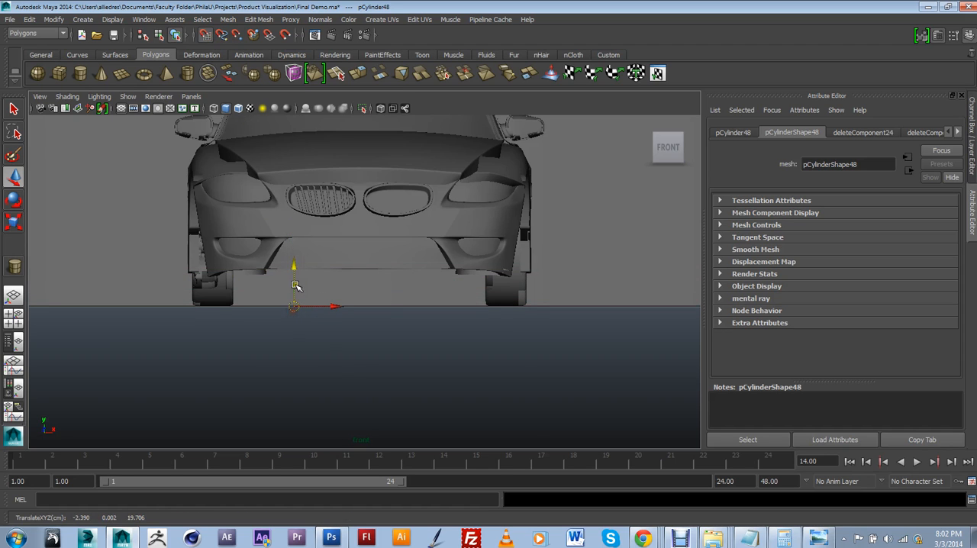
pyautogui.moveTo(297, 285); pyautogui.dragTo(296, 307)
pyautogui.scroll(-1, 344, 300)
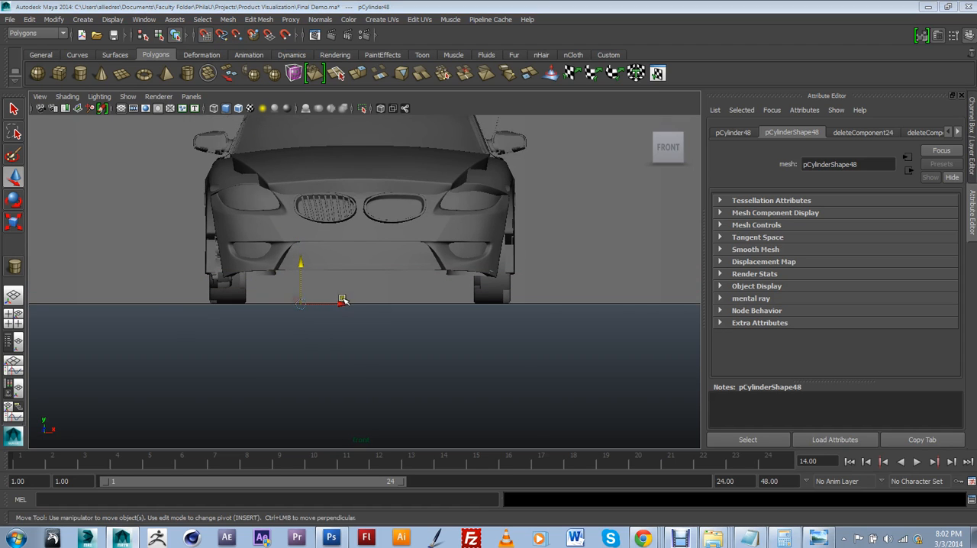
pyautogui.moveTo(345, 268)
pyautogui.keyDown('alt'); pyautogui.mouseDown()
pyautogui.moveTo(367, 280)
pyautogui.moveTo(336, 290)
pyautogui.moveTo(315, 317)
pyautogui.moveTo(227, 292)
pyautogui.moveTo(210, 297)
pyautogui.moveTo(316, 318)
pyautogui.moveTo(268, 306)
pyautogui.moveTo(343, 258)
pyautogui.mouseUp(); pyautogui.keyUp('alt')
pyautogui.scroll(-3, 305, 281)
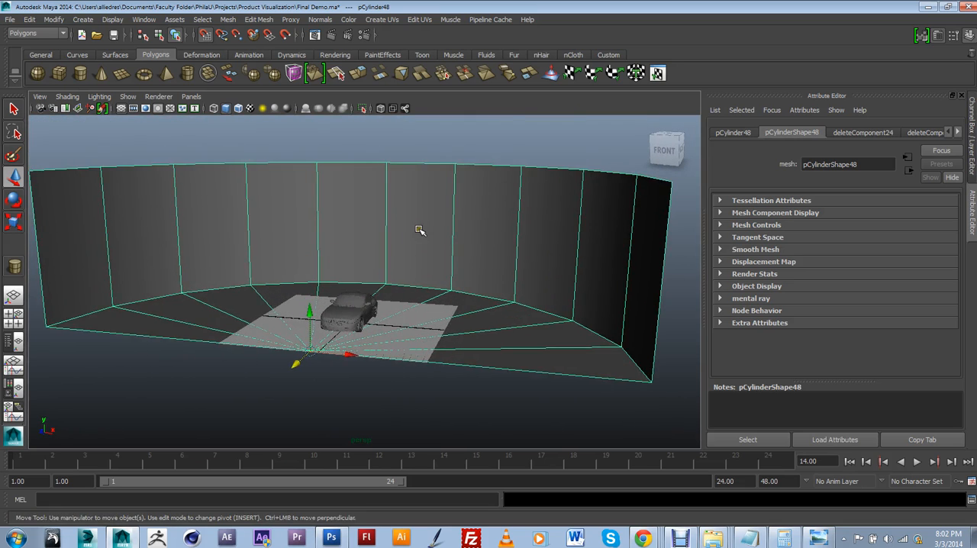
# Step: Adjust the backdrop wall's height by moving its top row of vertices vertically, and return to object selection
pyautogui.scroll(-4, 419, 230)
pyautogui.keyDown('alt'); pyautogui.moveTo(402, 235); pyautogui.dragTo(400, 232); pyautogui.keyUp('alt')
pyautogui.moveTo(393, 231); pyautogui.dragTo(362, 237, button='right')
pyautogui.keyDown('alt'); pyautogui.moveTo(362, 237); pyautogui.dragTo(360, 234); pyautogui.keyUp('alt')
pyautogui.moveTo(359, 233); pyautogui.dragTo(309, 237, button='right')
pyautogui.keyDown('alt'); pyautogui.moveTo(309, 237); pyautogui.dragTo(308, 225); pyautogui.keyUp('alt')
pyautogui.moveTo(101, 169); pyautogui.dragTo(613, 233)
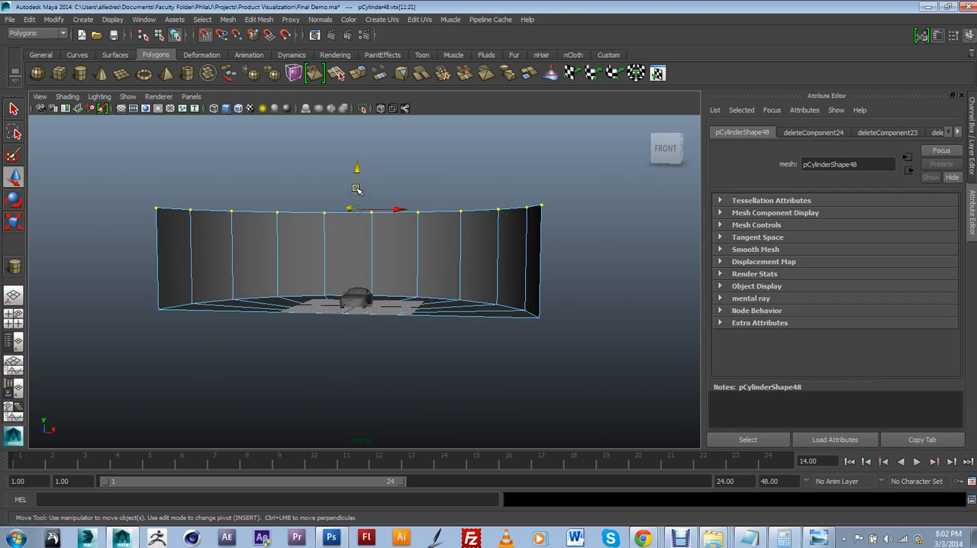
pyautogui.click(291, 186)
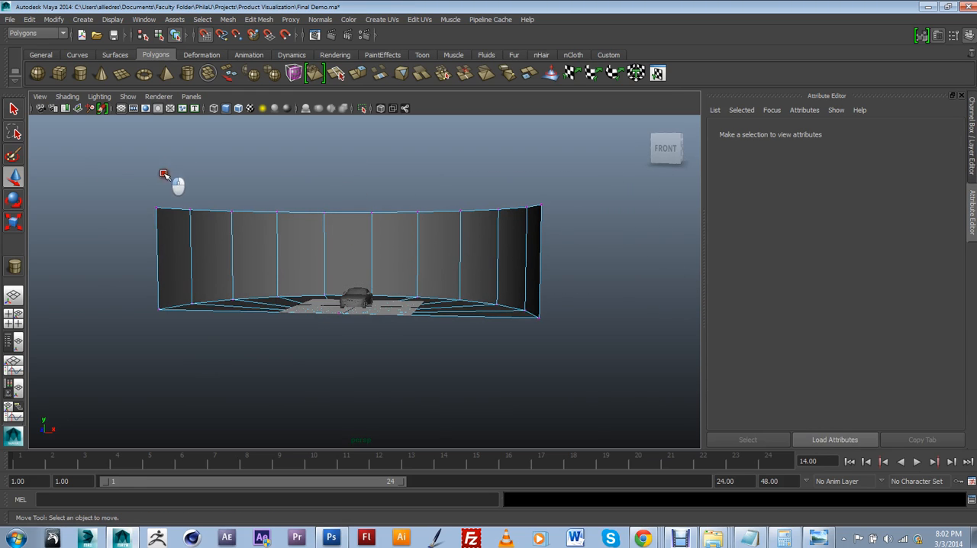
pyautogui.moveTo(176, 191); pyautogui.dragTo(581, 244)
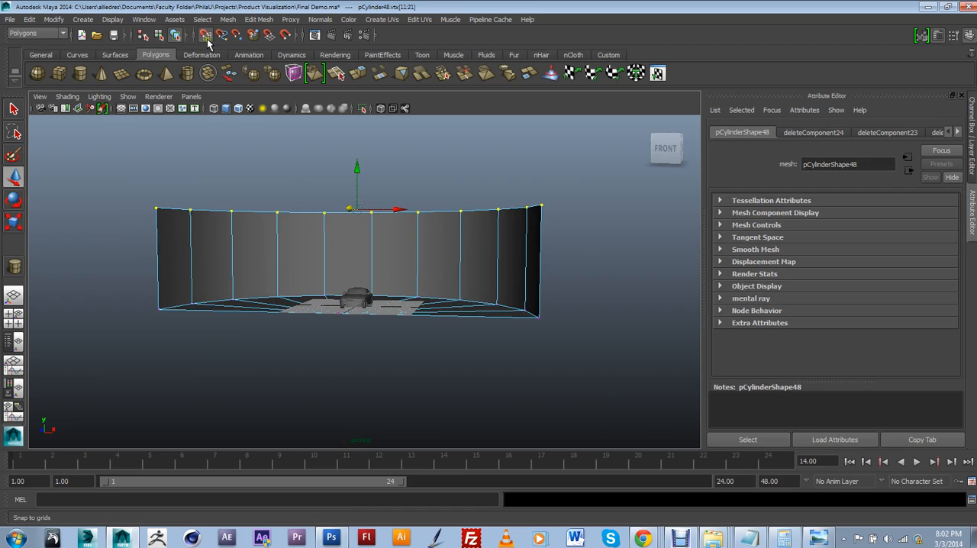
pyautogui.moveTo(357, 180)
pyautogui.mouseDown()
pyautogui.moveTo(375, 233)
pyautogui.moveTo(382, 192)
pyautogui.moveTo(360, 177)
pyautogui.mouseUp()
pyautogui.click(215, 166)
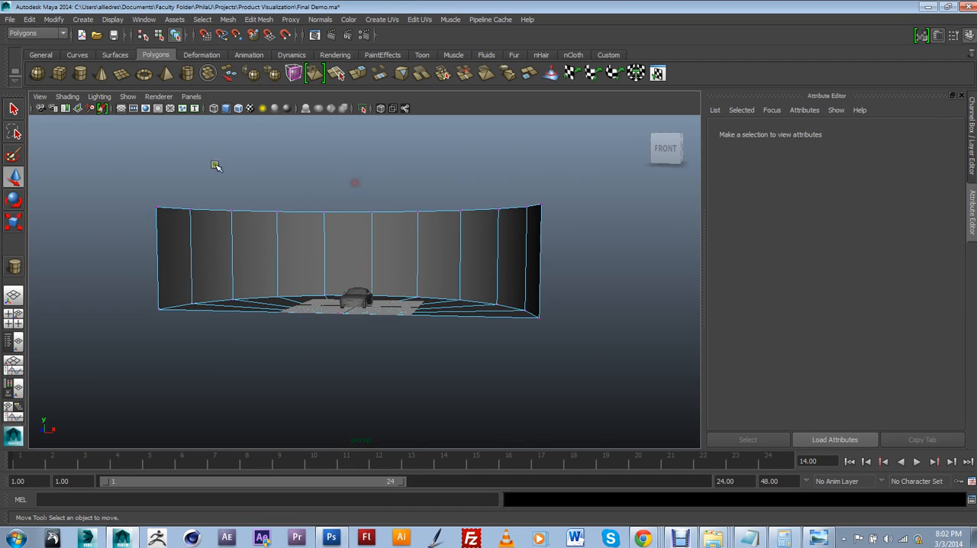
pyautogui.moveTo(427, 277); pyautogui.dragTo(552, 246)
pyautogui.moveTo(356, 186); pyautogui.dragTo(423, 271)
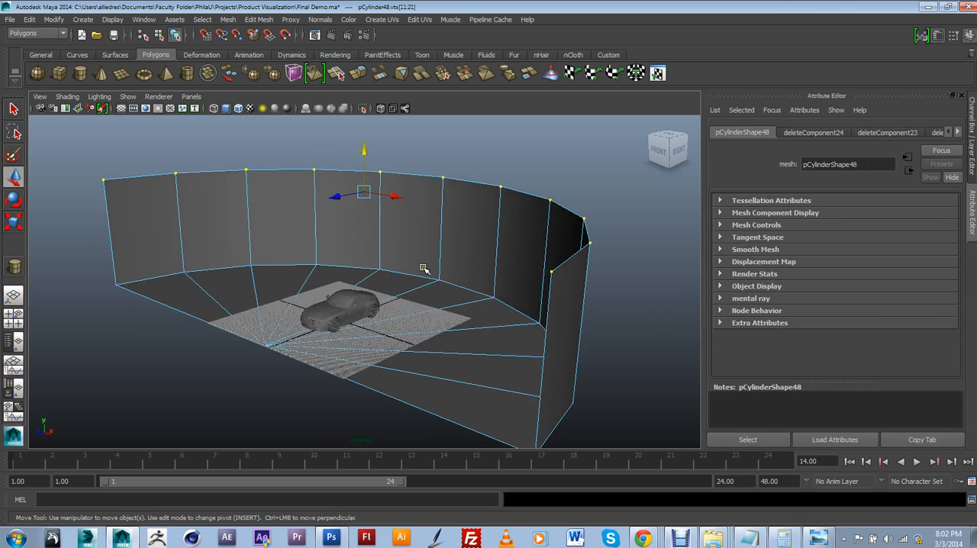
pyautogui.click(462, 252)
pyautogui.click(462, 250)
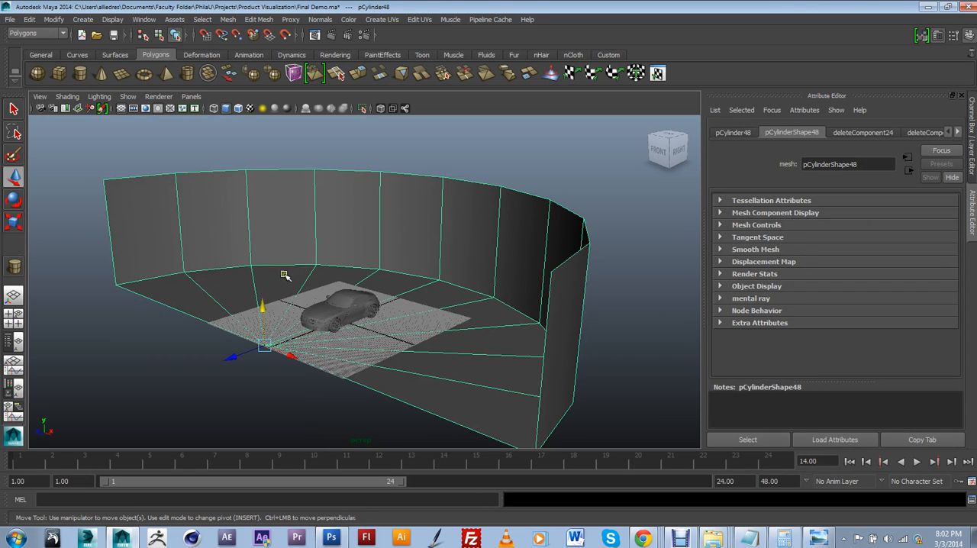
# Step: Bevel the curved edge loop where the backdrop's floor meets its wall
pyautogui.moveTo(523, 469); pyautogui.dragTo(550, 468)
pyautogui.keyDown('alt'); pyautogui.moveTo(496, 350); pyautogui.dragTo(518, 351); pyautogui.keyUp('alt')
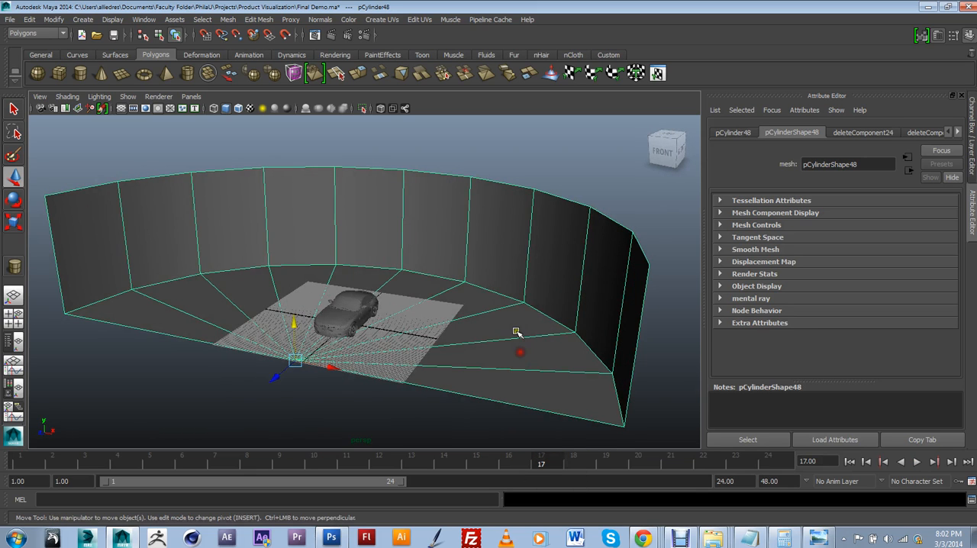
pyautogui.moveTo(515, 330); pyautogui.dragTo(514, 241, button='right')
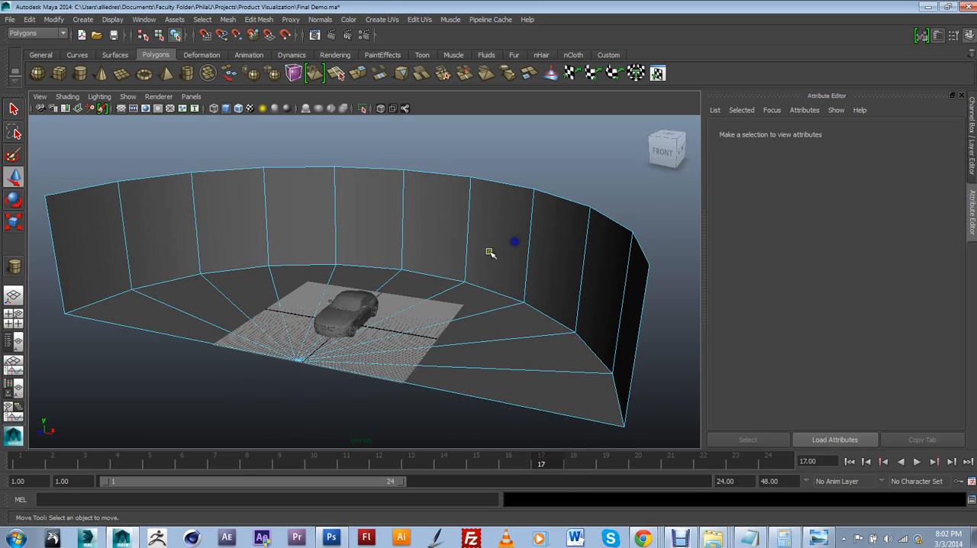
pyautogui.click(484, 289)
pyautogui.doubleClick(483, 290)
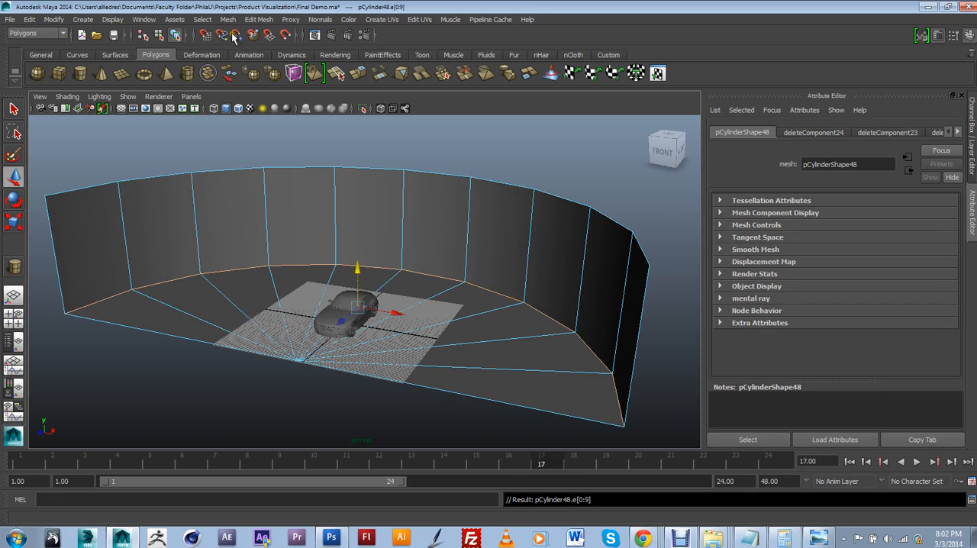
pyautogui.click(254, 20)
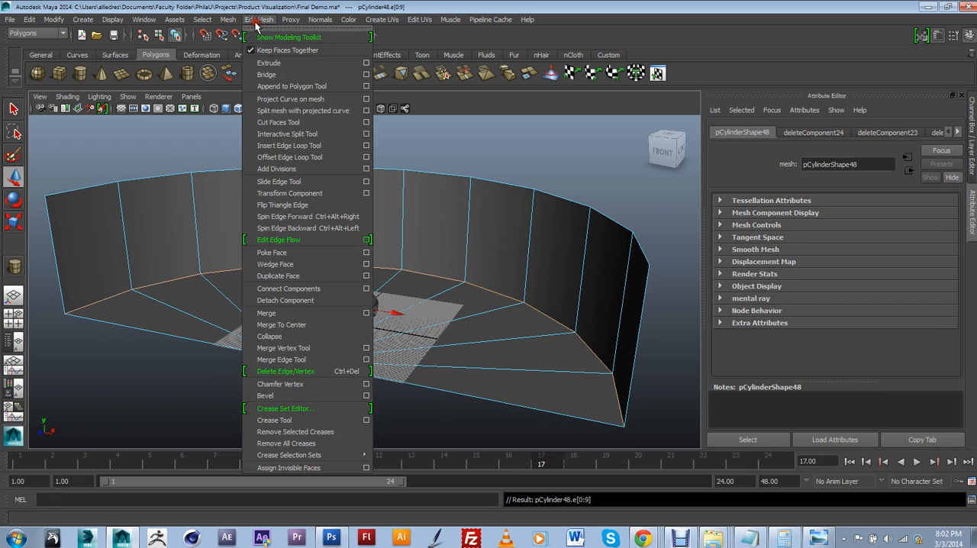
pyautogui.click(305, 395)
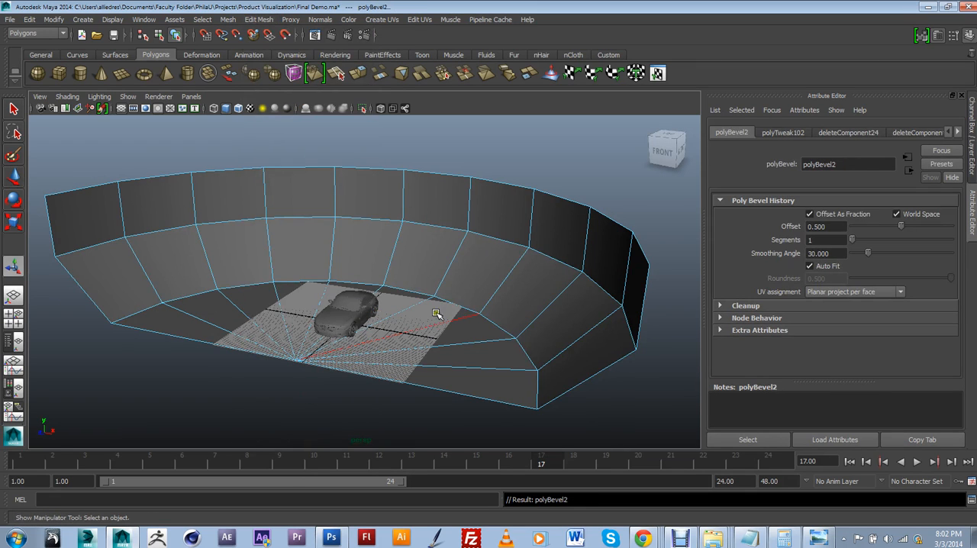
# Step: Set the backdrop bevel's offset to 0.2 and its segments to 4
pyautogui.click(970, 152)
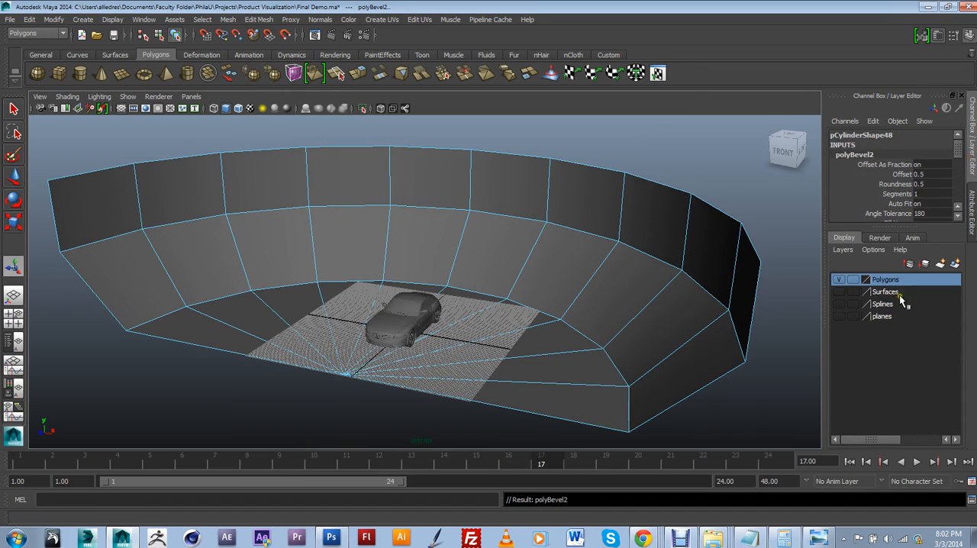
pyautogui.click(959, 175)
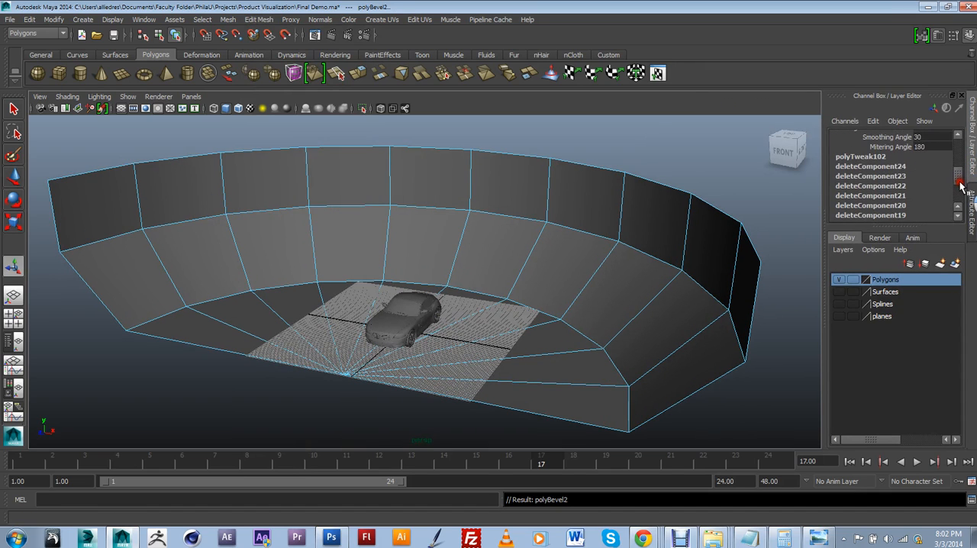
pyautogui.moveTo(960, 185); pyautogui.dragTo(962, 162)
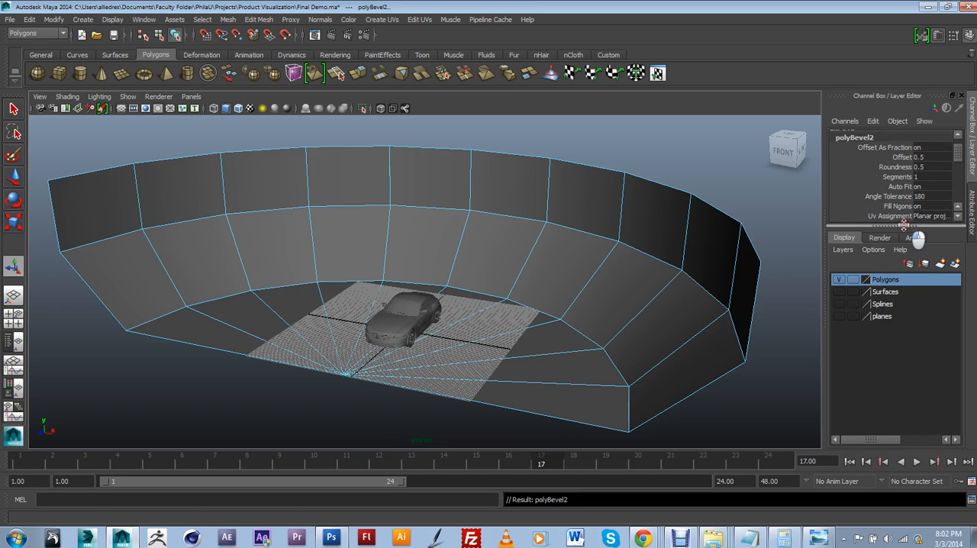
pyautogui.moveTo(904, 225); pyautogui.dragTo(904, 299)
pyautogui.click(904, 157)
pyautogui.moveTo(756, 183); pyautogui.dragTo(705, 183, button='middle')
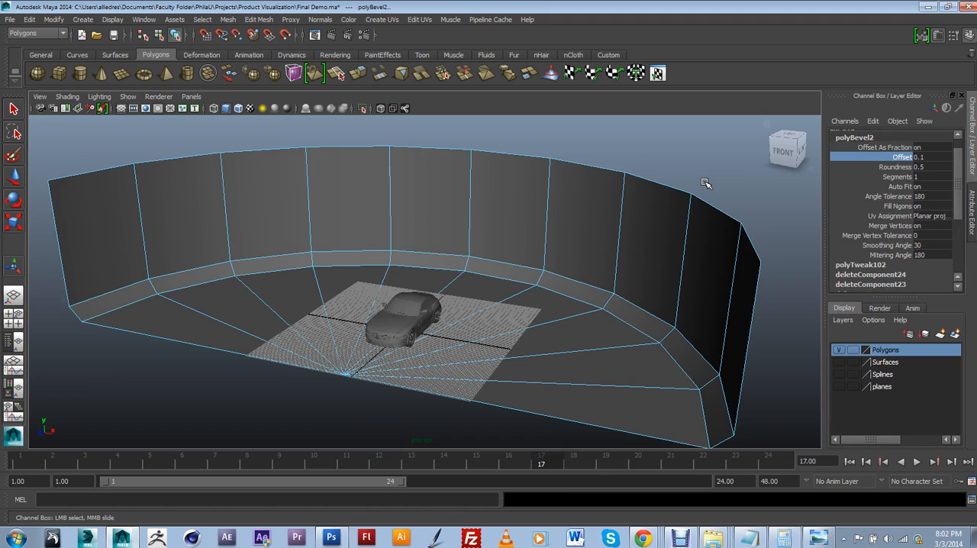
pyautogui.doubleClick(919, 157)
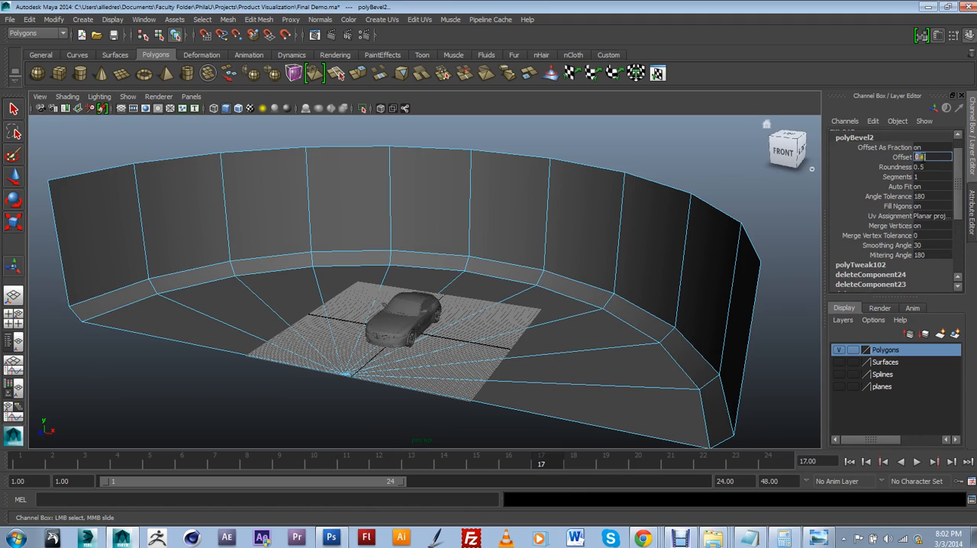
pyautogui.write('0.25')
pyautogui.press('Return')
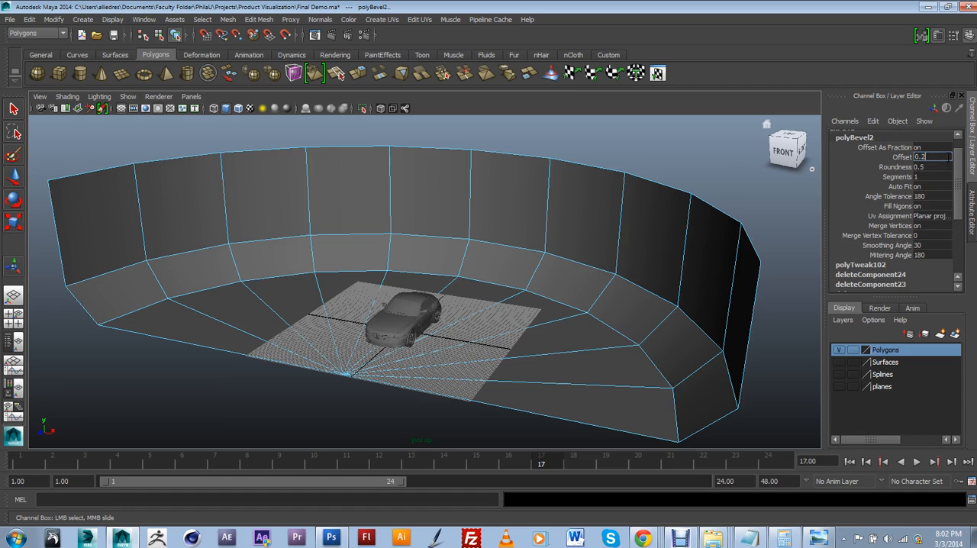
pyautogui.write('0.2')
pyautogui.press('Return')
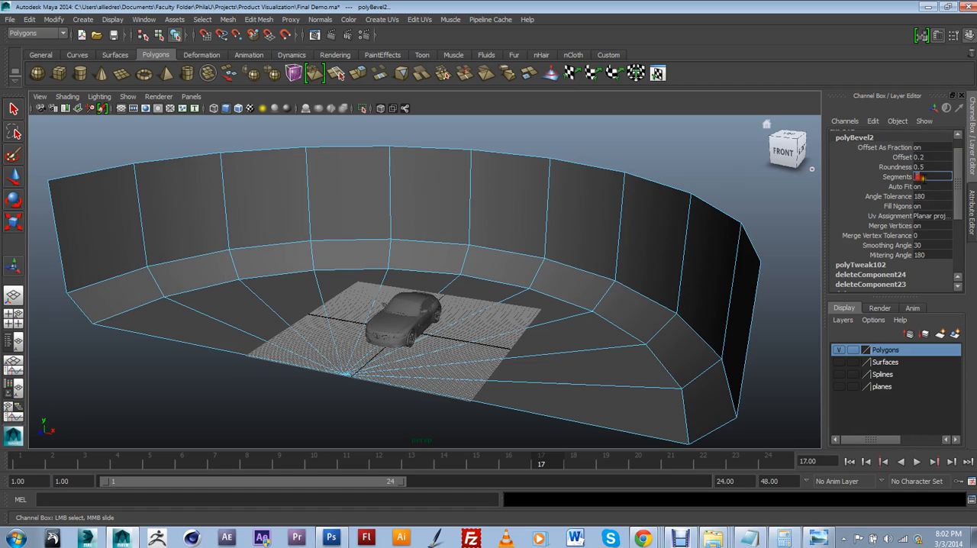
pyautogui.write('4')
pyautogui.press('Return')
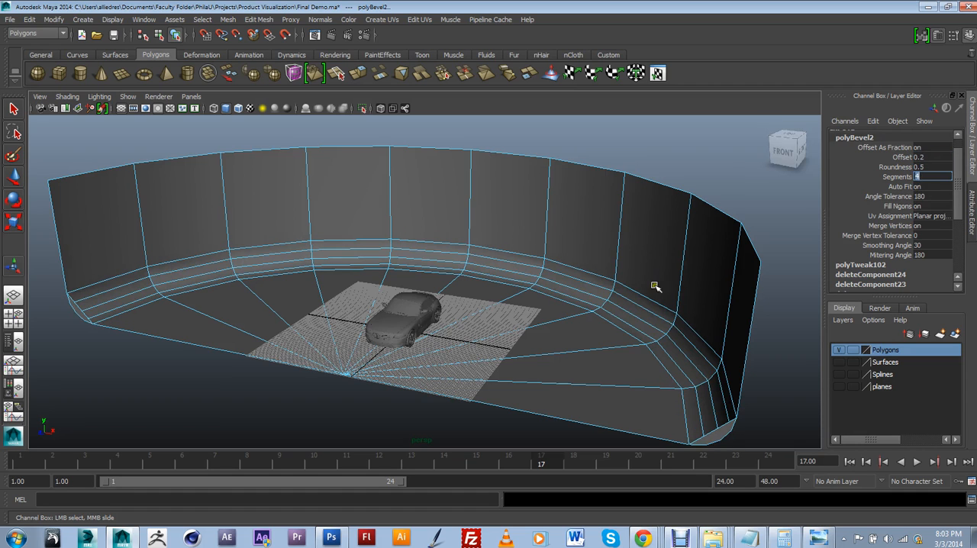
# Step: Return the backdrop to object selection, turn on its smooth mesh preview, and deselect it
pyautogui.scroll(-4, 653, 286)
pyautogui.keyDown('alt'); pyautogui.moveTo(645, 287); pyautogui.dragTo(532, 270); pyautogui.keyUp('alt')
pyautogui.click(561, 266)
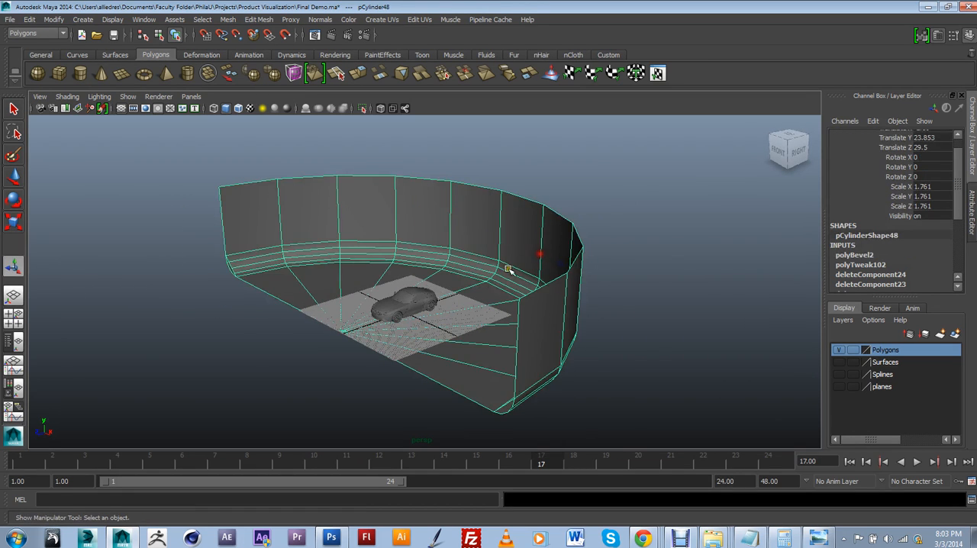
pyautogui.scroll(4, 490, 328)
pyautogui.keyDown('alt'); pyautogui.moveTo(490, 333); pyautogui.dragTo(514, 321); pyautogui.keyUp('alt')
pyautogui.press('3')
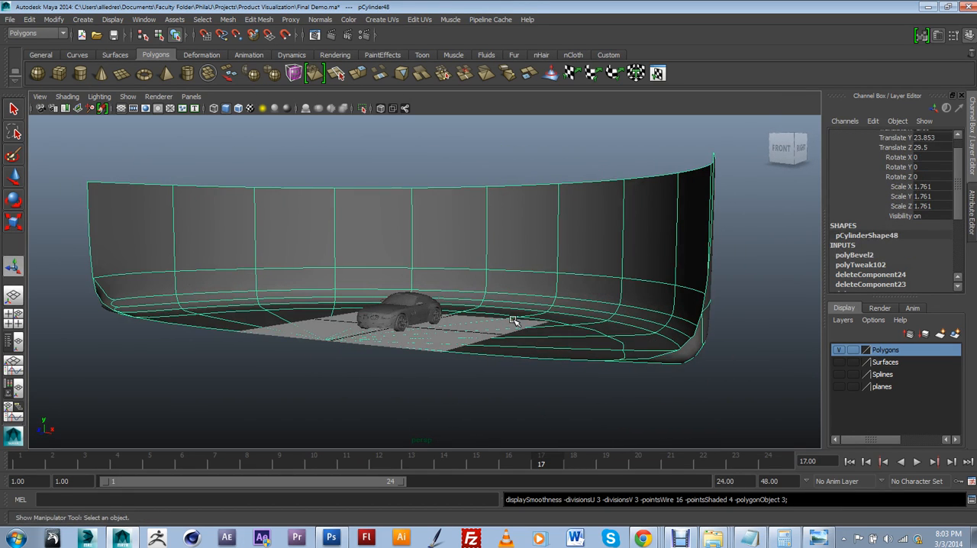
pyautogui.click(492, 366)
# Step: Examine the smoothed backdrop around the car from above, at ground level and close up
pyautogui.keyDown('alt'); pyautogui.moveTo(462, 402); pyautogui.dragTo(573, 293); pyautogui.keyUp('alt')
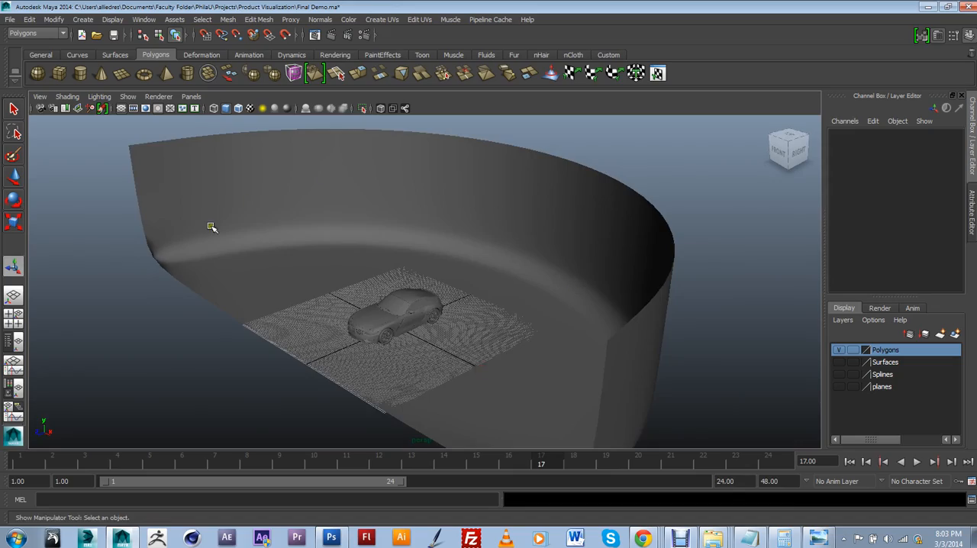
pyautogui.keyDown('alt'); pyautogui.moveTo(211, 226); pyautogui.dragTo(365, 266); pyautogui.keyUp('alt')
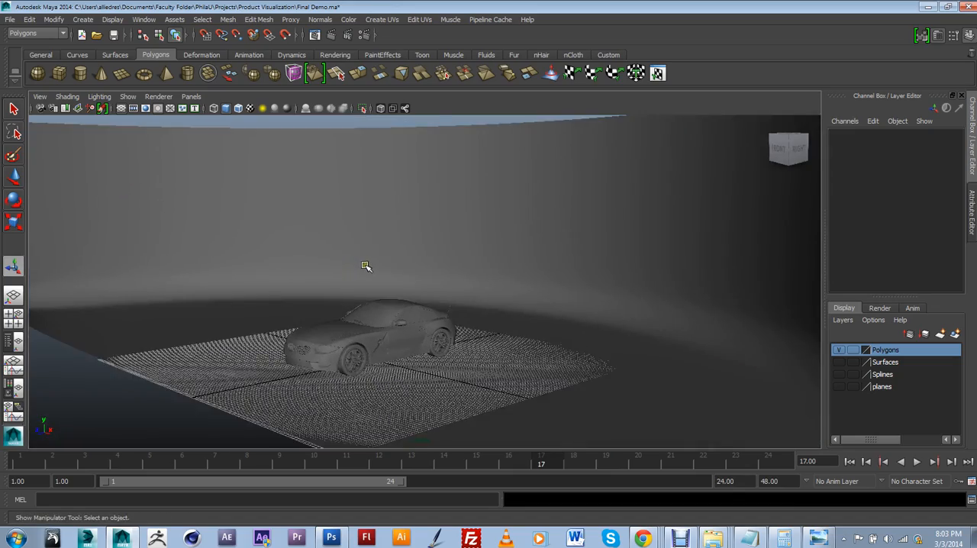
pyautogui.keyDown('alt'); pyautogui.moveTo(366, 266); pyautogui.dragTo(441, 257, button='middle'); pyautogui.keyUp('alt')
pyautogui.scroll(8, 445, 206)
pyautogui.scroll(-5, 445, 211)
pyautogui.scroll(-5, 441, 257)
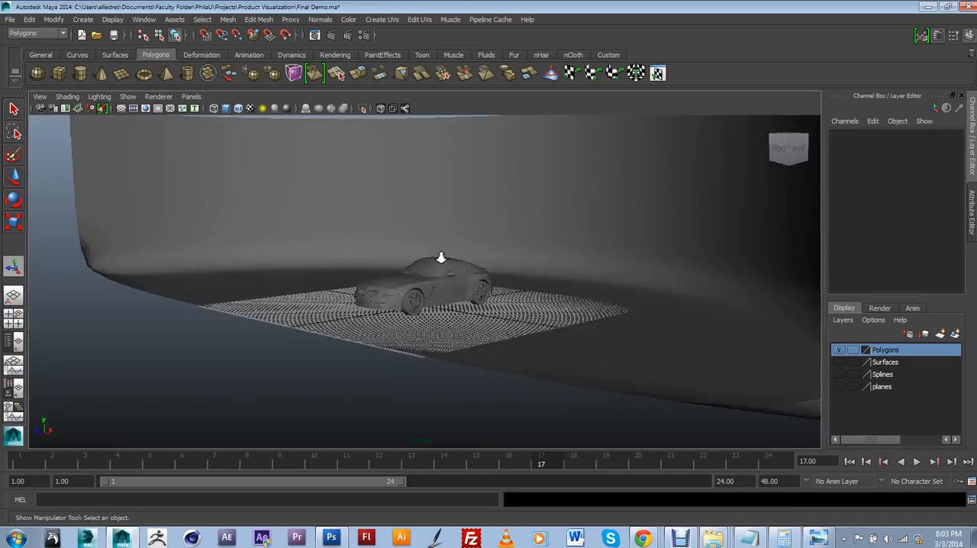
pyautogui.scroll(6, 441, 257)
pyautogui.scroll(3, 480, 253)
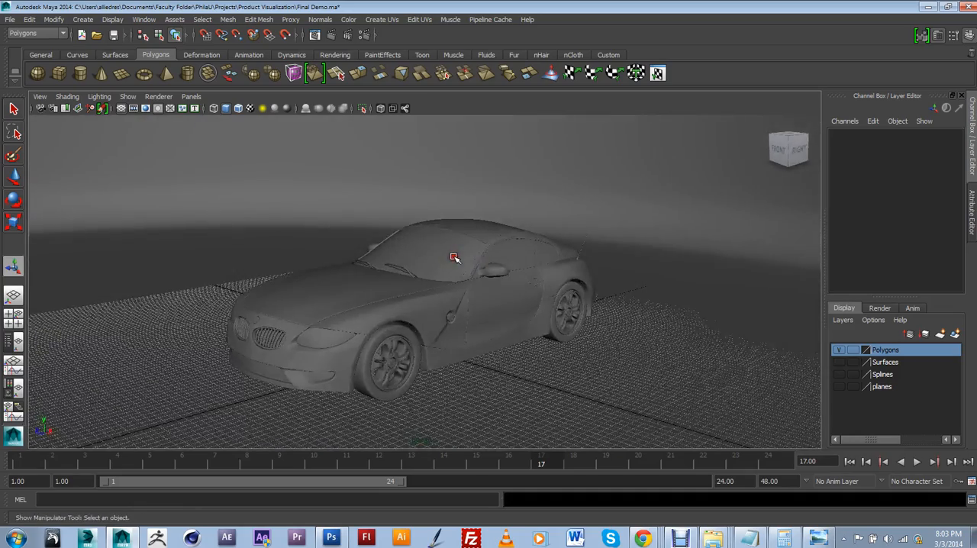
pyautogui.scroll(-10, 453, 258)
pyautogui.keyDown('alt'); pyautogui.moveTo(523, 261); pyautogui.dragTo(512, 286); pyautogui.keyUp('alt')
pyautogui.scroll(3, 512, 289)
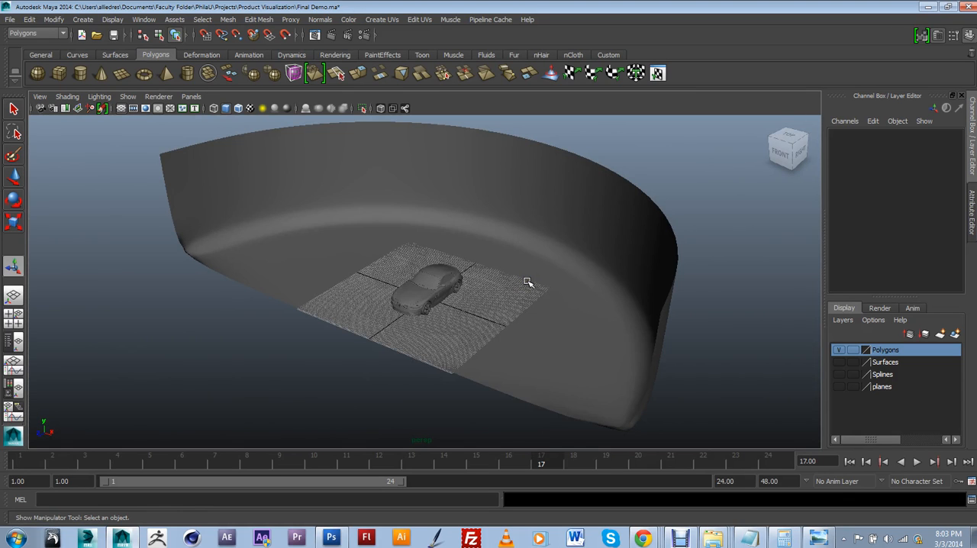
pyautogui.keyDown('alt'); pyautogui.moveTo(527, 282); pyautogui.dragTo(458, 326); pyautogui.keyUp('alt')
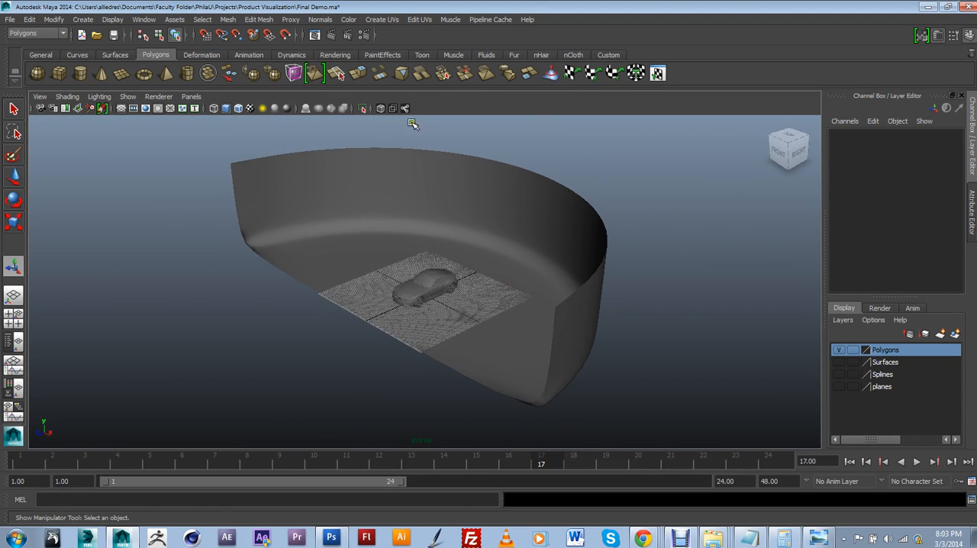
pyautogui.keyDown('alt'); pyautogui.moveTo(412, 123); pyautogui.dragTo(463, 260); pyautogui.keyUp('alt')
# Step: Create a display layer containing the selected backdrop and name it Ground
pyautogui.click(480, 256)
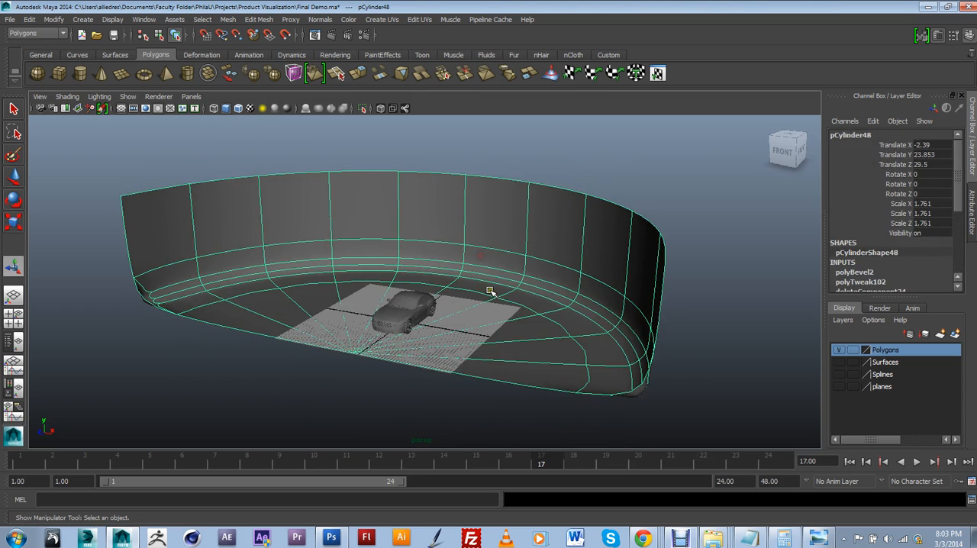
pyautogui.click(953, 334)
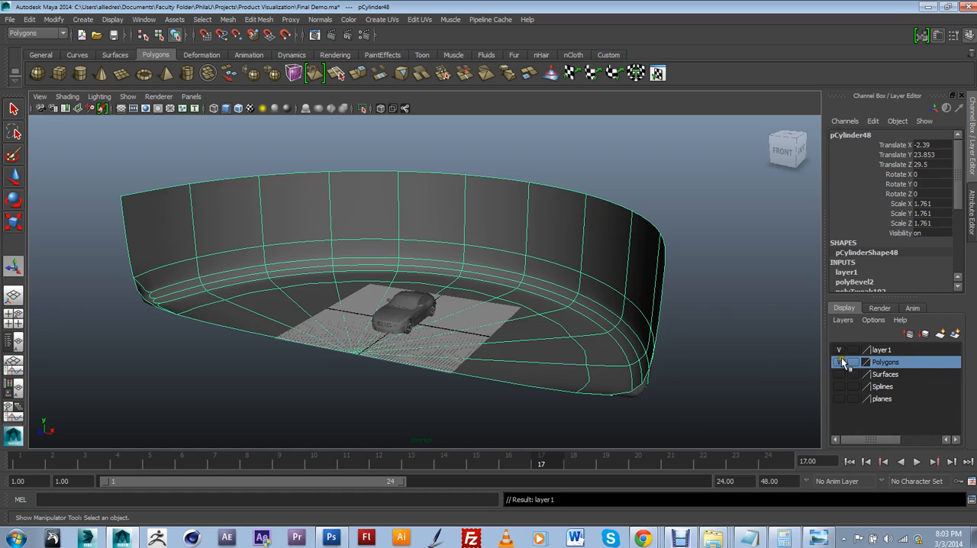
pyautogui.doubleClick(879, 350)
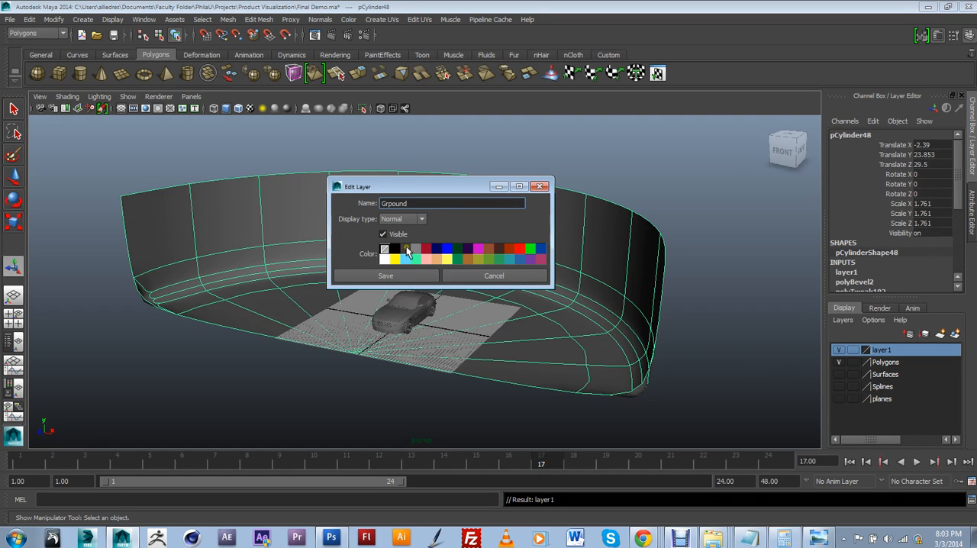
pyautogui.moveTo(388, 203); pyautogui.dragTo(459, 213)
pyautogui.write('round')
pyautogui.click(411, 274)
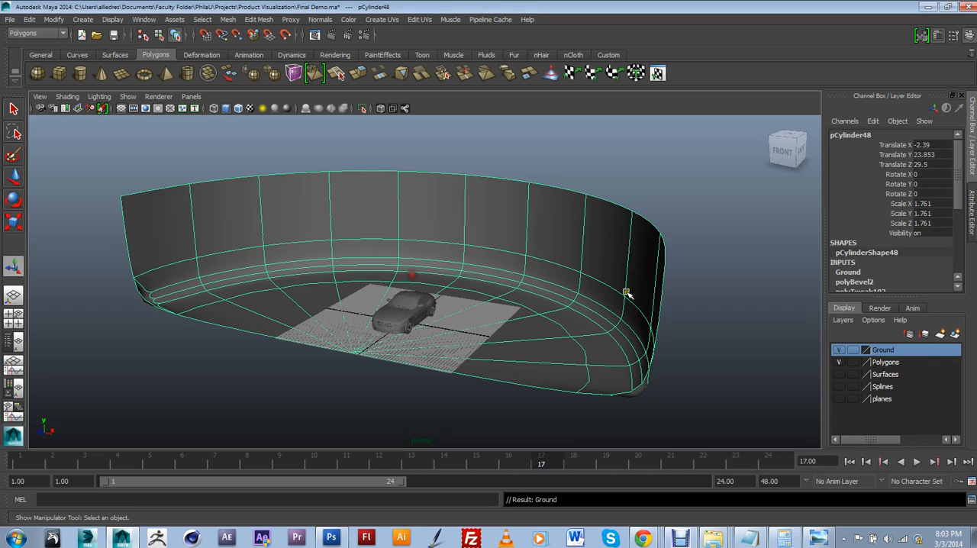
# Step: Set the Ground layer's display type to reference and deselect the backdrop
pyautogui.click(852, 349)
pyautogui.click(852, 350)
pyautogui.click(758, 324)
pyautogui.keyDown('alt'); pyautogui.moveTo(652, 317); pyautogui.dragTo(526, 323); pyautogui.keyUp('alt')
pyautogui.keyDown('alt'); pyautogui.moveTo(526, 322); pyautogui.dragTo(547, 309, button='middle'); pyautogui.keyUp('alt')
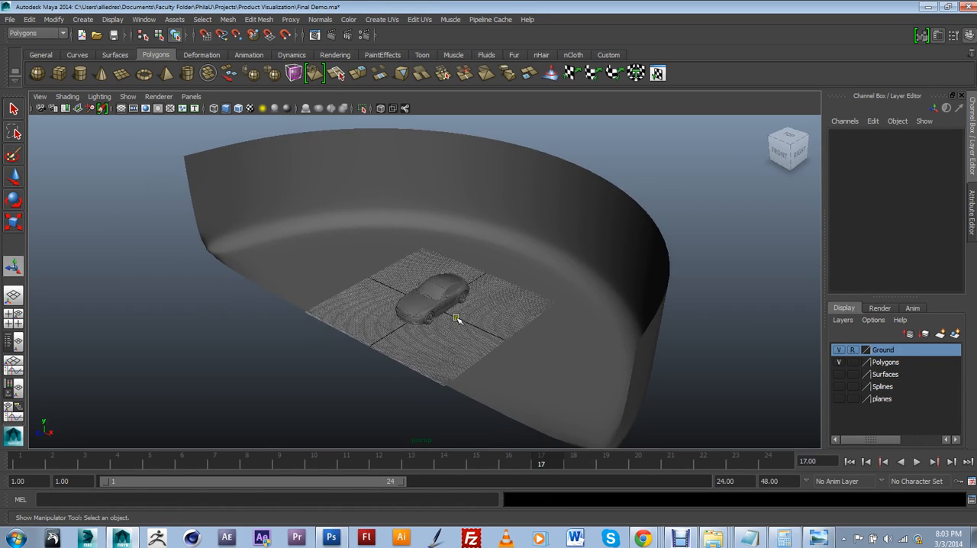
# Step: Draw a polygon sphere with a radius of about 109 centred at the car, large enough to enclose the backdrop
pyautogui.scroll(-4, 459, 318)
pyautogui.keyDown('alt'); pyautogui.moveTo(460, 318); pyautogui.dragTo(489, 331); pyautogui.keyUp('alt')
pyautogui.click(36, 72)
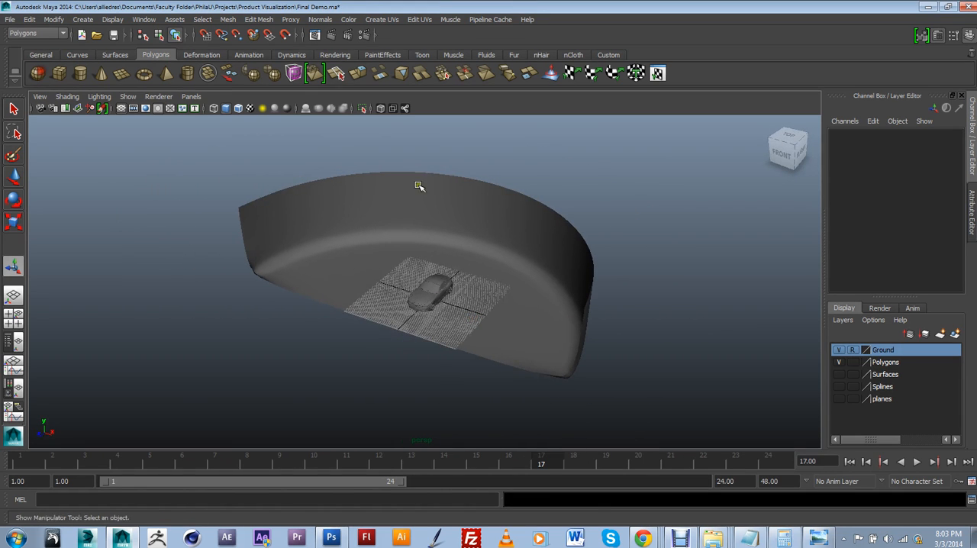
pyautogui.click(439, 284)
pyautogui.moveTo(439, 284); pyautogui.dragTo(428, 264)
pyautogui.scroll(8, 438, 215)
pyautogui.scroll(-5, 430, 263)
pyautogui.scroll(5, 389, 233)
pyautogui.scroll(3, 429, 258)
# Step: Reduce the sphere's radius to about 95 so it fits more closely around the backdrop
pyautogui.keyDown('alt'); pyautogui.moveTo(446, 215); pyautogui.dragTo(491, 183); pyautogui.keyUp('alt')
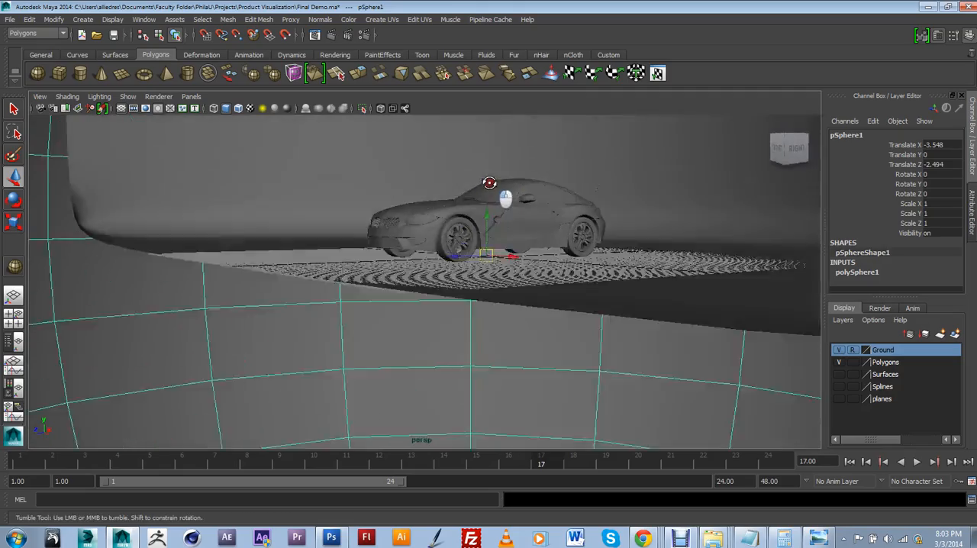
pyautogui.keyDown('alt'); pyautogui.moveTo(491, 183); pyautogui.dragTo(481, 246, button='middle'); pyautogui.keyUp('alt')
pyautogui.scroll(-4, 482, 255)
pyautogui.keyDown('alt'); pyautogui.moveTo(483, 263); pyautogui.dragTo(526, 282); pyautogui.keyUp('alt')
pyautogui.scroll(5, 510, 286)
pyautogui.scroll(-8, 534, 282)
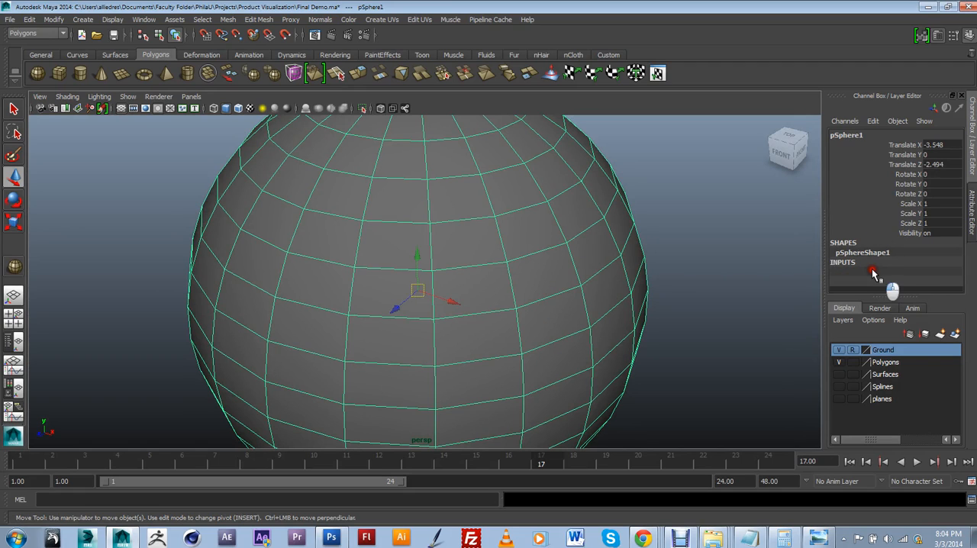
pyautogui.click(869, 272)
pyautogui.scroll(-2, 957, 242)
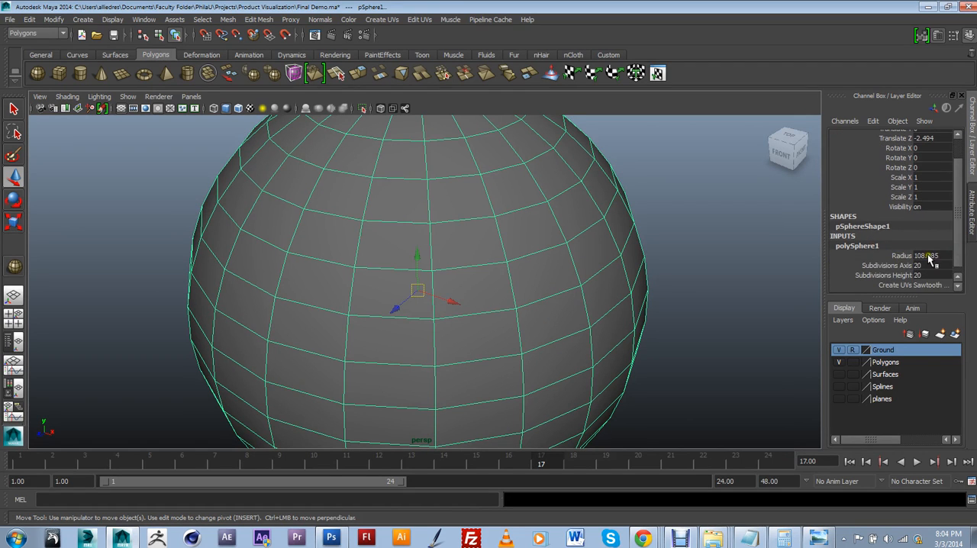
pyautogui.click(902, 256)
pyautogui.moveTo(763, 247); pyautogui.dragTo(676, 277, button='middle')
pyautogui.keyDown('alt'); pyautogui.moveTo(342, 287); pyautogui.dragTo(380, 248); pyautogui.keyUp('alt')
pyautogui.keyDown('alt'); pyautogui.moveTo(472, 276); pyautogui.dragTo(450, 317); pyautogui.keyUp('alt')
# Step: In the front view, delete all the sphere's faces below the ground level to leave a dome over the car
pyautogui.scroll(5, 393, 281)
pyautogui.scroll(5, 386, 269)
pyautogui.scroll(-8, 359, 260)
pyautogui.scroll(-3, 442, 253)
pyautogui.press('space')
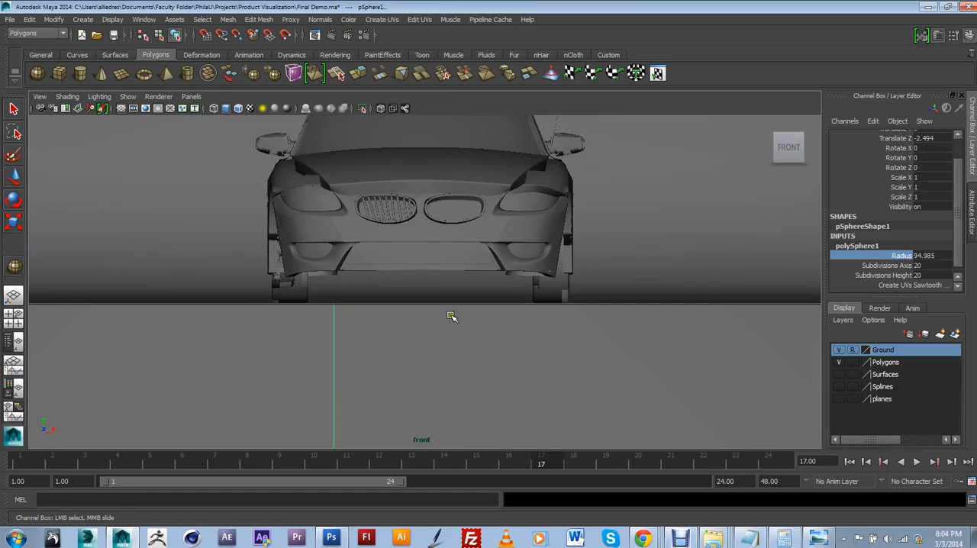
pyautogui.scroll(-7, 453, 312)
pyautogui.scroll(-9, 453, 311)
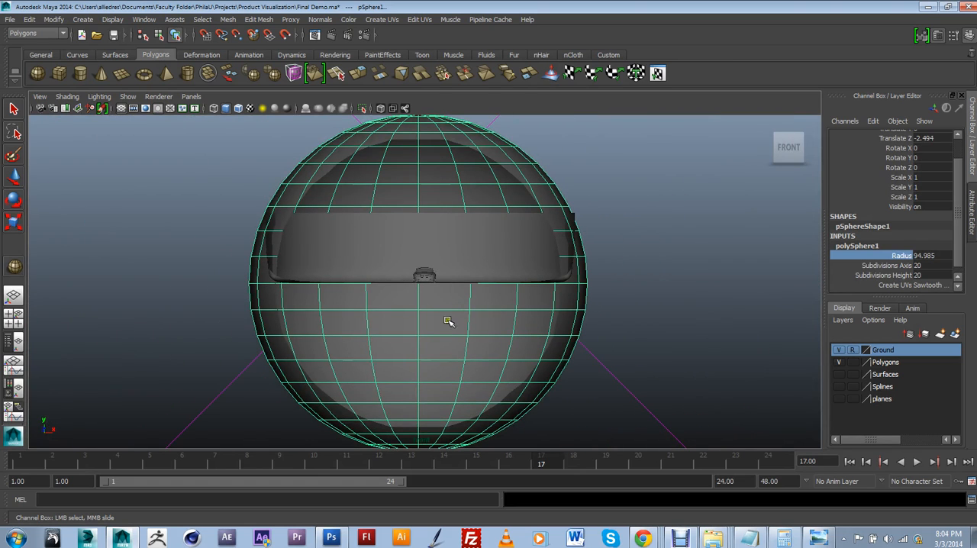
pyautogui.moveTo(448, 340); pyautogui.dragTo(445, 298, button='right')
pyautogui.scroll(-4, 448, 301)
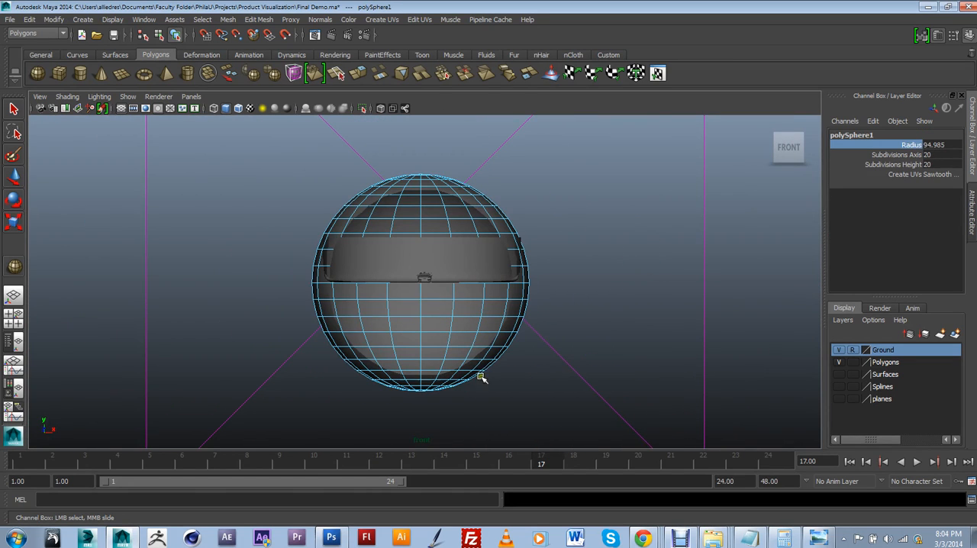
pyautogui.moveTo(547, 398); pyautogui.dragTo(302, 287)
pyautogui.press('w')
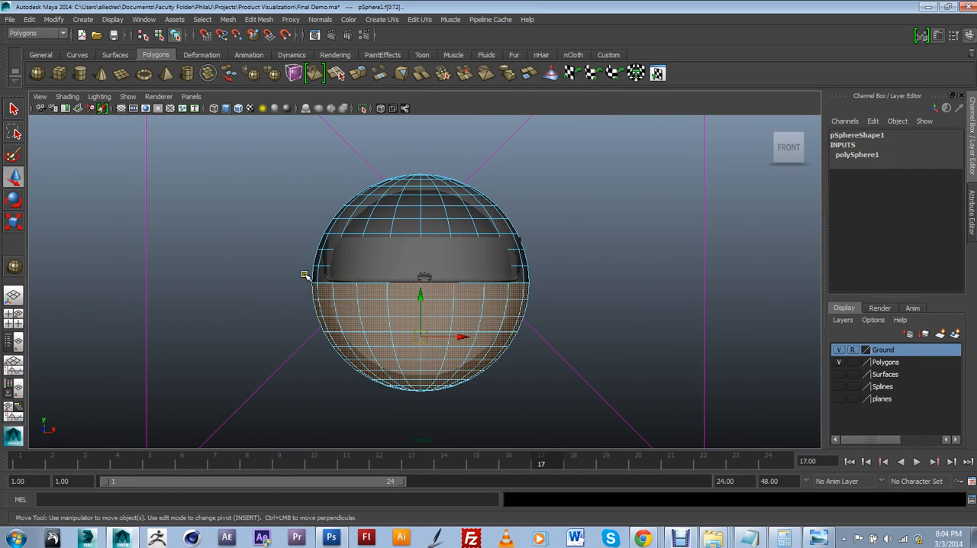
pyautogui.press('Delete')
pyautogui.scroll(5, 397, 275)
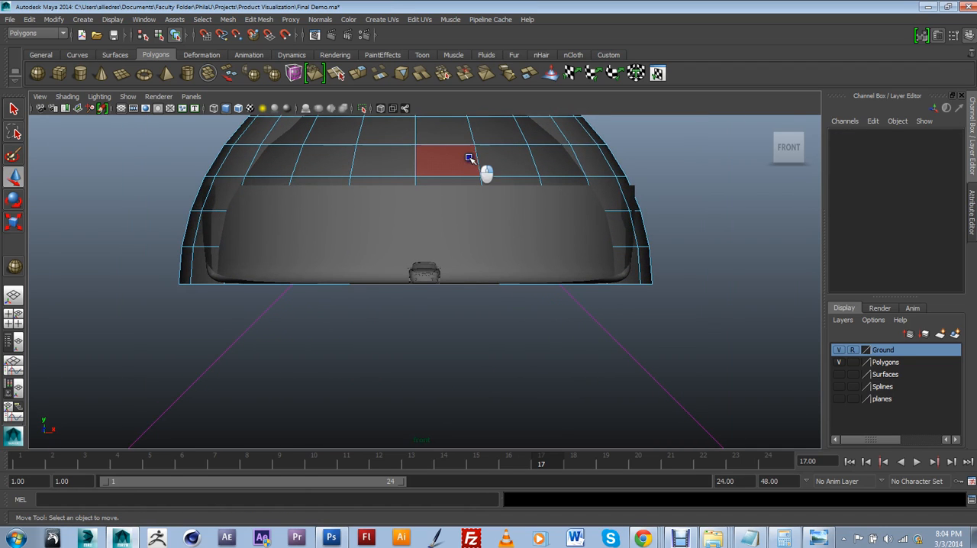
# Step: Delete the remaining sphere faces that hang below the ground level so only the dome is left
pyautogui.click(469, 158)
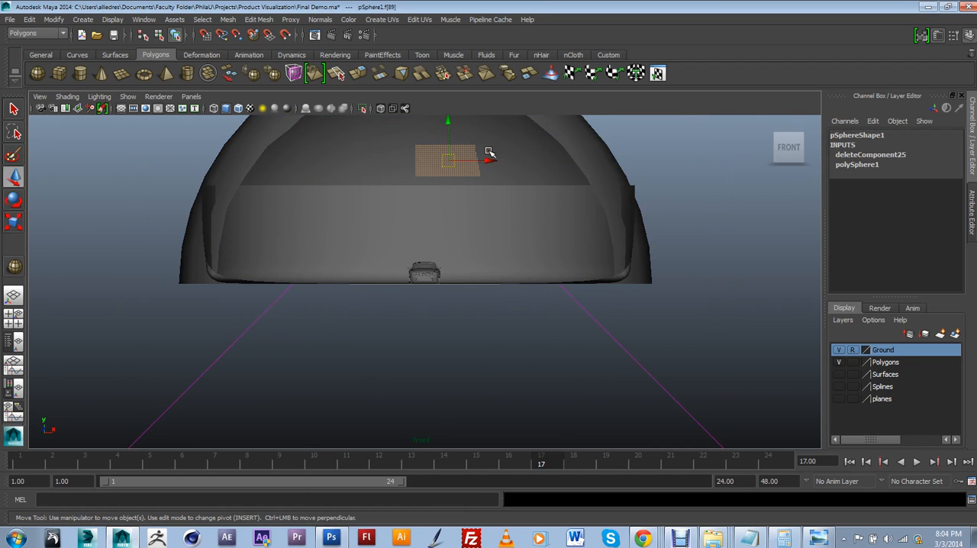
pyautogui.scroll(4, 489, 153)
pyautogui.press('space')
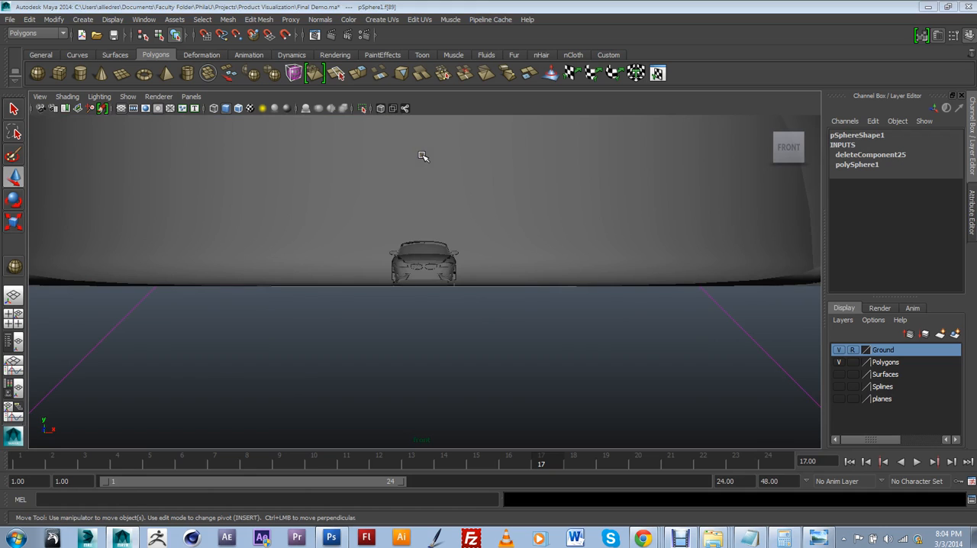
pyautogui.press('space')
pyautogui.click(423, 155)
pyautogui.moveTo(423, 154); pyautogui.dragTo(425, 129)
pyautogui.scroll(5, 474, 261)
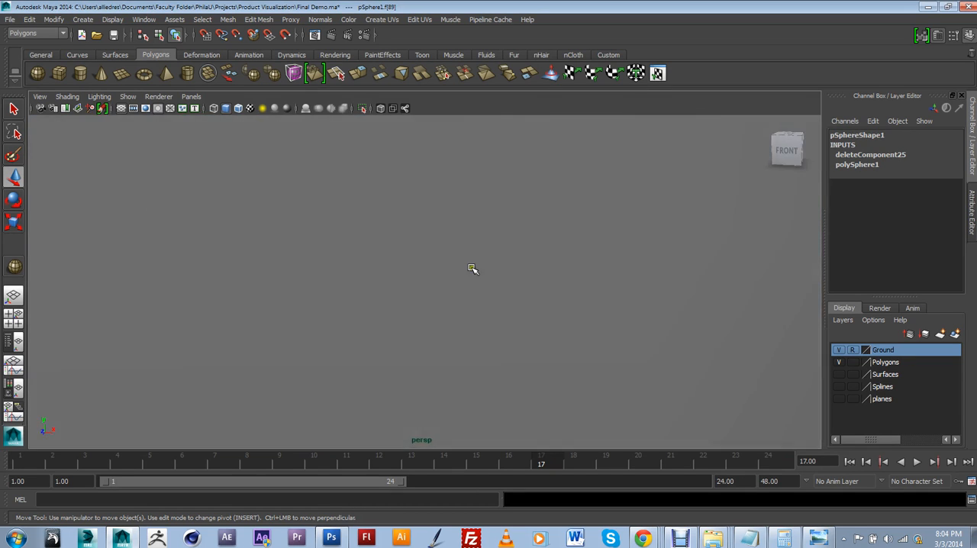
pyautogui.scroll(-8, 471, 271)
pyautogui.moveTo(465, 275)
pyautogui.keyDown('alt'); pyautogui.mouseDown()
pyautogui.moveTo(387, 238)
pyautogui.moveTo(481, 269)
pyautogui.mouseUp(); pyautogui.keyUp('alt')
pyautogui.click(448, 301)
pyautogui.moveTo(425, 326); pyautogui.dragTo(421, 305, button='right')
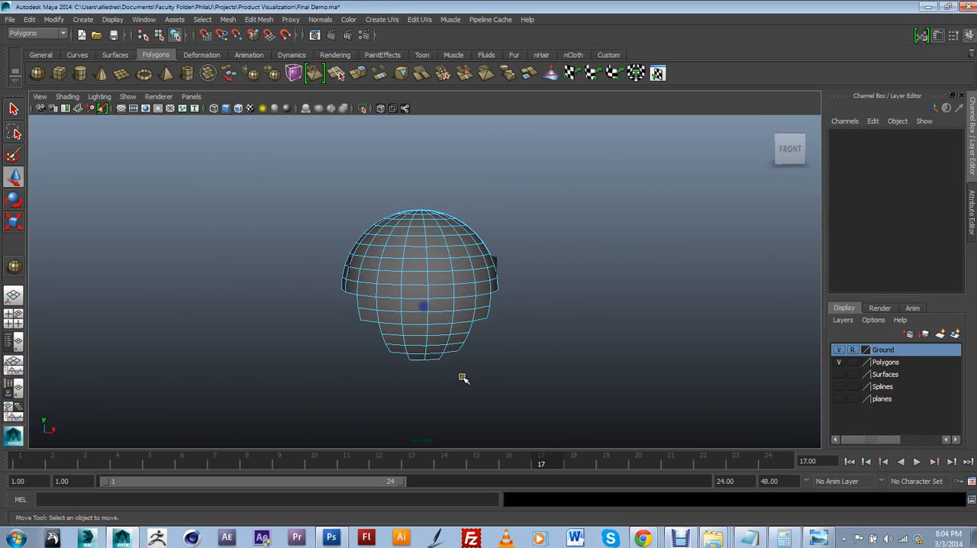
pyautogui.moveTo(494, 390); pyautogui.dragTo(349, 290)
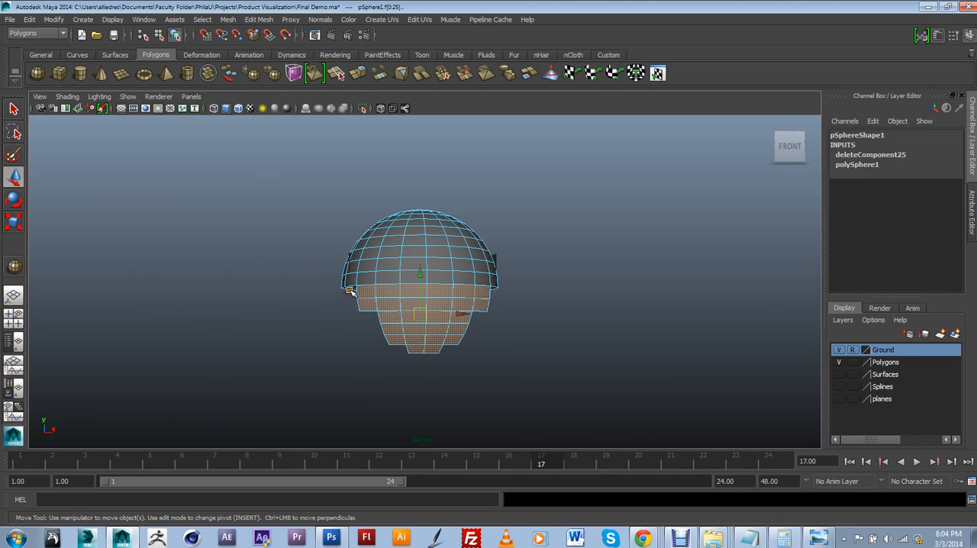
pyautogui.press('Delete')
# Step: Check the dome from all sides, return it to object mode and bring the view inside, close to the car
pyautogui.moveTo(491, 315)
pyautogui.keyDown('alt'); pyautogui.mouseDown()
pyautogui.moveTo(336, 285)
pyautogui.moveTo(436, 323)
pyautogui.moveTo(481, 321)
pyautogui.mouseUp(); pyautogui.keyUp('alt')
pyautogui.scroll(4, 438, 325)
pyautogui.keyDown('alt'); pyautogui.moveTo(441, 260); pyautogui.dragTo(500, 210); pyautogui.keyUp('alt')
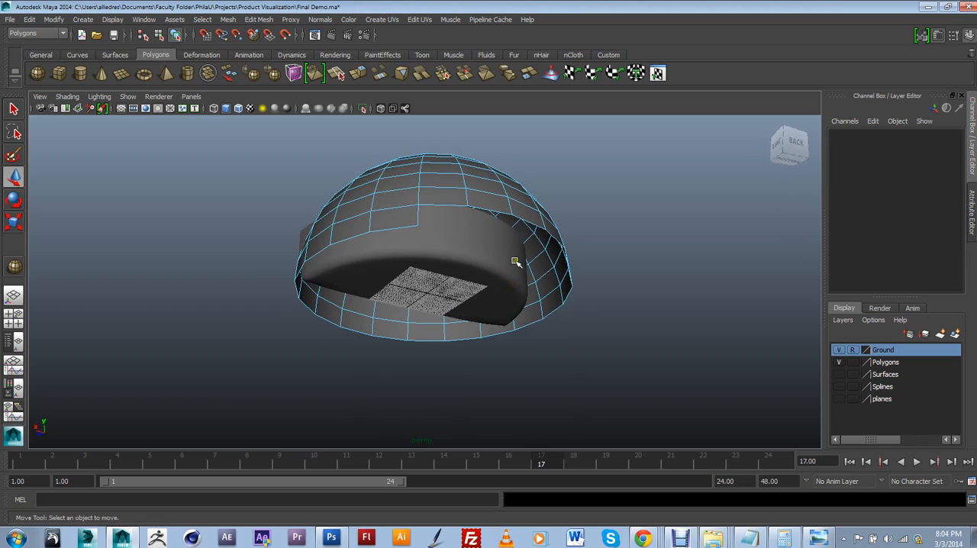
pyautogui.keyDown('alt'); pyautogui.moveTo(512, 269); pyautogui.dragTo(606, 292); pyautogui.keyUp('alt')
pyautogui.moveTo(447, 179); pyautogui.dragTo(457, 169, button='right')
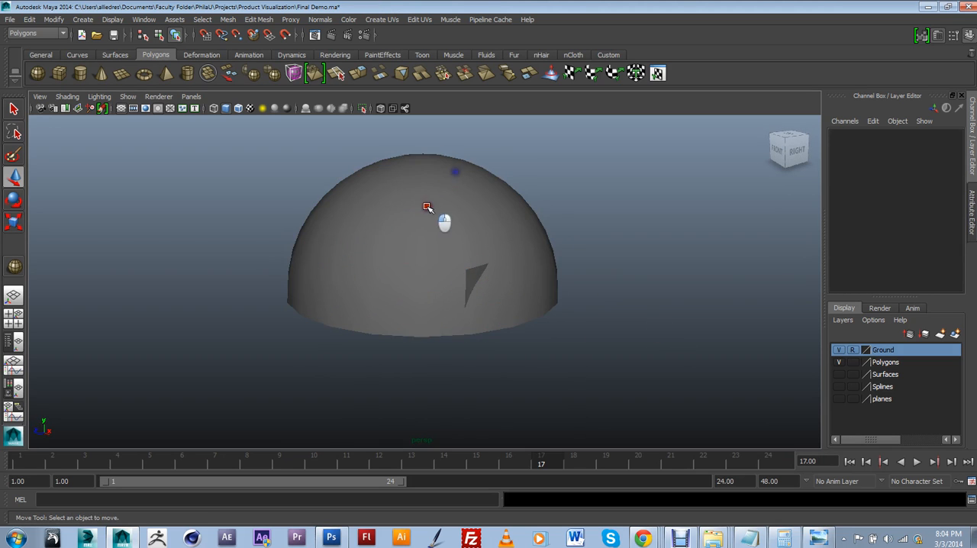
pyautogui.click(427, 207)
pyautogui.keyDown('alt'); pyautogui.moveTo(379, 285); pyautogui.dragTo(392, 186); pyautogui.keyUp('alt')
pyautogui.scroll(4, 438, 236)
pyautogui.scroll(2, 404, 259)
pyautogui.scroll(3, 395, 266)
pyautogui.scroll(2, 374, 240)
pyautogui.scroll(5, 370, 282)
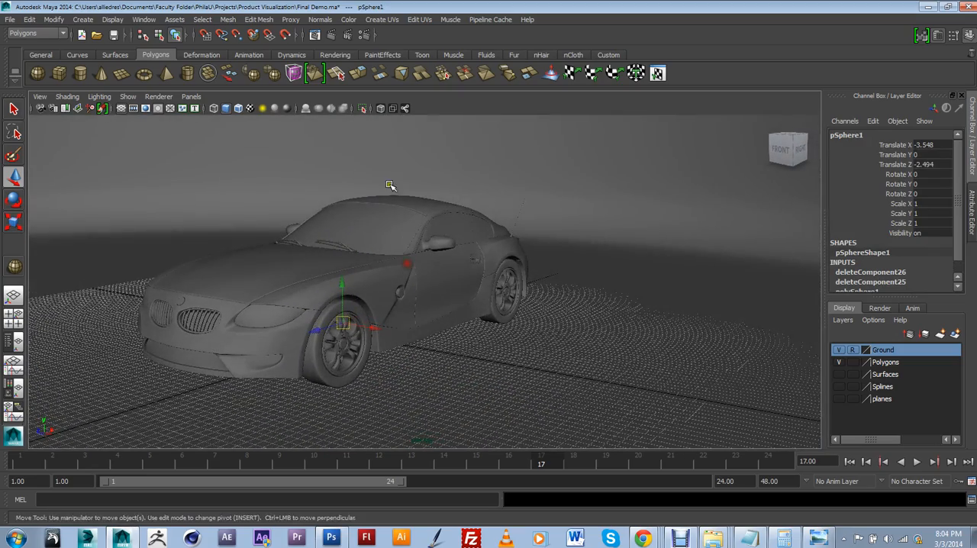
# Step: Create a standard camera and look through it in the viewport
pyautogui.click(80, 20)
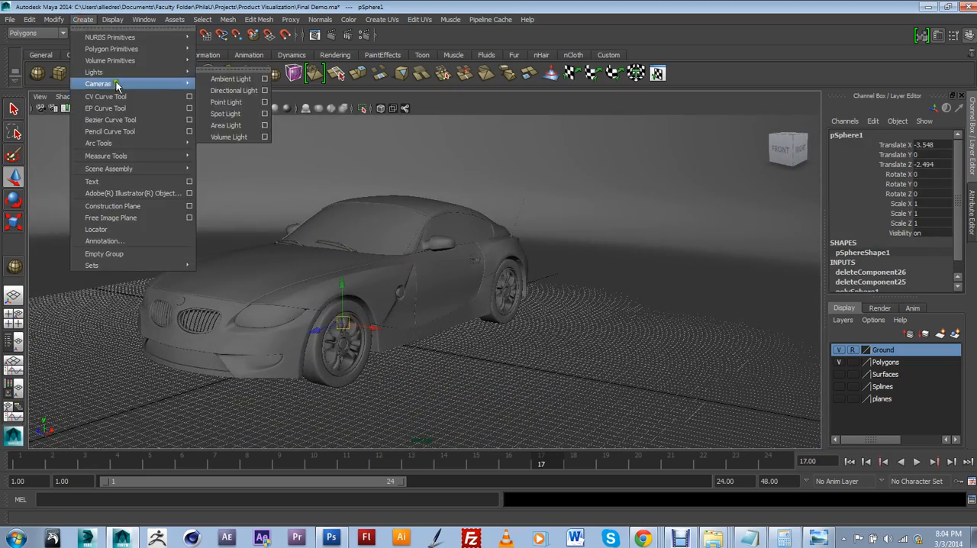
pyautogui.moveTo(119, 83)
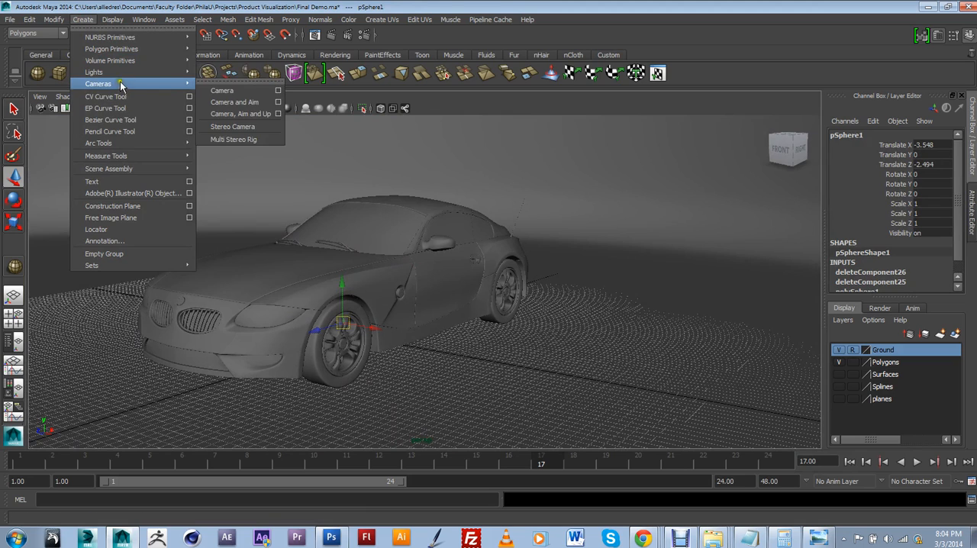
pyautogui.click(208, 92)
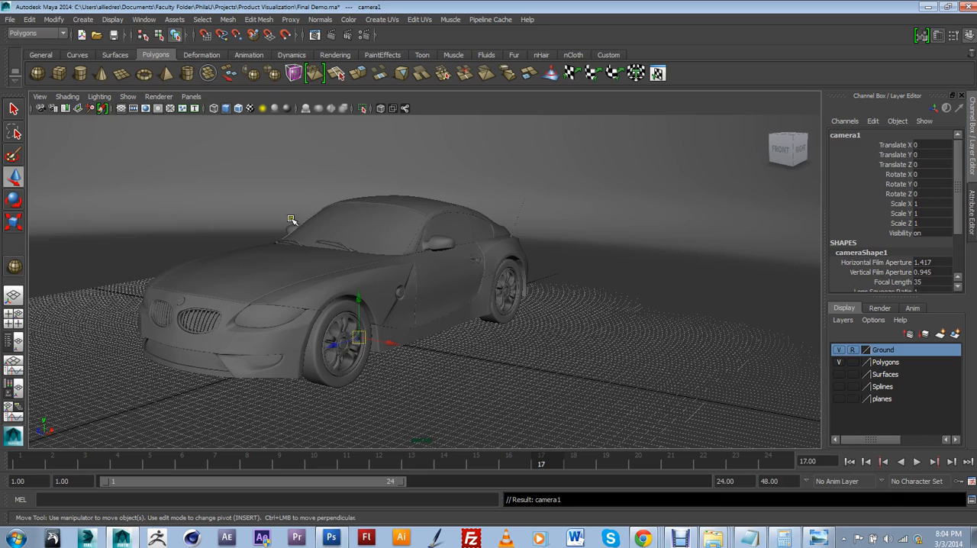
pyautogui.click(191, 96)
pyautogui.moveTo(226, 126)
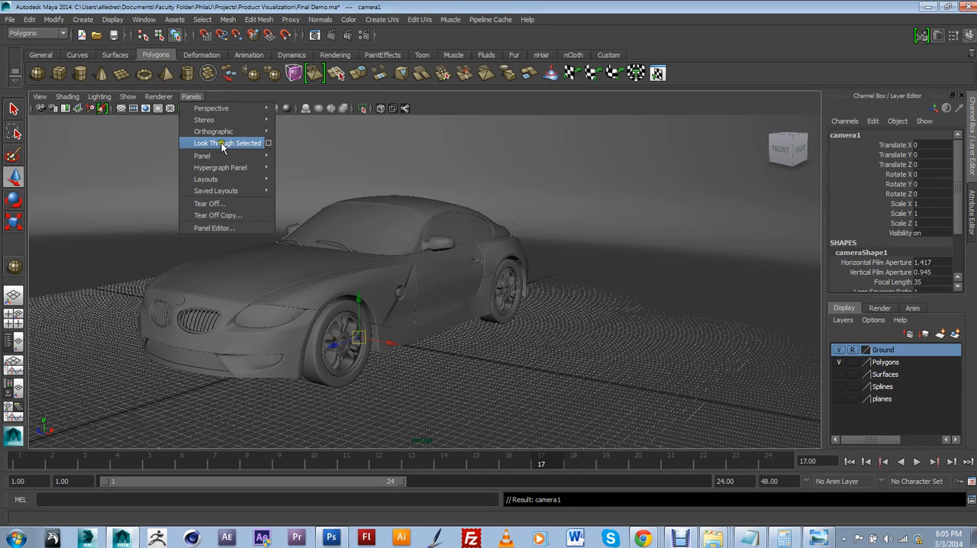
pyautogui.click(235, 146)
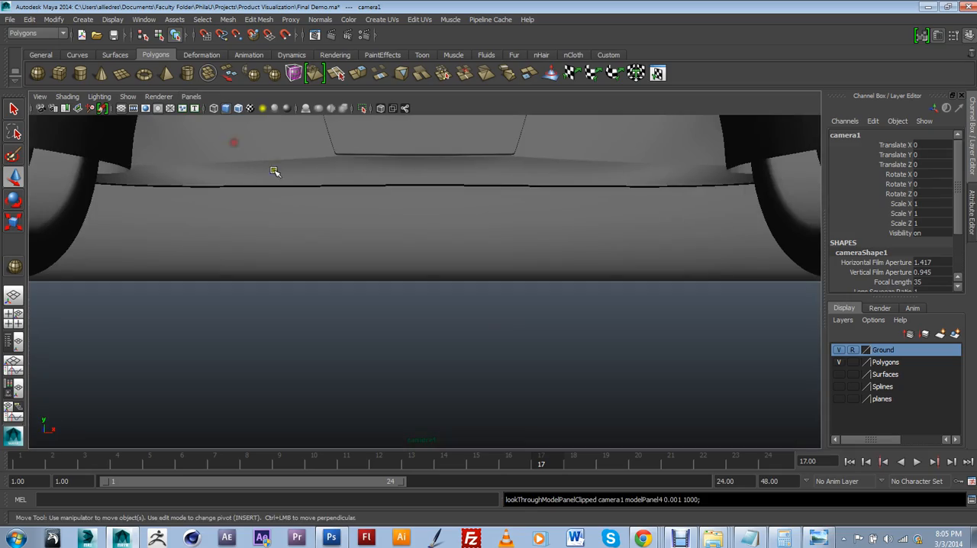
# Step: Move the new camera back and around to a raised front three-quarter view of the whole car
pyautogui.keyDown('alt'); pyautogui.moveTo(499, 323); pyautogui.dragTo(429, 339); pyautogui.keyUp('alt')
pyautogui.scroll(-10, 494, 344)
pyautogui.keyDown('alt'); pyautogui.moveTo(440, 324); pyautogui.dragTo(451, 372, button='middle'); pyautogui.keyUp('alt')
pyautogui.moveTo(476, 379)
pyautogui.keyDown('alt'); pyautogui.mouseDown()
pyautogui.moveTo(458, 384)
pyautogui.moveTo(464, 375)
pyautogui.mouseUp(); pyautogui.keyUp('alt')
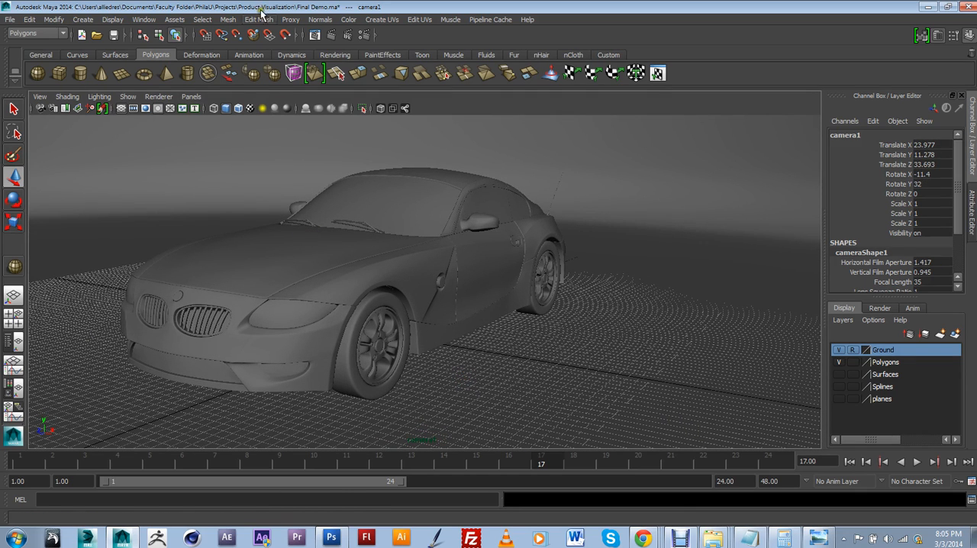
# Step: Turn on the Film Gate display for the camera
pyautogui.click(40, 97)
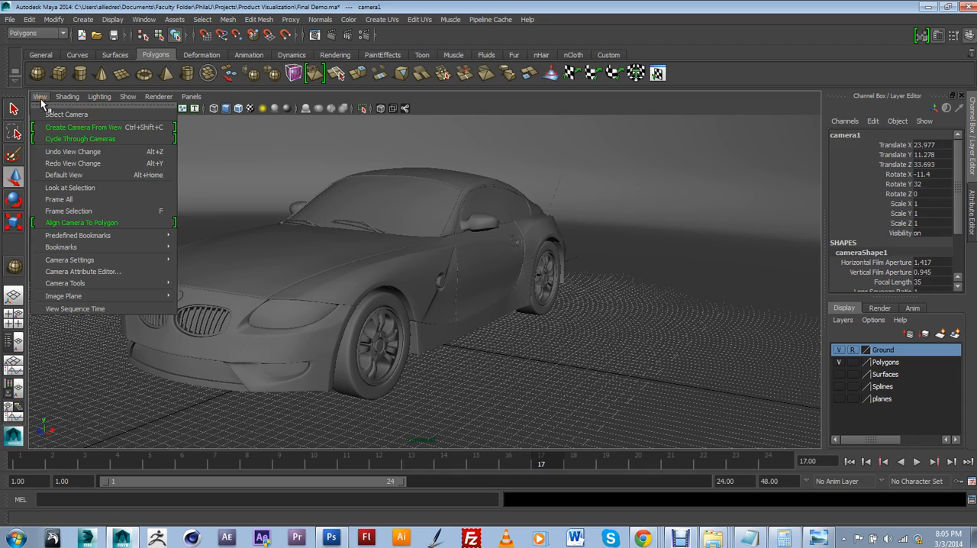
pyautogui.moveTo(89, 249)
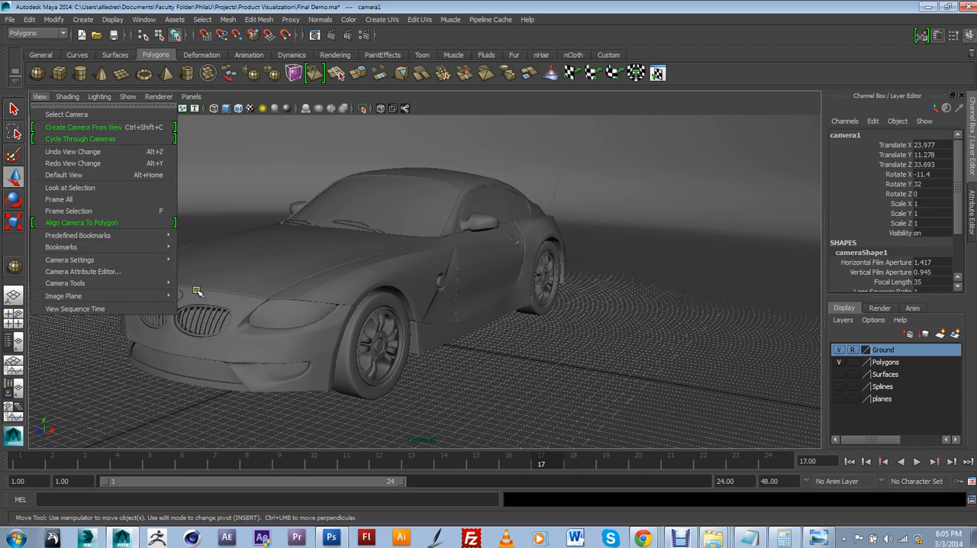
pyautogui.moveTo(168, 263)
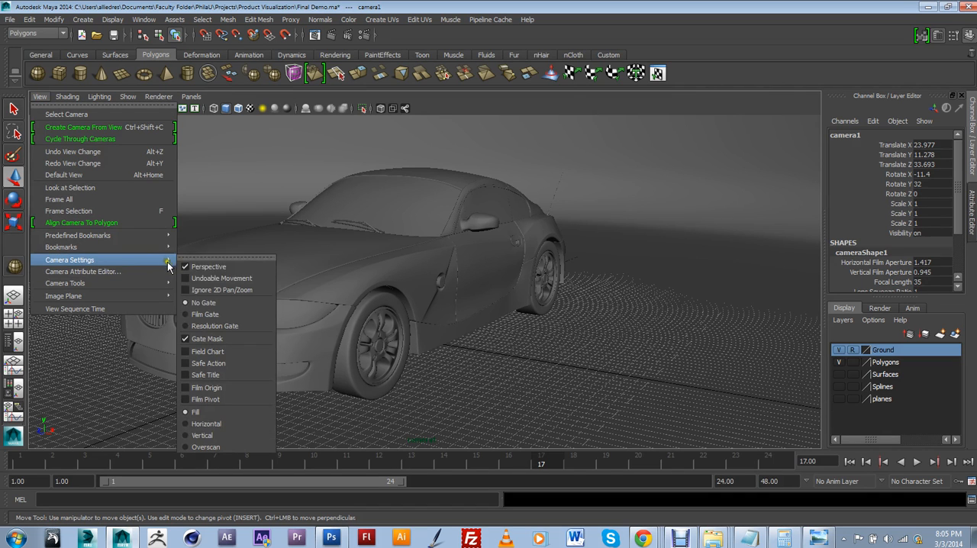
pyautogui.click(184, 313)
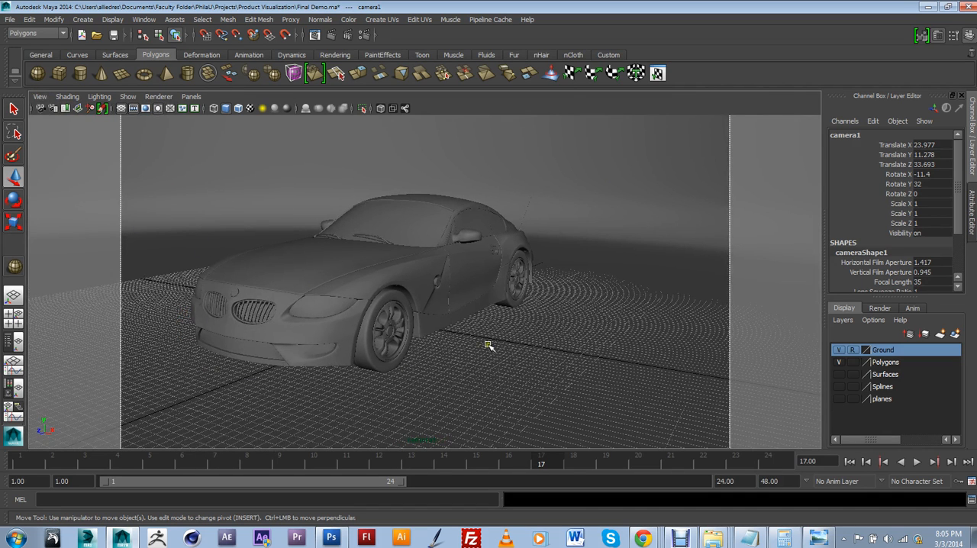
# Step: Bring the camera closer and lower so the car fills the film gate in a front three-quarter view
pyautogui.scroll(3, 489, 336)
pyautogui.keyDown('alt'); pyautogui.moveTo(505, 338); pyautogui.dragTo(598, 343, button='middle'); pyautogui.keyUp('alt')
pyautogui.keyDown('alt'); pyautogui.moveTo(598, 343); pyautogui.dragTo(571, 337); pyautogui.keyUp('alt')
pyautogui.keyDown('alt'); pyautogui.moveTo(571, 337); pyautogui.dragTo(565, 337, button='middle'); pyautogui.keyUp('alt')
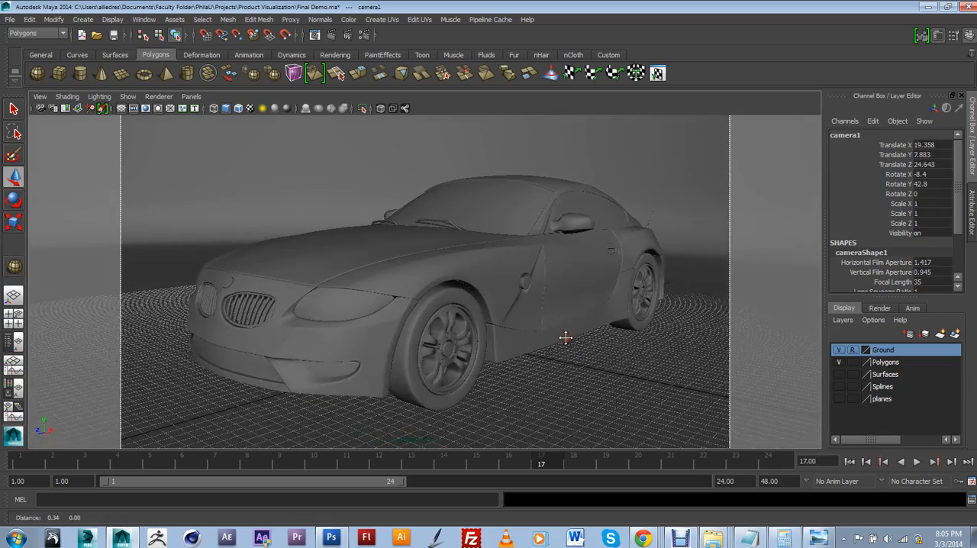
pyautogui.moveTo(566, 338)
pyautogui.keyDown('alt'); pyautogui.mouseDown()
pyautogui.moveTo(574, 340)
pyautogui.moveTo(563, 340)
pyautogui.mouseUp(); pyautogui.keyUp('alt')
pyautogui.scroll(3, 576, 339)
pyautogui.scroll(-3, 576, 343)
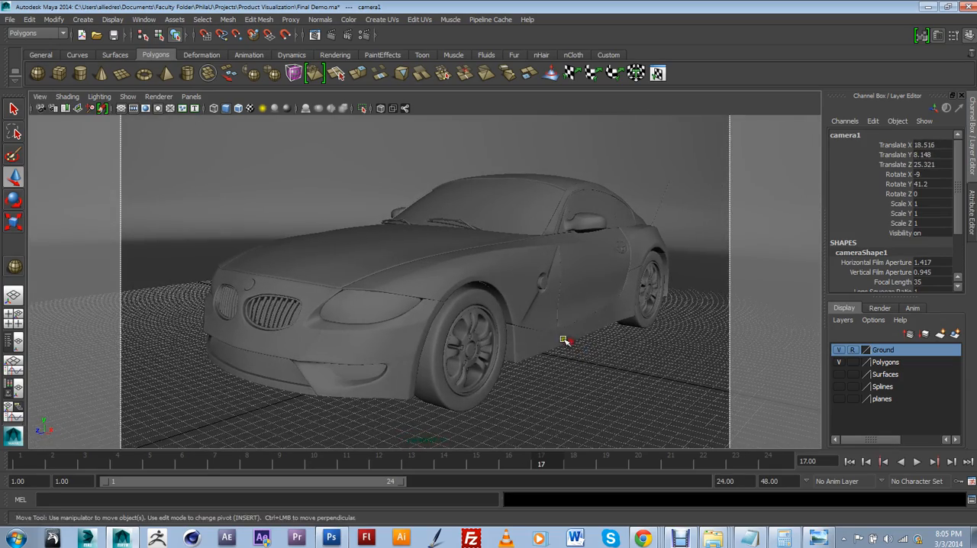
# Step: Open the render settings and set the image size preset to HD 1080
pyautogui.click(363, 40)
pyautogui.moveTo(488, 220); pyautogui.dragTo(485, 352)
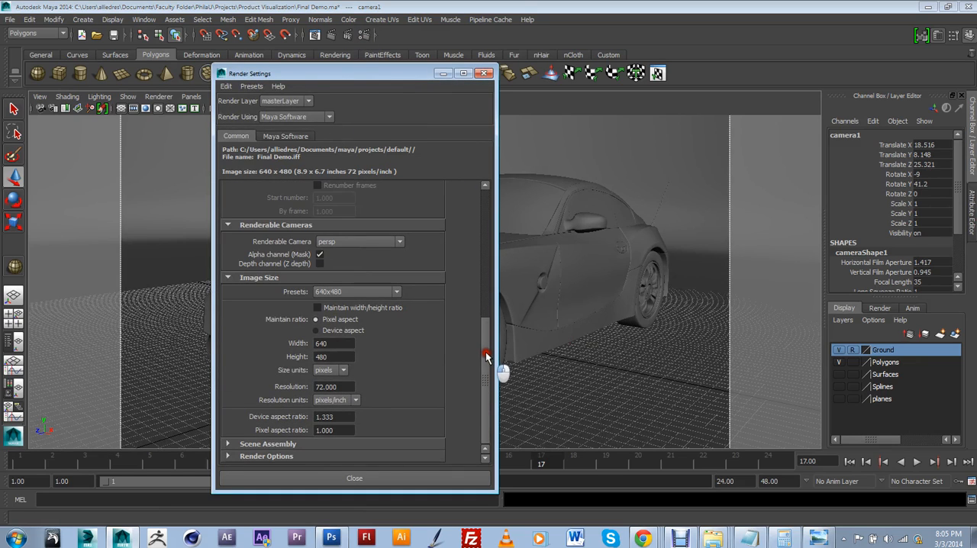
pyautogui.click(359, 292)
pyautogui.scroll(-5, 359, 352)
pyautogui.scroll(3, 351, 351)
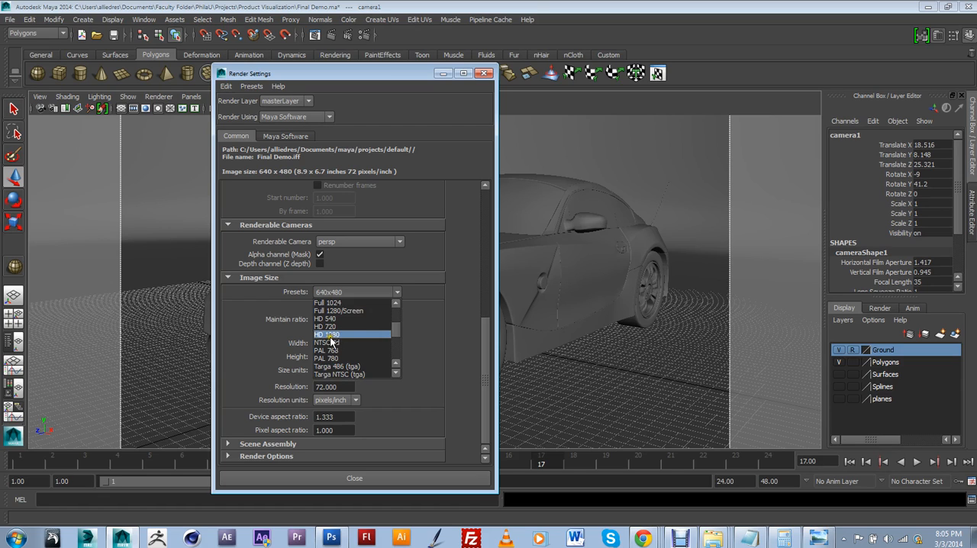
pyautogui.click(329, 334)
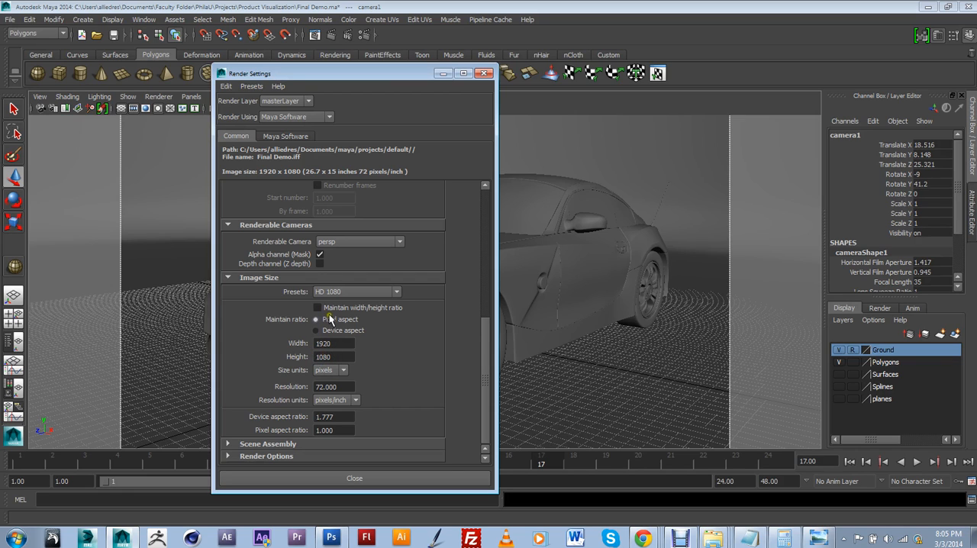
pyautogui.click(784, 538)
pyautogui.moveTo(700, 196); pyautogui.dragTo(976, 221)
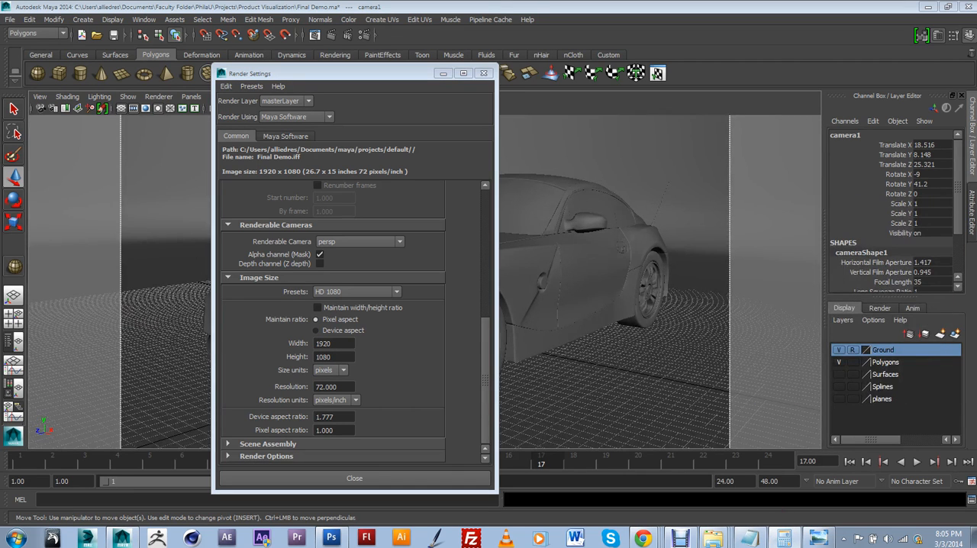
pyautogui.click(334, 349)
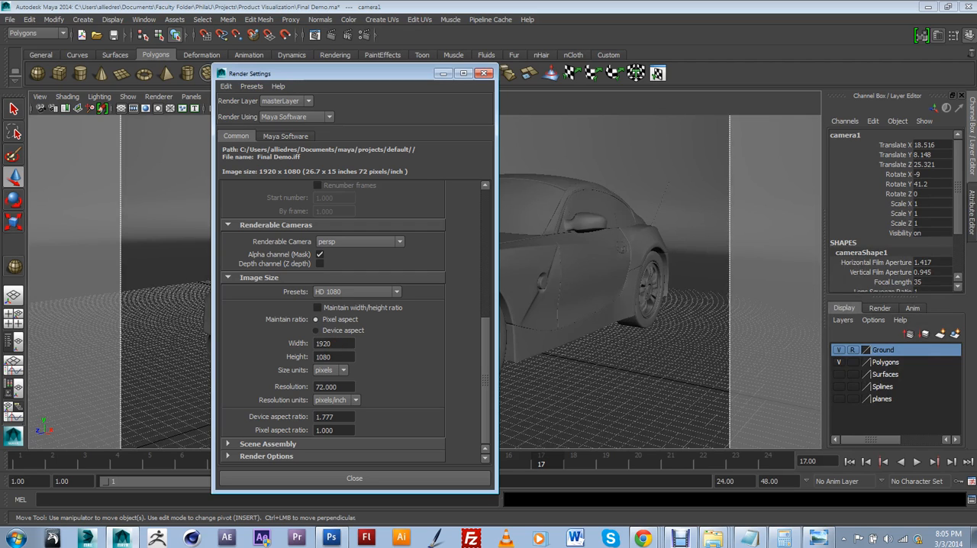
pyautogui.hotkey('alt', 'Tab')
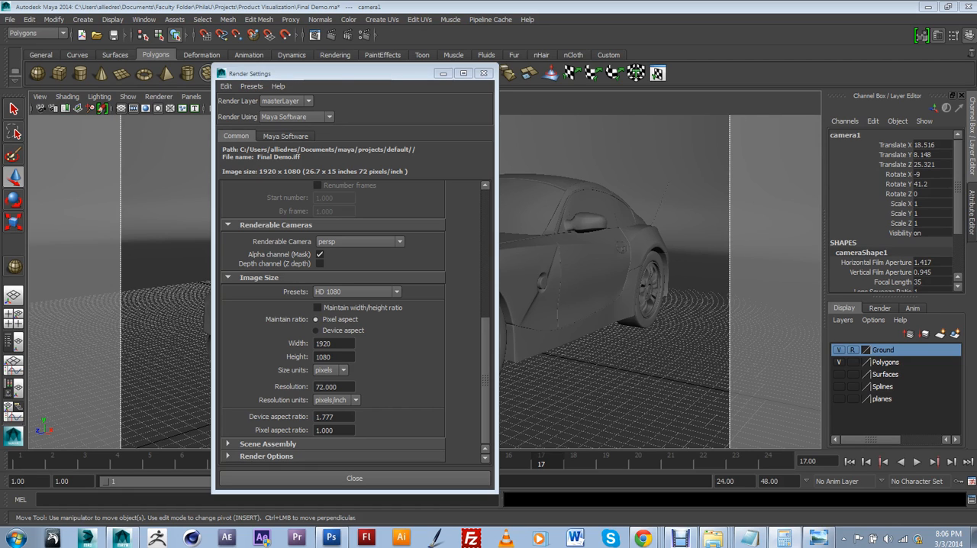
# Step: Set the render image size to 640 pixels wide and 360 pixels high and close the render settings
pyautogui.moveTo(343, 344); pyautogui.dragTo(304, 344)
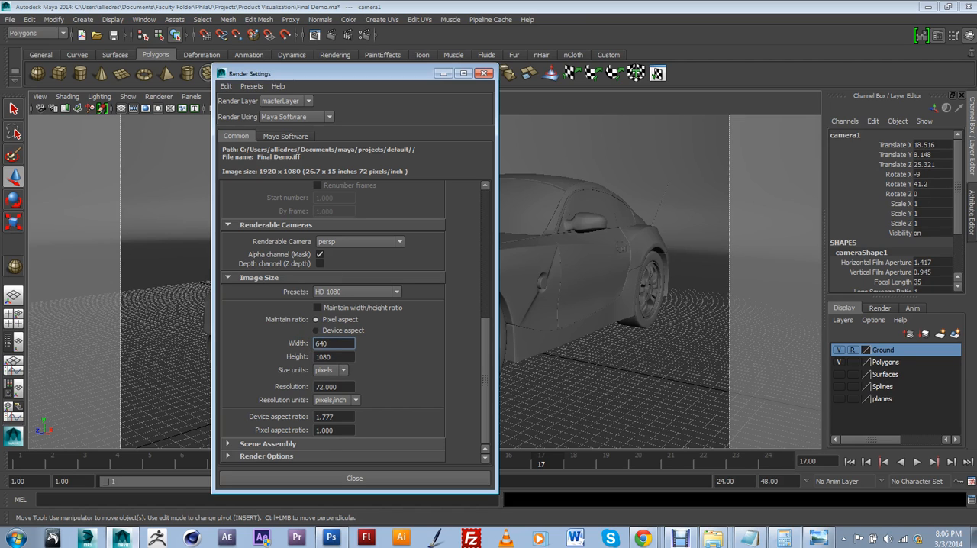
pyautogui.press('Return')
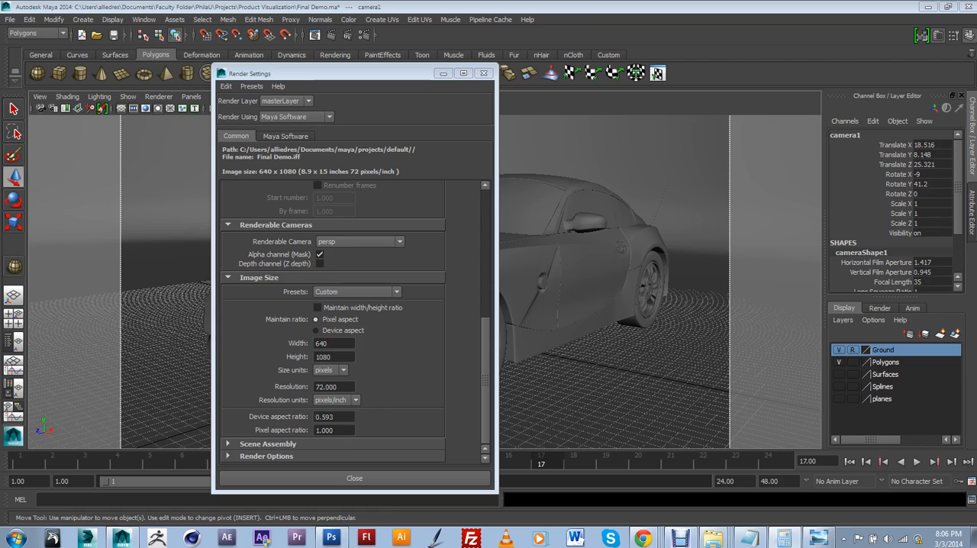
pyautogui.moveTo(334, 357); pyautogui.dragTo(310, 356)
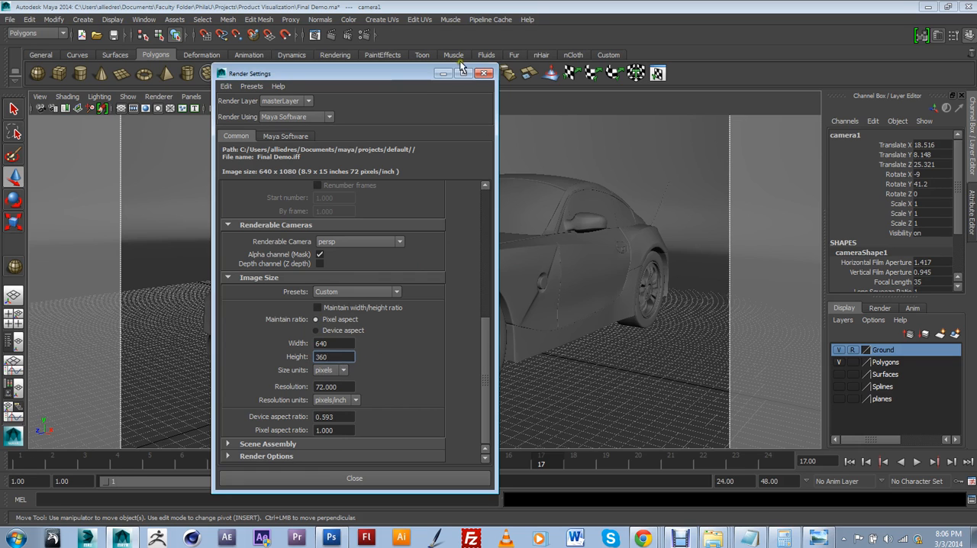
pyautogui.moveTo(417, 75); pyautogui.dragTo(377, 95)
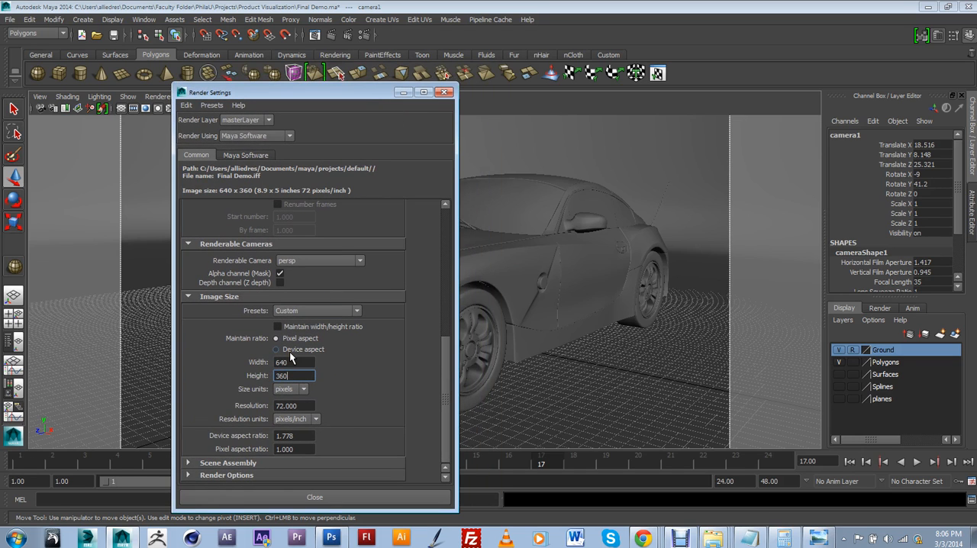
pyautogui.click(448, 92)
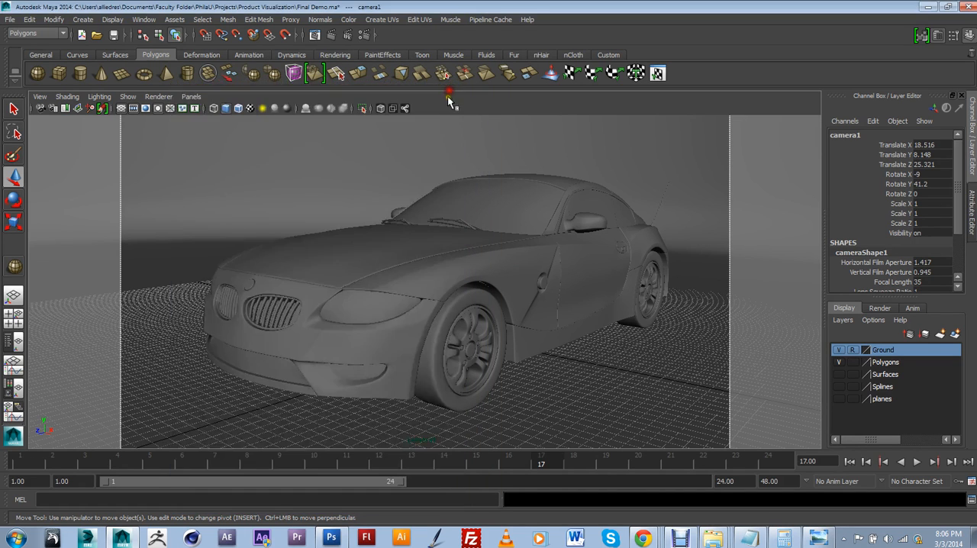
# Step: Orbit camera1 slightly higher and toward the car's front, recentre the car in the film gate, and save the view as a new bookmark
pyautogui.keyDown('alt'); pyautogui.moveTo(500, 229); pyautogui.dragTo(516, 246); pyautogui.keyUp('alt')
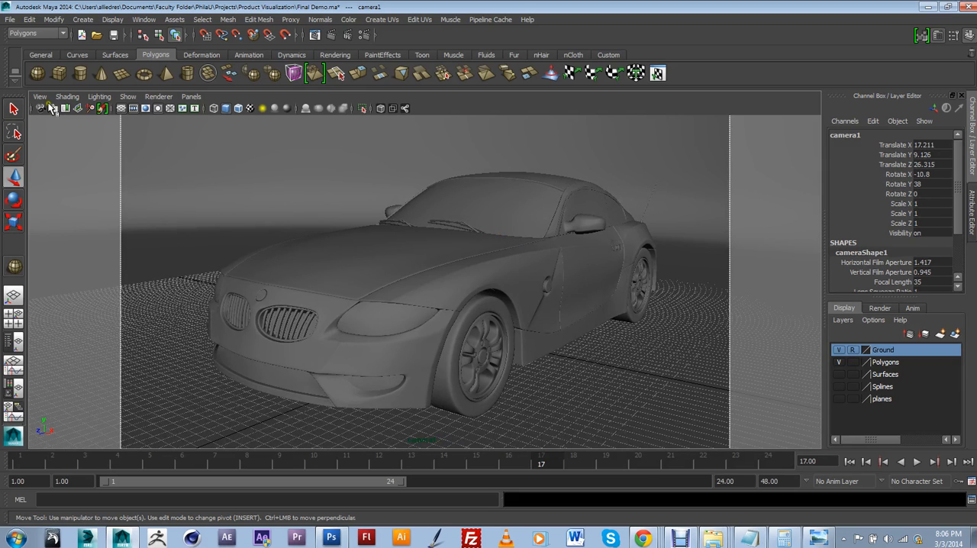
pyautogui.keyDown('alt'); pyautogui.moveTo(390, 229); pyautogui.dragTo(378, 229, button='middle'); pyautogui.keyUp('alt')
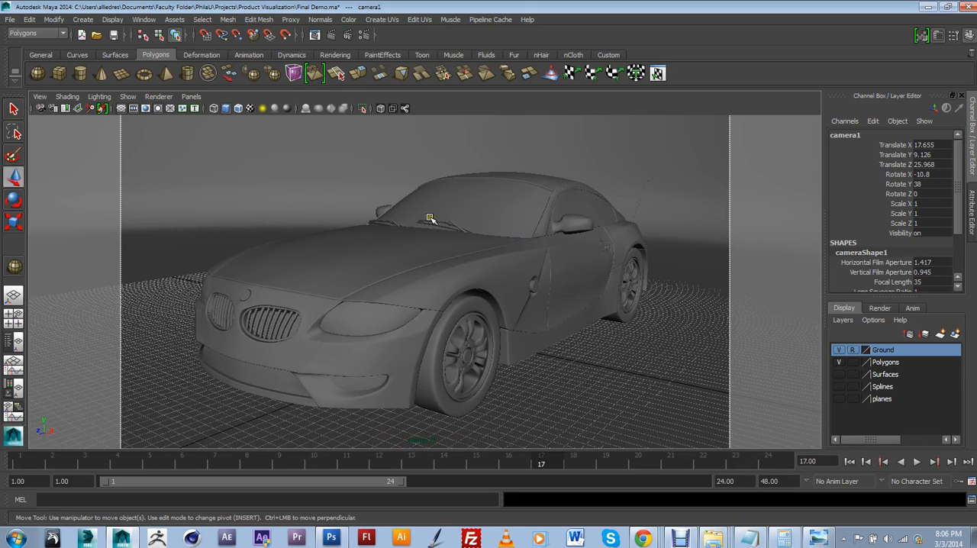
pyautogui.click(40, 96)
pyautogui.moveTo(79, 254)
pyautogui.moveTo(135, 248)
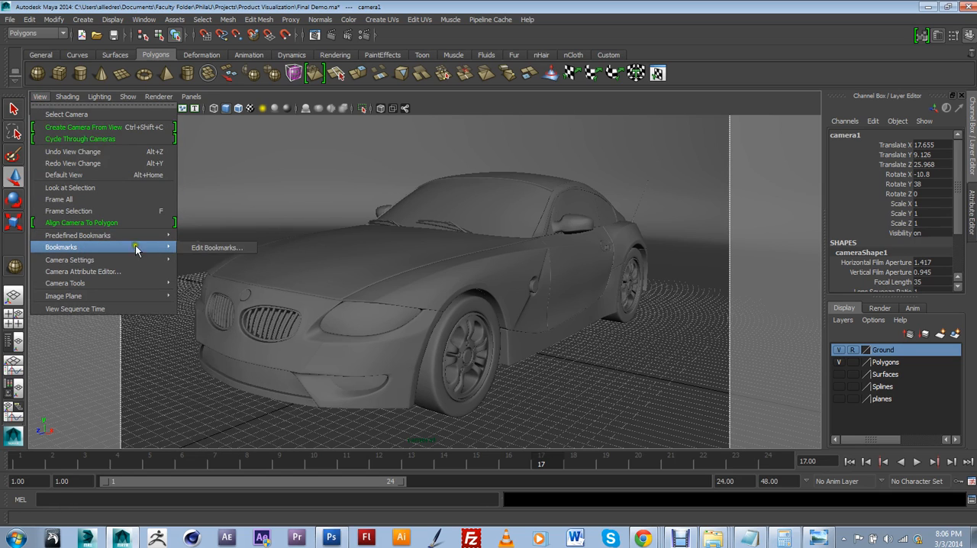
pyautogui.click(214, 248)
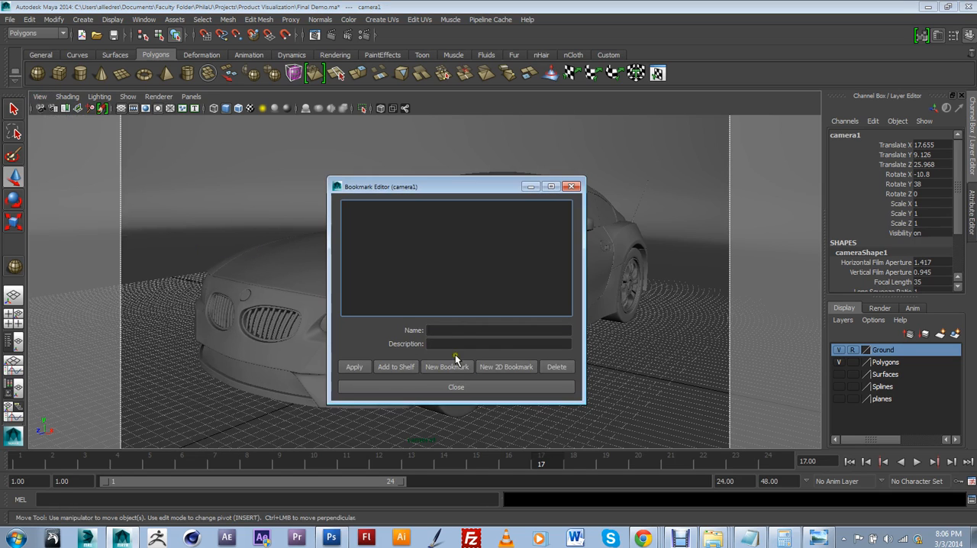
pyautogui.click(436, 367)
pyautogui.click(570, 186)
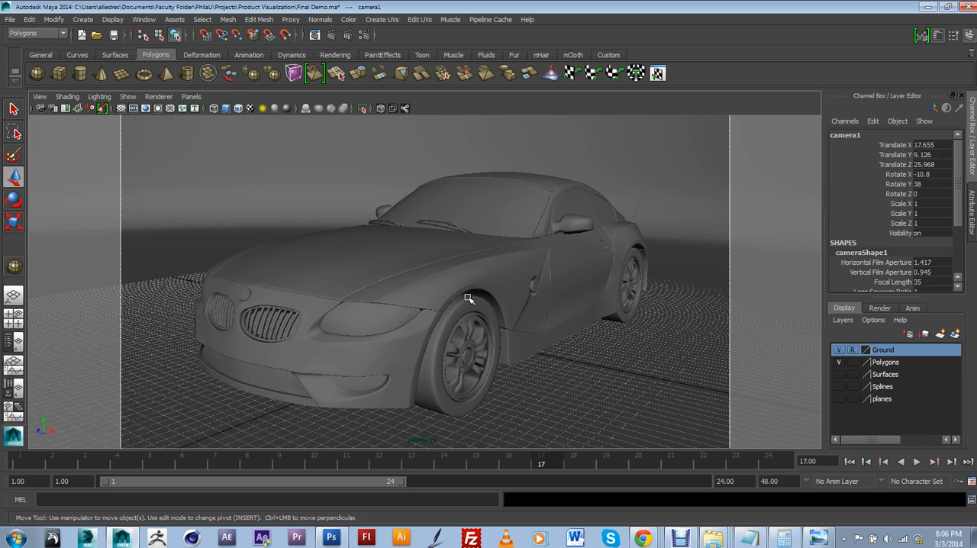
# Step: Switch the viewport to the persp camera and view the dome from outside
pyautogui.click(190, 96)
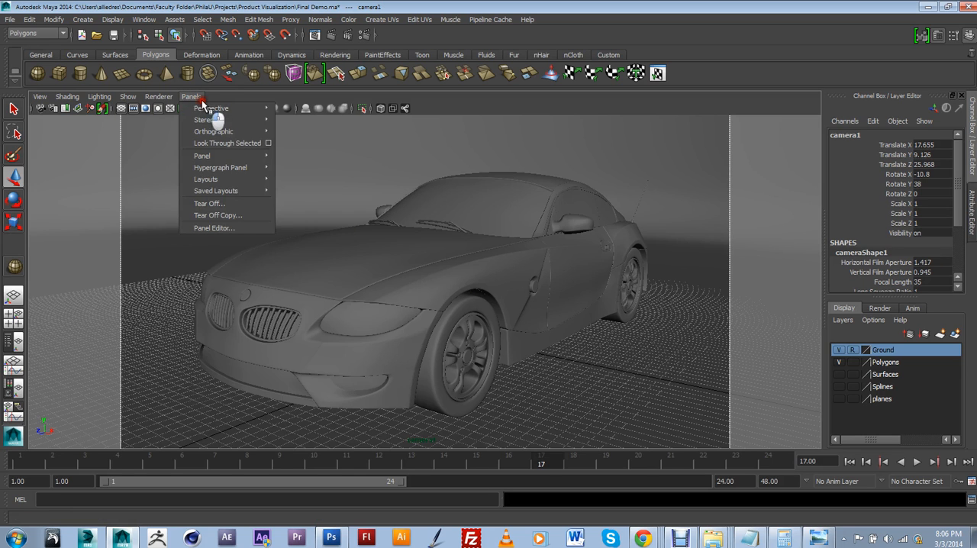
pyautogui.moveTo(252, 109)
pyautogui.click(296, 120)
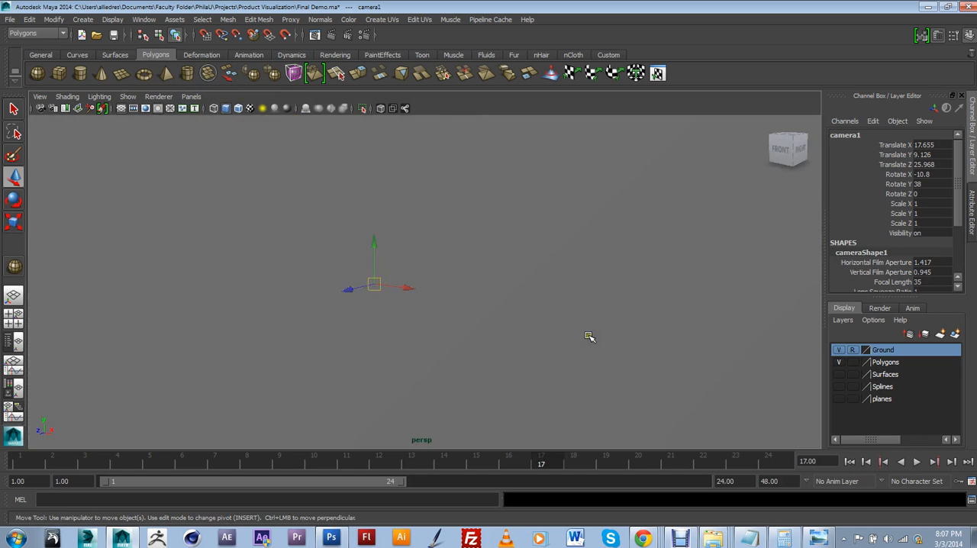
pyautogui.scroll(-8, 579, 335)
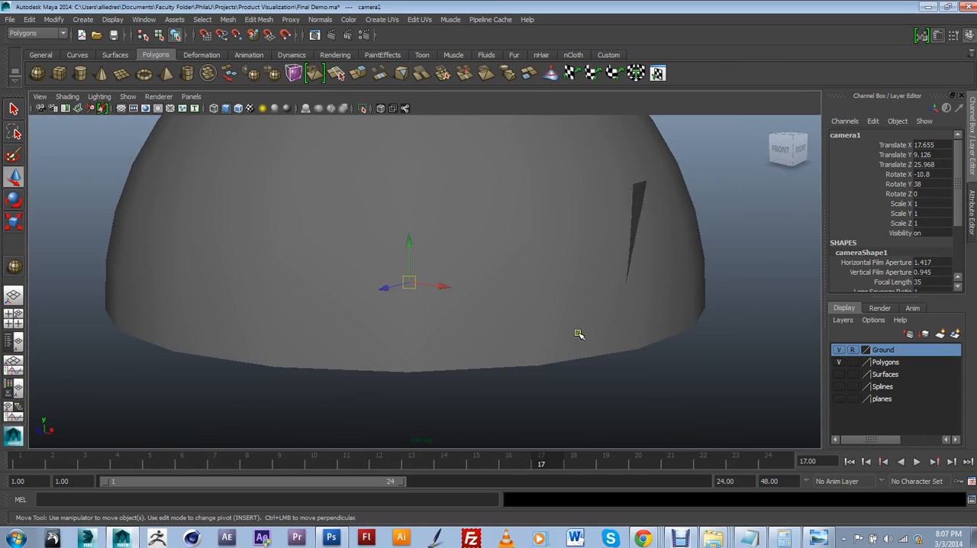
# Step: Assign the dome sphere to a new display layer named HDRIdome
pyautogui.click(568, 164)
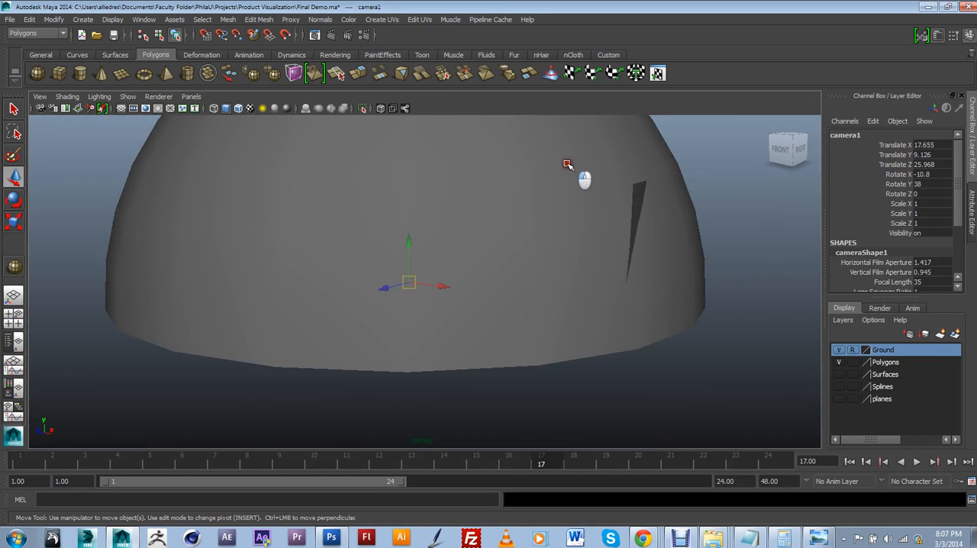
pyautogui.click(953, 334)
pyautogui.click(881, 349)
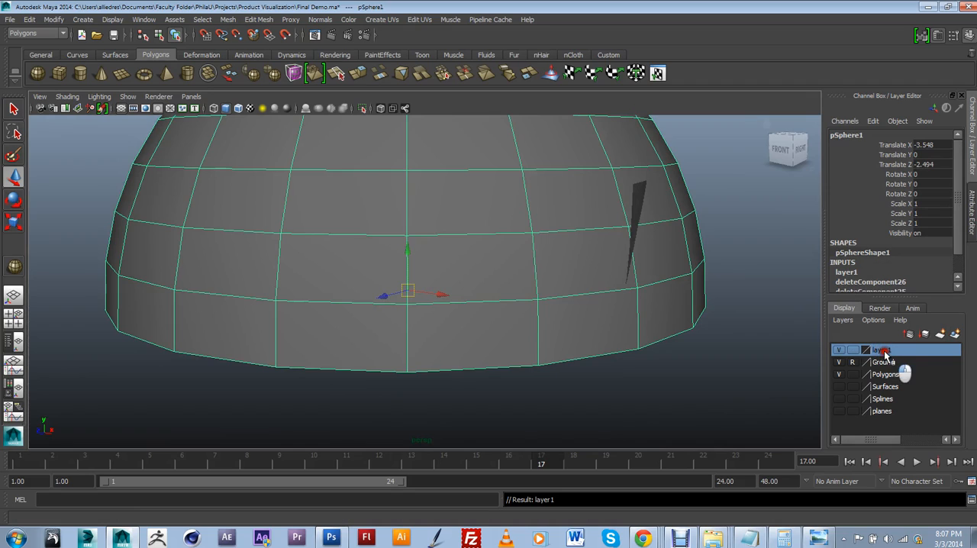
pyautogui.doubleClick(881, 349)
pyautogui.moveTo(417, 202); pyautogui.dragTo(351, 194)
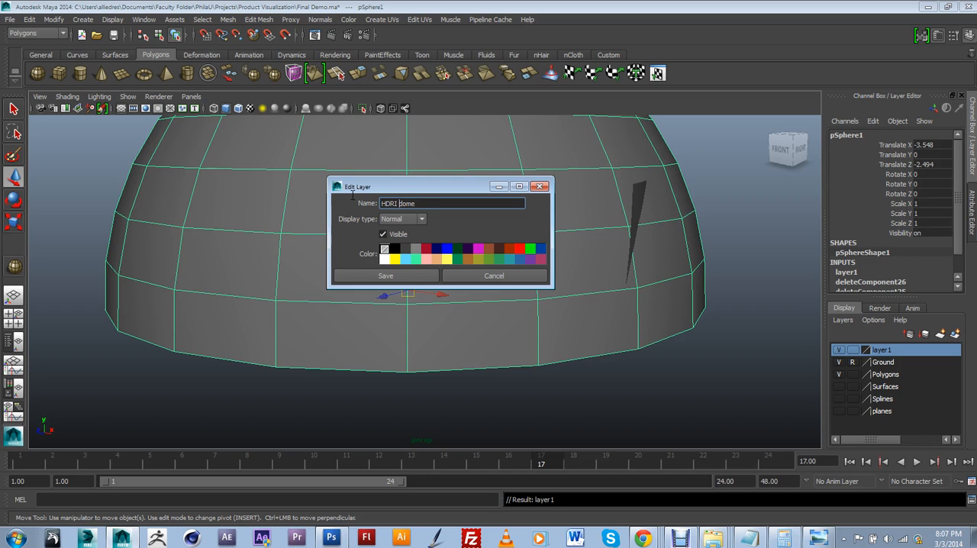
pyautogui.click(384, 275)
# Step: Set the HDRIdome layer to reference display mode
pyautogui.click(499, 409)
pyautogui.keyDown('alt'); pyautogui.moveTo(498, 409); pyautogui.dragTo(464, 301); pyautogui.keyUp('alt')
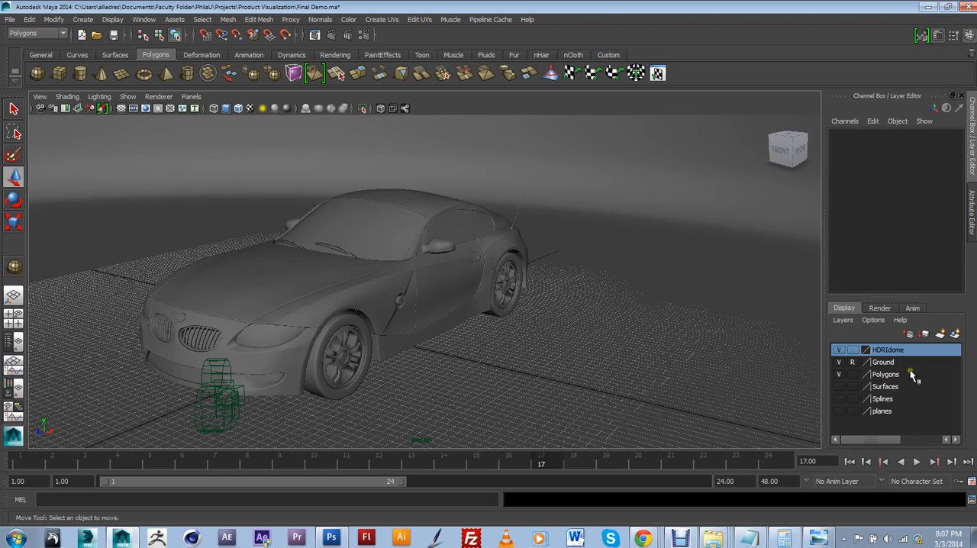
pyautogui.click(853, 351)
# Step: Switch the viewport back to camera1
pyautogui.keyDown('alt'); pyautogui.moveTo(432, 328); pyautogui.dragTo(472, 326); pyautogui.keyUp('alt')
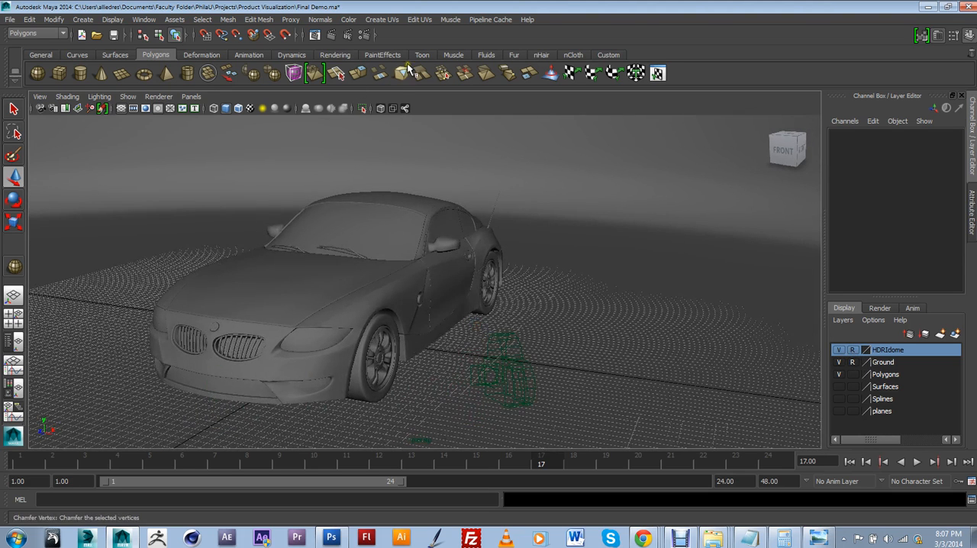
pyautogui.click(206, 98)
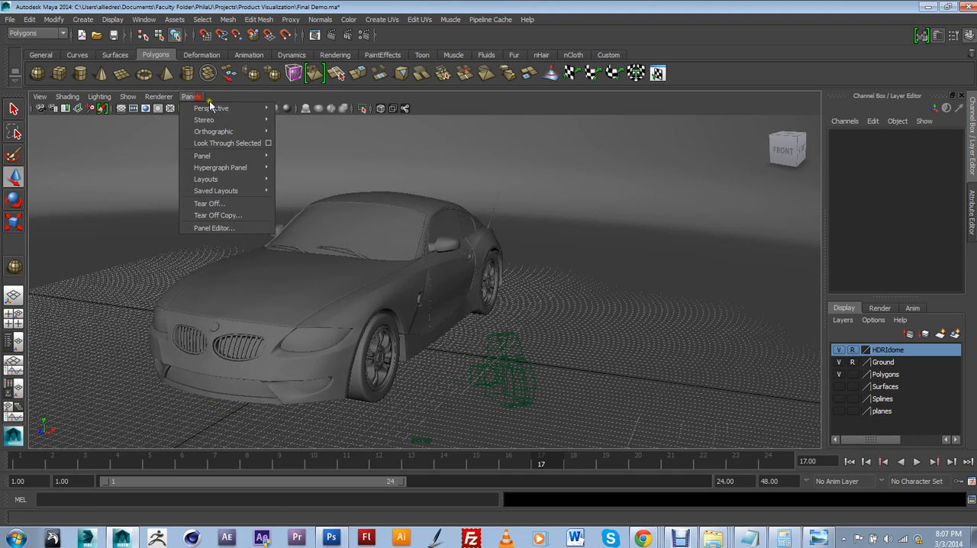
pyautogui.moveTo(221, 109)
pyautogui.click(302, 120)
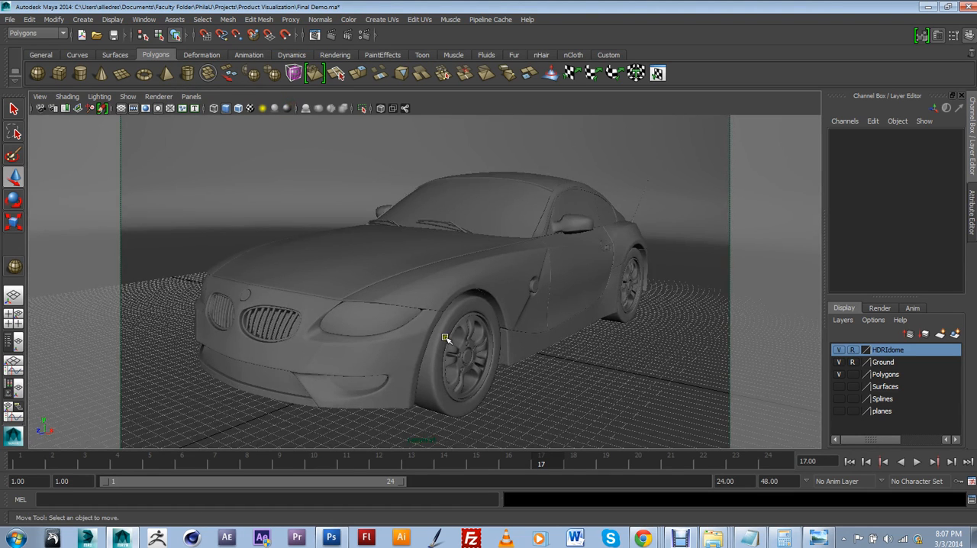
# Step: Render the current frame from camera1 with Maya Software and move the render window aside to compare it with the viewport
pyautogui.click(334, 36)
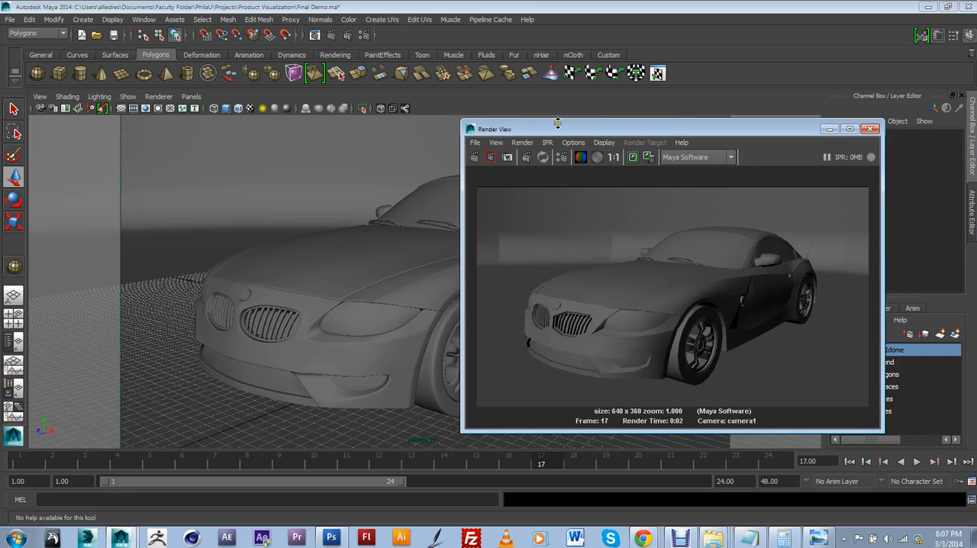
pyautogui.moveTo(557, 130); pyautogui.dragTo(568, 120)
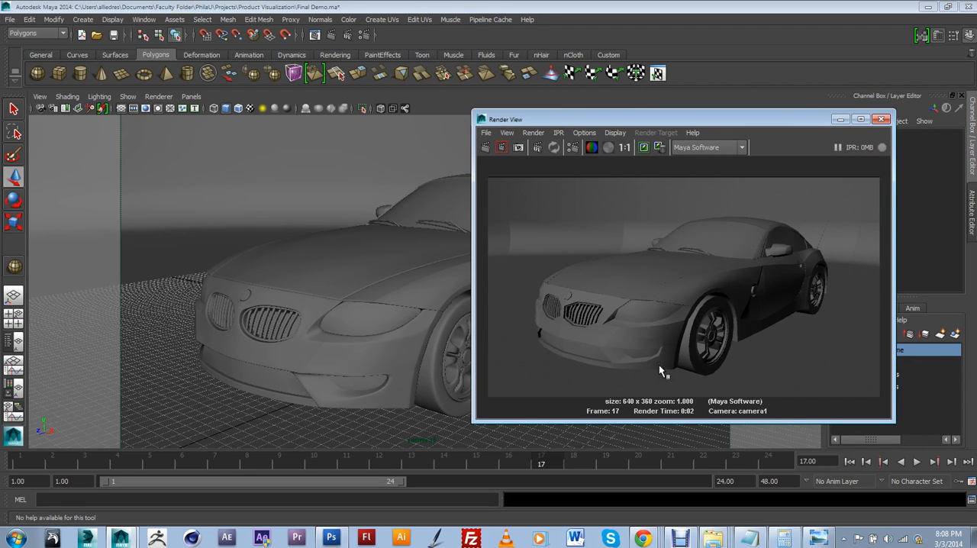
pyautogui.click(326, 294)
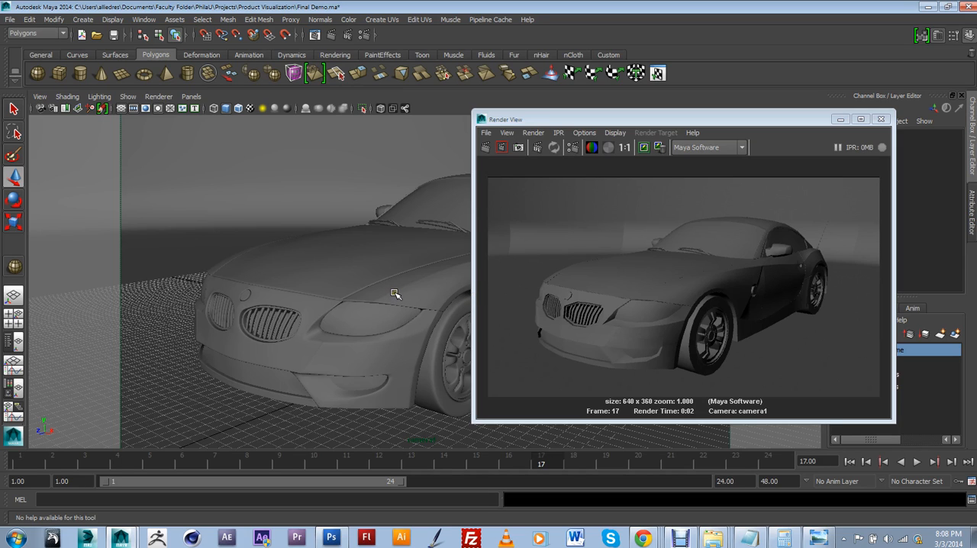
pyautogui.moveTo(677, 119); pyautogui.dragTo(738, 106)
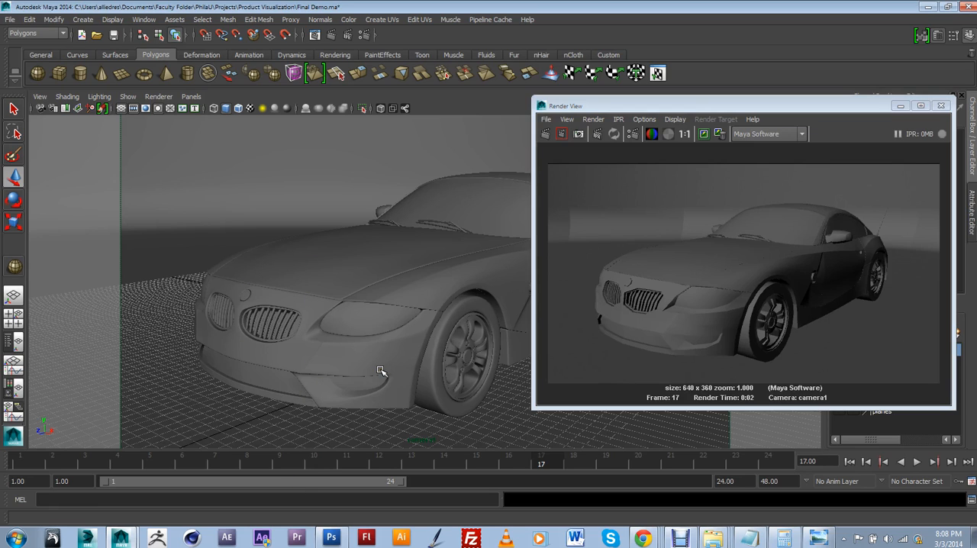
pyautogui.click(228, 19)
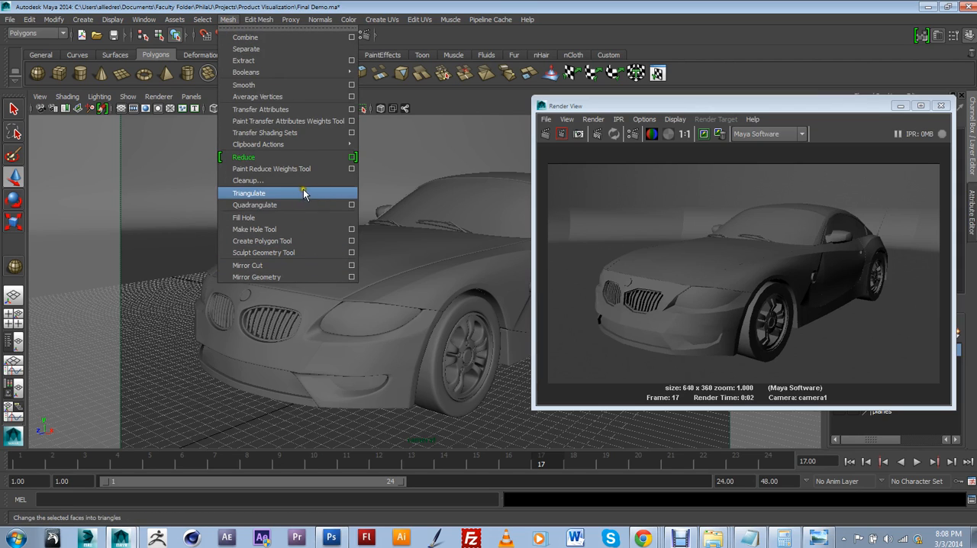
pyautogui.moveTo(264, 146)
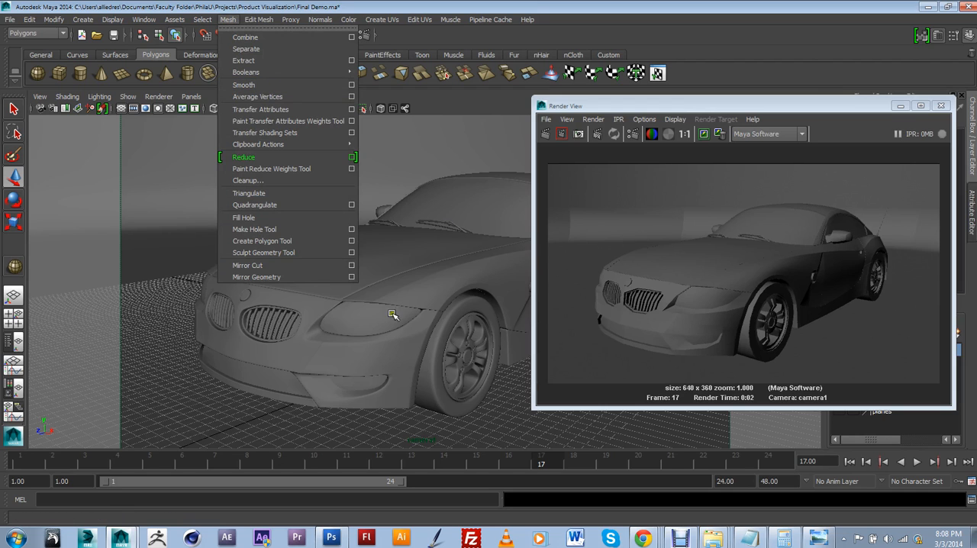
pyautogui.click(638, 104)
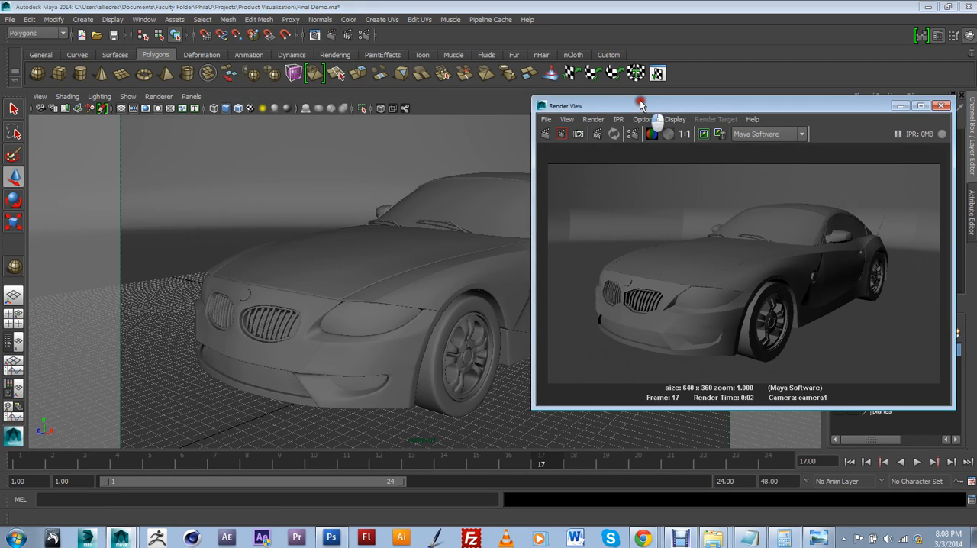
# Step: Change the renderer to mental ray and render the current frame again
pyautogui.moveTo(634, 106); pyautogui.dragTo(575, 118)
pyautogui.click(713, 144)
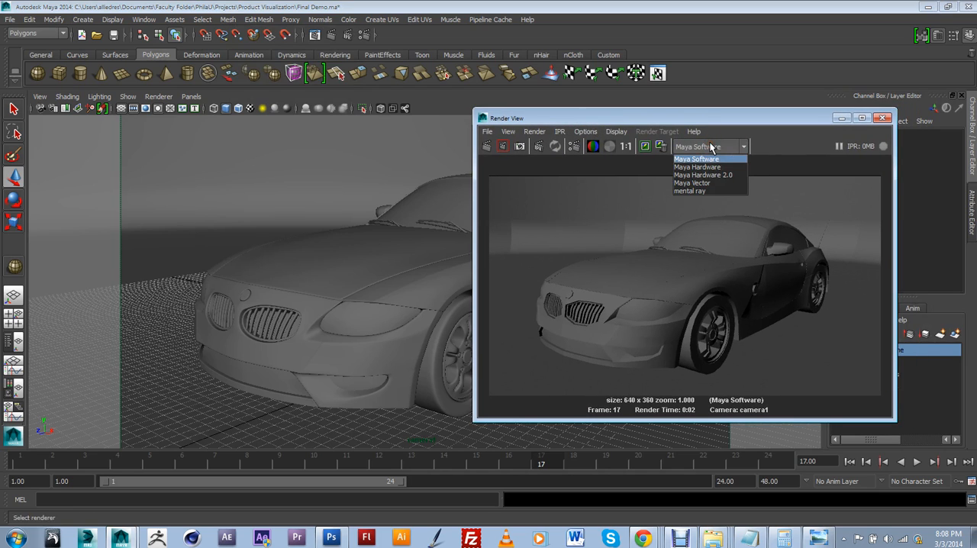
pyautogui.click(702, 190)
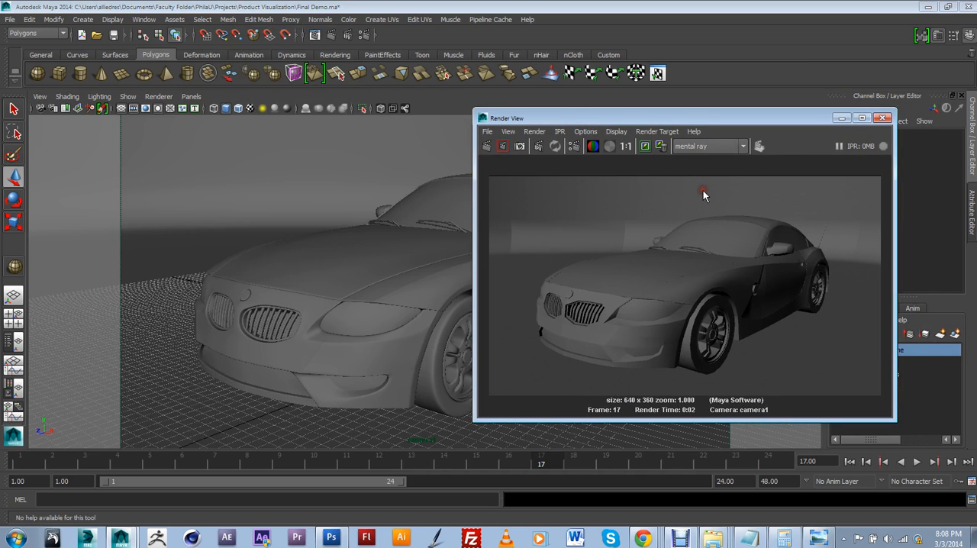
pyautogui.click(489, 146)
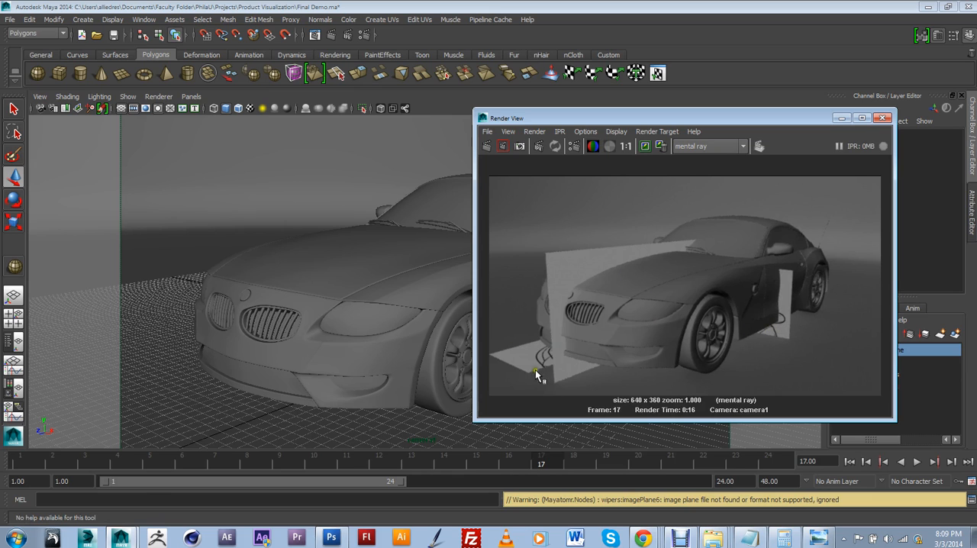
# Step: Open the Hypershade beside the render and show the scene's camera and image plane nodes
pyautogui.moveTo(812, 122); pyautogui.dragTo(646, 117)
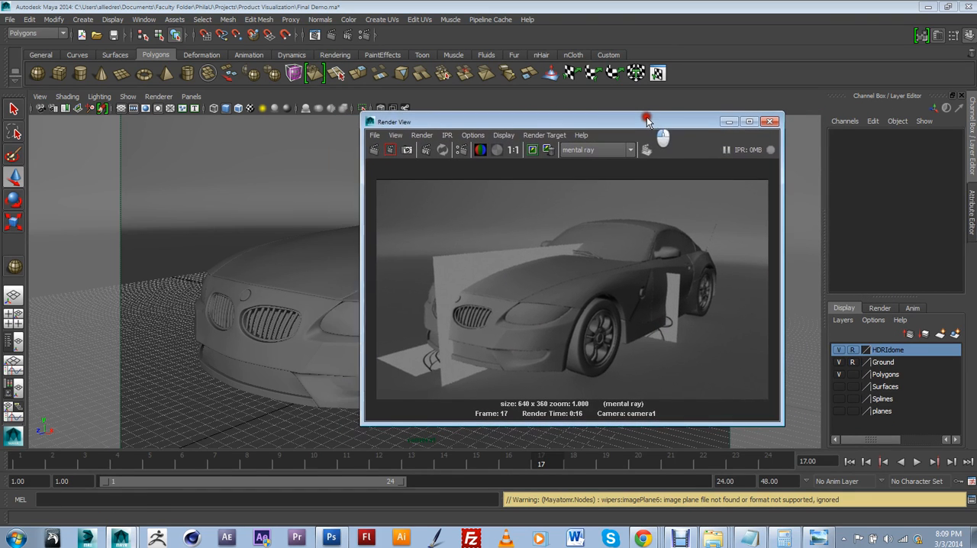
pyautogui.click(144, 19)
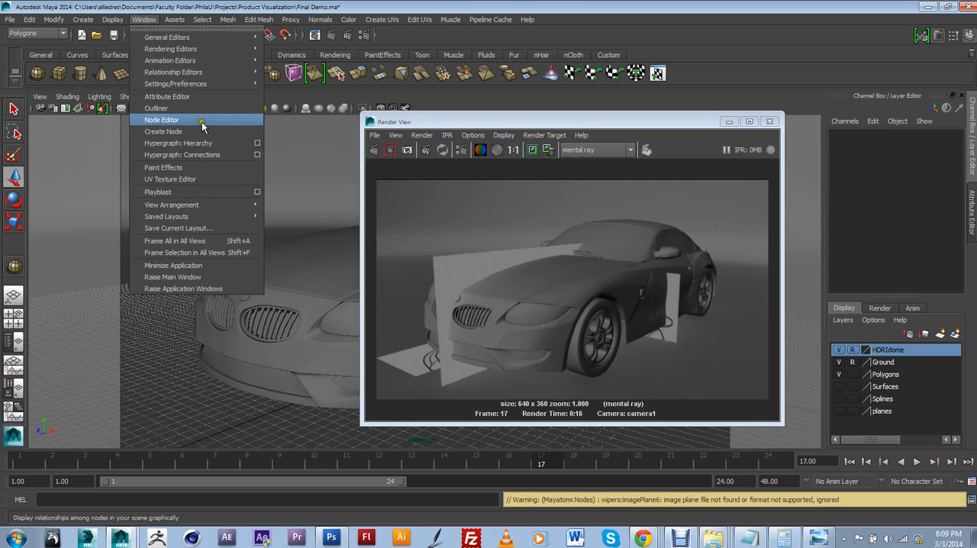
pyautogui.moveTo(174, 52)
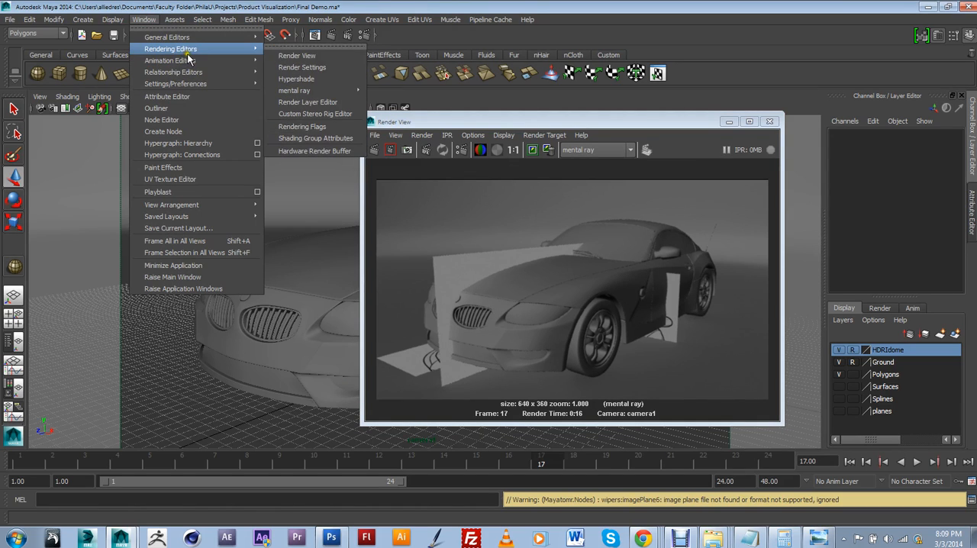
pyautogui.click(295, 79)
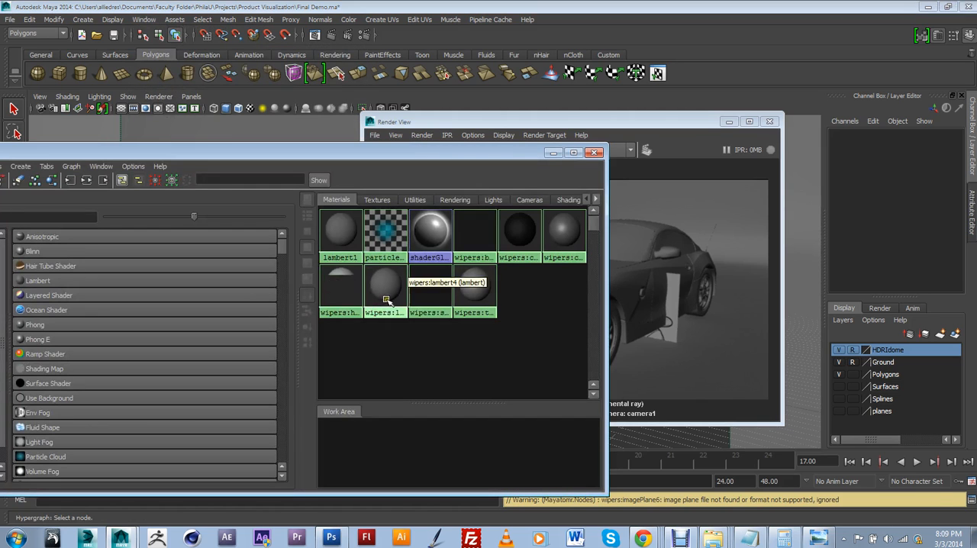
pyautogui.moveTo(421, 160); pyautogui.dragTo(527, 111)
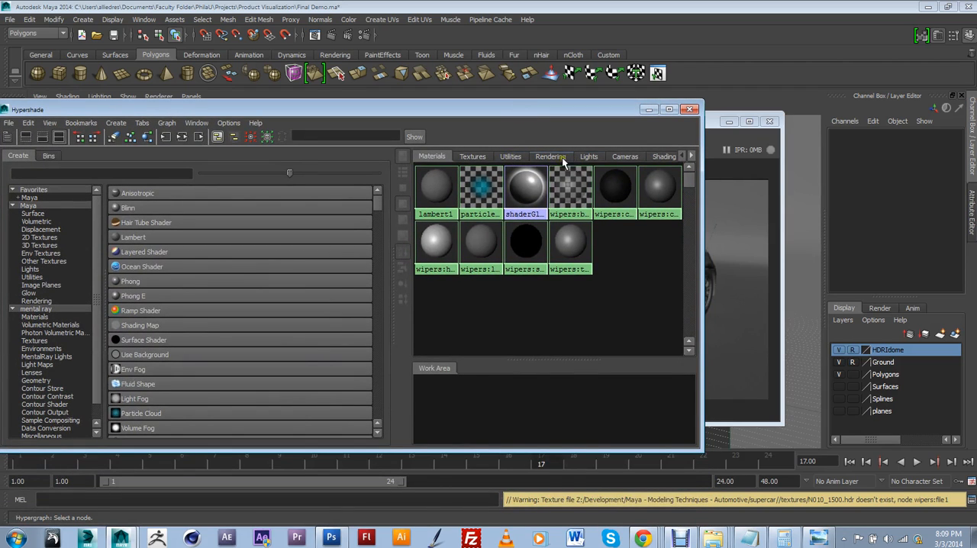
pyautogui.click(621, 158)
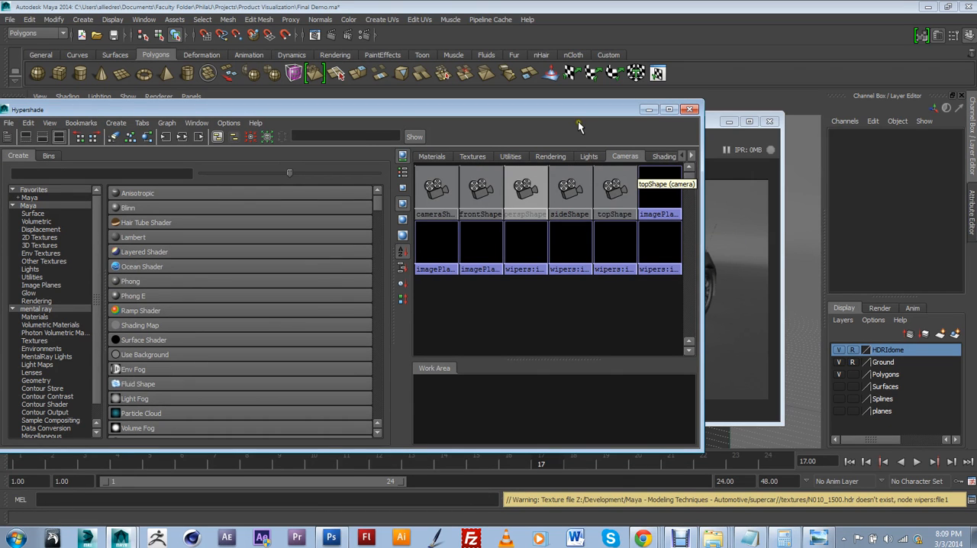
pyautogui.moveTo(575, 114); pyautogui.dragTo(568, 166)
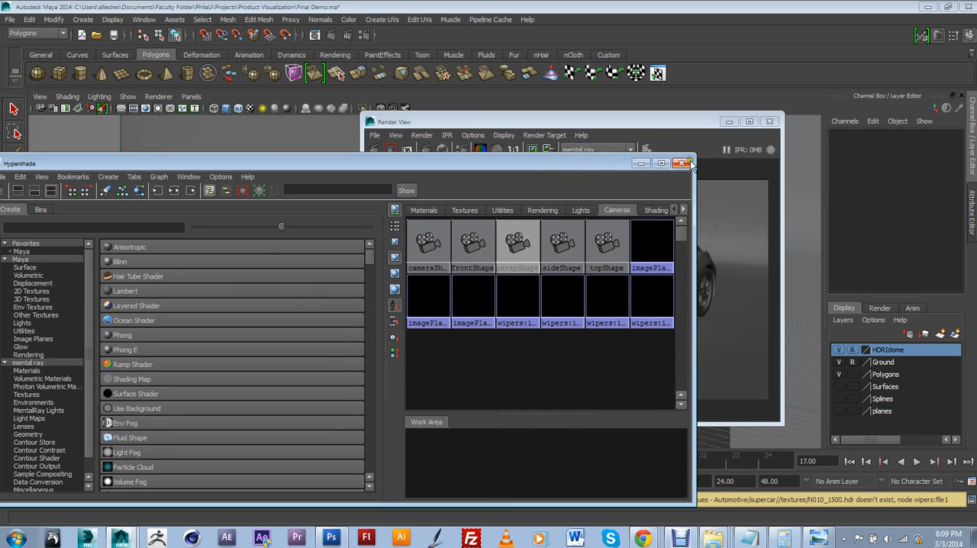
# Step: Delete all the image plane nodes, including the wipers ones, from the scene, leaving only the cameras
pyautogui.click(650, 237)
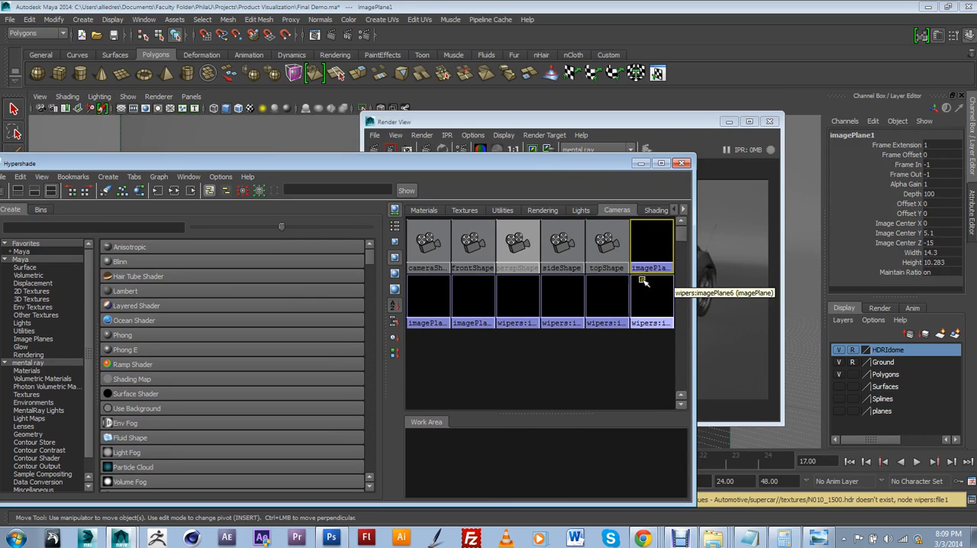
pyautogui.press('Delete')
pyautogui.click(618, 301)
pyautogui.press('Delete')
pyautogui.click(571, 299)
pyautogui.press('Delete')
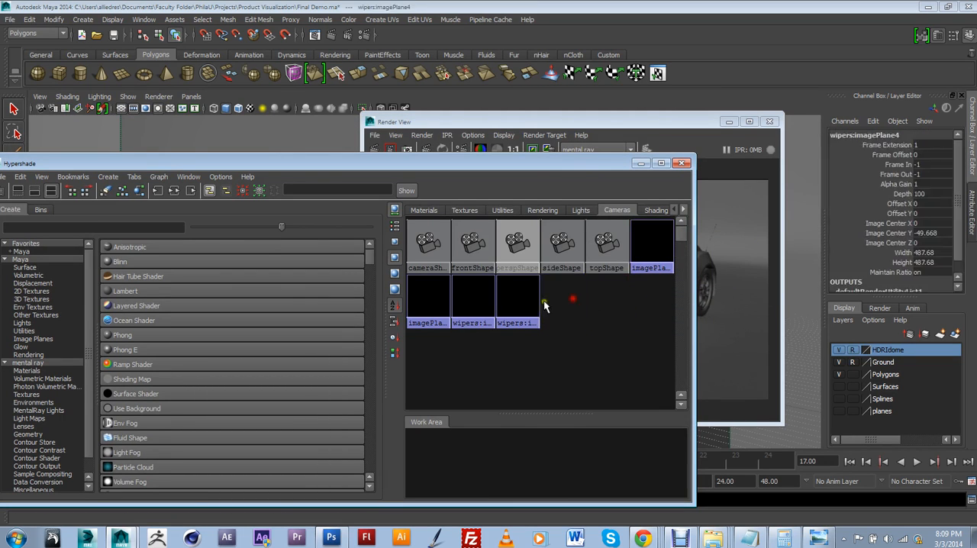
pyautogui.click(520, 301)
pyautogui.press('Delete')
pyautogui.click(484, 305)
pyautogui.press('Delete')
pyautogui.click(421, 296)
pyautogui.press('Delete')
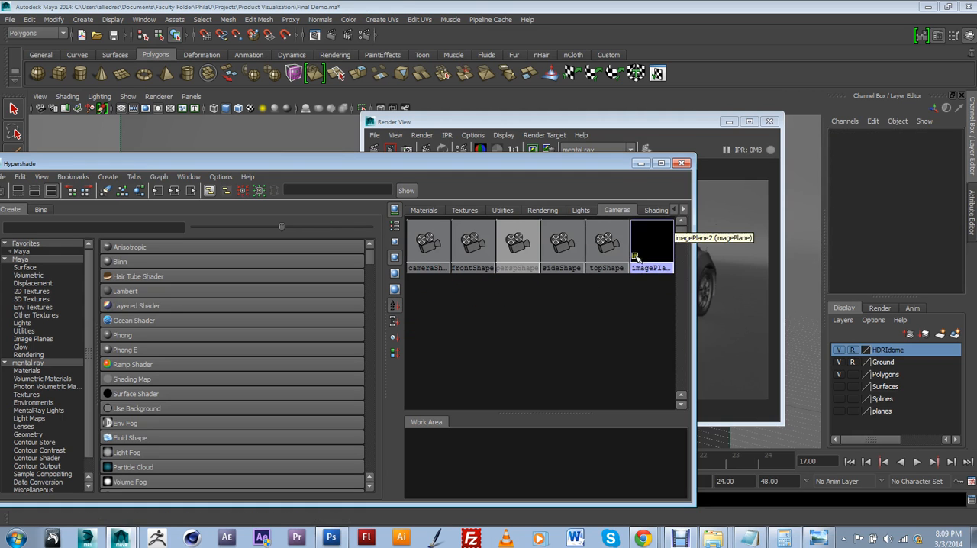
pyautogui.click(664, 233)
pyautogui.press('Delete')
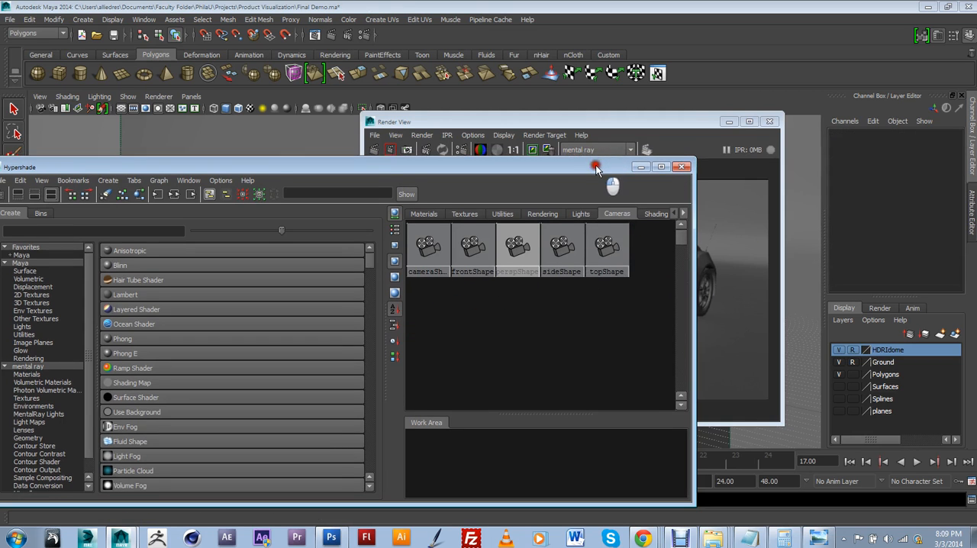
# Step: Close the Hypershade and render the current frame again with mental ray
pyautogui.moveTo(603, 165); pyautogui.dragTo(548, 180)
pyautogui.click(630, 178)
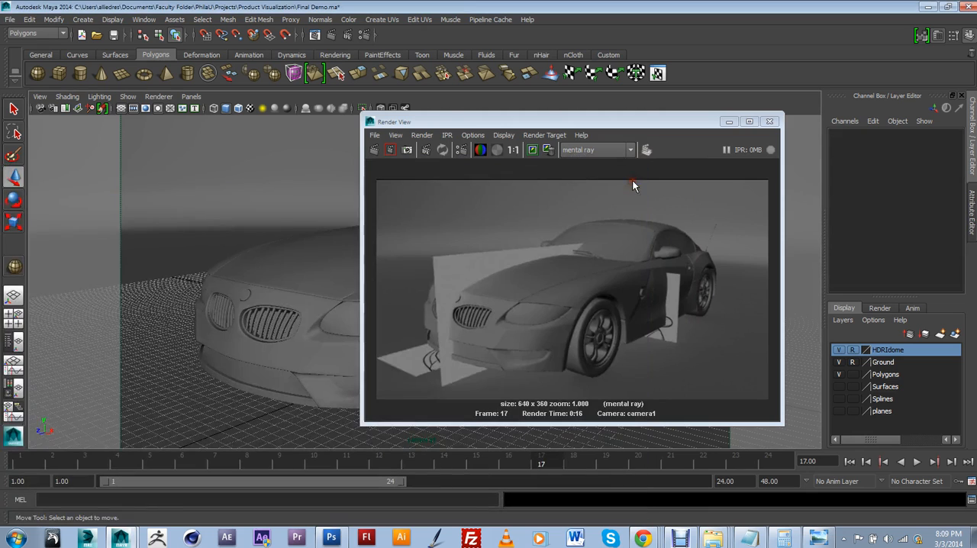
pyautogui.click(376, 149)
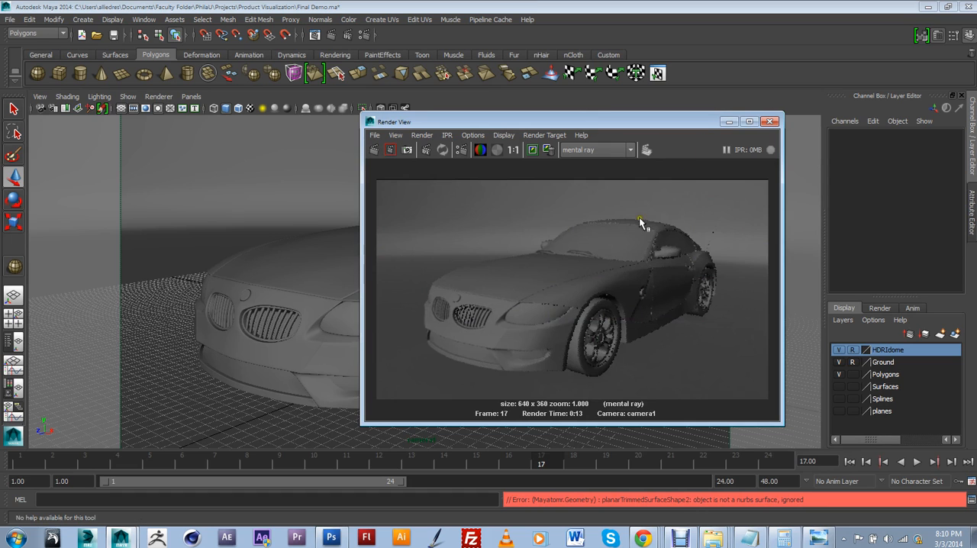
# Step: Open the Render Settings beside the render, enable color management and set the default output profile to sRGB
pyautogui.moveTo(696, 122); pyautogui.dragTo(465, 139)
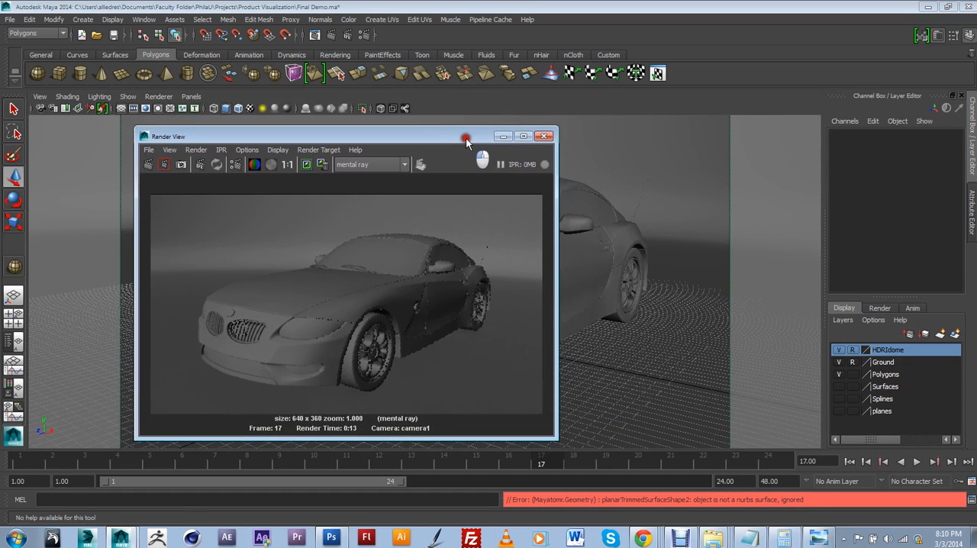
pyautogui.click(363, 36)
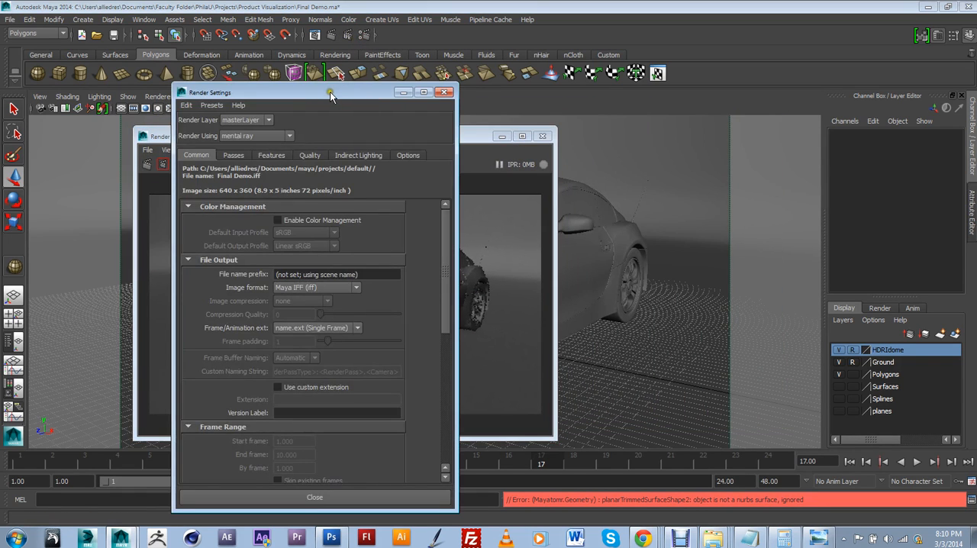
pyautogui.moveTo(330, 92); pyautogui.dragTo(670, 61)
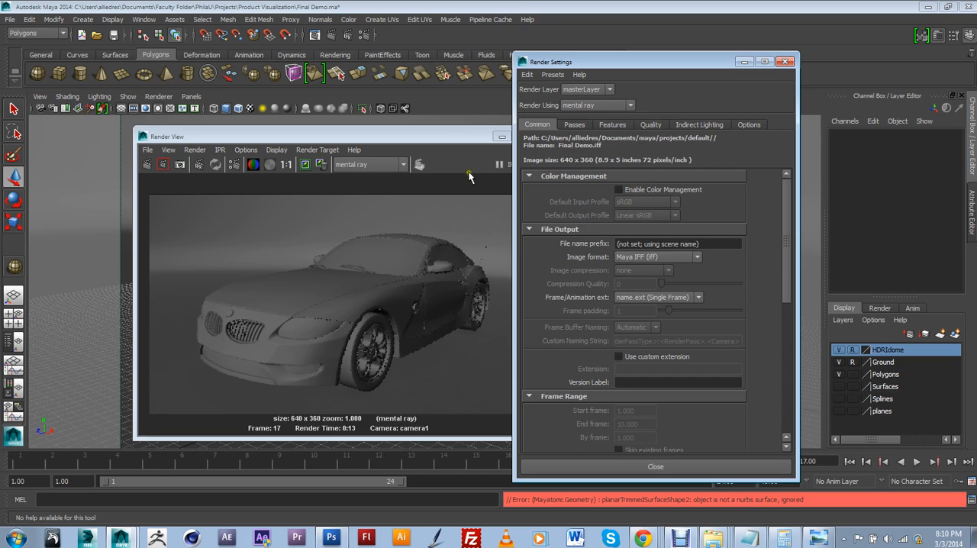
pyautogui.moveTo(434, 144); pyautogui.dragTo(346, 138)
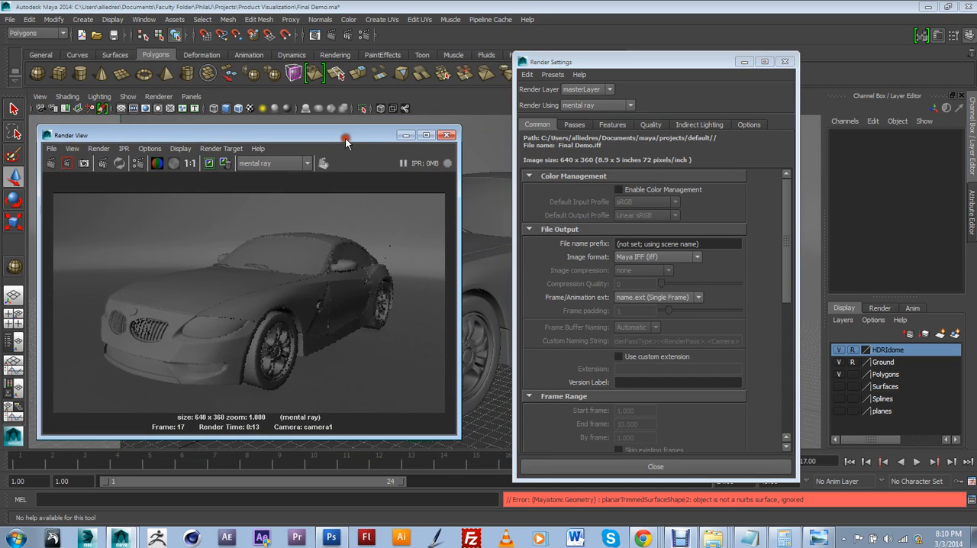
pyautogui.click(700, 208)
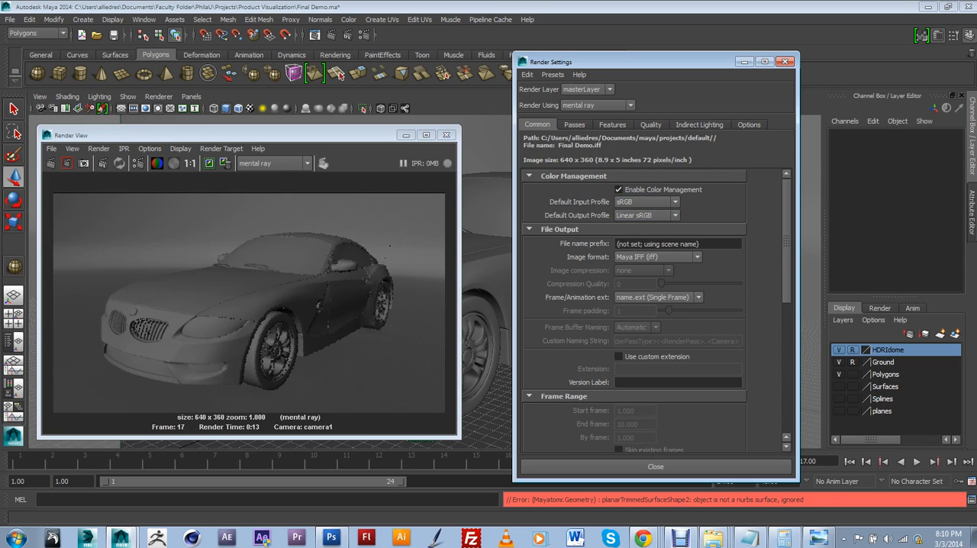
pyautogui.click(641, 216)
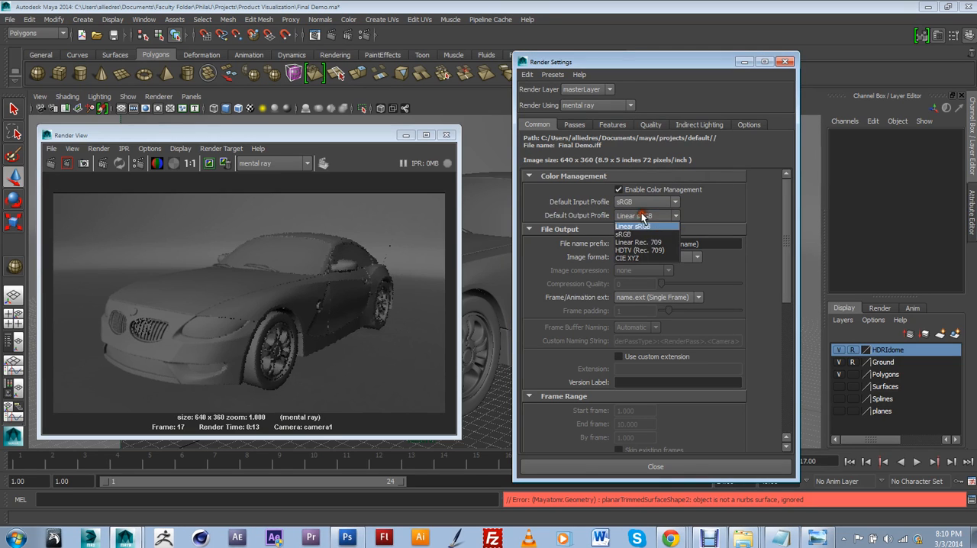
pyautogui.click(631, 232)
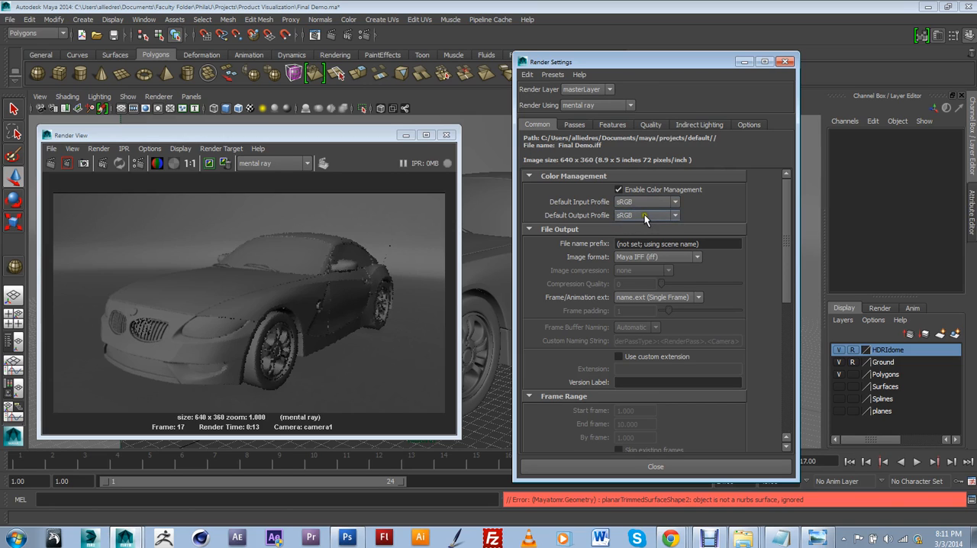
# Step: Set the Unified Sampling quality to 1.00 in the mental ray render settings
pyautogui.click(647, 125)
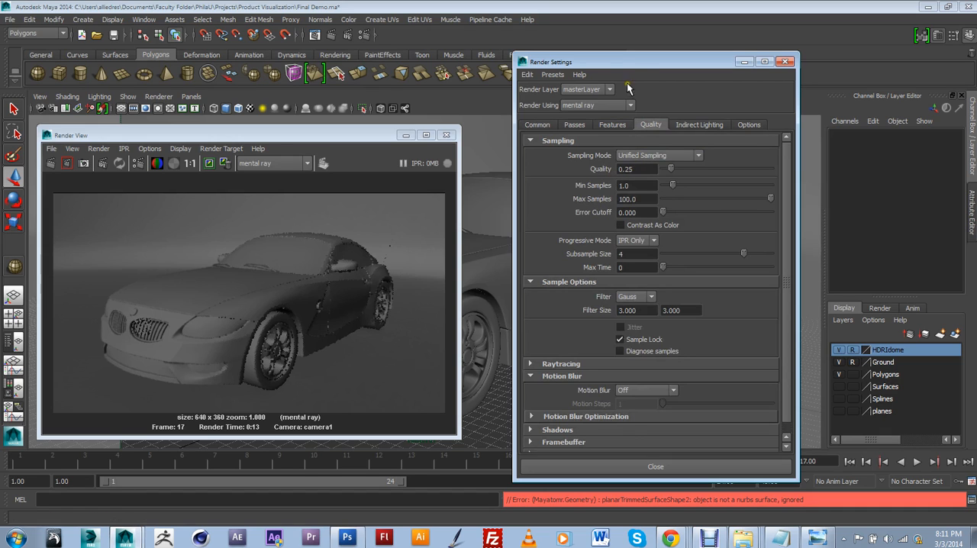
pyautogui.moveTo(633, 62); pyautogui.dragTo(616, 67)
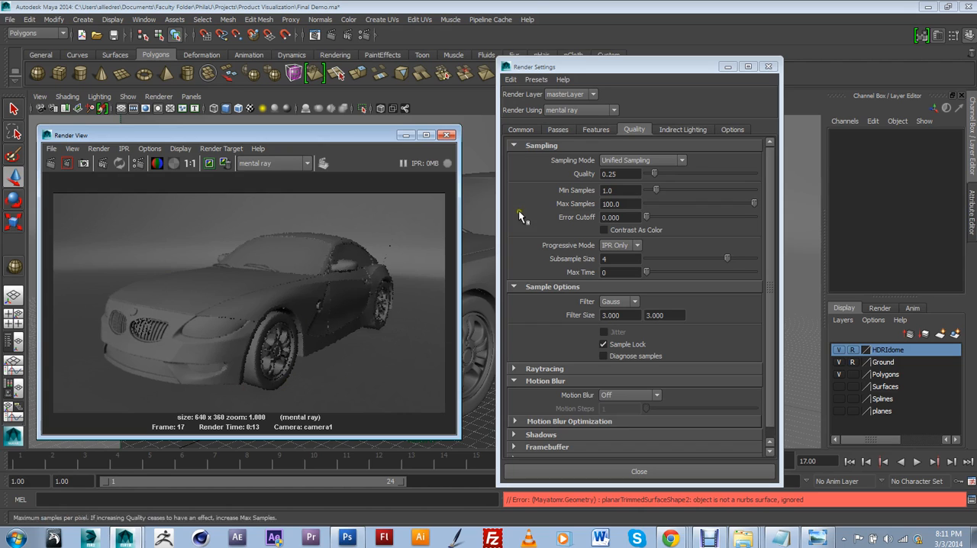
pyautogui.click(556, 191)
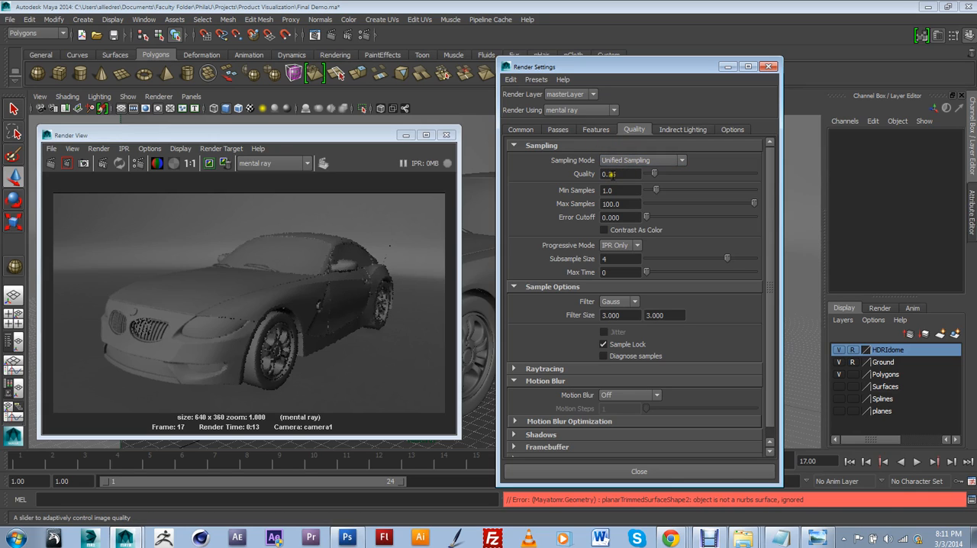
pyautogui.moveTo(620, 174); pyautogui.dragTo(600, 177)
pyautogui.write('1')
pyautogui.click(323, 294)
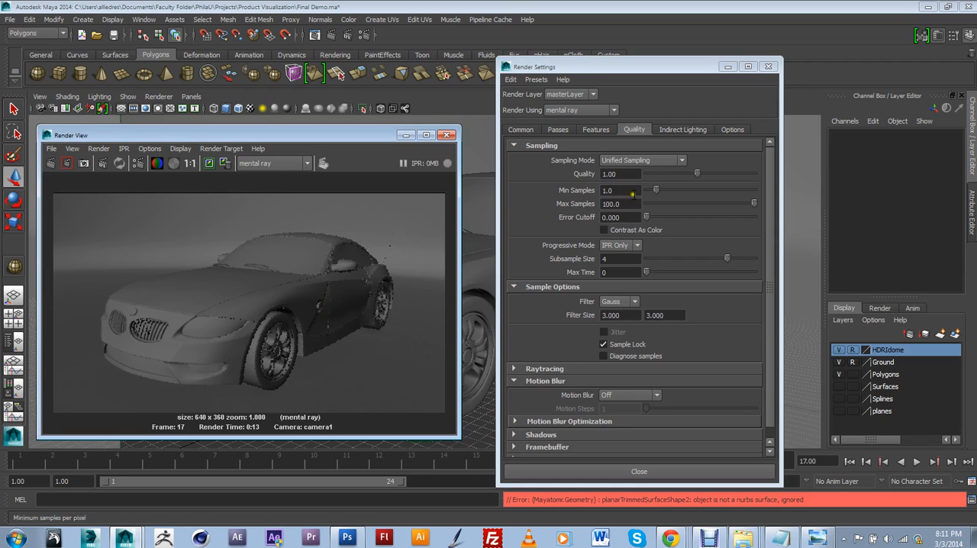
# Step: Check the Final Gathering settings for indirect lighting and render the current frame again
pyautogui.click(682, 130)
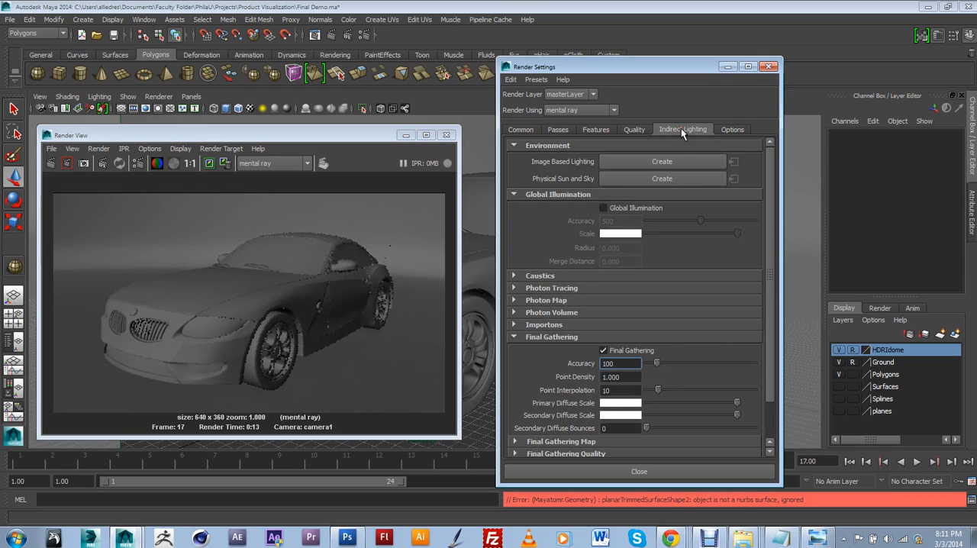
pyautogui.scroll(-2, 666, 248)
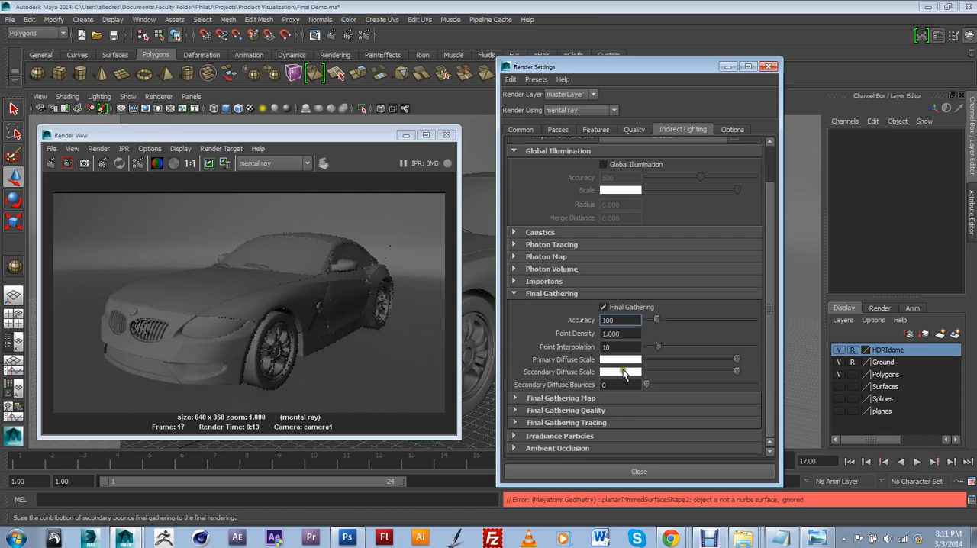
pyautogui.click(115, 254)
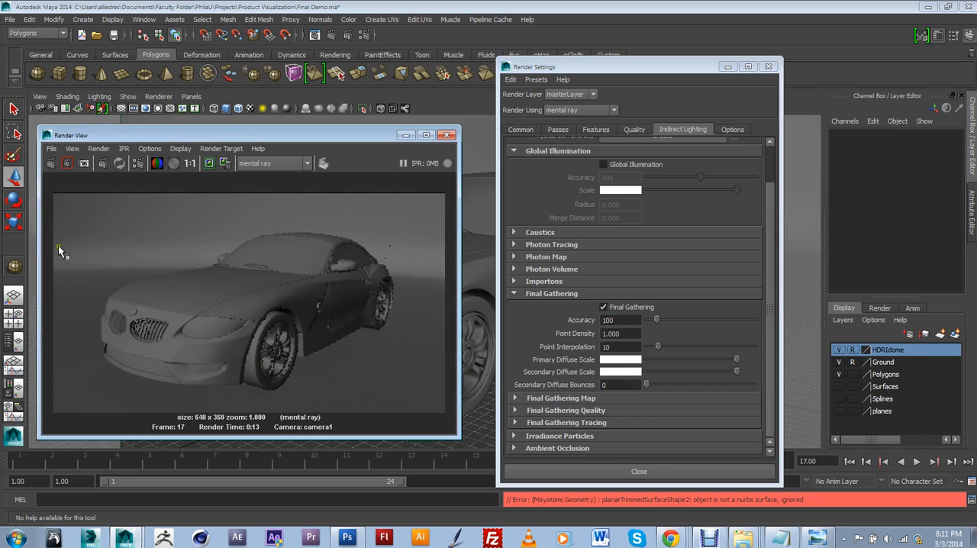
pyautogui.click(51, 162)
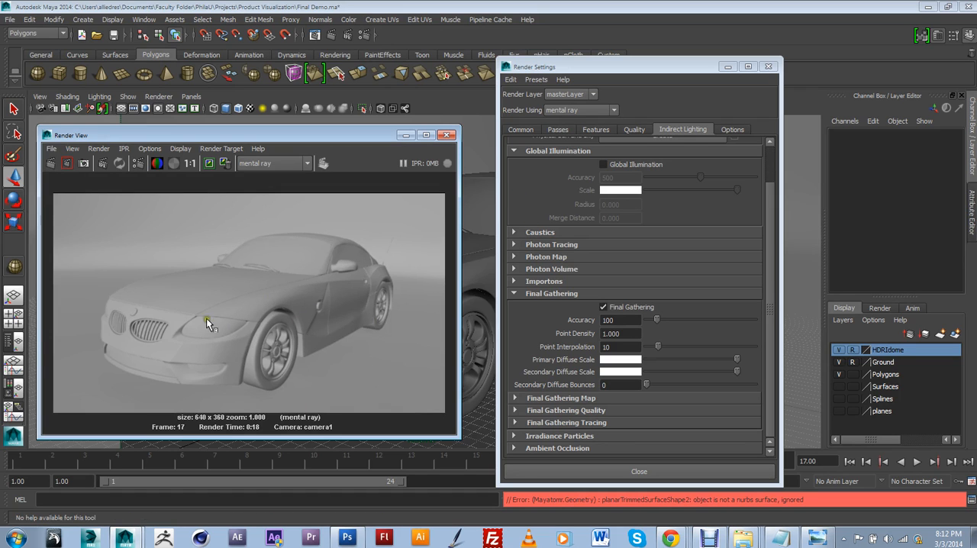
# Step: Turn off the default light in the common render options
pyautogui.click(521, 129)
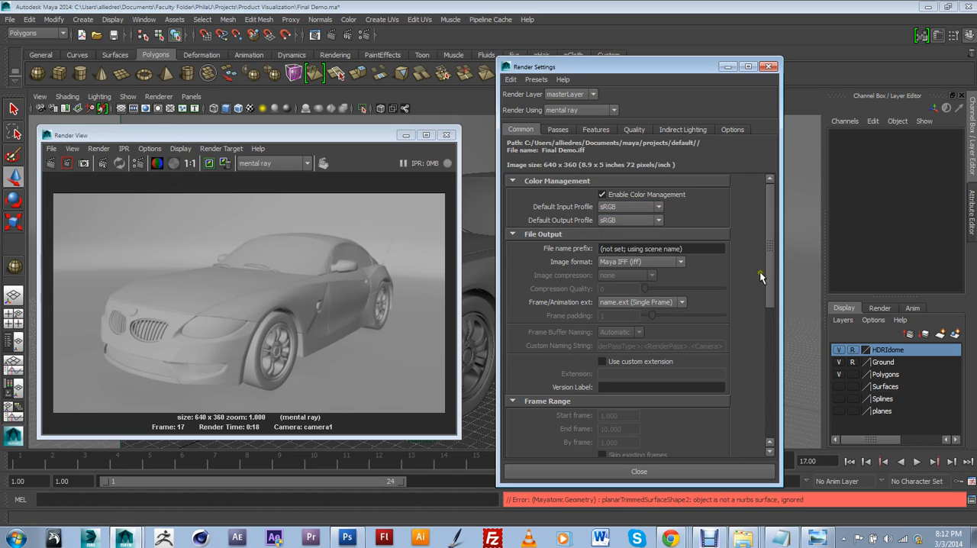
pyautogui.moveTo(768, 268); pyautogui.dragTo(765, 416)
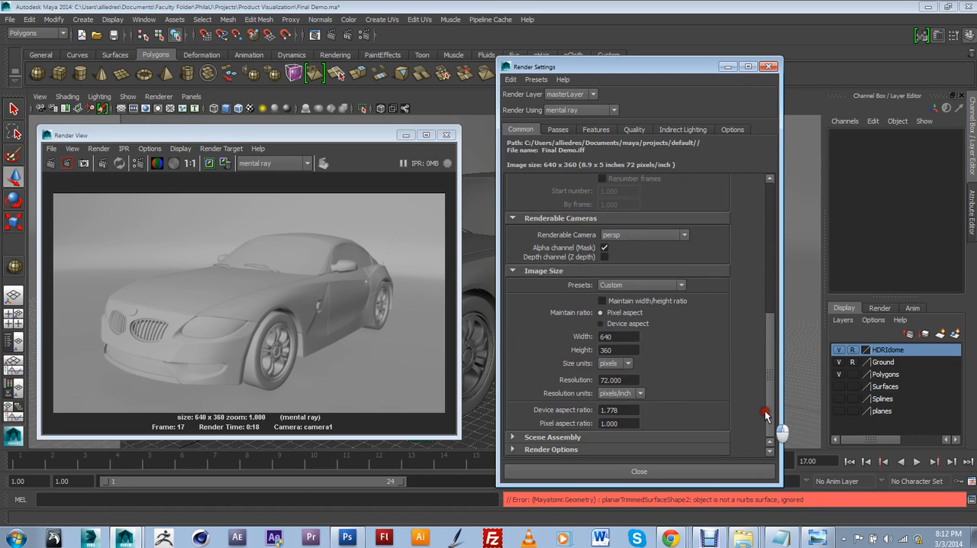
pyautogui.click(550, 449)
pyautogui.scroll(-4, 612, 395)
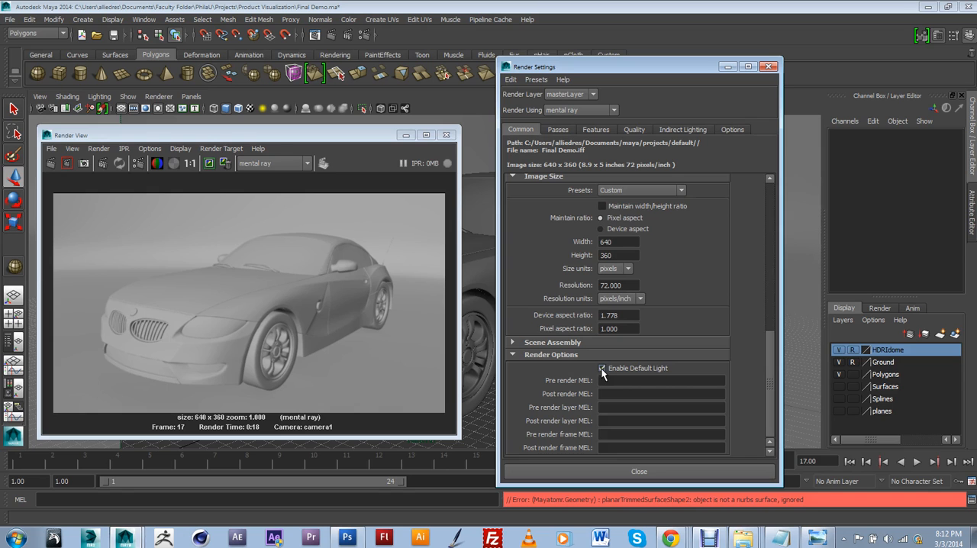
# Step: Move the render and Render Settings windows clear of the viewport and switch it to the persp camera
pyautogui.moveTo(586, 76); pyautogui.dragTo(711, 80)
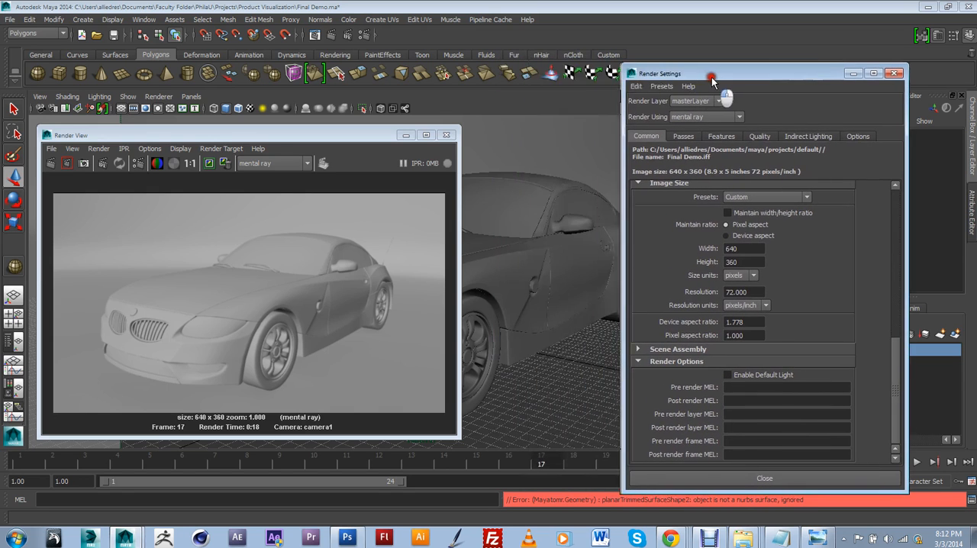
pyautogui.moveTo(381, 135); pyautogui.dragTo(494, 152)
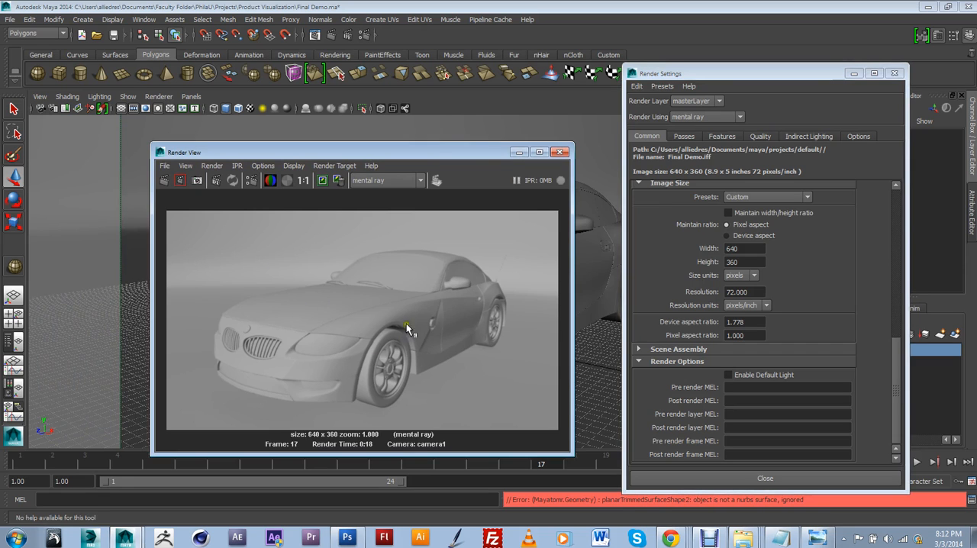
pyautogui.moveTo(691, 75); pyautogui.dragTo(793, 88)
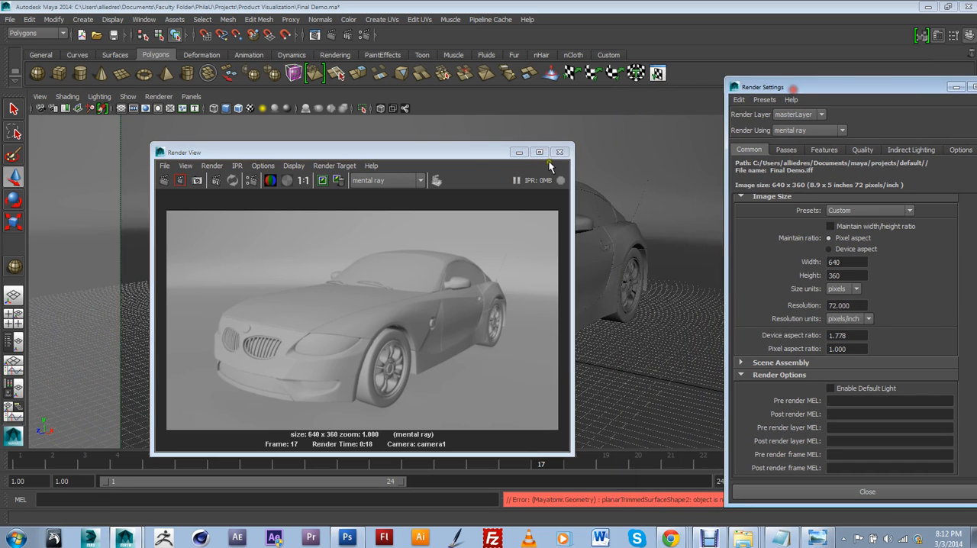
pyautogui.moveTo(479, 153); pyautogui.dragTo(448, 188)
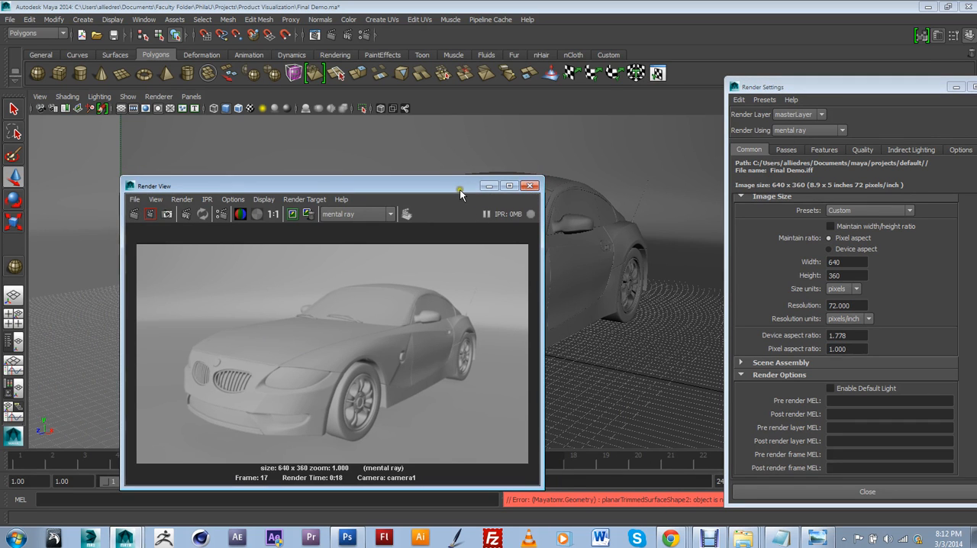
pyautogui.moveTo(460, 190); pyautogui.dragTo(554, 451)
pyautogui.moveTo(761, 90); pyautogui.dragTo(831, 226)
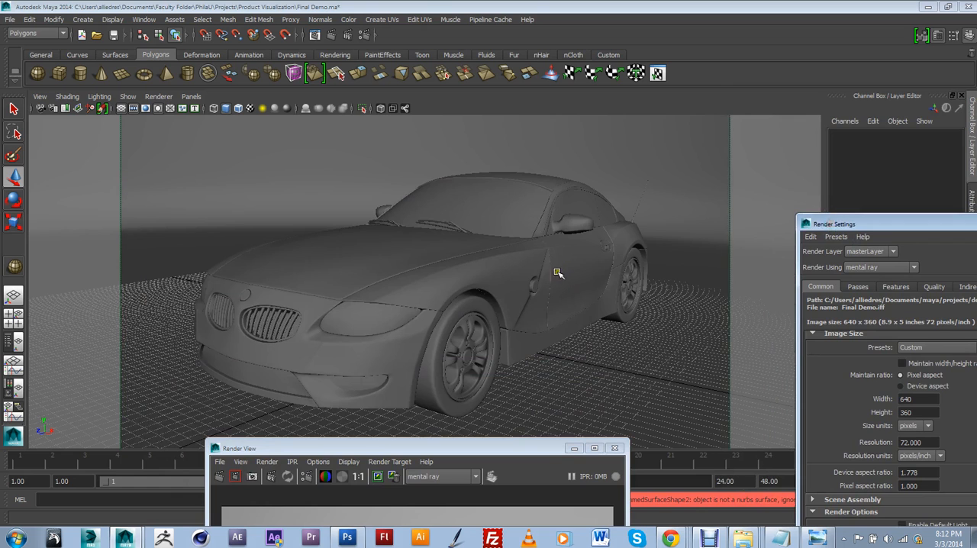
pyautogui.click(191, 96)
pyautogui.moveTo(210, 108)
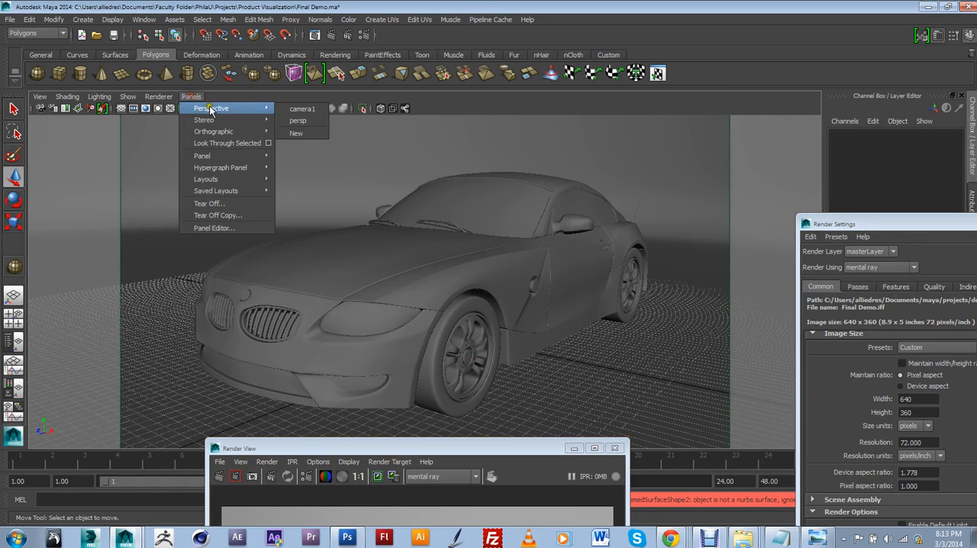
pyautogui.click(302, 121)
# Step: Take the HDRIdome layer out of reference mode and select the dome around the car
pyautogui.scroll(-5, 495, 219)
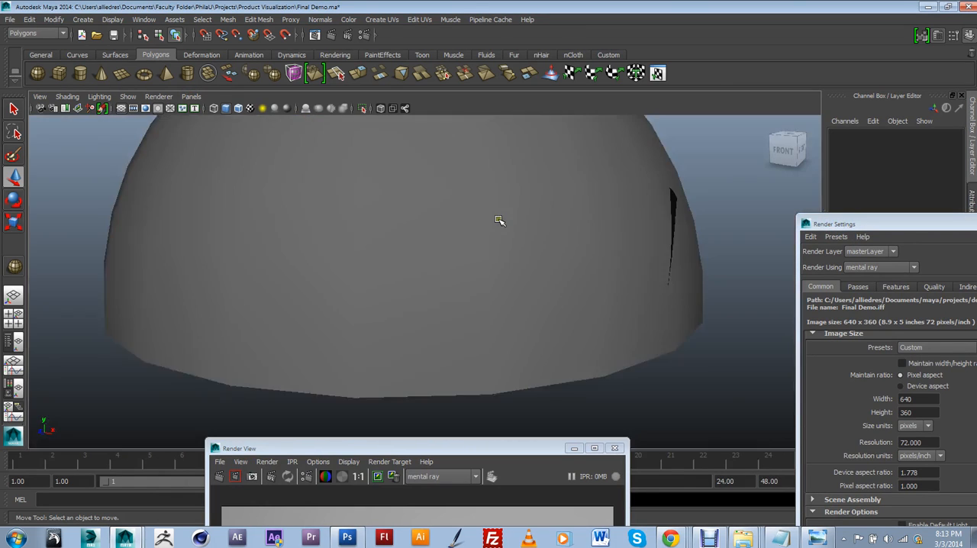
pyautogui.keyDown('alt'); pyautogui.moveTo(516, 246); pyautogui.dragTo(443, 377); pyautogui.keyUp('alt')
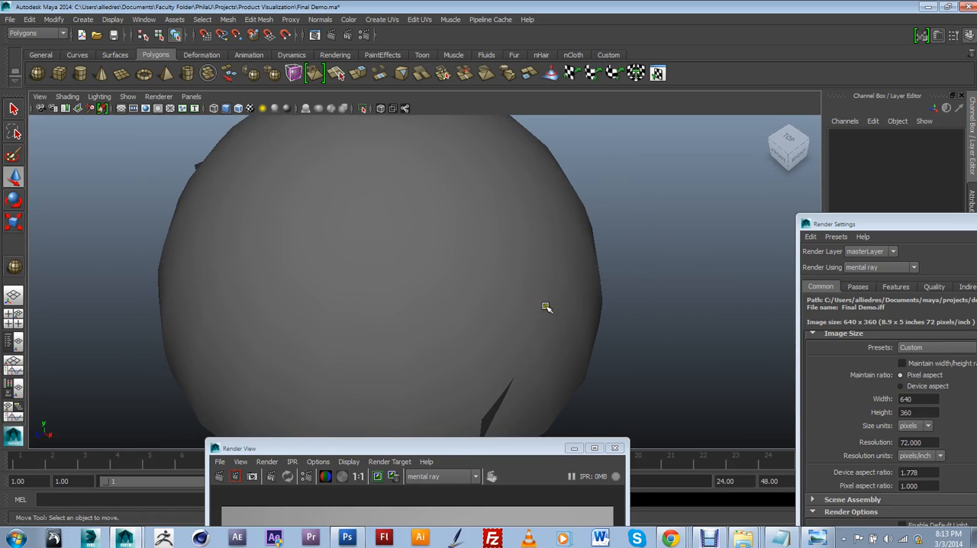
pyautogui.keyDown('alt'); pyautogui.moveTo(546, 307); pyautogui.dragTo(475, 218); pyautogui.keyUp('alt')
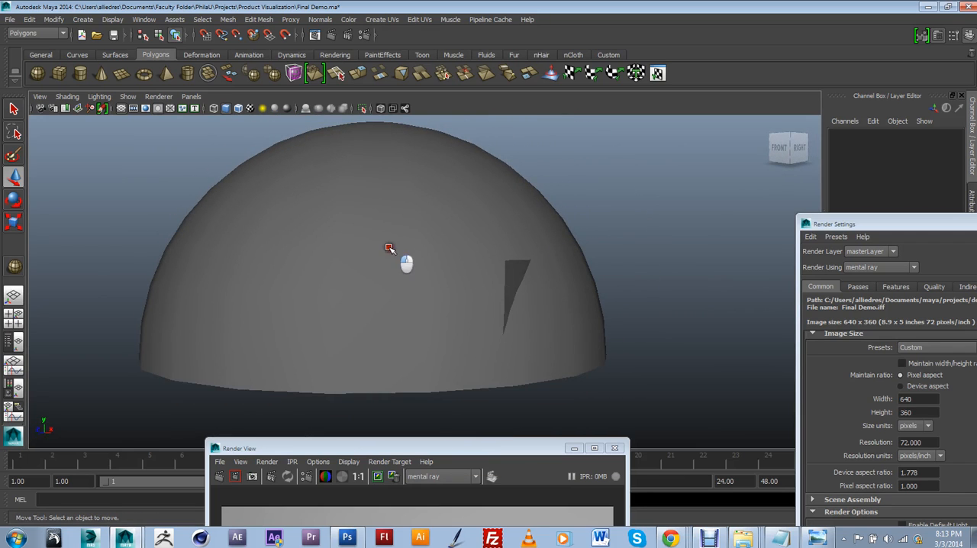
pyautogui.keyDown('alt'); pyautogui.moveTo(523, 270); pyautogui.dragTo(523, 248); pyautogui.keyUp('alt')
pyautogui.moveTo(857, 225); pyautogui.dragTo(647, 473)
pyautogui.click(852, 350)
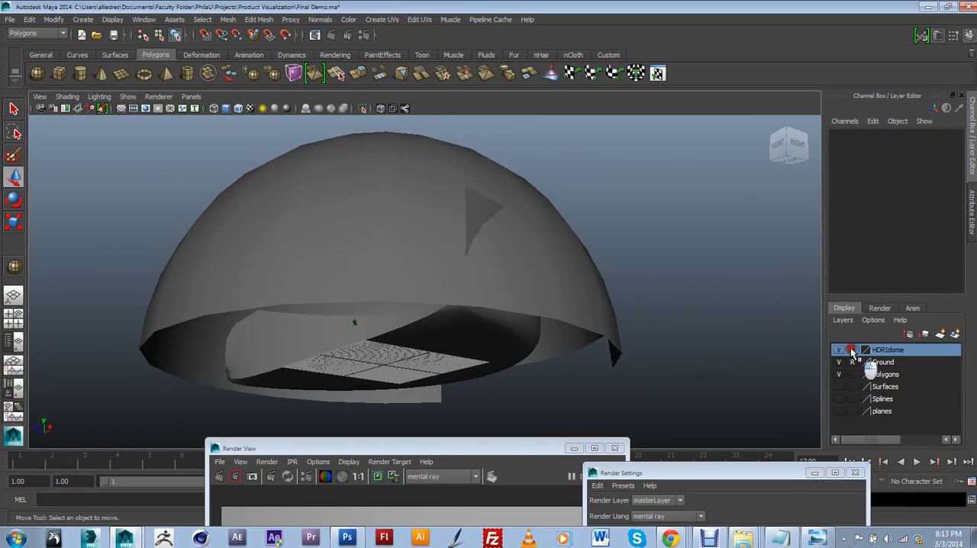
pyautogui.click(534, 264)
pyautogui.keyDown('alt'); pyautogui.moveTo(534, 264); pyautogui.dragTo(483, 297); pyautogui.keyUp('alt')
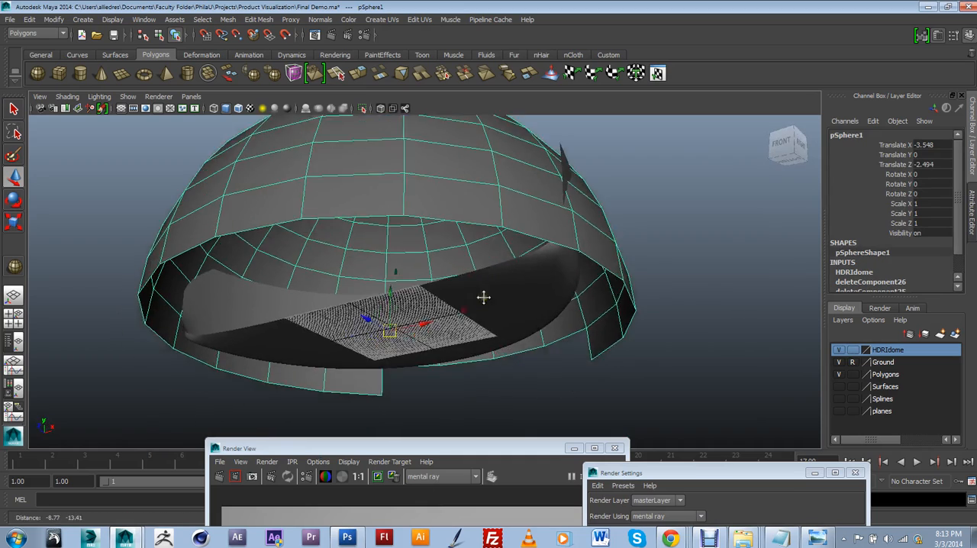
# Step: Open the Hypershade and create a new Maya Surface Shader material
pyautogui.keyDown('alt'); pyautogui.moveTo(482, 297); pyautogui.dragTo(489, 293, button='right'); pyautogui.keyUp('alt')
pyautogui.keyDown('alt'); pyautogui.moveTo(481, 295); pyautogui.dragTo(429, 323); pyautogui.keyUp('alt')
pyautogui.keyDown('alt'); pyautogui.moveTo(429, 323); pyautogui.dragTo(455, 290, button='middle'); pyautogui.keyUp('alt')
pyautogui.keyDown('alt'); pyautogui.moveTo(455, 291); pyautogui.dragTo(458, 312); pyautogui.keyUp('alt')
pyautogui.click(395, 446)
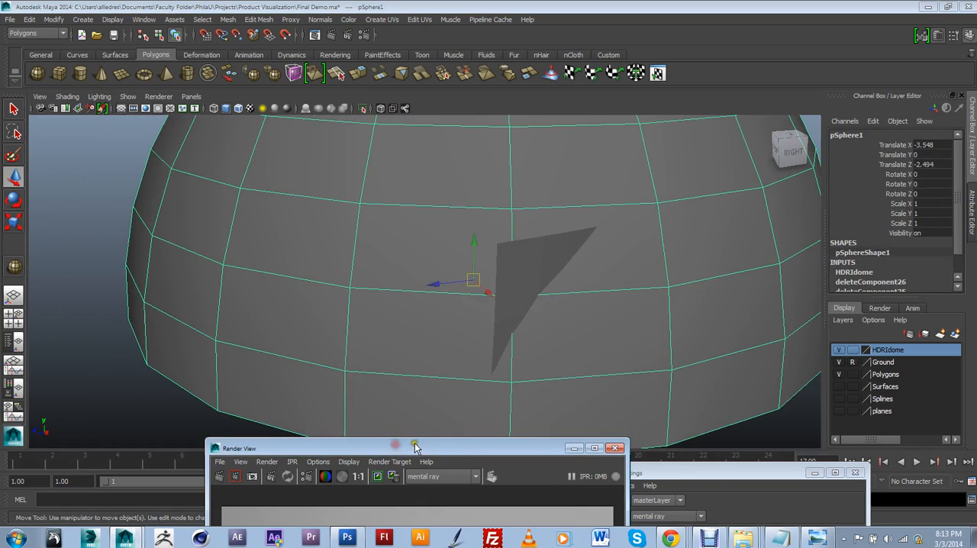
pyautogui.moveTo(414, 446); pyautogui.dragTo(481, 448)
pyautogui.click(145, 20)
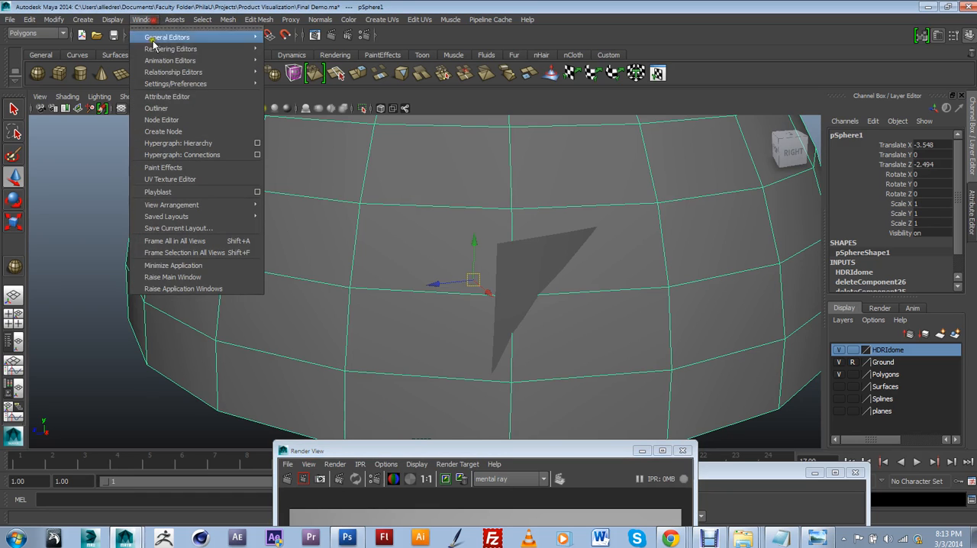
pyautogui.moveTo(161, 49)
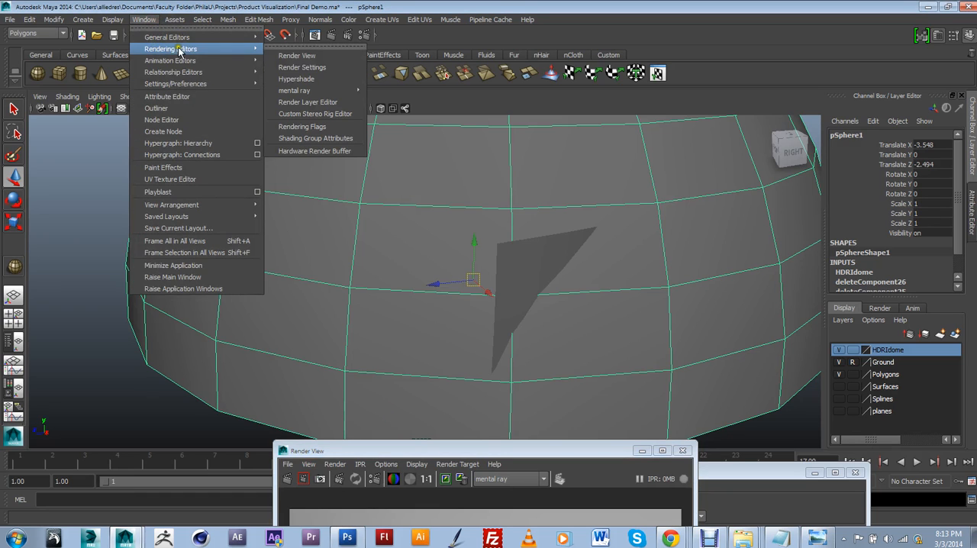
pyautogui.click(295, 79)
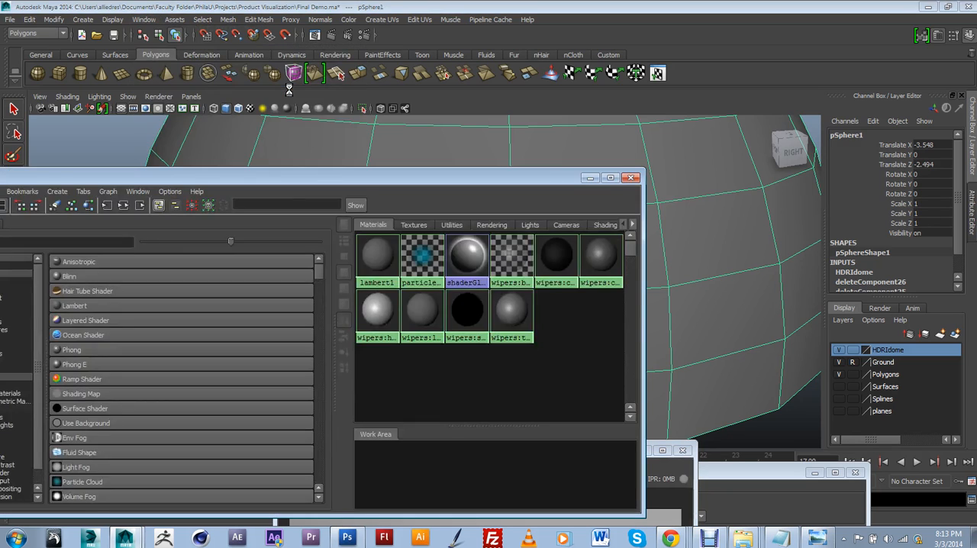
pyautogui.moveTo(346, 177); pyautogui.dragTo(591, 132)
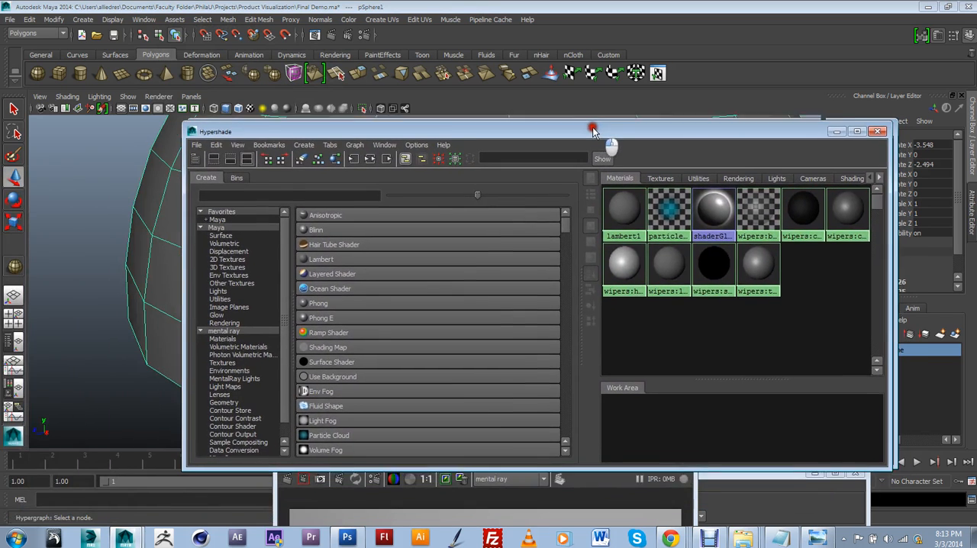
pyautogui.scroll(-1, 366, 343)
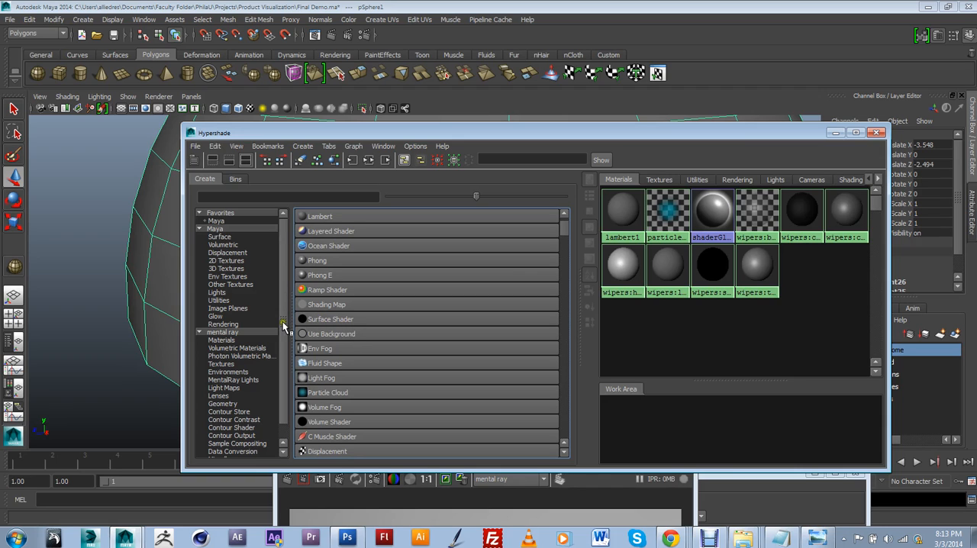
pyautogui.click(343, 324)
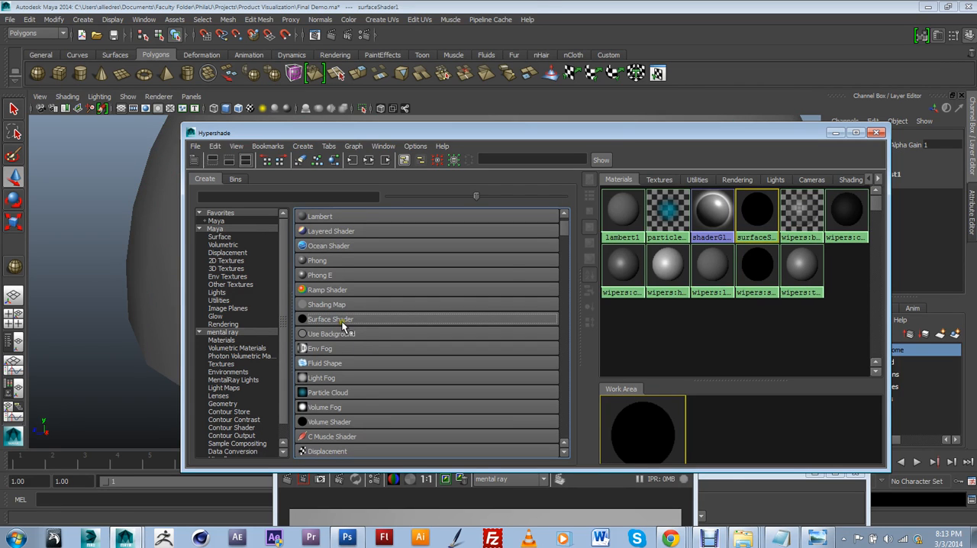
# Step: Move the Hypershade clear of the dome and rename the new surface shader HDRI_Globe
pyautogui.moveTo(611, 138); pyautogui.dragTo(466, 341)
pyautogui.keyDown('alt'); pyautogui.moveTo(475, 277); pyautogui.dragTo(492, 287); pyautogui.keyUp('alt')
pyautogui.click(439, 422)
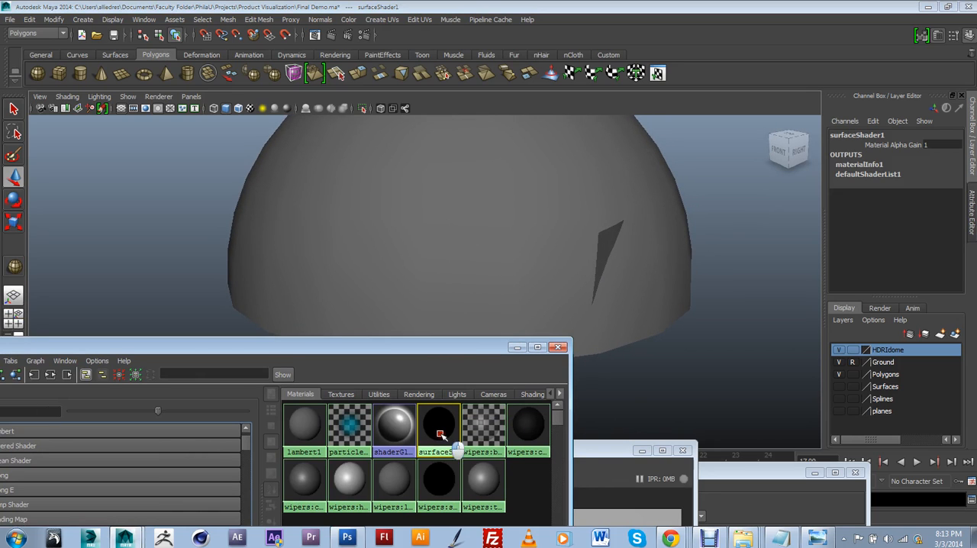
pyautogui.doubleClick(439, 431)
pyautogui.click(814, 164)
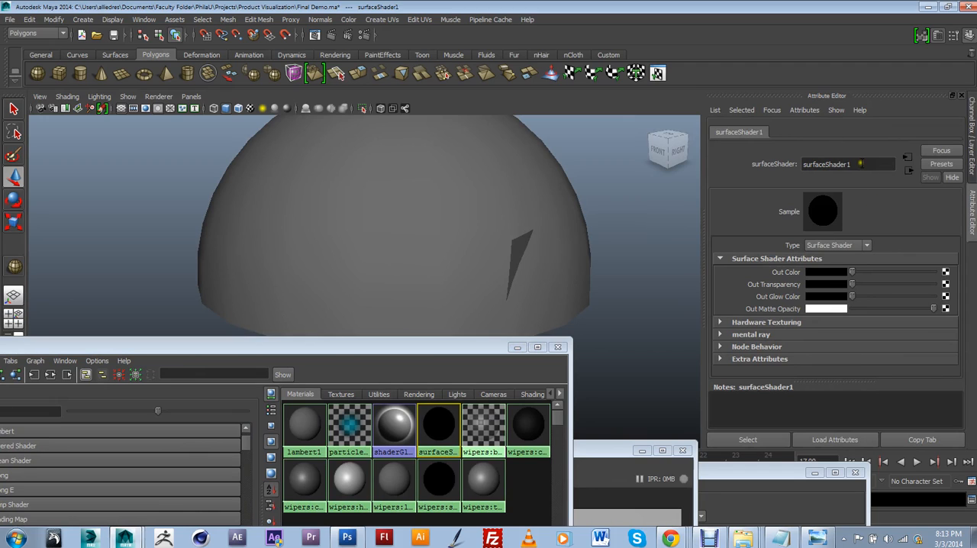
pyautogui.moveTo(860, 163); pyautogui.dragTo(805, 165)
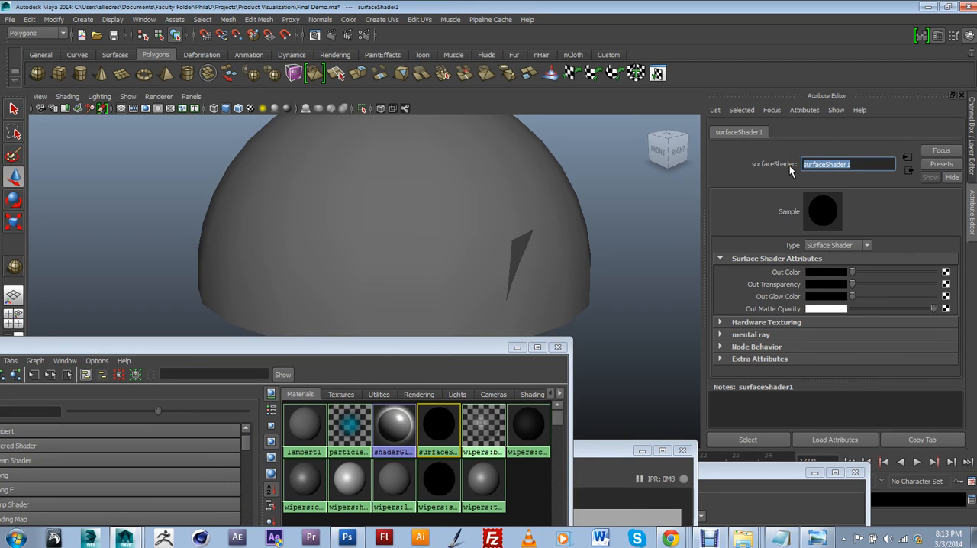
pyautogui.write('HDRI Globe')
# Step: Assign the HDRI_Globe surface shader to the dome mesh around the car
pyautogui.moveTo(444, 414); pyautogui.dragTo(455, 213, button='middle')
pyautogui.click(539, 192)
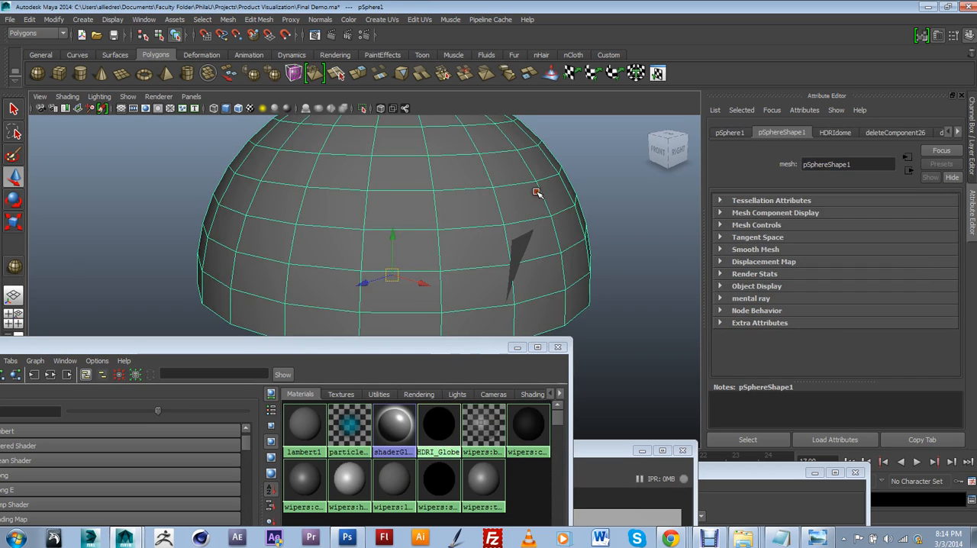
pyautogui.moveTo(431, 422); pyautogui.dragTo(442, 201, button='middle')
pyautogui.click(446, 363)
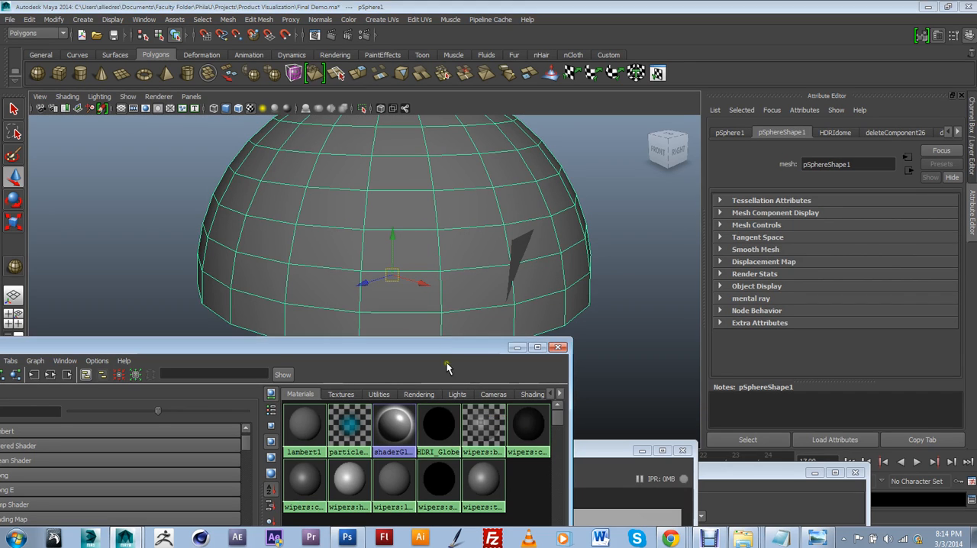
pyautogui.rightClick(436, 423)
pyautogui.moveTo(437, 424); pyautogui.dragTo(433, 370, button='right')
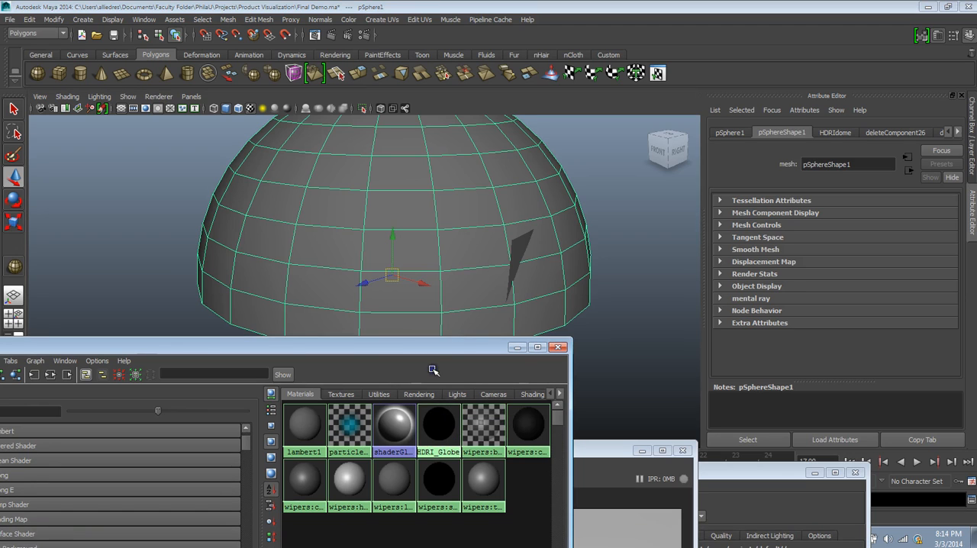
pyautogui.keyDown('alt'); pyautogui.moveTo(539, 246); pyautogui.dragTo(530, 215); pyautogui.keyUp('alt')
pyautogui.keyDown('alt'); pyautogui.moveTo(515, 303); pyautogui.dragTo(523, 333); pyautogui.keyUp('alt')
pyautogui.moveTo(451, 416); pyautogui.dragTo(488, 279, button='right')
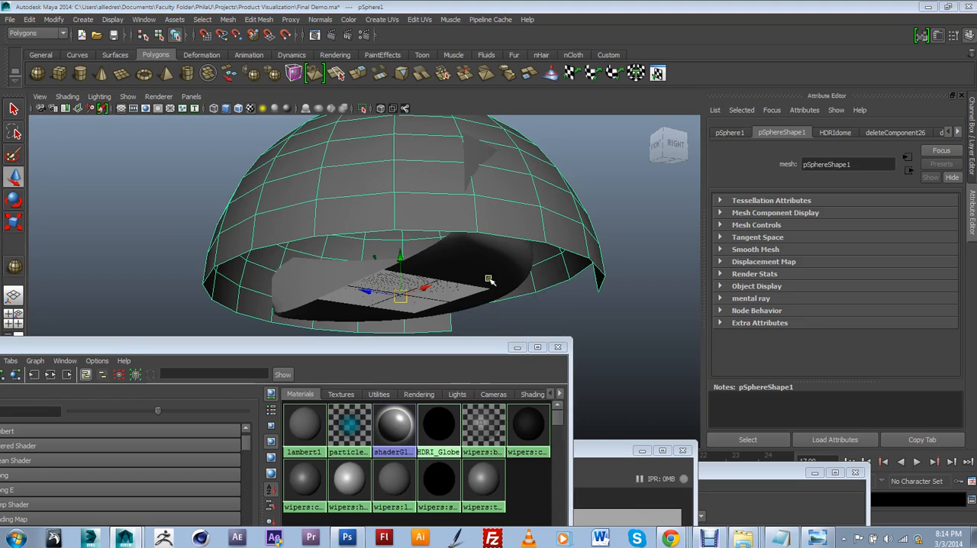
pyautogui.keyDown('alt'); pyautogui.moveTo(488, 279); pyautogui.dragTo(451, 264, button='middle'); pyautogui.keyUp('alt')
pyautogui.rightClick(438, 429)
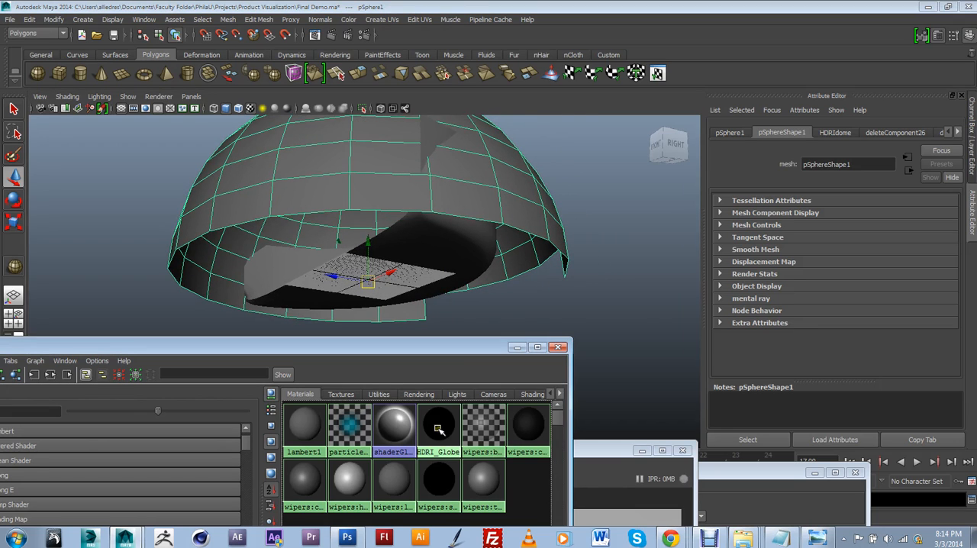
pyautogui.click(524, 218)
# Step: Inspect the dome from several angles, reselect it and show the attributes of its assigned HDRI_Globe shader
pyautogui.click(598, 168)
pyautogui.scroll(8, 575, 212)
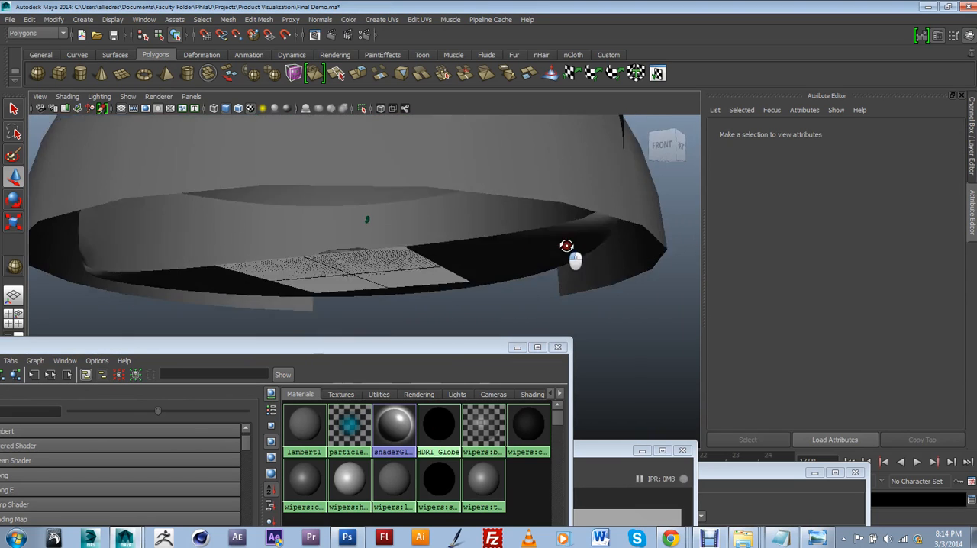
pyautogui.keyDown('alt'); pyautogui.moveTo(507, 247); pyautogui.dragTo(507, 255, button='middle'); pyautogui.keyUp('alt')
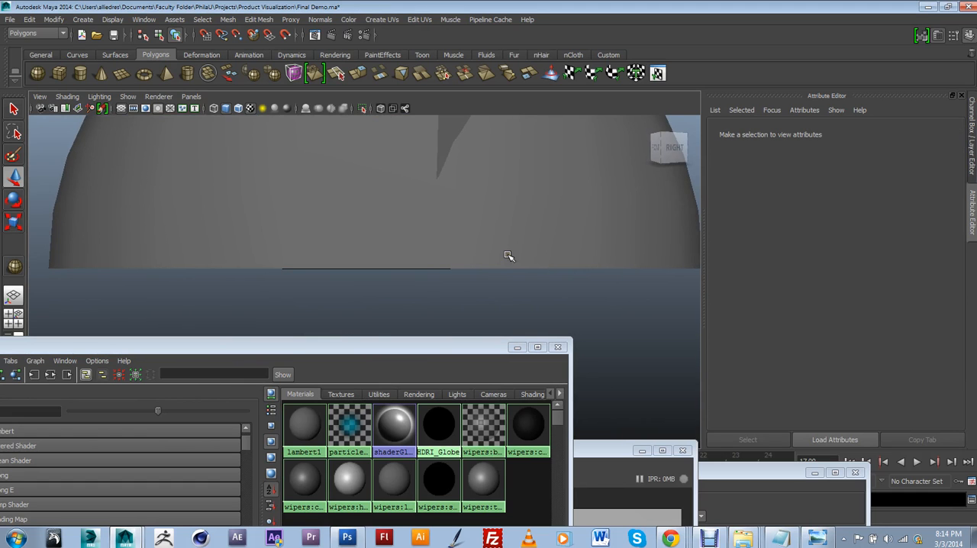
pyautogui.scroll(-2, 509, 254)
pyautogui.moveTo(497, 274)
pyautogui.keyDown('alt'); pyautogui.mouseDown()
pyautogui.moveTo(550, 251)
pyautogui.moveTo(499, 283)
pyautogui.mouseUp(); pyautogui.keyUp('alt')
pyautogui.scroll(-2, 536, 255)
pyautogui.click(568, 240)
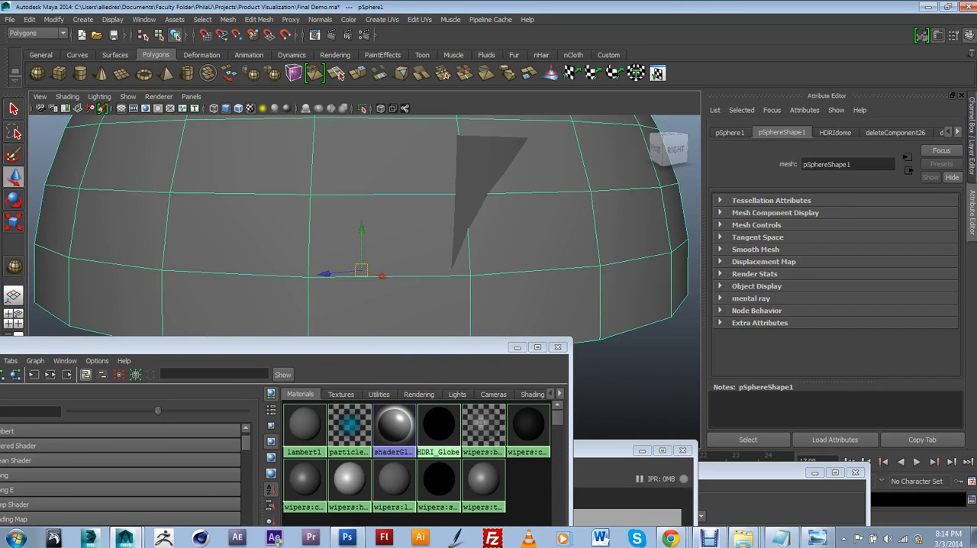
pyautogui.click(958, 132)
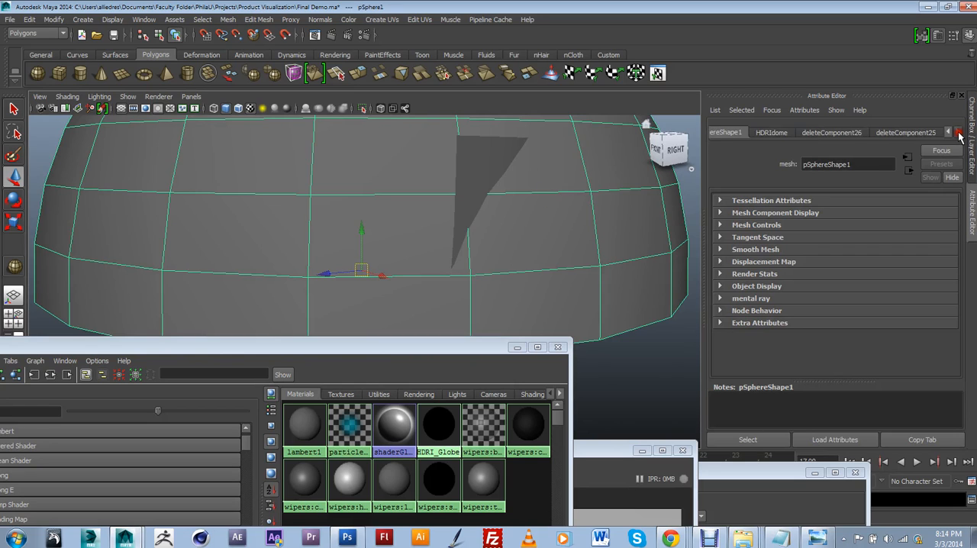
pyautogui.click(914, 134)
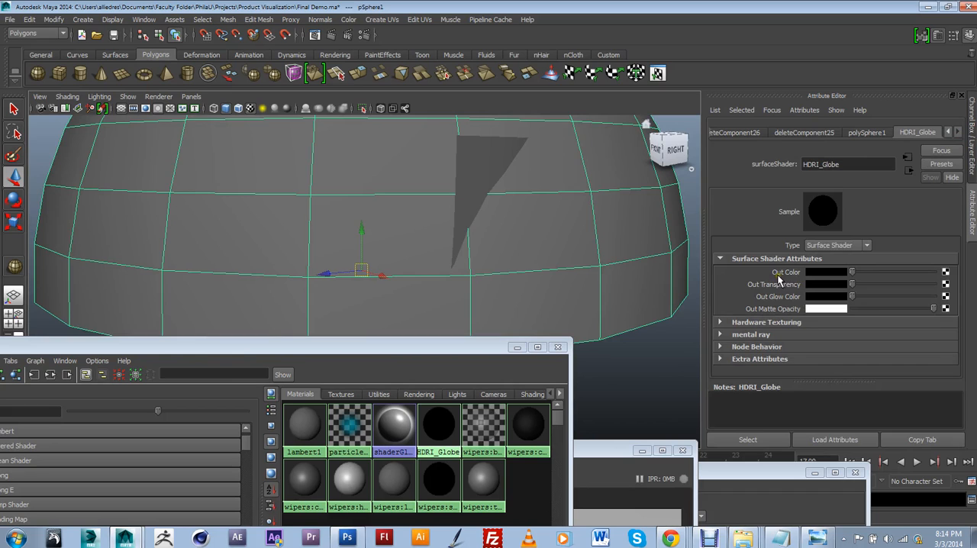
# Step: Connect a File texture to the HDRI_Globe shader's Out Color and choose studio_Render__EricdesignReflection.hdr from the Textures folder as its image
pyautogui.click(944, 273)
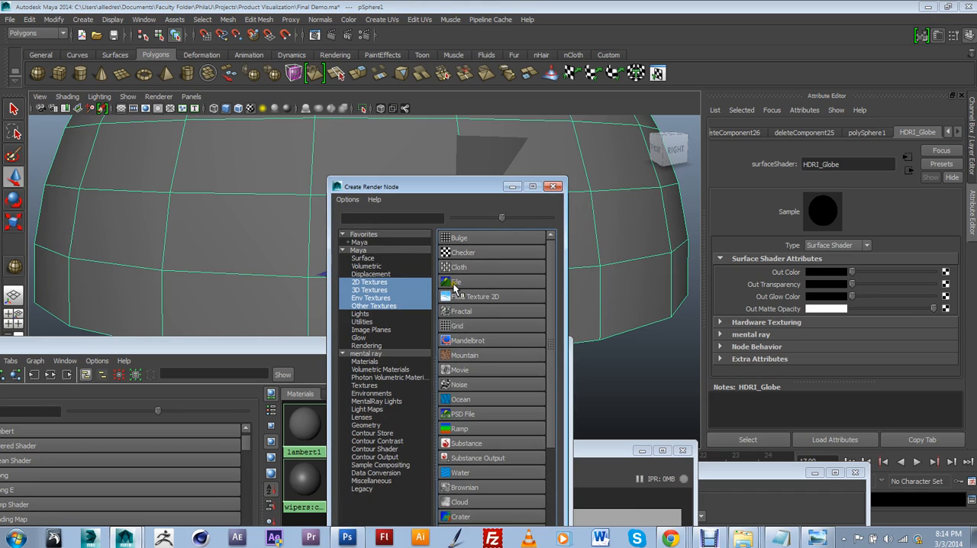
pyautogui.click(462, 282)
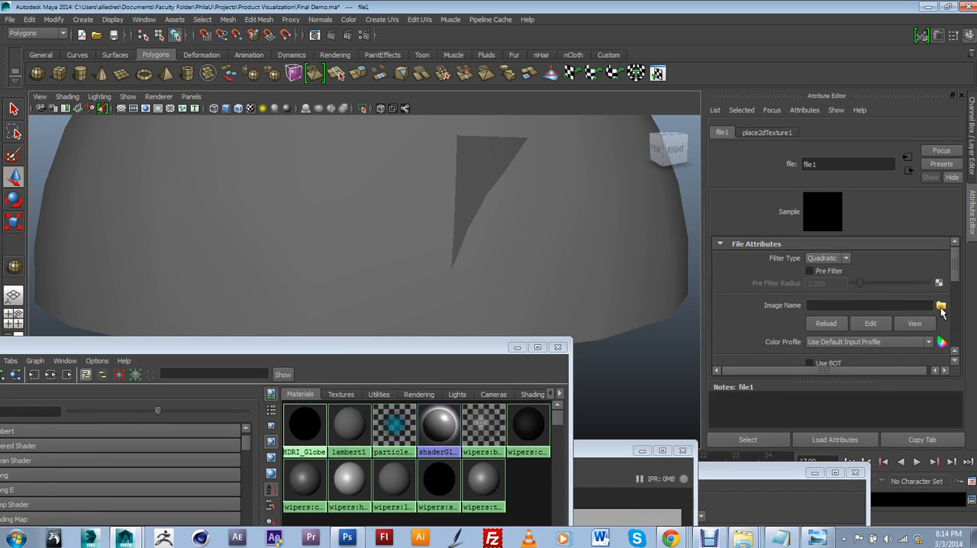
pyautogui.click(940, 306)
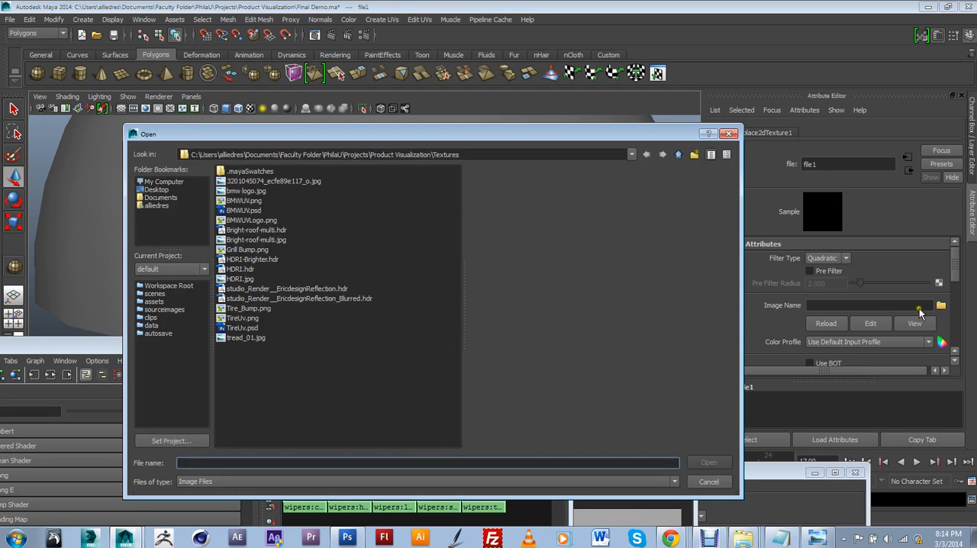
pyautogui.moveTo(328, 134); pyautogui.dragTo(426, 130)
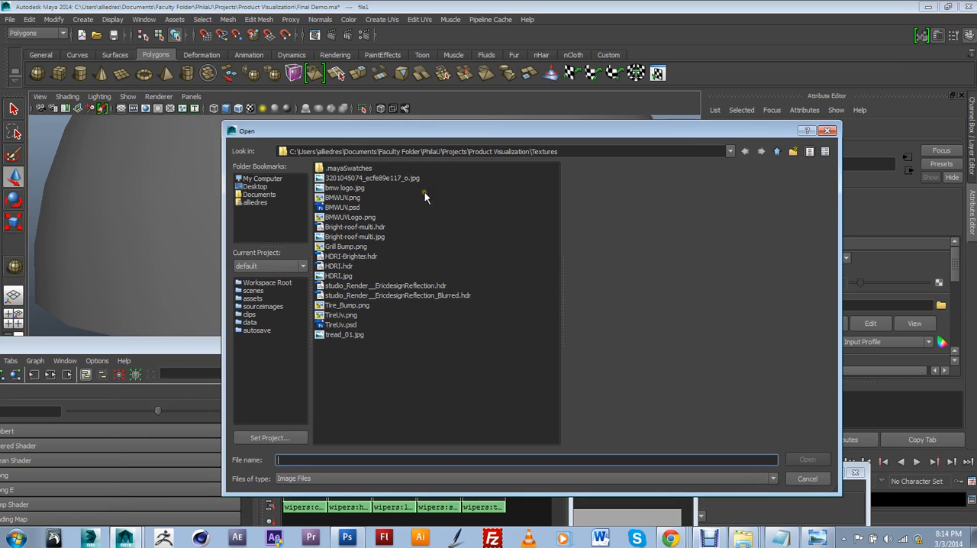
pyautogui.click(384, 286)
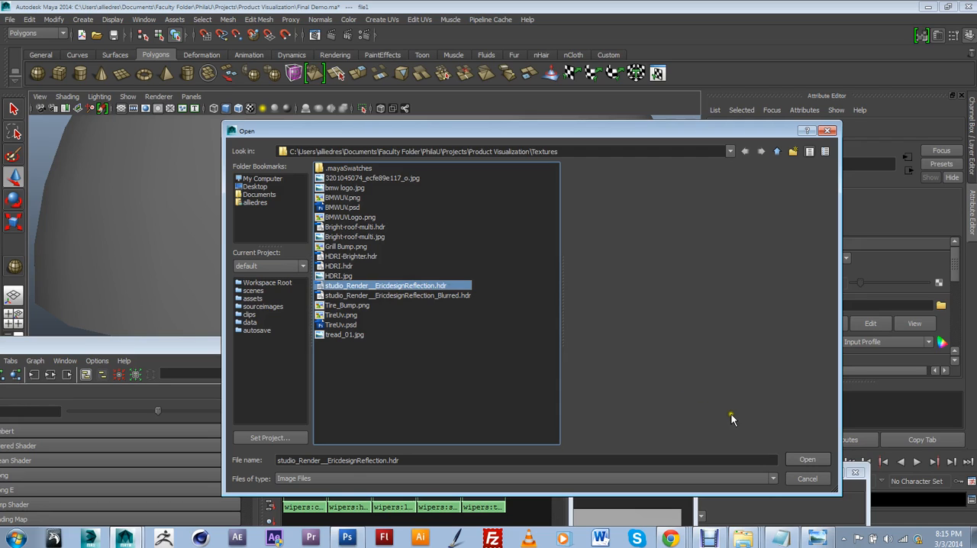
# Step: Load studio_Render__EricdesignReflection.hdr as the image of the dome shader's file texture
pyautogui.click(807, 461)
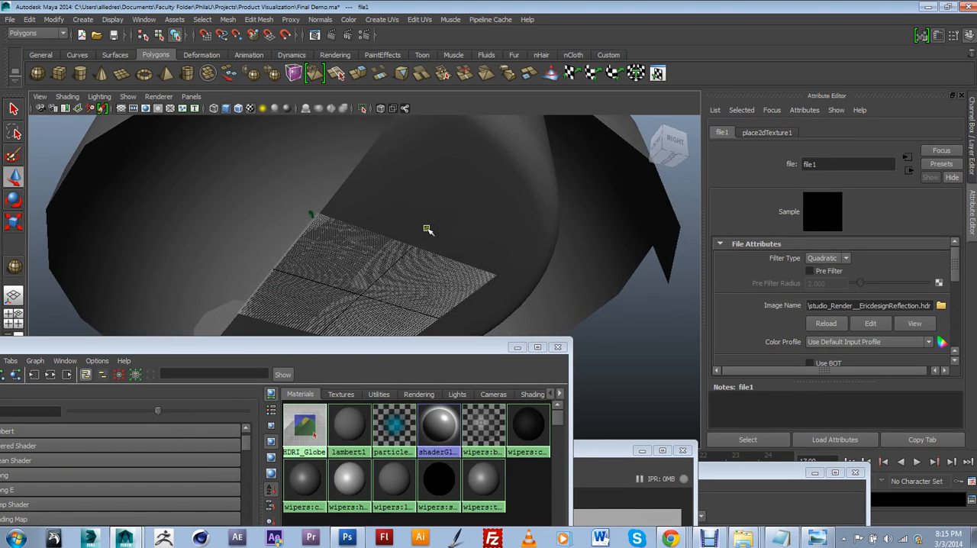
# Step: Take the Ground layer out of reference mode and select the curved ground backdrop mesh around the car
pyautogui.click(972, 163)
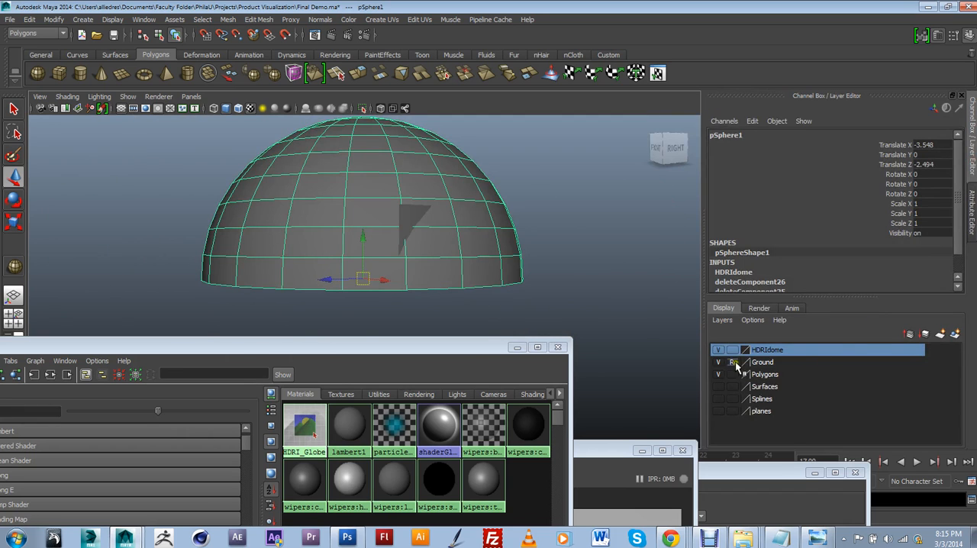
pyautogui.click(565, 307)
pyautogui.scroll(4, 502, 283)
pyautogui.keyDown('alt'); pyautogui.moveTo(501, 283); pyautogui.dragTo(436, 247); pyautogui.keyUp('alt')
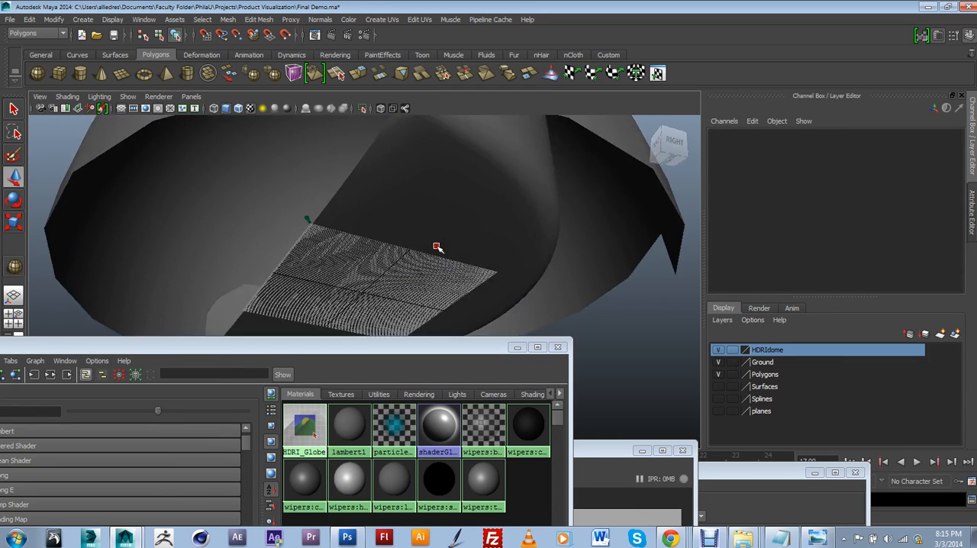
pyautogui.scroll(-3, 466, 209)
pyautogui.keyDown('alt'); pyautogui.moveTo(465, 208); pyautogui.dragTo(442, 246); pyautogui.keyUp('alt')
pyautogui.click(482, 180)
pyautogui.moveTo(426, 348); pyautogui.dragTo(574, 257)
pyautogui.scroll(5, 430, 259)
pyautogui.scroll(5, 428, 279)
pyautogui.scroll(-3, 556, 264)
pyautogui.scroll(3, 557, 254)
pyautogui.click(521, 236)
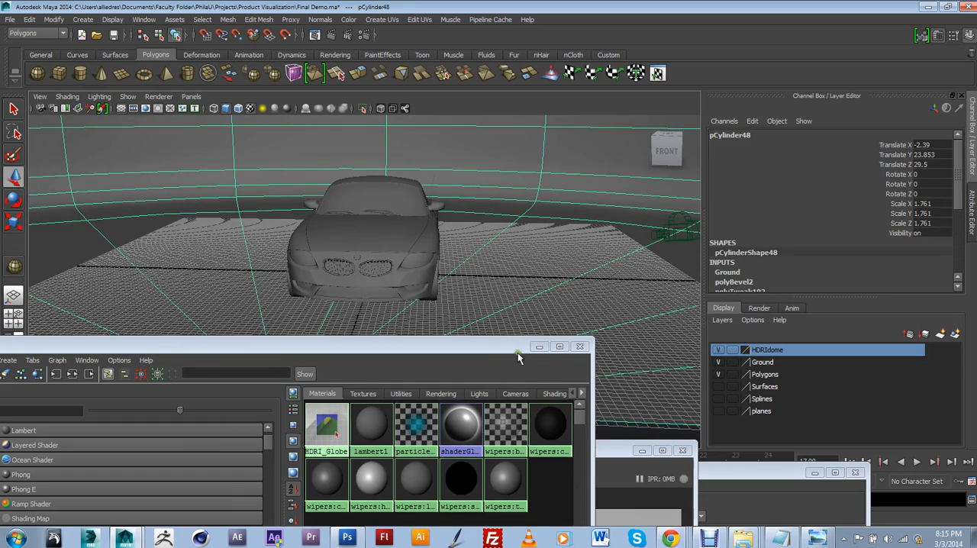
# Step: Create a new Lambert material from the Maya surface shaders in the Hypershade
pyautogui.click(480, 350)
pyautogui.moveTo(476, 348); pyautogui.dragTo(791, 212)
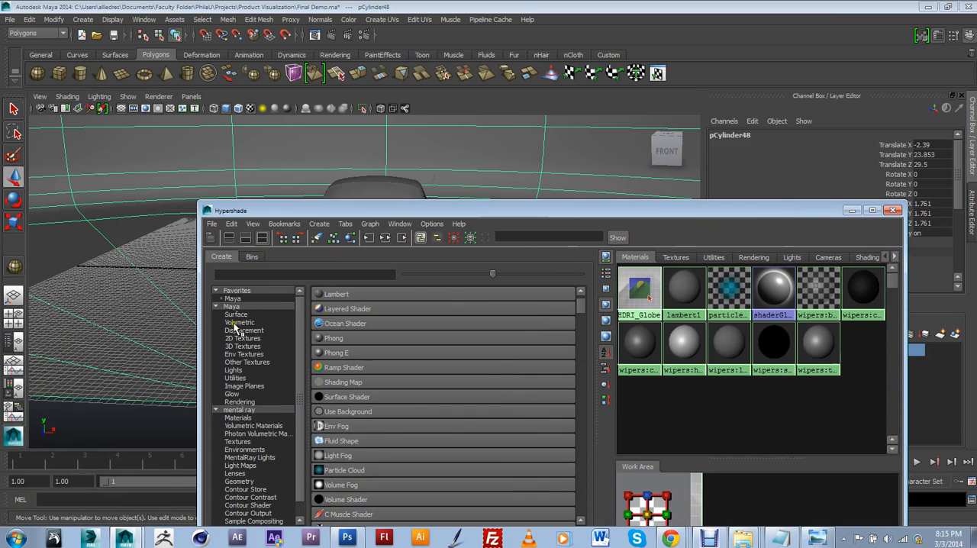
pyautogui.moveTo(377, 212); pyautogui.dragTo(295, 232)
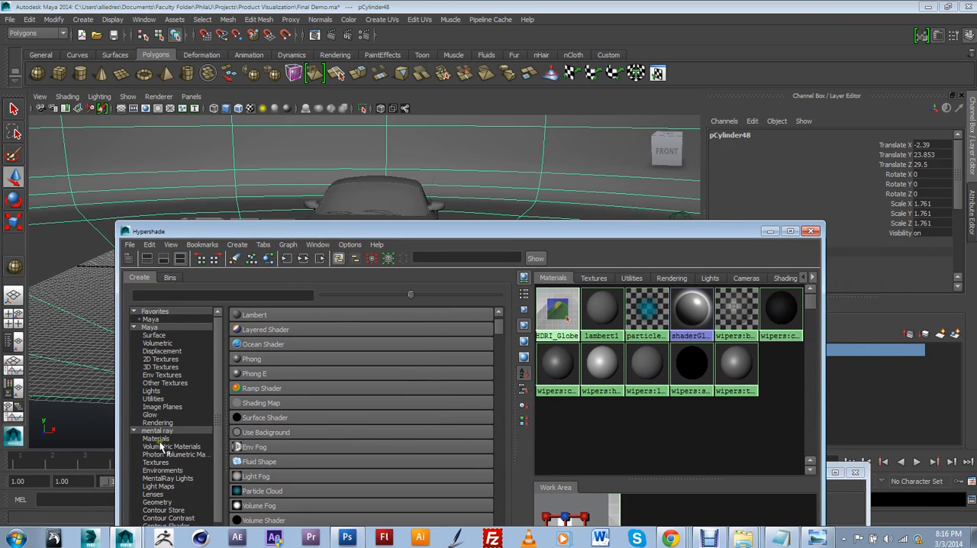
pyautogui.click(157, 336)
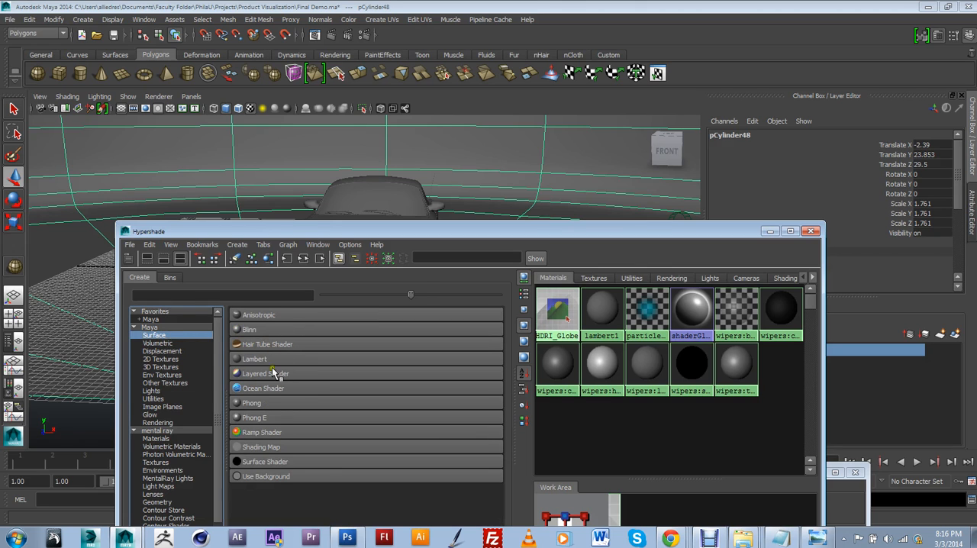
pyautogui.click(263, 359)
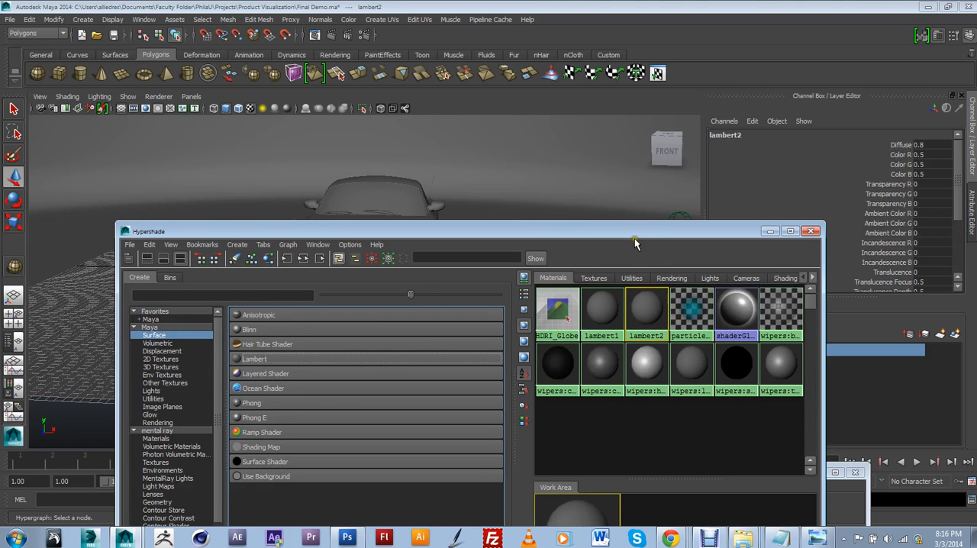
# Step: Assign the new lambert2 material to the ground backdrop and move the Hypershade clear of the car
pyautogui.moveTo(634, 232); pyautogui.dragTo(563, 269)
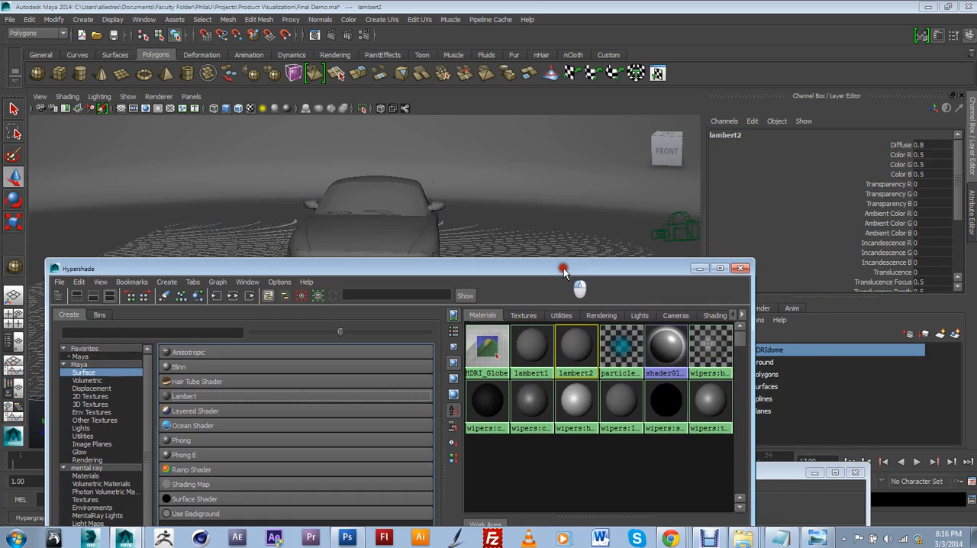
pyautogui.click(571, 224)
pyautogui.moveTo(632, 267); pyautogui.dragTo(668, 314)
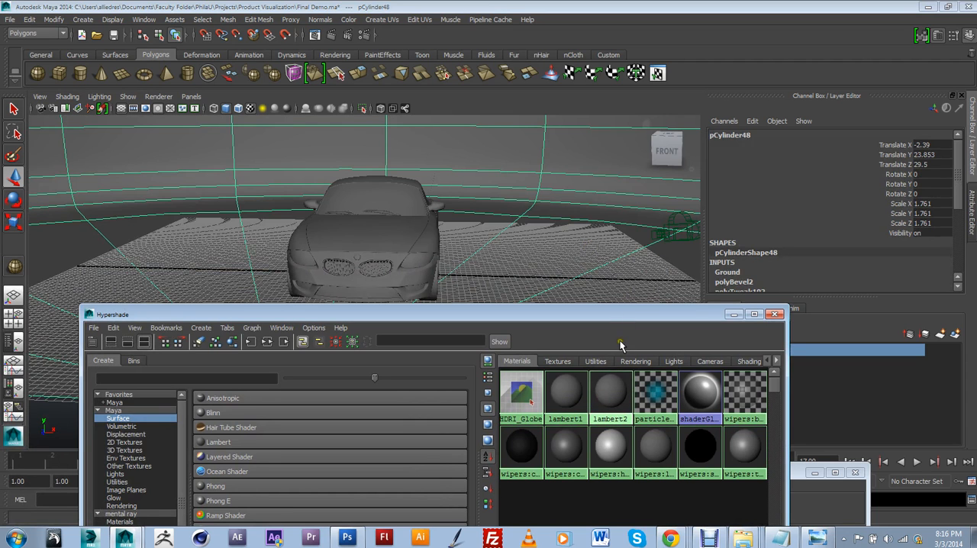
pyautogui.moveTo(626, 316); pyautogui.dragTo(544, 385)
# Step: Show lambert2's attributes and brighten its Color to near white
pyautogui.doubleClick(603, 250)
pyautogui.moveTo(885, 272); pyautogui.dragTo(906, 279)
# Step: Reselect the backdrop, show its lambert2 material and raise the Incandescence slightly to a dark grey
pyautogui.click(588, 260)
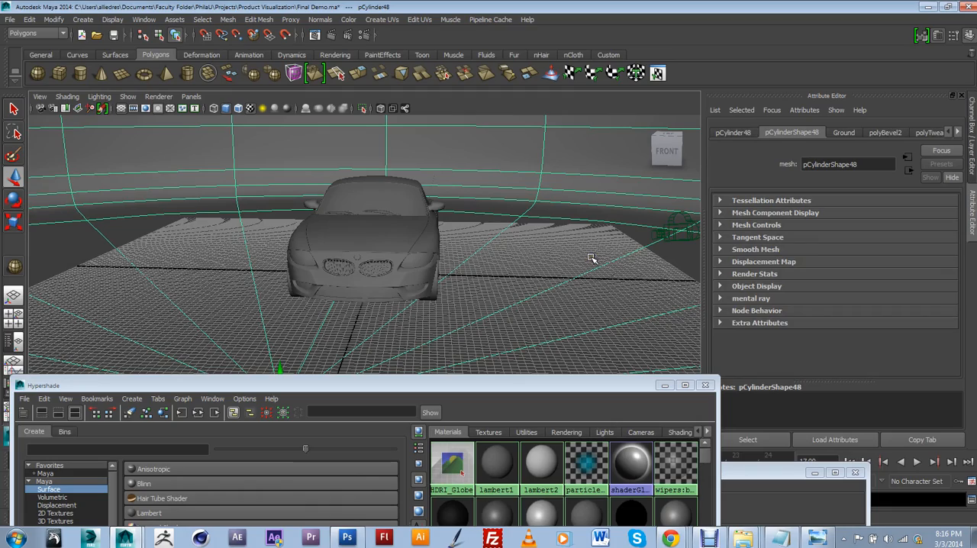
pyautogui.press('7')
pyautogui.press('6')
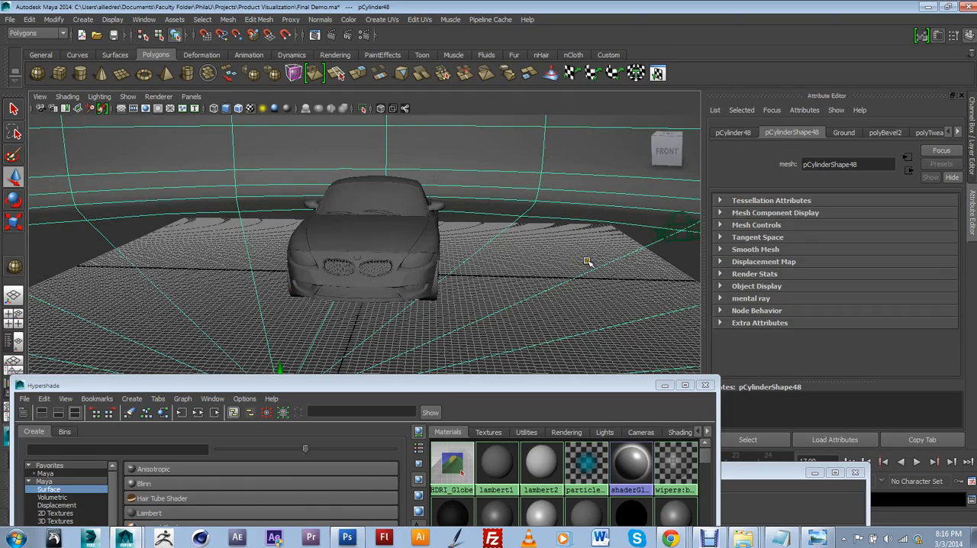
pyautogui.moveTo(589, 261)
pyautogui.keyDown('alt'); pyautogui.mouseDown()
pyautogui.moveTo(536, 277)
pyautogui.moveTo(509, 266)
pyautogui.mouseUp(); pyautogui.keyUp('alt')
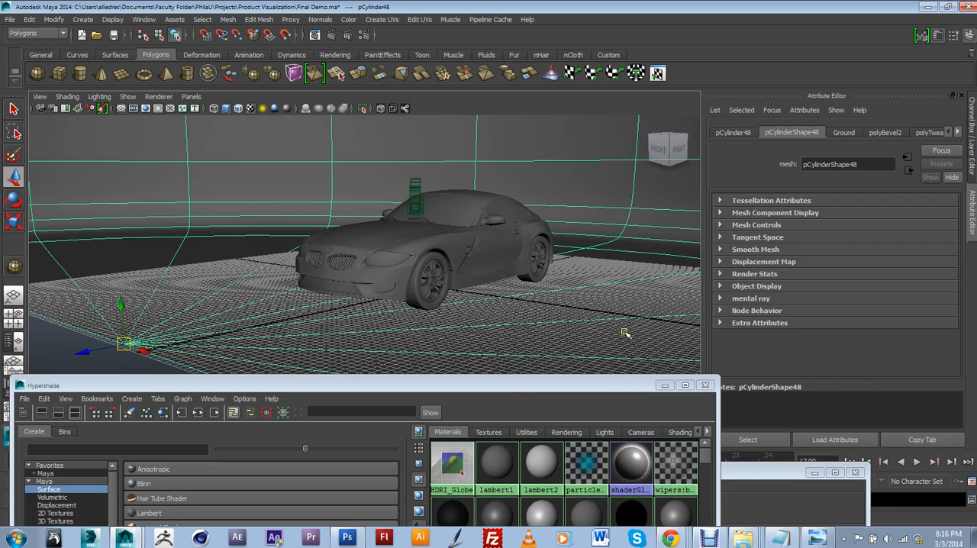
pyautogui.click(959, 132)
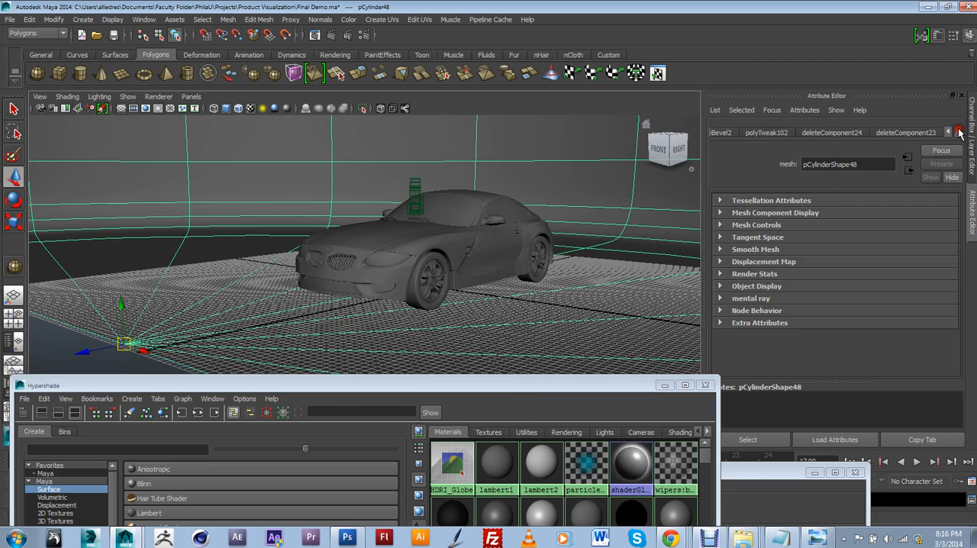
pyautogui.click(958, 132)
pyautogui.click(958, 132)
pyautogui.click(959, 132)
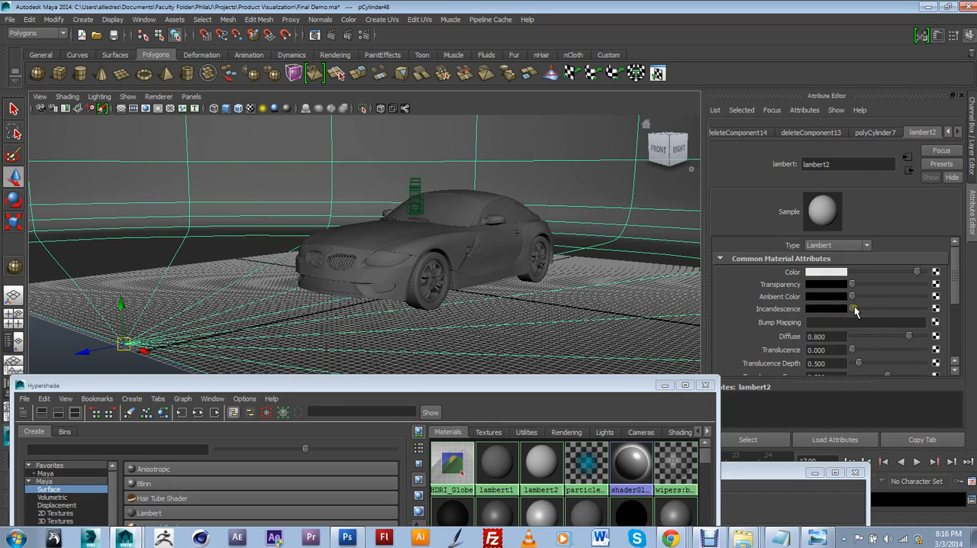
pyautogui.moveTo(854, 310); pyautogui.dragTo(862, 311)
pyautogui.keyDown('alt'); pyautogui.moveTo(392, 230); pyautogui.dragTo(491, 263); pyautogui.keyUp('alt')
pyautogui.scroll(2, 499, 262)
pyautogui.scroll(2, 482, 260)
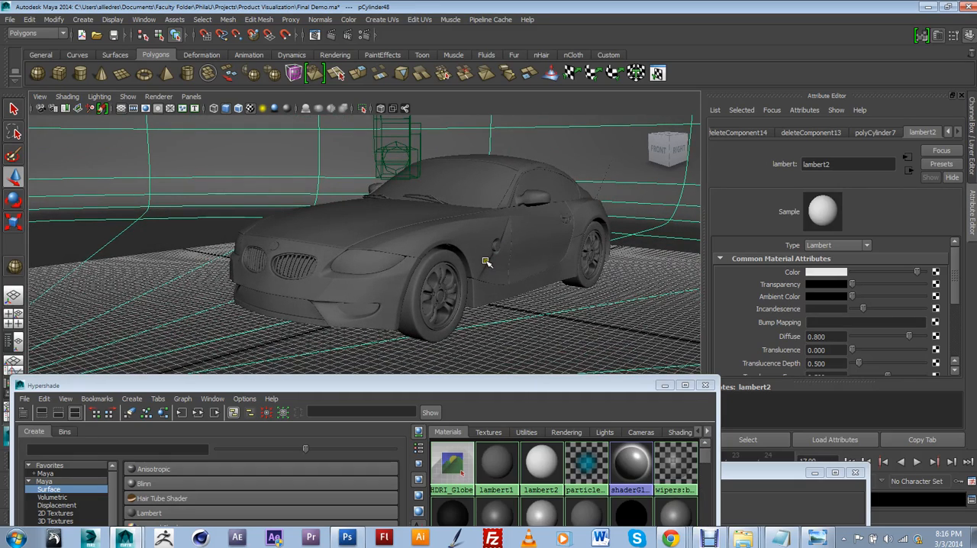
pyautogui.scroll(-5, 489, 259)
# Step: Hide the HDRIdome and Ground display layers, leaving the car's Polygons layer visible
pyautogui.click(970, 160)
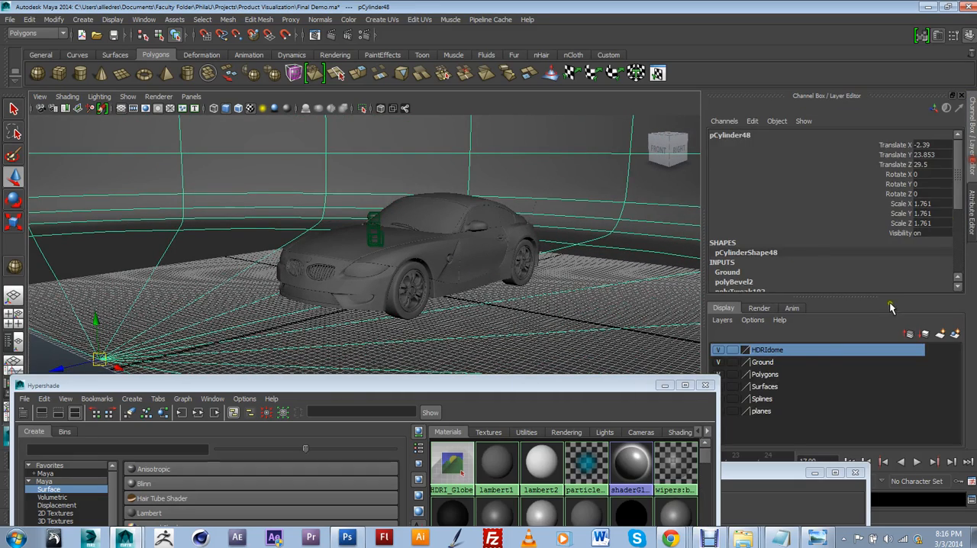
pyautogui.moveTo(657, 386); pyautogui.dragTo(626, 388)
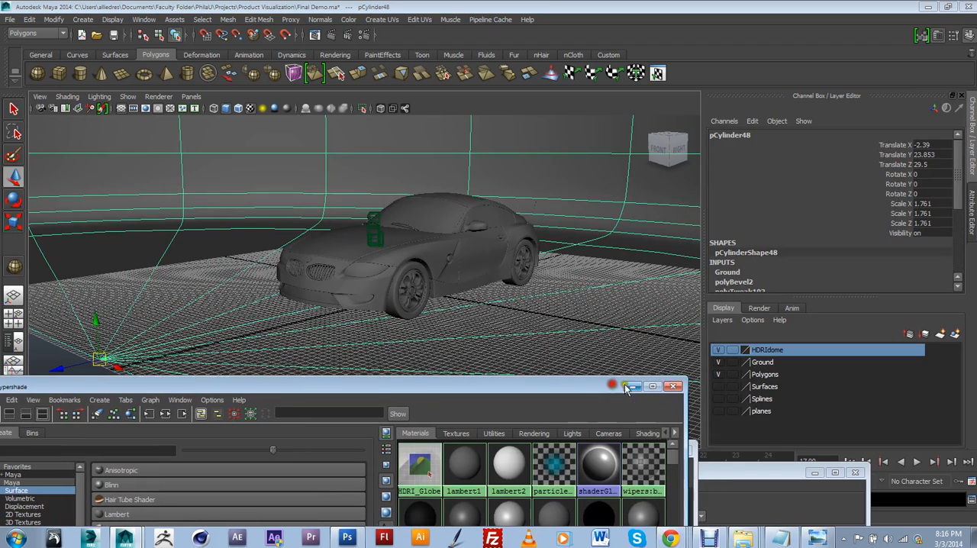
pyautogui.click(718, 349)
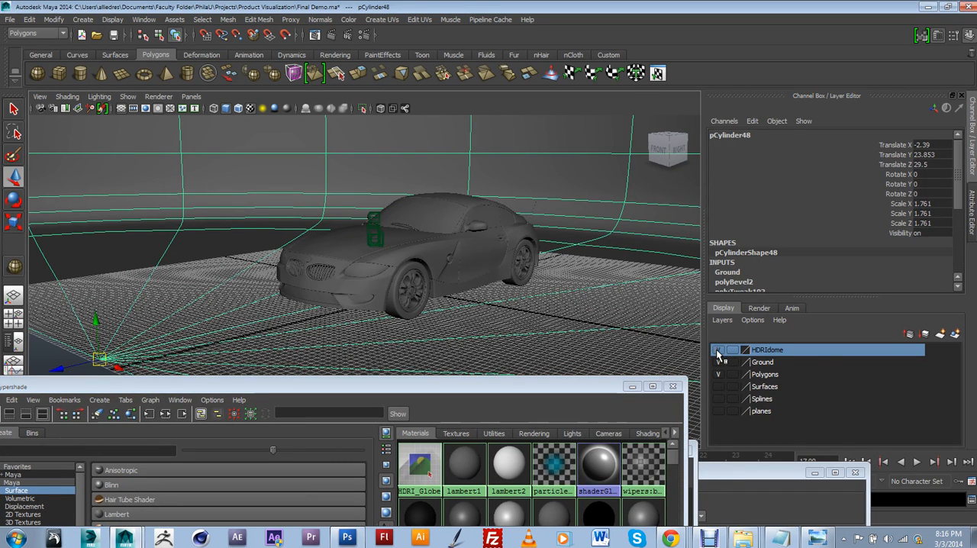
pyautogui.click(717, 363)
pyautogui.scroll(-2, 443, 294)
pyautogui.keyDown('alt'); pyautogui.moveTo(463, 307); pyautogui.dragTo(403, 314); pyautogui.keyUp('alt')
pyautogui.keyDown('alt'); pyautogui.moveTo(403, 315); pyautogui.dragTo(435, 284, button='middle'); pyautogui.keyUp('alt')
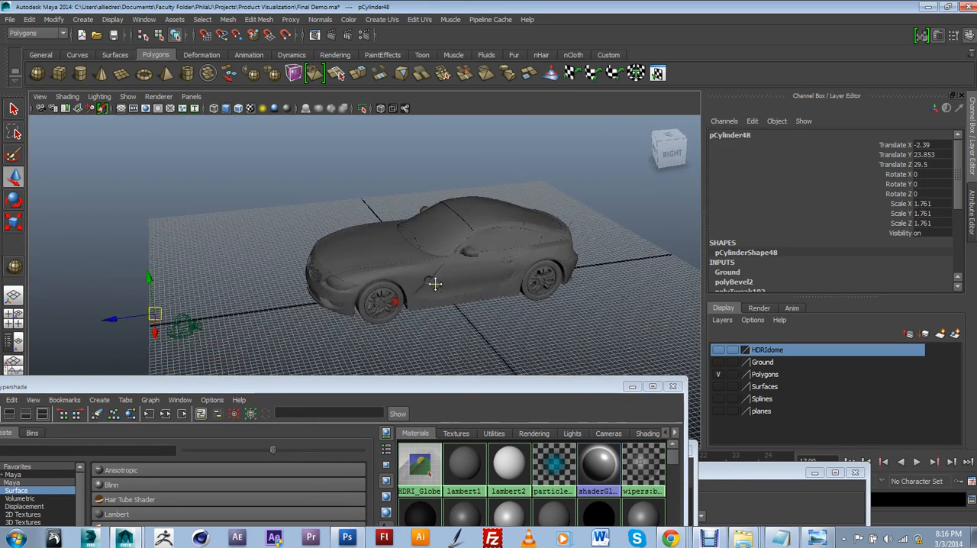
pyautogui.scroll(-2, 450, 286)
pyautogui.keyDown('alt'); pyautogui.moveTo(482, 293); pyautogui.dragTo(443, 283); pyautogui.keyUp('alt')
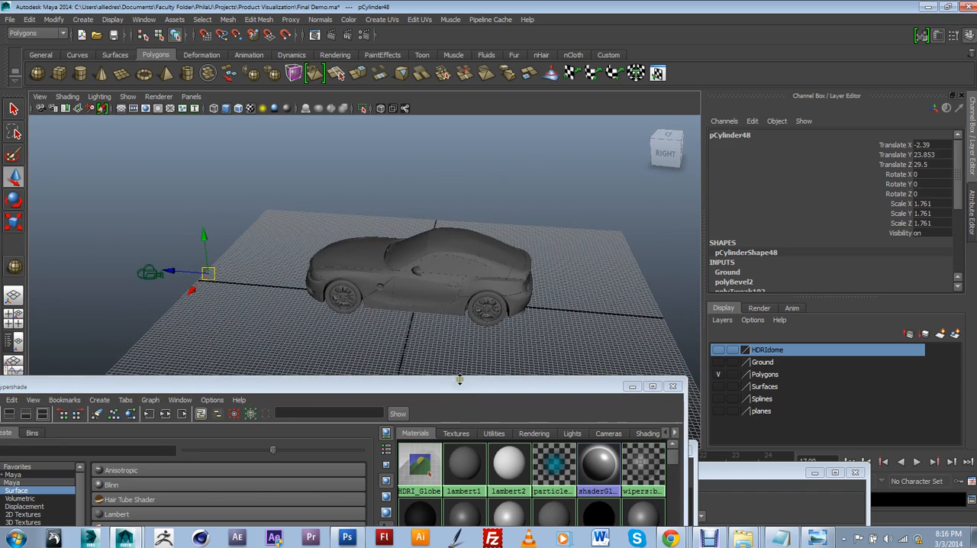
# Step: Create a mental ray mia_material_x material for the car in the Hypershade
pyautogui.moveTo(305, 219); pyautogui.dragTo(540, 343)
pyautogui.click(521, 343)
pyautogui.moveTo(524, 391); pyautogui.dragTo(728, 166)
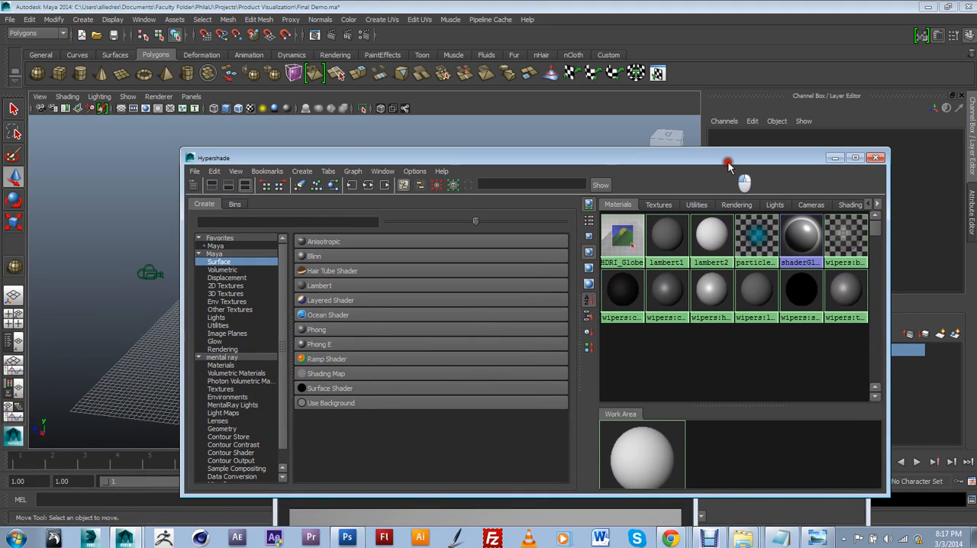
pyautogui.click(238, 357)
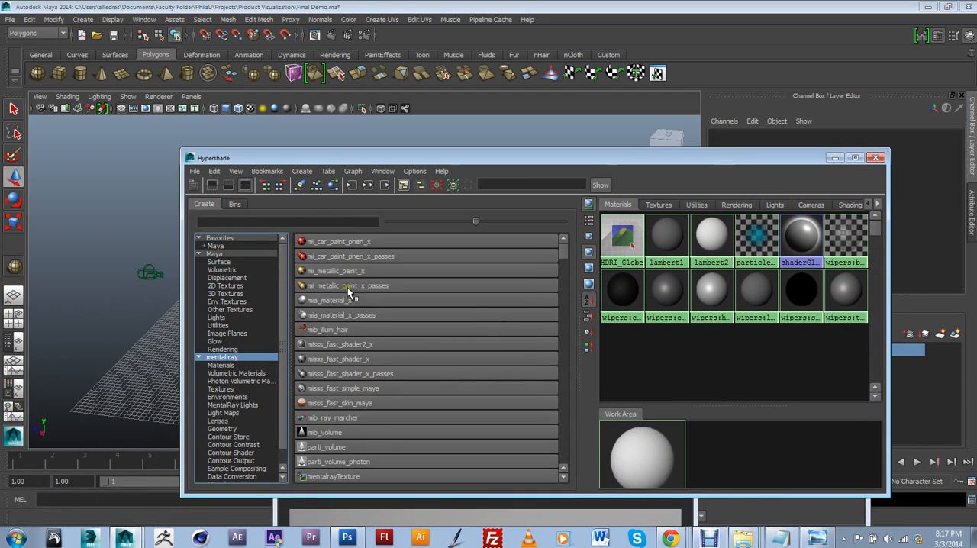
pyautogui.moveTo(415, 158); pyautogui.dragTo(364, 359)
pyautogui.keyDown('alt'); pyautogui.moveTo(441, 287); pyautogui.dragTo(441, 267, button='middle'); pyautogui.keyUp('alt')
pyautogui.keyDown('alt'); pyautogui.moveTo(441, 267); pyautogui.dragTo(481, 280); pyautogui.keyUp('alt')
pyautogui.moveTo(562, 284); pyautogui.dragTo(281, 155)
pyautogui.moveTo(372, 358); pyautogui.dragTo(346, 171)
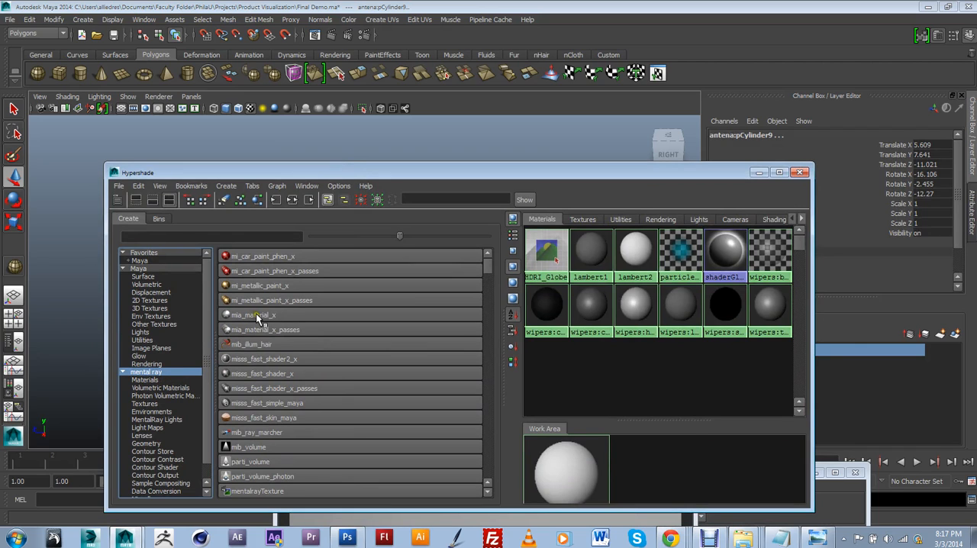
pyautogui.click(257, 316)
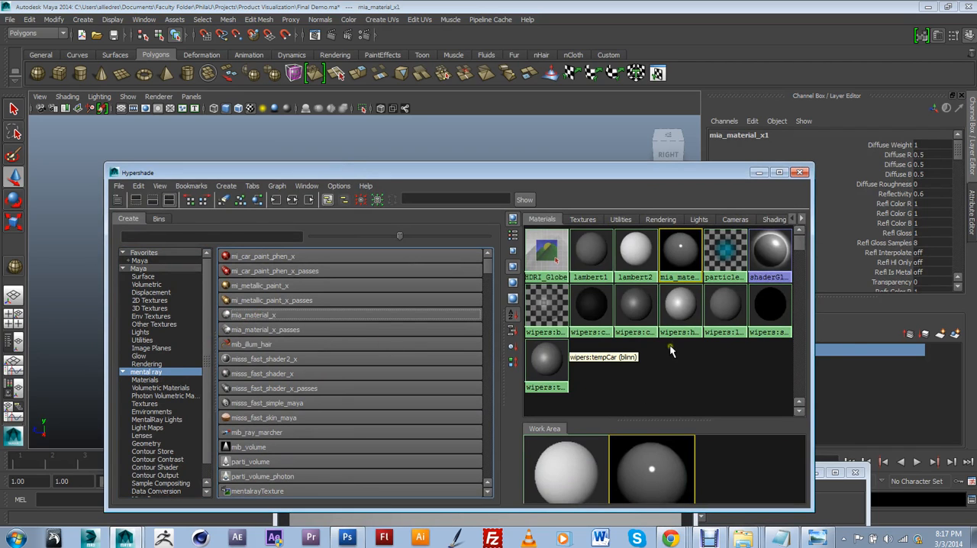
# Step: Select all the car's meshes, assign mia_material_x1 to them, then close the Hypershade and clear the selection
pyautogui.moveTo(654, 172); pyautogui.dragTo(547, 302)
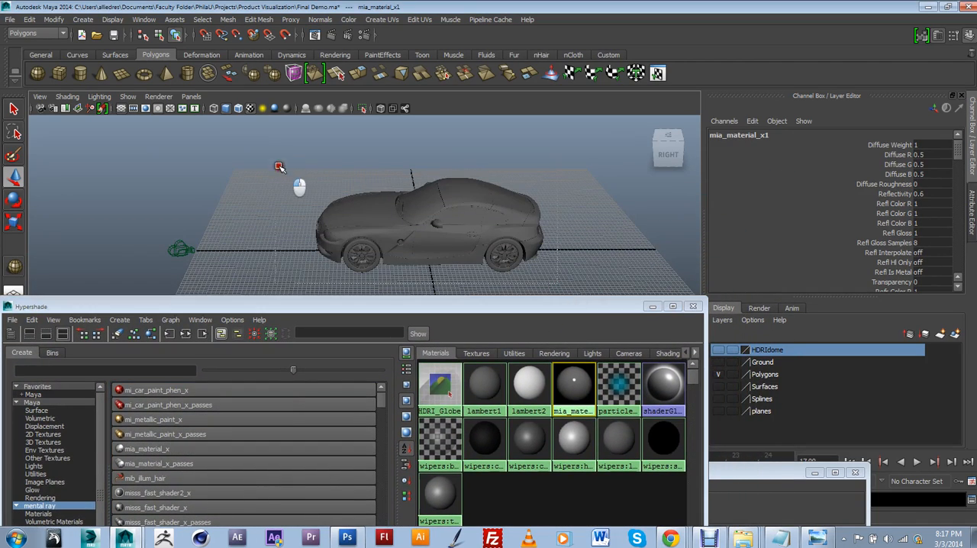
pyautogui.moveTo(278, 166); pyautogui.dragTo(270, 151)
pyautogui.moveTo(576, 383); pyautogui.dragTo(571, 357, button='right')
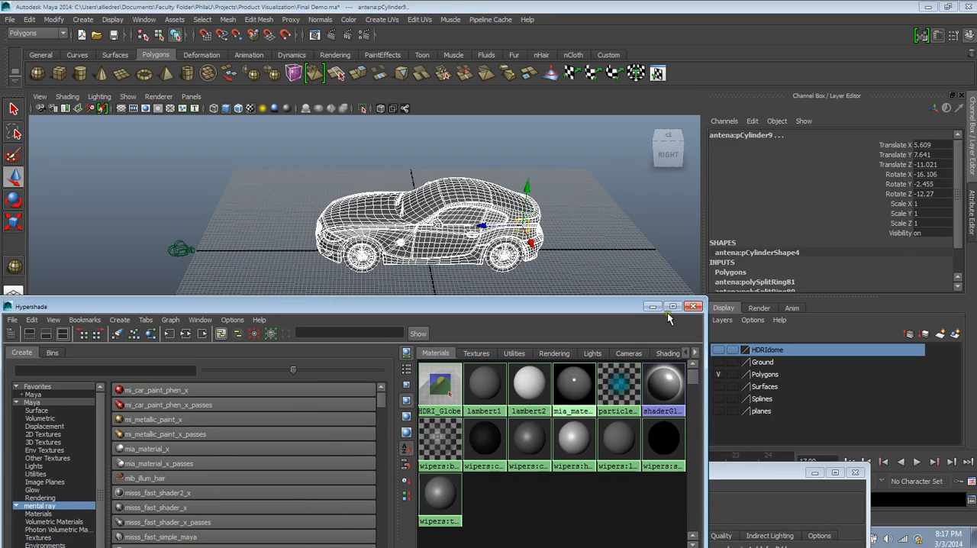
pyautogui.click(692, 306)
pyautogui.click(562, 207)
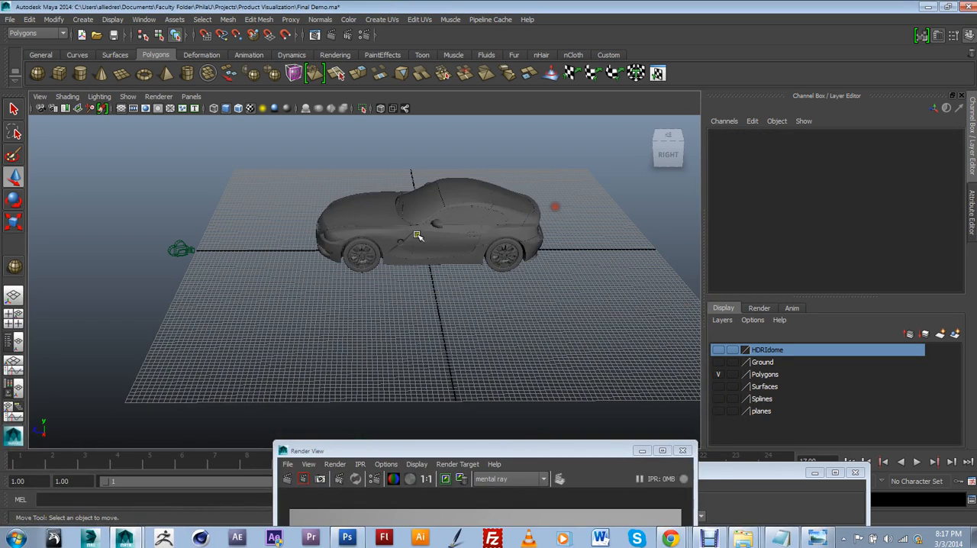
# Step: Select the car's side door and show the attributes of its assigned mia_material_x1
pyautogui.click(446, 233)
pyautogui.click(970, 239)
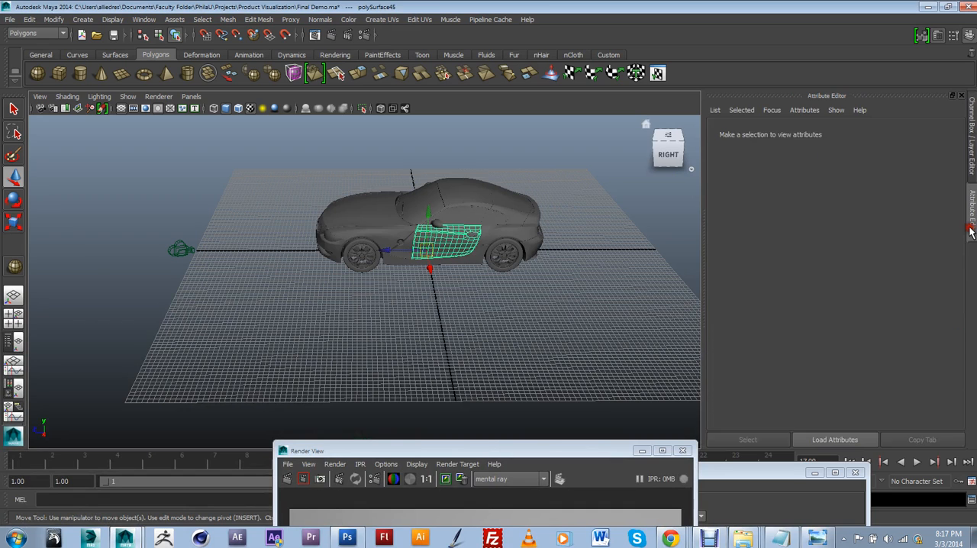
pyautogui.click(958, 133)
pyautogui.click(958, 133)
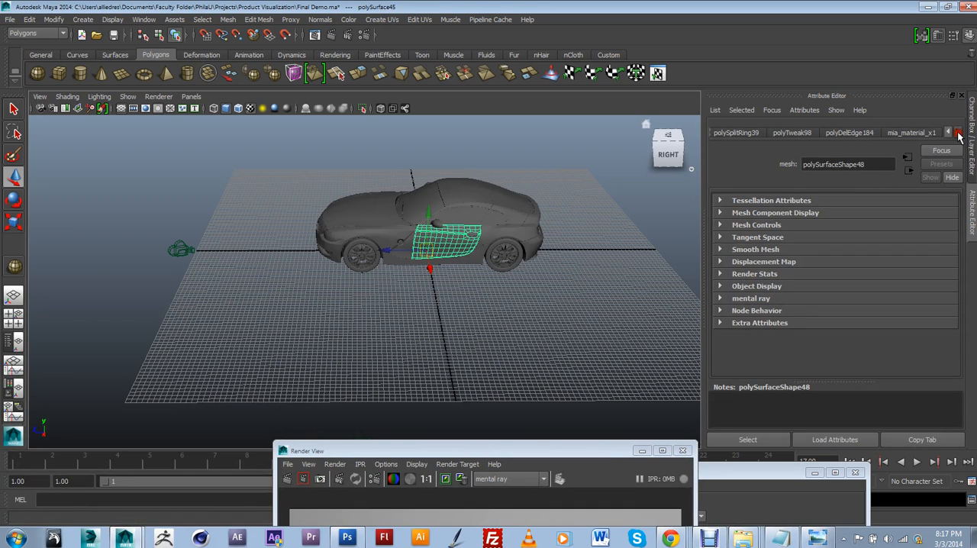
pyautogui.click(921, 132)
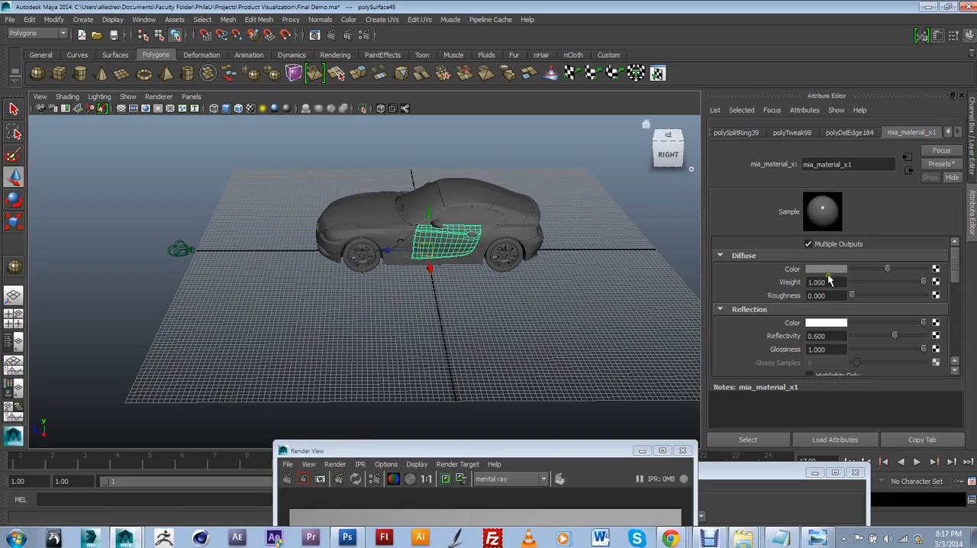
# Step: Examine the car body with its new material from several angles and distances
pyautogui.keyDown('alt'); pyautogui.moveTo(430, 259); pyautogui.dragTo(460, 239); pyautogui.keyUp('alt')
pyautogui.scroll(3, 511, 285)
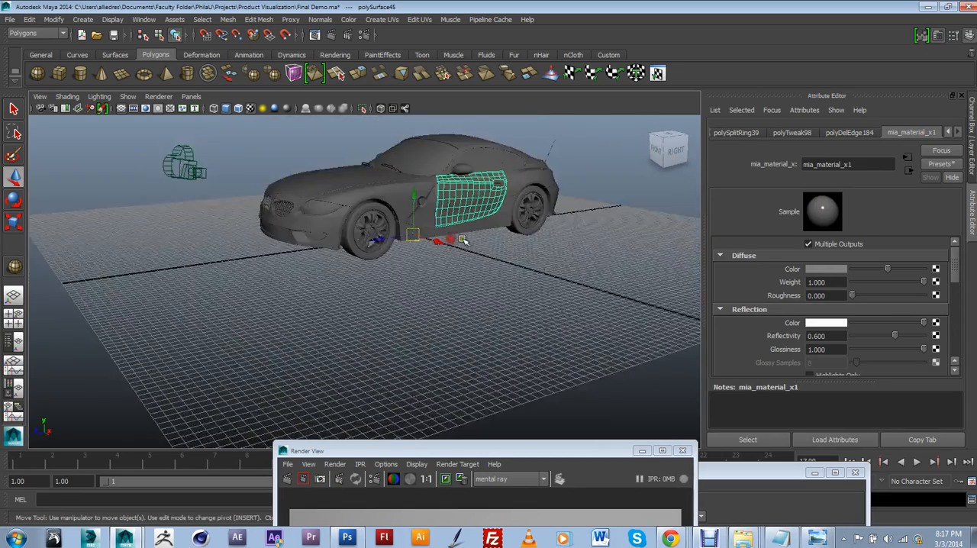
pyautogui.keyDown('alt'); pyautogui.moveTo(460, 239); pyautogui.dragTo(467, 343, button='middle'); pyautogui.keyUp('alt')
pyautogui.scroll(3, 469, 353)
pyautogui.scroll(-2, 468, 352)
pyautogui.keyDown('alt'); pyautogui.moveTo(525, 343); pyautogui.dragTo(505, 343); pyautogui.keyUp('alt')
pyautogui.keyDown('alt'); pyautogui.moveTo(505, 343); pyautogui.dragTo(514, 316, button='middle'); pyautogui.keyUp('alt')
pyautogui.scroll(4, 532, 346)
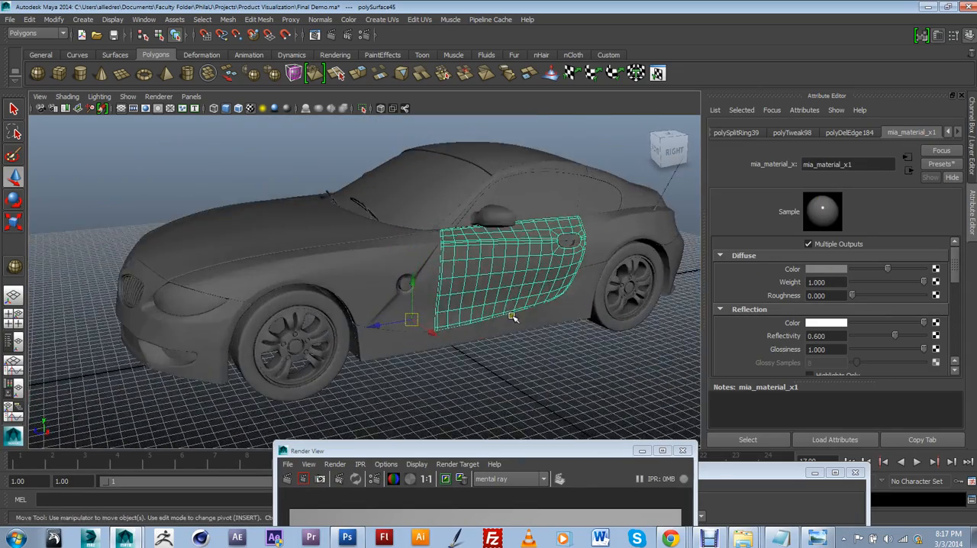
pyautogui.keyDown('alt'); pyautogui.moveTo(514, 315); pyautogui.dragTo(546, 322); pyautogui.keyUp('alt')
pyautogui.keyDown('alt'); pyautogui.moveTo(546, 322); pyautogui.dragTo(536, 316, button='middle'); pyautogui.keyUp('alt')
pyautogui.keyDown('alt'); pyautogui.moveTo(536, 315); pyautogui.dragTo(587, 336); pyautogui.keyUp('alt')
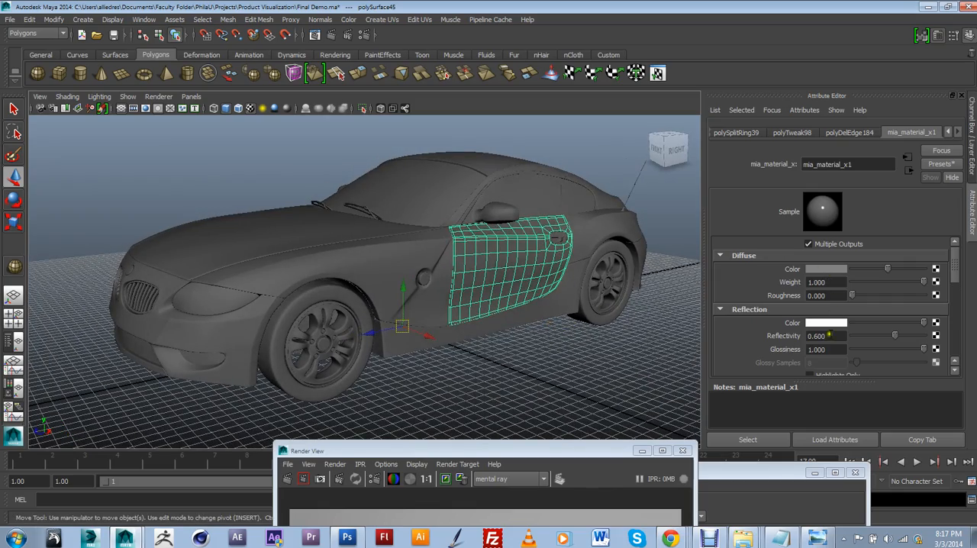
pyautogui.scroll(-4, 325, 251)
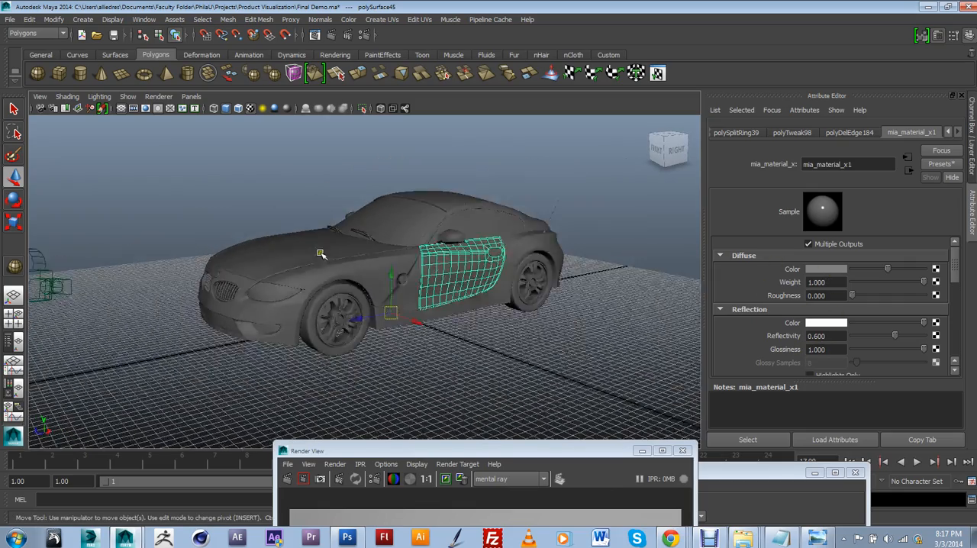
# Step: Make the HDRIdome and Ground display layers visible around the car
pyautogui.scroll(-5, 431, 287)
pyautogui.moveTo(438, 288)
pyautogui.keyDown('alt'); pyautogui.mouseDown()
pyautogui.moveTo(408, 306)
pyautogui.moveTo(431, 305)
pyautogui.mouseUp(); pyautogui.keyUp('alt')
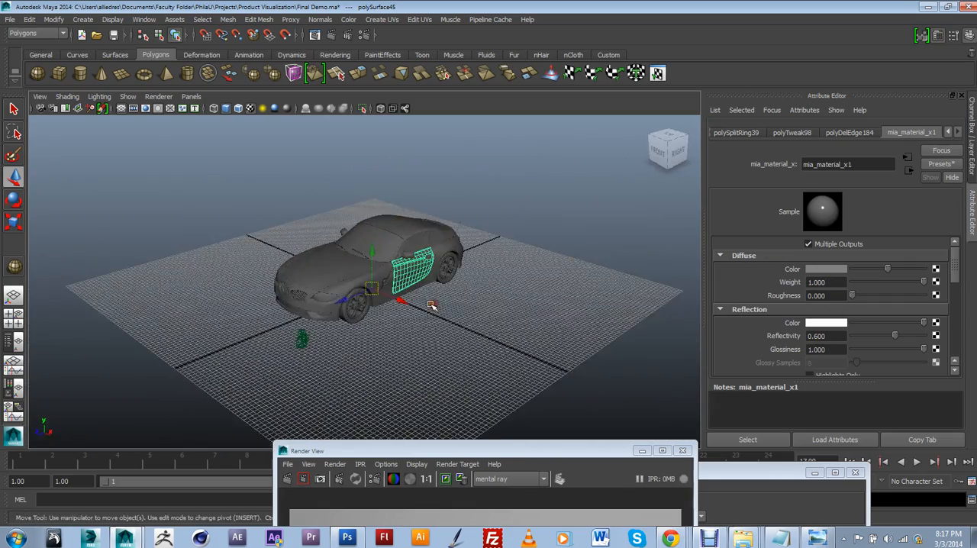
pyautogui.click(971, 141)
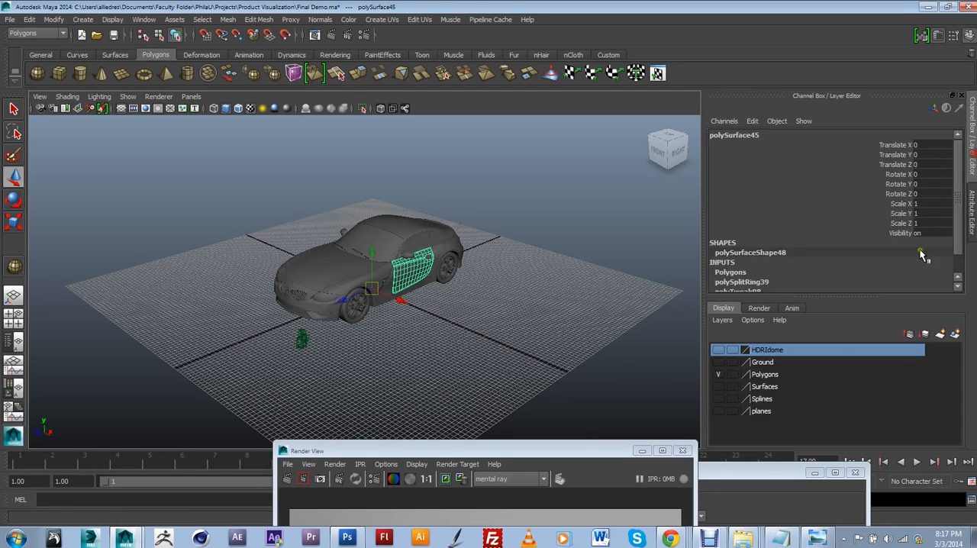
pyautogui.click(718, 350)
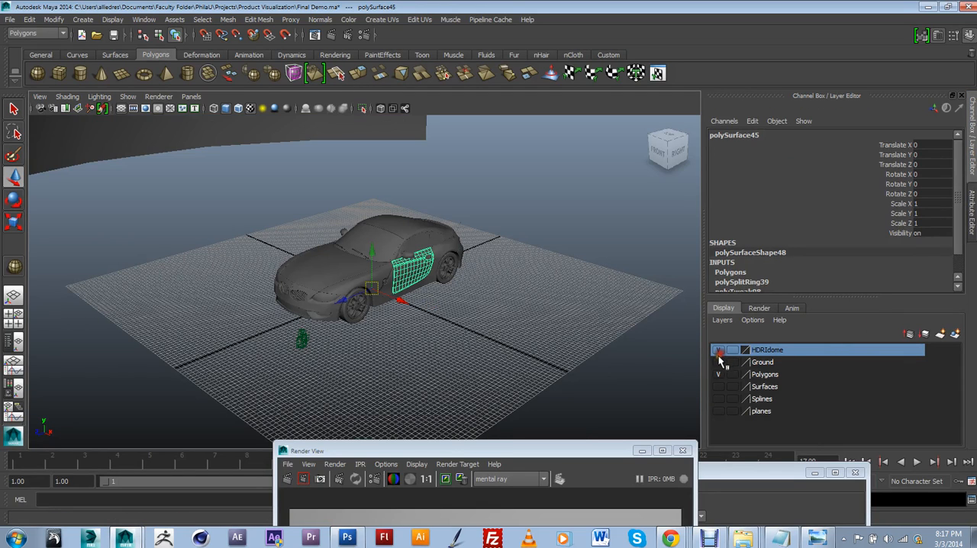
pyautogui.click(718, 362)
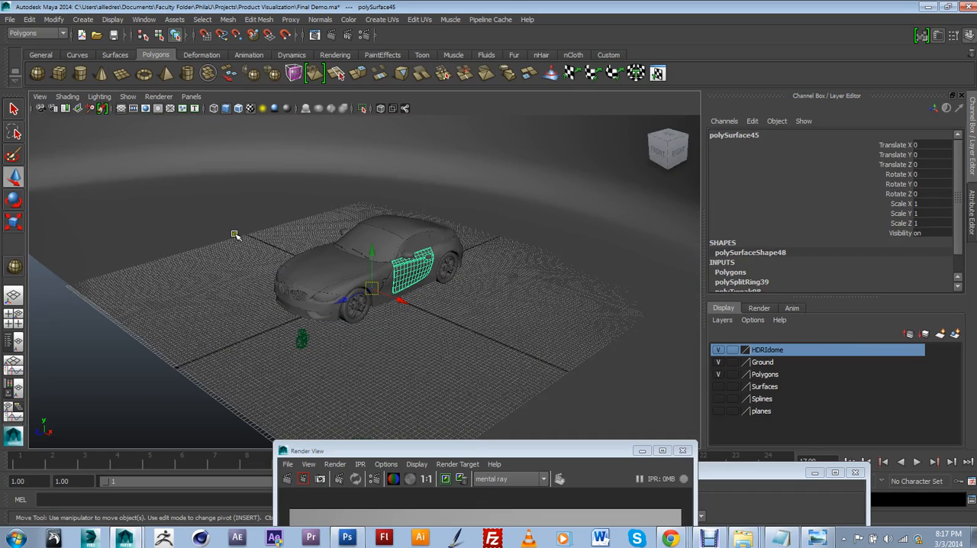
# Step: Look through camera1, render the current frame with mental ray and bring the rendered image to the front
pyautogui.click(191, 96)
pyautogui.moveTo(229, 120)
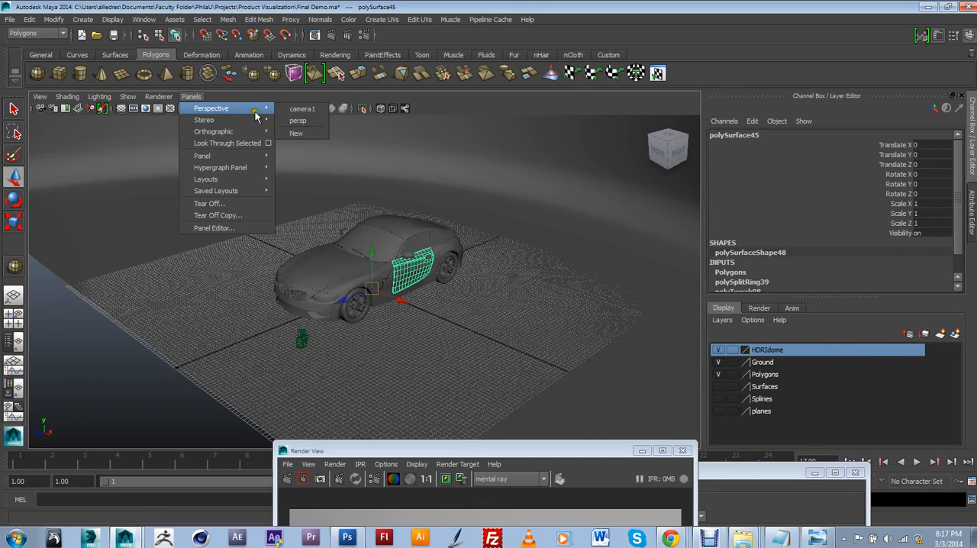
pyautogui.click(302, 108)
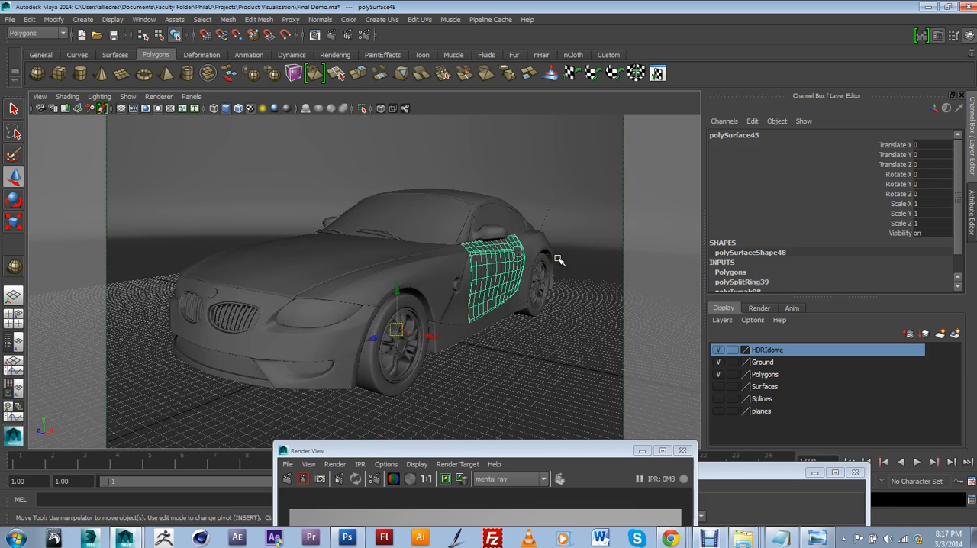
pyautogui.click(332, 36)
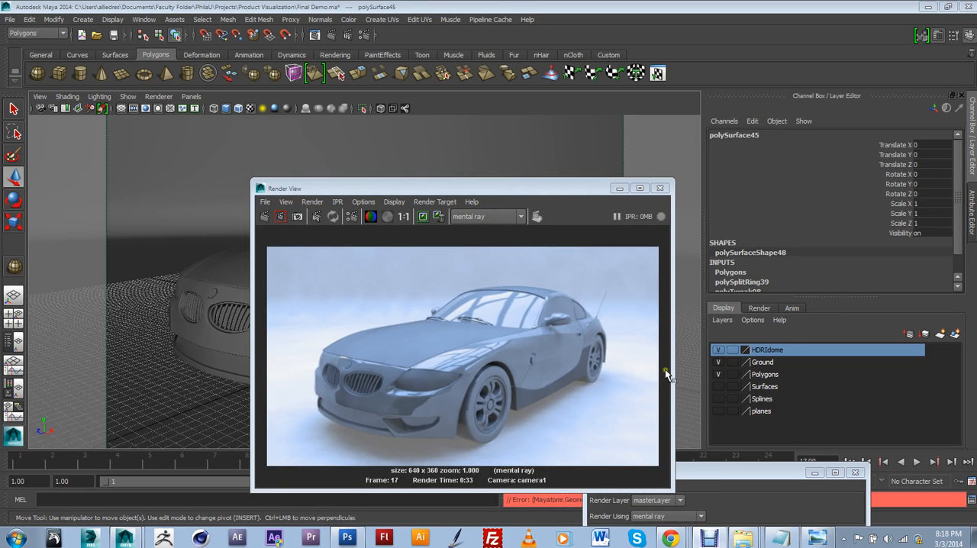
pyautogui.click(498, 328)
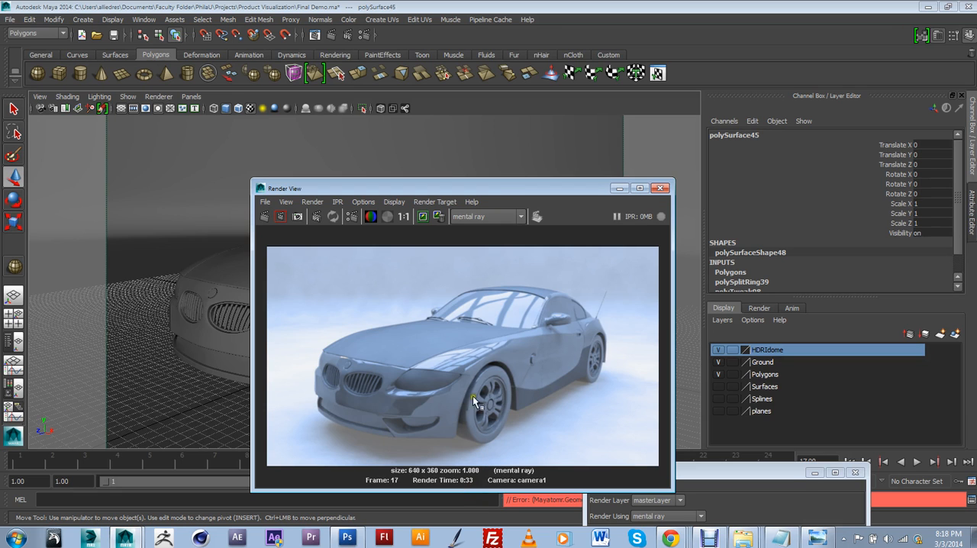
# Step: In the render settings' indirect lighting options, set the Final Gathering Point Density to 1.2 and Point Interpolation to 50
pyautogui.moveTo(497, 191); pyautogui.dragTo(588, 150)
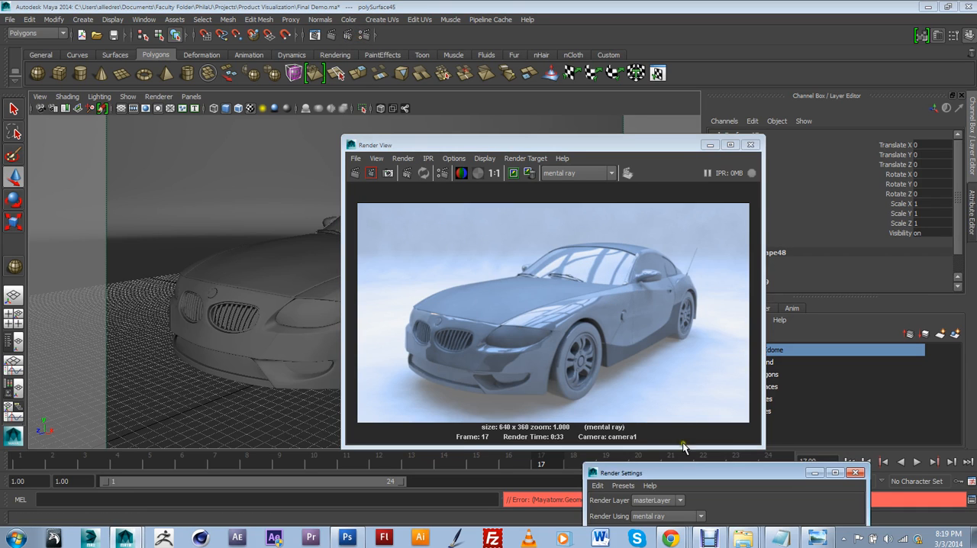
pyautogui.moveTo(687, 473); pyautogui.dragTo(163, 83)
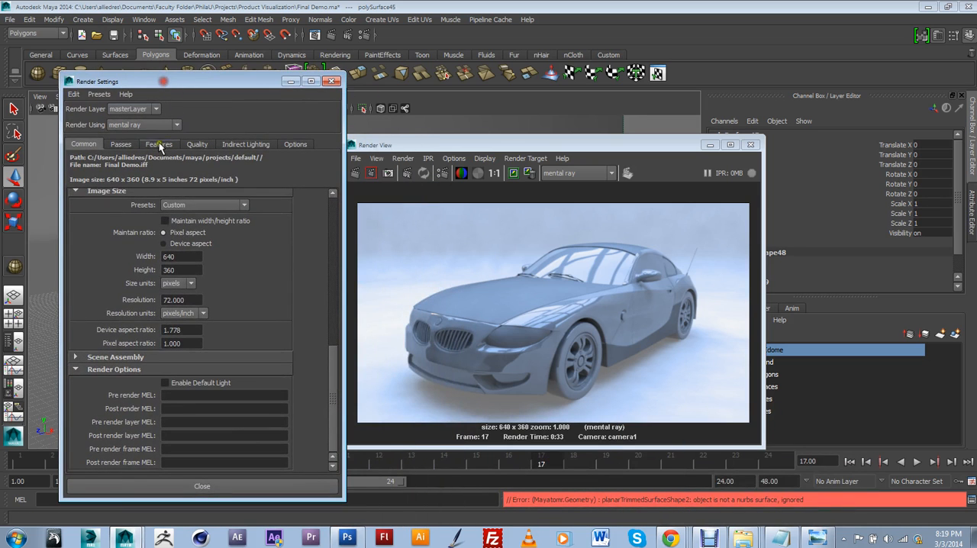
pyautogui.click(242, 145)
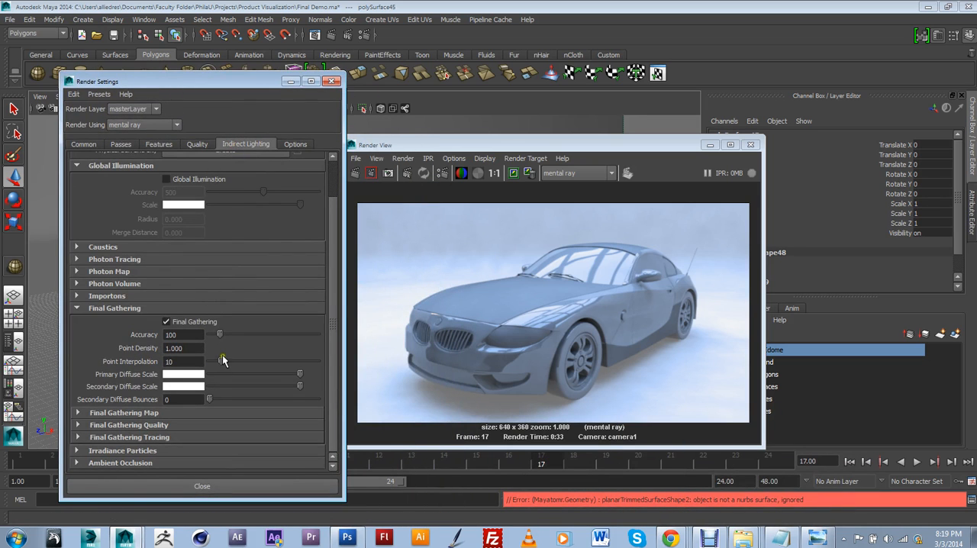
pyautogui.click(599, 339)
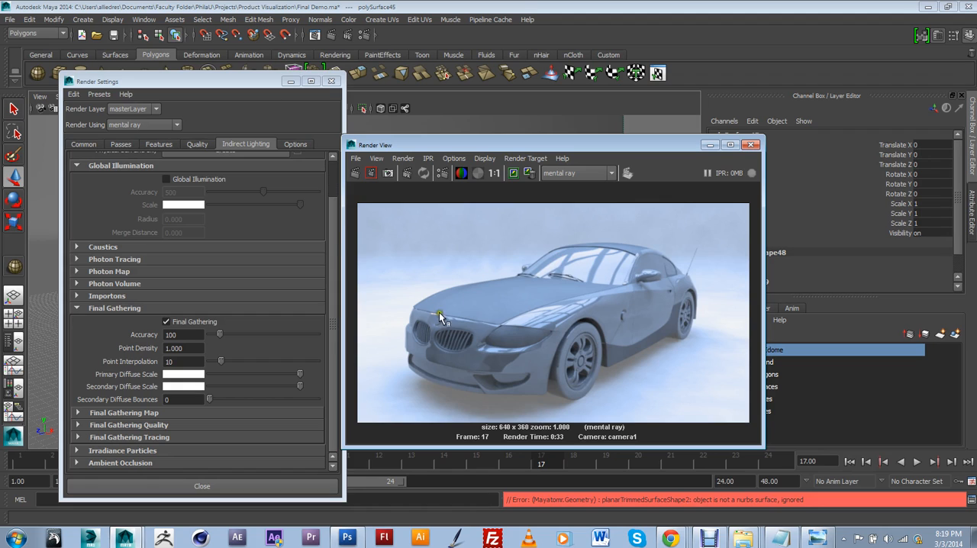
pyautogui.click(227, 374)
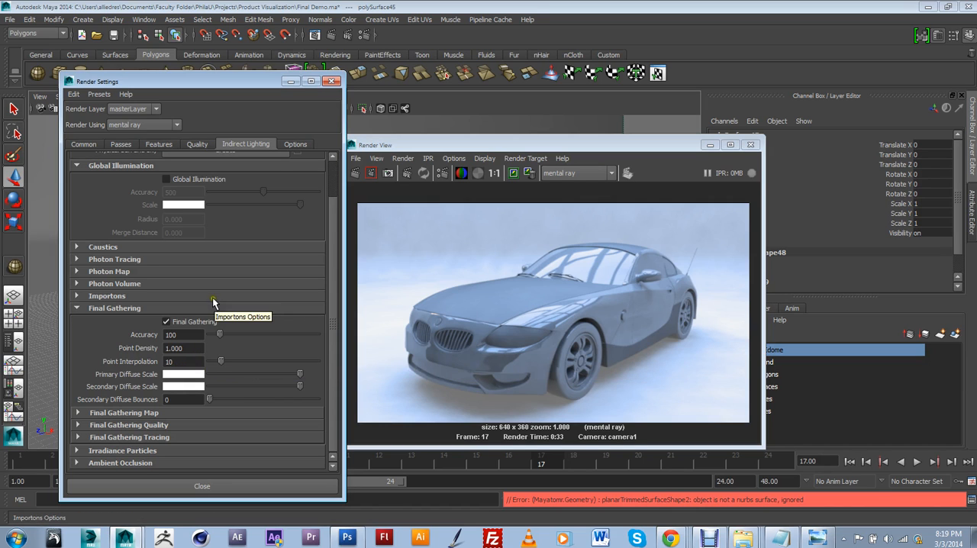
pyautogui.click(161, 348)
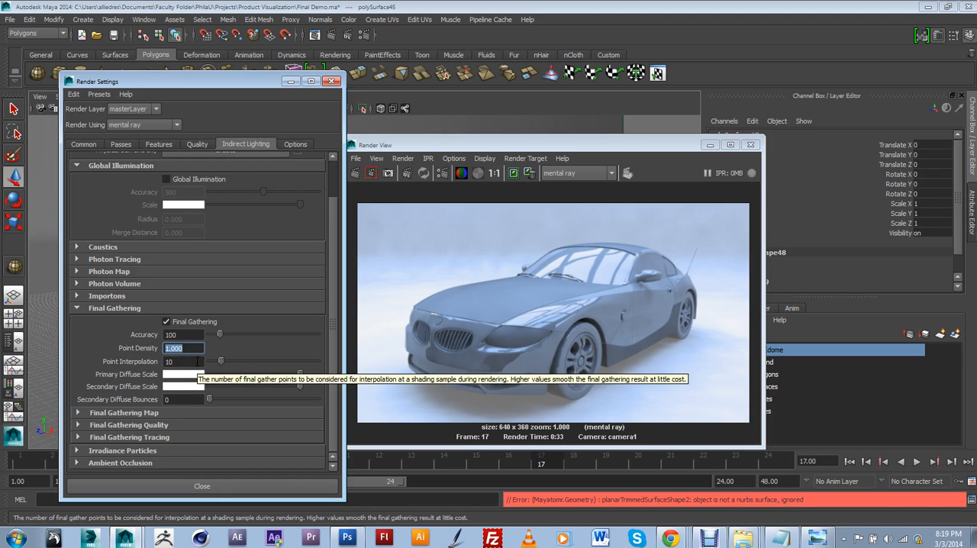
pyautogui.write('1.2')
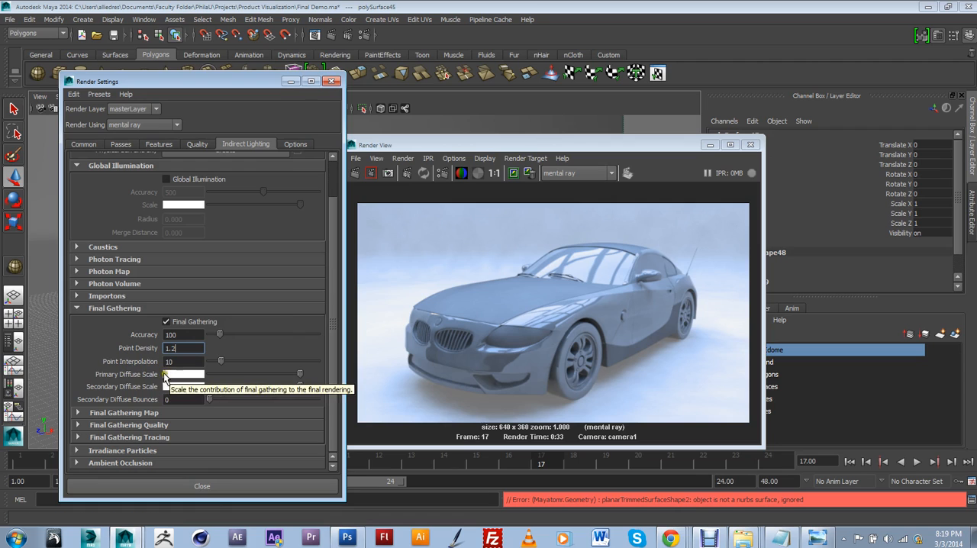
pyautogui.click(169, 361)
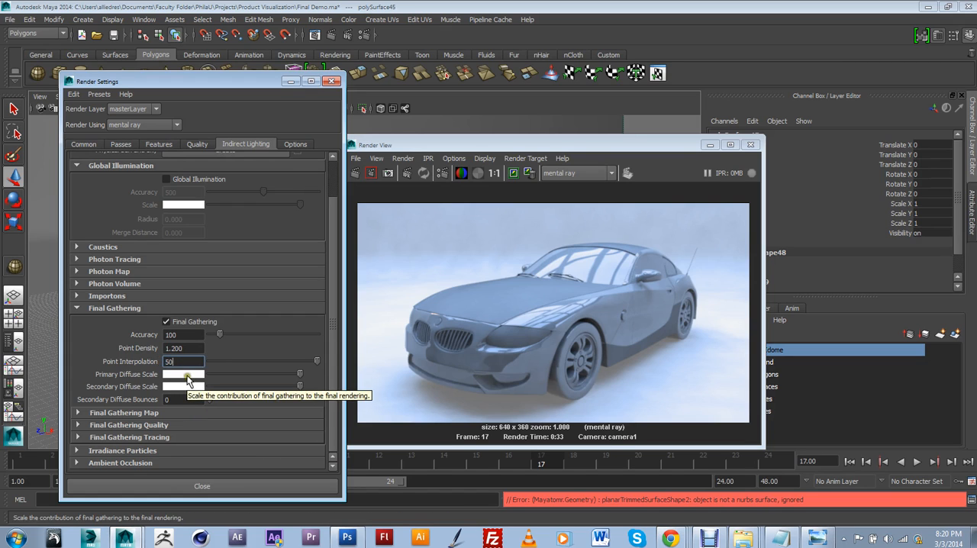
# Step: Keep the current render in the Render View and render the car again with the new Final Gathering settings
pyautogui.click(510, 150)
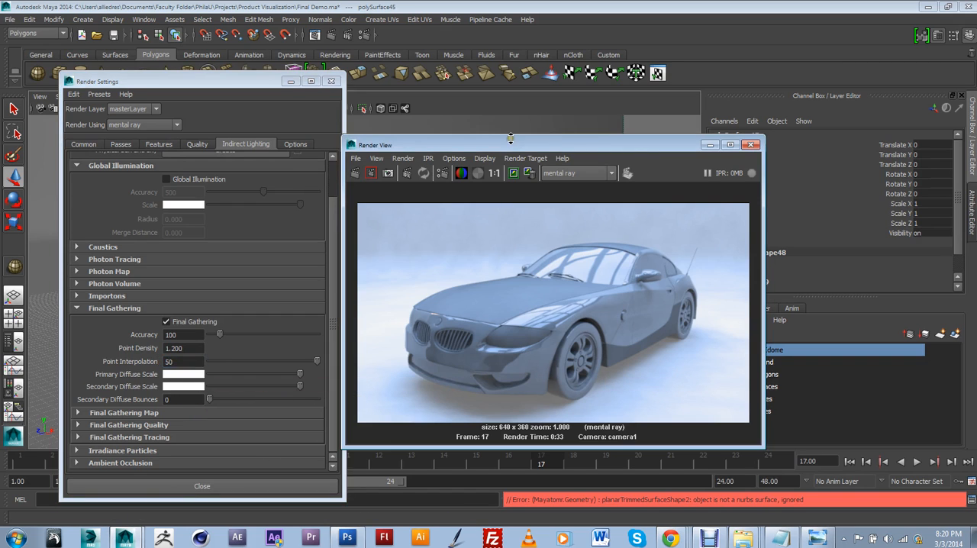
pyautogui.moveTo(510, 150); pyautogui.dragTo(537, 124)
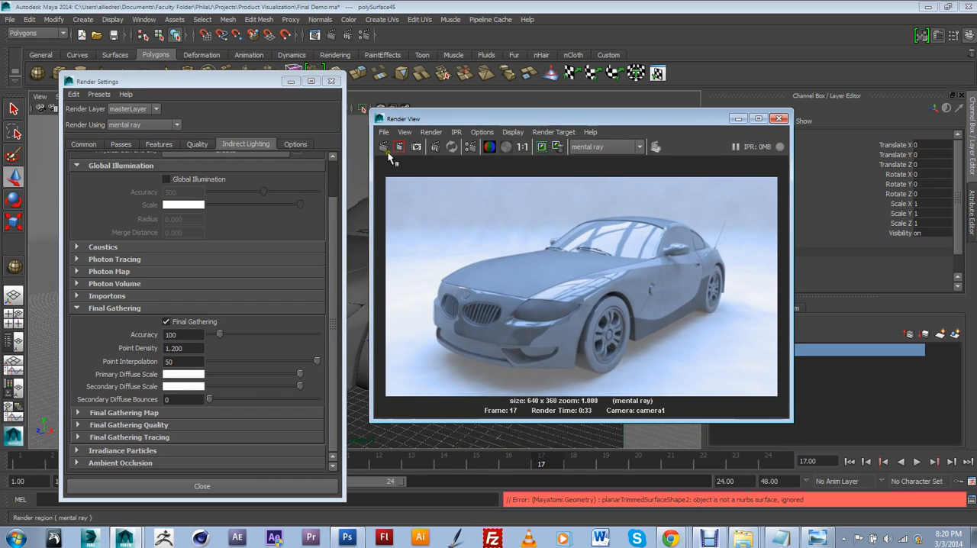
pyautogui.click(541, 145)
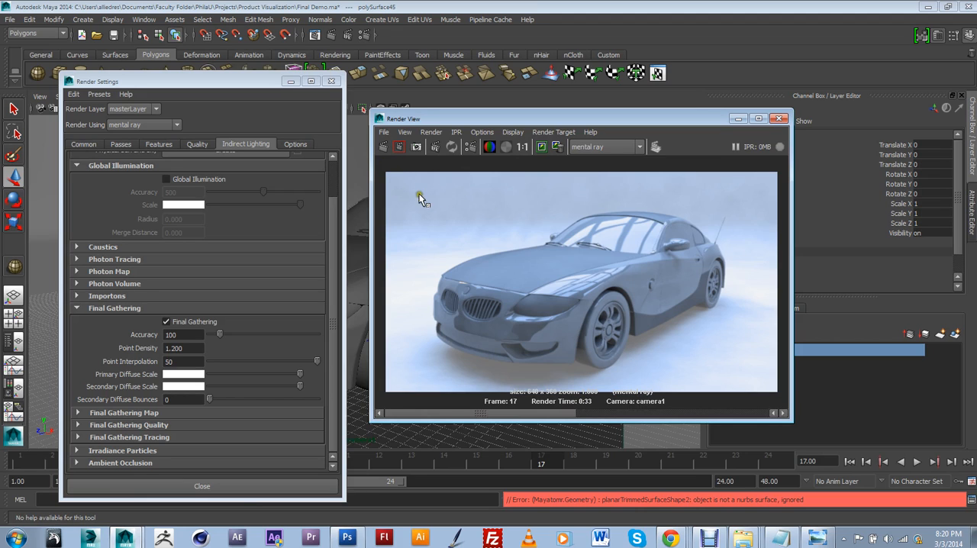
pyautogui.click(384, 148)
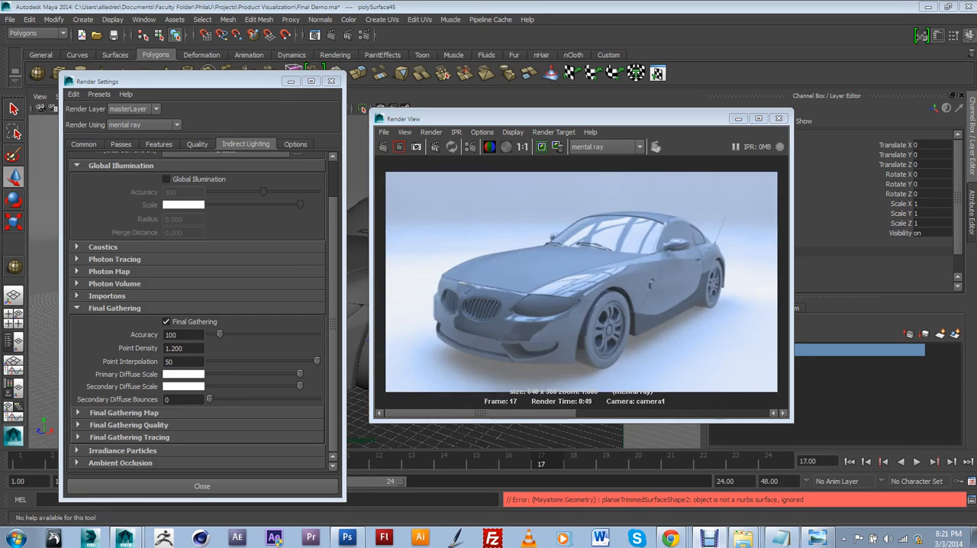
# Step: Compare the kept render with the new one, then close the Render View and Render Settings windows
pyautogui.click(550, 409)
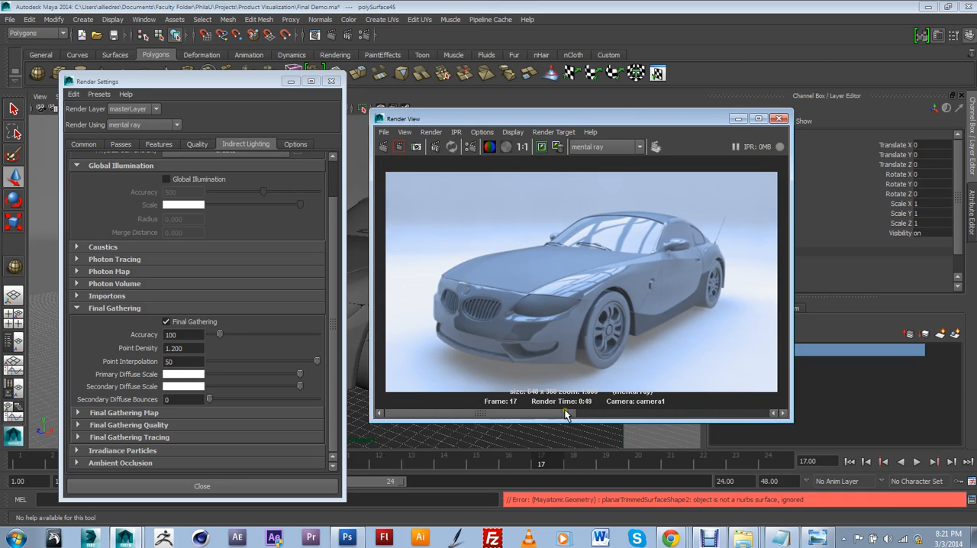
pyautogui.moveTo(566, 414)
pyautogui.mouseDown()
pyautogui.moveTo(687, 417)
pyautogui.moveTo(579, 412)
pyautogui.mouseUp()
pyautogui.moveTo(549, 410)
pyautogui.mouseDown()
pyautogui.moveTo(675, 410)
pyautogui.moveTo(553, 412)
pyautogui.moveTo(654, 402)
pyautogui.mouseUp()
pyautogui.moveTo(574, 412)
pyautogui.mouseDown()
pyautogui.moveTo(660, 403)
pyautogui.moveTo(567, 412)
pyautogui.moveTo(641, 402)
pyautogui.mouseUp()
pyautogui.moveTo(565, 413); pyautogui.dragTo(694, 412)
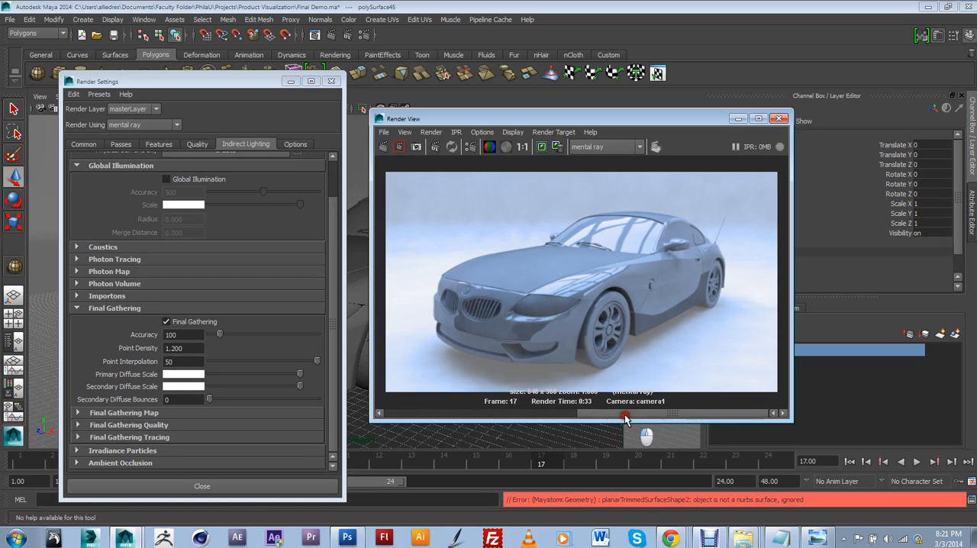
pyautogui.click(488, 416)
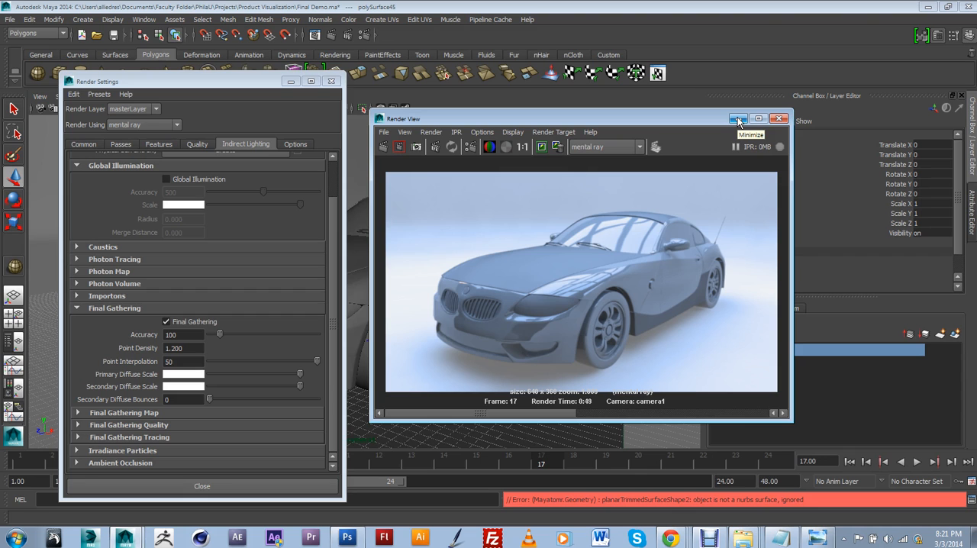
pyautogui.click(778, 118)
pyautogui.click(334, 82)
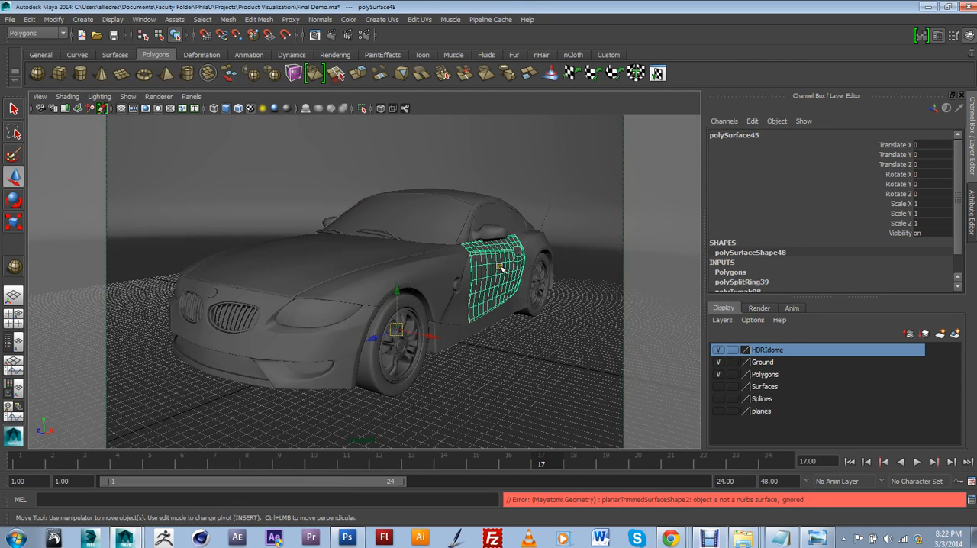
# Step: Return to the perspective view and select the HDRI dome around the car
pyautogui.press('space')
pyautogui.moveTo(498, 267); pyautogui.dragTo(457, 249)
pyautogui.scroll(-5, 495, 245)
pyautogui.click(511, 187)
pyautogui.scroll(-2, 490, 218)
pyautogui.scroll(7, 399, 240)
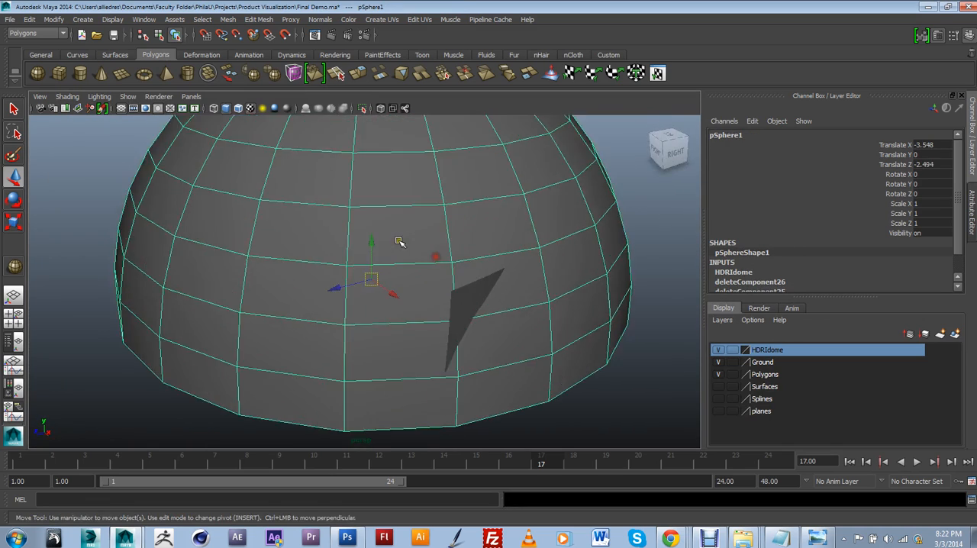
pyautogui.keyDown('alt'); pyautogui.moveTo(400, 238); pyautogui.dragTo(454, 226); pyautogui.keyUp('alt')
pyautogui.scroll(-8, 456, 222)
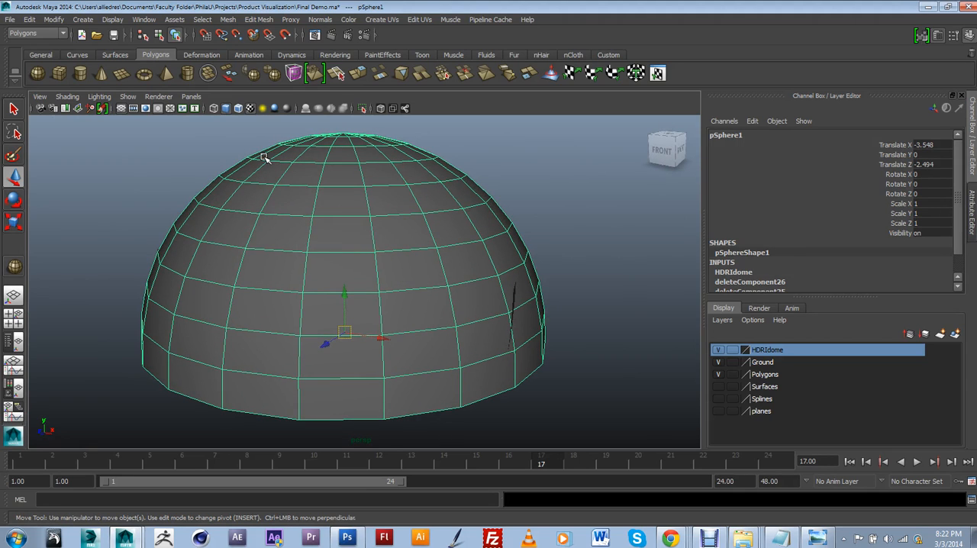
pyautogui.click(262, 108)
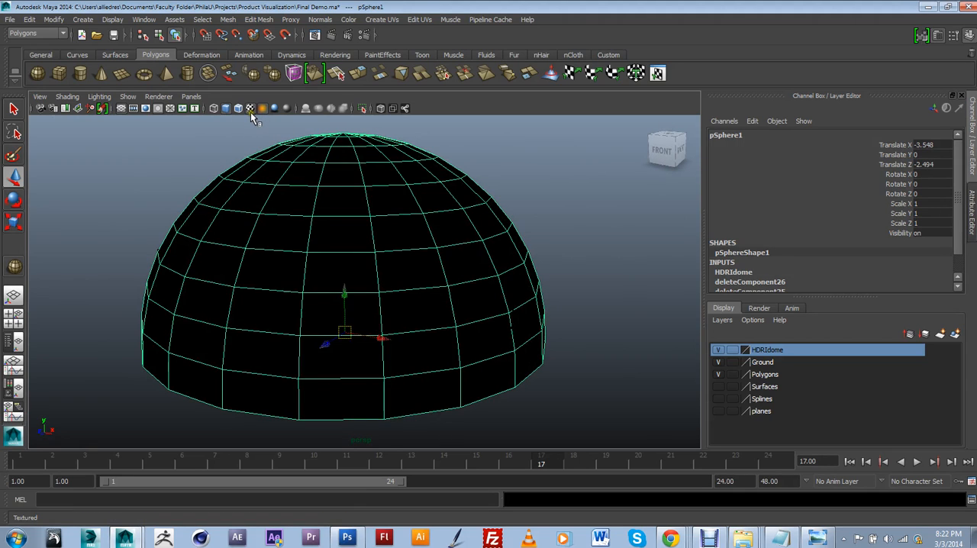
pyautogui.click(250, 109)
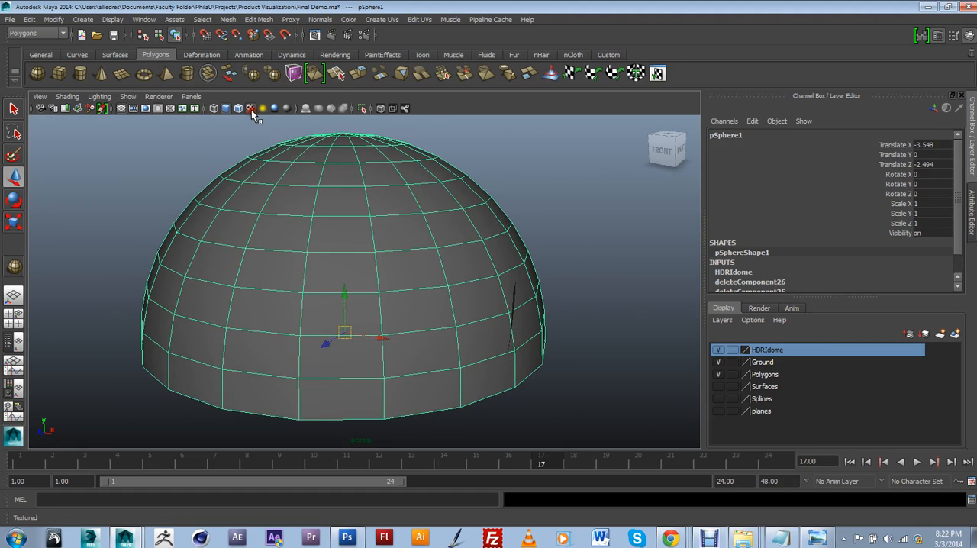
pyautogui.scroll(4, 392, 262)
pyautogui.click(157, 97)
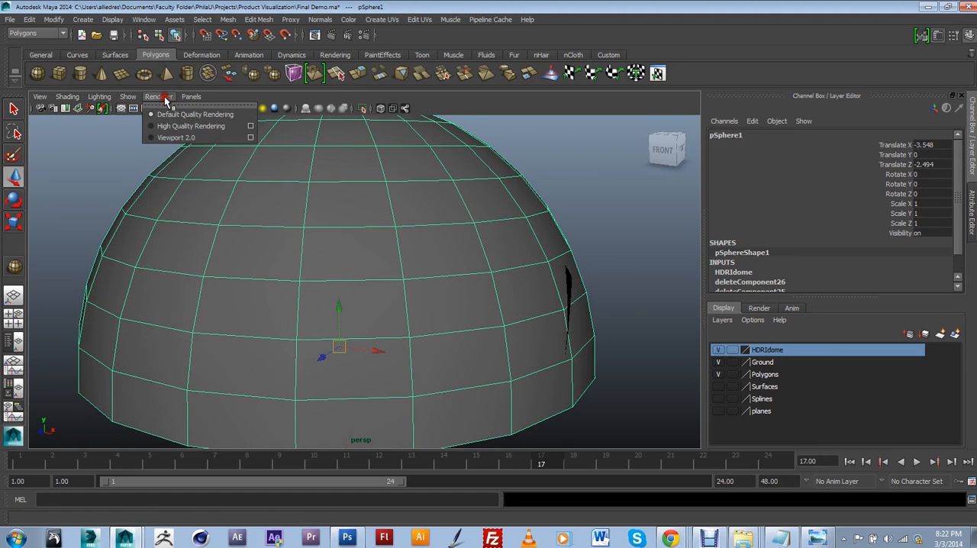
pyautogui.click(594, 215)
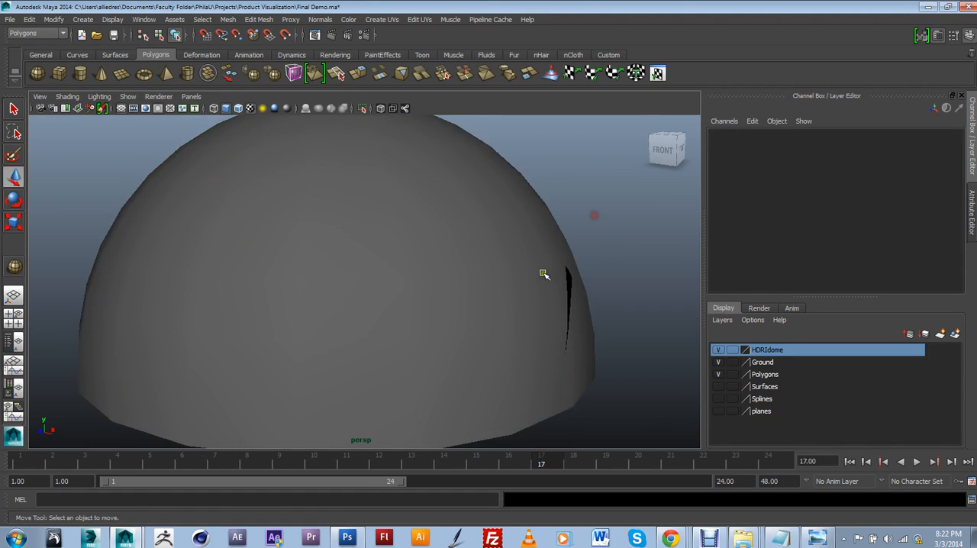
# Step: Select the HDRI dome and apply a Spherical Mapping UV projection to it
pyautogui.keyDown('alt'); pyautogui.moveTo(544, 274); pyautogui.dragTo(423, 271); pyautogui.keyUp('alt')
pyautogui.click(391, 226)
pyautogui.scroll(-3, 391, 227)
pyautogui.scroll(2, 414, 282)
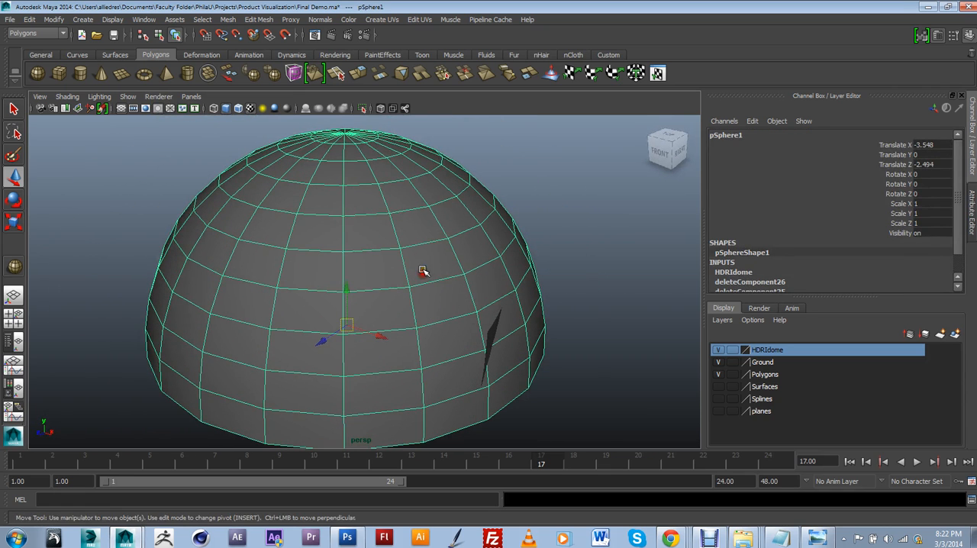
pyautogui.click(419, 20)
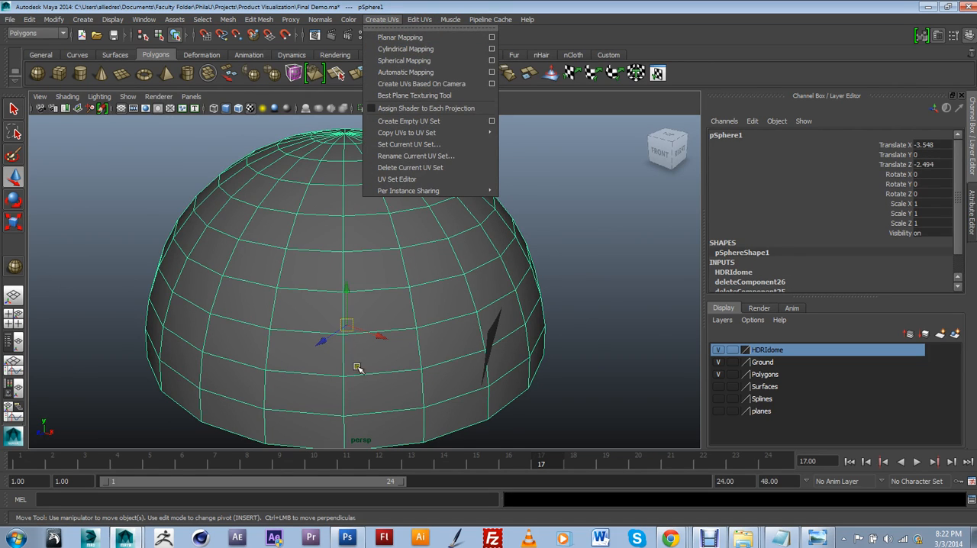
pyautogui.click(408, 61)
pyautogui.scroll(-5, 372, 254)
pyautogui.keyDown('alt'); pyautogui.moveTo(371, 254); pyautogui.dragTo(372, 287); pyautogui.keyUp('alt')
pyautogui.scroll(7, 372, 288)
pyautogui.scroll(-3, 372, 305)
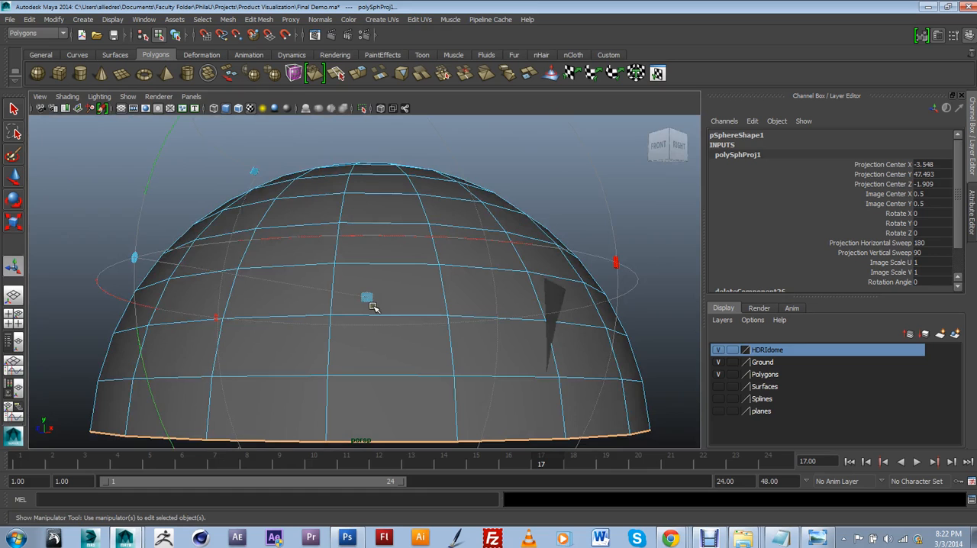
# Step: Look through camera1 again to frame the car for rendering
pyautogui.click(191, 97)
pyautogui.moveTo(271, 120)
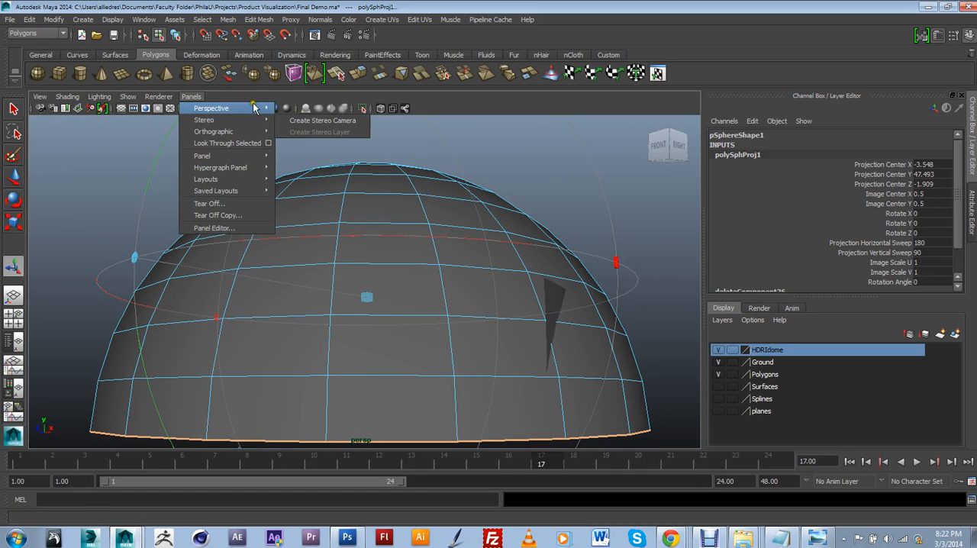
pyautogui.click(300, 108)
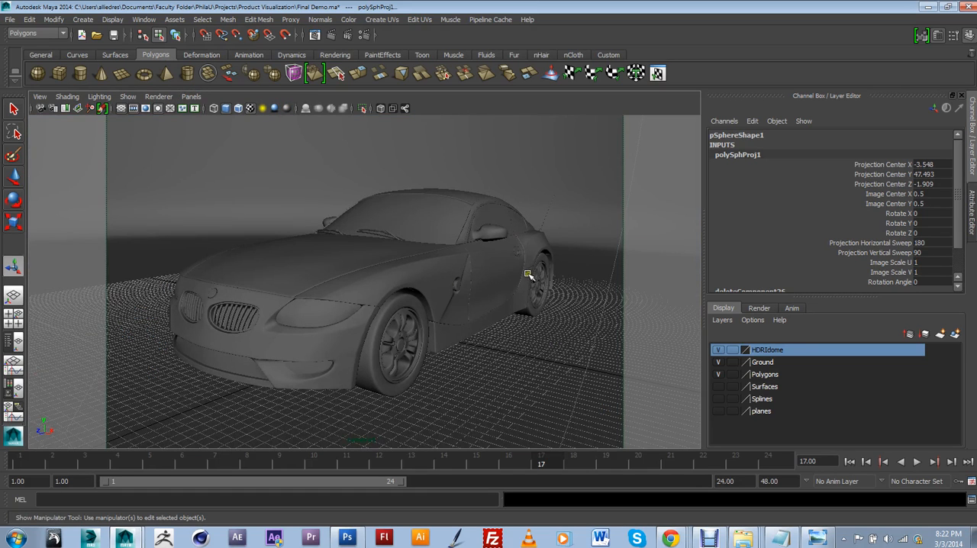
# Step: Open the Render View, keep the existing image and render the camera1 view again with mental ray
pyautogui.click(314, 35)
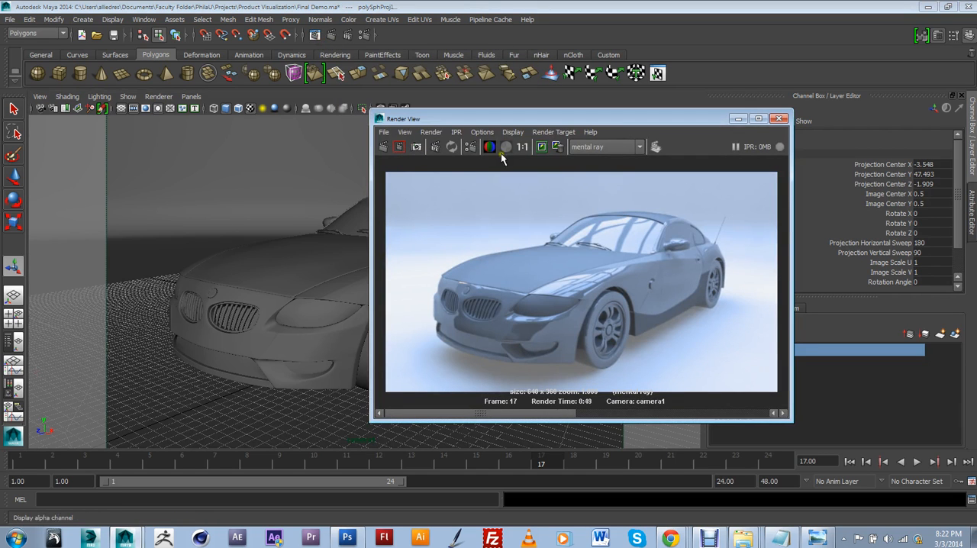
pyautogui.click(541, 147)
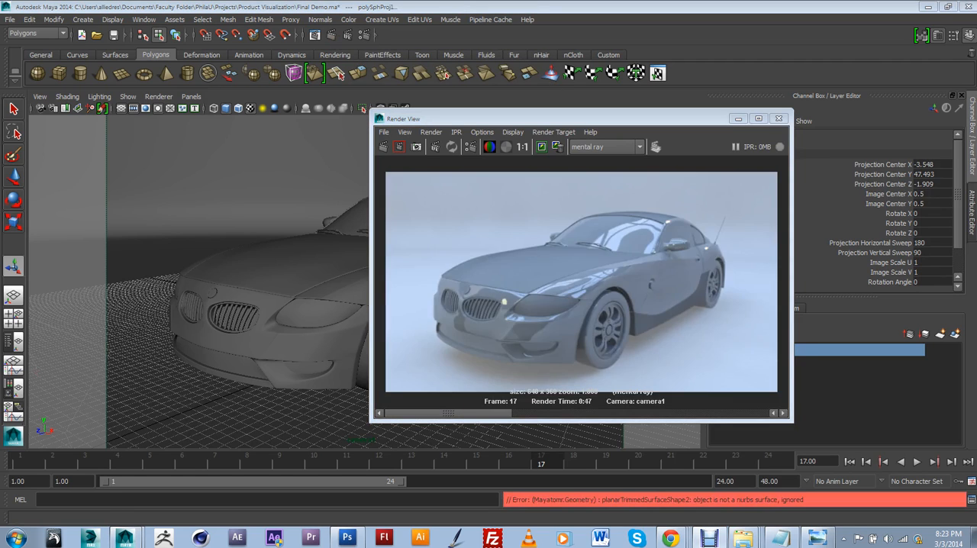
pyautogui.click(544, 379)
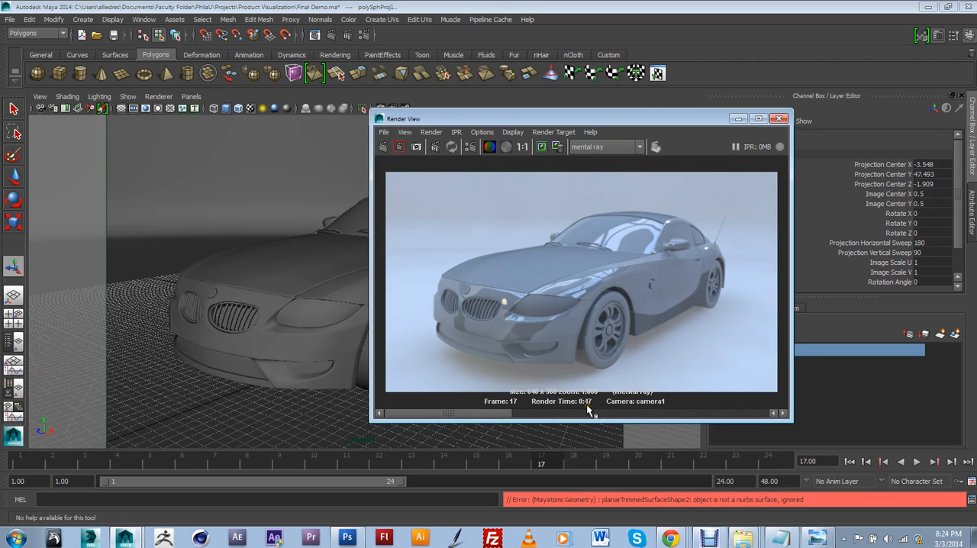
# Step: Compare the car reflections in the new and kept renders, then minimize the Render View
pyautogui.moveTo(500, 412)
pyautogui.mouseDown()
pyautogui.moveTo(582, 419)
pyautogui.moveTo(505, 415)
pyautogui.mouseUp()
pyautogui.moveTo(498, 412); pyautogui.dragTo(577, 413)
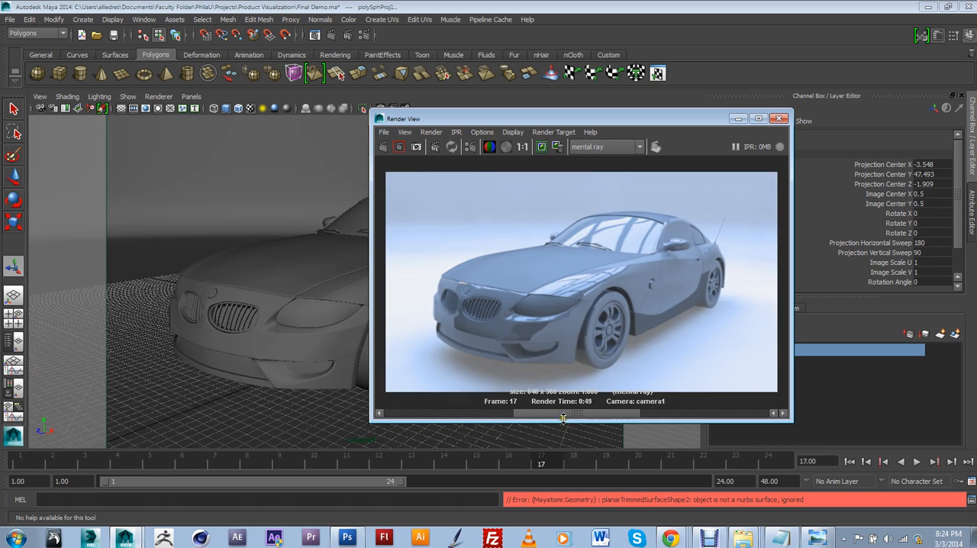
pyautogui.moveTo(549, 413); pyautogui.dragTo(488, 416)
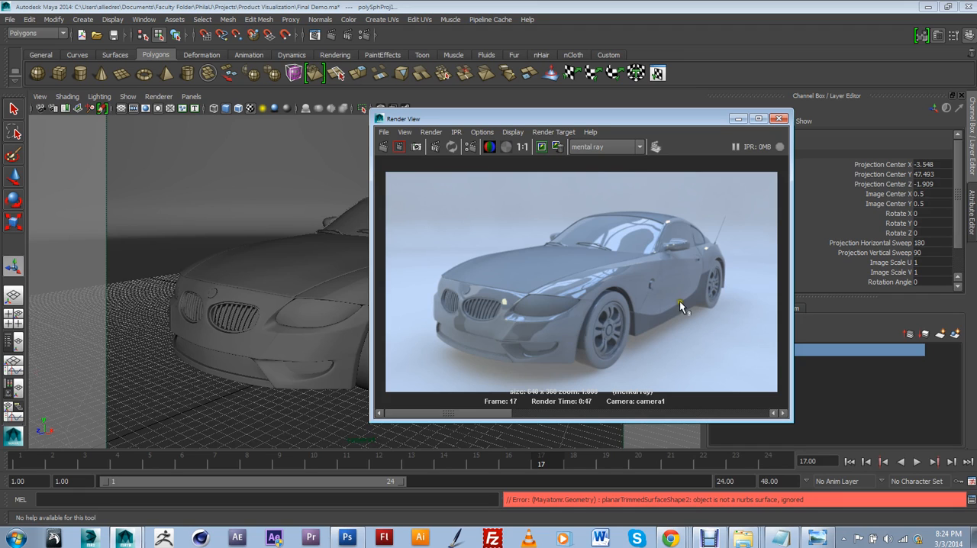
pyautogui.moveTo(500, 413); pyautogui.dragTo(578, 429)
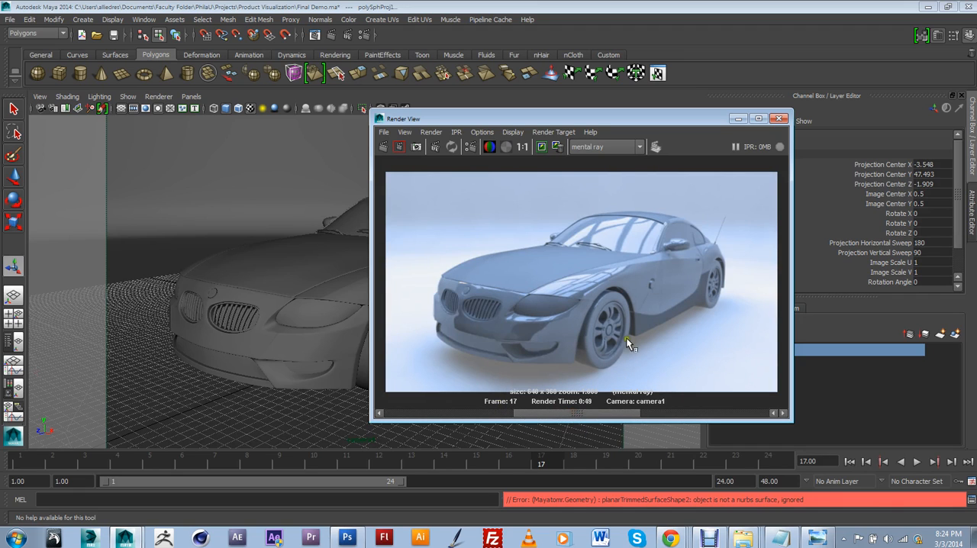
pyautogui.moveTo(603, 413); pyautogui.dragTo(500, 413)
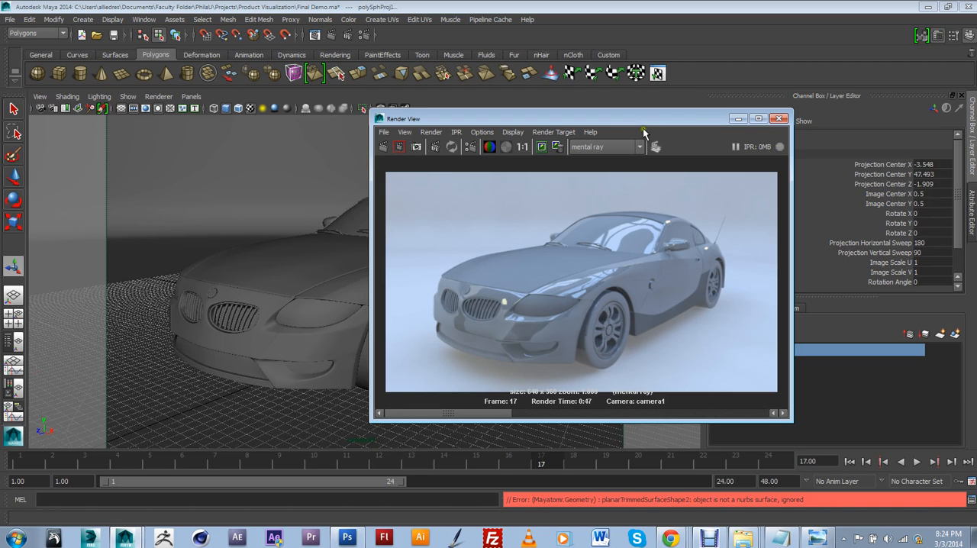
pyautogui.moveTo(636, 121); pyautogui.dragTo(577, 105)
pyautogui.click(465, 131)
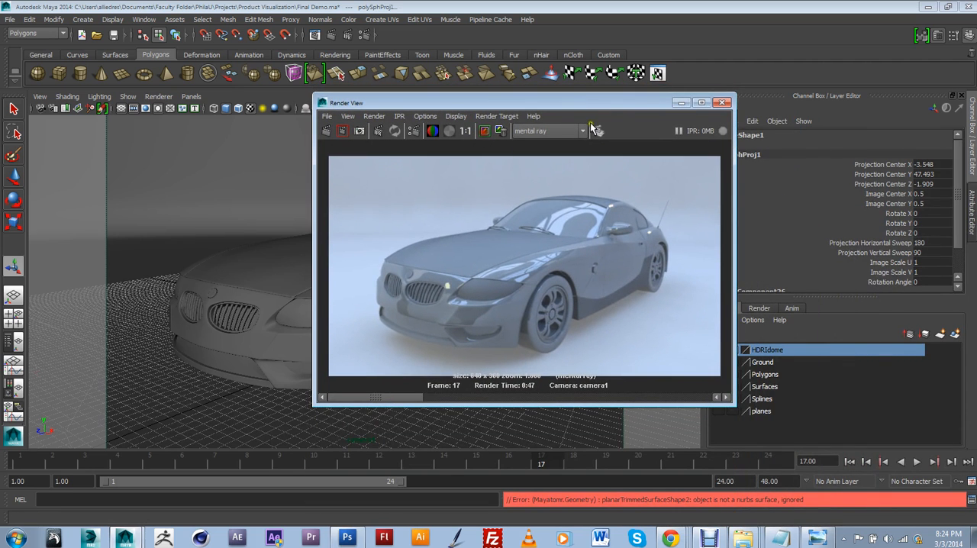
pyautogui.click(682, 103)
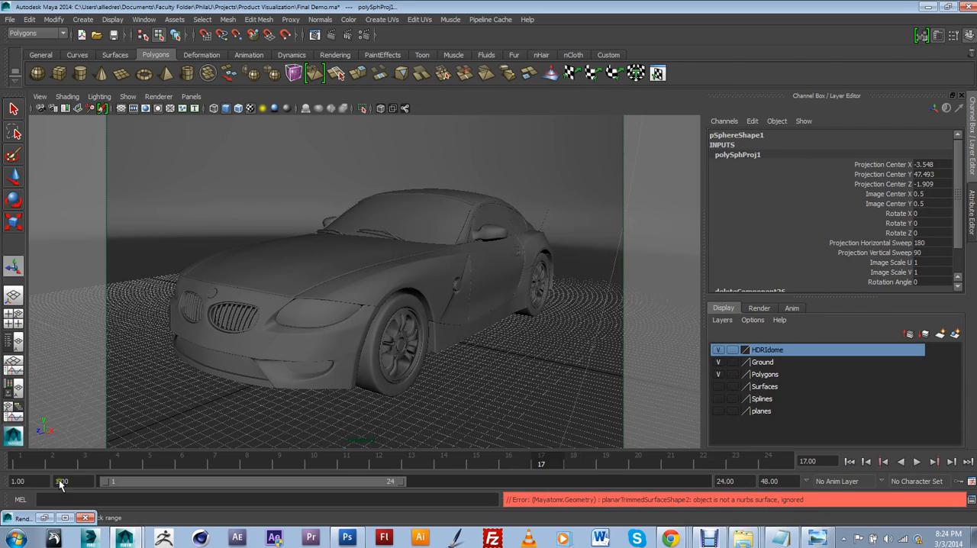
# Step: Open the Hypershade, list the mental ray nodes, and briefly recheck the latest render of the car
pyautogui.click(145, 19)
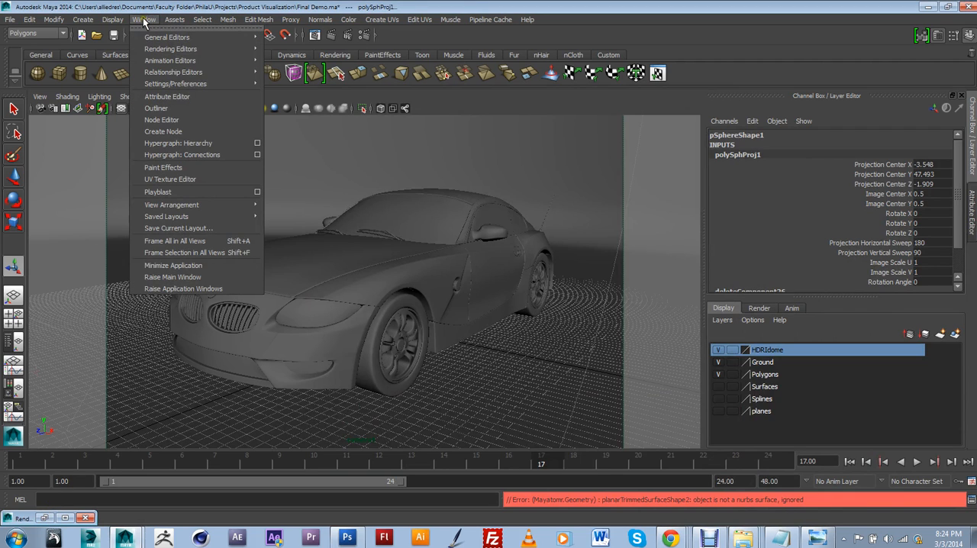
pyautogui.moveTo(168, 50)
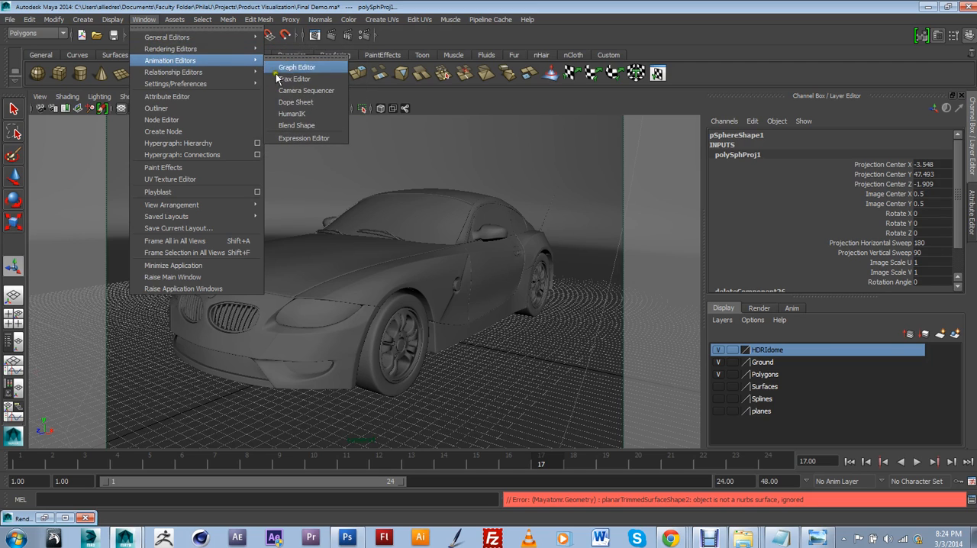
pyautogui.click(300, 80)
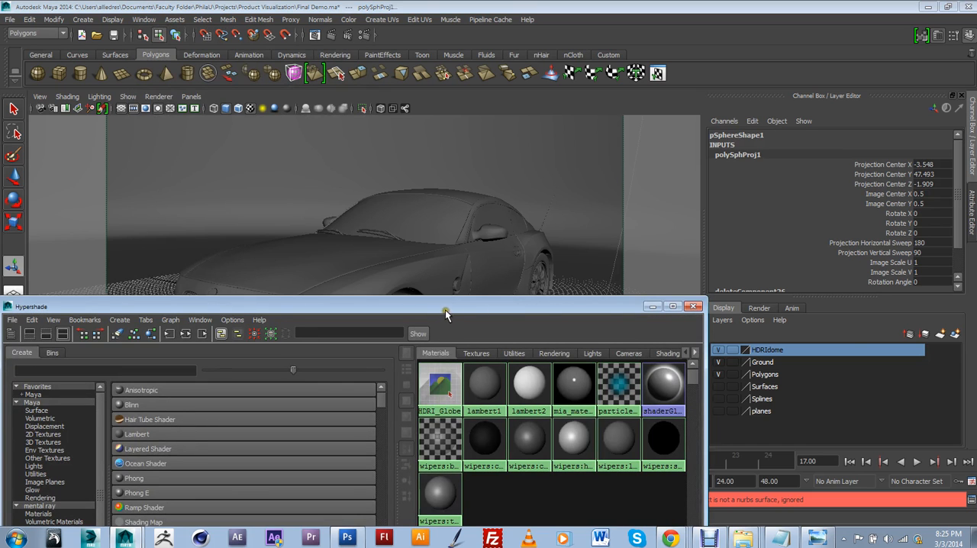
pyautogui.moveTo(140, 307); pyautogui.dragTo(537, 125)
pyautogui.click(451, 319)
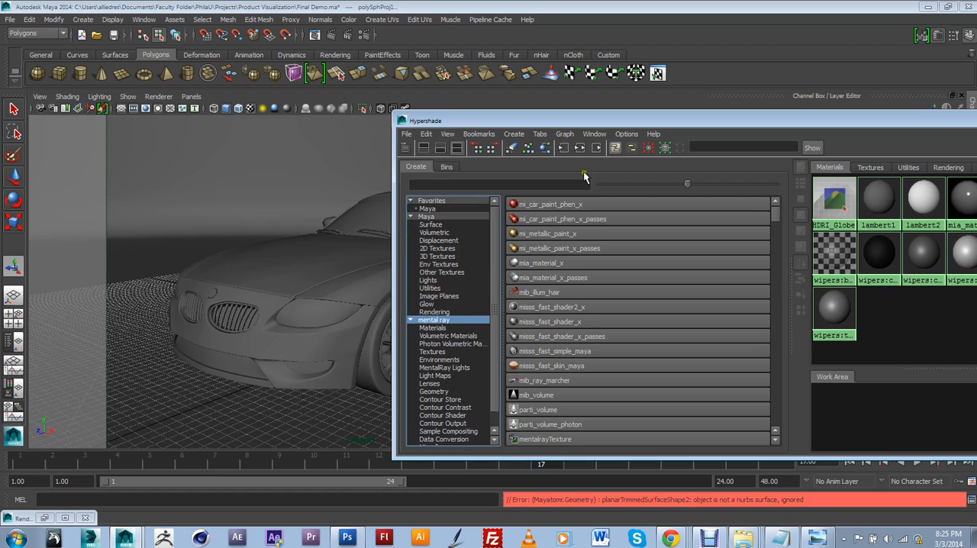
pyautogui.moveTo(600, 121); pyautogui.dragTo(634, 109)
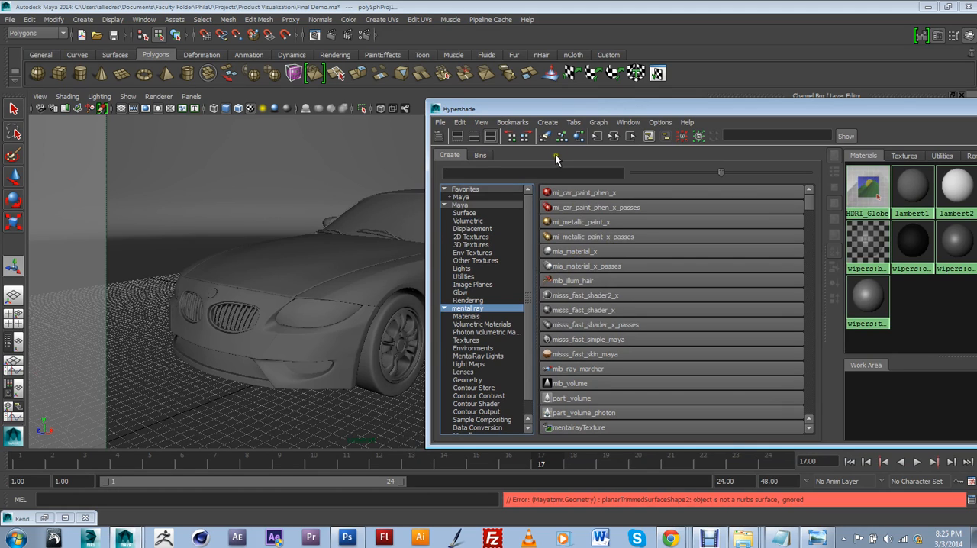
pyautogui.moveTo(535, 109); pyautogui.dragTo(576, 113)
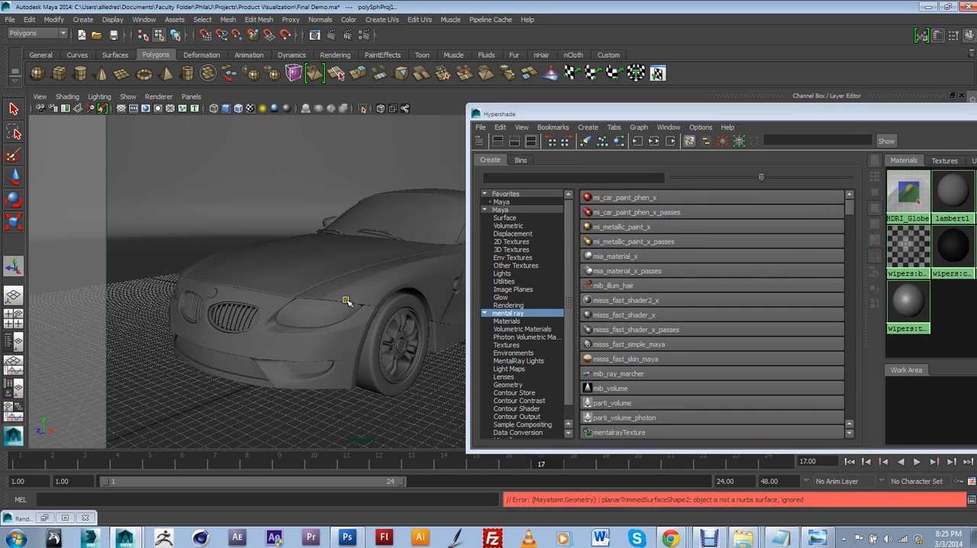
pyautogui.click(315, 34)
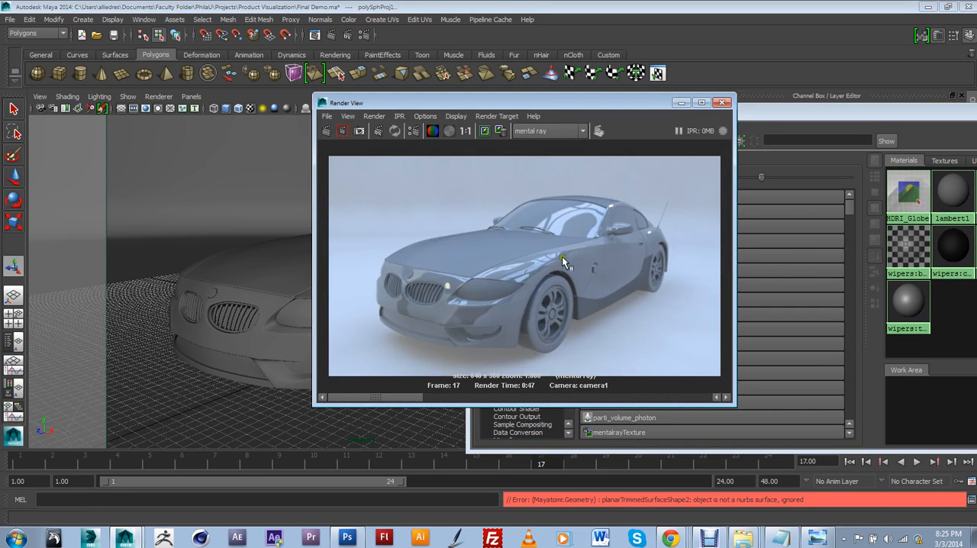
pyautogui.click(681, 102)
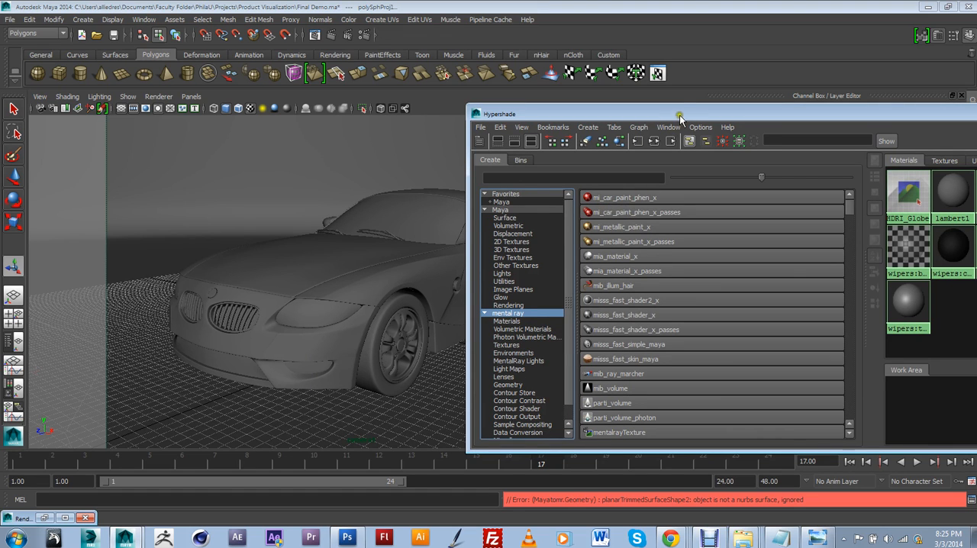
# Step: Create an mi_car_paint_phen_x material in the Hypershade and show its attributes
pyautogui.moveTo(676, 115); pyautogui.dragTo(601, 137)
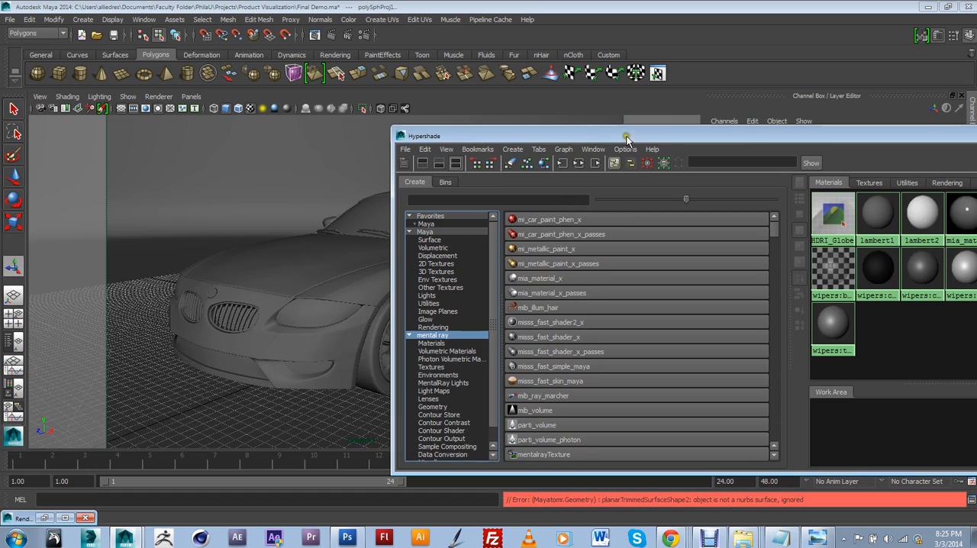
pyautogui.moveTo(627, 137); pyautogui.dragTo(363, 230)
pyautogui.click(566, 278)
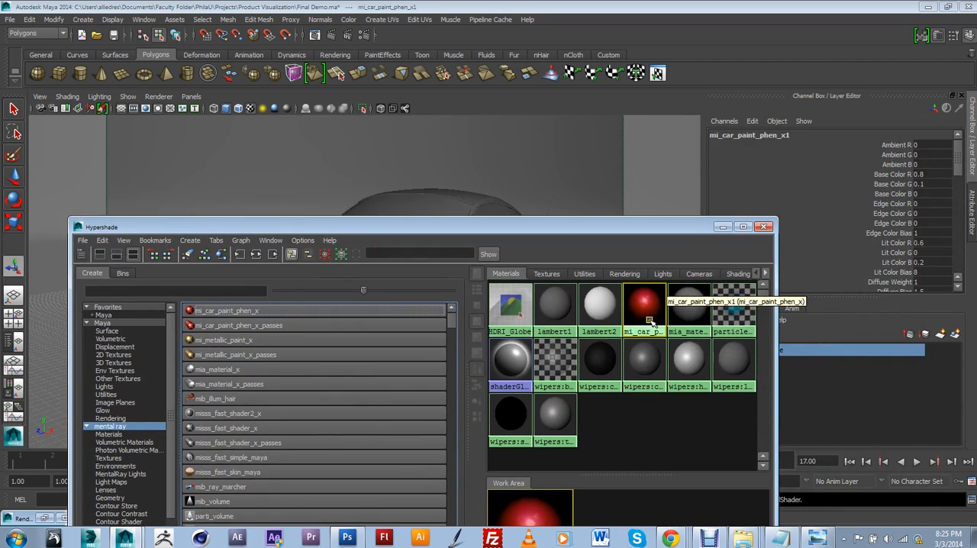
pyautogui.moveTo(604, 229); pyautogui.dragTo(550, 393)
pyautogui.doubleClick(616, 456)
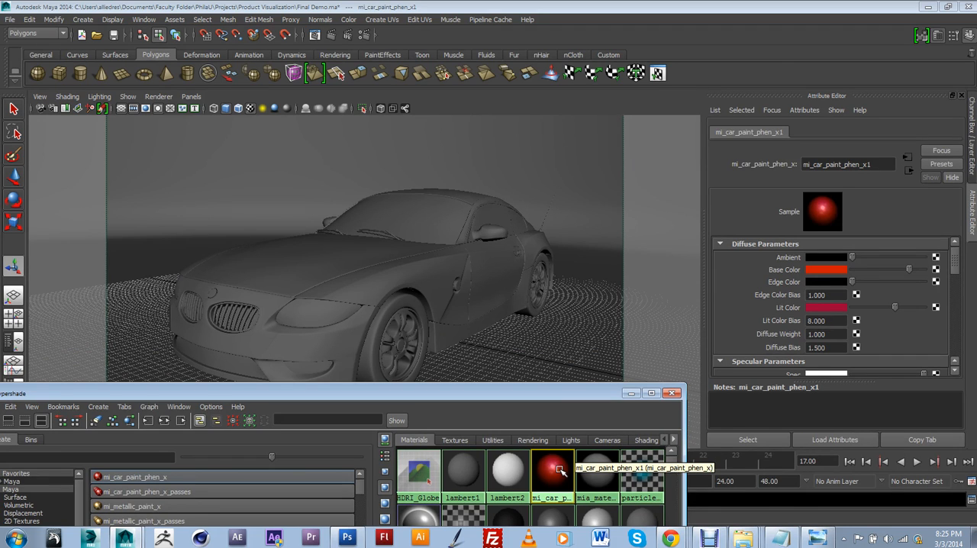
# Step: Switch to the perspective view, leave the dome's face selection mode, then select and frame the car's front fender
pyautogui.click(191, 96)
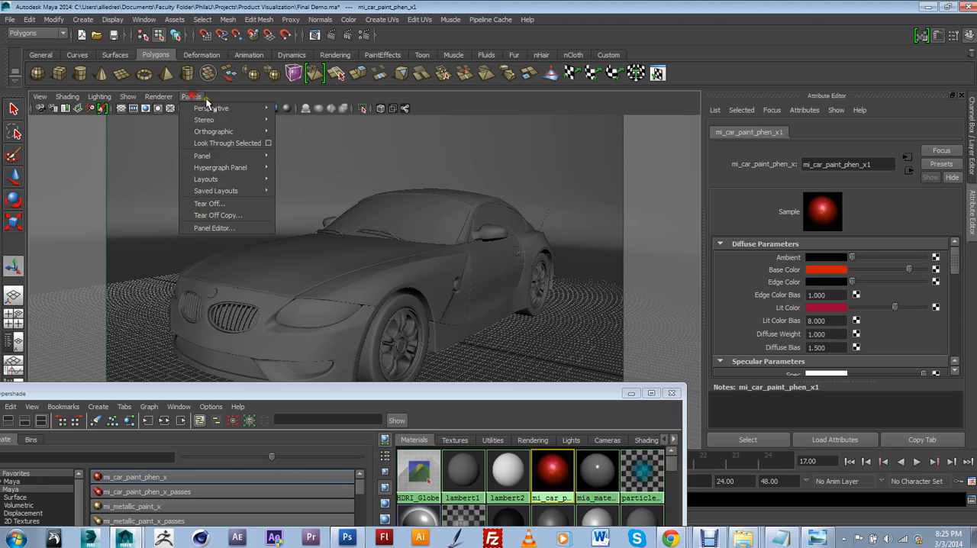
pyautogui.moveTo(247, 113)
pyautogui.click(296, 121)
pyautogui.scroll(5, 541, 267)
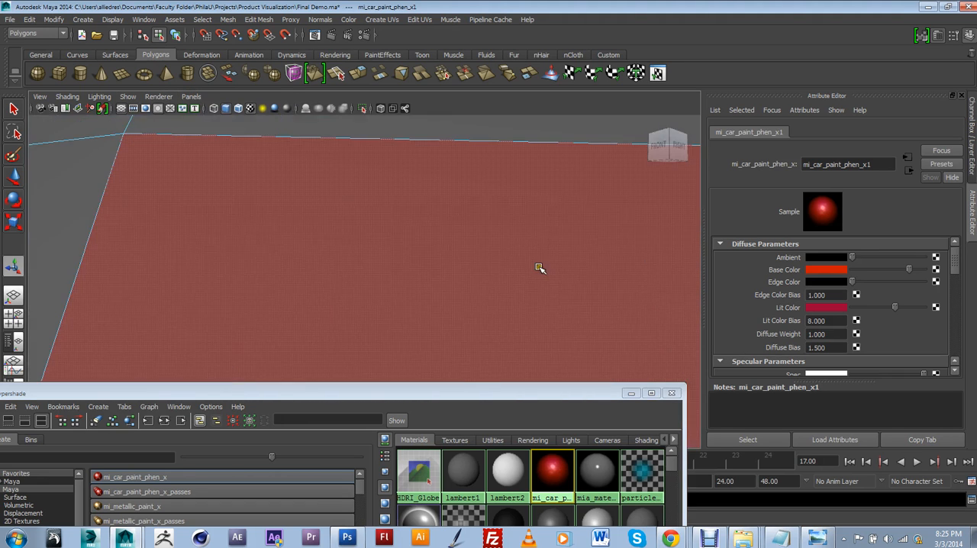
pyautogui.scroll(5, 509, 274)
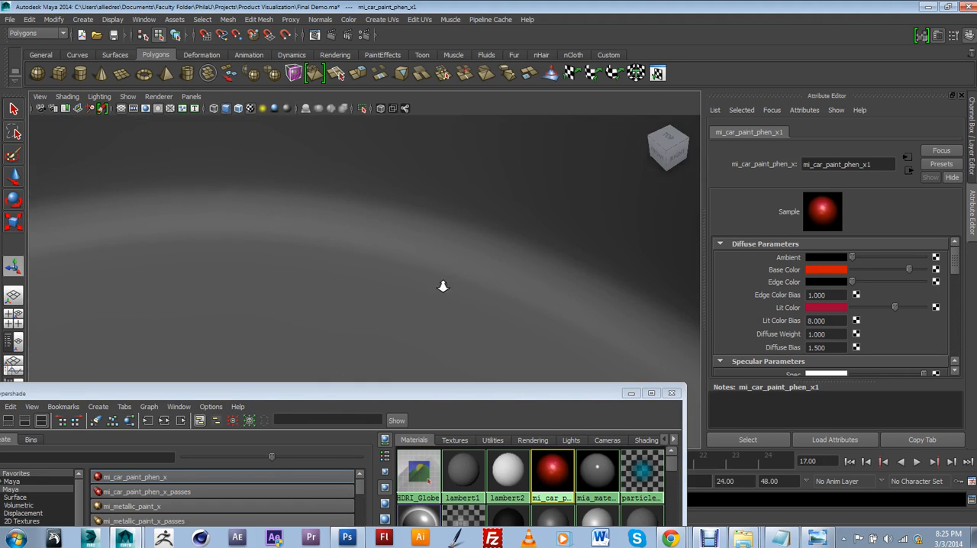
pyautogui.scroll(-10, 420, 166)
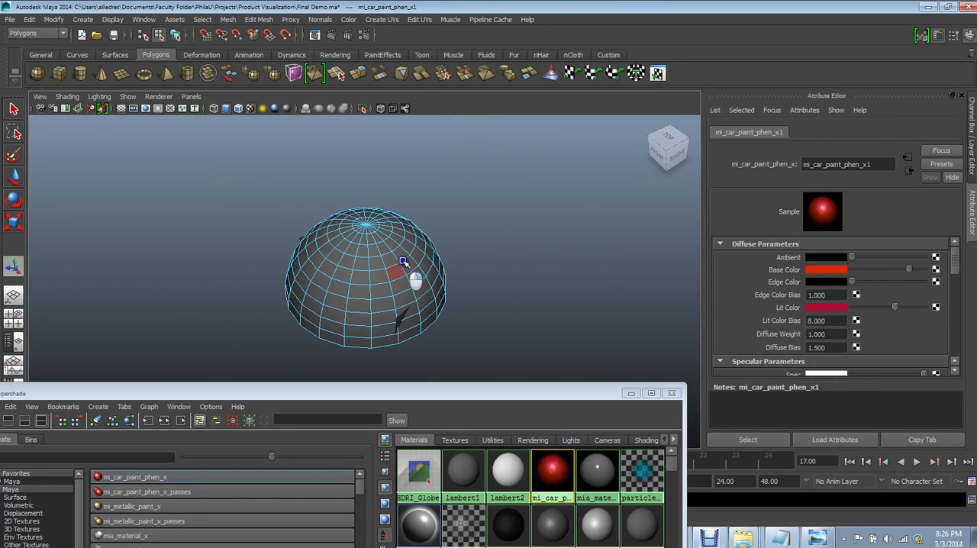
pyautogui.press('5')
pyautogui.scroll(8, 422, 252)
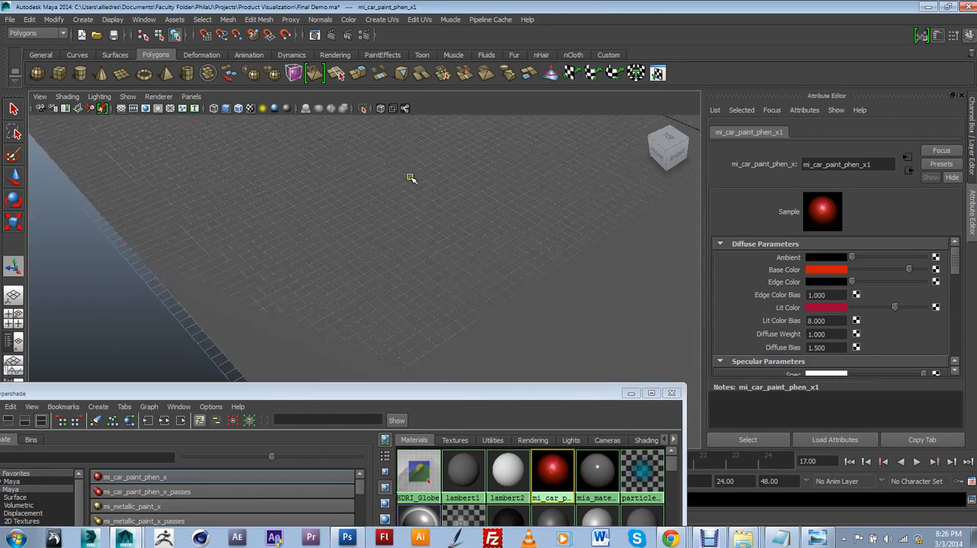
pyautogui.scroll(-10, 411, 177)
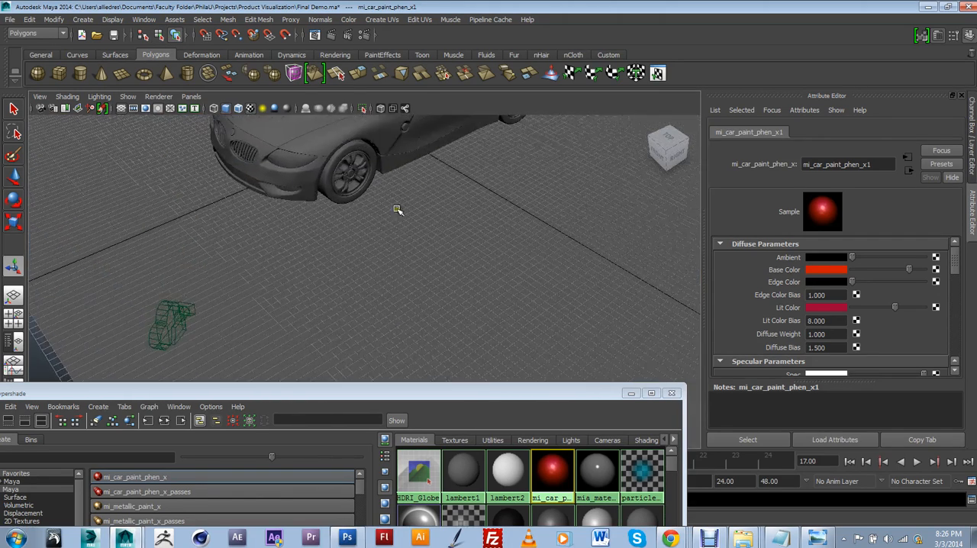
pyautogui.click(386, 144)
pyautogui.press('f')
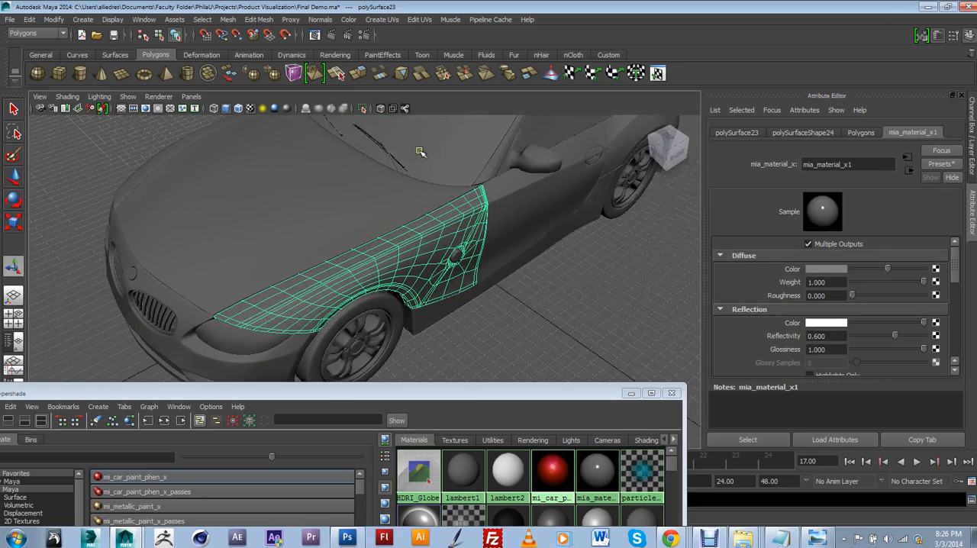
# Step: Add the hood, door, side skirt and rear quarter panel on the near side to the fender selection
pyautogui.keyDown('alt'); pyautogui.moveTo(481, 266); pyautogui.dragTo(429, 275); pyautogui.keyUp('alt')
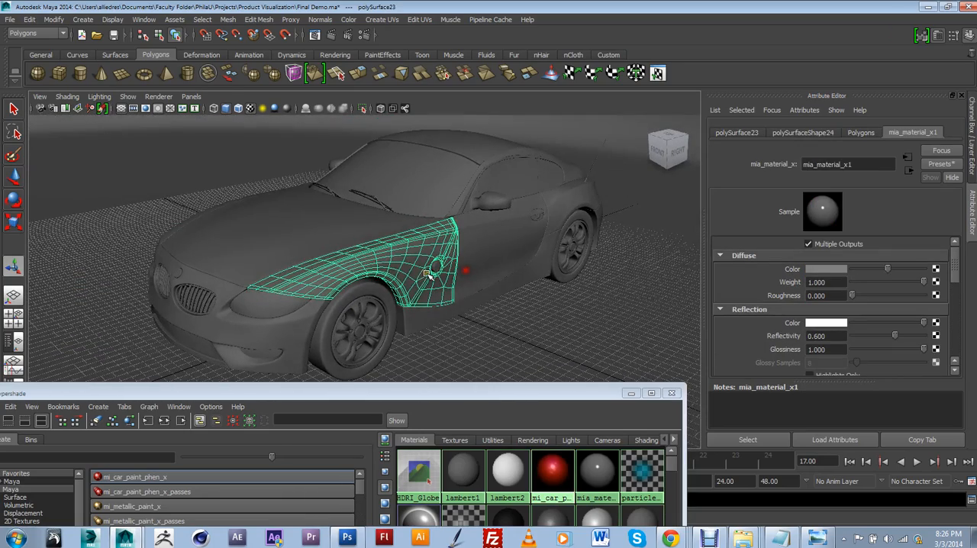
pyautogui.keyDown('shift'); pyautogui.click(363, 239); pyautogui.keyUp('shift')
pyautogui.keyDown('shift'); pyautogui.click(496, 276); pyautogui.keyUp('shift')
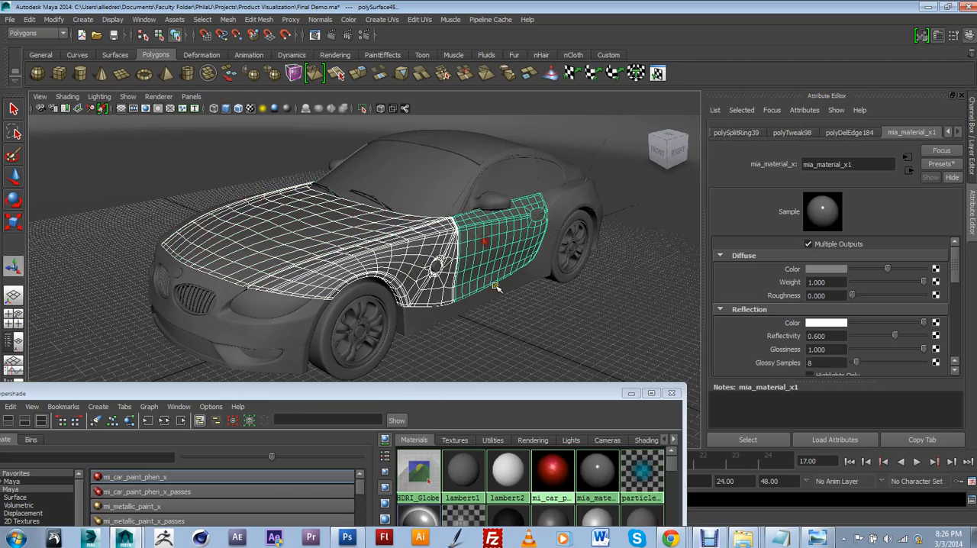
pyautogui.keyDown('shift'); pyautogui.click(507, 284); pyautogui.keyUp('shift')
pyautogui.keyDown('shift'); pyautogui.click(559, 215); pyautogui.keyUp('shift')
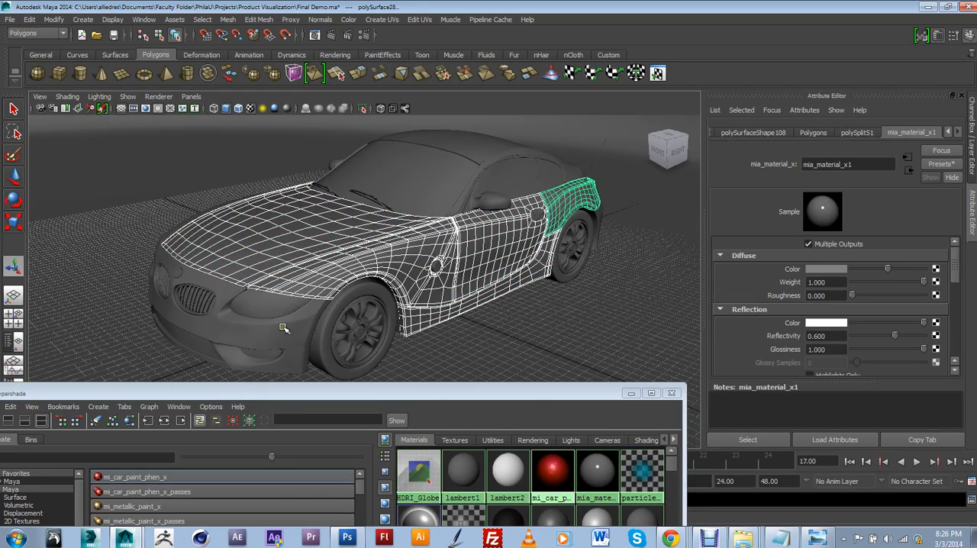
# Step: Add the front bumper and the opposite side's fender, door and side skirt to the selection
pyautogui.keyDown('shift'); pyautogui.click(269, 305); pyautogui.keyUp('shift')
pyautogui.keyDown('alt'); pyautogui.moveTo(237, 299); pyautogui.dragTo(363, 278); pyautogui.keyUp('alt')
pyautogui.keyDown('shift'); pyautogui.click(278, 276); pyautogui.keyUp('shift')
pyautogui.keyDown('alt'); pyautogui.moveTo(279, 276); pyautogui.dragTo(290, 286); pyautogui.keyUp('alt')
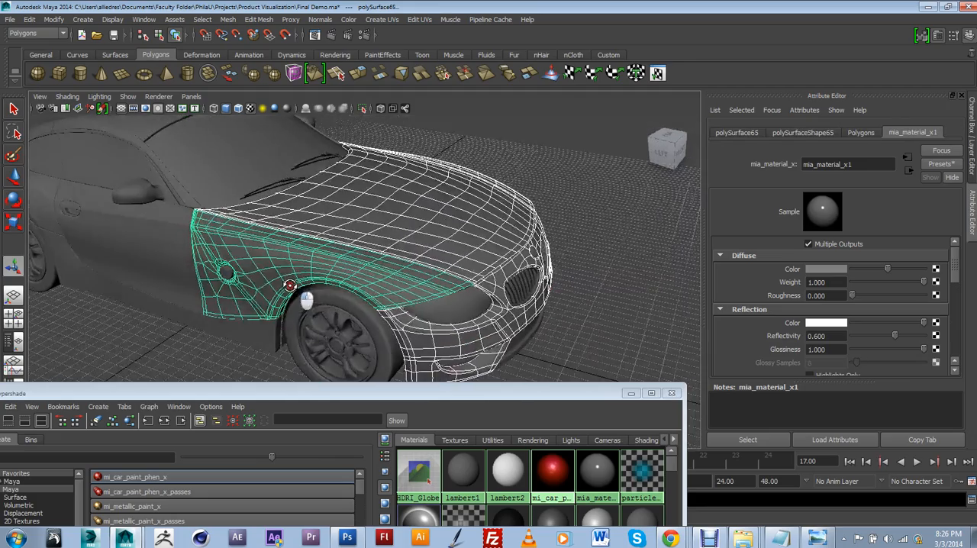
pyautogui.keyDown('shift'); pyautogui.click(178, 268); pyautogui.keyUp('shift')
pyautogui.keyDown('shift'); pyautogui.click(157, 309); pyautogui.keyUp('shift')
pyautogui.keyDown('alt'); pyautogui.moveTo(157, 308); pyautogui.dragTo(248, 291); pyautogui.keyUp('alt')
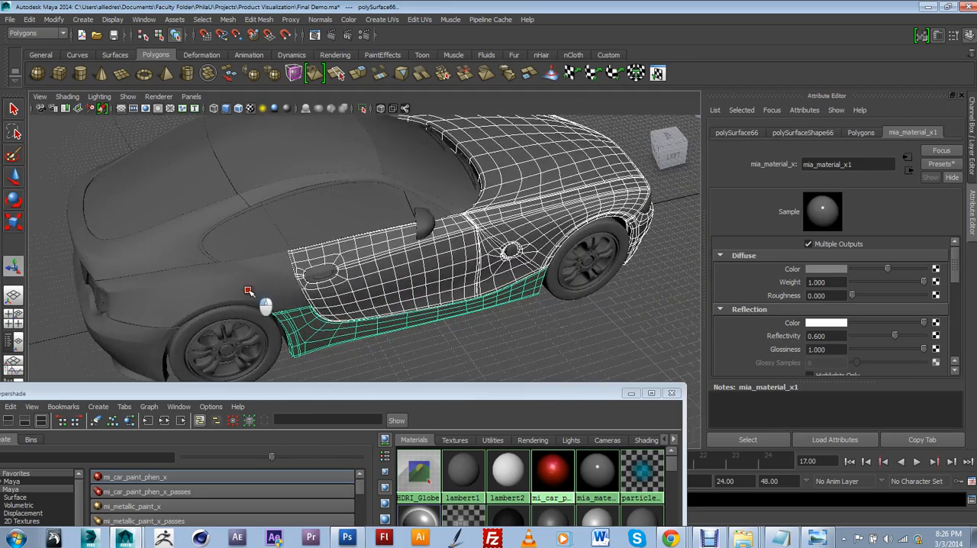
# Step: Add the opposite rear quarter panel, the remaining rear body panels and the front bumper's lower lip to the selection
pyautogui.keyDown('shift'); pyautogui.click(248, 290); pyautogui.keyUp('shift')
pyautogui.keyDown('shift'); pyautogui.click(167, 236); pyautogui.keyUp('shift')
pyautogui.keyDown('shift'); pyautogui.click(268, 193); pyautogui.keyUp('shift')
pyautogui.keyDown('alt'); pyautogui.moveTo(392, 186); pyautogui.dragTo(353, 266); pyautogui.keyUp('alt')
pyautogui.keyDown('shift'); pyautogui.click(352, 265); pyautogui.keyUp('shift')
pyautogui.keyDown('alt'); pyautogui.moveTo(472, 261); pyautogui.dragTo(252, 321); pyautogui.keyUp('alt')
pyautogui.click(397, 200)
pyautogui.click(370, 197)
pyautogui.click(365, 178)
pyautogui.click(252, 318)
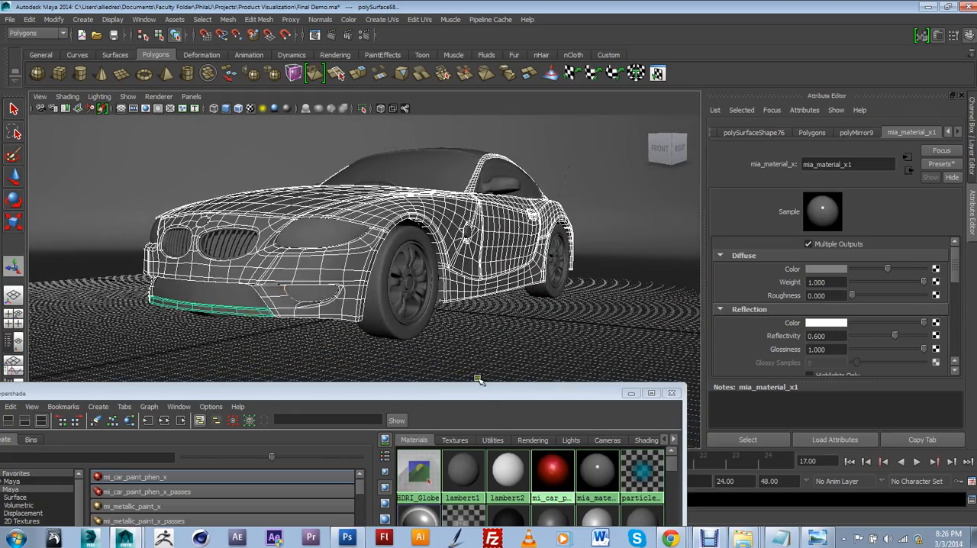
# Step: Assign the mi_car_paint_phen_x material to the selected body panels, then select the side skirt to check its material
pyautogui.moveTo(488, 393); pyautogui.dragTo(529, 287)
pyautogui.moveTo(592, 362); pyautogui.dragTo(593, 335, button='right')
pyautogui.moveTo(562, 288); pyautogui.dragTo(545, 385)
pyautogui.click(589, 252)
pyautogui.keyDown('alt'); pyautogui.moveTo(526, 249); pyautogui.dragTo(478, 267); pyautogui.keyUp('alt')
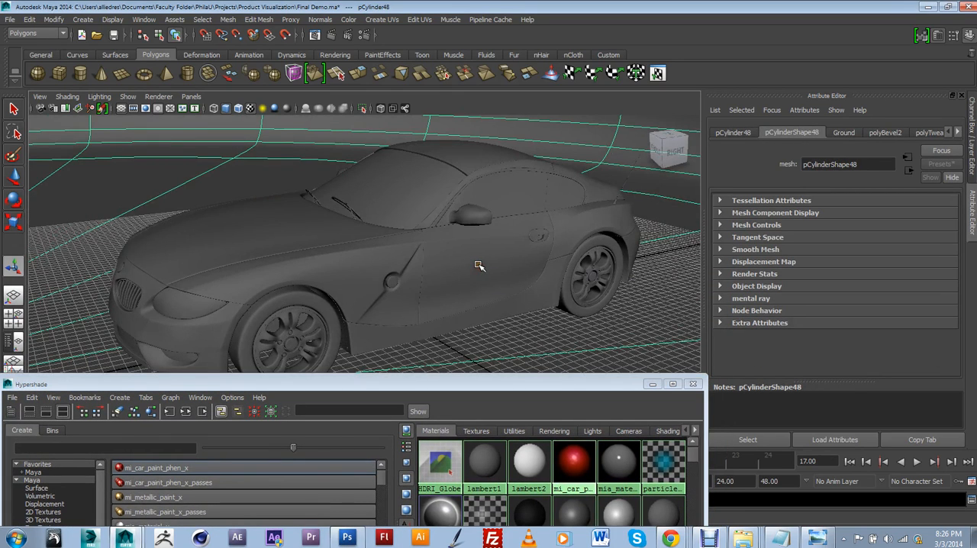
pyautogui.click(551, 306)
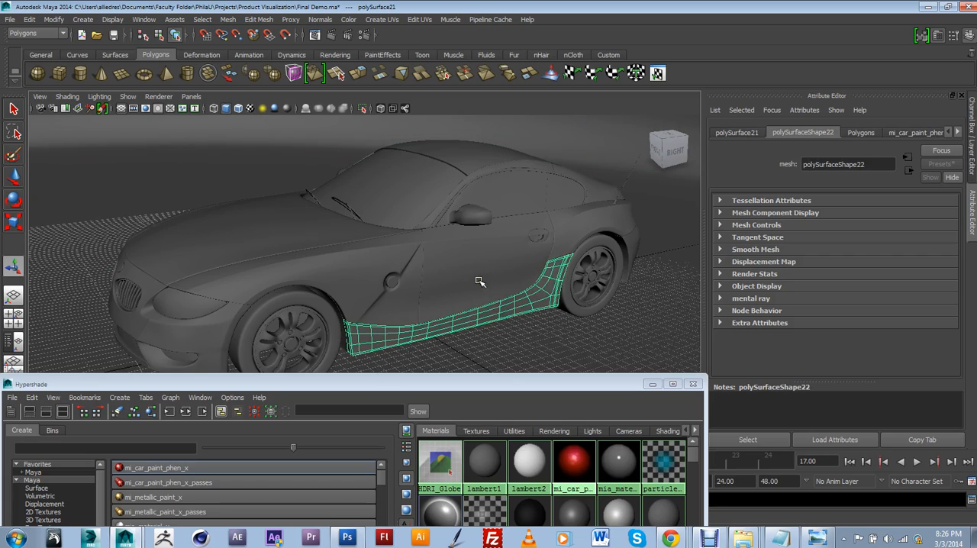
# Step: Close the Hypershade and switch the viewport to look through camera1
pyautogui.keyDown('alt'); pyautogui.moveTo(476, 286); pyautogui.dragTo(474, 264); pyautogui.keyUp('alt')
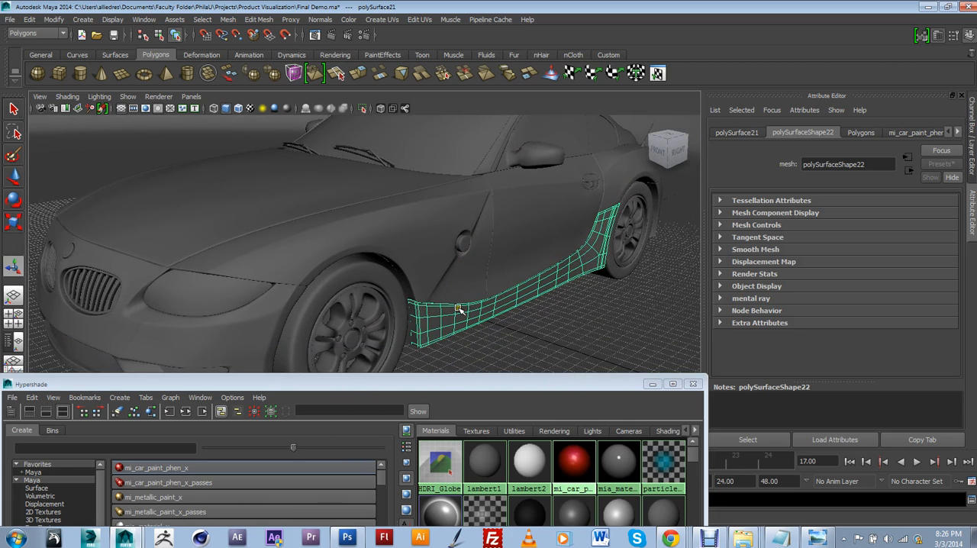
pyautogui.keyDown('alt'); pyautogui.moveTo(477, 313); pyautogui.dragTo(457, 275); pyautogui.keyUp('alt')
pyautogui.keyDown('alt'); pyautogui.moveTo(359, 267); pyautogui.dragTo(402, 292); pyautogui.keyUp('alt')
pyautogui.click(692, 383)
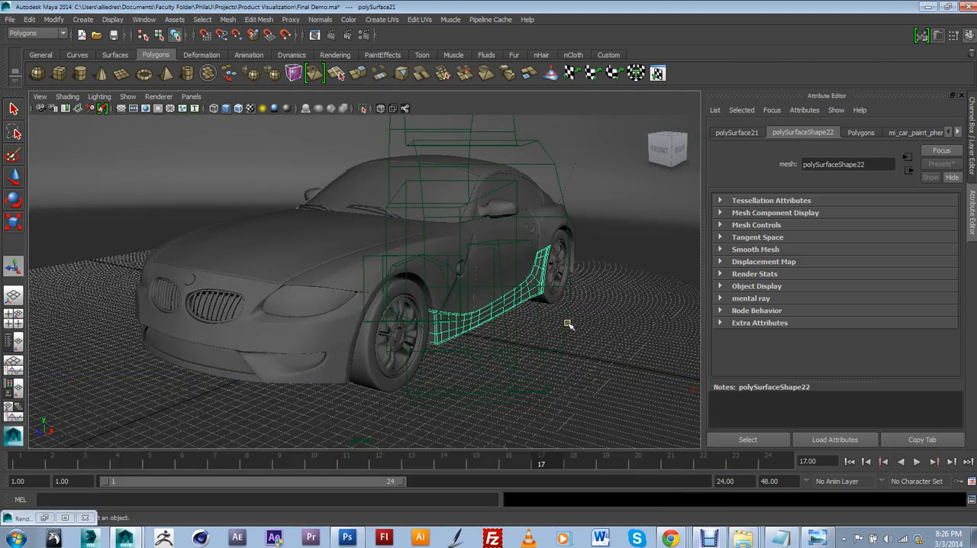
pyautogui.keyDown('alt'); pyautogui.moveTo(567, 323); pyautogui.dragTo(507, 337); pyautogui.keyUp('alt')
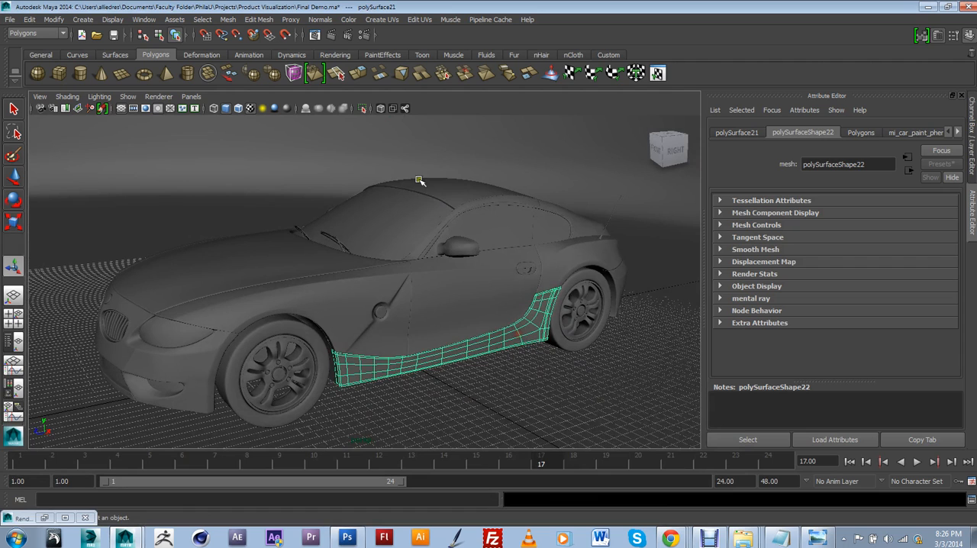
pyautogui.click(191, 97)
pyautogui.moveTo(218, 108)
pyautogui.click(312, 108)
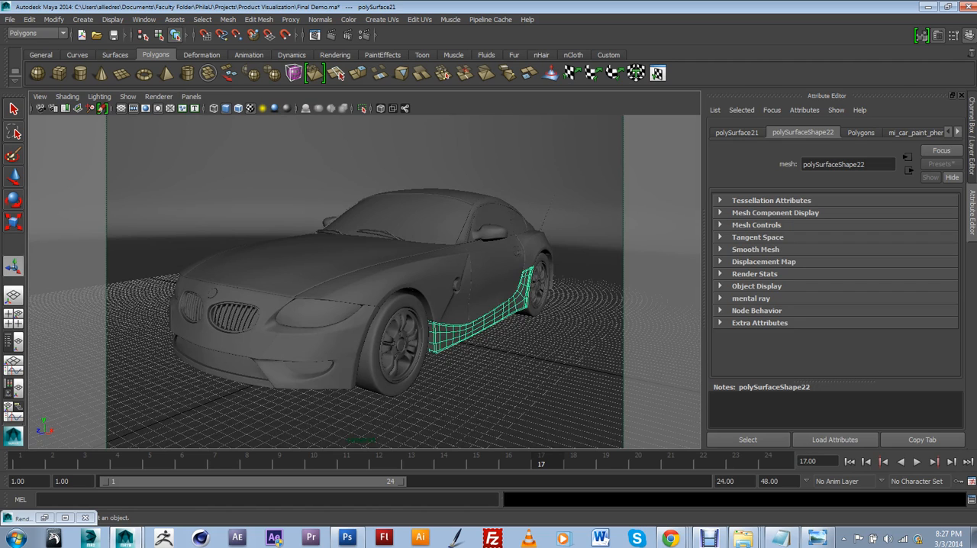
# Step: Render the camera1 view with mental ray and move the Render View window clear of the material attributes
pyautogui.click(331, 37)
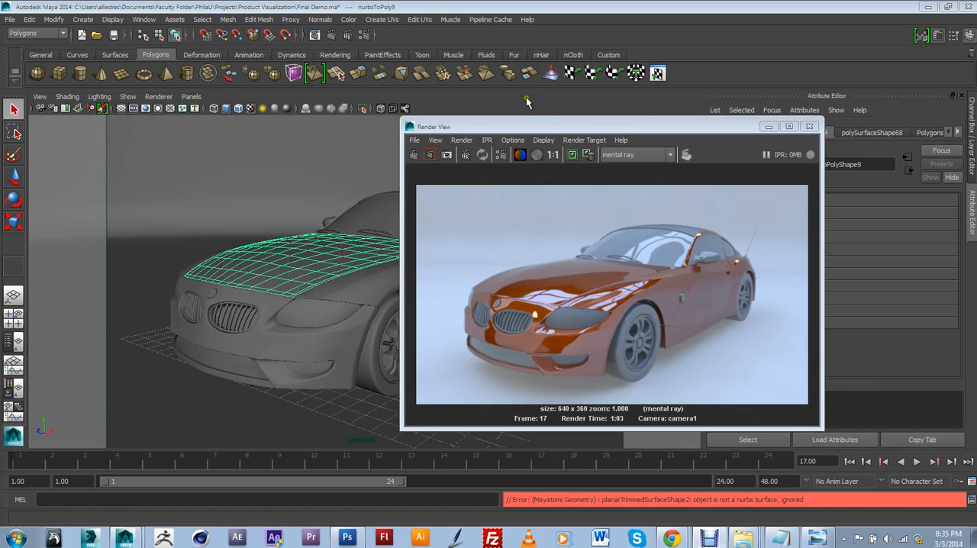
pyautogui.moveTo(543, 120); pyautogui.dragTo(360, 114)
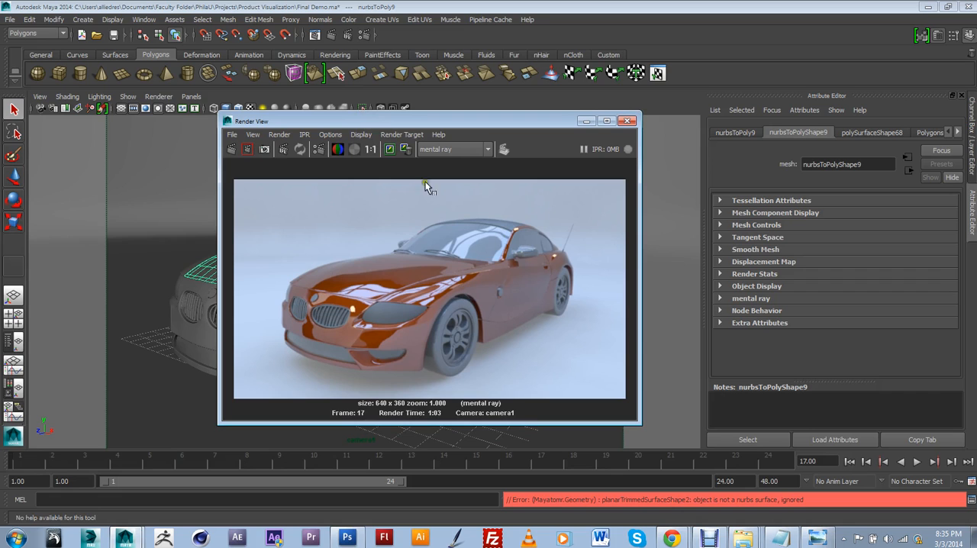
pyautogui.moveTo(431, 128); pyautogui.dragTo(417, 127)
# Step: Open the Hypershade and select the mi_car_paint_phen_x1 material, keeping the rendered car partly uncovered
pyautogui.click(144, 19)
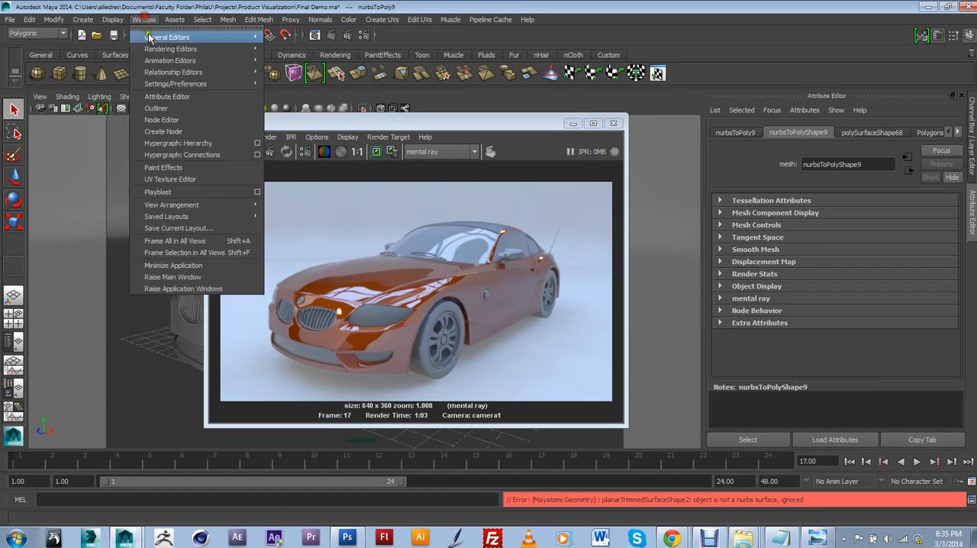
pyautogui.moveTo(171, 51)
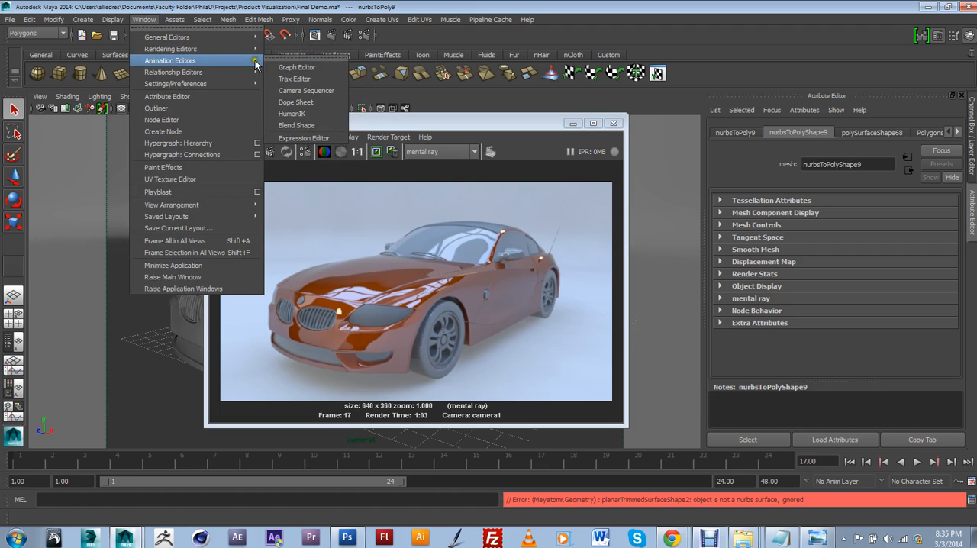
pyautogui.click(296, 79)
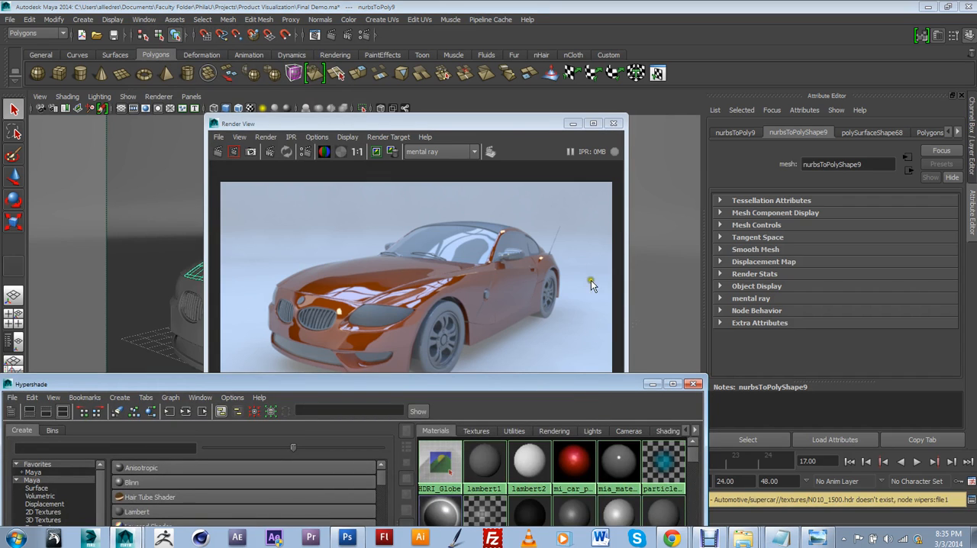
pyautogui.moveTo(597, 379); pyautogui.dragTo(596, 244)
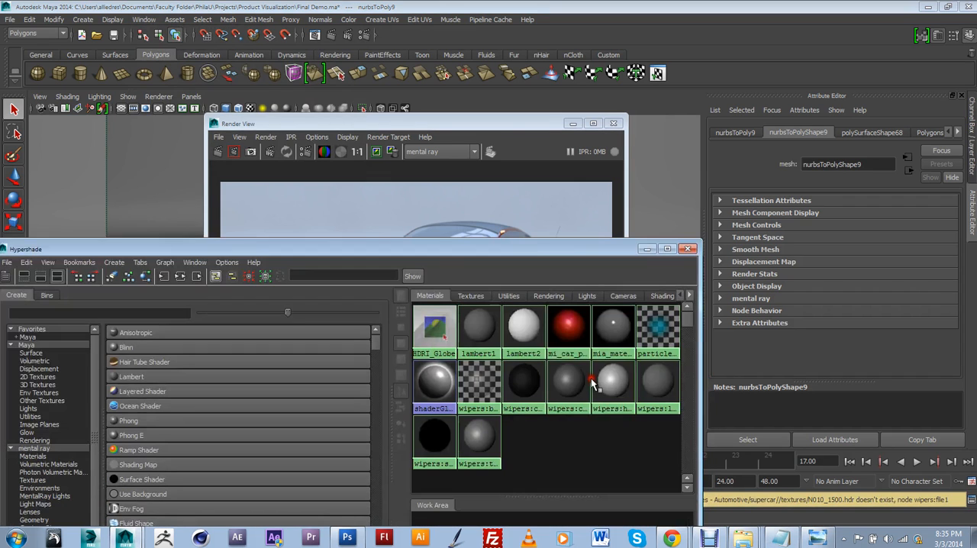
pyautogui.click(574, 334)
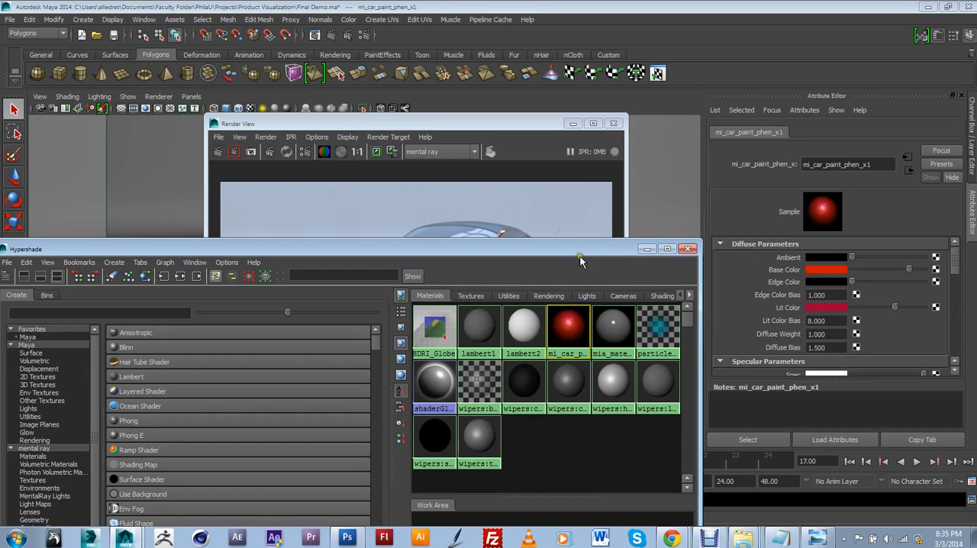
pyautogui.moveTo(578, 252); pyautogui.dragTo(562, 324)
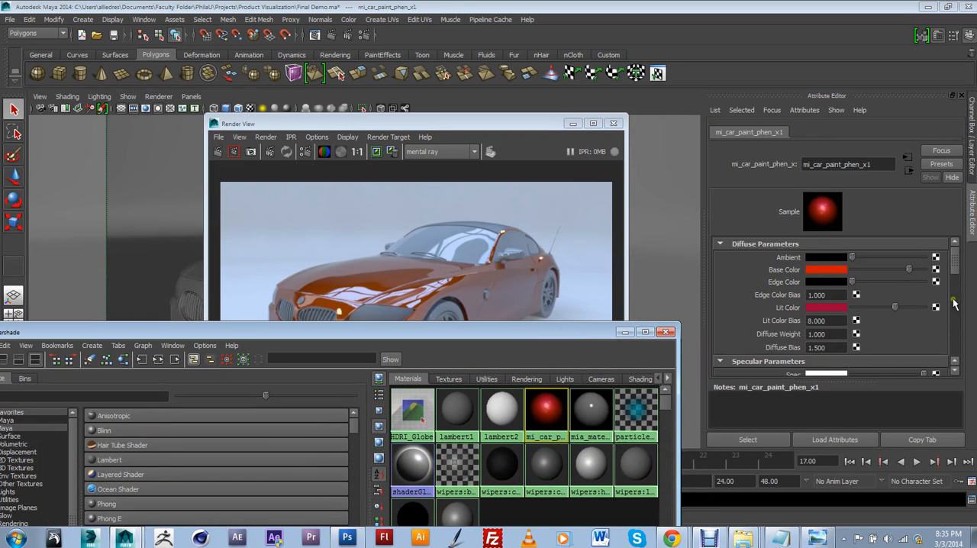
pyautogui.moveTo(956, 270); pyautogui.dragTo(957, 269)
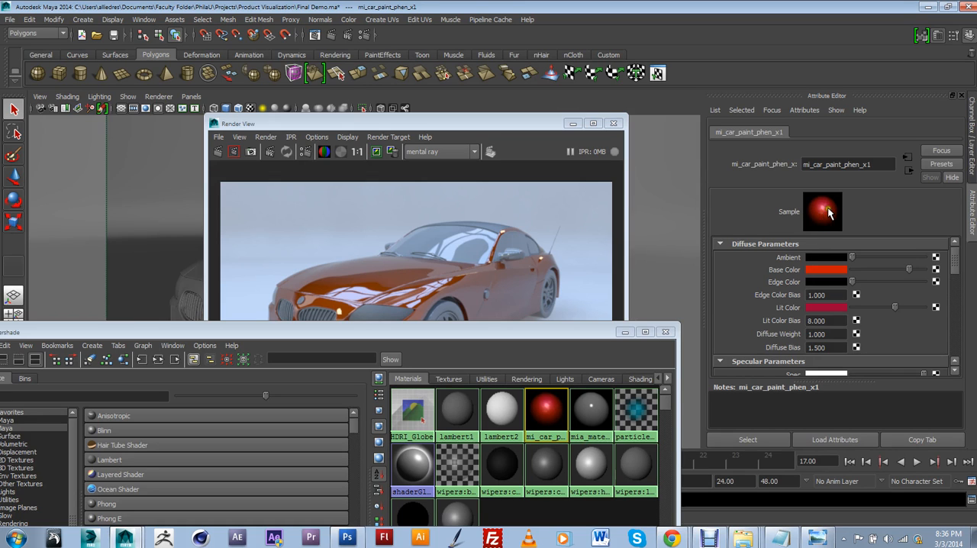
# Step: Change the car paint's Base Color to a teal green of RGB 0.000, 0.745, 0.518
pyautogui.click(820, 269)
pyautogui.moveTo(793, 288)
pyautogui.mouseDown()
pyautogui.moveTo(783, 284)
pyautogui.moveTo(812, 293)
pyautogui.moveTo(788, 287)
pyautogui.moveTo(802, 291)
pyautogui.mouseUp()
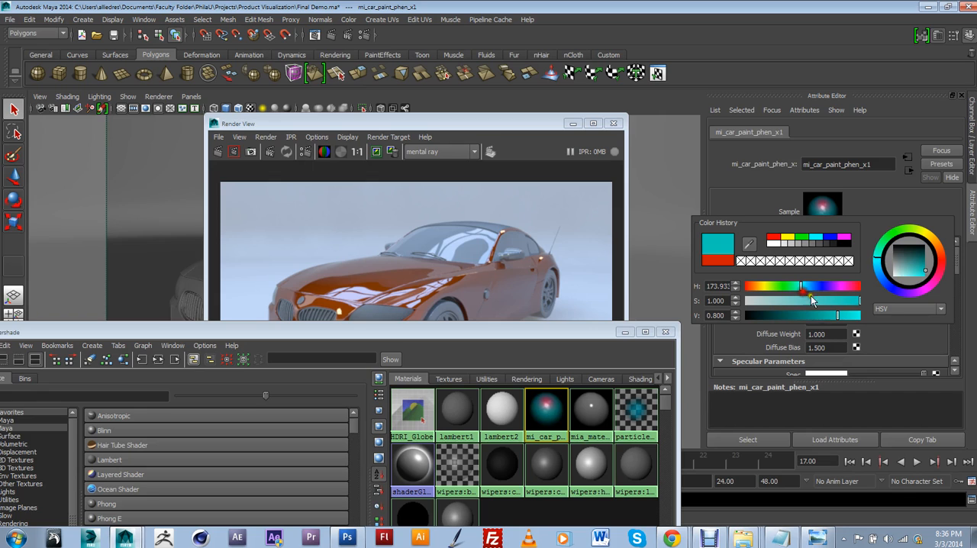
pyautogui.click(908, 309)
pyautogui.click(901, 321)
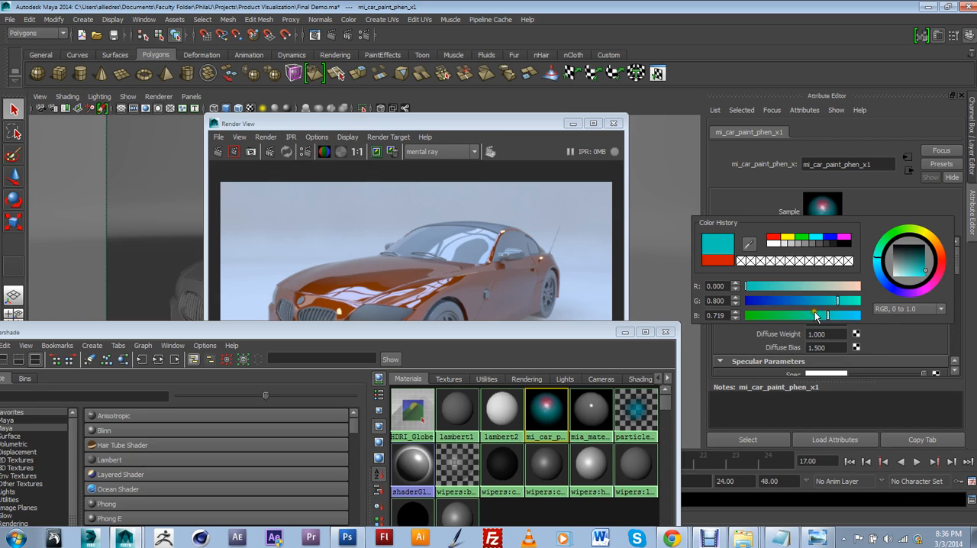
pyautogui.moveTo(800, 315); pyautogui.dragTo(808, 315)
pyautogui.moveTo(904, 269)
pyautogui.mouseDown()
pyautogui.moveTo(917, 261)
pyautogui.moveTo(927, 273)
pyautogui.mouseUp()
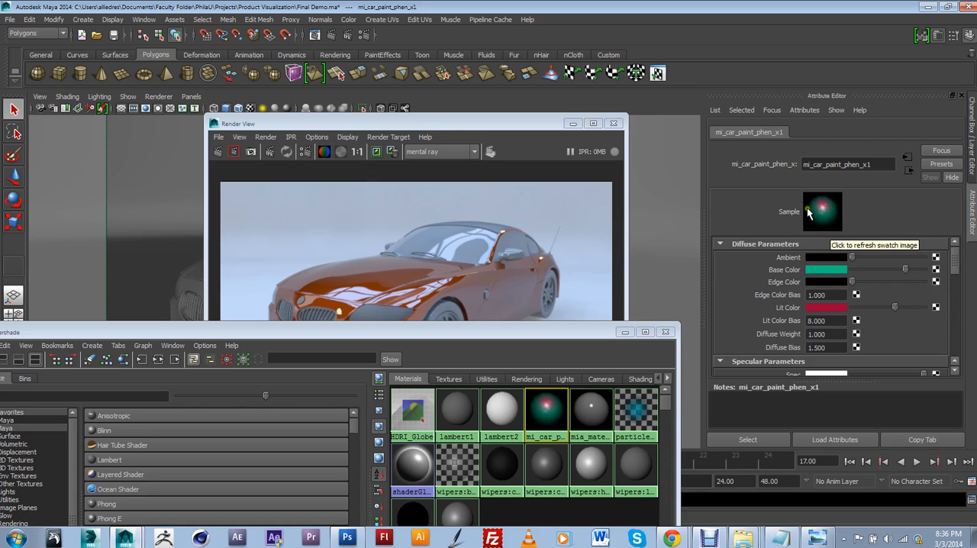
# Step: Try a near-white Edge Color on the car paint material and return it to black
pyautogui.moveTo(853, 283); pyautogui.dragTo(914, 294)
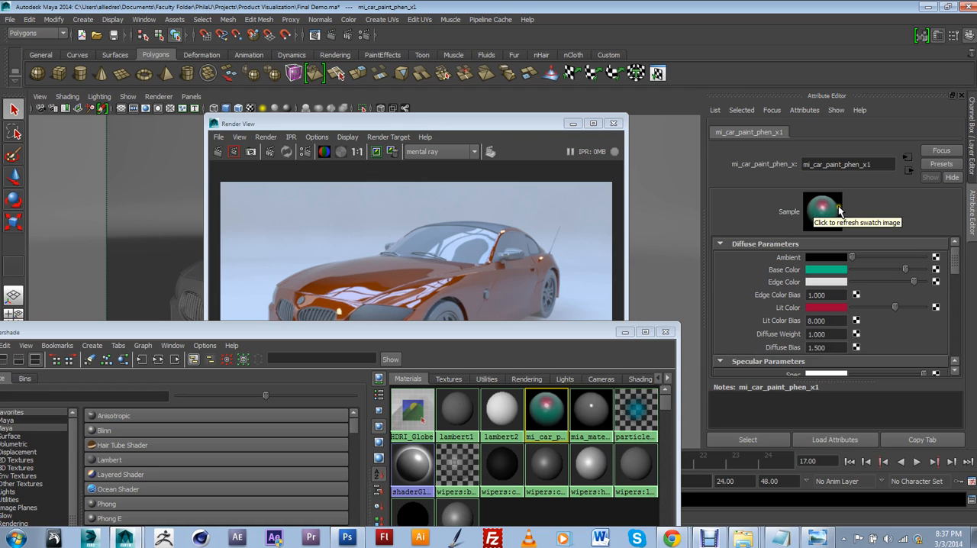
pyautogui.click(812, 215)
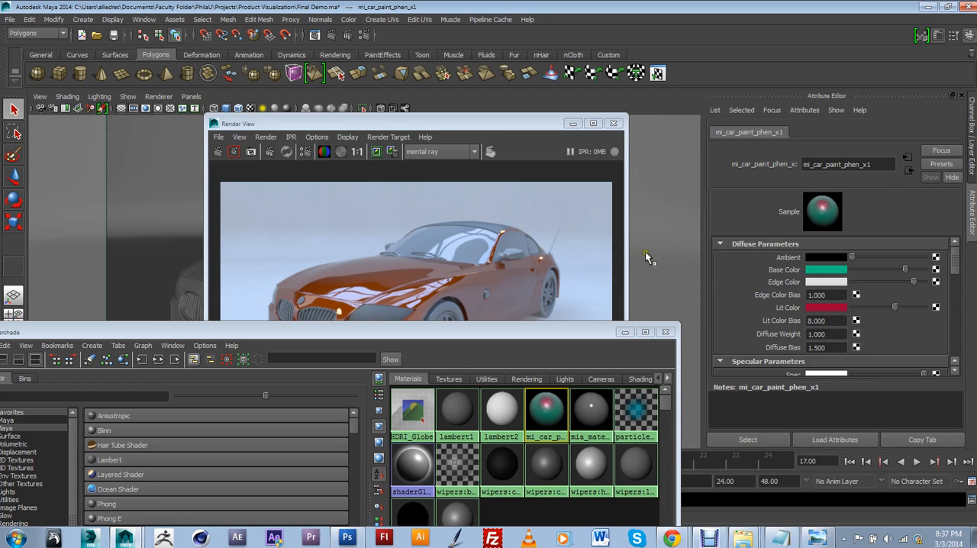
pyautogui.click(505, 308)
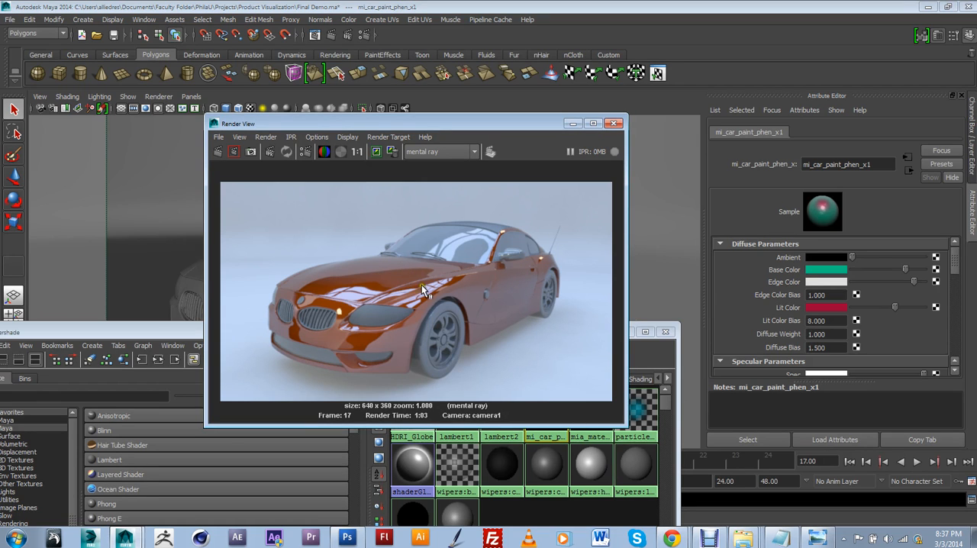
pyautogui.click(821, 284)
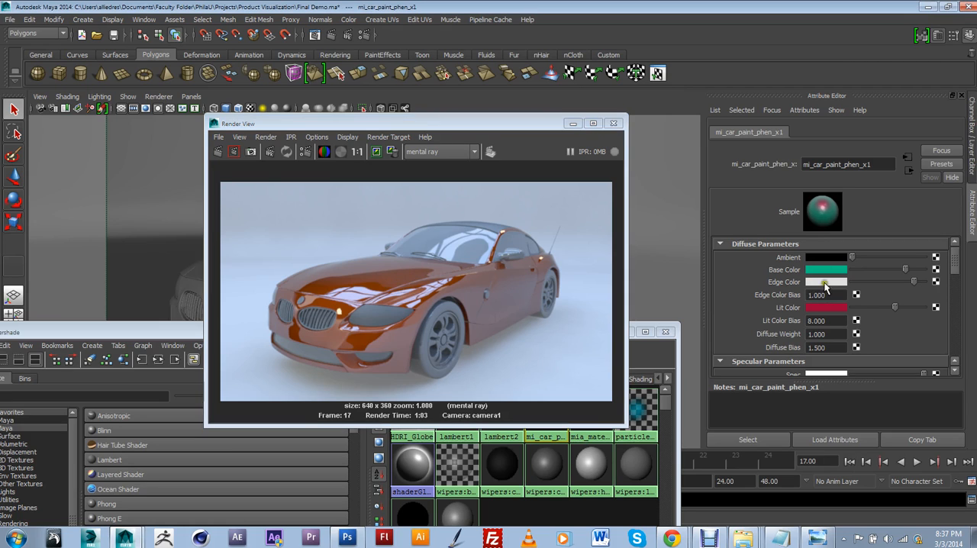
pyautogui.moveTo(901, 282); pyautogui.dragTo(853, 284)
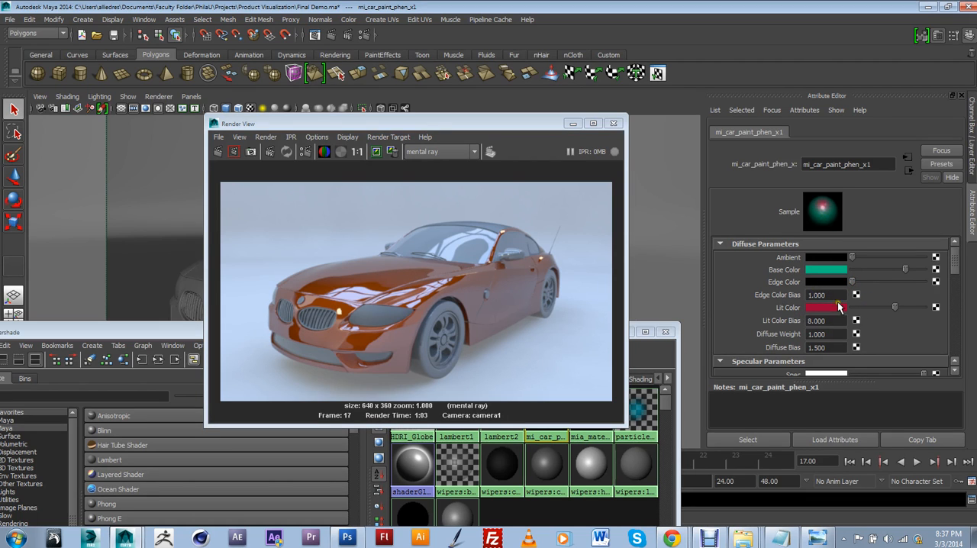
# Step: Set the car paint's Lit Color to light blue, starting from the teal swatch in the color history
pyautogui.moveTo(894, 307)
pyautogui.mouseDown()
pyautogui.moveTo(908, 309)
pyautogui.moveTo(860, 309)
pyautogui.moveTo(893, 308)
pyautogui.mouseUp()
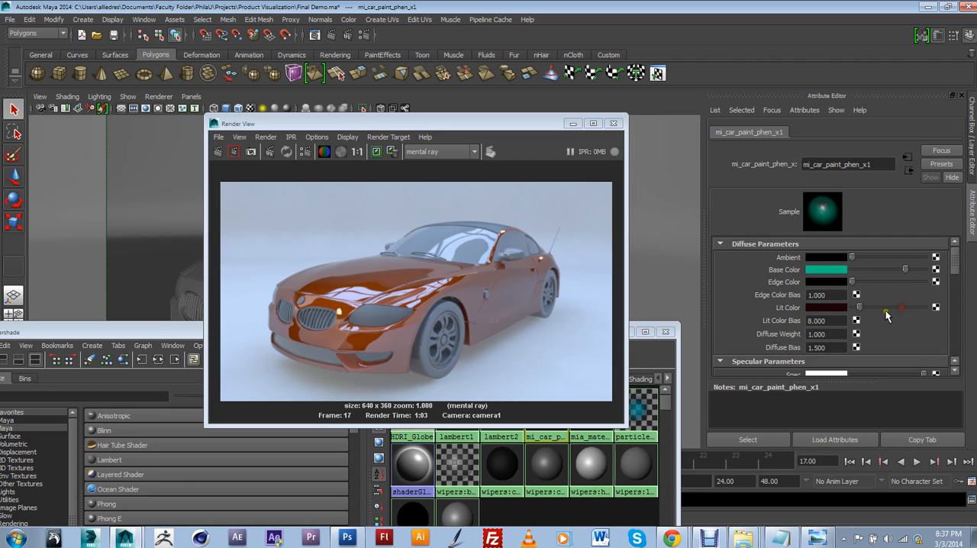
pyautogui.click(832, 309)
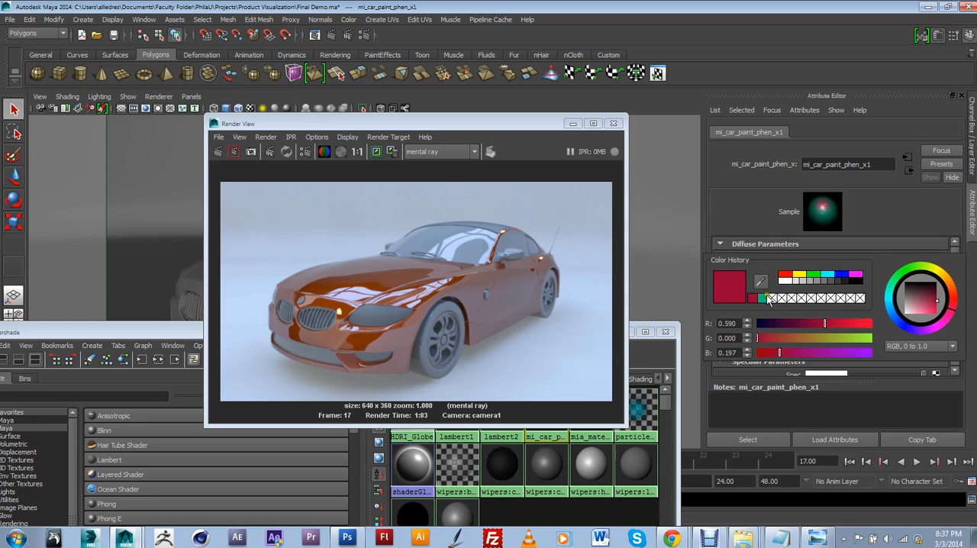
pyautogui.click(763, 297)
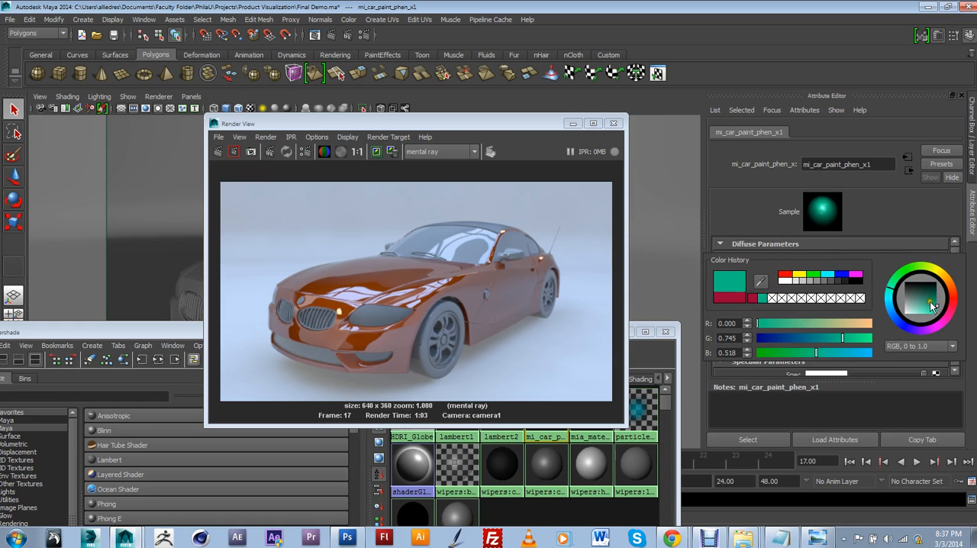
pyautogui.moveTo(931, 305); pyautogui.dragTo(922, 303)
pyautogui.click(832, 345)
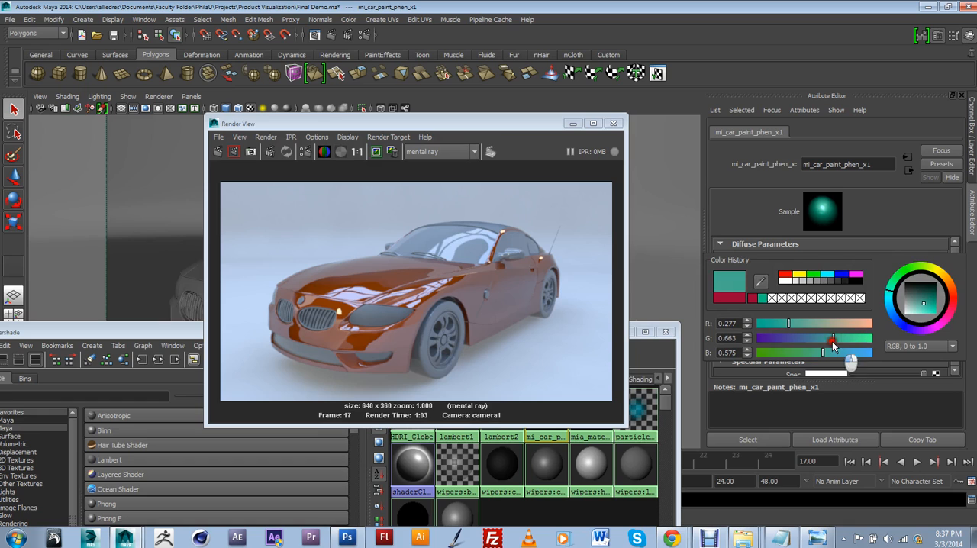
pyautogui.moveTo(833, 342); pyautogui.dragTo(857, 357)
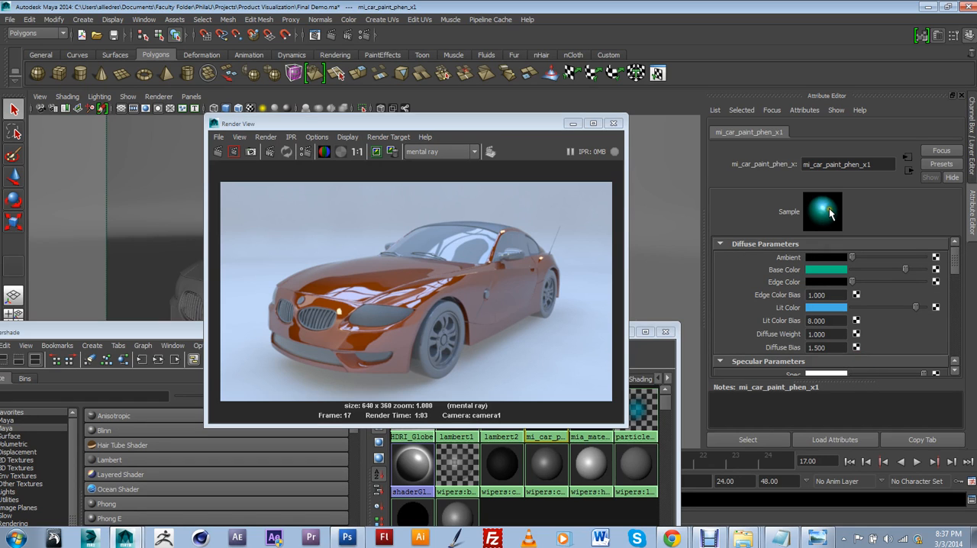
# Step: Minimize the Hypershade and re-render a region covering part of the hood, the headlight and the near front fender
pyautogui.moveTo(534, 123); pyautogui.dragTo(679, 356)
pyautogui.moveTo(563, 331); pyautogui.dragTo(488, 316)
pyautogui.click(550, 320)
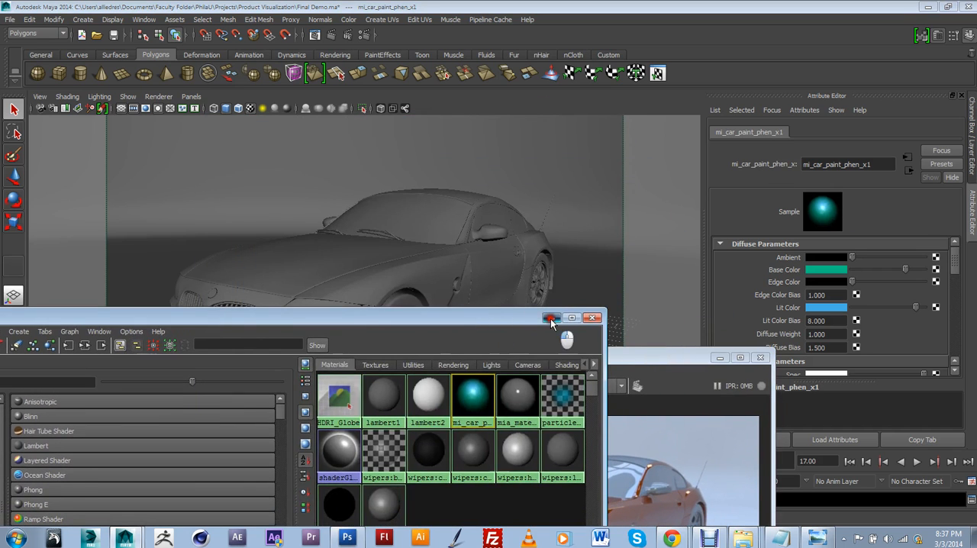
pyautogui.moveTo(586, 358); pyautogui.dragTo(694, 119)
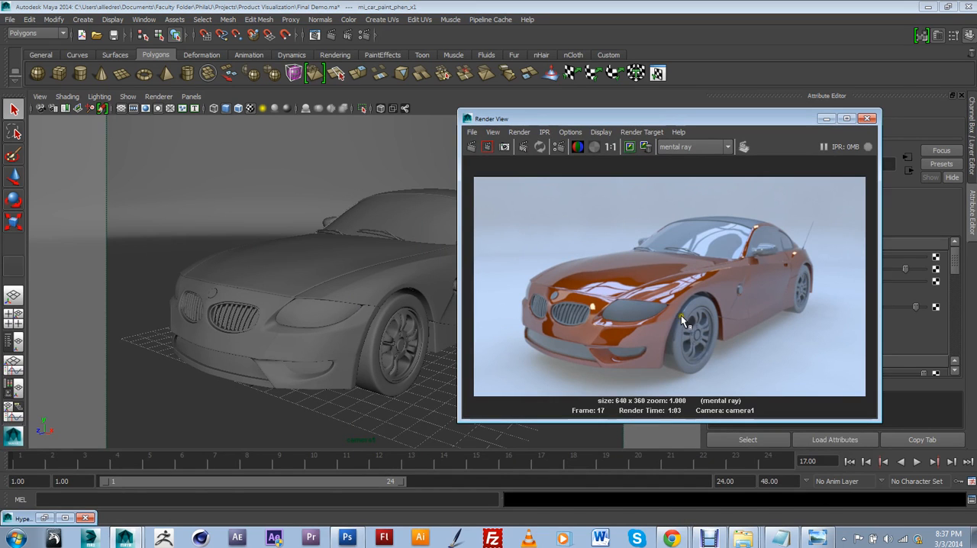
pyautogui.moveTo(604, 260); pyautogui.dragTo(700, 340)
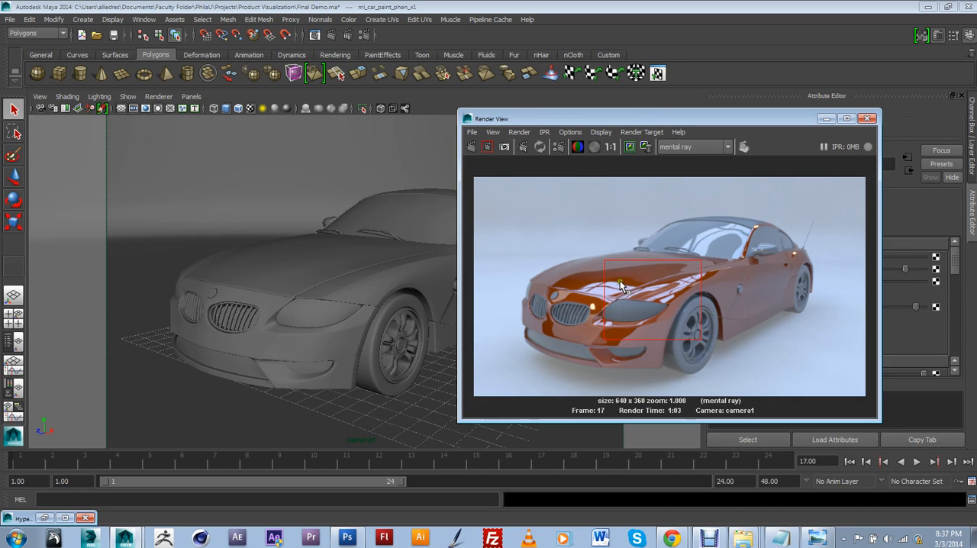
pyautogui.moveTo(608, 259); pyautogui.dragTo(700, 336)
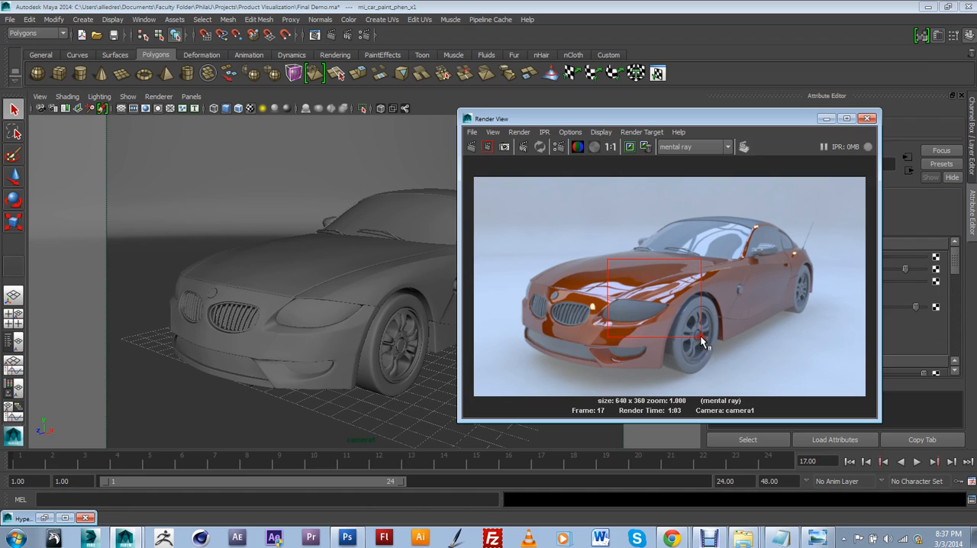
pyautogui.click(488, 147)
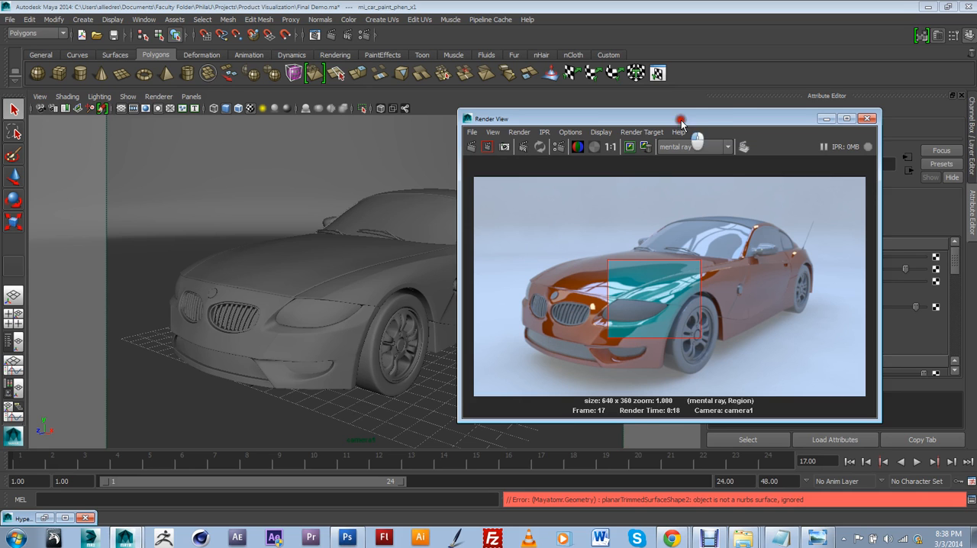
# Step: Restore the Hypershade, move the Render View out of the way and place the Hypershade fully in view
pyautogui.moveTo(681, 120); pyautogui.dragTo(543, 122)
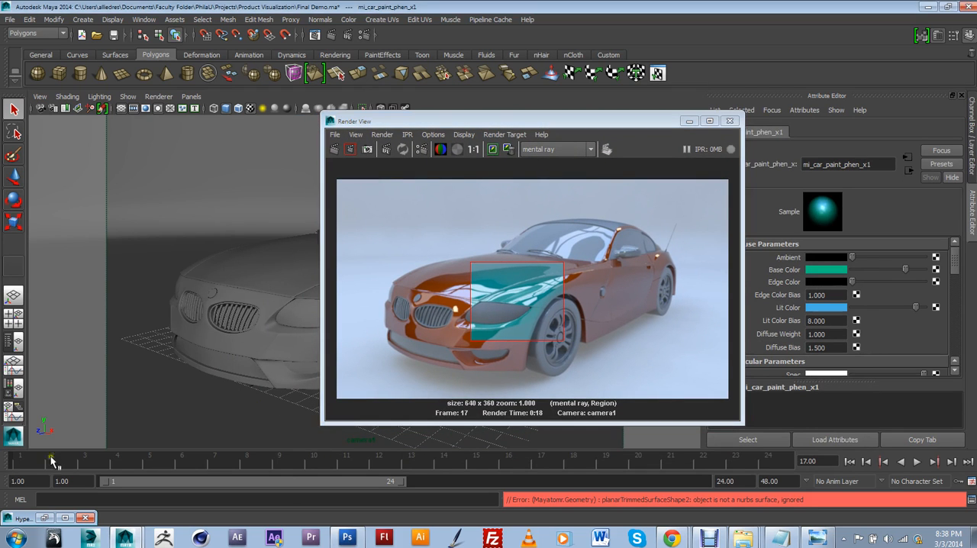
pyautogui.click(43, 520)
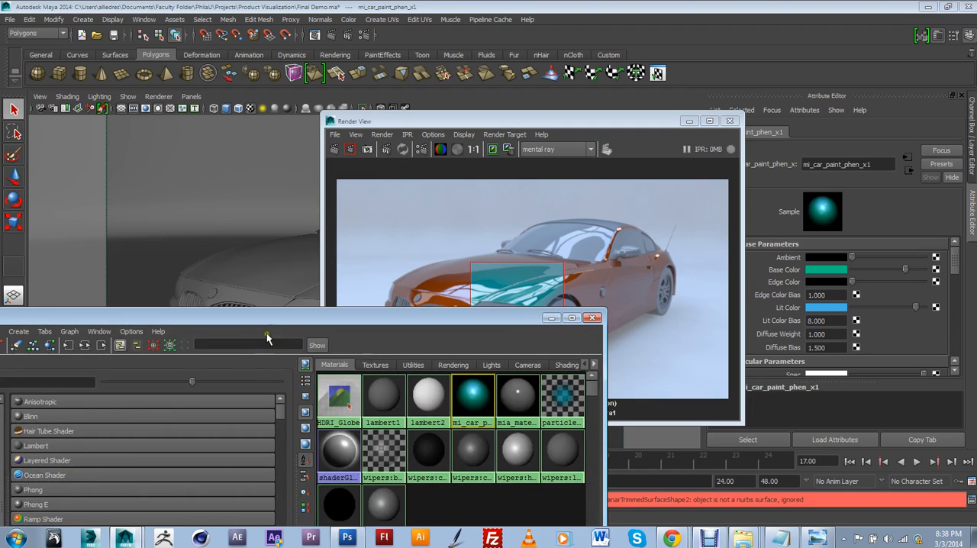
pyautogui.moveTo(266, 333); pyautogui.dragTo(206, 282)
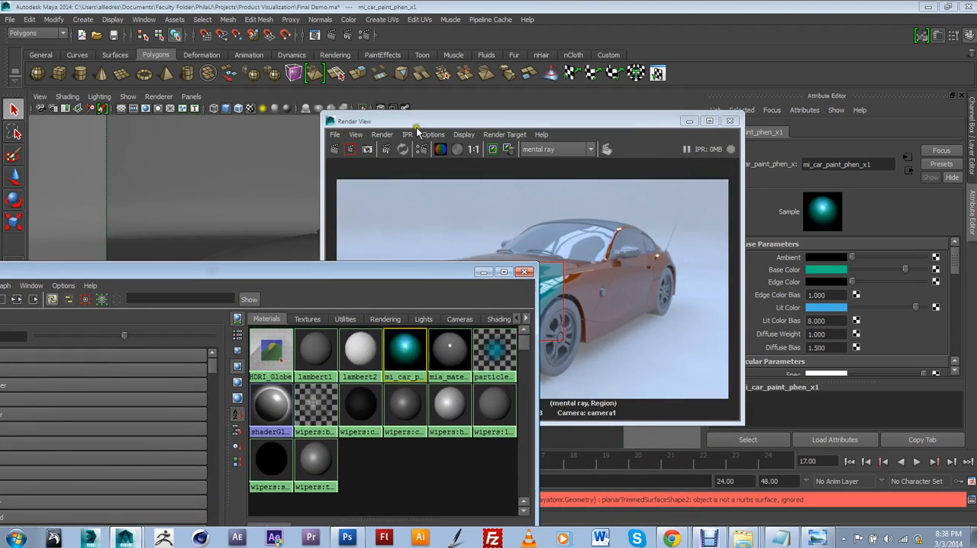
pyautogui.moveTo(417, 125); pyautogui.dragTo(976, 112)
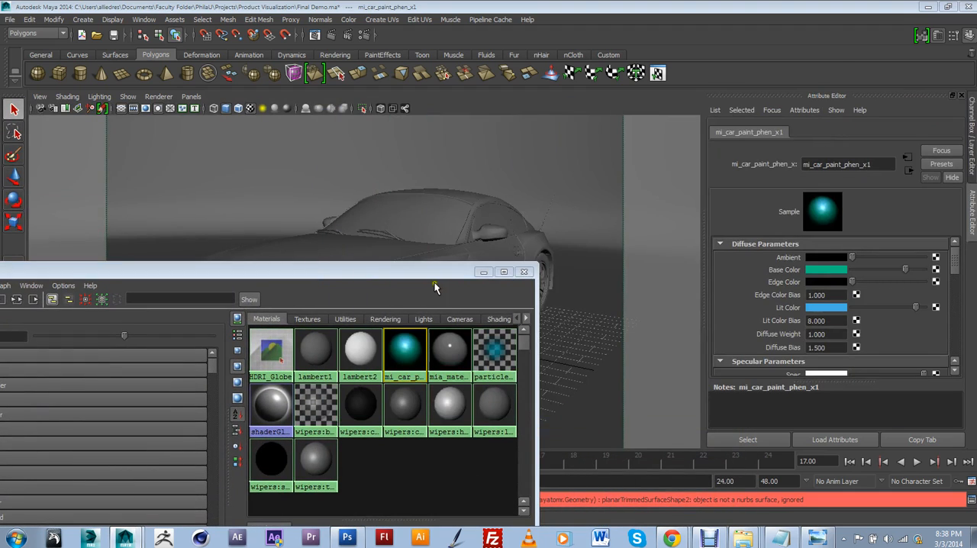
pyautogui.moveTo(435, 274); pyautogui.dragTo(654, 114)
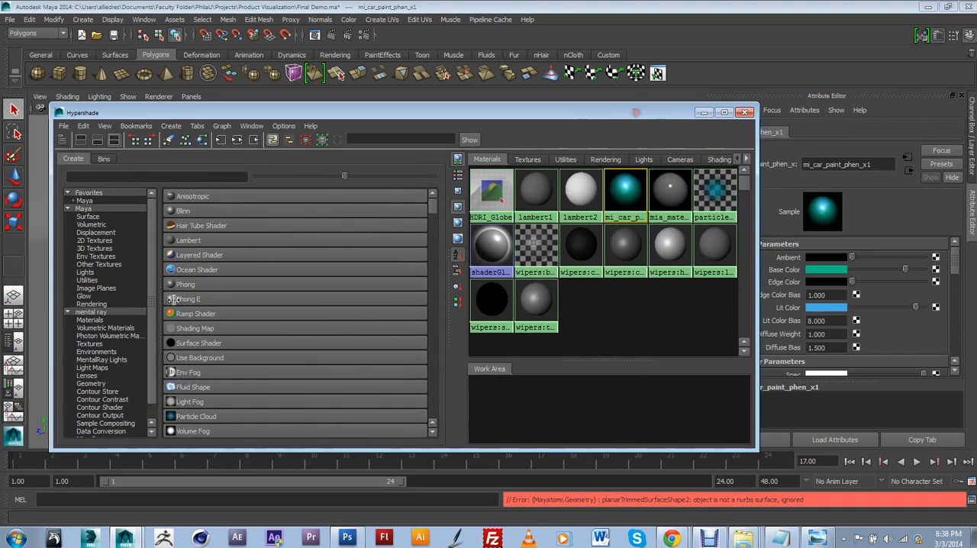
# Step: Create a new mia_material_x material and move the Hypershade down to uncover the car
pyautogui.click(99, 313)
pyautogui.click(213, 256)
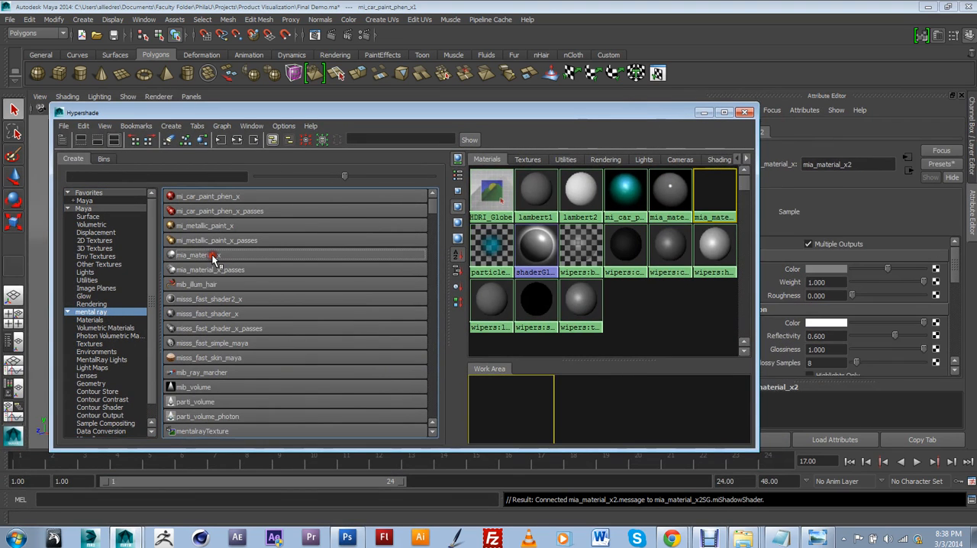
pyautogui.moveTo(434, 115); pyautogui.dragTo(299, 406)
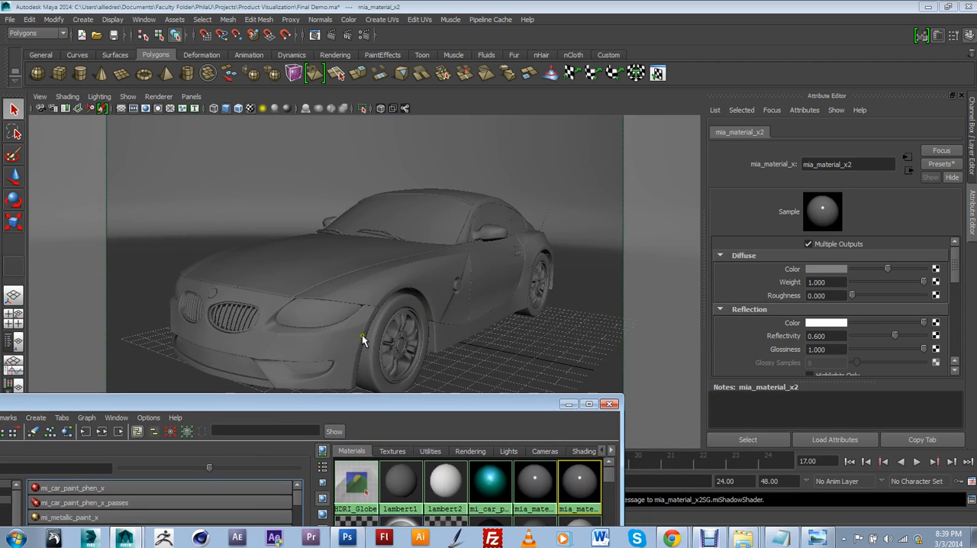
# Step: Inspect the near front rim, the grille slats and the front bumper as separate meshes
pyautogui.click(391, 364)
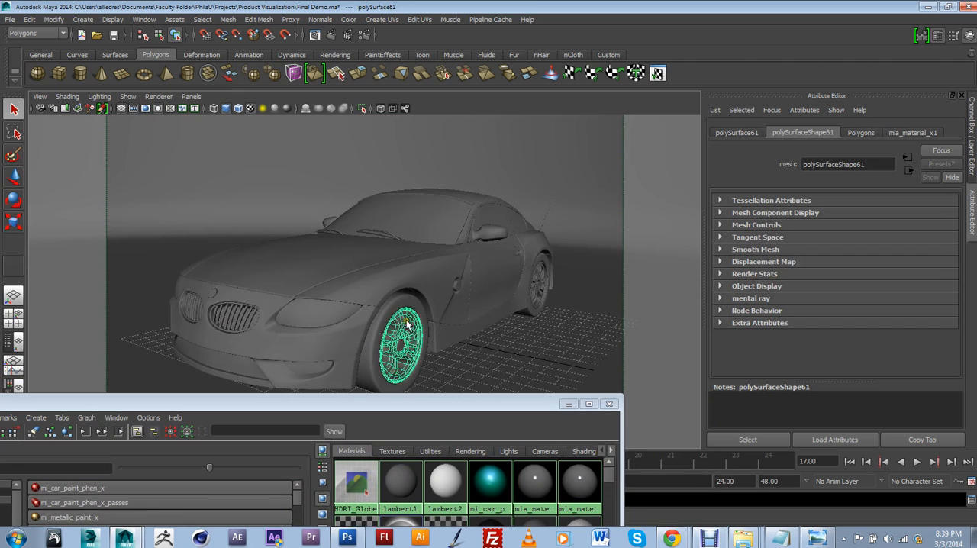
pyautogui.click(232, 321)
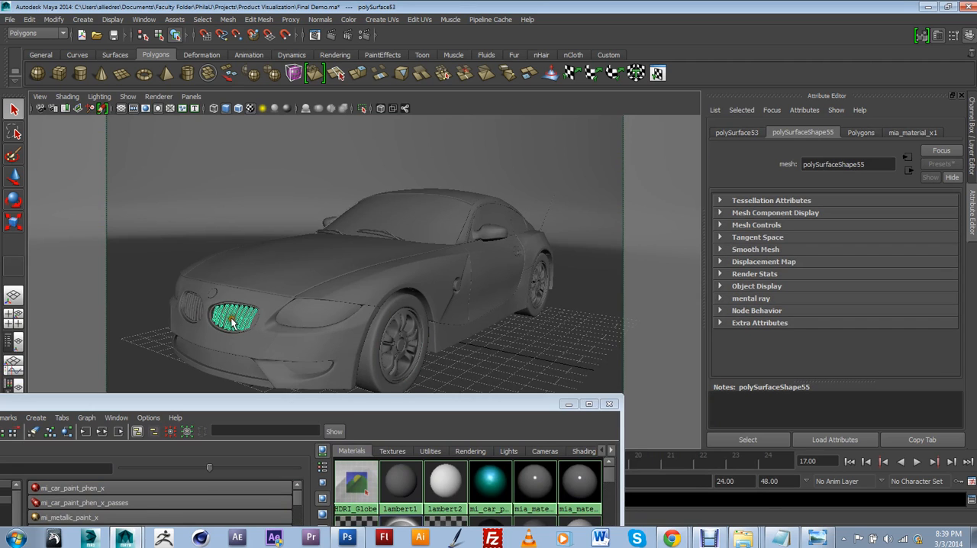
pyautogui.click(233, 307)
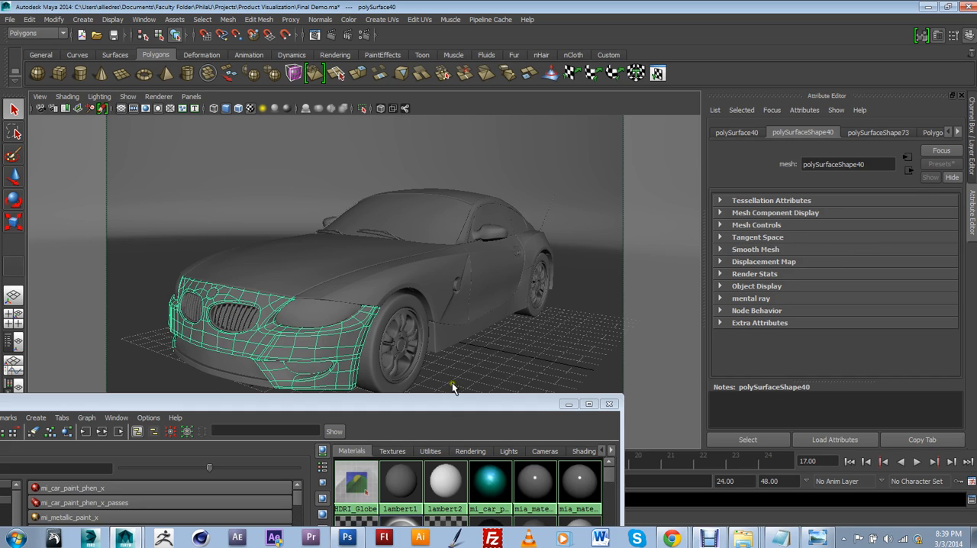
# Step: Replace the settings of mia_material_x2 with the Chrome preset
pyautogui.moveTo(479, 414); pyautogui.dragTo(480, 204)
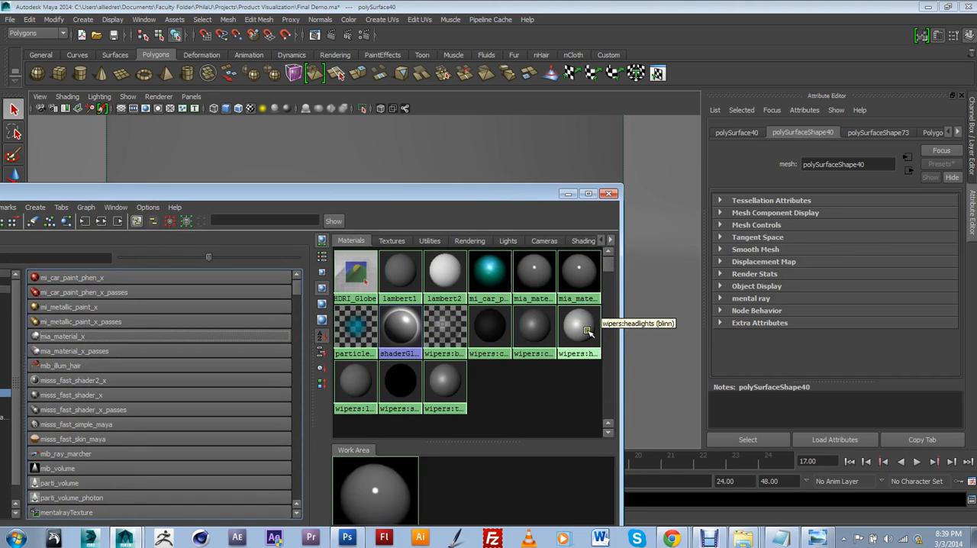
pyautogui.click(578, 270)
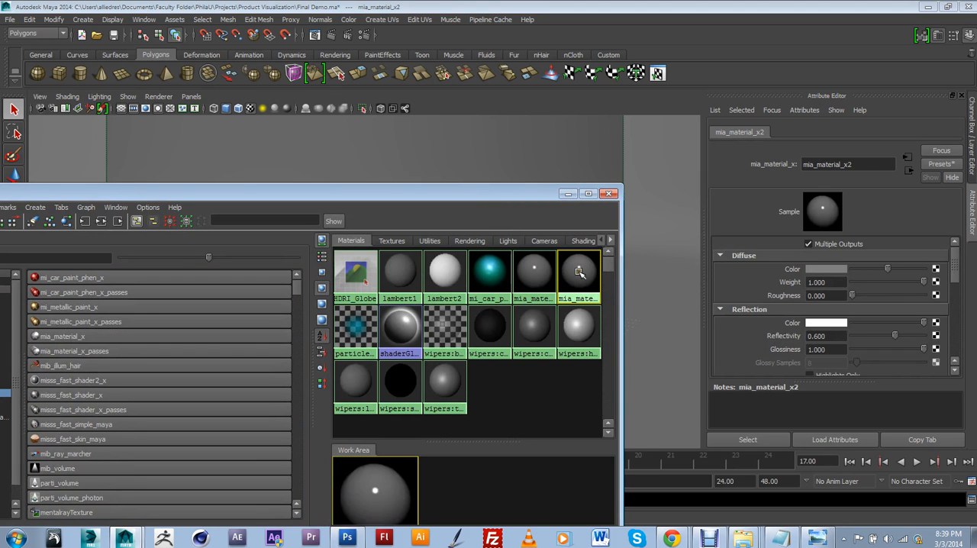
pyautogui.moveTo(540, 196); pyautogui.dragTo(556, 329)
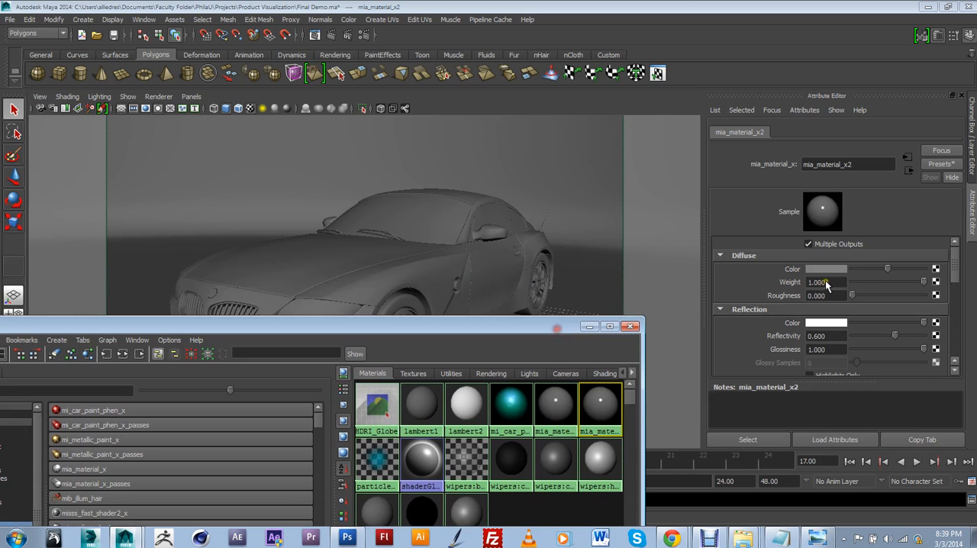
pyautogui.click(940, 163)
pyautogui.moveTo(889, 200)
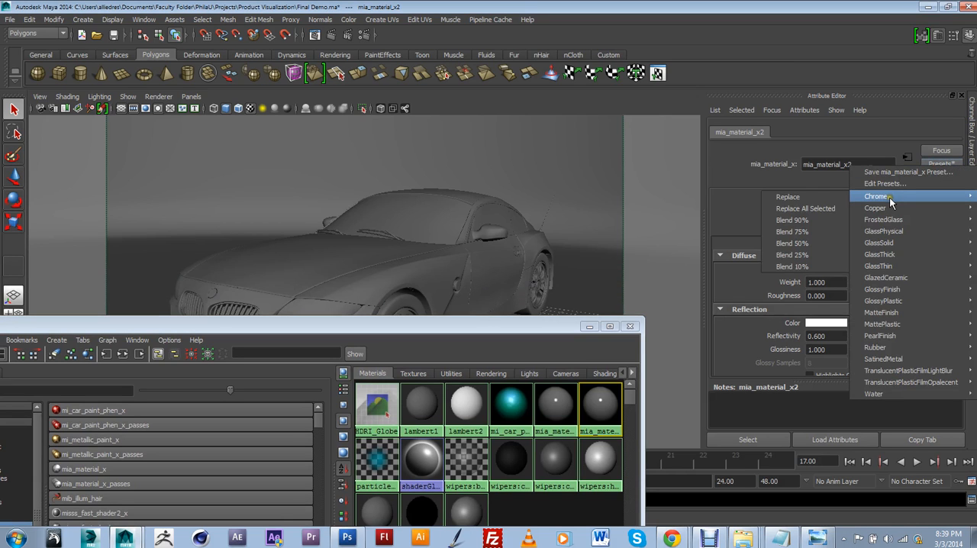
pyautogui.click(830, 198)
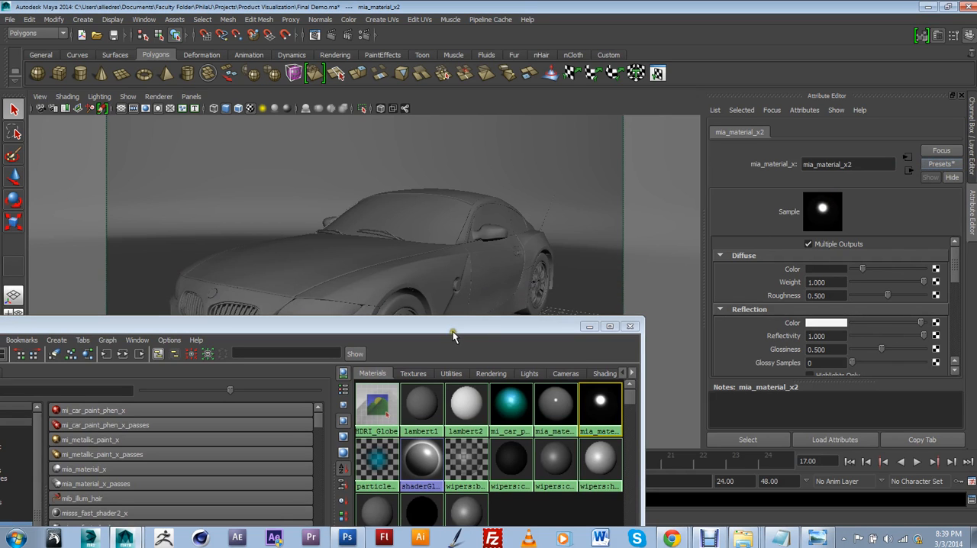
# Step: Select the near front and rear wheel rims together with the near grille slats
pyautogui.moveTo(452, 336); pyautogui.dragTo(413, 399)
pyautogui.click(405, 329)
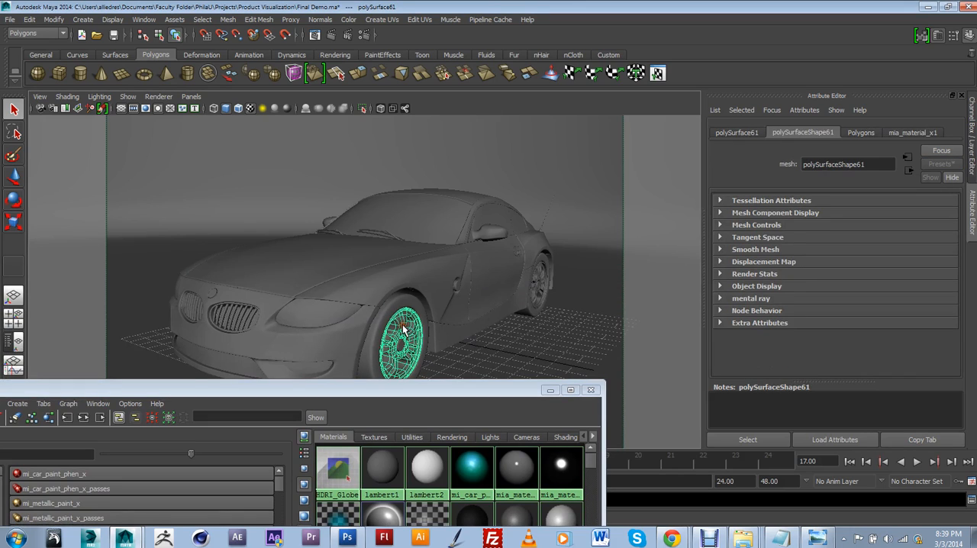
pyautogui.keyDown('shift'); pyautogui.click(539, 276); pyautogui.keyUp('shift')
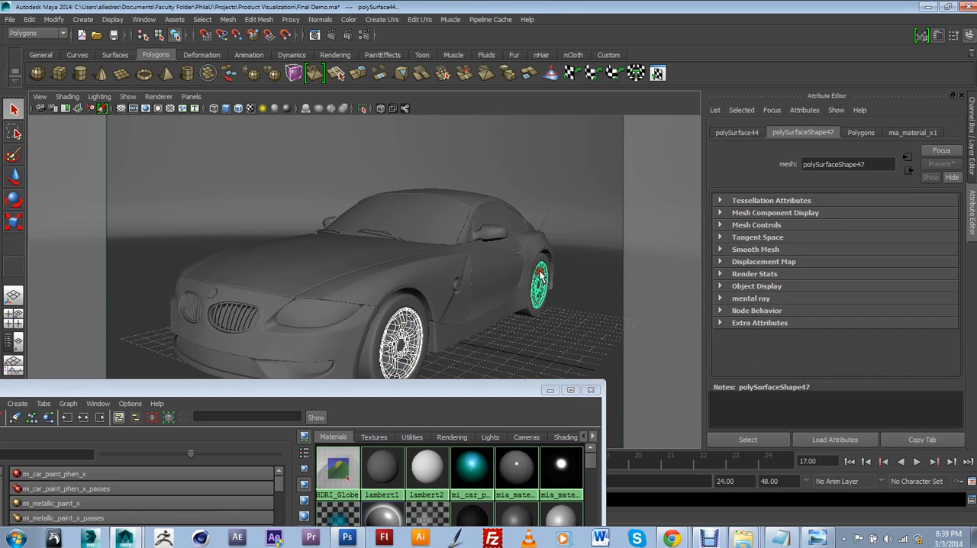
pyautogui.keyDown('shift'); pyautogui.click(248, 323); pyautogui.keyUp('shift')
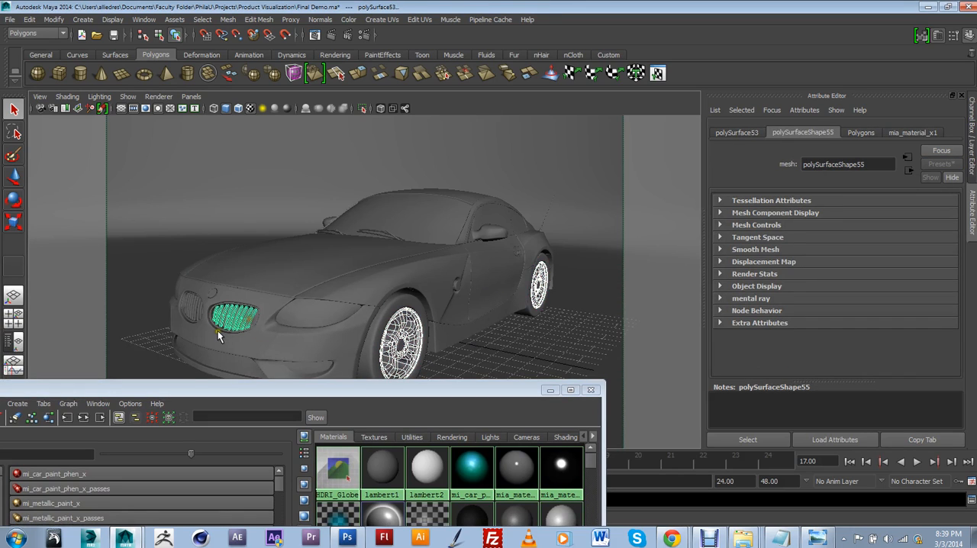
# Step: Add both grille surrounds and the other grille's slats to the selection, leaving the bumper out
pyautogui.keyDown('shift'); pyautogui.click(223, 329); pyautogui.keyUp('shift')
pyautogui.keyDown('shift'); pyautogui.click(224, 330); pyautogui.keyUp('shift')
pyautogui.keyDown('shift'); pyautogui.click(223, 329); pyautogui.keyUp('shift')
pyautogui.keyDown('alt'); pyautogui.moveTo(236, 336); pyautogui.dragTo(338, 334); pyautogui.keyUp('alt')
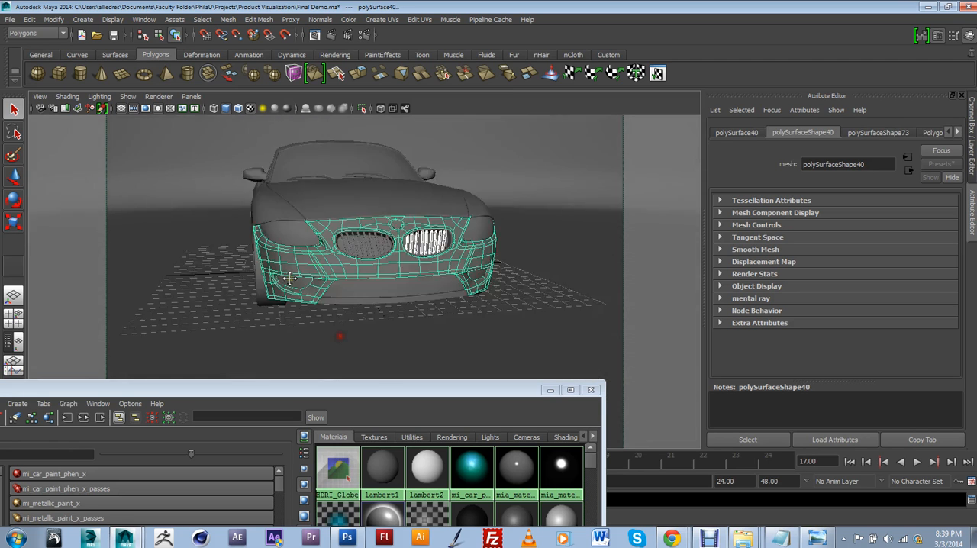
pyautogui.scroll(5, 338, 334)
pyautogui.keyDown('alt'); pyautogui.moveTo(338, 333); pyautogui.dragTo(320, 285, button='middle'); pyautogui.keyUp('alt')
pyautogui.scroll(5, 320, 287)
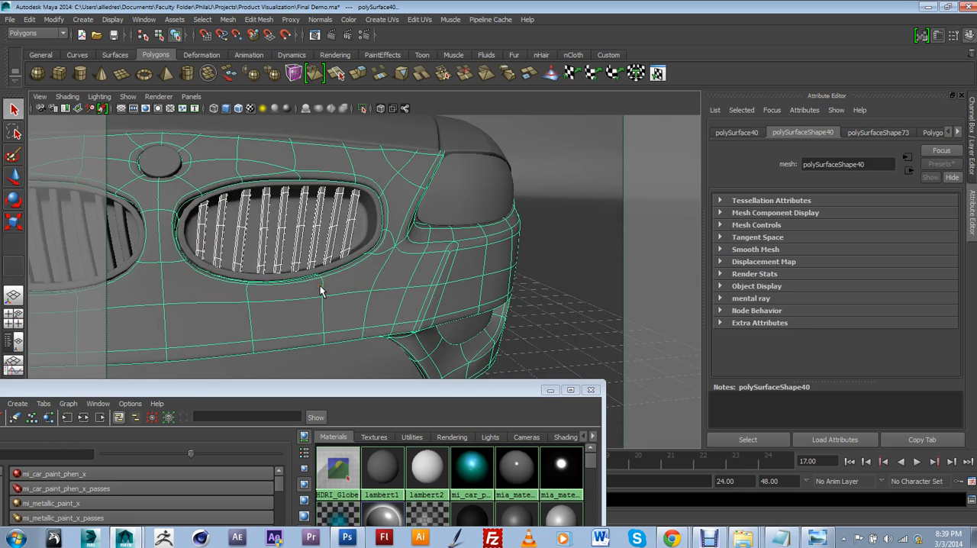
pyautogui.keyDown('shift'); pyautogui.click(354, 250); pyautogui.keyUp('shift')
pyautogui.keyDown('shift'); pyautogui.click(371, 270); pyautogui.keyUp('shift')
pyautogui.keyDown('alt'); pyautogui.moveTo(301, 310); pyautogui.dragTo(411, 326); pyautogui.keyUp('alt')
pyautogui.keyDown('shift'); pyautogui.click(464, 253); pyautogui.keyUp('shift')
pyautogui.keyDown('shift'); pyautogui.click(471, 264); pyautogui.keyUp('shift')
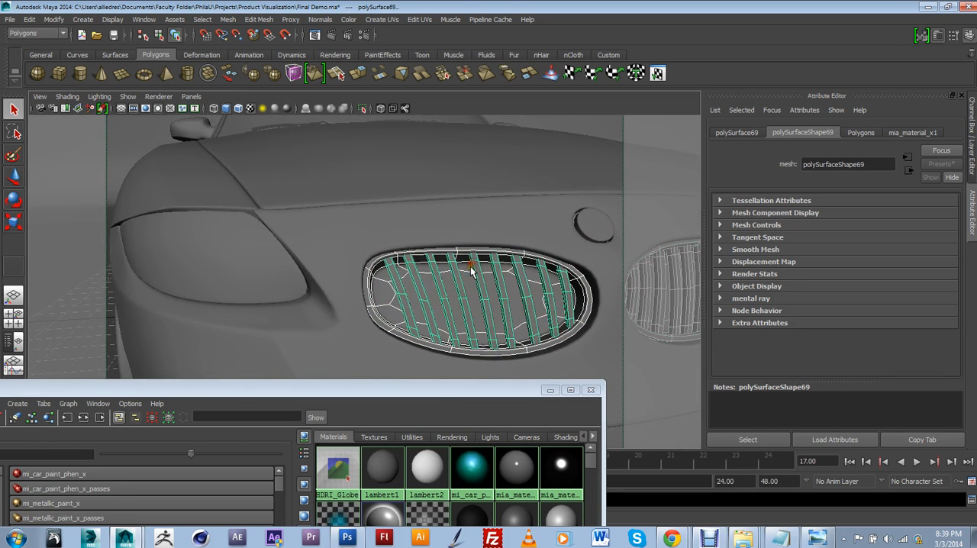
# Step: Add the front and rear wheel rims on the car's other side to the selection
pyautogui.keyDown('alt'); pyautogui.moveTo(290, 308); pyautogui.dragTo(388, 312); pyautogui.keyUp('alt')
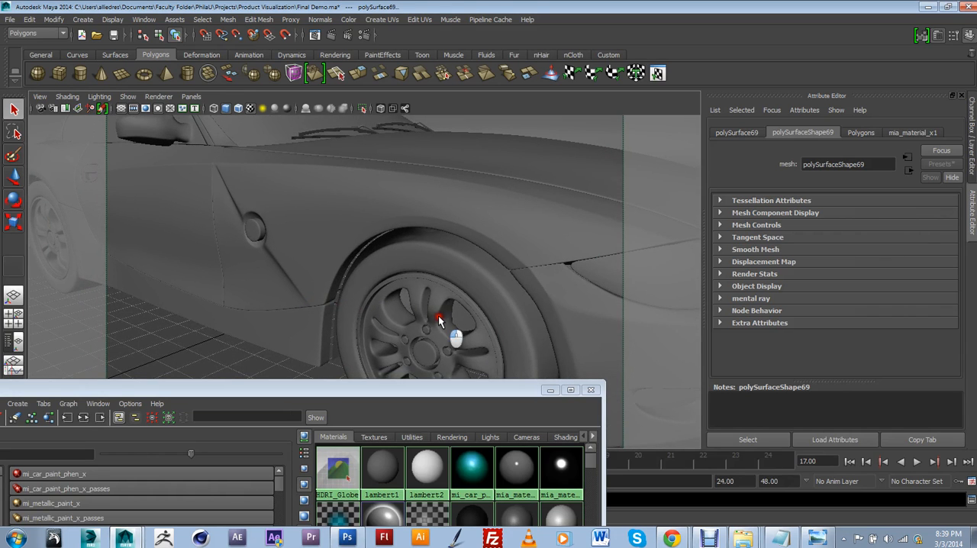
pyautogui.click(455, 319)
pyautogui.scroll(-3, 457, 319)
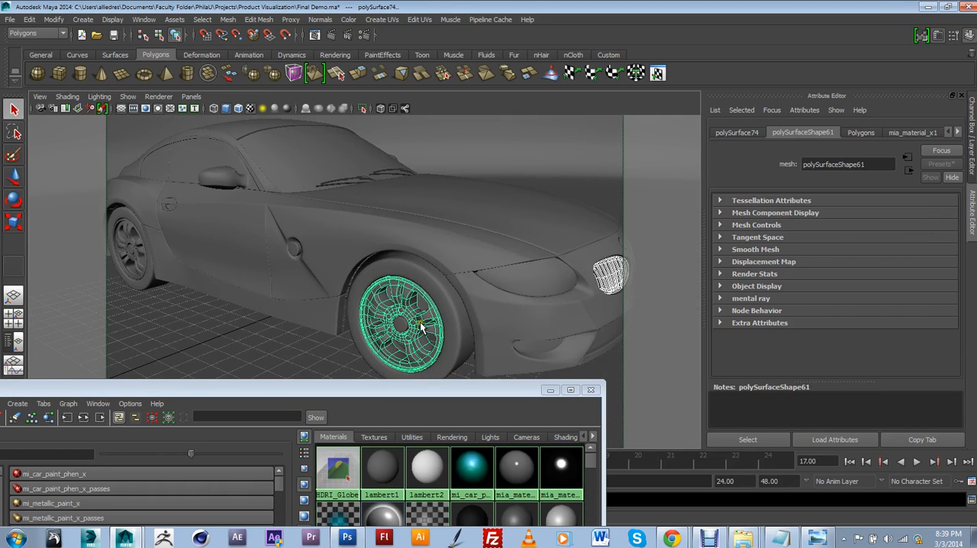
pyautogui.keyDown('alt'); pyautogui.moveTo(173, 274); pyautogui.dragTo(206, 275); pyautogui.keyUp('alt')
pyautogui.keyDown('shift'); pyautogui.click(122, 269); pyautogui.keyUp('shift')
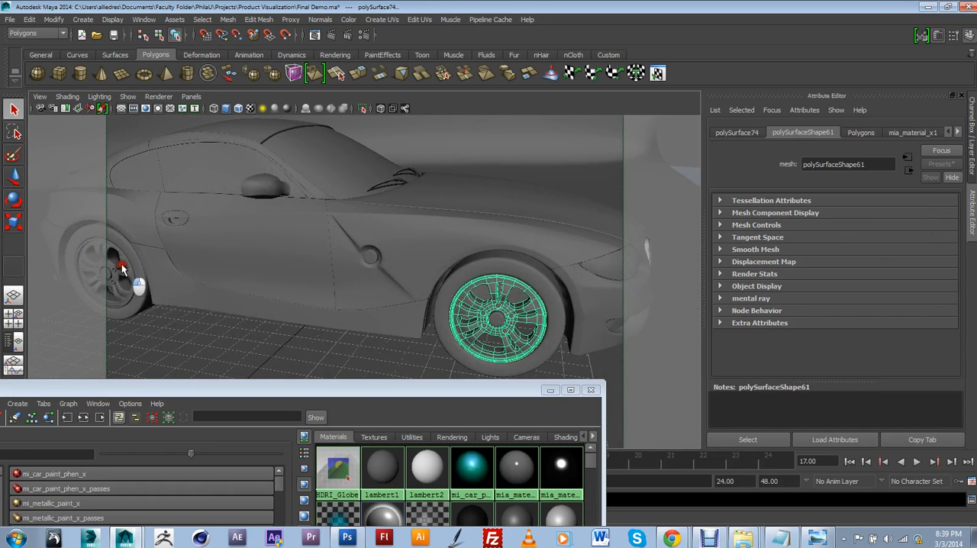
pyautogui.scroll(-4, 412, 279)
pyautogui.keyDown('alt'); pyautogui.moveTo(419, 279); pyautogui.dragTo(463, 262); pyautogui.keyUp('alt')
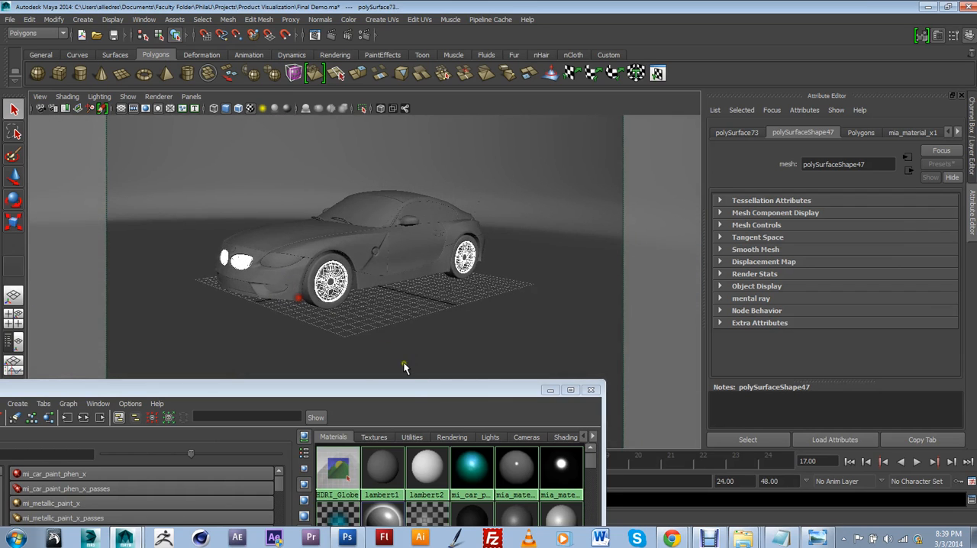
# Step: Assign mia_material_x2 to the selected rims and grilles, and return to the bookmarked camera view
pyautogui.moveTo(415, 387); pyautogui.dragTo(409, 228)
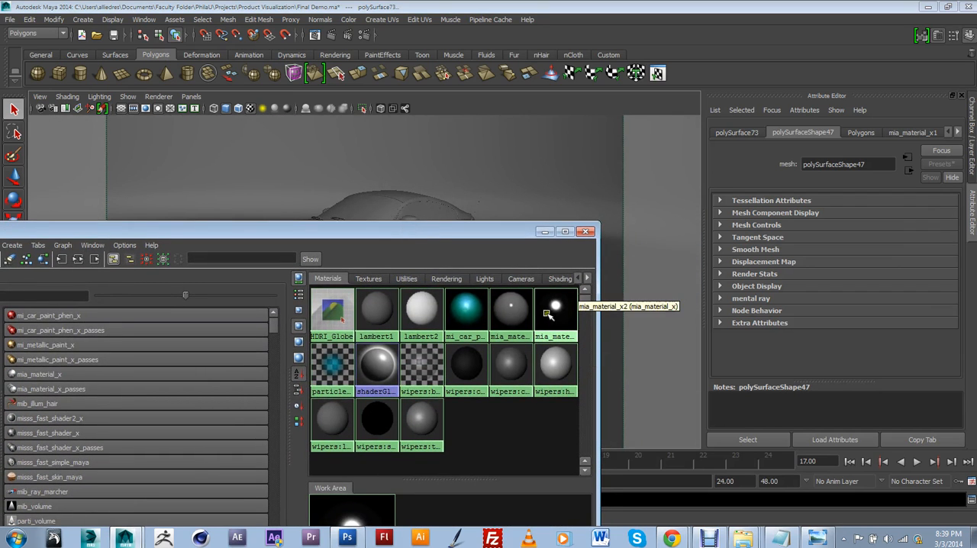
pyautogui.moveTo(545, 308); pyautogui.dragTo(501, 234, button='right')
pyautogui.moveTo(502, 231); pyautogui.dragTo(457, 418)
pyautogui.click(40, 96)
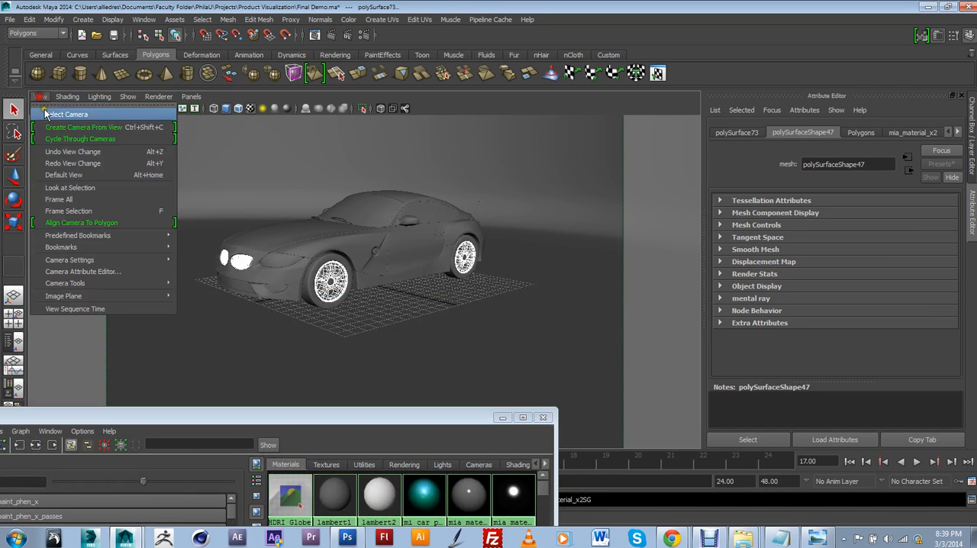
pyautogui.moveTo(66, 246)
pyautogui.click(216, 250)
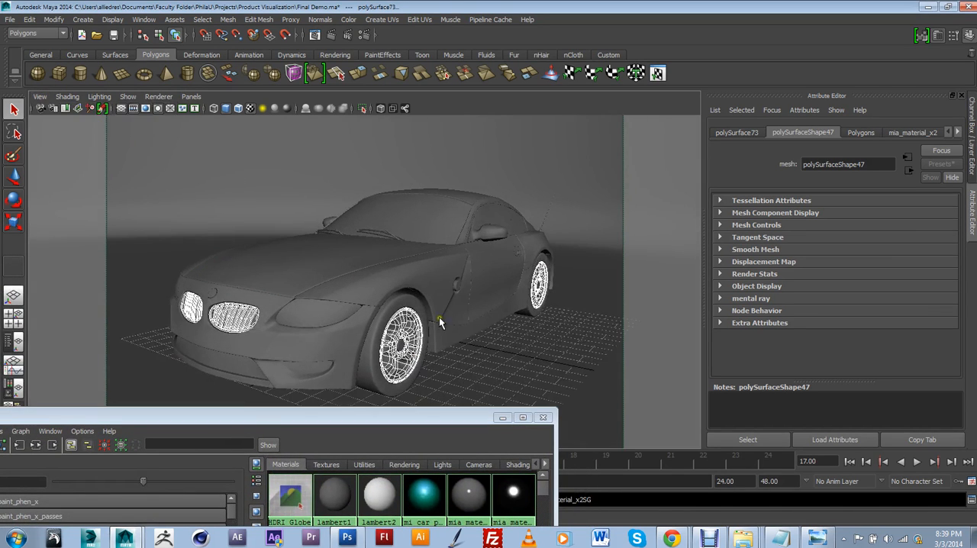
# Step: Clear the car parts from the selection and render a region covering the near front wheel in the Render View
pyautogui.click(449, 357)
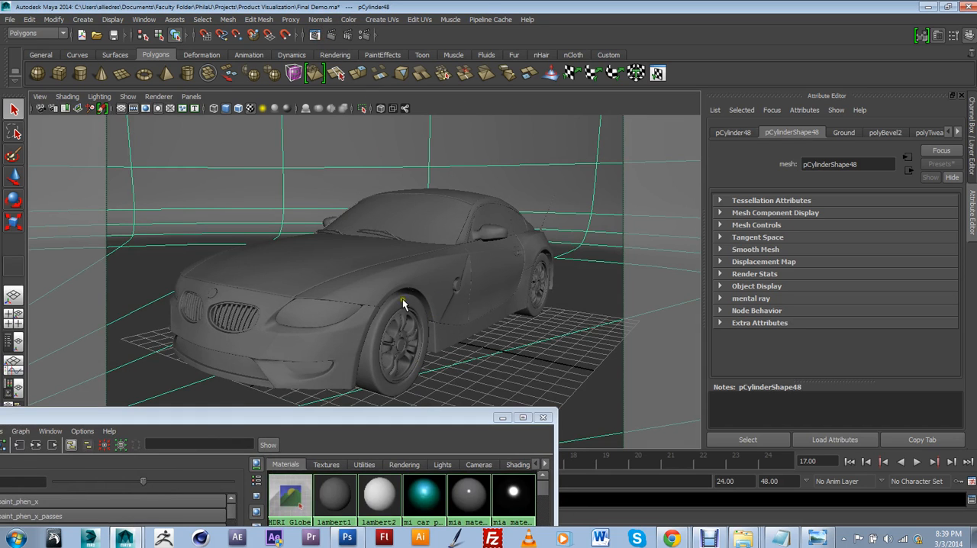
pyautogui.moveTo(377, 416); pyautogui.dragTo(477, 356)
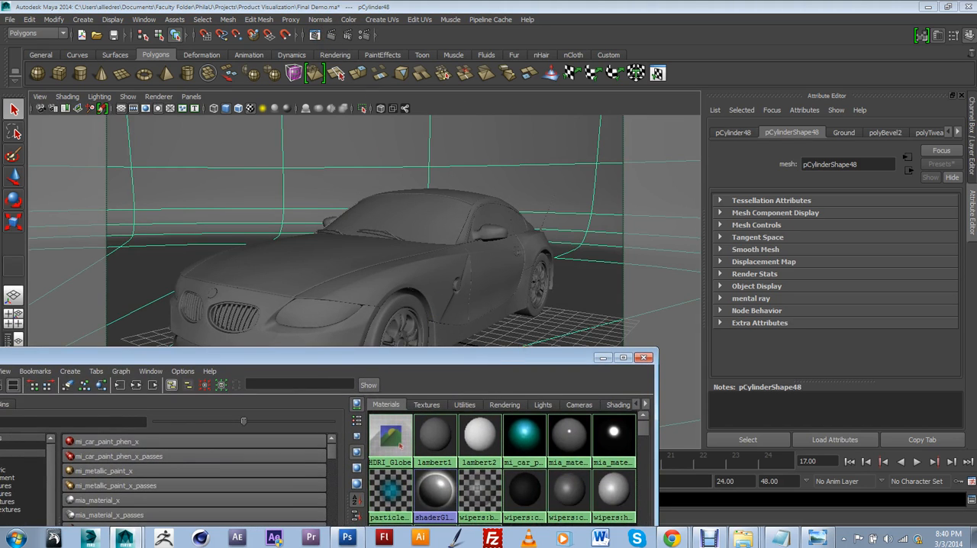
pyautogui.click(314, 35)
pyautogui.moveTo(619, 85); pyautogui.dragTo(555, 111)
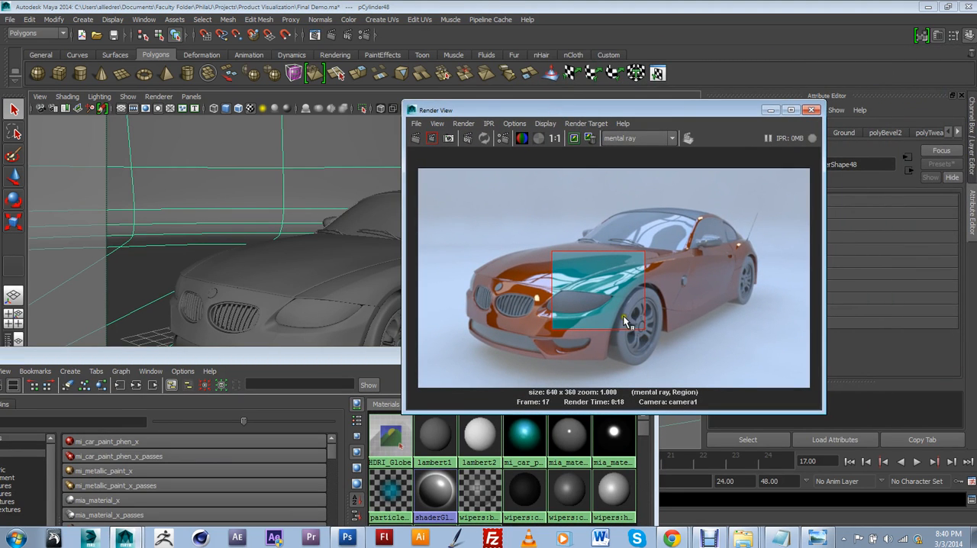
pyautogui.moveTo(601, 286); pyautogui.dragTo(651, 334)
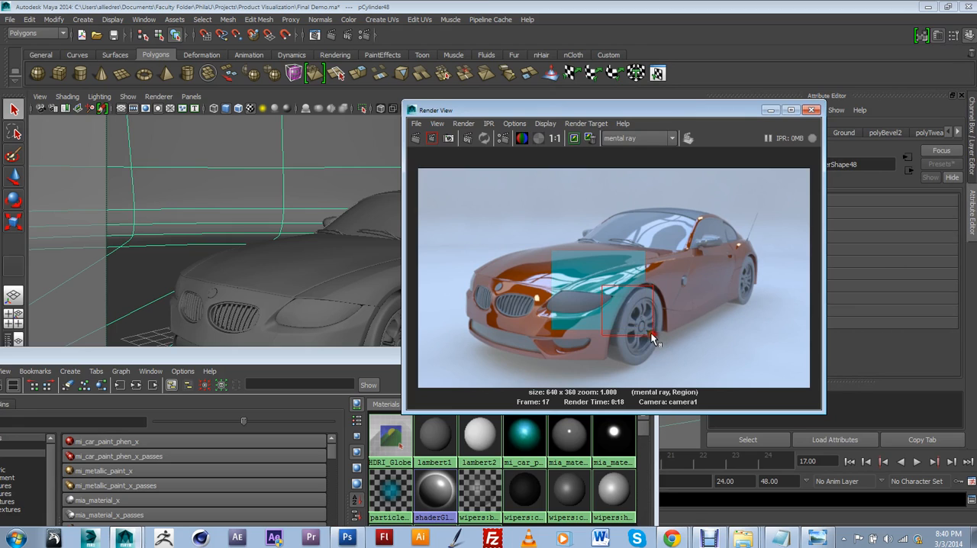
pyautogui.click(432, 139)
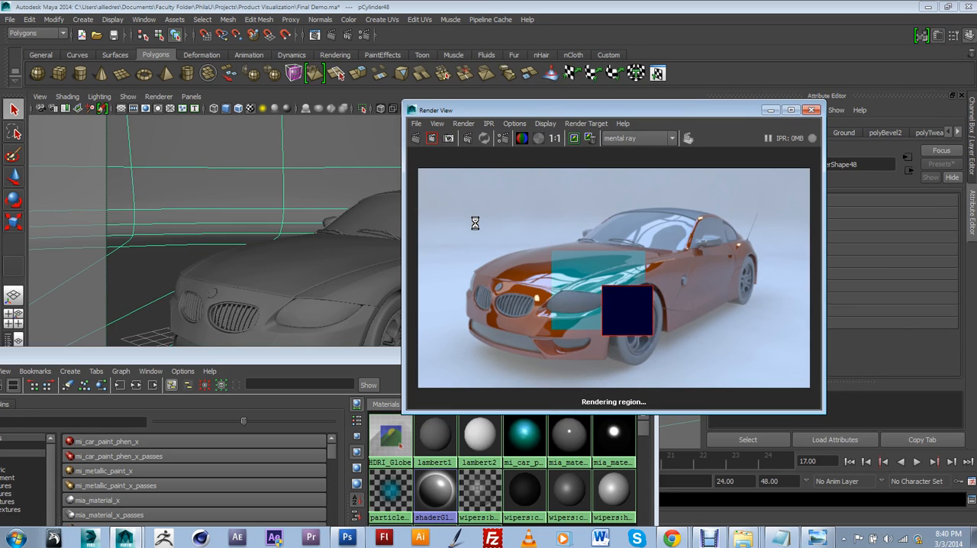
pyautogui.click(711, 542)
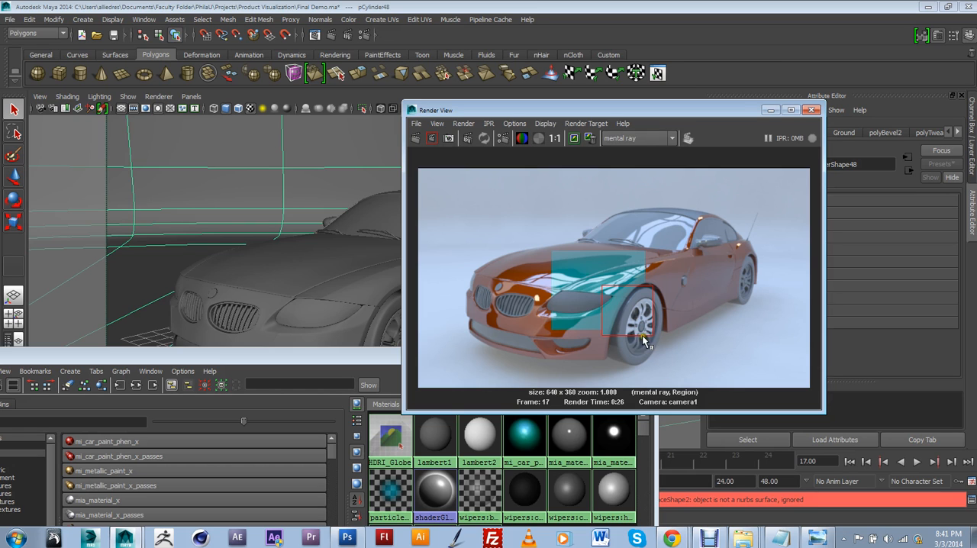
# Step: Move the Render View and Hypershade aside and select the near front wheel's center cap, checking it up close
pyautogui.moveTo(562, 103); pyautogui.dragTo(769, 93)
pyautogui.moveTo(558, 357); pyautogui.dragTo(457, 441)
pyautogui.click(402, 348)
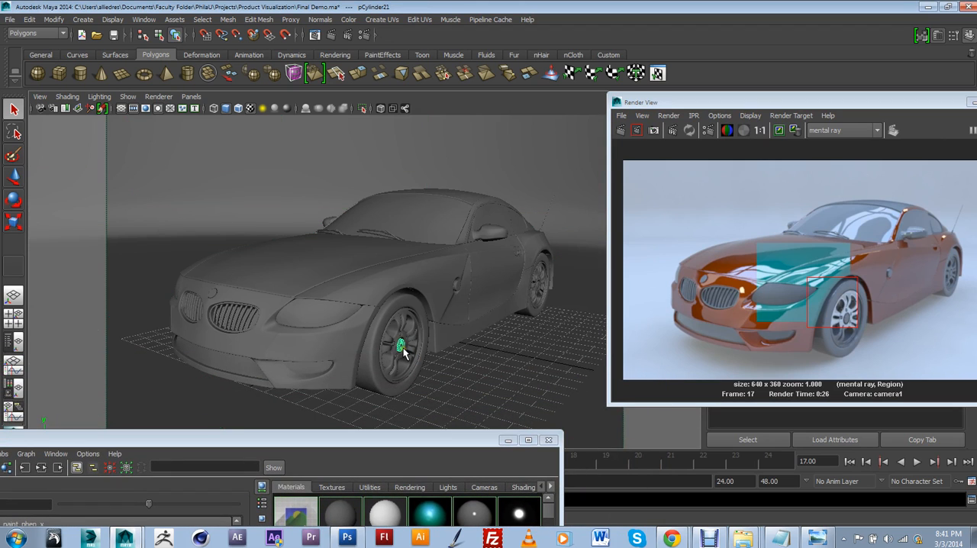
pyautogui.press('space')
pyautogui.moveTo(403, 348); pyautogui.dragTo(402, 323)
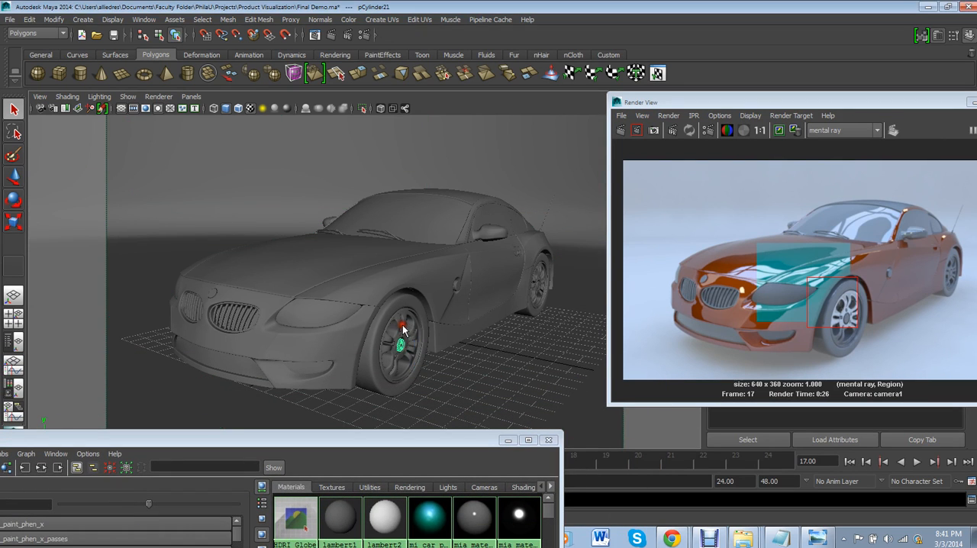
pyautogui.scroll(5, 372, 338)
pyautogui.keyDown('alt'); pyautogui.moveTo(369, 338); pyautogui.dragTo(397, 273, button='middle'); pyautogui.keyUp('alt')
pyautogui.scroll(4, 405, 244)
pyautogui.scroll(3, 383, 248)
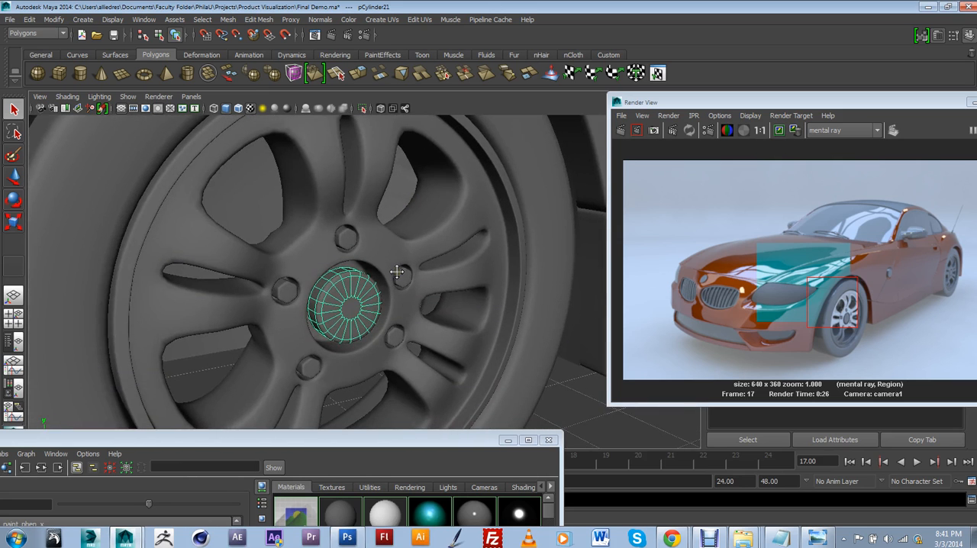
pyautogui.scroll(5, 395, 276)
pyautogui.scroll(-10, 412, 286)
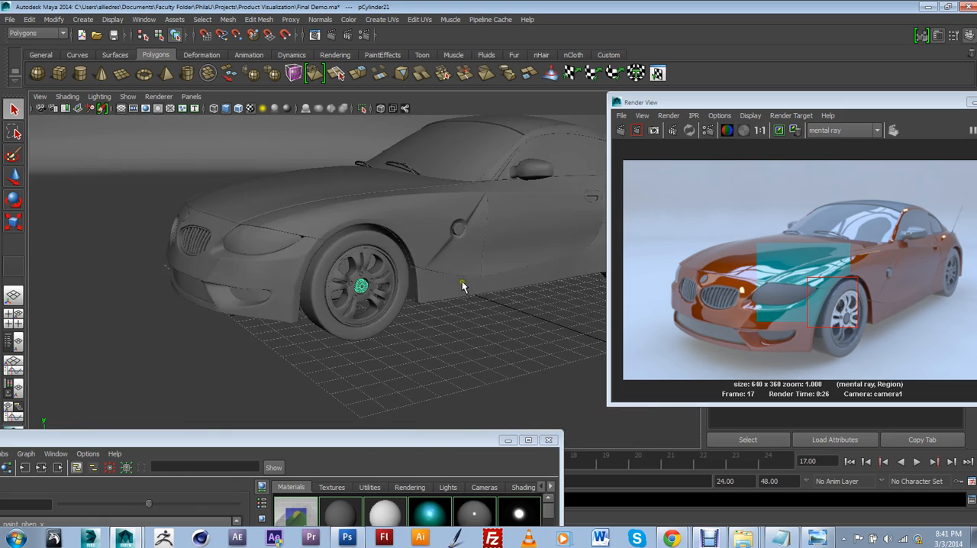
# Step: Select the near rear wheel's center cap and pick its central face in face selection mode
pyautogui.keyDown('alt'); pyautogui.moveTo(462, 283); pyautogui.dragTo(393, 272); pyautogui.keyUp('alt')
pyautogui.click(538, 237)
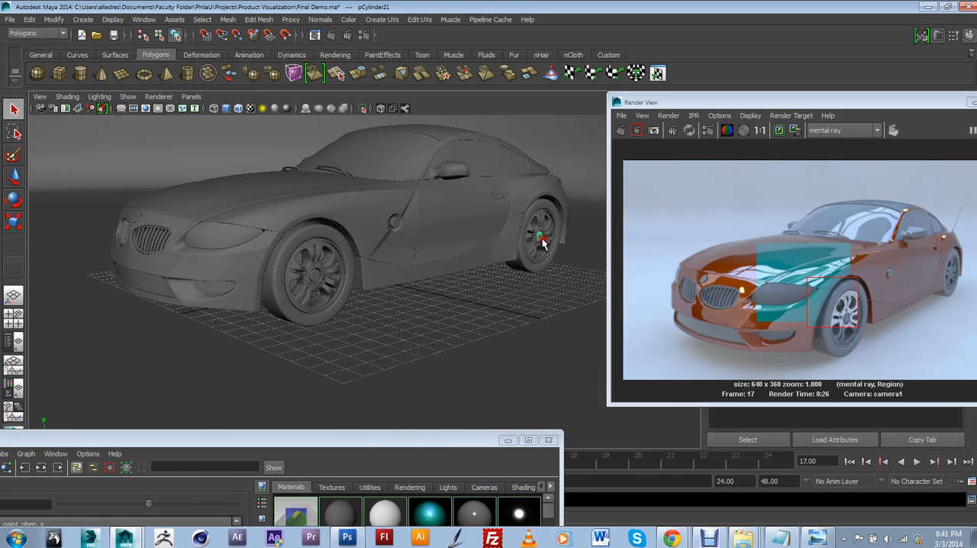
pyautogui.scroll(2, 327, 281)
pyautogui.keyDown('alt'); pyautogui.moveTo(326, 280); pyautogui.dragTo(493, 293); pyautogui.keyUp('alt')
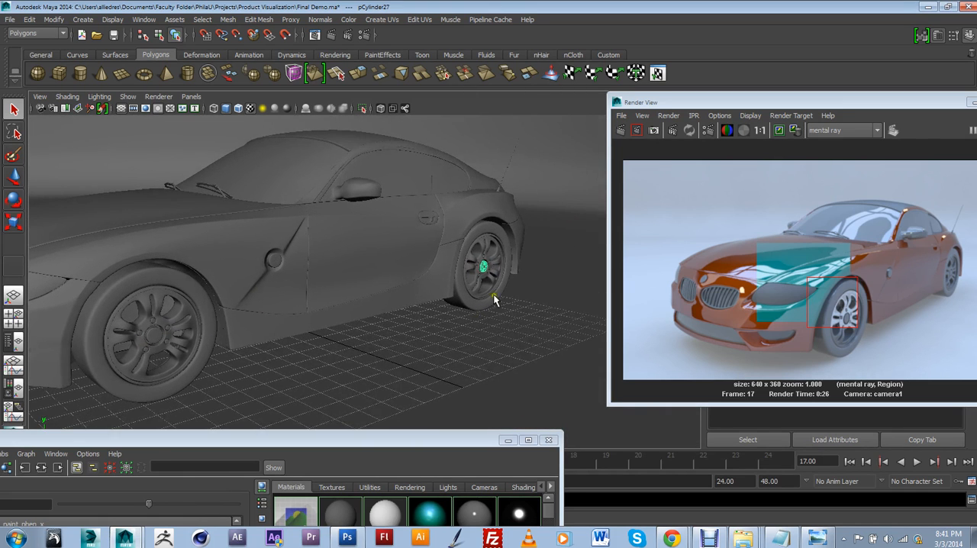
pyautogui.click(485, 273)
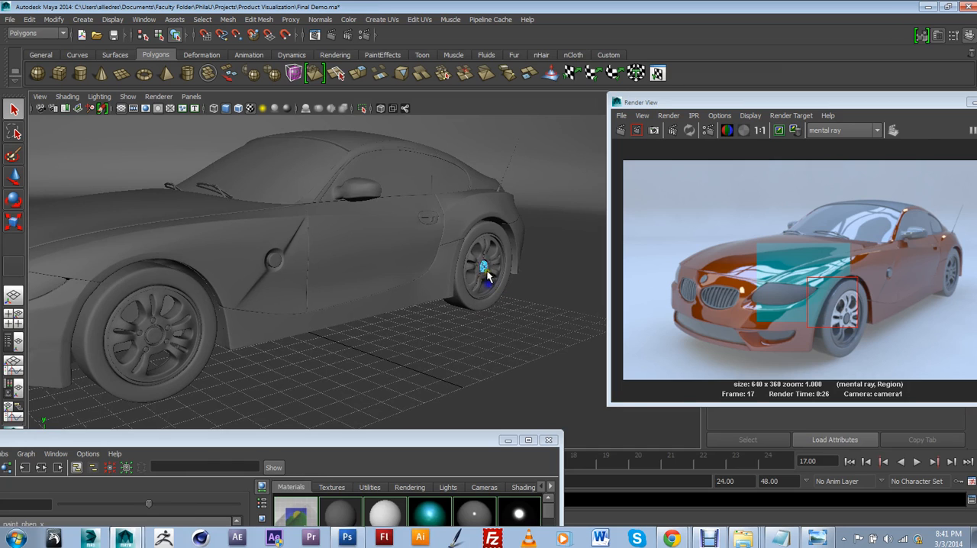
pyautogui.click(484, 267)
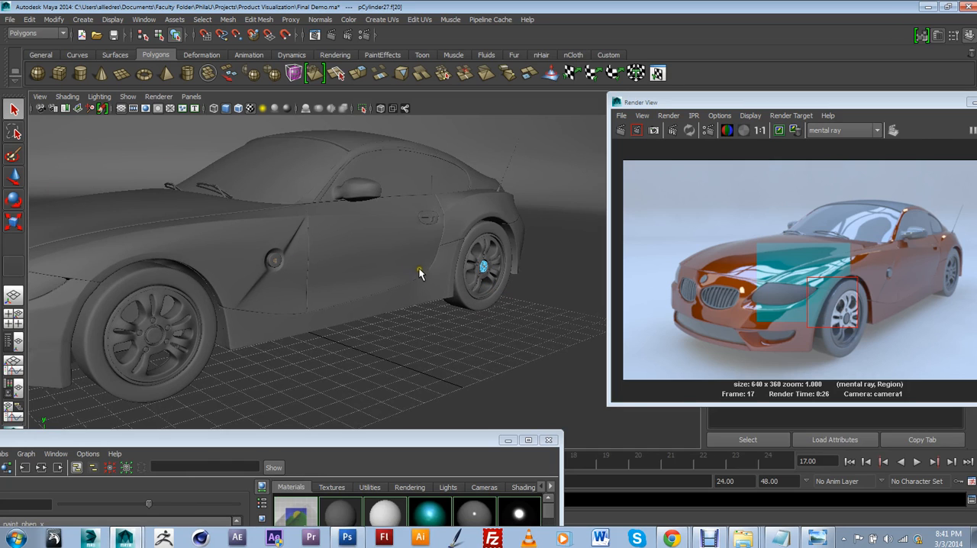
# Step: Return to object selection and select the entire center cap of the near rear wheel
pyautogui.scroll(2, 414, 275)
pyautogui.keyDown('alt'); pyautogui.moveTo(478, 261); pyautogui.dragTo(408, 270, button='middle'); pyautogui.keyUp('alt')
pyautogui.scroll(3, 408, 270)
pyautogui.keyDown('alt'); pyautogui.moveTo(206, 242); pyautogui.dragTo(142, 239); pyautogui.keyUp('alt')
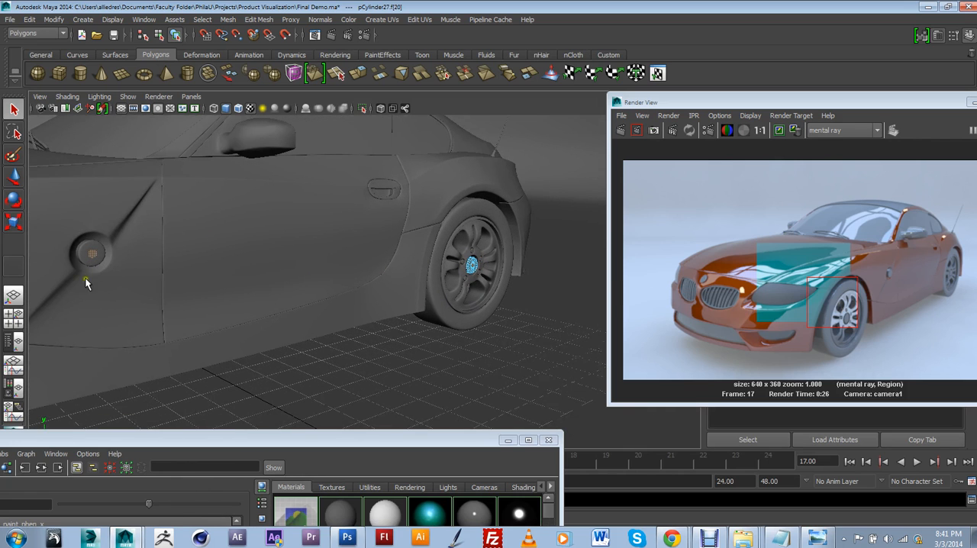
pyautogui.scroll(-2, 222, 275)
pyautogui.keyDown('alt'); pyautogui.moveTo(358, 274); pyautogui.dragTo(305, 277); pyautogui.keyUp('alt')
pyautogui.keyDown('alt'); pyautogui.moveTo(460, 286); pyautogui.dragTo(359, 298, button='middle'); pyautogui.keyUp('alt')
pyautogui.scroll(5, 345, 304)
pyautogui.keyDown('alt'); pyautogui.moveTo(393, 316); pyautogui.dragTo(370, 305); pyautogui.keyUp('alt')
pyautogui.moveTo(374, 301); pyautogui.dragTo(407, 265, button='right')
pyautogui.scroll(2, 375, 306)
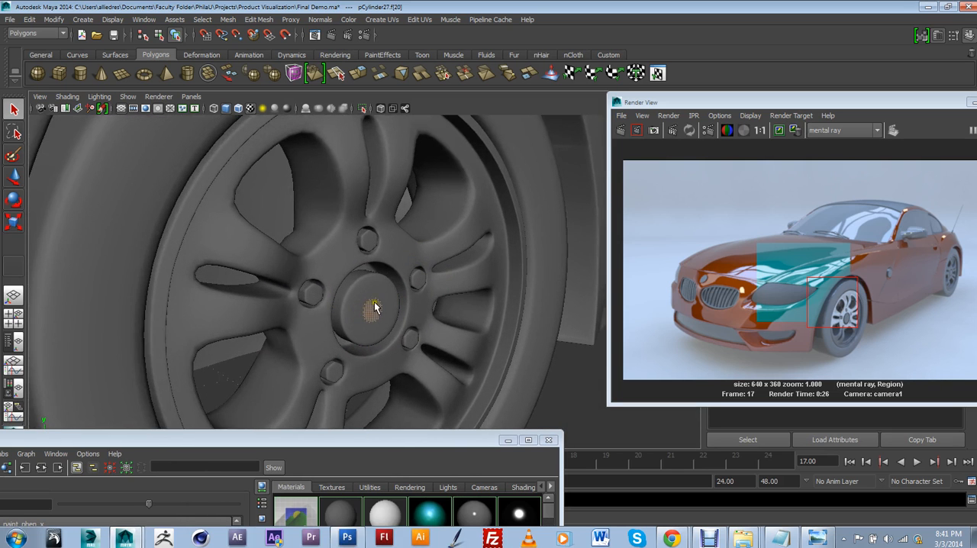
pyautogui.click(374, 307)
pyautogui.moveTo(373, 307)
pyautogui.keyDown('alt'); pyautogui.mouseDown(button='right')
pyautogui.moveTo(355, 290)
pyautogui.moveTo(367, 317)
pyautogui.mouseUp(button='right'); pyautogui.keyUp('alt')
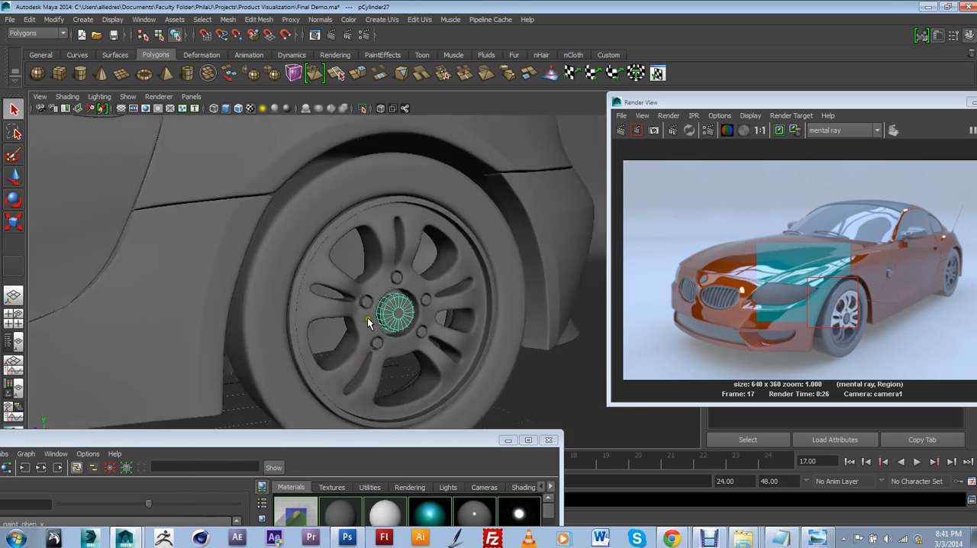
# Step: Open the UV Texture Editor to show the UV layout of the rear wheel's center cap
pyautogui.scroll(-1, 367, 317)
pyautogui.keyDown('alt'); pyautogui.moveTo(367, 317); pyautogui.dragTo(404, 333); pyautogui.keyUp('alt')
pyautogui.scroll(4, 391, 326)
pyautogui.keyDown('alt'); pyautogui.moveTo(404, 333); pyautogui.dragTo(418, 325, button='middle'); pyautogui.keyUp('alt')
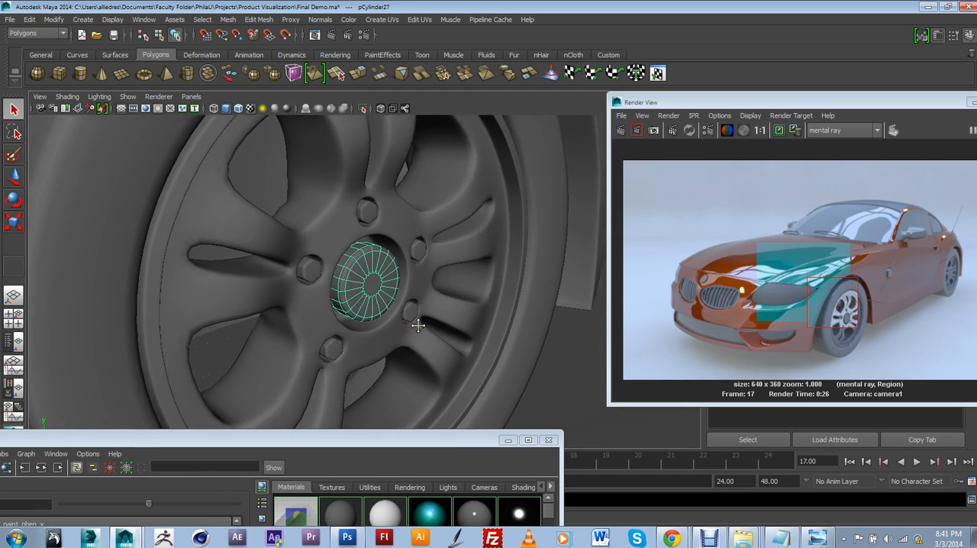
pyautogui.keyDown('alt'); pyautogui.moveTo(403, 323); pyautogui.dragTo(333, 298); pyautogui.keyUp('alt')
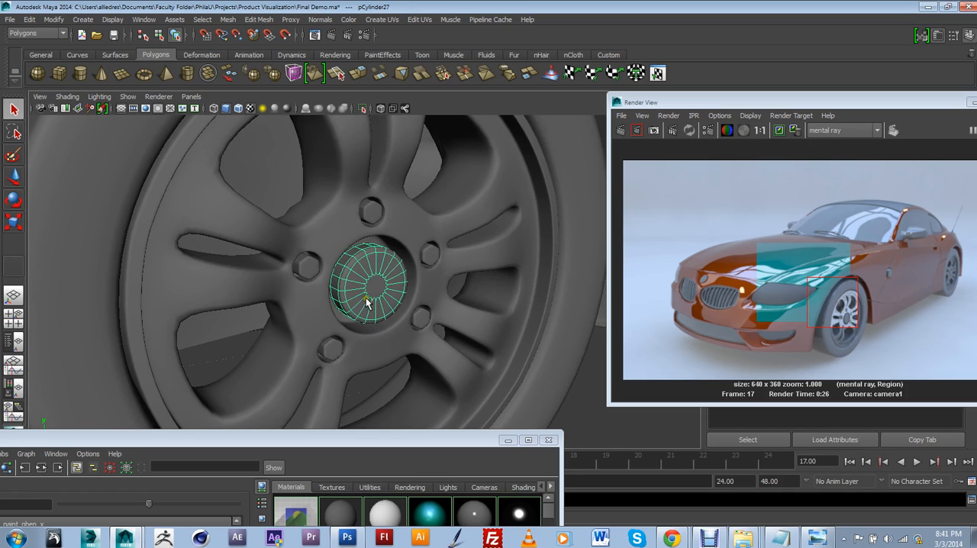
pyautogui.keyDown('alt'); pyautogui.moveTo(385, 305); pyautogui.dragTo(370, 318, button='middle'); pyautogui.keyUp('alt')
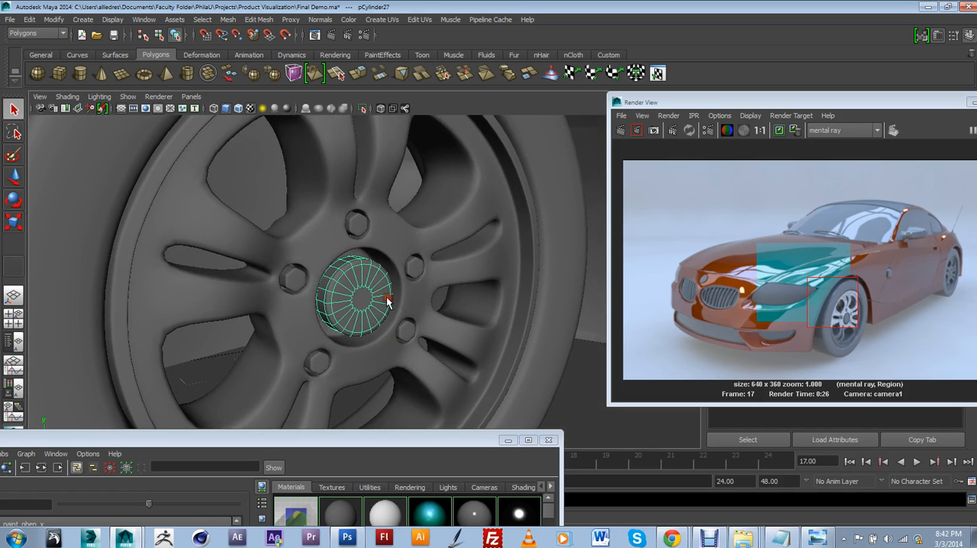
pyautogui.click(148, 20)
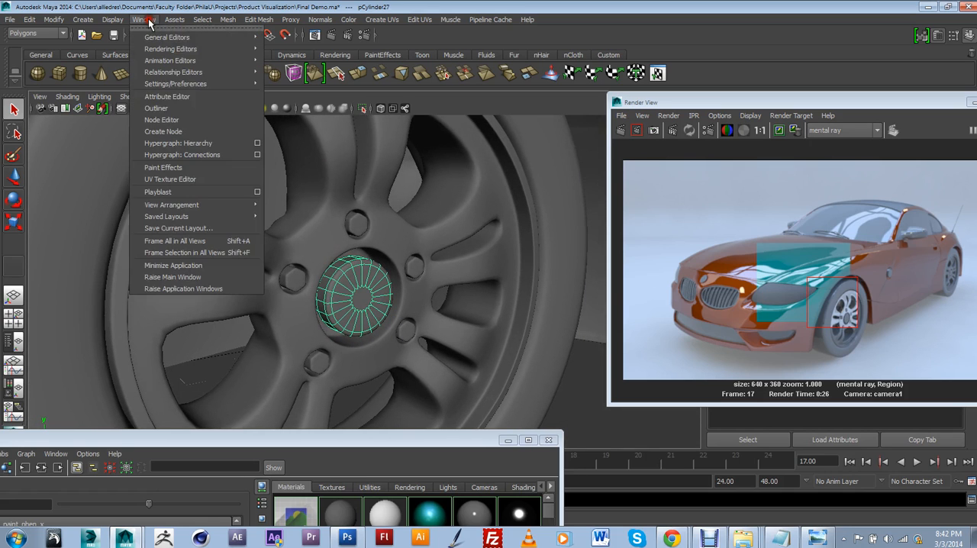
pyautogui.click(174, 179)
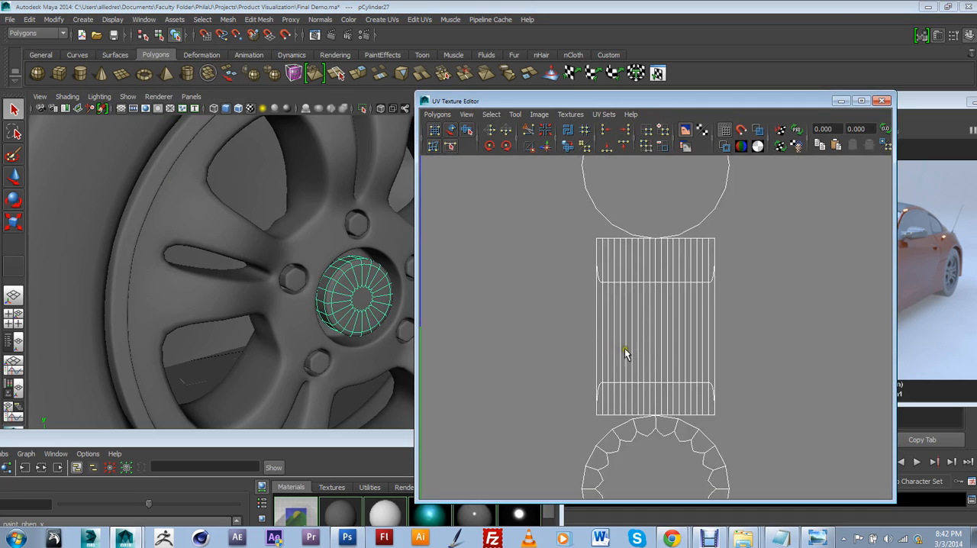
pyautogui.scroll(-5, 626, 350)
pyautogui.scroll(3, 640, 350)
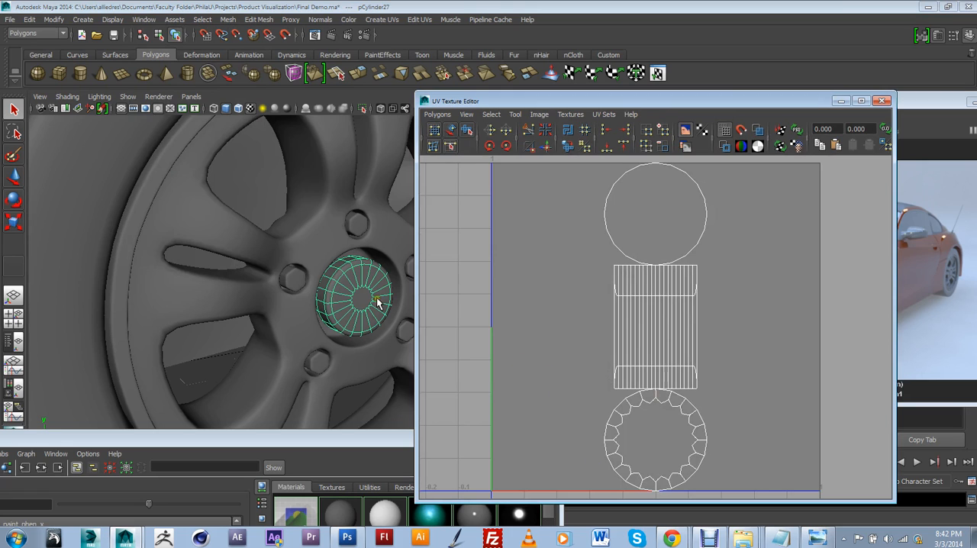
# Step: Turn off the smooth mesh preview on the rear wheel's center cap
pyautogui.click(344, 261)
pyautogui.click(690, 432)
pyautogui.press('1')
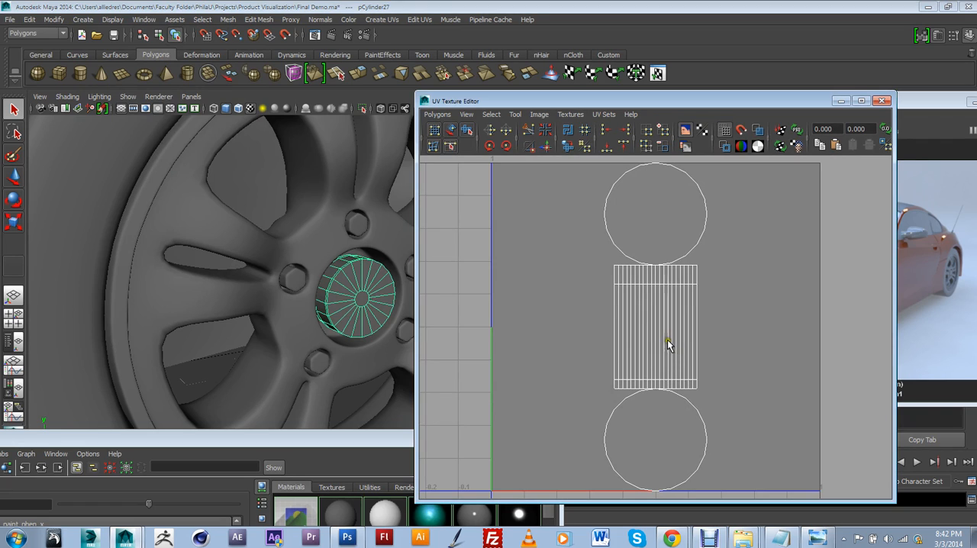
pyautogui.click(330, 326)
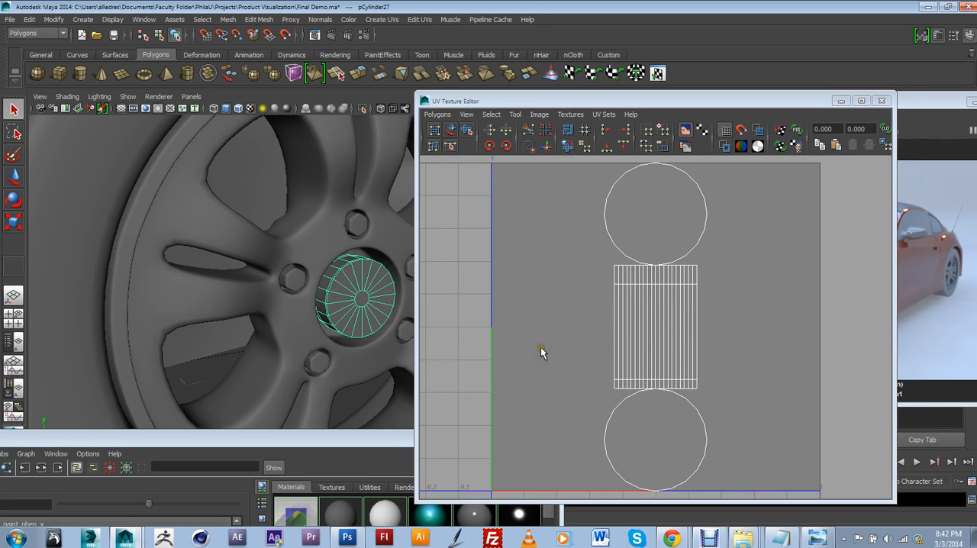
pyautogui.click(620, 354)
pyautogui.scroll(5, 352, 326)
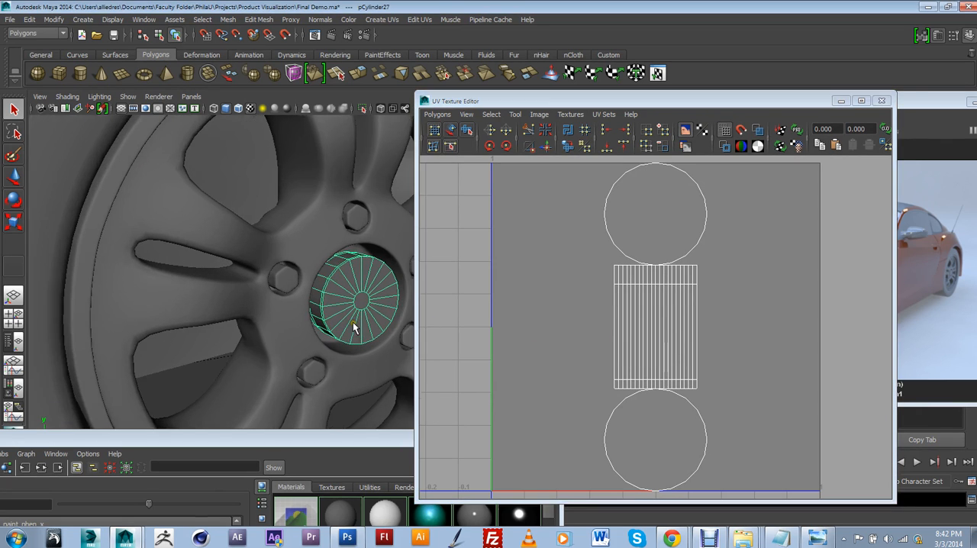
# Step: Compare the cap's mesh and UV layout with smooth preview on and off, ending with the preview off
pyautogui.keyDown('alt'); pyautogui.moveTo(361, 288); pyautogui.dragTo(235, 243); pyautogui.keyUp('alt')
pyautogui.keyDown('alt'); pyautogui.moveTo(235, 242); pyautogui.dragTo(278, 297, button='middle'); pyautogui.keyUp('alt')
pyautogui.scroll(3, 279, 296)
pyautogui.keyDown('alt'); pyautogui.moveTo(280, 298); pyautogui.dragTo(286, 259); pyautogui.keyUp('alt')
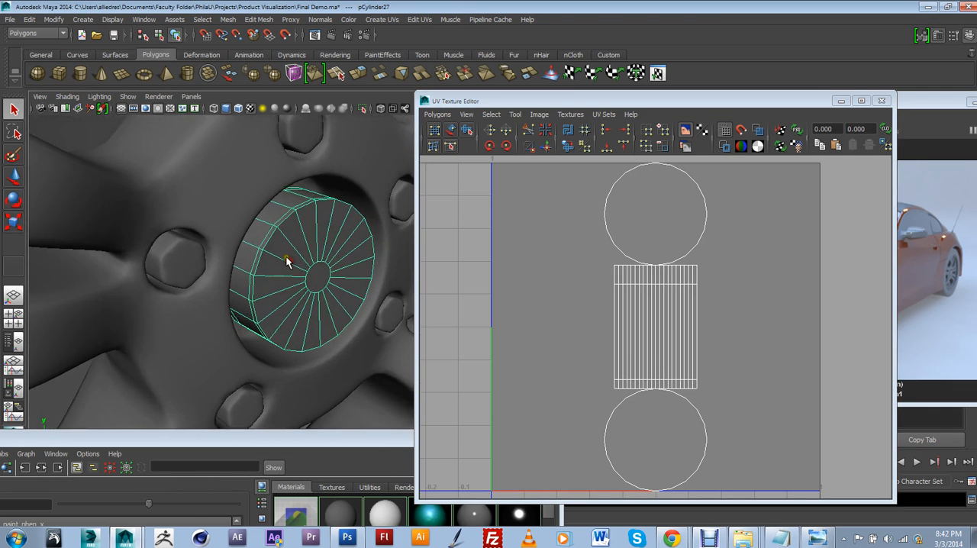
pyautogui.press('3')
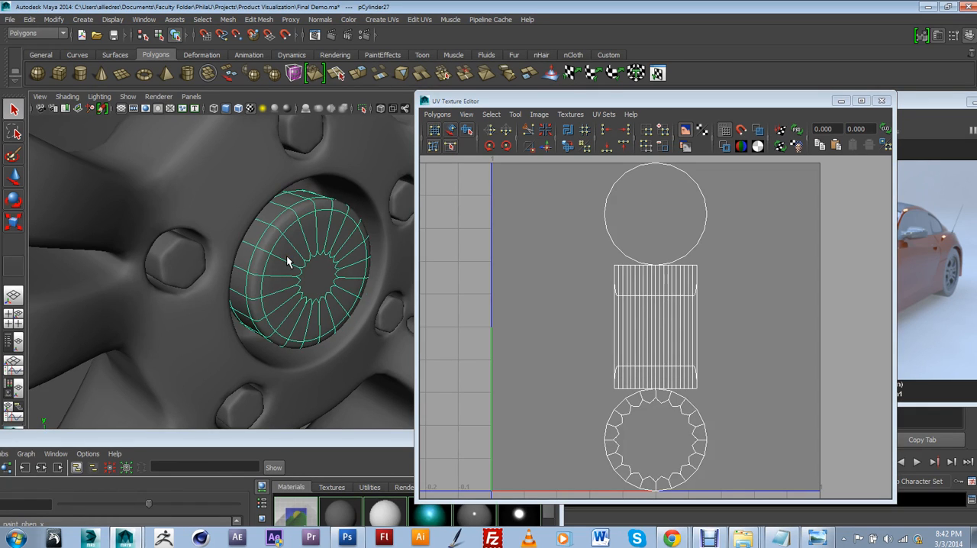
pyautogui.press('1')
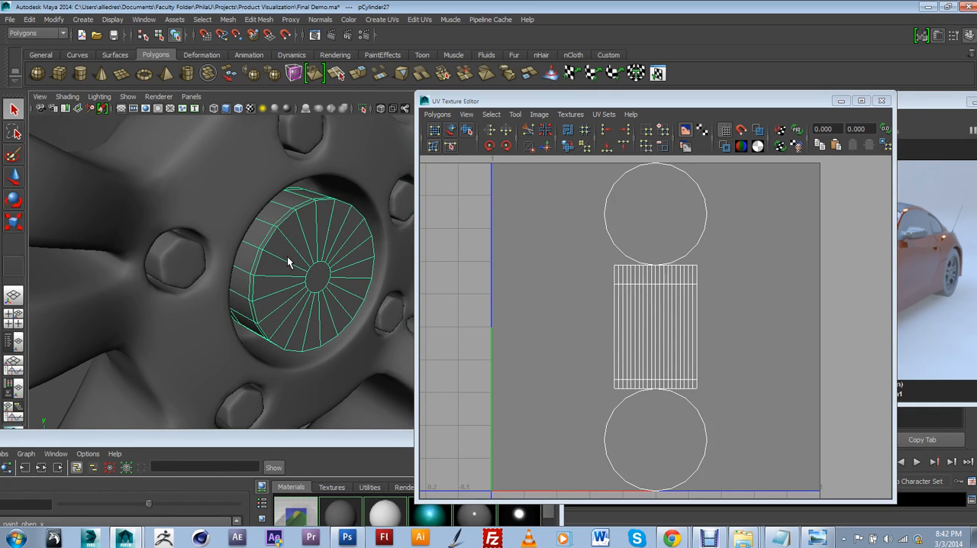
pyautogui.press('3')
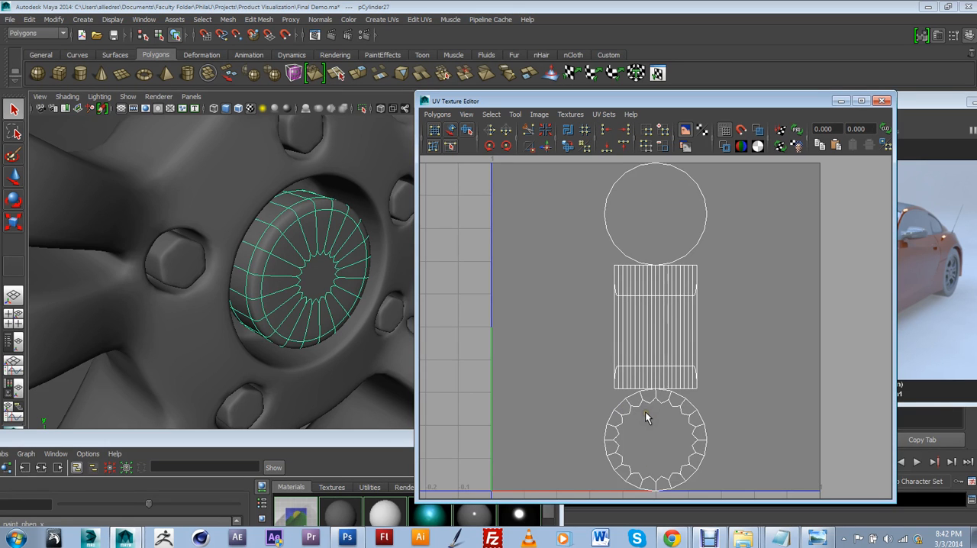
pyautogui.press('1')
pyautogui.press('f')
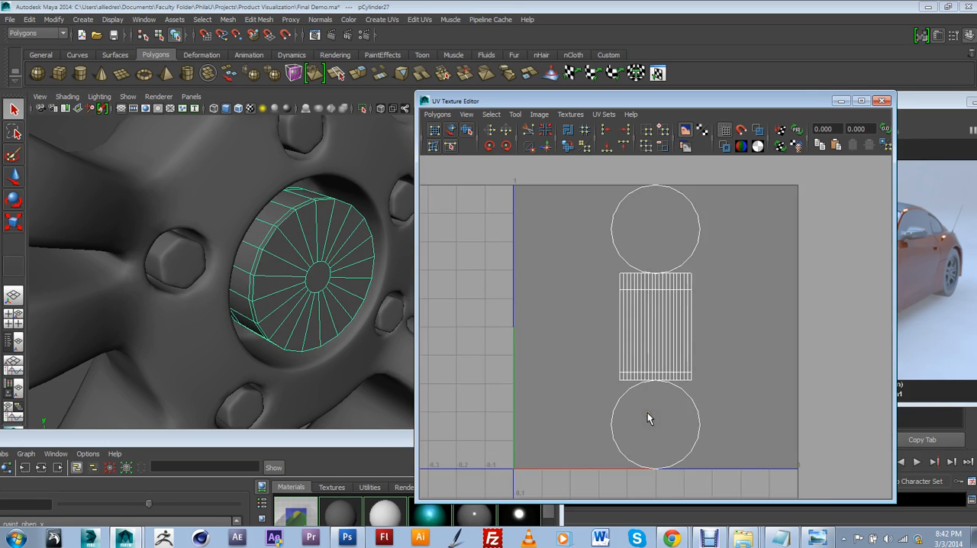
pyautogui.scroll(-3, 647, 412)
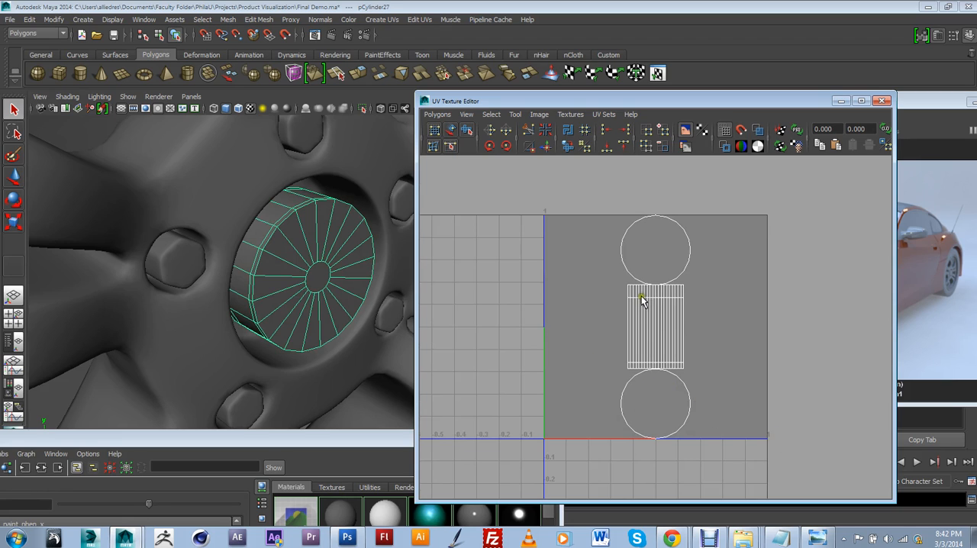
# Step: Switch the center cap to face selection and check the UVs of its central face and one surrounding wedge face
pyautogui.moveTo(328, 273); pyautogui.dragTo(334, 294, button='right')
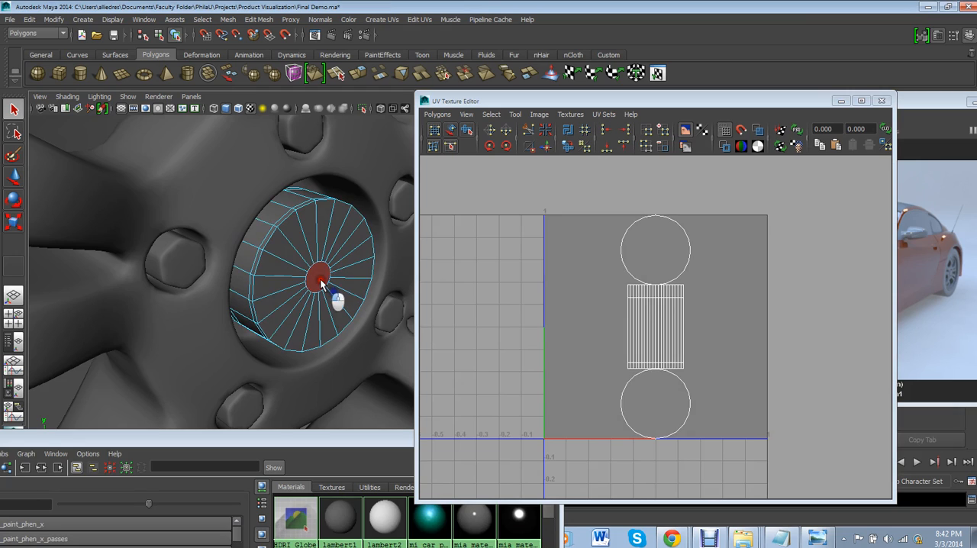
pyautogui.click(320, 281)
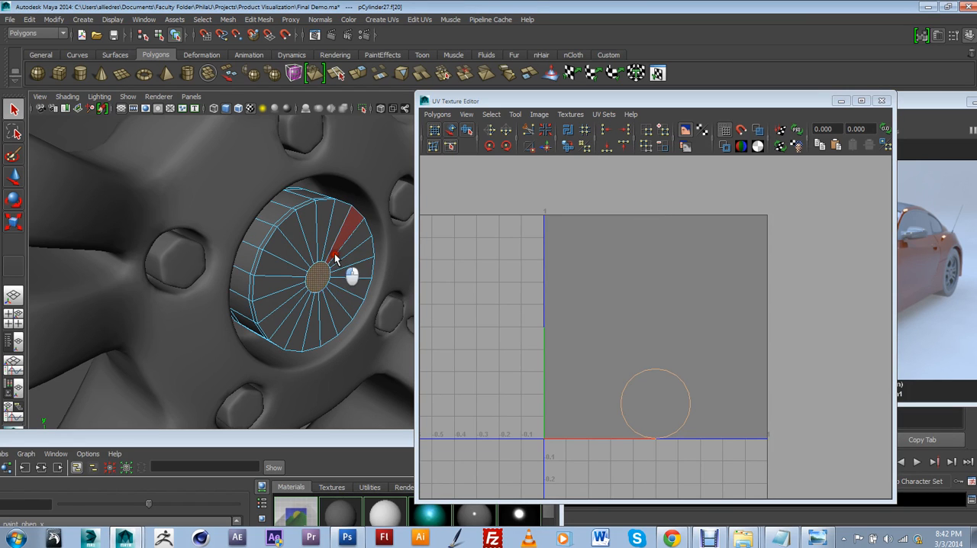
pyautogui.click(335, 258)
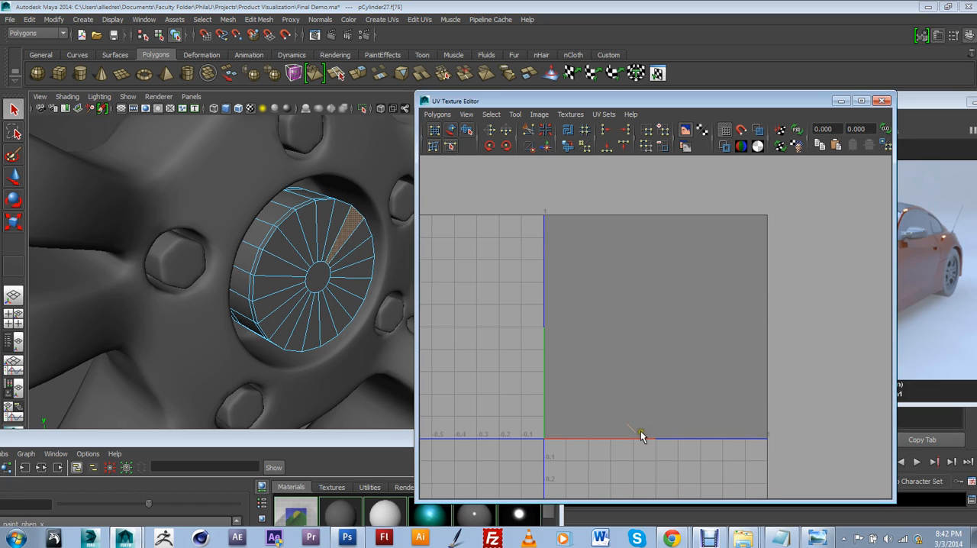
pyautogui.click(321, 281)
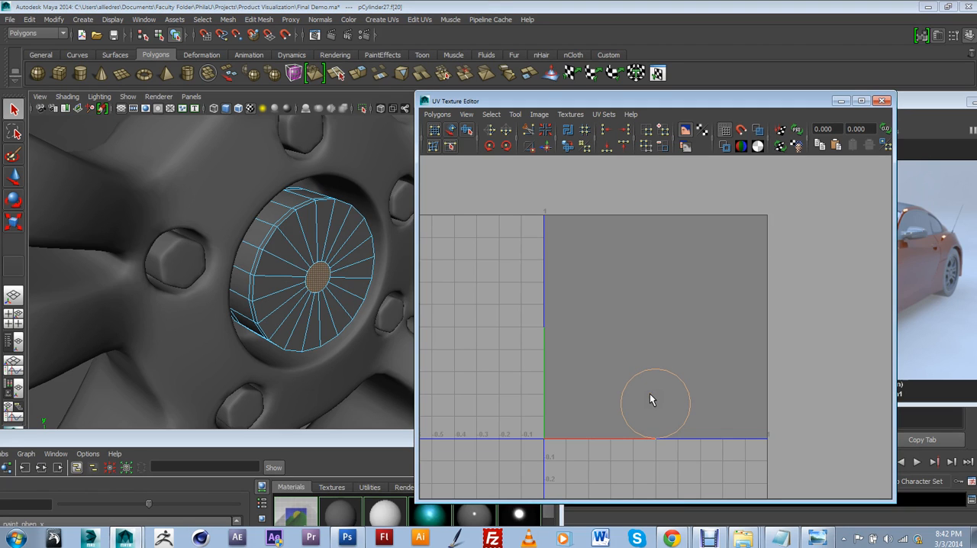
# Step: Select all the wedge faces and the central face on the front of the rear wheel's center cap
pyautogui.click(325, 324)
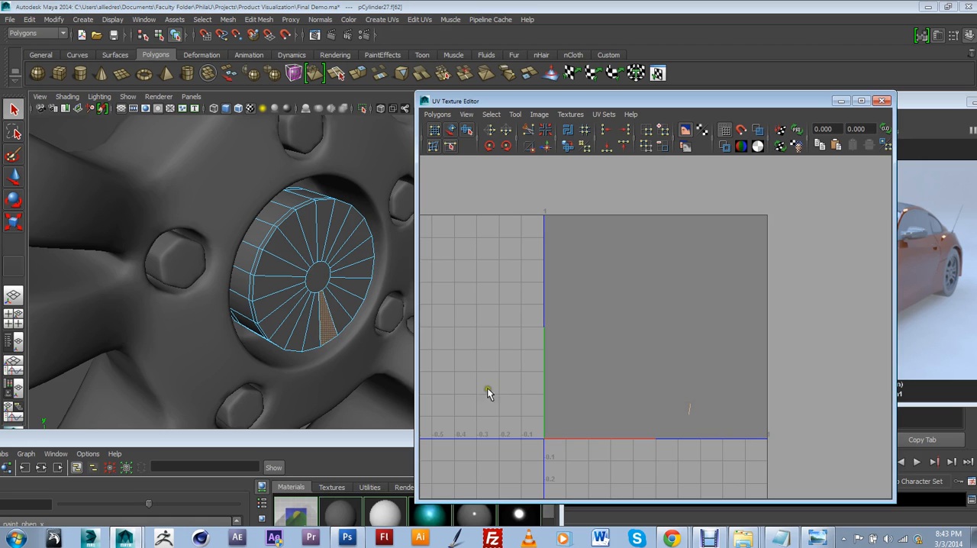
pyautogui.keyDown('shift'); pyautogui.click(314, 334); pyautogui.keyUp('shift')
pyautogui.keyDown('shift'); pyautogui.click(298, 332); pyautogui.keyUp('shift')
pyautogui.keyDown('shift'); pyautogui.click(290, 324); pyautogui.keyUp('shift')
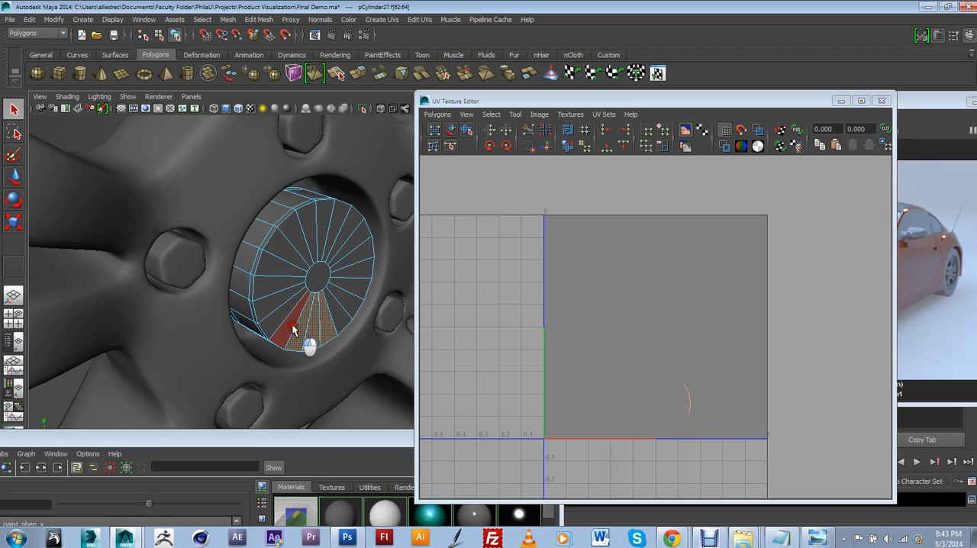
pyautogui.keyDown('shift'); pyautogui.click(281, 312); pyautogui.keyUp('shift')
pyautogui.keyDown('shift'); pyautogui.click(286, 265); pyautogui.keyUp('shift')
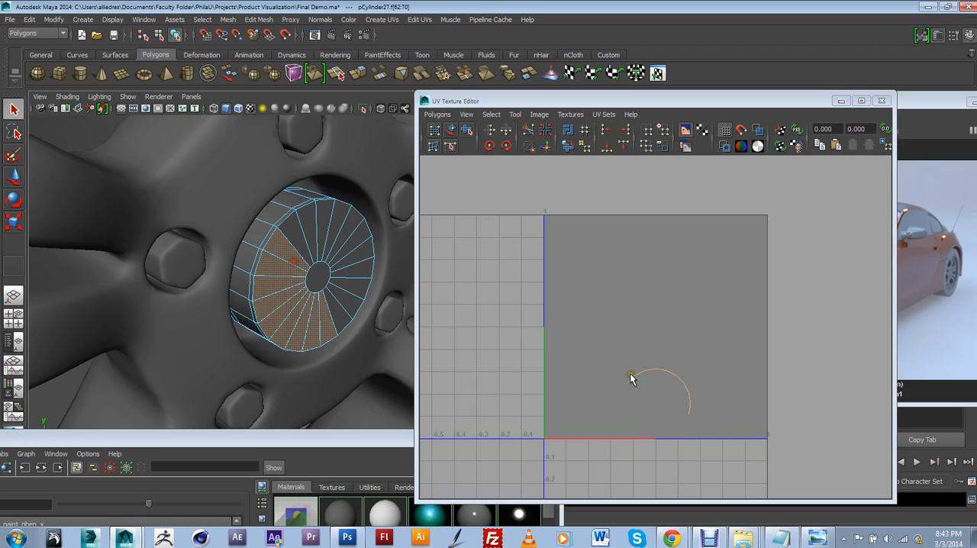
pyautogui.keyDown('shift'); pyautogui.click(303, 272); pyautogui.keyUp('shift')
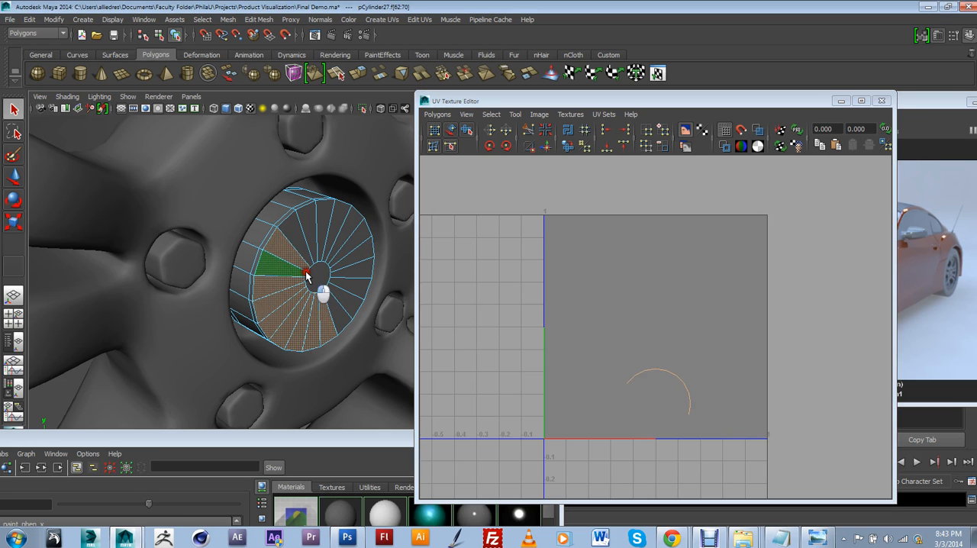
pyautogui.keyDown('shift'); pyautogui.click(316, 277); pyautogui.keyUp('shift')
pyautogui.keyDown('shift'); pyautogui.click(293, 266); pyautogui.keyUp('shift')
pyautogui.keyDown('shift'); pyautogui.click(292, 240); pyautogui.keyUp('shift')
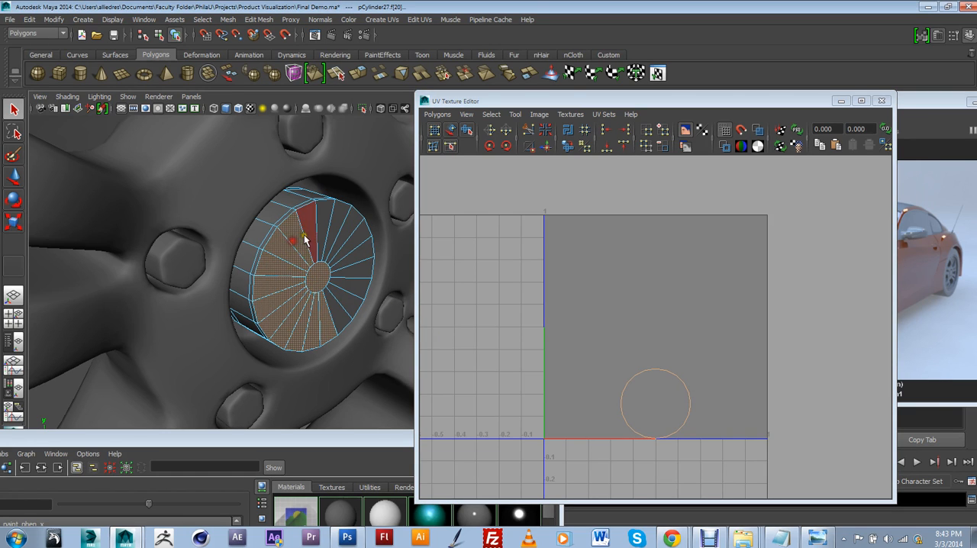
pyautogui.keyDown('shift'); pyautogui.click(353, 238); pyautogui.keyUp('shift')
pyautogui.keyDown('shift'); pyautogui.click(347, 232); pyautogui.keyUp('shift')
pyautogui.keyDown('shift'); pyautogui.click(358, 254); pyautogui.keyUp('shift')
pyautogui.keyDown('shift'); pyautogui.click(359, 267); pyautogui.keyUp('shift')
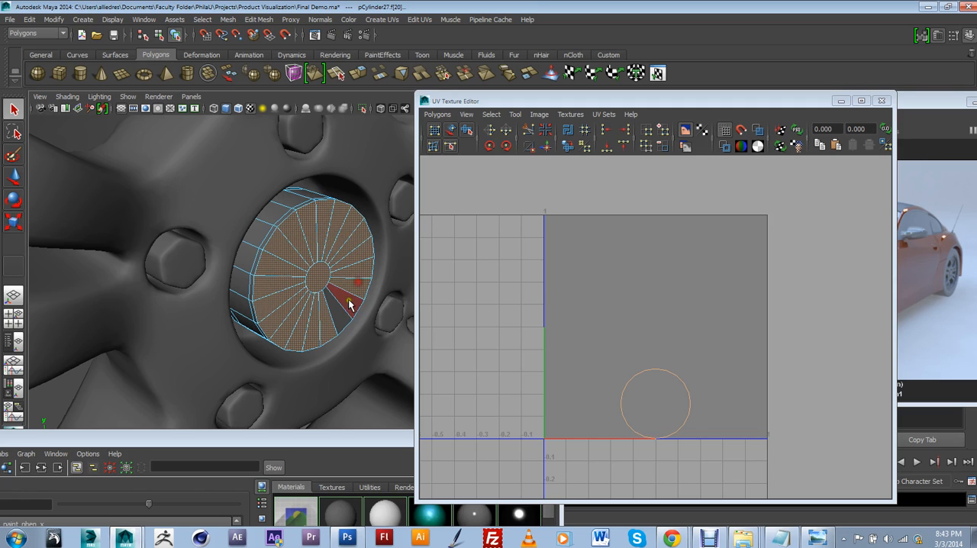
pyautogui.keyDown('shift'); pyautogui.click(348, 301); pyautogui.keyUp('shift')
pyautogui.keyDown('shift'); pyautogui.click(334, 319); pyautogui.keyUp('shift')
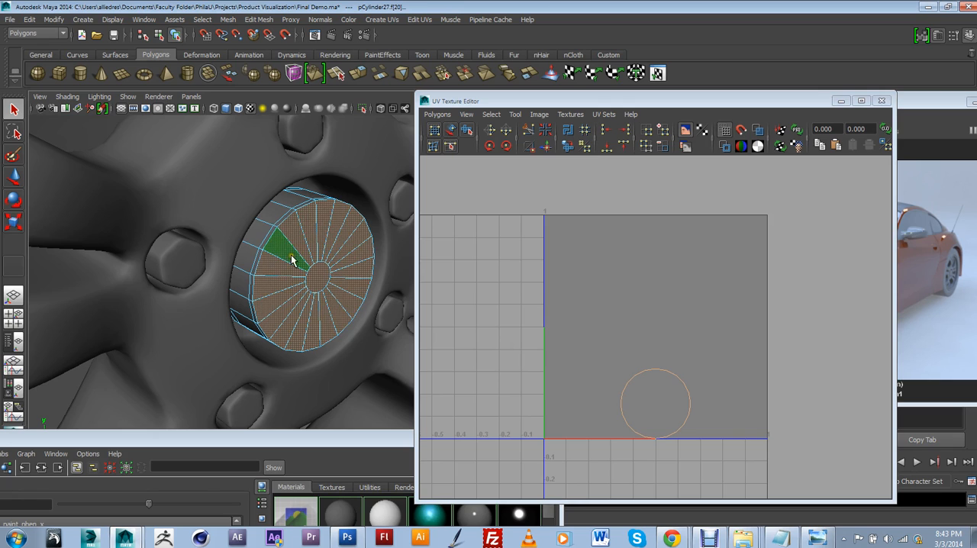
pyautogui.scroll(-2, 698, 371)
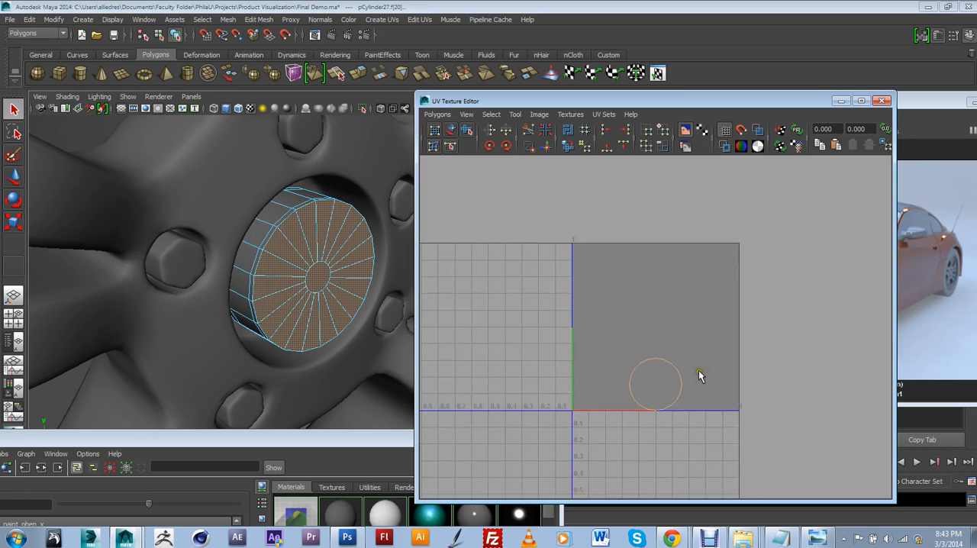
pyautogui.moveTo(696, 407)
pyautogui.keyDown('alt'); pyautogui.mouseDown(button='middle')
pyautogui.moveTo(702, 397)
pyautogui.moveTo(712, 405)
pyautogui.mouseUp(button='middle'); pyautogui.keyUp('alt')
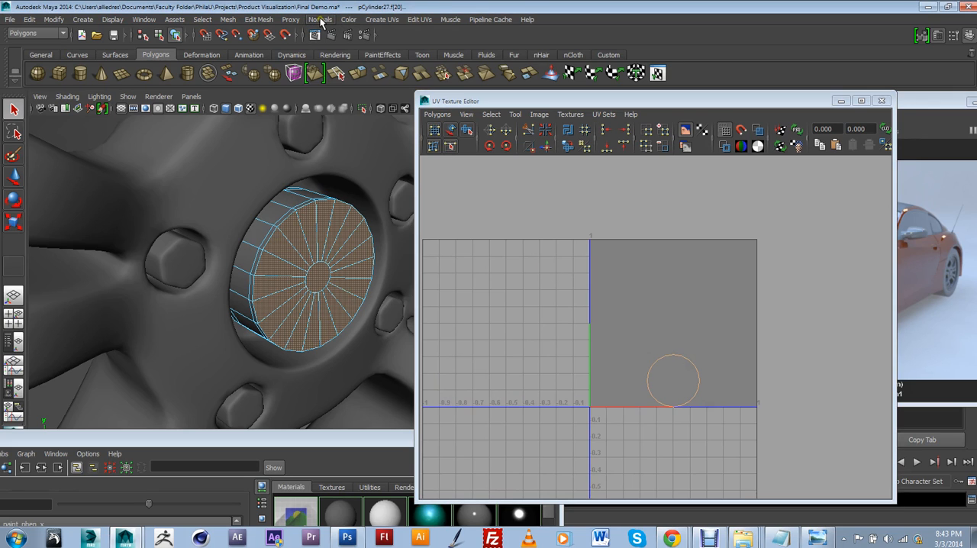
# Step: Project planar UVs onto the selected cap front faces along the X axis, fitted to the bounding box
pyautogui.click(380, 21)
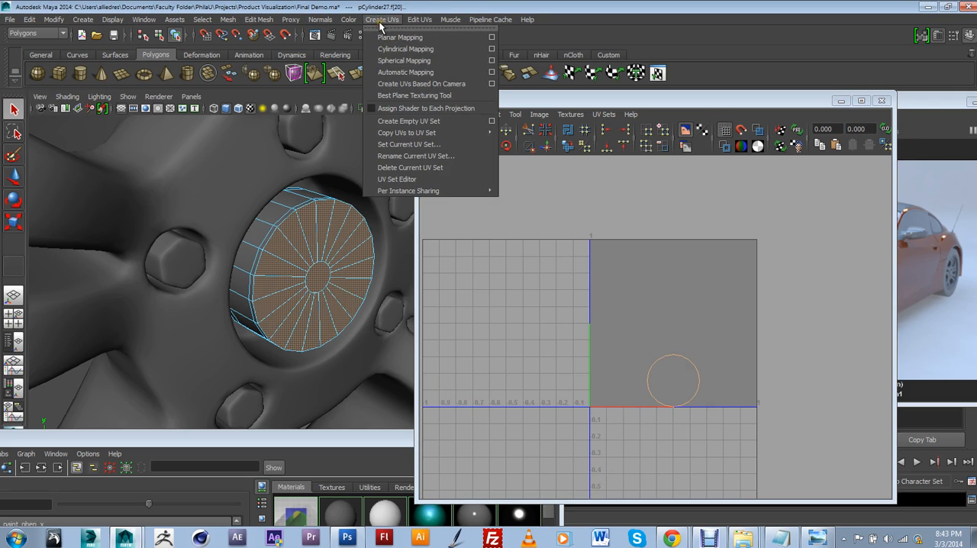
pyautogui.click(491, 36)
pyautogui.moveTo(527, 170); pyautogui.dragTo(686, 175)
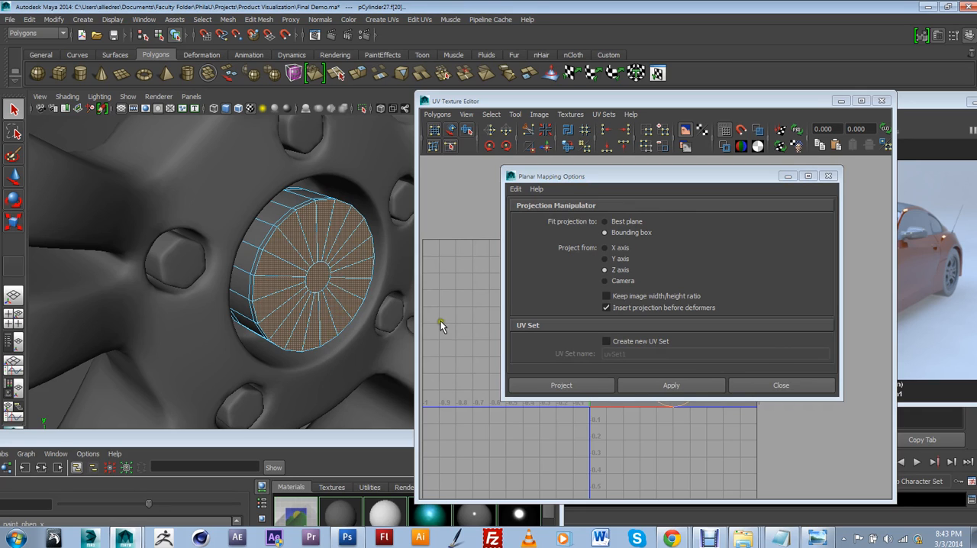
pyautogui.click(612, 243)
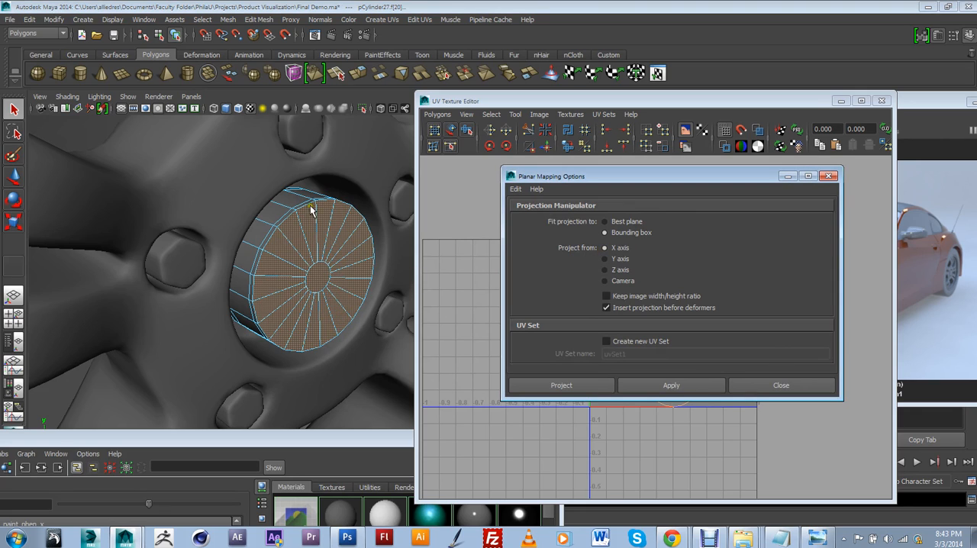
pyautogui.click(588, 389)
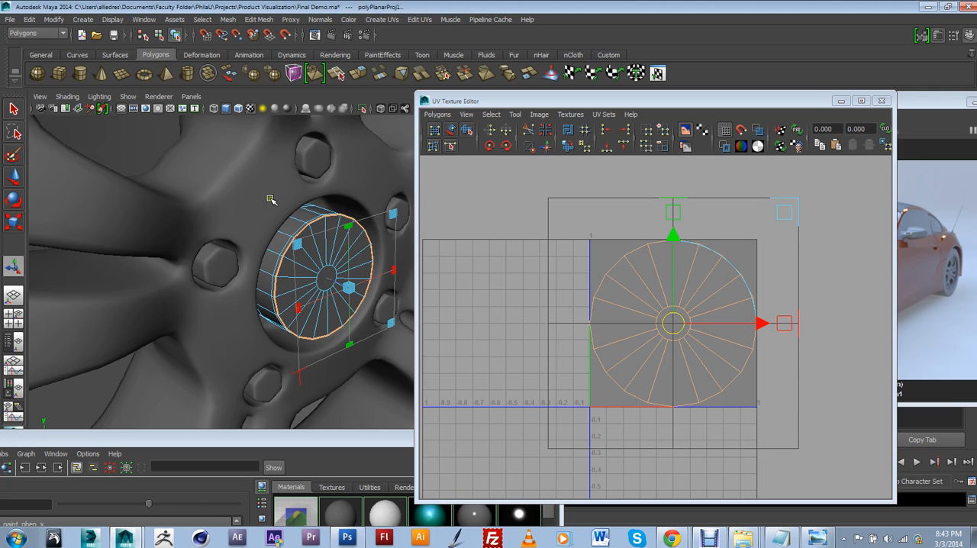
# Step: Return the center cap to object selection and examine how its UV shells overlap
pyautogui.moveTo(308, 221); pyautogui.dragTo(321, 218, button='right')
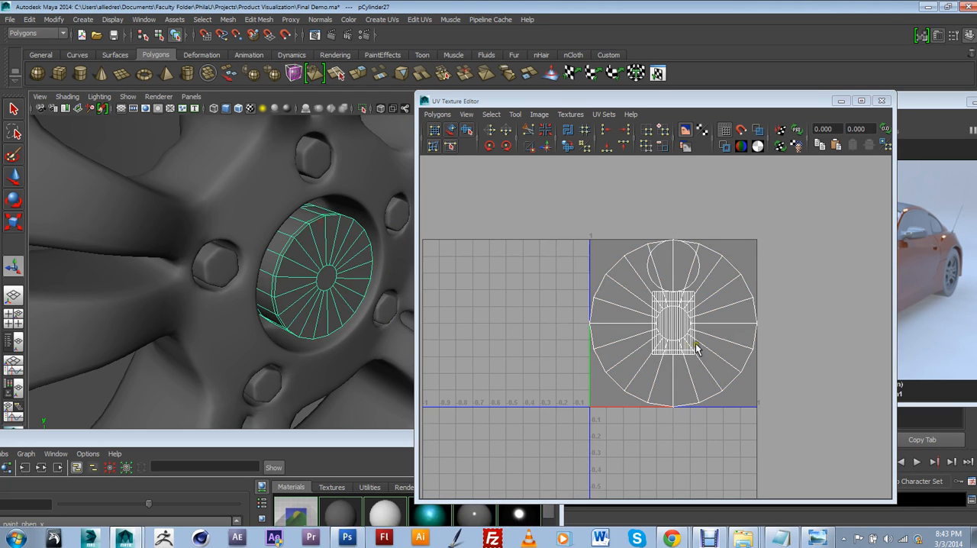
pyautogui.moveTo(705, 350); pyautogui.dragTo(704, 351, button='right')
pyautogui.scroll(2, 704, 350)
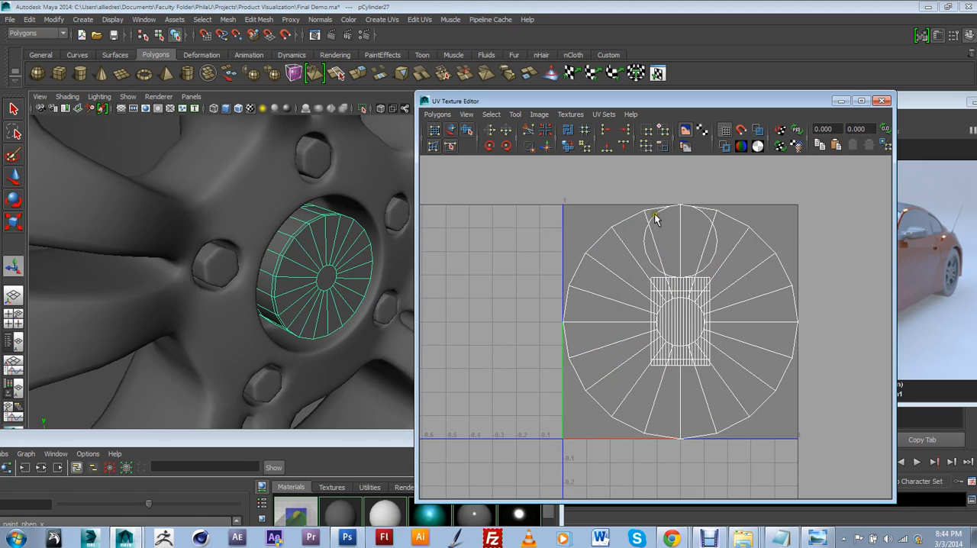
pyautogui.scroll(-2, 658, 306)
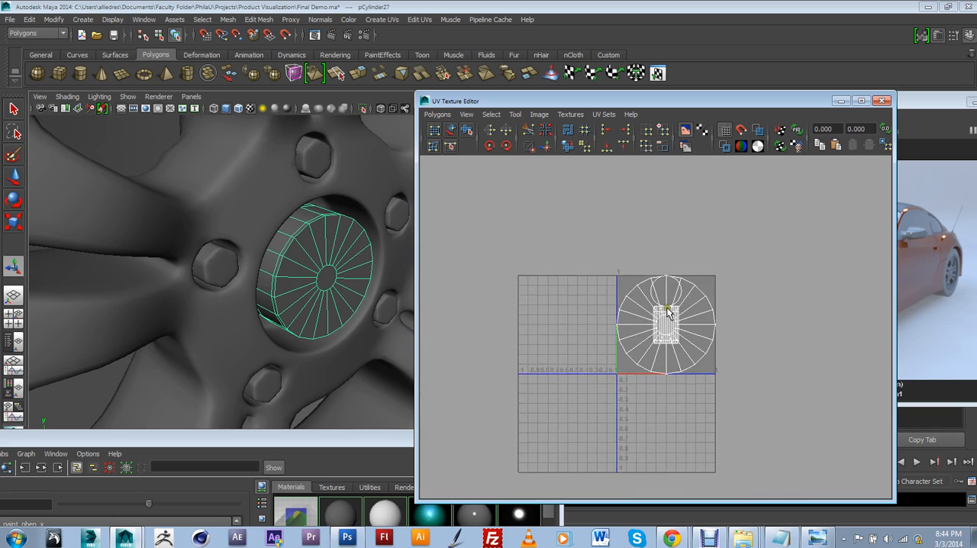
pyautogui.scroll(4, 702, 389)
pyautogui.scroll(-3, 702, 391)
# Step: Select the whole front-face UV shell starting from one wedge face and convert the selection to UVs
pyautogui.moveTo(737, 335); pyautogui.dragTo(742, 356, button='right')
pyautogui.click(734, 337)
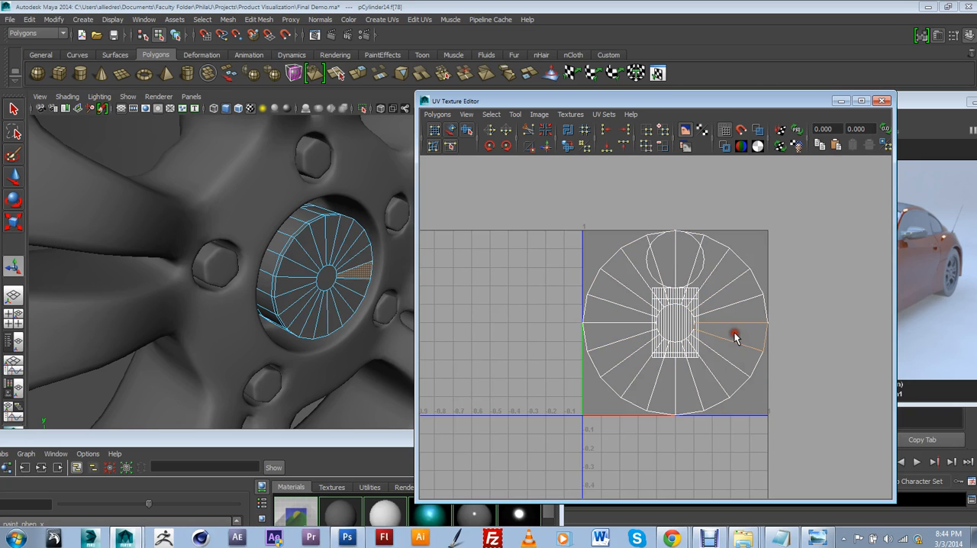
pyautogui.click(490, 115)
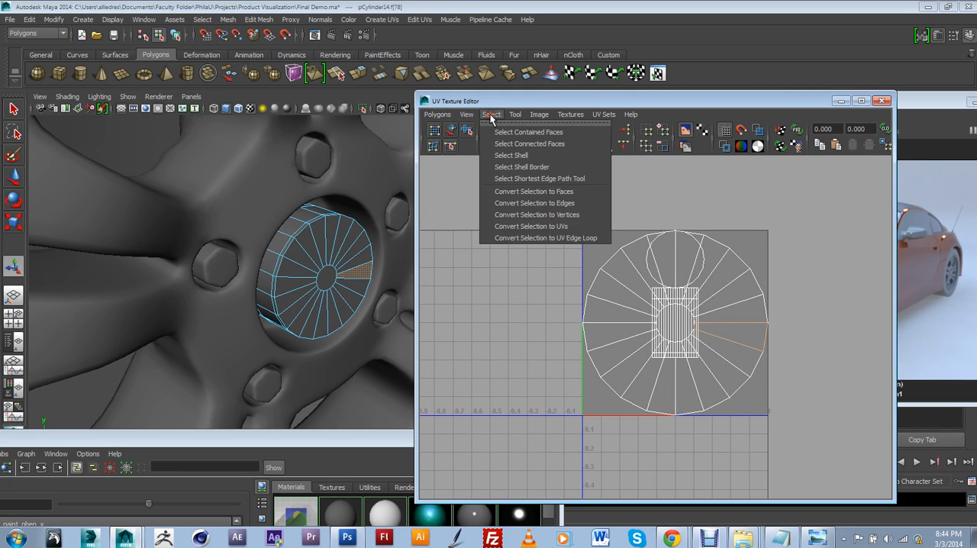
pyautogui.click(511, 155)
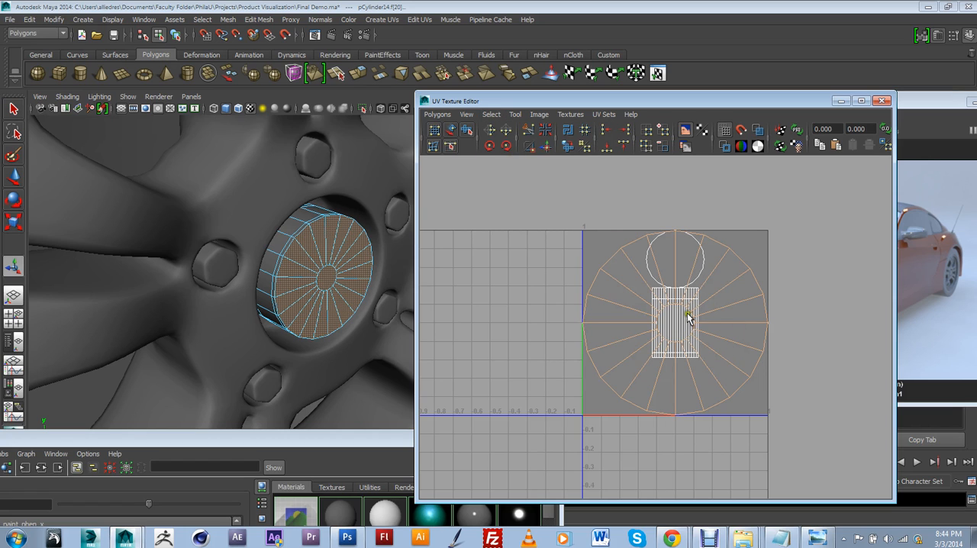
pyautogui.click(491, 114)
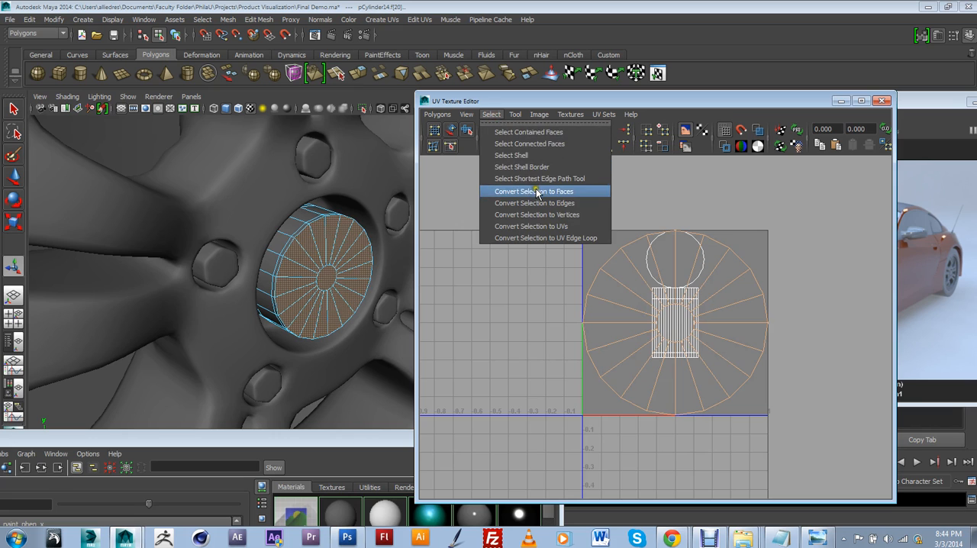
pyautogui.click(549, 226)
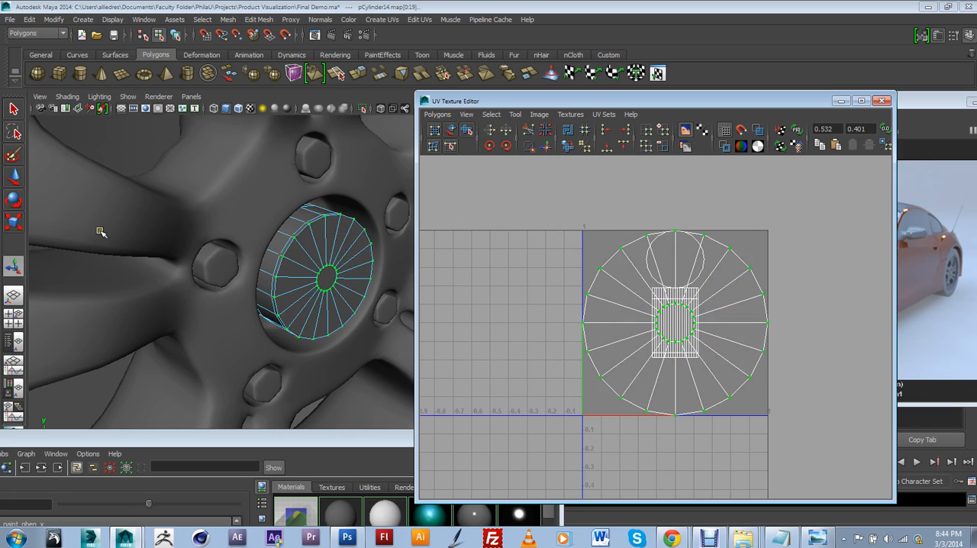
# Step: Move the front-face UV shell out of the 0–1 texture square into the empty neighboring tile
pyautogui.press('w')
pyautogui.scroll(-1, 582, 277)
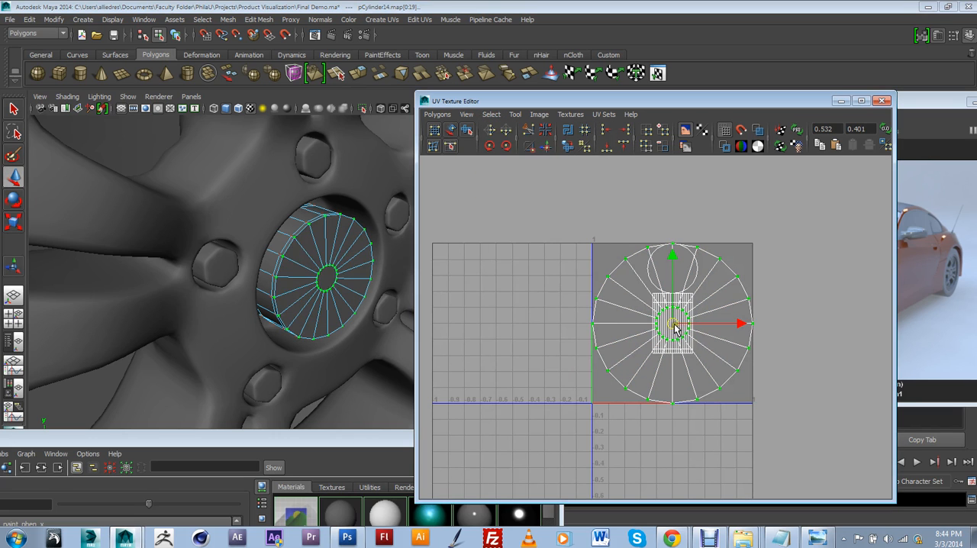
pyautogui.moveTo(674, 326); pyautogui.dragTo(517, 322)
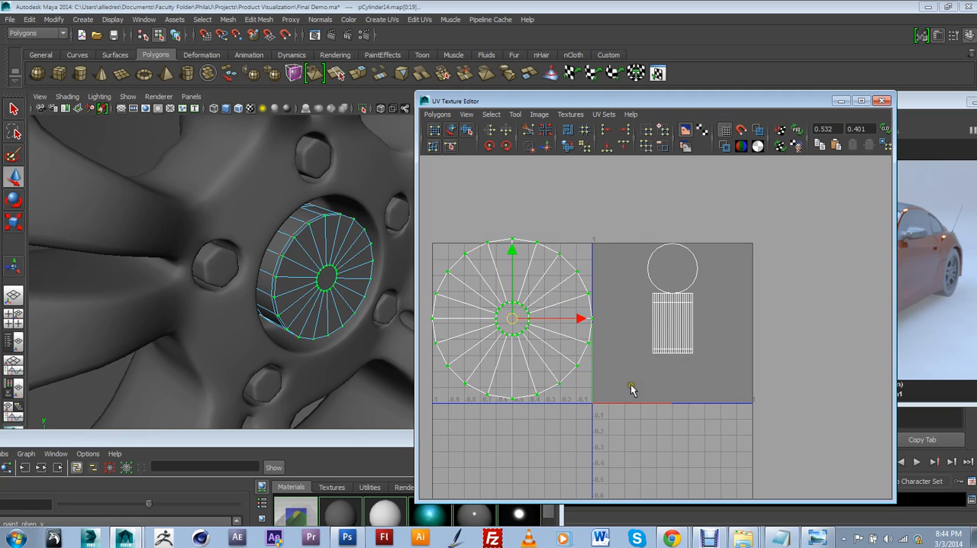
pyautogui.scroll(2, 630, 389)
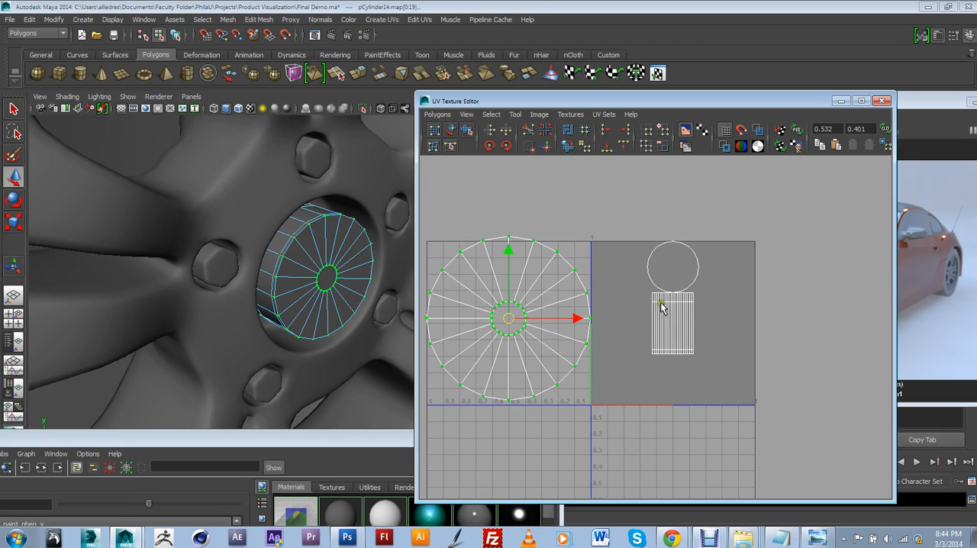
# Step: Select the UVs of the cap's side strip and small circle and move them to the lower-left area of the texture square
pyautogui.moveTo(661, 303); pyautogui.dragTo(687, 303, button='right')
pyautogui.moveTo(632, 217); pyautogui.dragTo(743, 382)
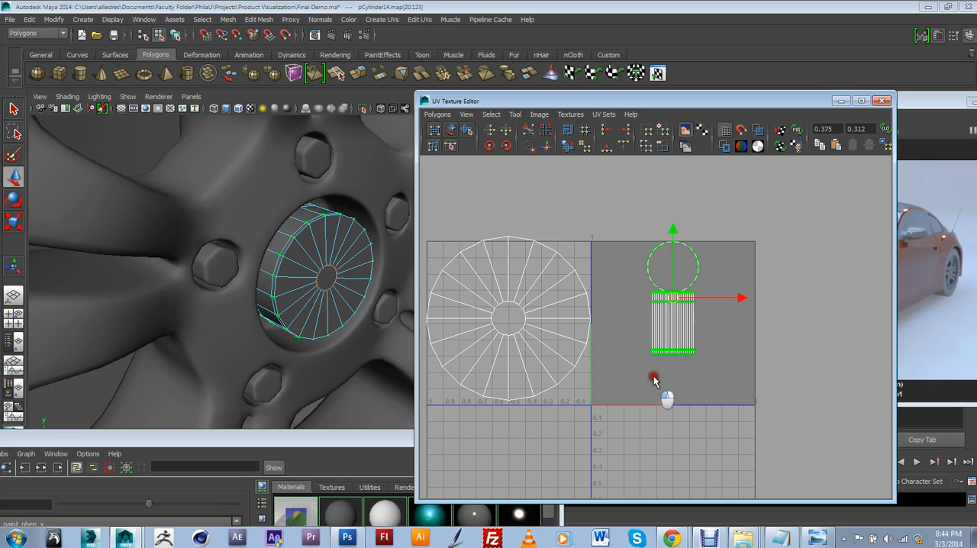
pyautogui.moveTo(653, 377); pyautogui.dragTo(670, 363)
pyautogui.moveTo(630, 215); pyautogui.dragTo(741, 380)
pyautogui.moveTo(672, 300); pyautogui.dragTo(647, 362)
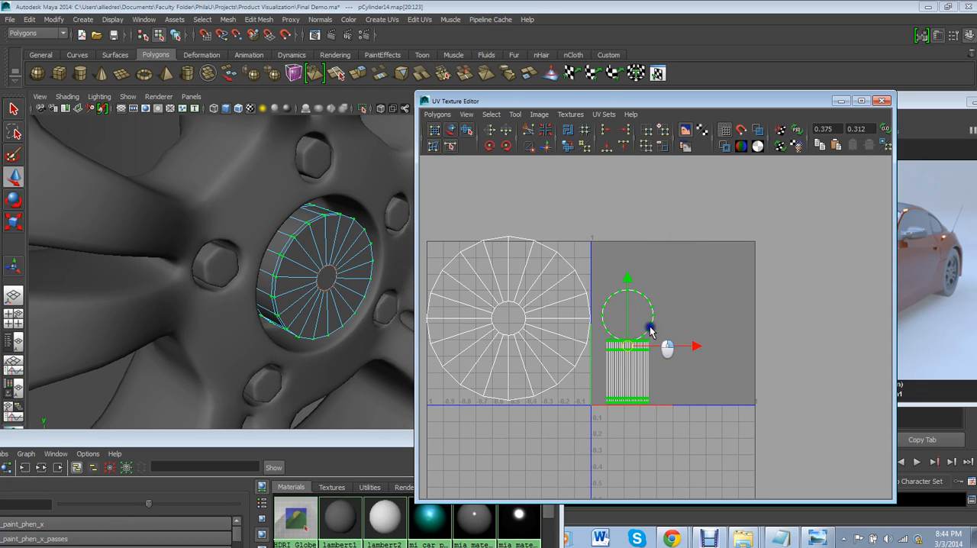
# Step: Select the small circular face, convert it to UVs, and place it beside the side strip near the texture square's lower edge
pyautogui.click(627, 321)
pyautogui.click(593, 311)
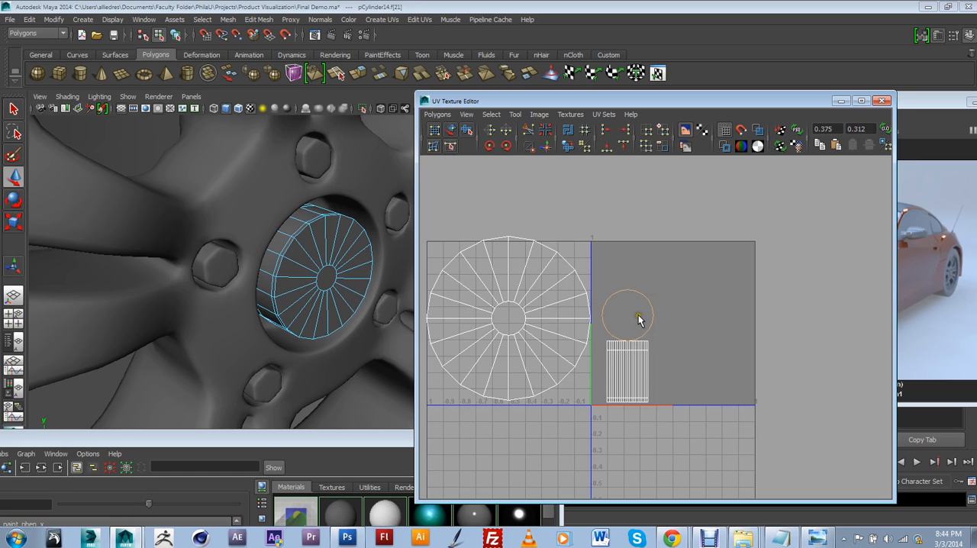
pyautogui.click(490, 113)
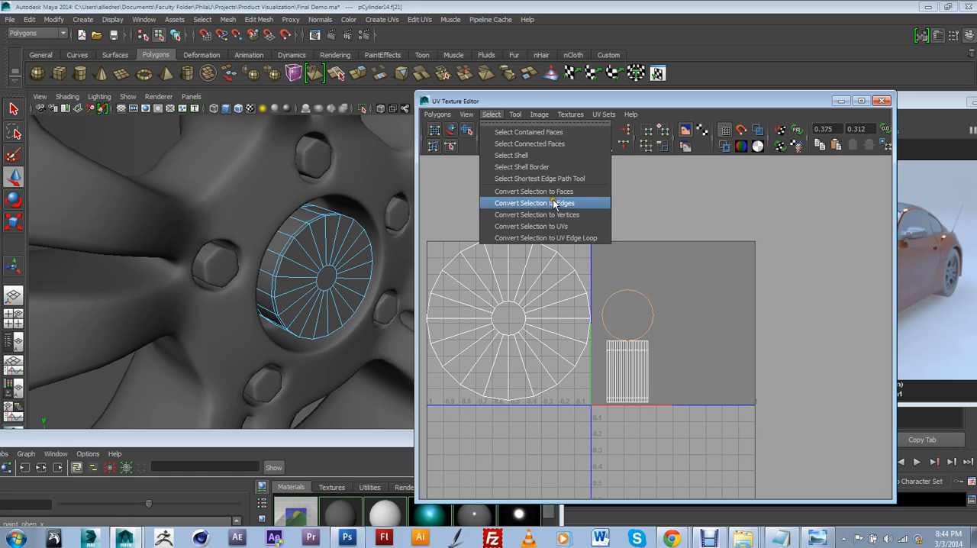
pyautogui.click(562, 225)
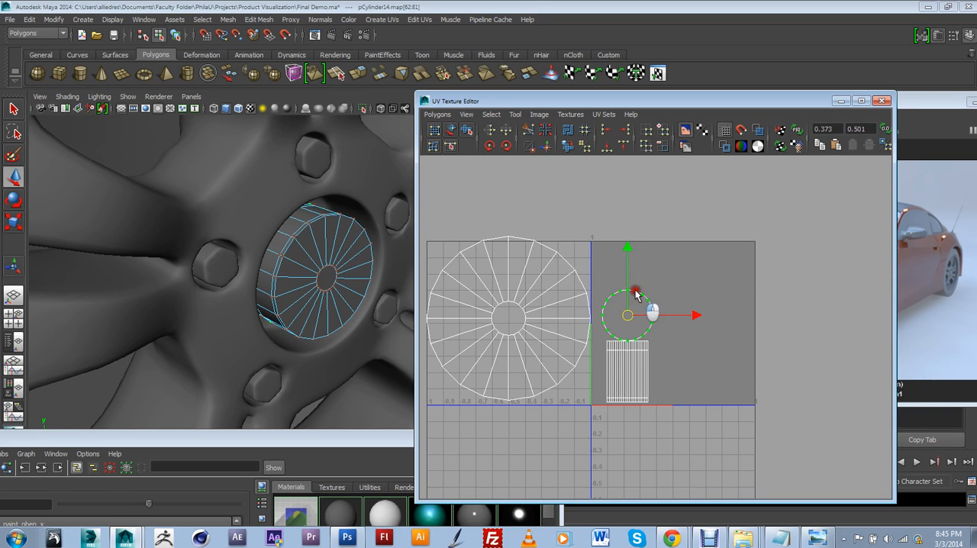
pyautogui.click(633, 297)
pyautogui.doubleClick(630, 307)
pyautogui.moveTo(627, 316); pyautogui.dragTo(684, 377)
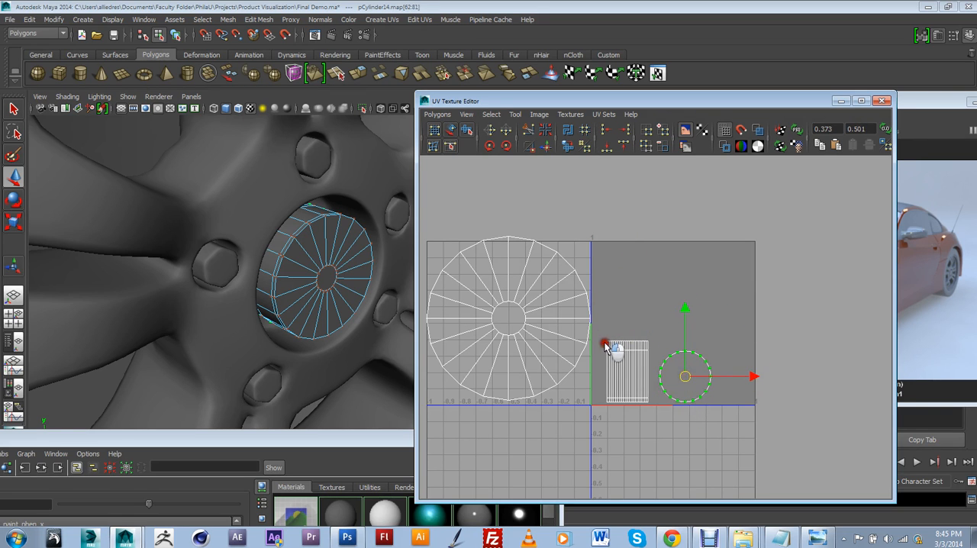
# Step: Scale the side strip and small circle UV shells down together, keeping them near the texture square's lower edge
pyautogui.moveTo(604, 340); pyautogui.dragTo(722, 421)
pyautogui.click(15, 224)
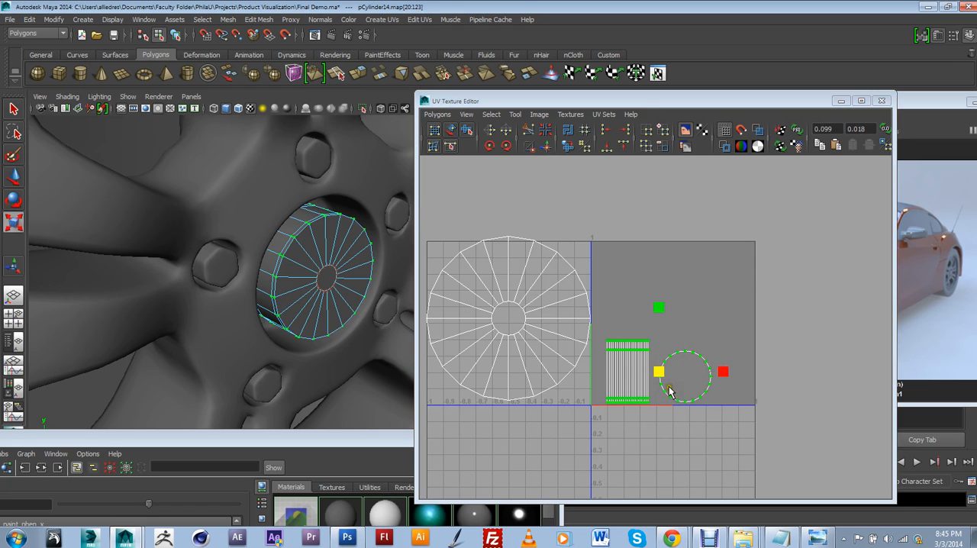
pyautogui.moveTo(658, 370); pyautogui.dragTo(649, 392)
pyautogui.press('w')
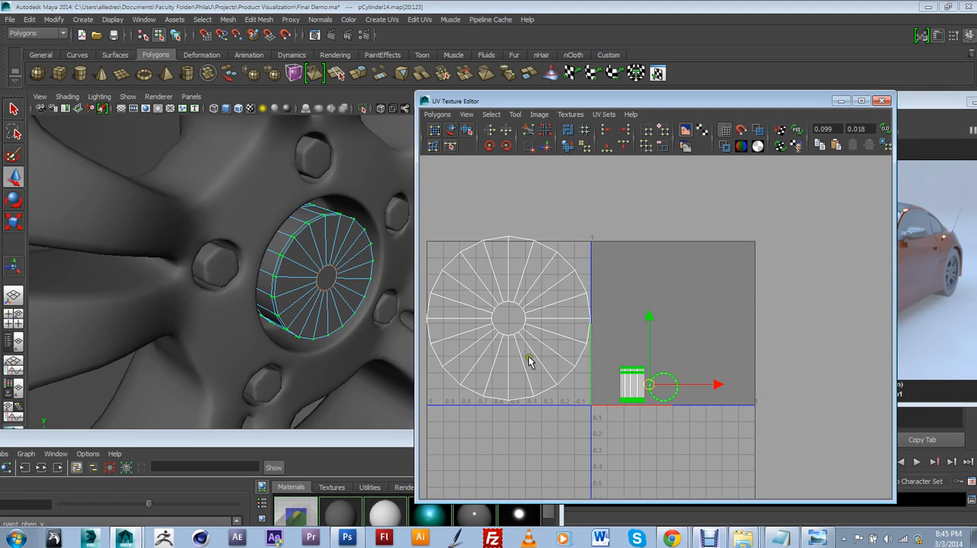
# Step: Select the front-face UV shell and move it back into the 0–1 texture square
pyautogui.moveTo(531, 350); pyautogui.dragTo(565, 350, button='right')
pyautogui.scroll(-2, 566, 349)
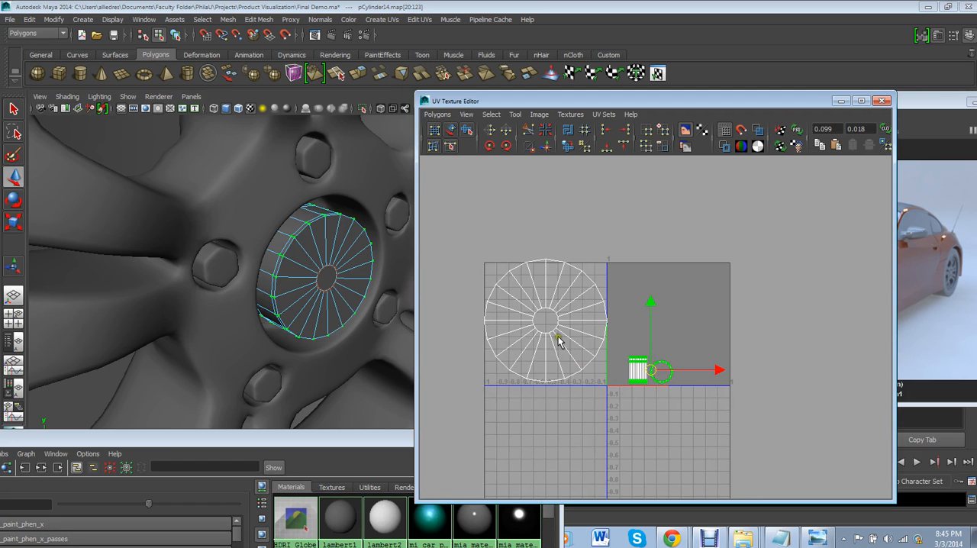
pyautogui.moveTo(457, 239); pyautogui.dragTo(621, 400)
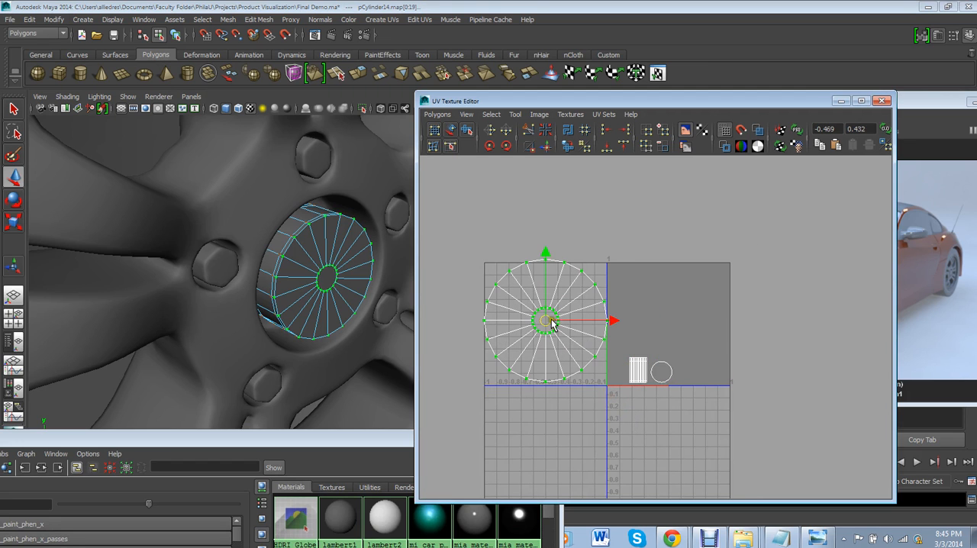
pyautogui.moveTo(552, 320); pyautogui.dragTo(660, 324)
pyautogui.scroll(3, 663, 325)
pyautogui.scroll(2, 664, 323)
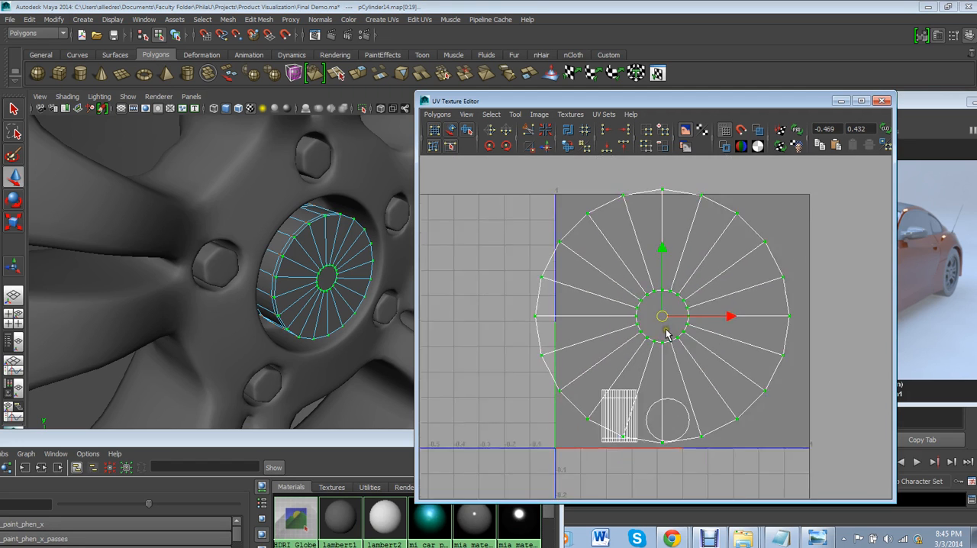
# Step: Scale the front-face UV shell down to fit inside the texture square and position it above the two small shells
pyautogui.click(16, 222)
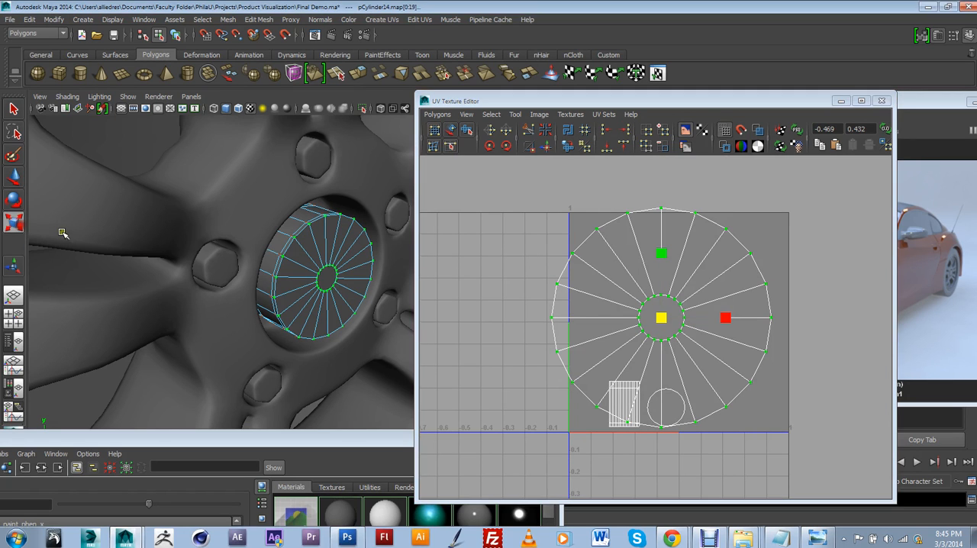
pyautogui.moveTo(661, 320); pyautogui.dragTo(678, 309)
pyautogui.click(14, 176)
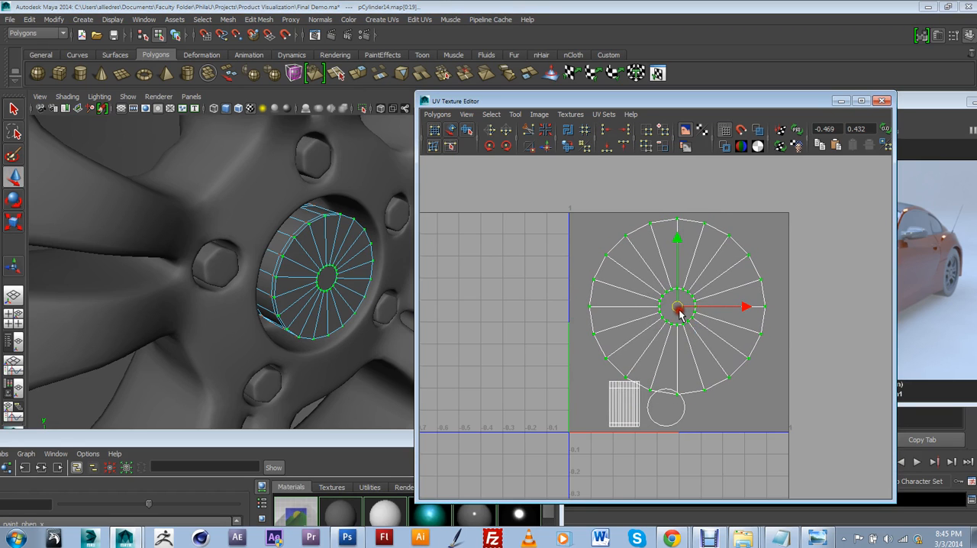
pyautogui.scroll(2, 684, 382)
pyautogui.scroll(-2, 738, 405)
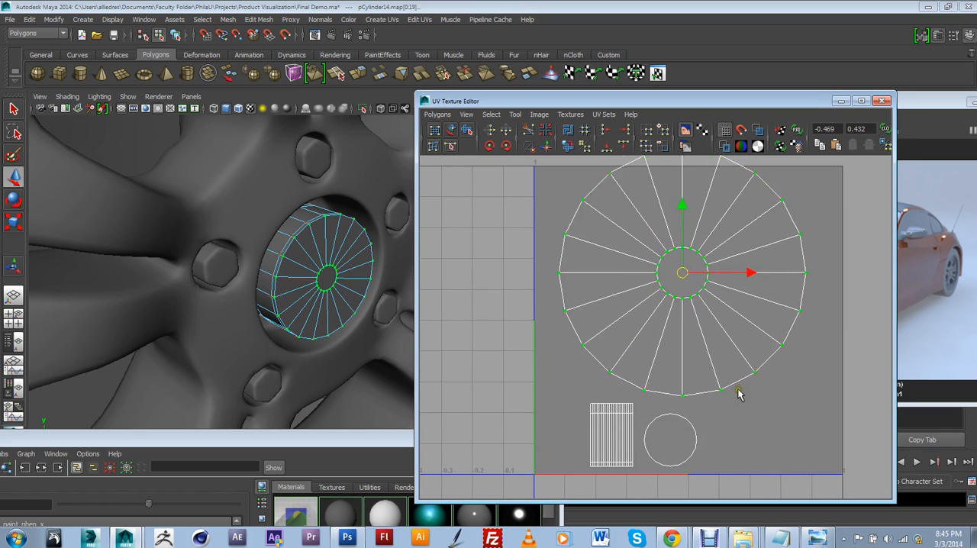
pyautogui.scroll(1, 738, 405)
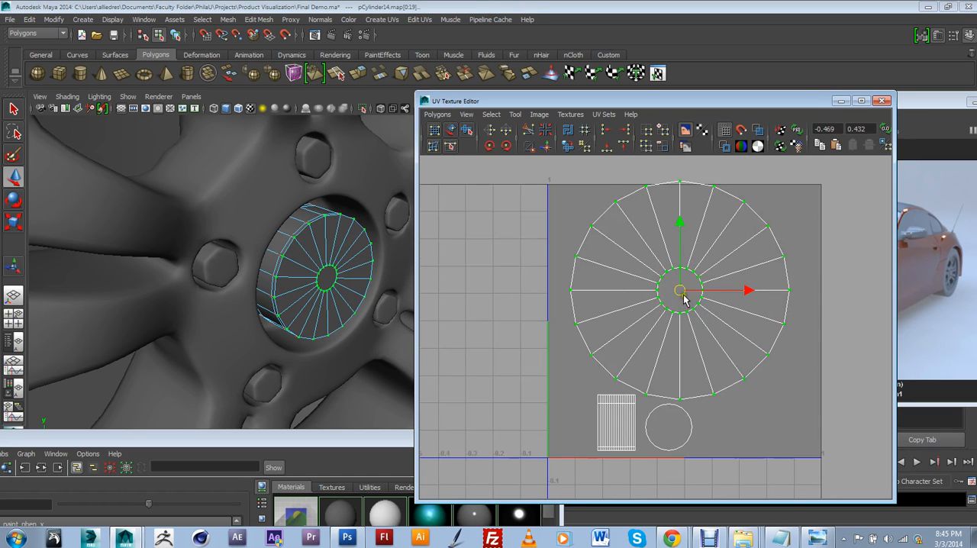
pyautogui.moveTo(684, 301); pyautogui.dragTo(687, 309)
pyautogui.scroll(1, 693, 326)
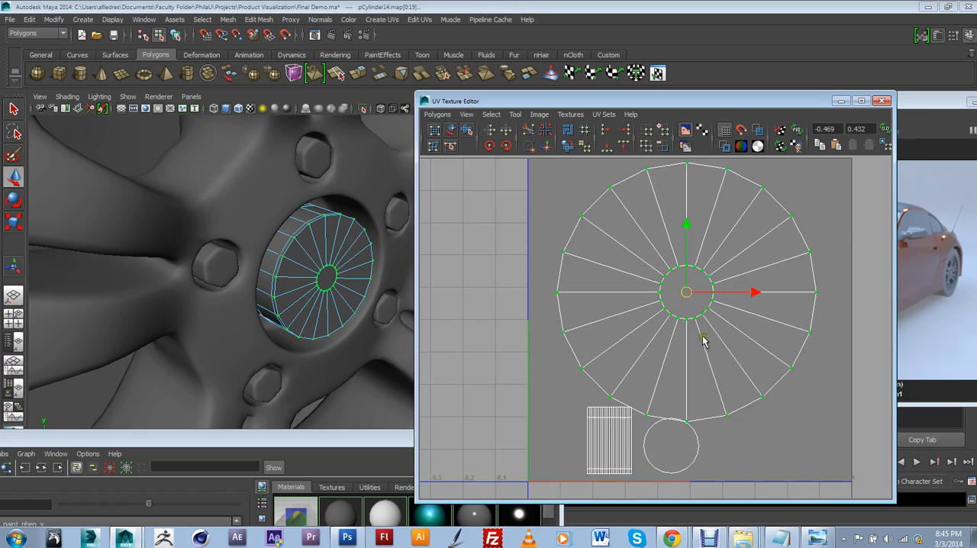
# Step: Select the side strip's UVs and move them toward the lower-left corner of the texture square, clear of the front shell
pyautogui.keyDown('alt'); pyautogui.moveTo(706, 450); pyautogui.dragTo(713, 420, button='middle'); pyautogui.keyUp('alt')
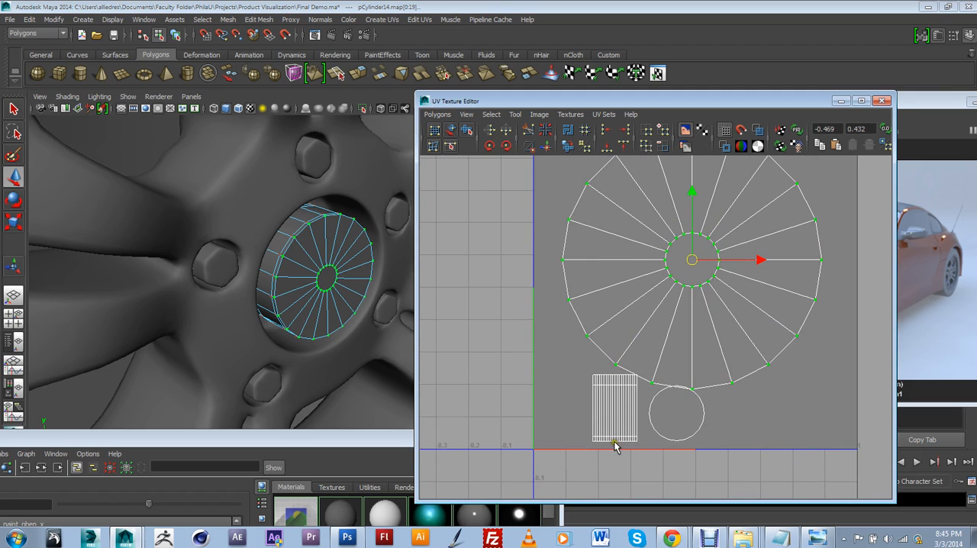
pyautogui.click(637, 444)
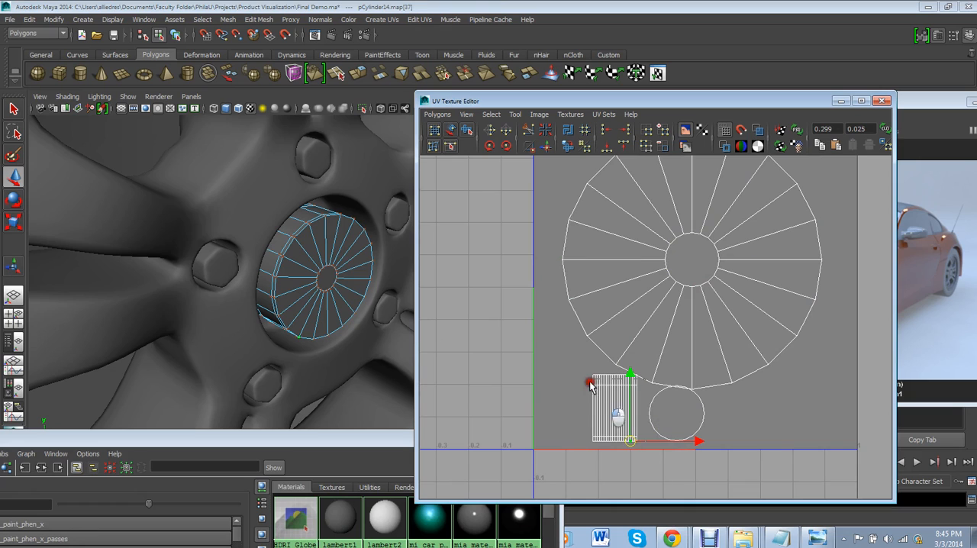
pyautogui.moveTo(583, 372); pyautogui.dragTo(583, 371)
pyautogui.moveTo(618, 409); pyautogui.dragTo(585, 412)
# Step: Select the small circle's UVs and move them into the lower-right corner of the texture square, clear of the front-face shell
pyautogui.moveTo(647, 388); pyautogui.dragTo(709, 449)
pyautogui.scroll(3, 710, 448)
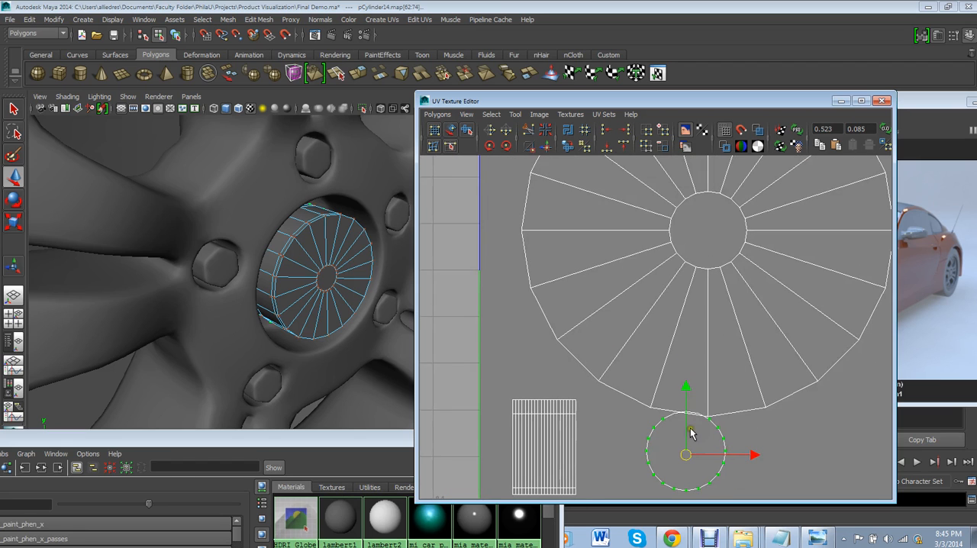
pyautogui.scroll(-3, 701, 431)
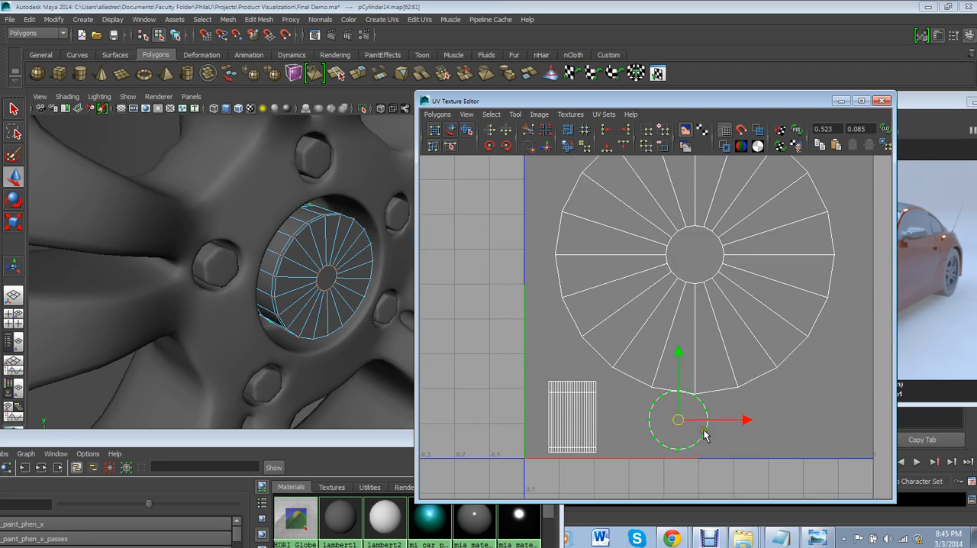
pyautogui.moveTo(682, 406); pyautogui.dragTo(776, 394)
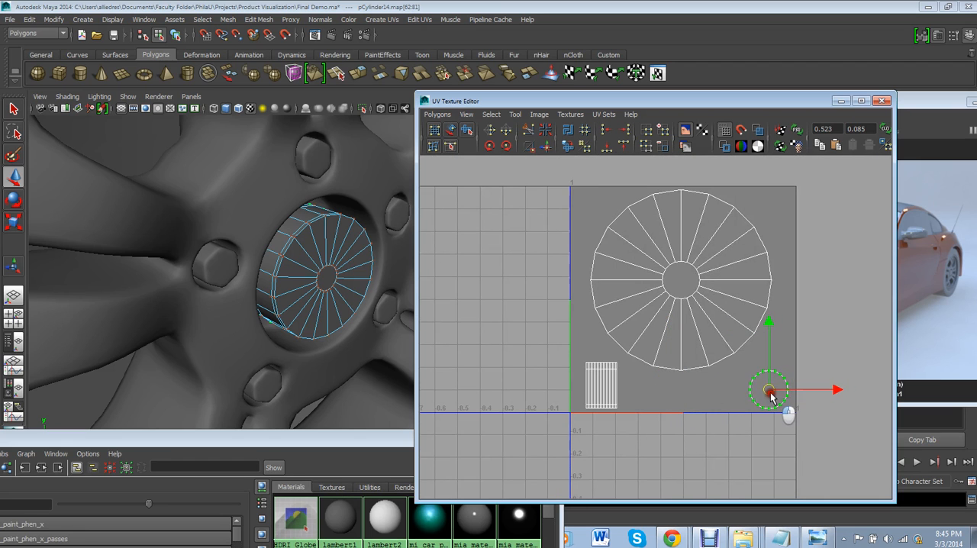
pyautogui.moveTo(582, 186); pyautogui.dragTo(710, 269)
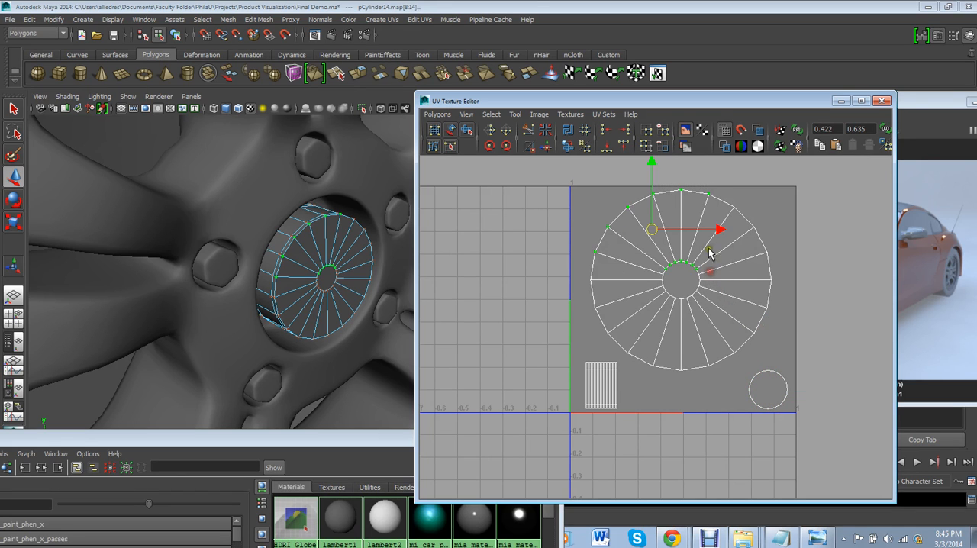
pyautogui.press('F11')
pyautogui.click(725, 288)
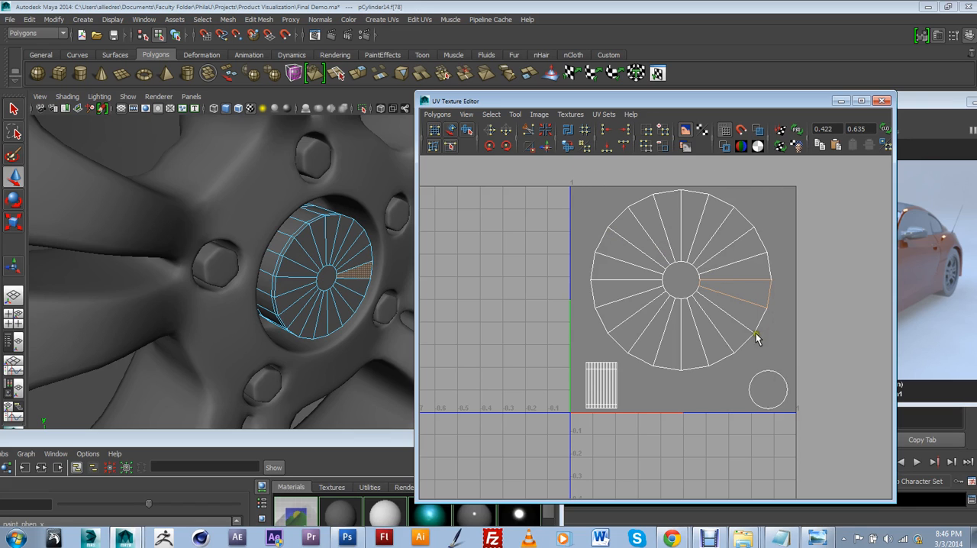
pyautogui.hotkey('ctrl', 'z')
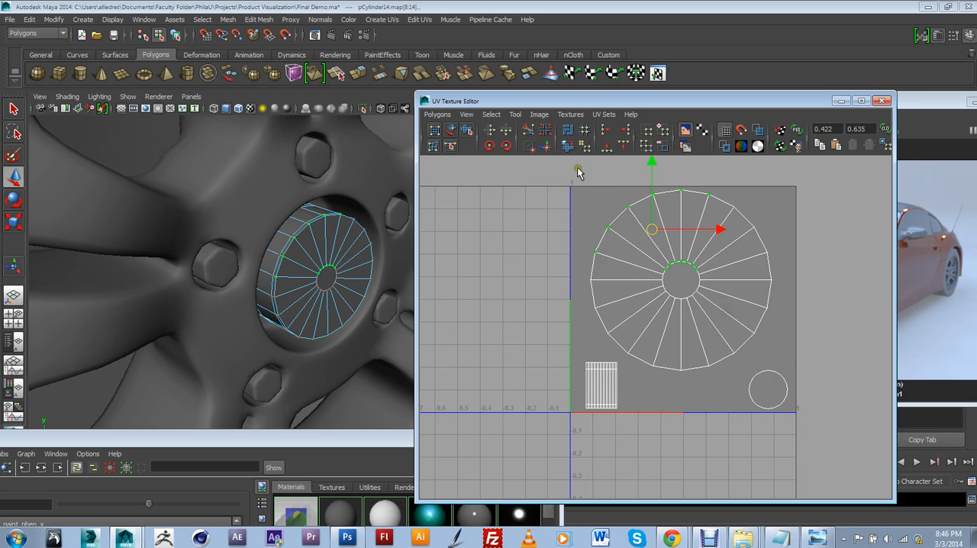
pyautogui.moveTo(773, 324); pyautogui.dragTo(782, 319)
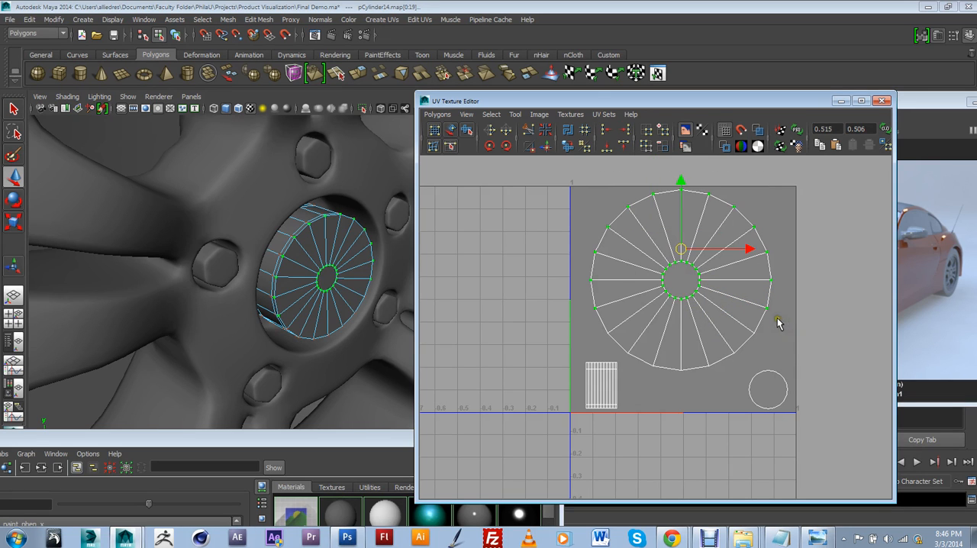
pyautogui.keyDown('shift'); pyautogui.moveTo(731, 376); pyautogui.dragTo(669, 293); pyautogui.keyUp('shift')
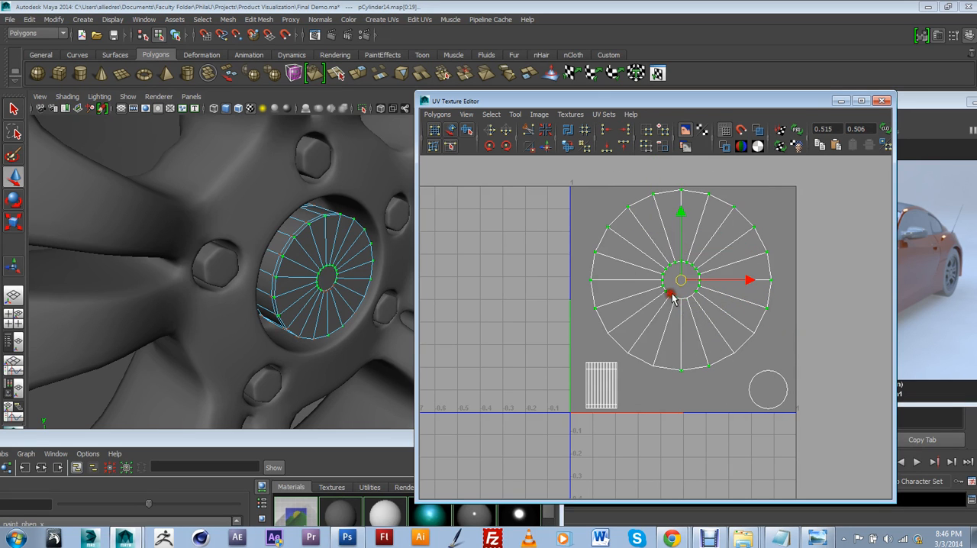
# Step: Select the entire front-face shell from one of its faces, convert the selection to UVs, and shift it slightly down and right within the texture square
pyautogui.keyDown('shift'); pyautogui.moveTo(756, 337); pyautogui.dragTo(735, 308); pyautogui.keyUp('shift')
pyautogui.click(752, 329)
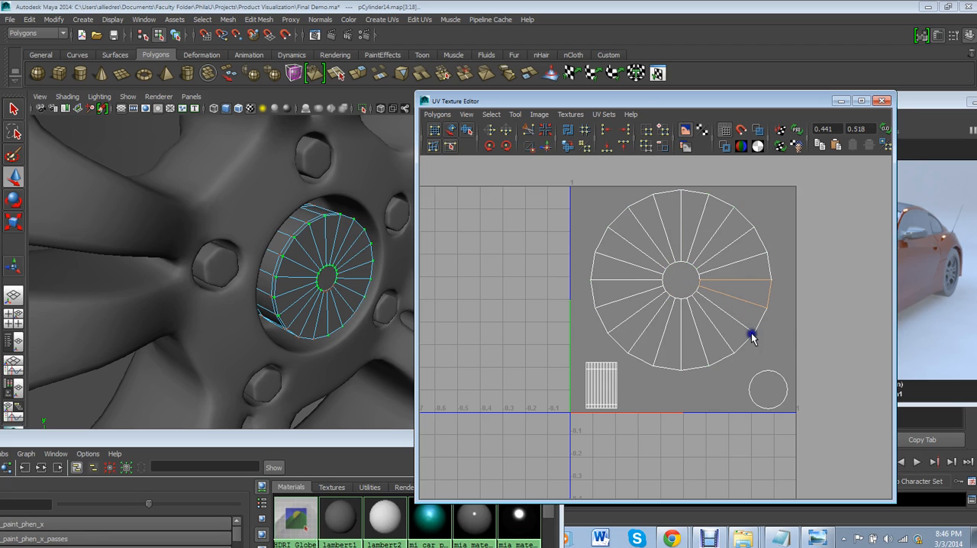
pyautogui.click(718, 293)
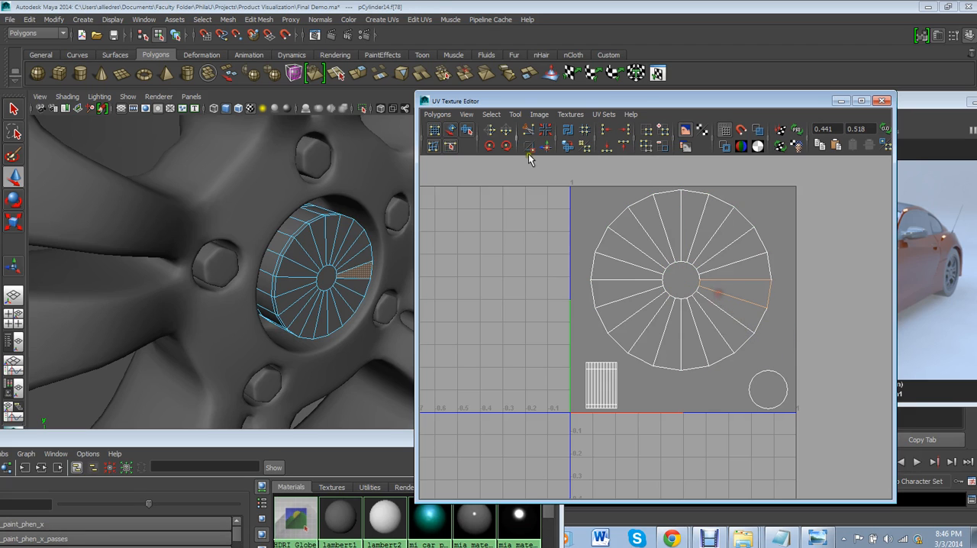
pyautogui.click(490, 115)
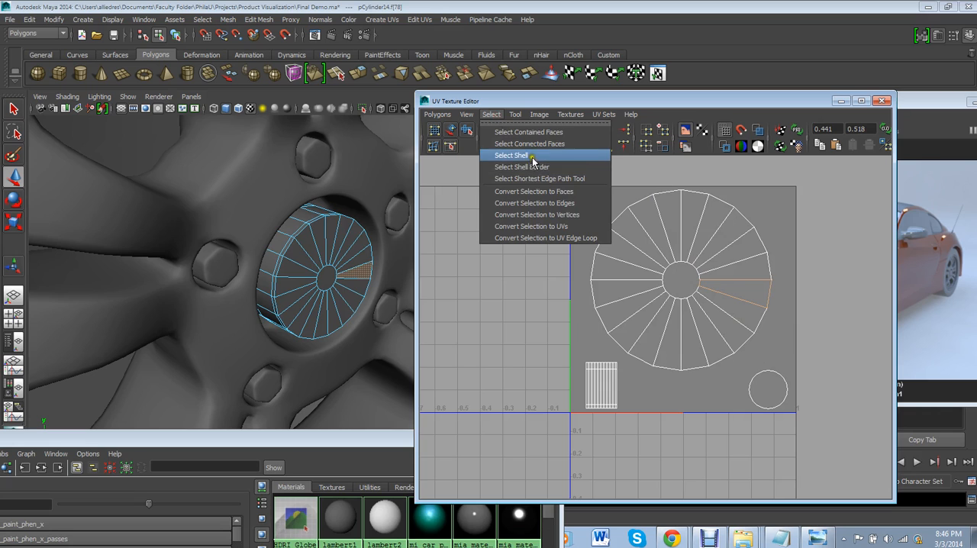
pyautogui.click(530, 160)
pyautogui.click(491, 115)
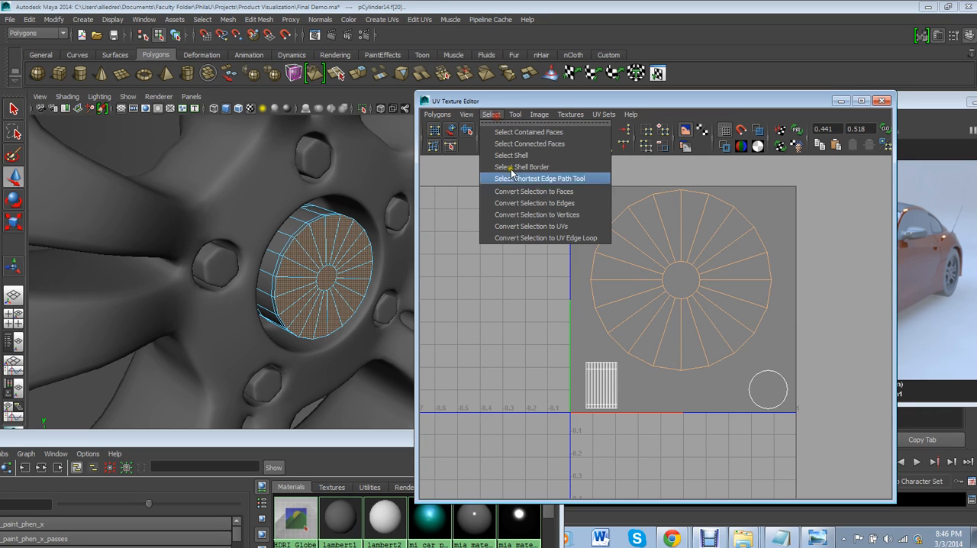
pyautogui.click(553, 223)
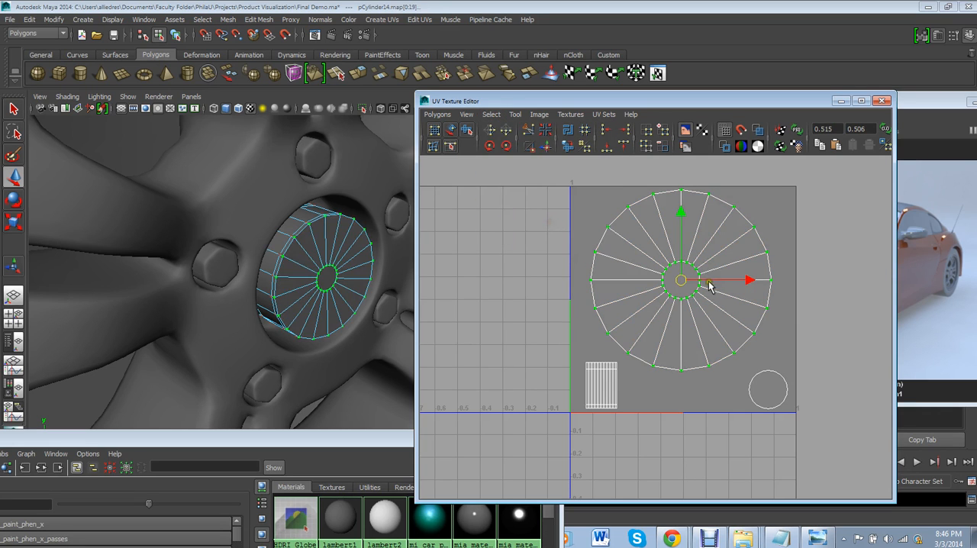
pyautogui.moveTo(684, 284); pyautogui.dragTo(707, 309)
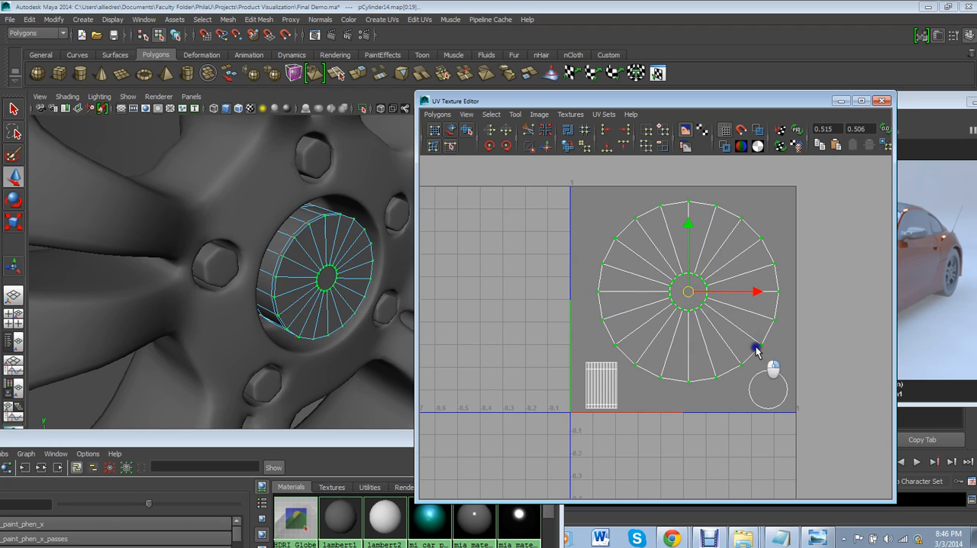
pyautogui.click(606, 220)
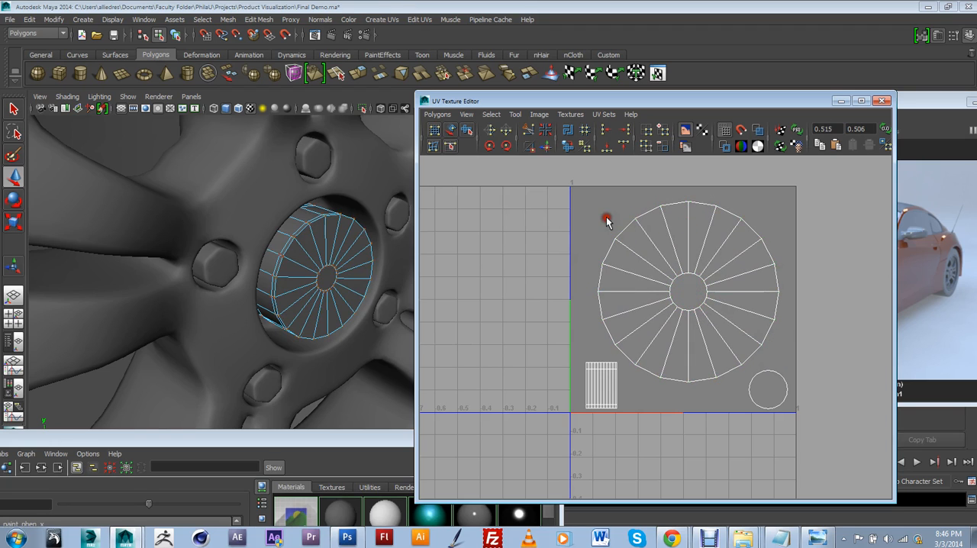
pyautogui.click(712, 299)
# Step: Start a UV Snapshot of the center cap layout and open the file browser for its save location
pyautogui.click(435, 114)
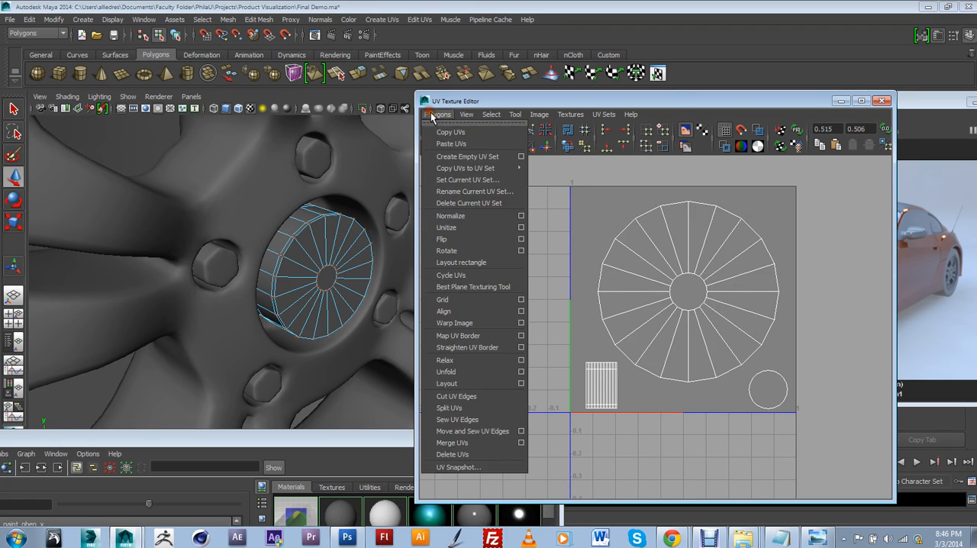
pyautogui.click(460, 468)
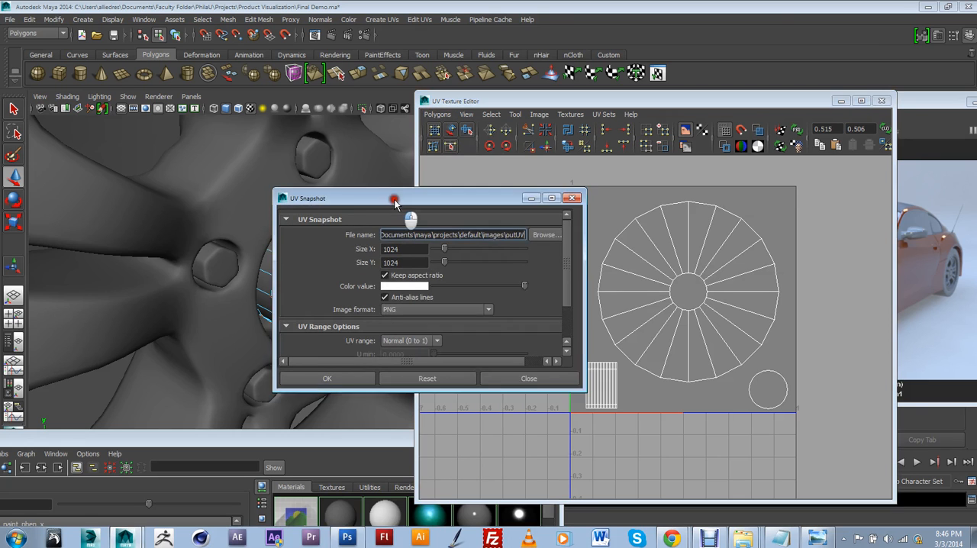
pyautogui.moveTo(412, 205); pyautogui.dragTo(402, 205)
pyautogui.click(521, 235)
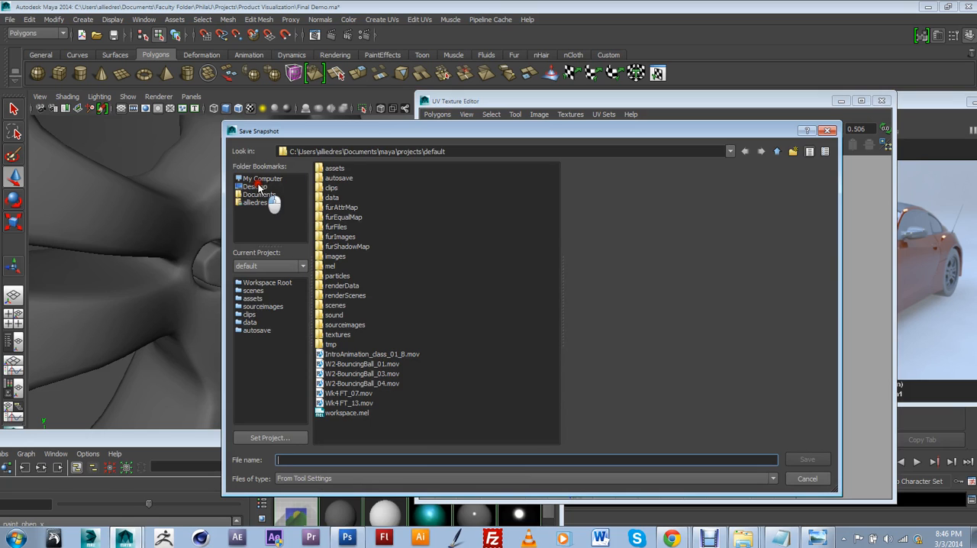
pyautogui.click(256, 186)
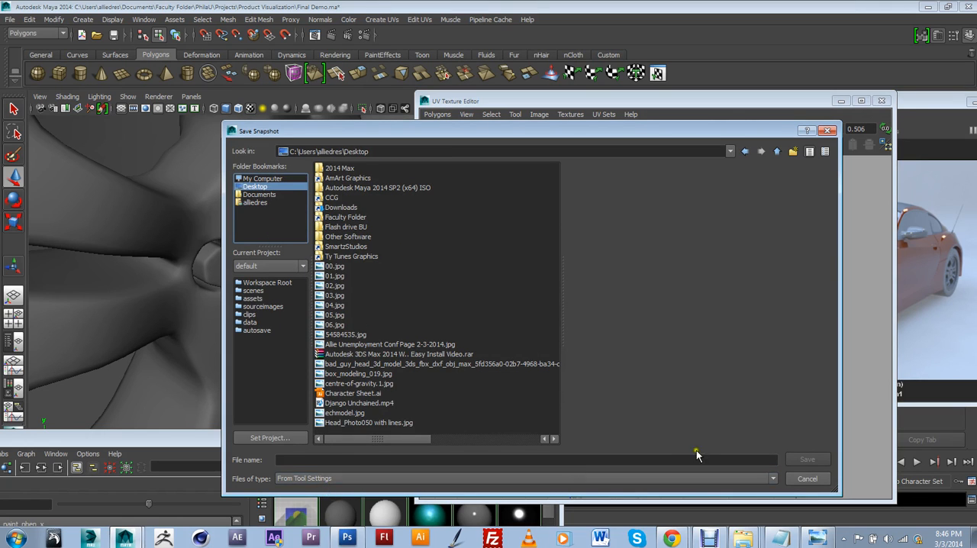
pyautogui.click(262, 179)
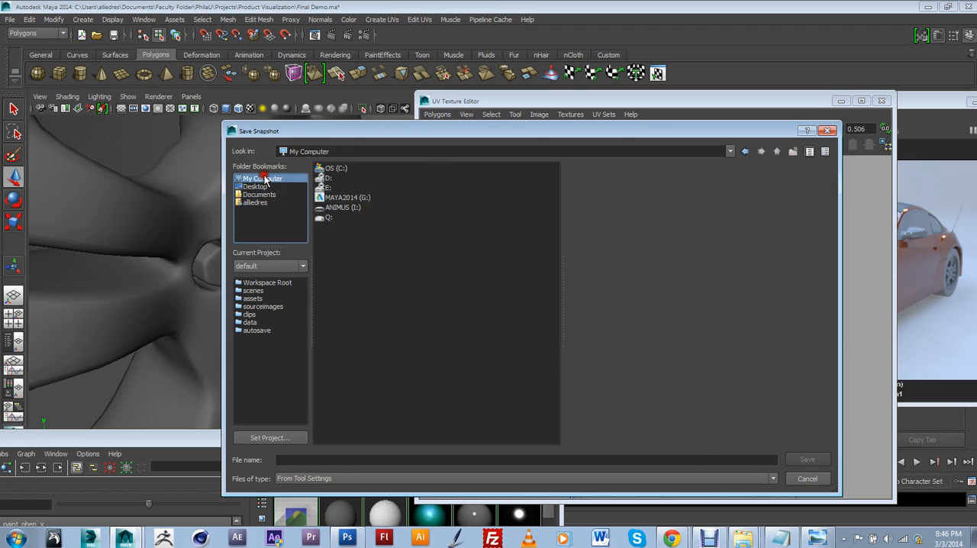
pyautogui.click(255, 187)
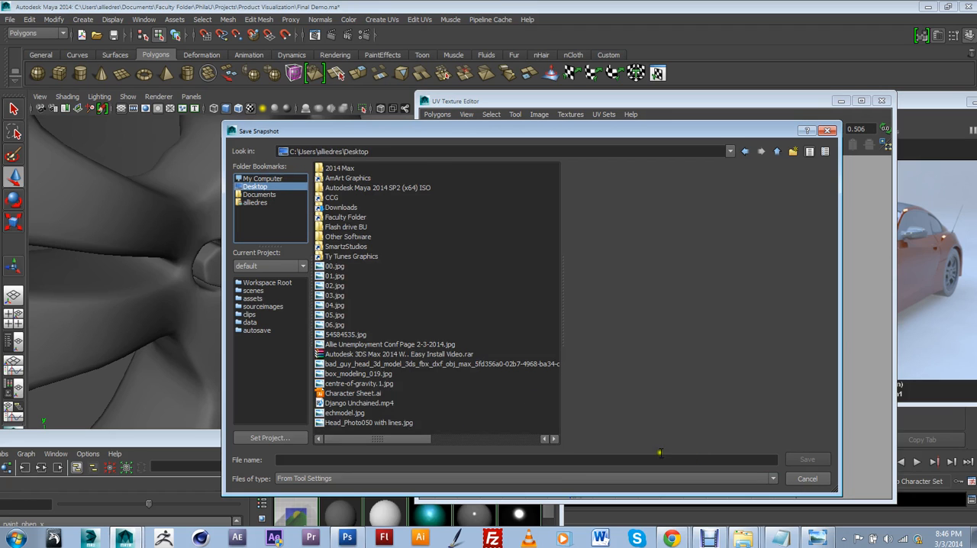
# Step: Browse to the Documents\Faculty Folder\PhilaU\Projects\Product Visualization\Textures folder for saving the snapshot
pyautogui.click(258, 196)
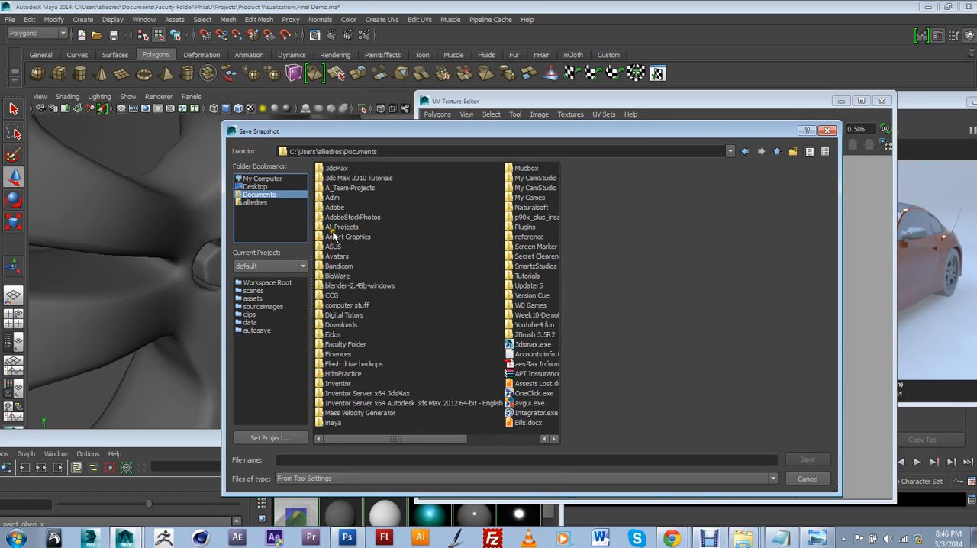
pyautogui.doubleClick(345, 354)
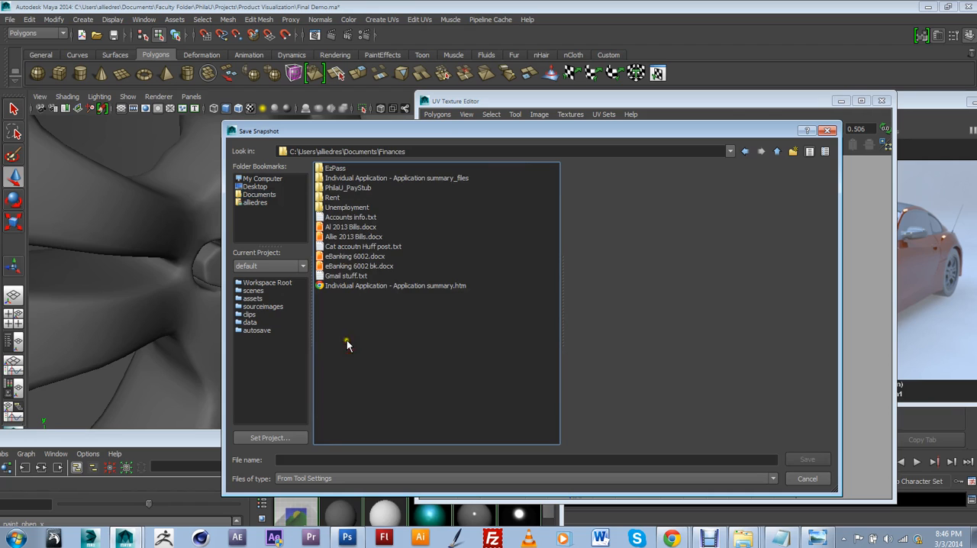
pyautogui.click(777, 151)
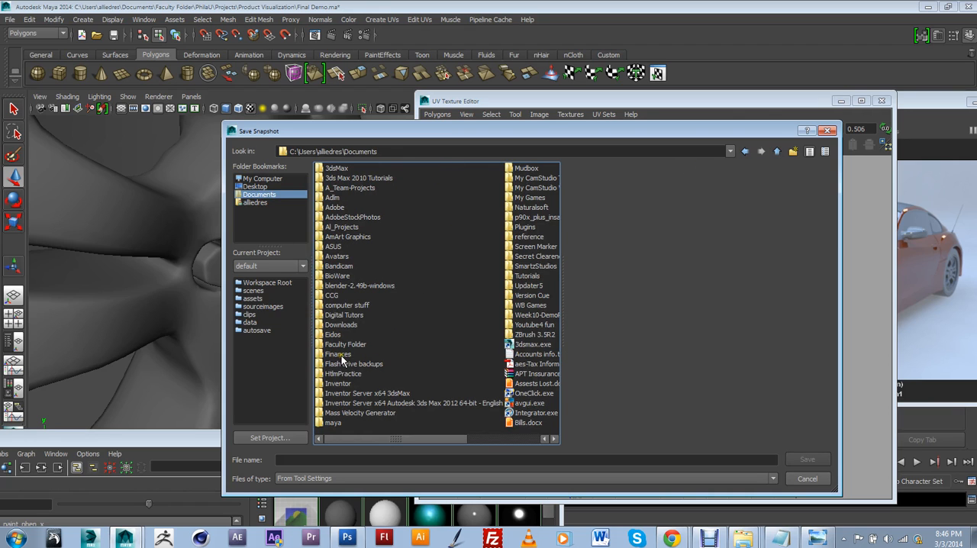
pyautogui.doubleClick(342, 344)
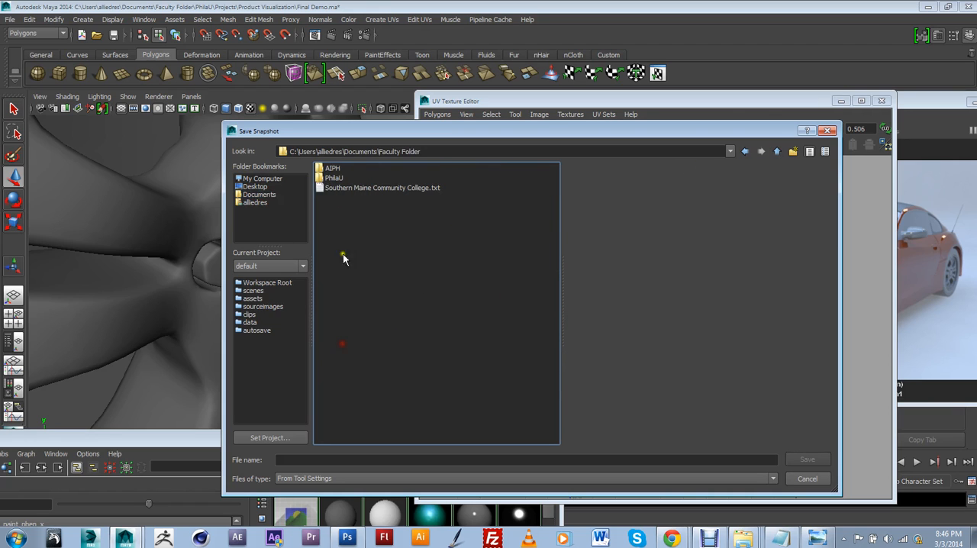
pyautogui.doubleClick(333, 177)
pyautogui.doubleClick(336, 178)
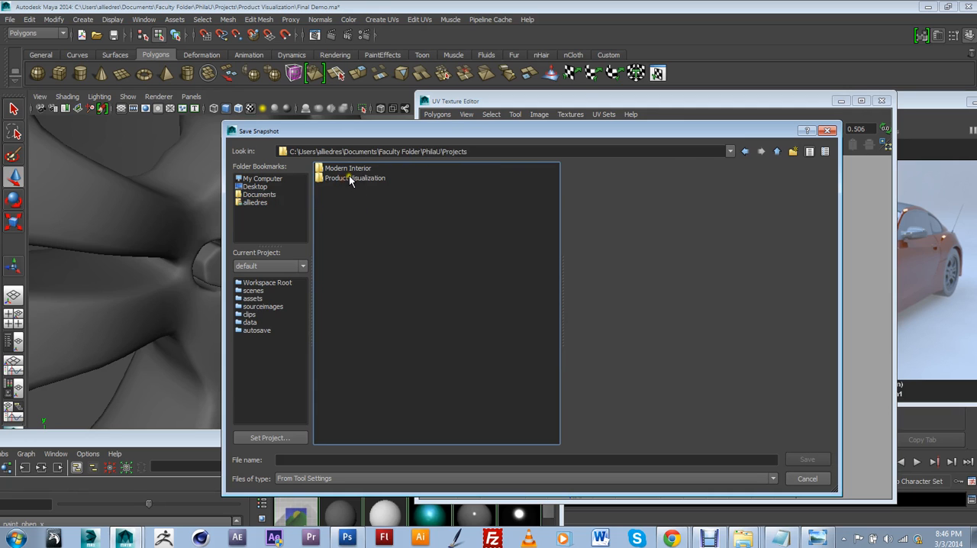
pyautogui.doubleClick(348, 178)
pyautogui.doubleClick(345, 194)
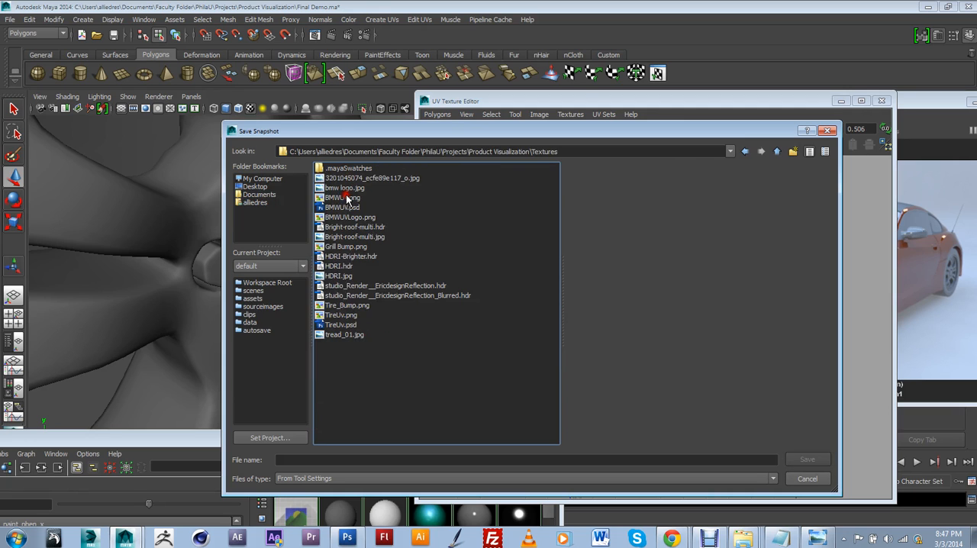
# Step: Name the snapshot file UVLogo and confirm the Textures folder as its location
pyautogui.click(313, 458)
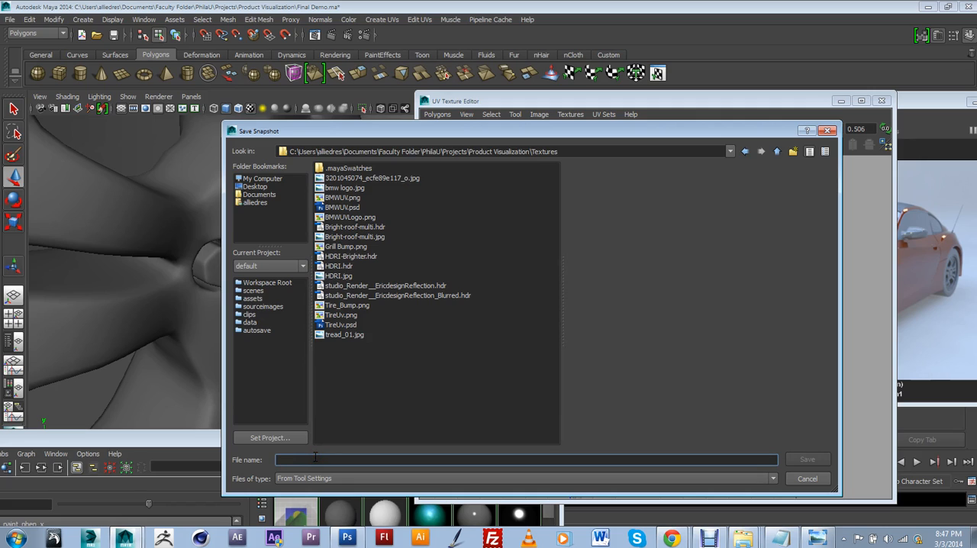
pyautogui.write('U')
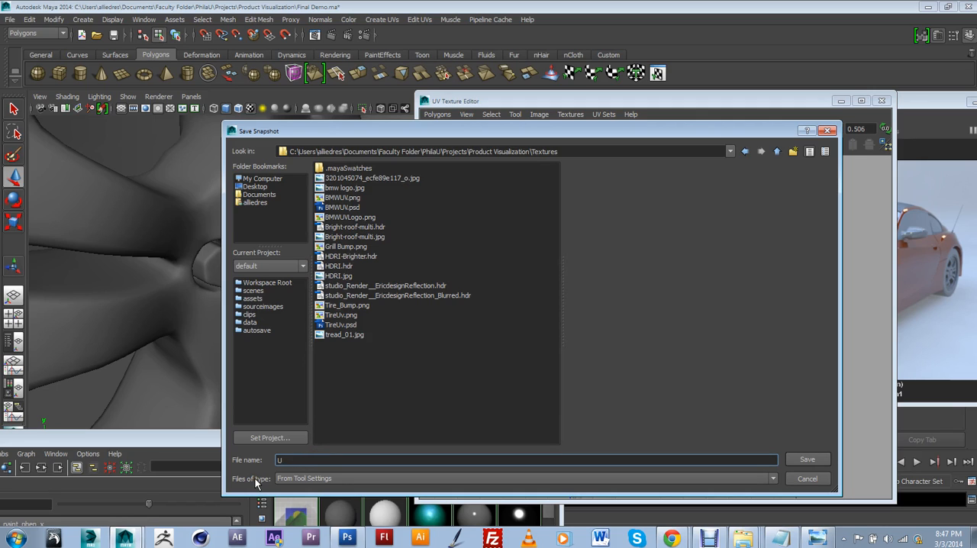
pyautogui.write('VLogo')
pyautogui.click(806, 459)
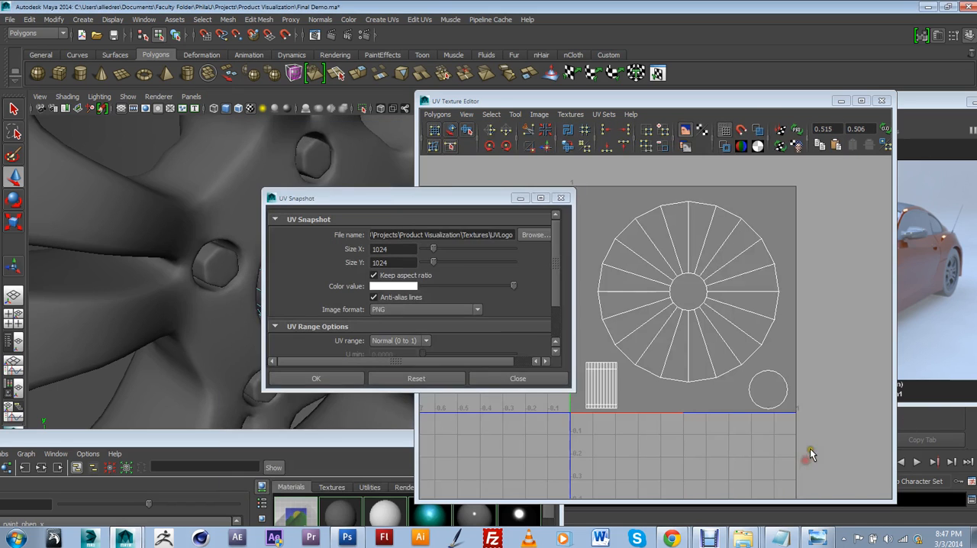
# Step: Enlarge the UV Snapshot dialog to show all its options and export the layout as a 1024 × 1024 PNG
pyautogui.click(353, 191)
pyautogui.moveTo(352, 189); pyautogui.dragTo(442, 185)
pyautogui.moveTo(617, 359); pyautogui.dragTo(673, 425)
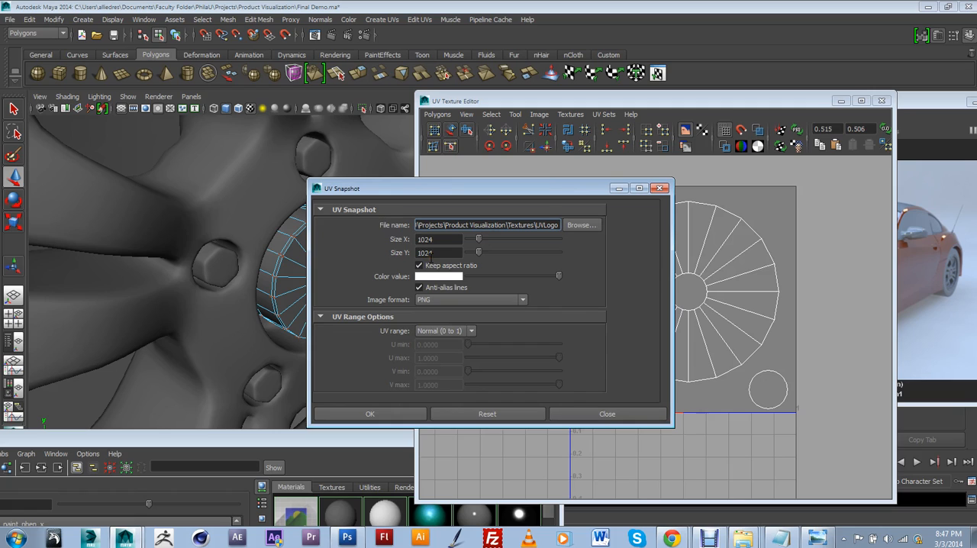
pyautogui.click(408, 416)
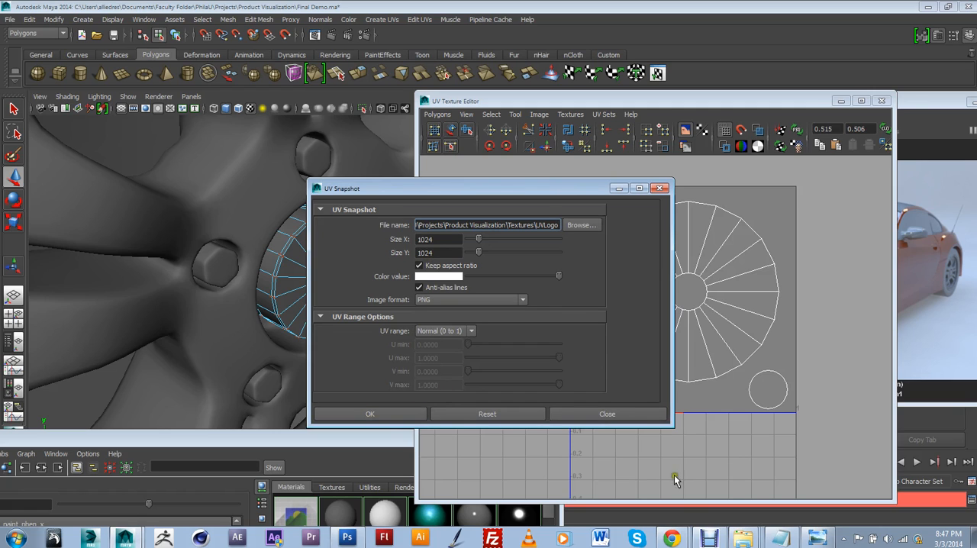
# Step: Switch to Photoshop and close the grille mesh pattern image to get to the BMW logo document
pyautogui.click(347, 537)
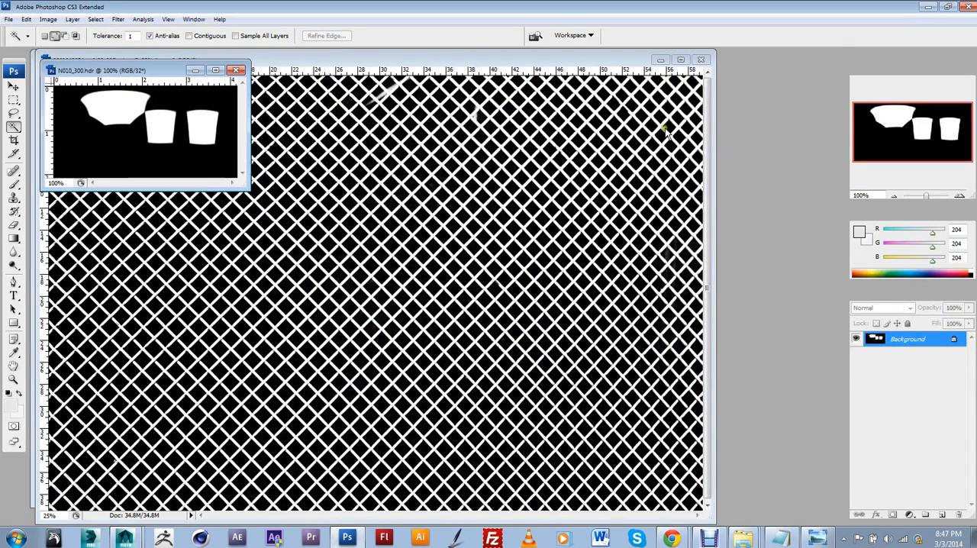
pyautogui.click(701, 59)
pyautogui.click(468, 212)
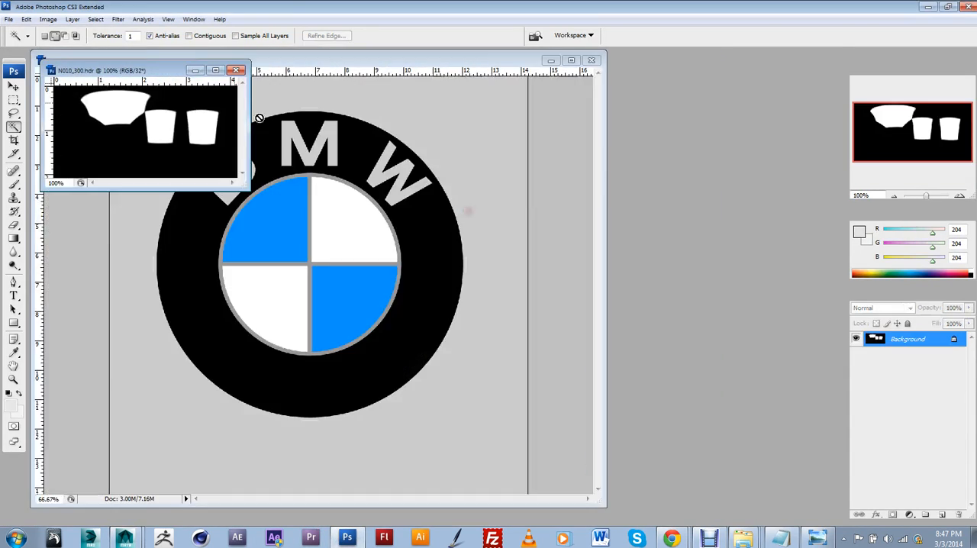
# Step: Close the N010_300.hdr image and minimize the BMWUV.psd document to clear the workspace
pyautogui.click(238, 71)
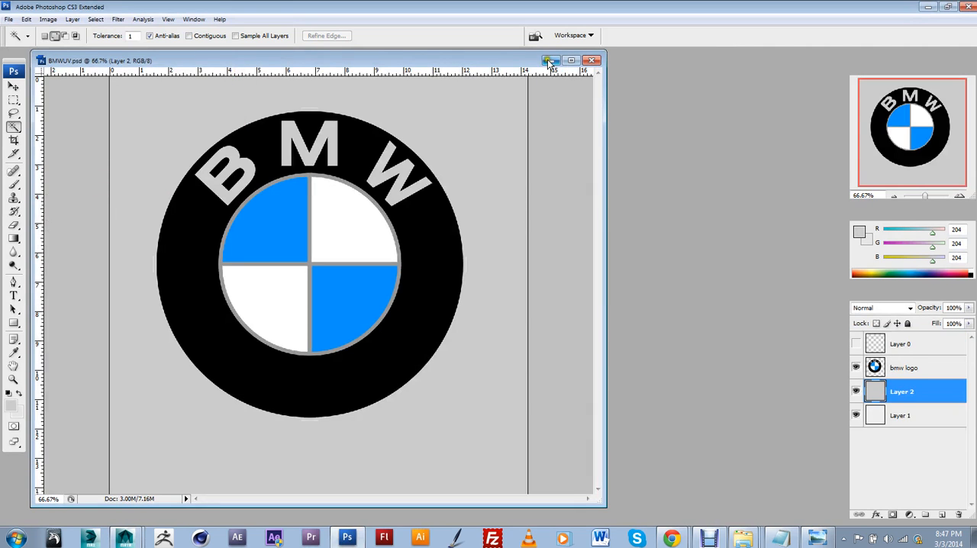
pyautogui.moveTo(504, 66); pyautogui.dragTo(571, 84)
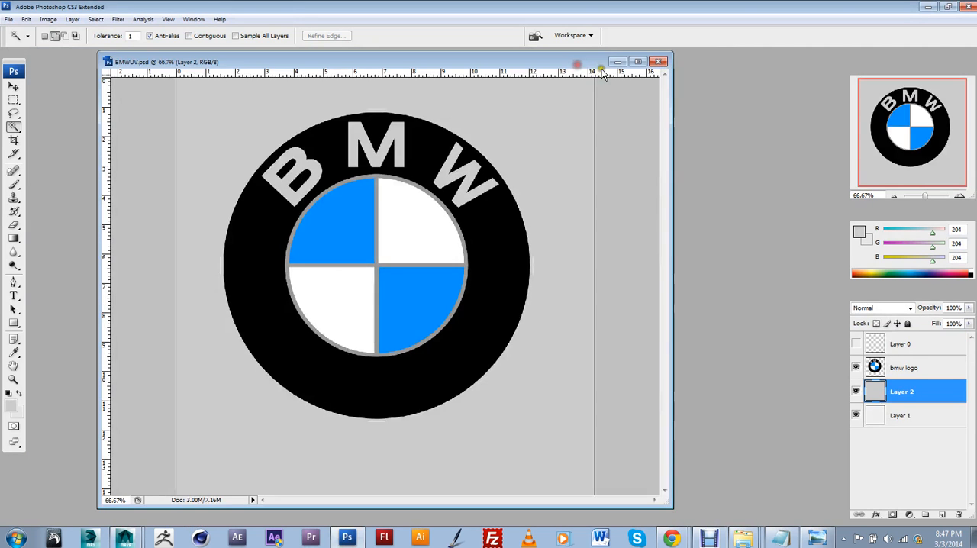
pyautogui.click(614, 78)
pyautogui.click(6, 6)
pyautogui.click(6, 6)
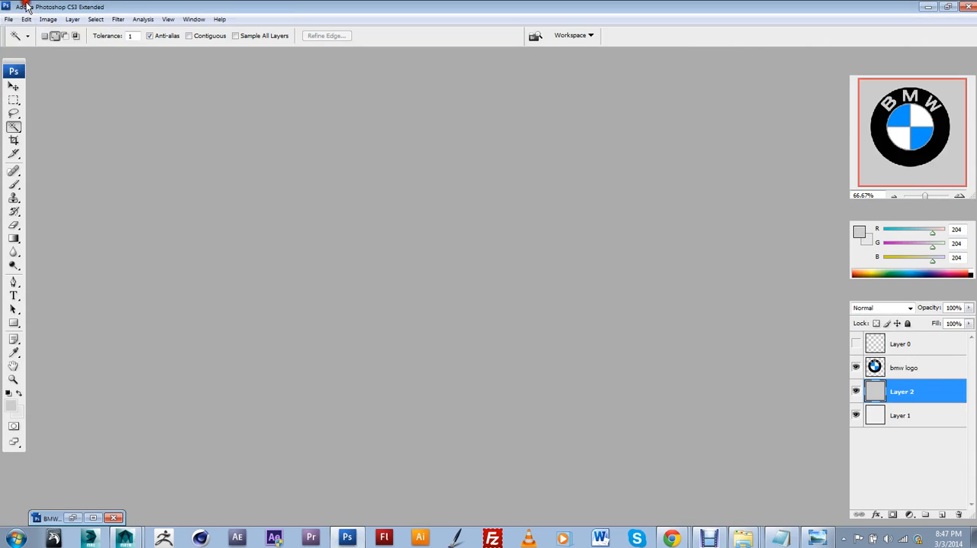
pyautogui.click(10, 19)
pyautogui.click(17, 32)
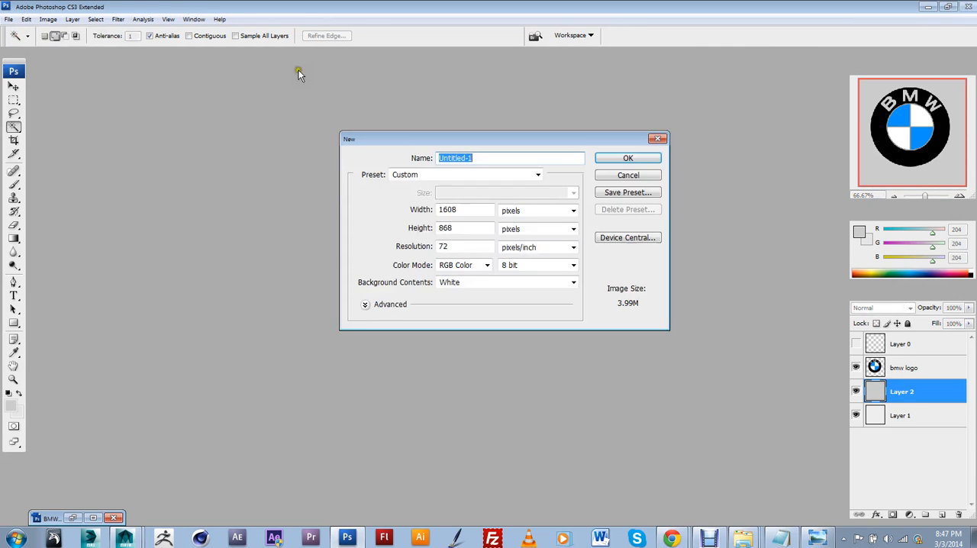
pyautogui.click(657, 138)
# Step: Browse the Textures folder in the Open dialog for the exported UVLogo snapshot, keeping the file type at All Formats
pyautogui.click(8, 19)
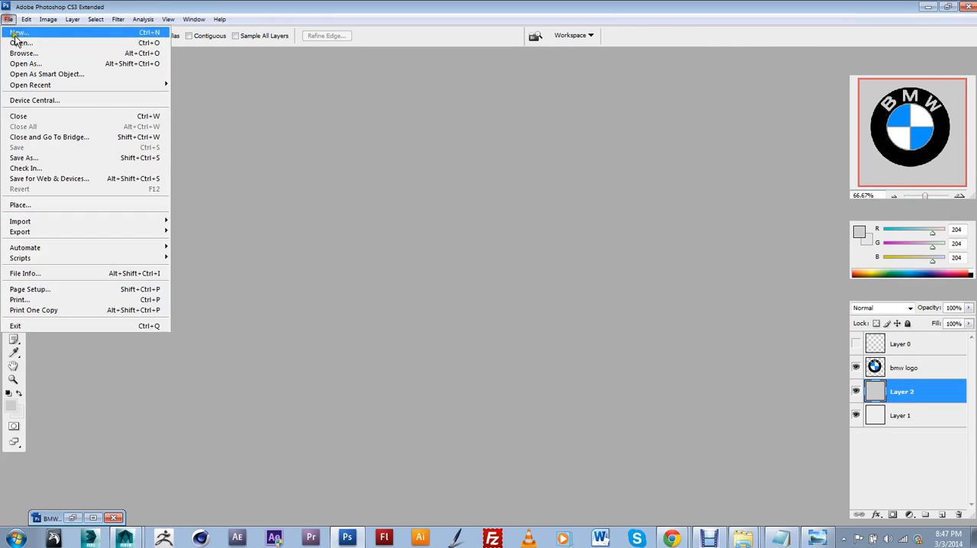
pyautogui.click(68, 60)
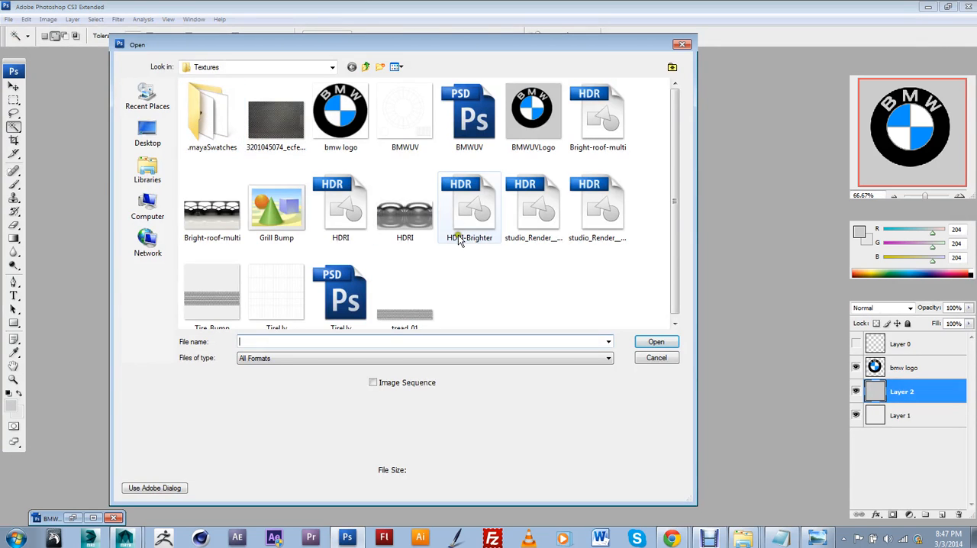
pyautogui.click(508, 275)
pyautogui.scroll(-1, 508, 276)
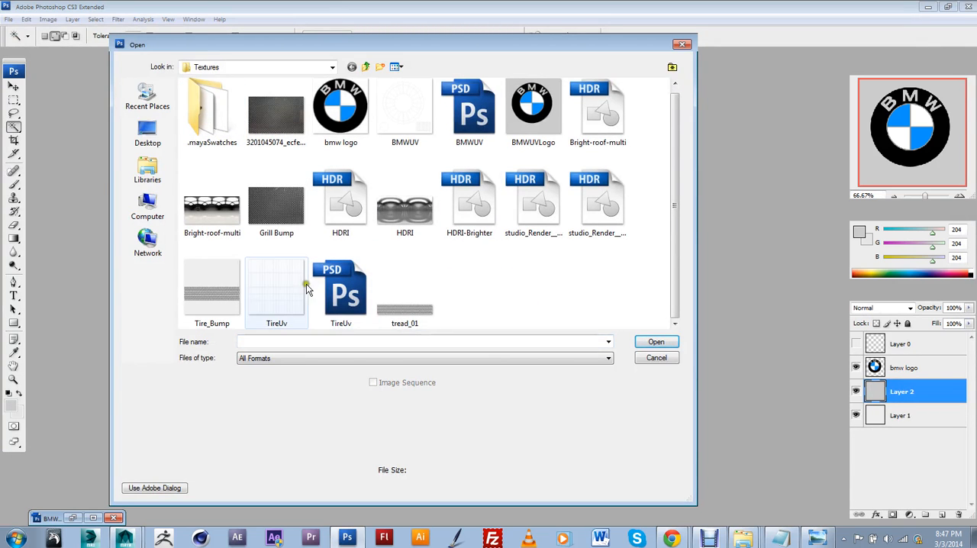
pyautogui.scroll(1, 480, 276)
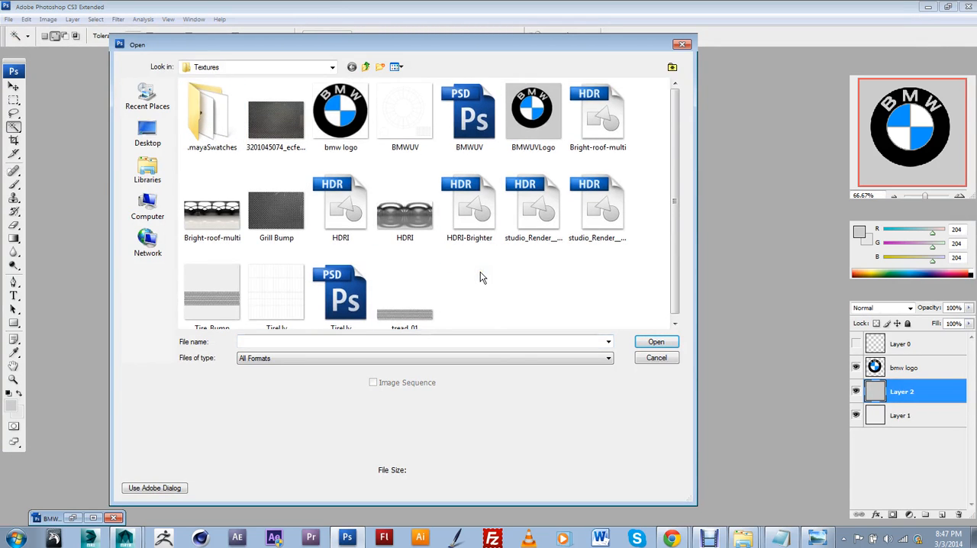
pyautogui.scroll(-1, 366, 273)
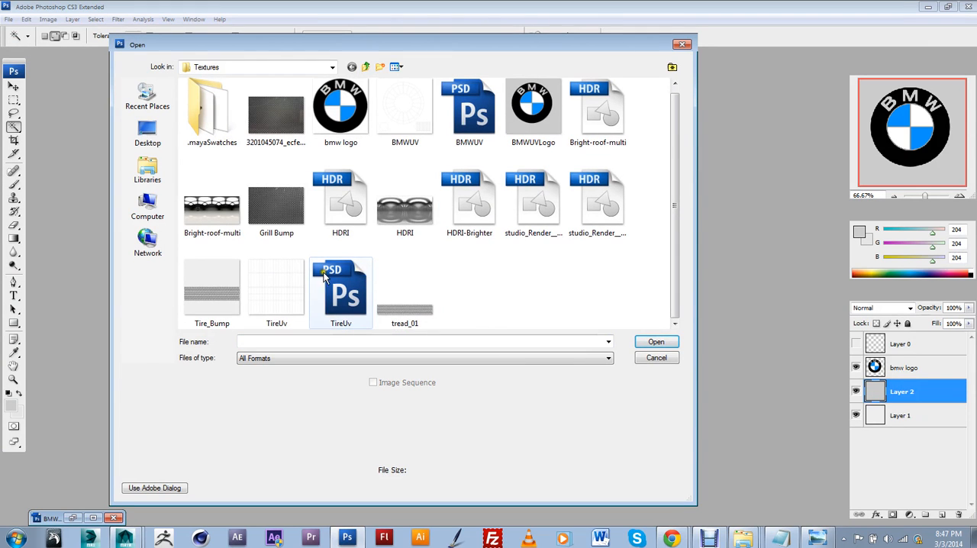
pyautogui.scroll(1, 417, 133)
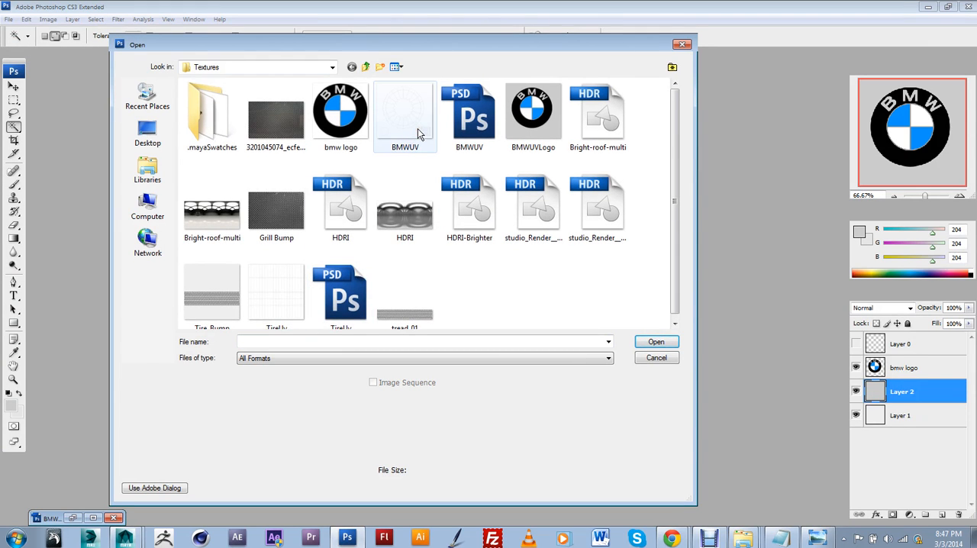
pyautogui.scroll(-1, 417, 133)
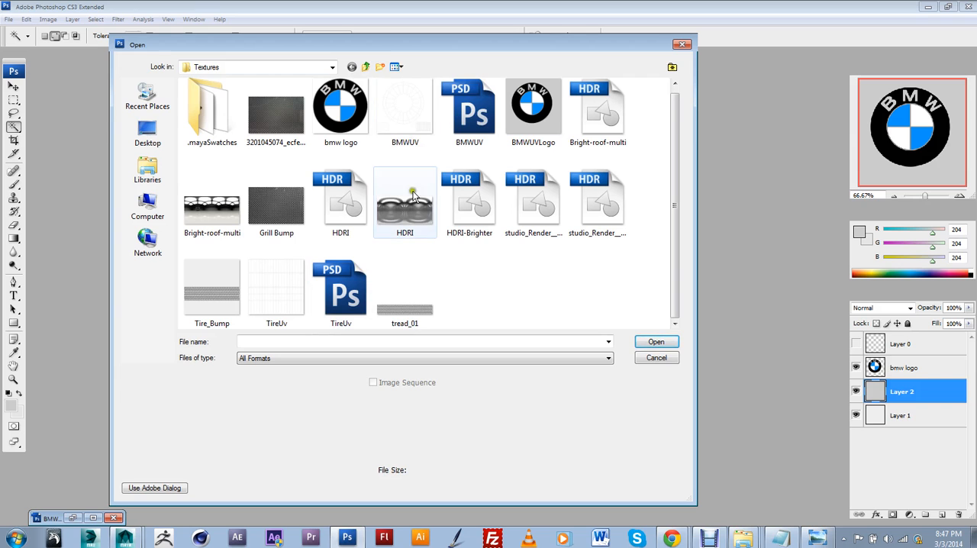
pyautogui.click(313, 358)
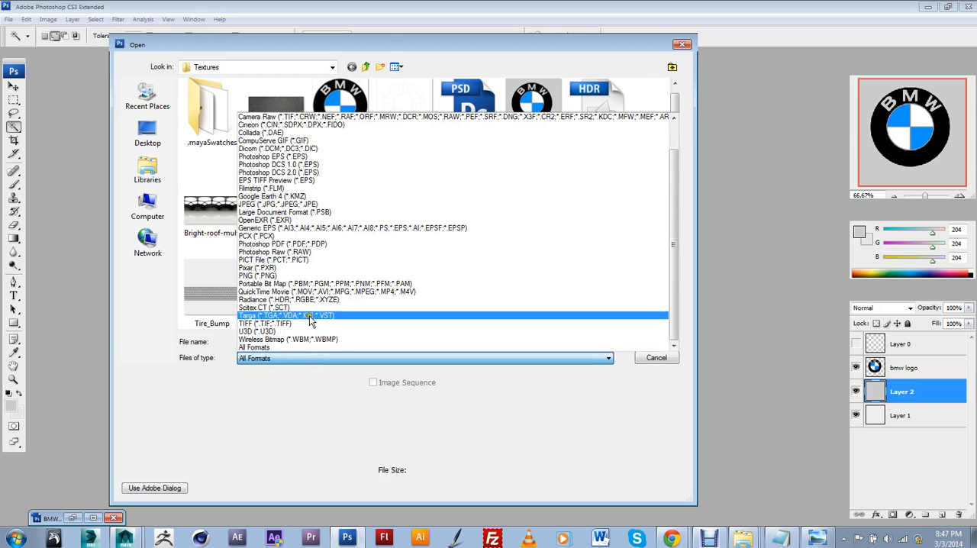
pyautogui.click(313, 347)
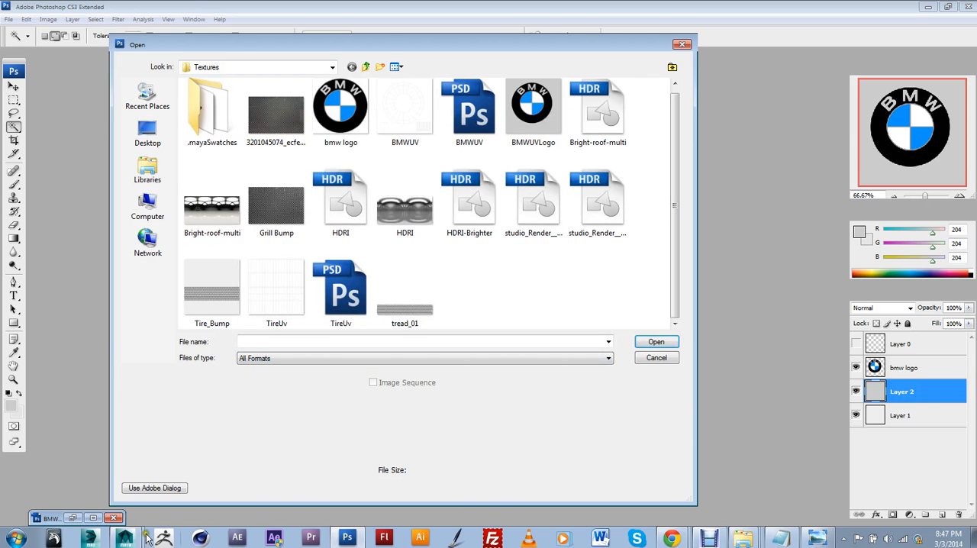
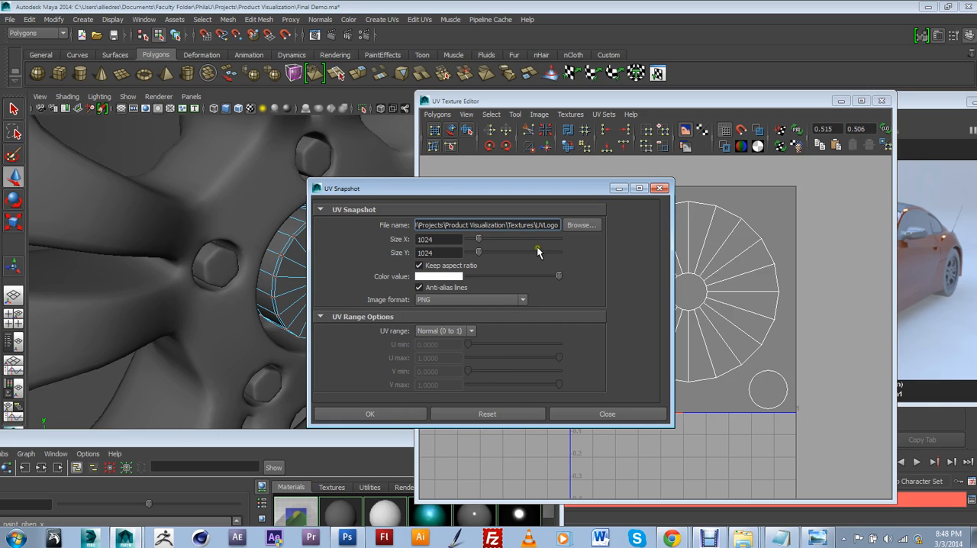
# Step: Switch to Photoshop and look for the UVLogo snapshot in the Textures folder, filtering for PNG files and checking the parent folder
pyautogui.click(348, 538)
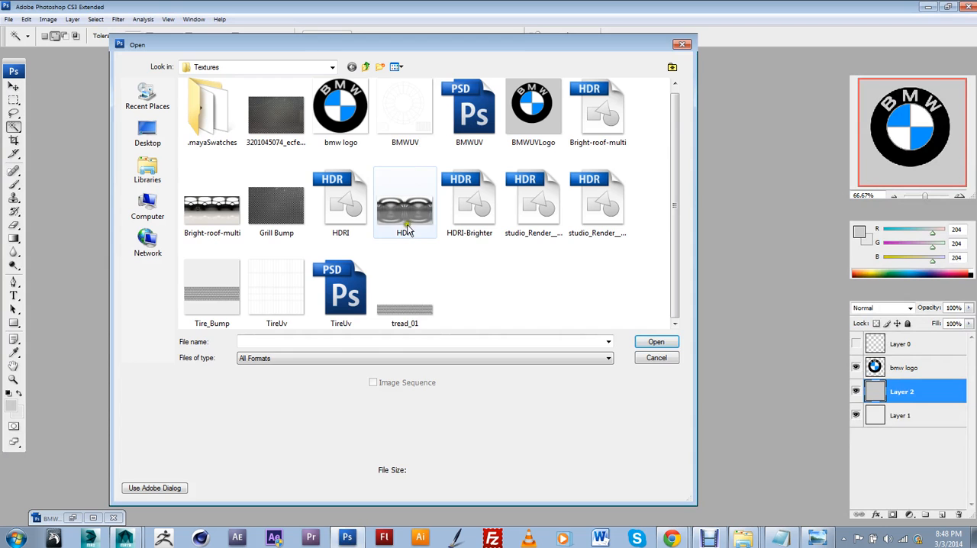
pyautogui.click(312, 358)
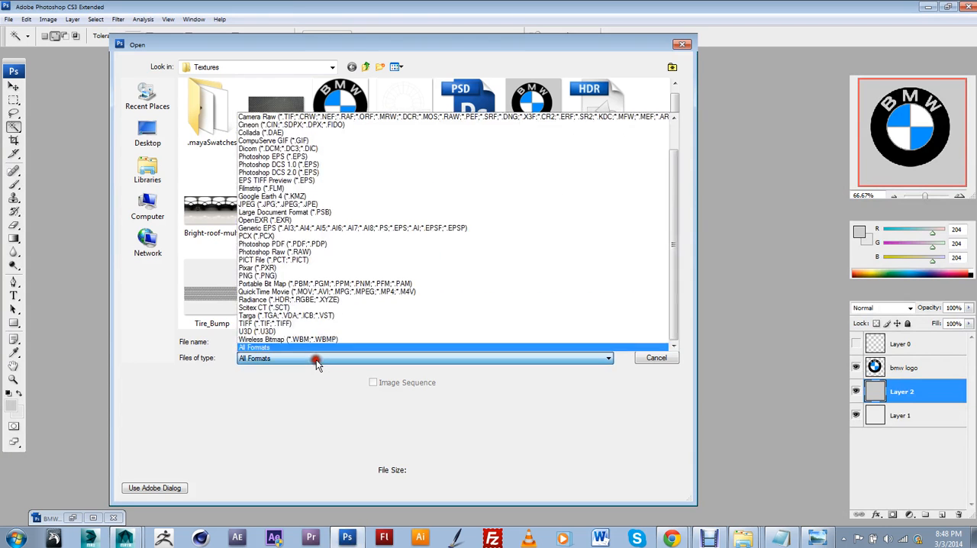
pyautogui.click(303, 276)
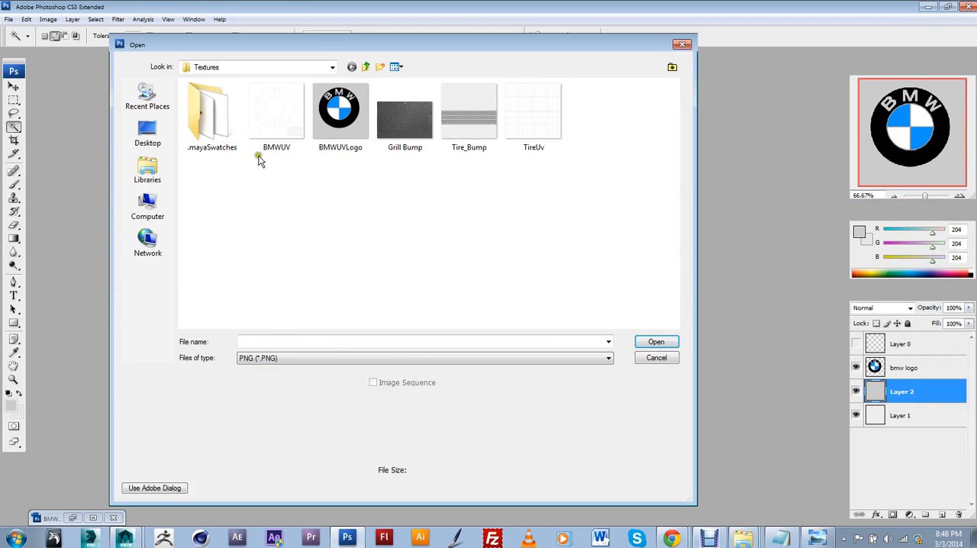
pyautogui.click(364, 68)
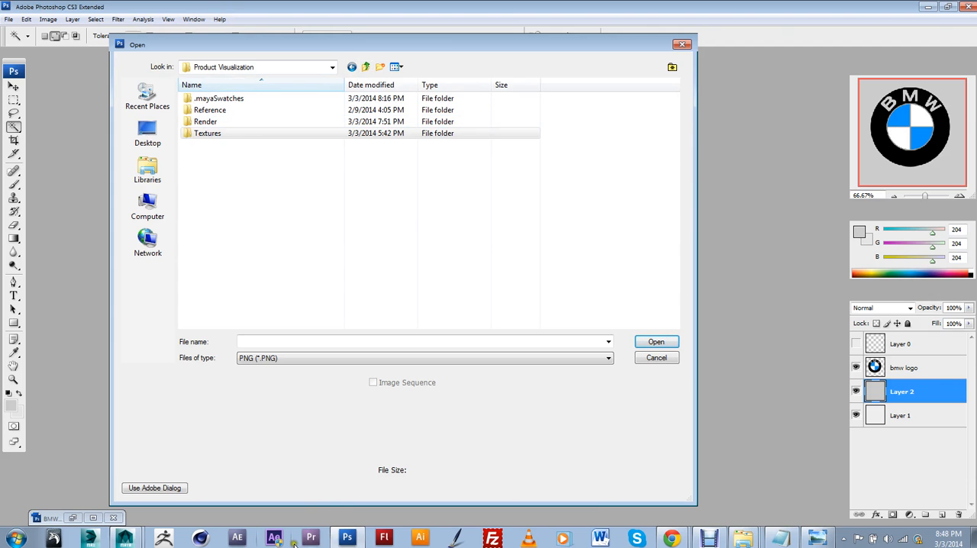
# Step: Switch to Maya and browse for the UV snapshot's save location to the Product Visualization project's Textures folder inside Faculty Folder
pyautogui.click(125, 539)
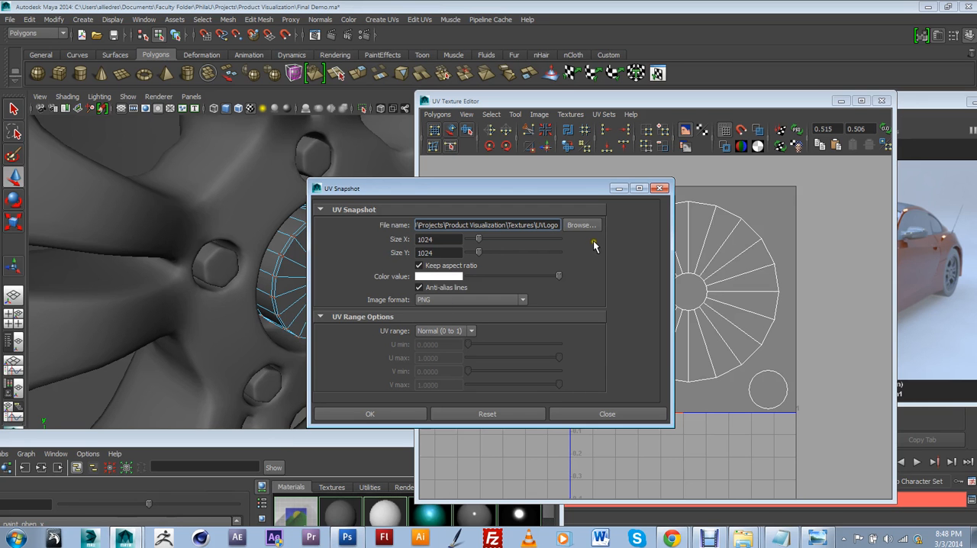
pyautogui.click(588, 229)
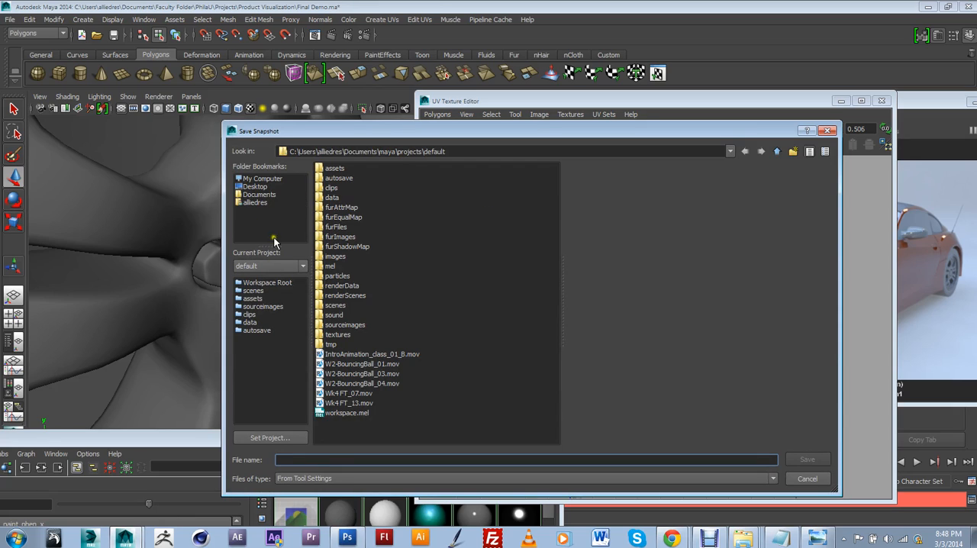
pyautogui.click(259, 194)
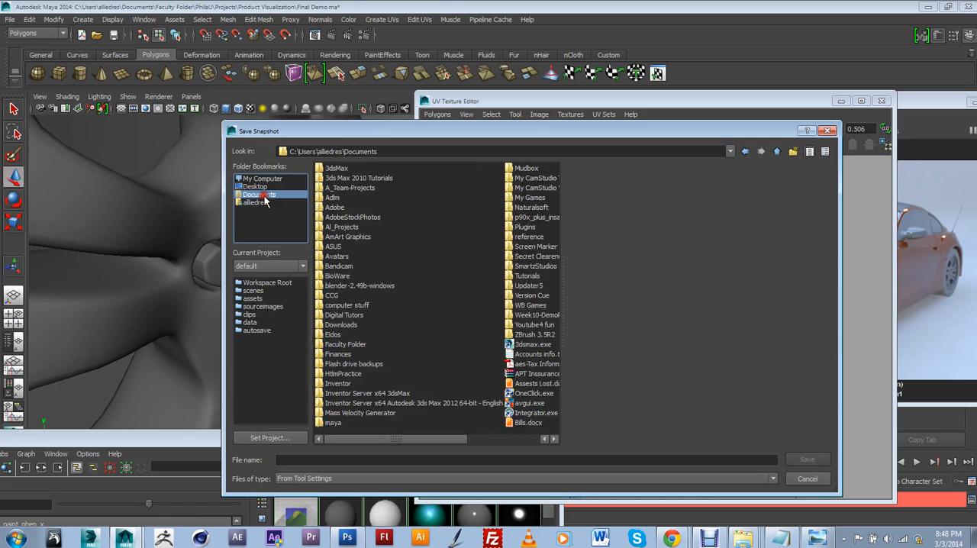
pyautogui.doubleClick(351, 343)
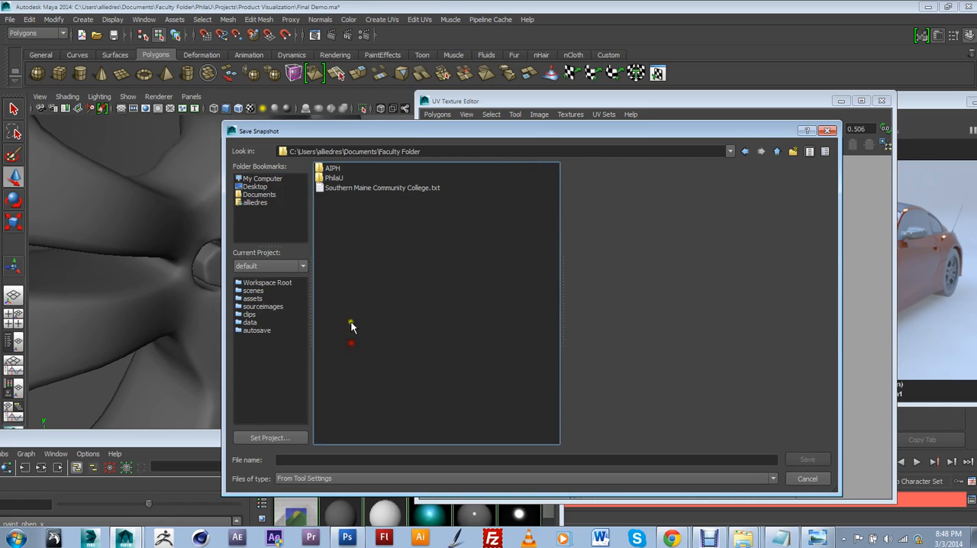
pyautogui.doubleClick(340, 181)
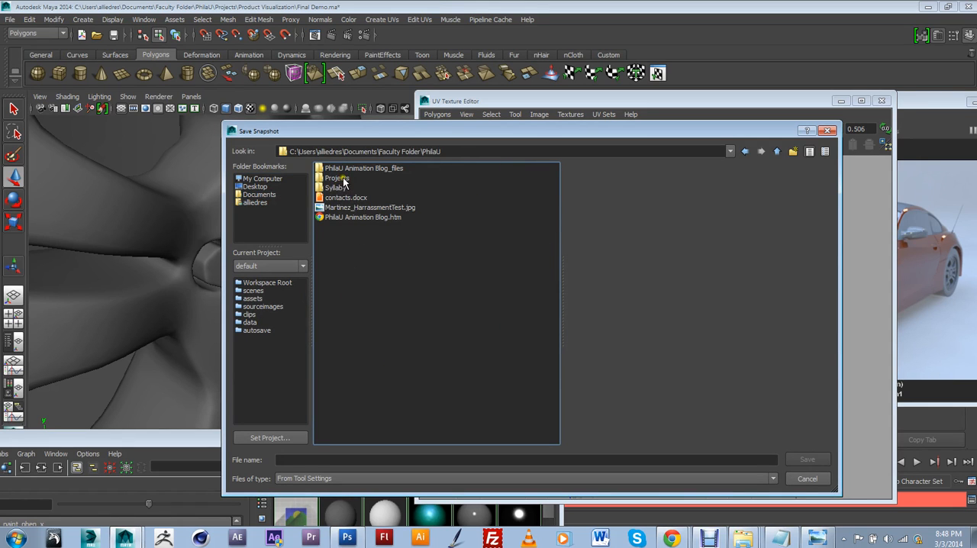
pyautogui.doubleClick(342, 180)
pyautogui.doubleClick(342, 178)
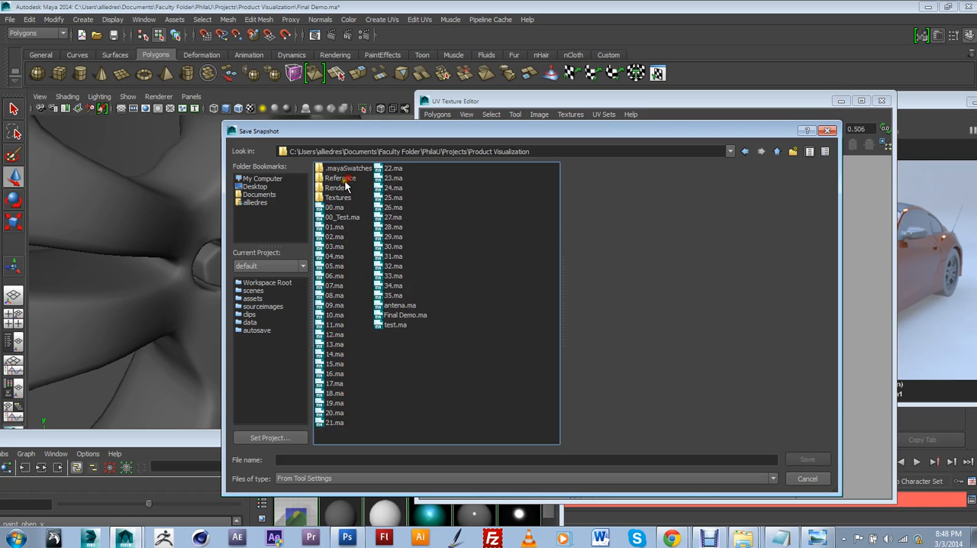
pyautogui.doubleClick(344, 197)
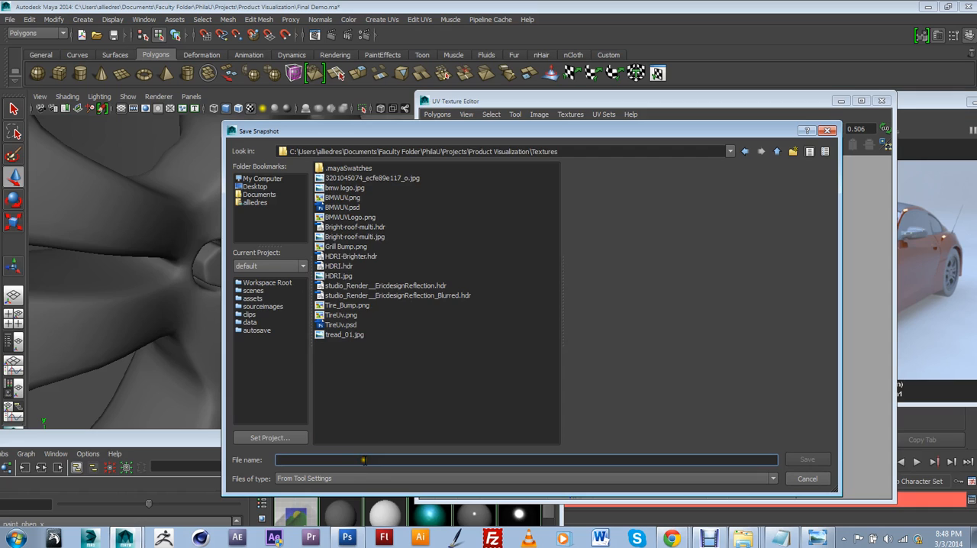
# Step: Name the snapshot file UVLogo and export it again as a 1024 × 1024 PNG
pyautogui.write('UVLogo')
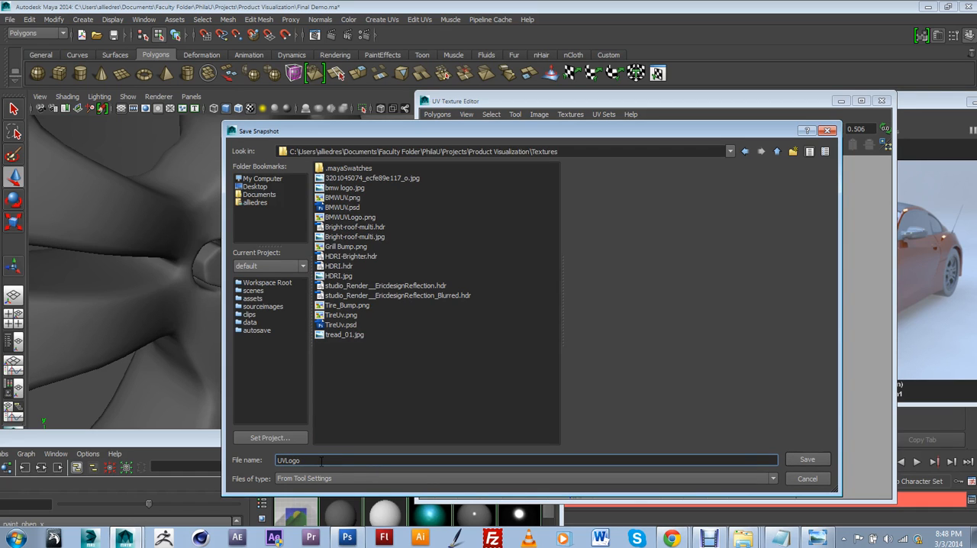
pyautogui.click(799, 461)
pyautogui.click(568, 282)
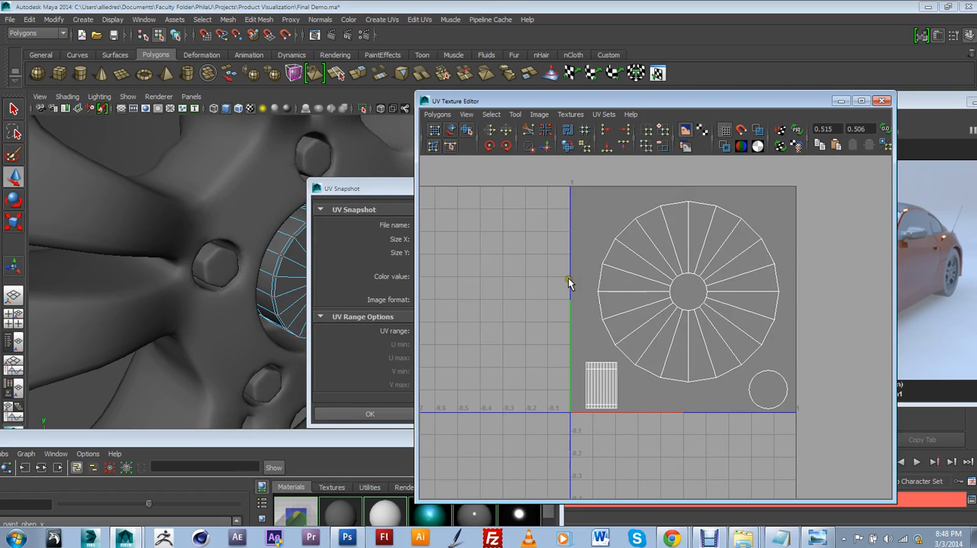
pyautogui.moveTo(382, 198); pyautogui.dragTo(308, 180)
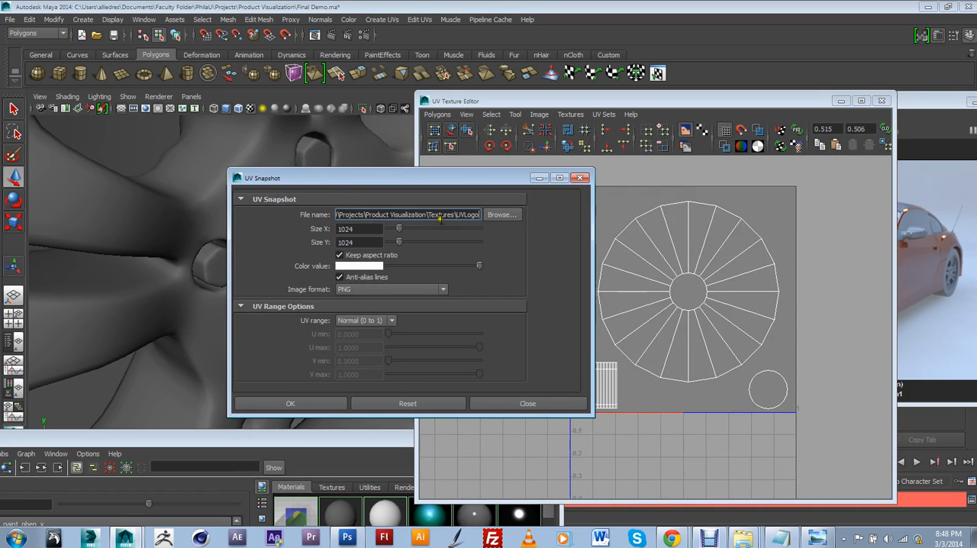
pyautogui.click(308, 406)
# Step: Switch to Photoshop, recheck the Textures folder for the exported UVLogo PNG, and close the Open dialog
pyautogui.click(347, 538)
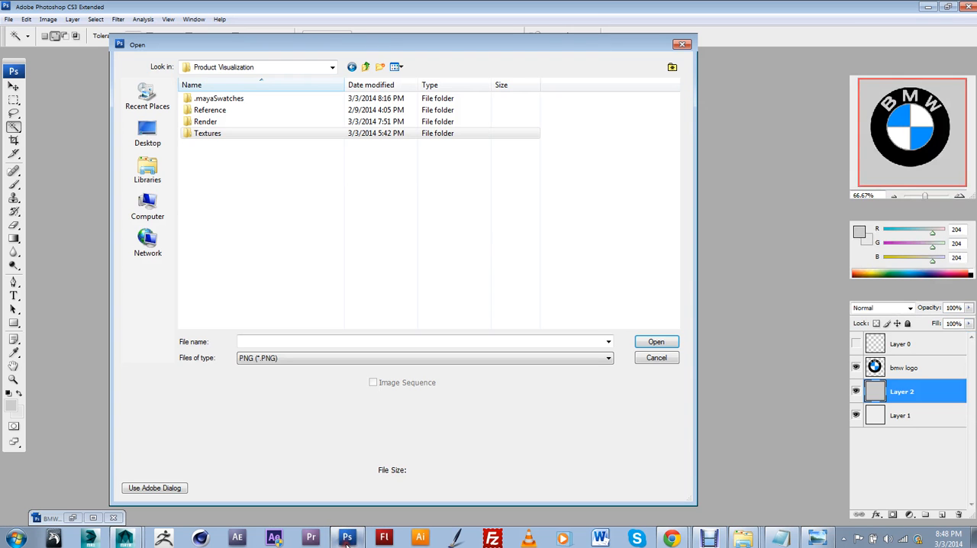
pyautogui.doubleClick(228, 135)
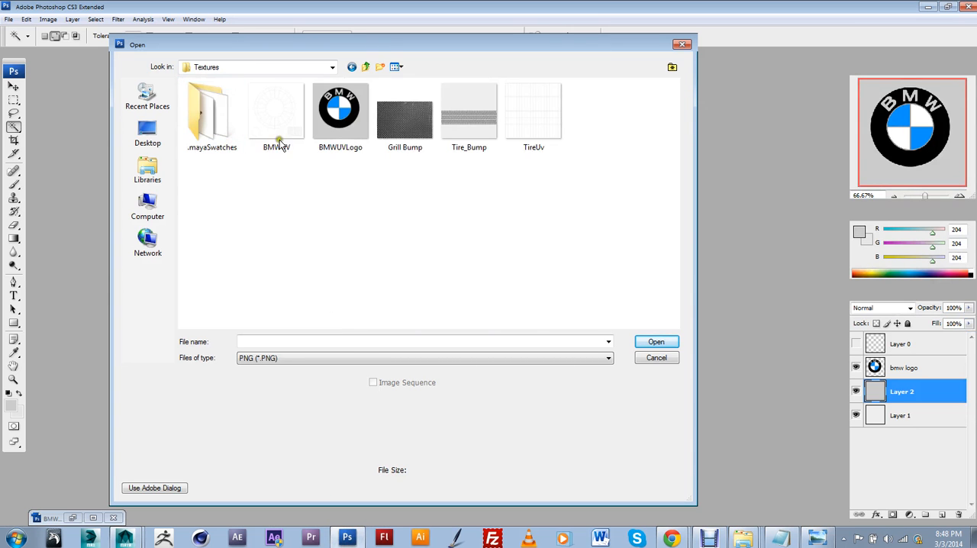
pyautogui.click(390, 184)
pyautogui.click(365, 66)
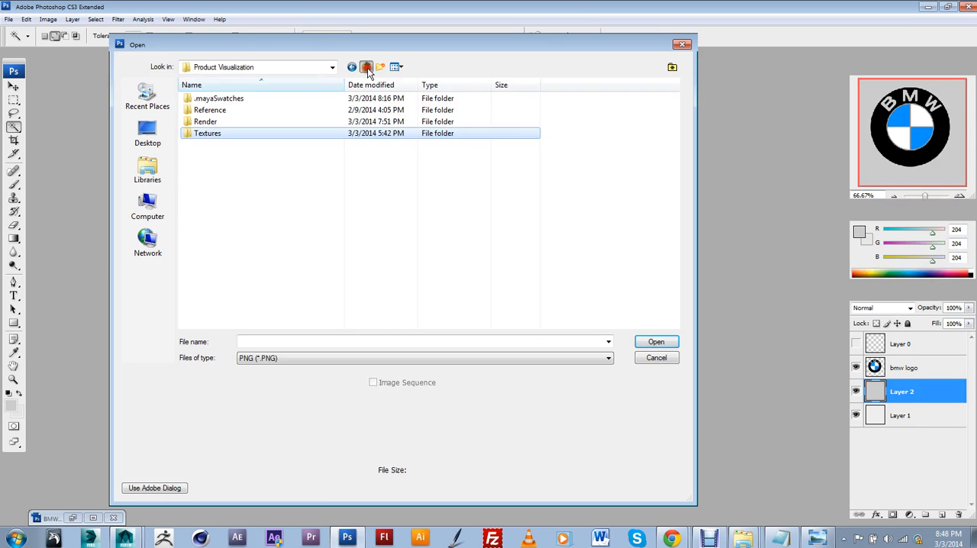
pyautogui.doubleClick(278, 133)
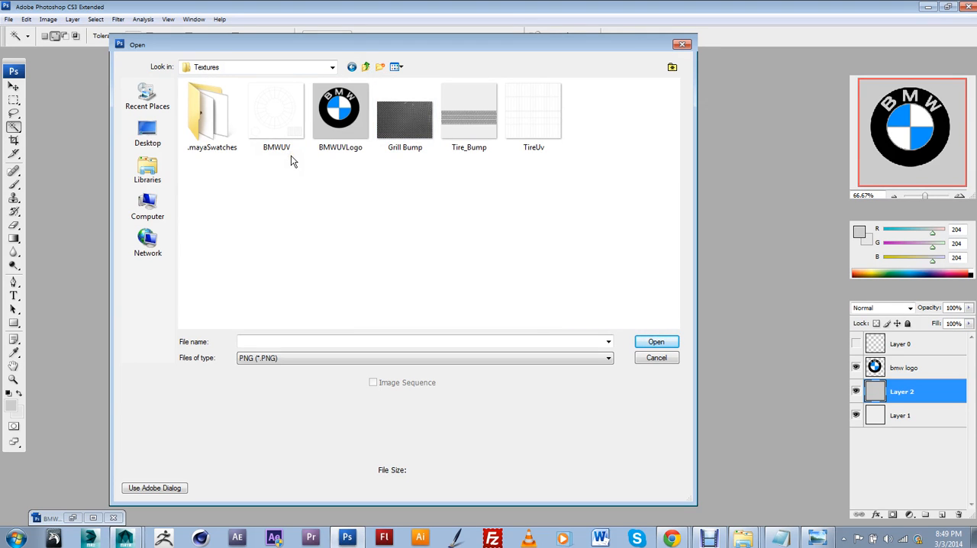
pyautogui.click(655, 358)
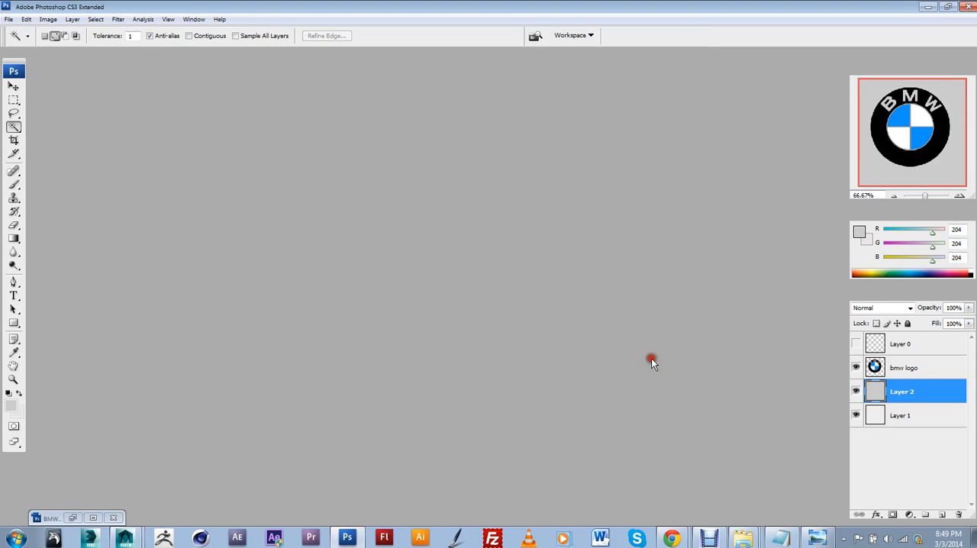
# Step: Switch to Maya, set the UV snapshot to save as UVLOGO on the Desktop, and collapse the UV range options
pyautogui.click(124, 539)
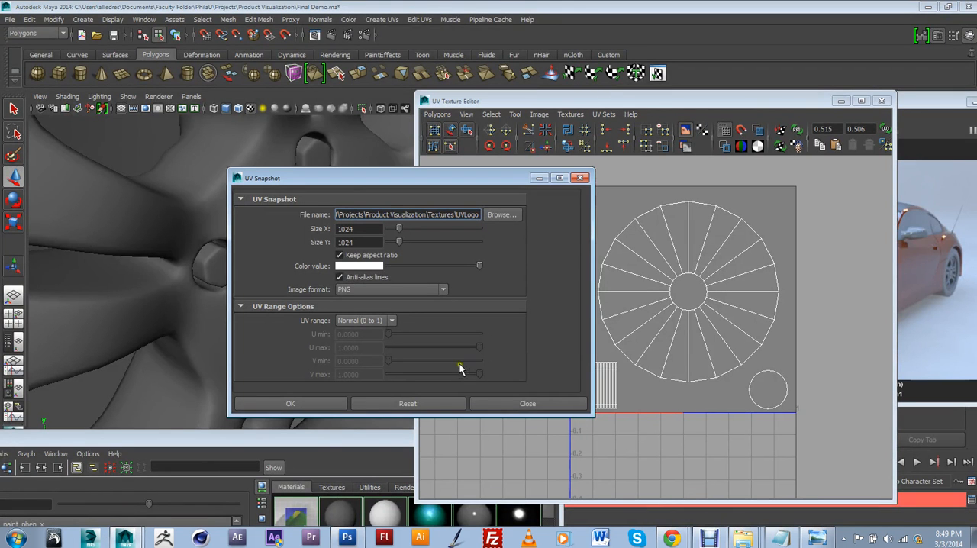
pyautogui.click(499, 217)
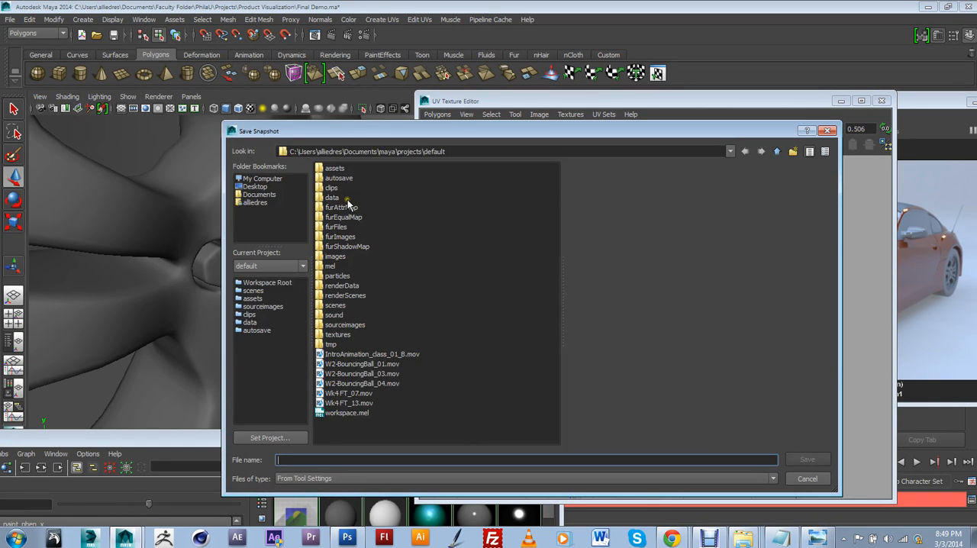
pyautogui.click(807, 478)
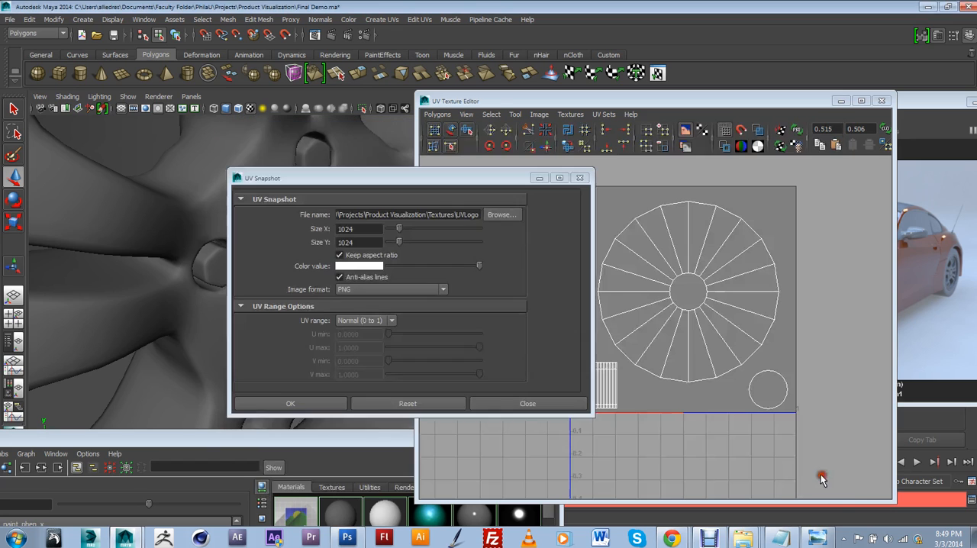
pyautogui.click(501, 216)
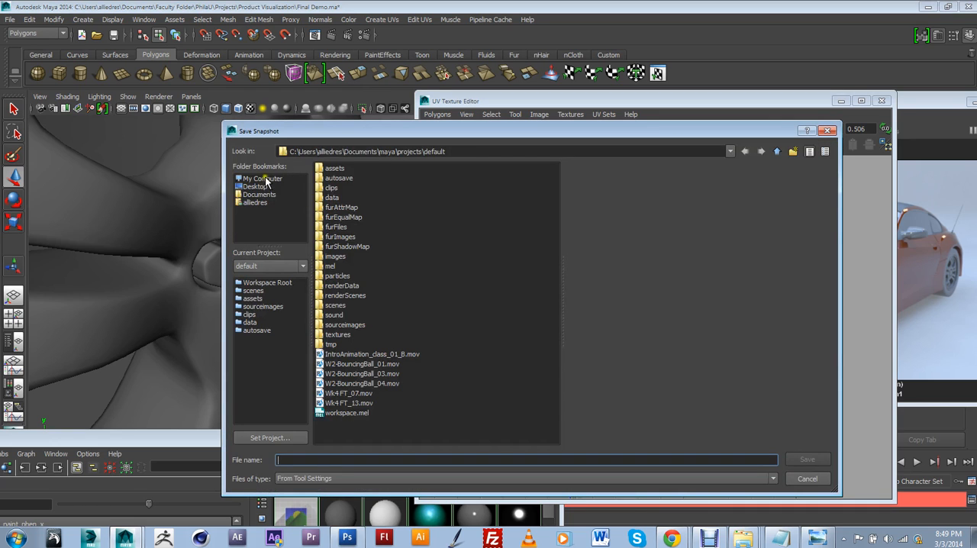
pyautogui.click(255, 187)
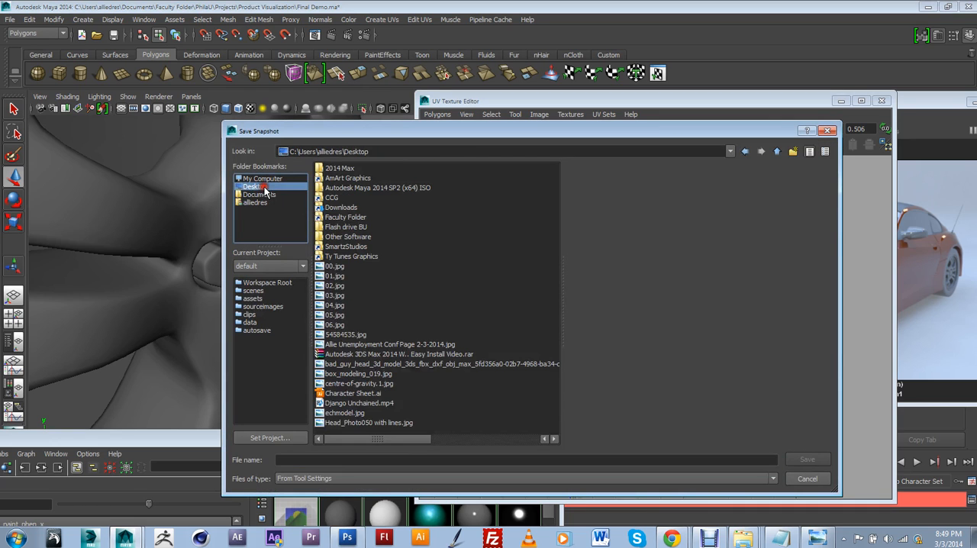
pyautogui.click(321, 457)
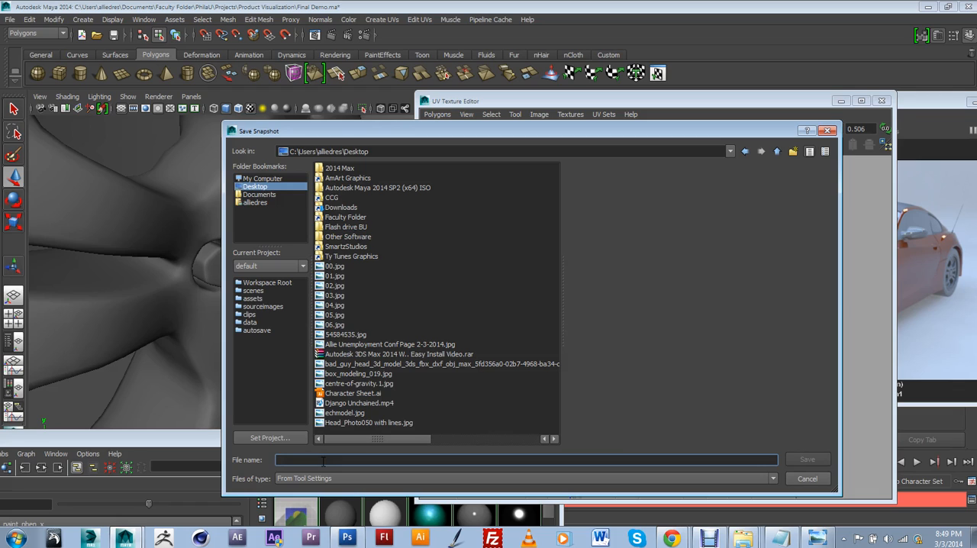
pyautogui.write('UVLOGO')
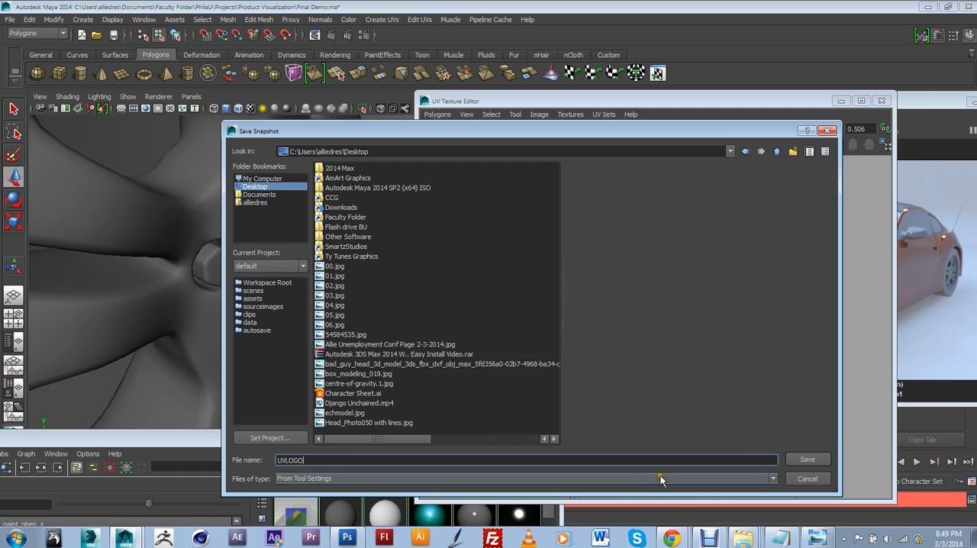
pyautogui.click(798, 458)
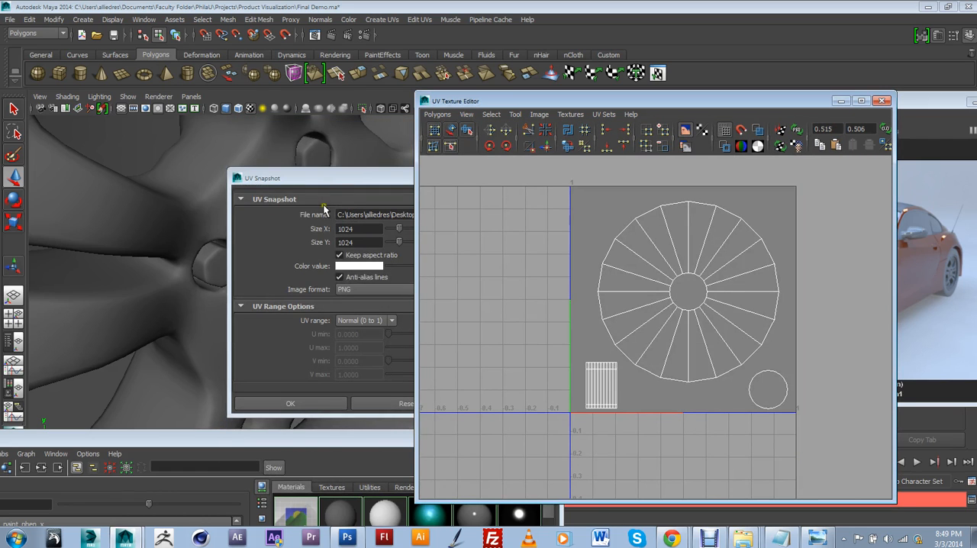
pyautogui.moveTo(338, 176); pyautogui.dragTo(308, 170)
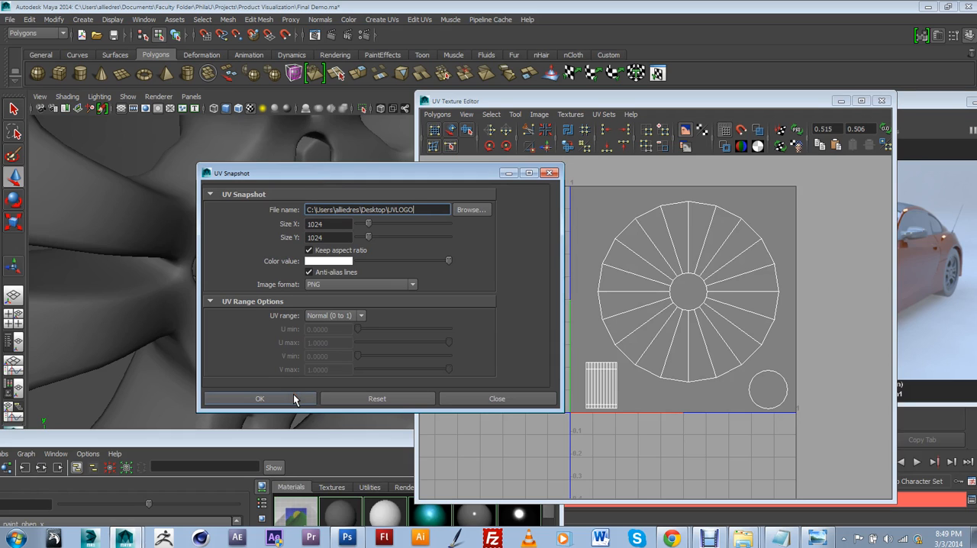
pyautogui.click(278, 302)
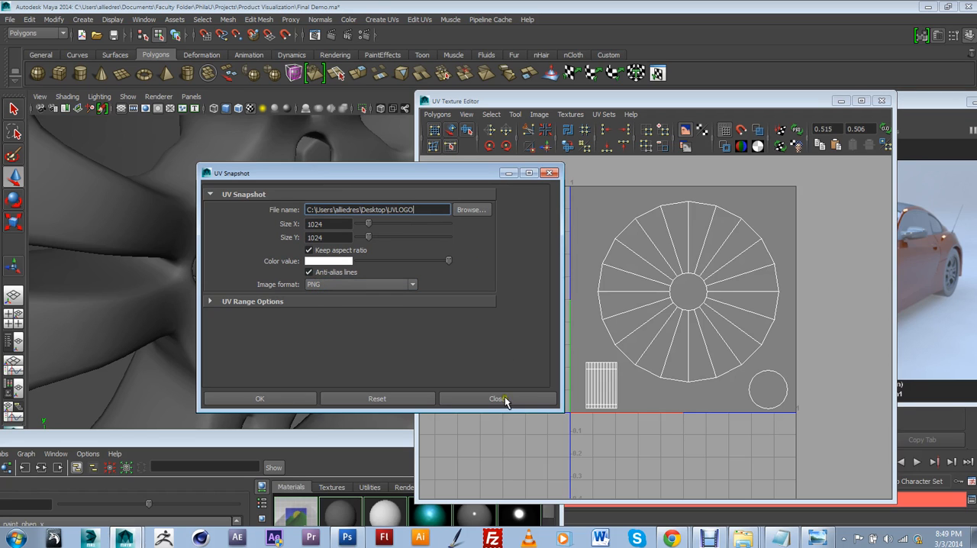
# Step: Switch to Photoshop, look on the Desktop for the UVLOGO snapshot among PNG files, and close the Open dialog
pyautogui.click(347, 536)
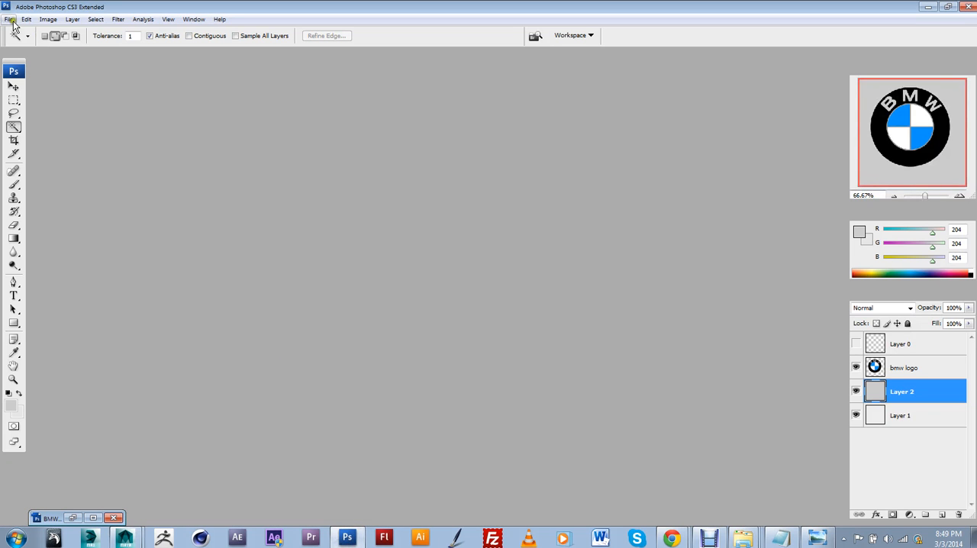
pyautogui.click(10, 19)
pyautogui.click(26, 40)
pyautogui.click(163, 140)
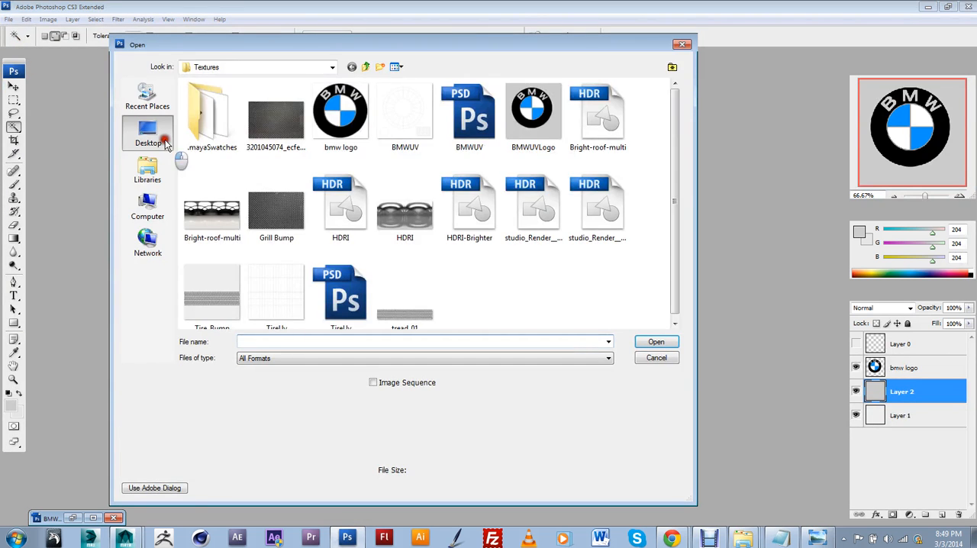
pyautogui.click(427, 361)
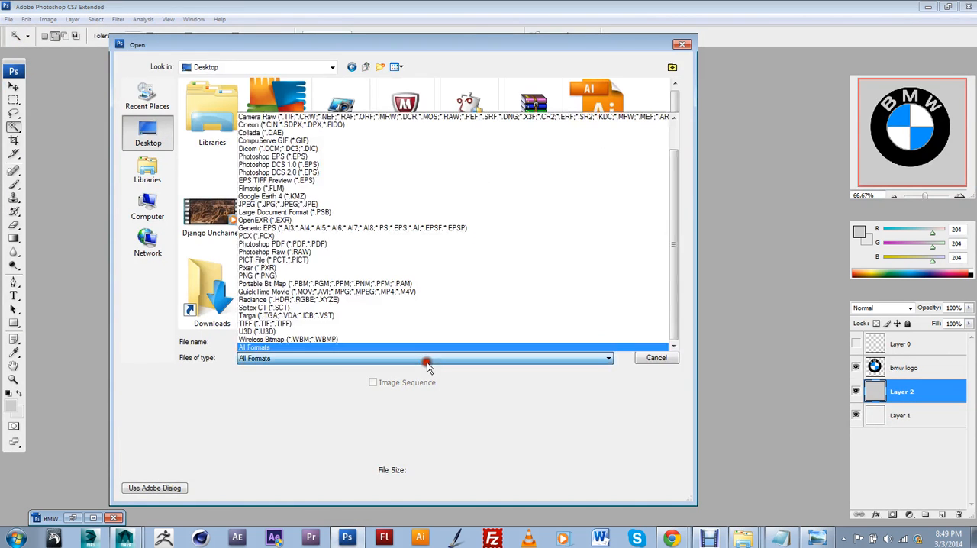
pyautogui.click(344, 275)
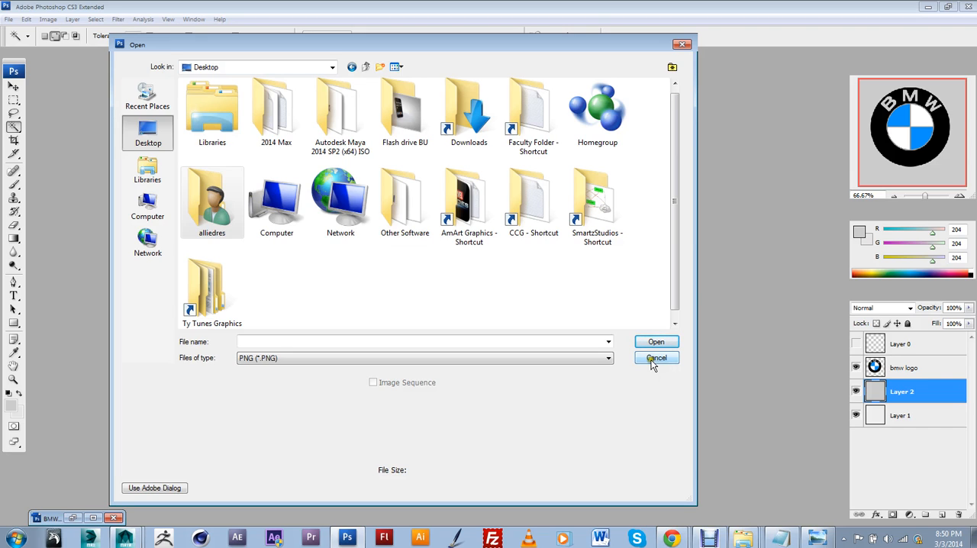
pyautogui.click(687, 355)
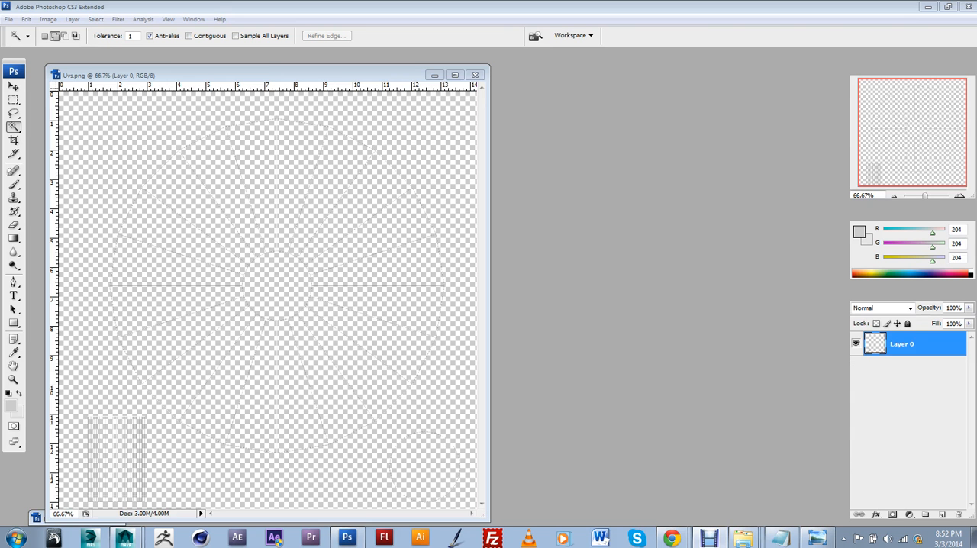
# Step: Move the Uvs.png document window toward the middle of the workspace, clear of the tool palette
pyautogui.click(389, 109)
pyautogui.moveTo(411, 76); pyautogui.dragTo(496, 68)
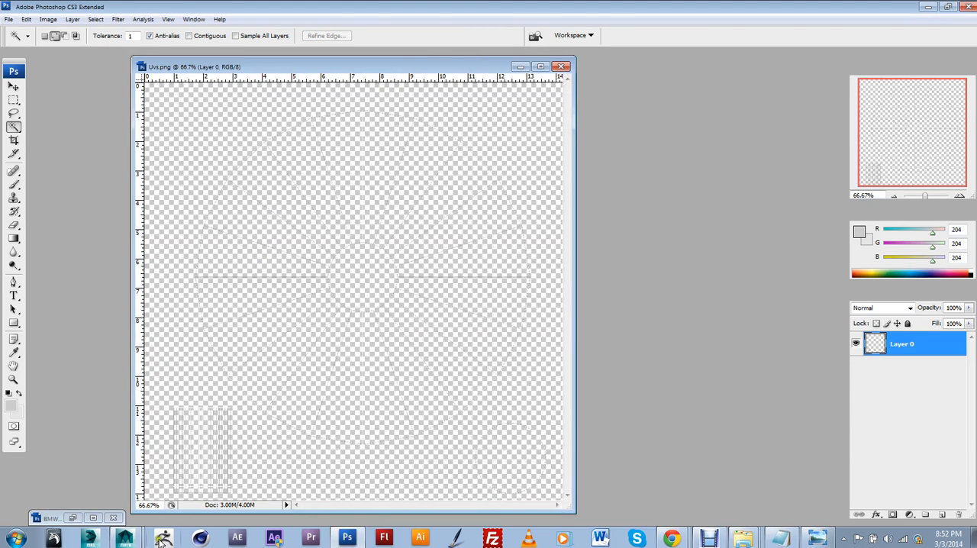
# Step: Switch to Maya and select the center cap of the car's front wheel in the perspective view
pyautogui.click(131, 537)
pyautogui.click(109, 515)
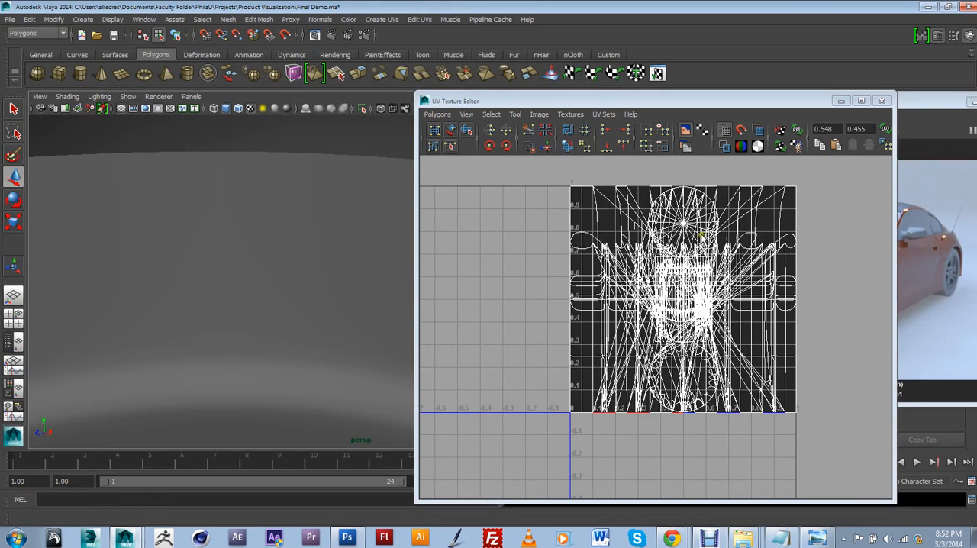
pyautogui.click(645, 191)
pyautogui.scroll(-5, 646, 191)
pyautogui.click(344, 210)
pyautogui.scroll(-3, 344, 209)
pyautogui.scroll(-4, 346, 213)
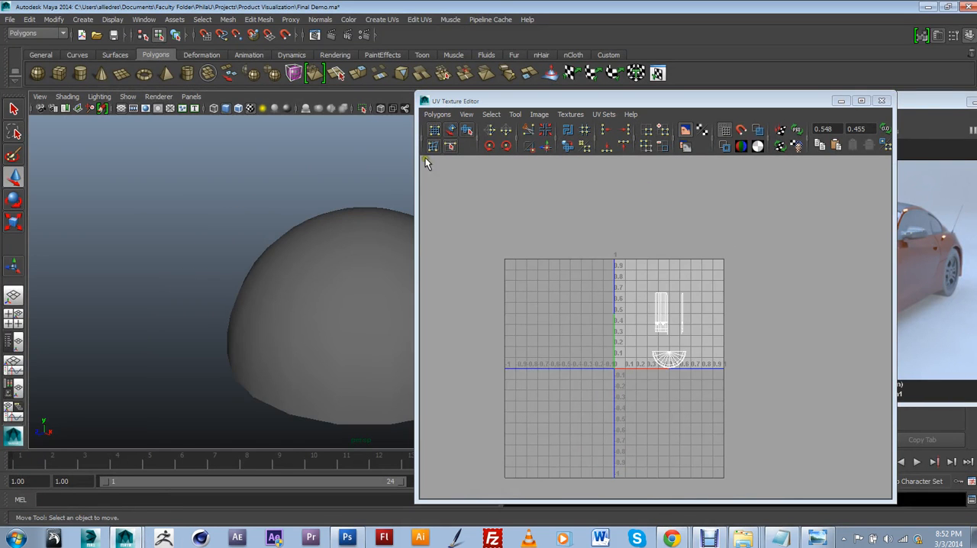
pyautogui.scroll(5, 247, 319)
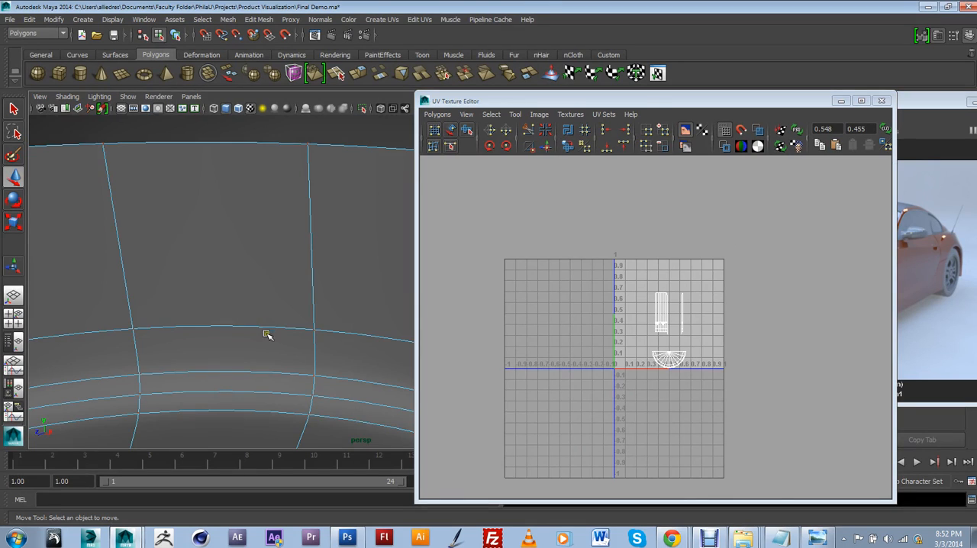
pyautogui.scroll(4, 267, 334)
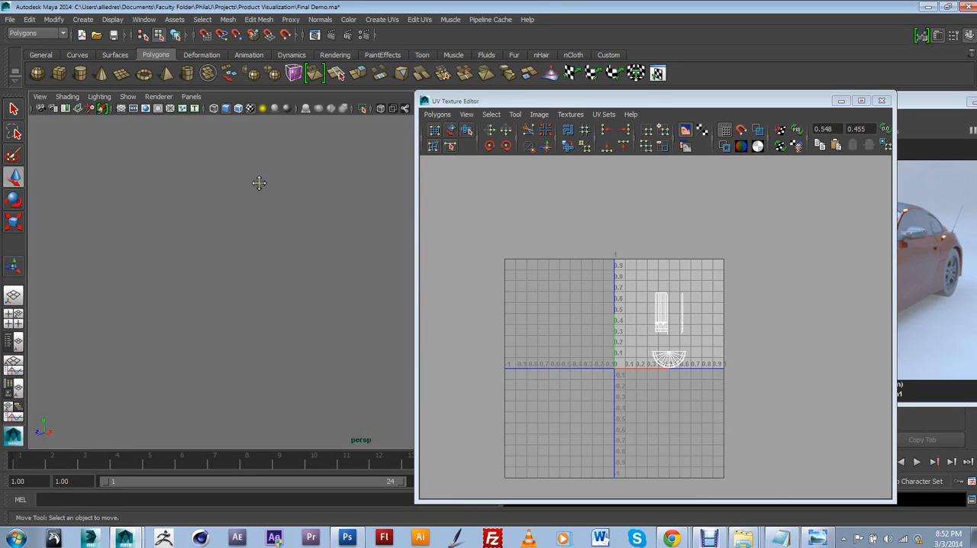
pyautogui.scroll(1, 260, 183)
pyautogui.scroll(1, 334, 337)
pyautogui.click(275, 429)
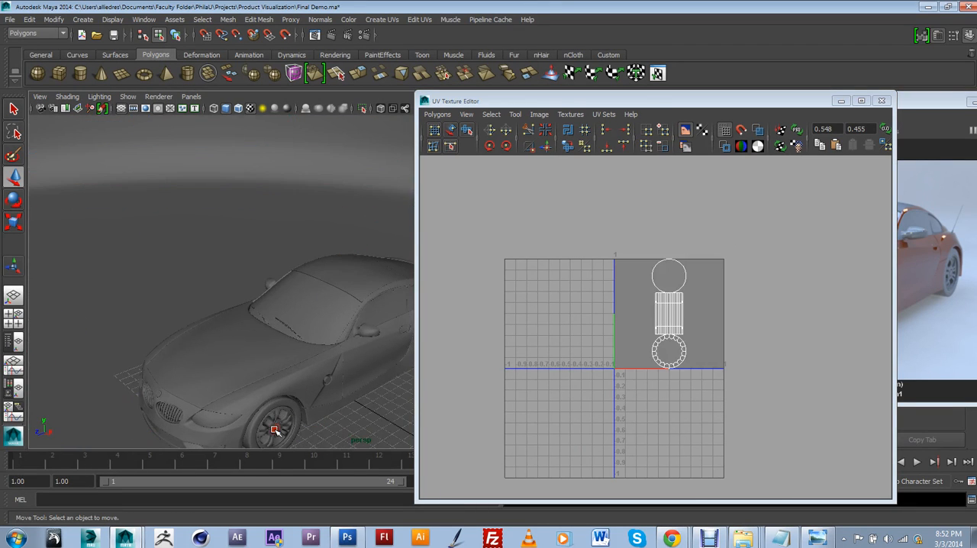
pyautogui.scroll(2, 608, 377)
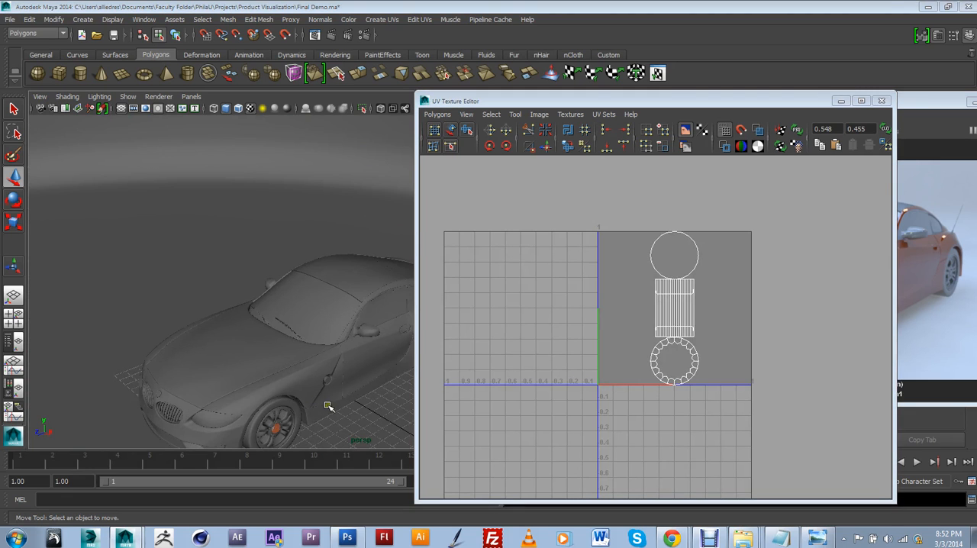
# Step: Clear the UV Texture Editor off an enlarged perspective view and select the UVs of the cap cylinder floating beside the front wheel
pyautogui.press('space')
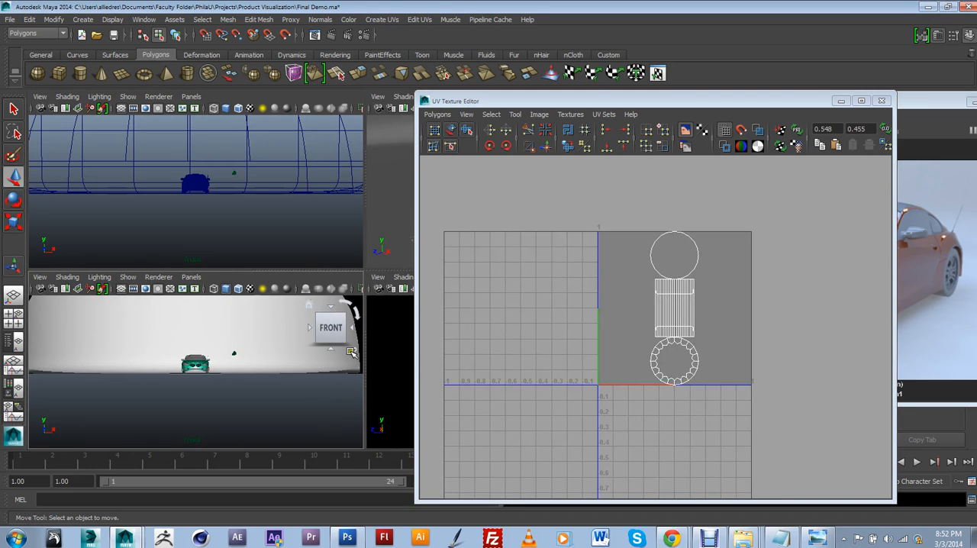
pyautogui.moveTo(474, 100); pyautogui.dragTo(747, 161)
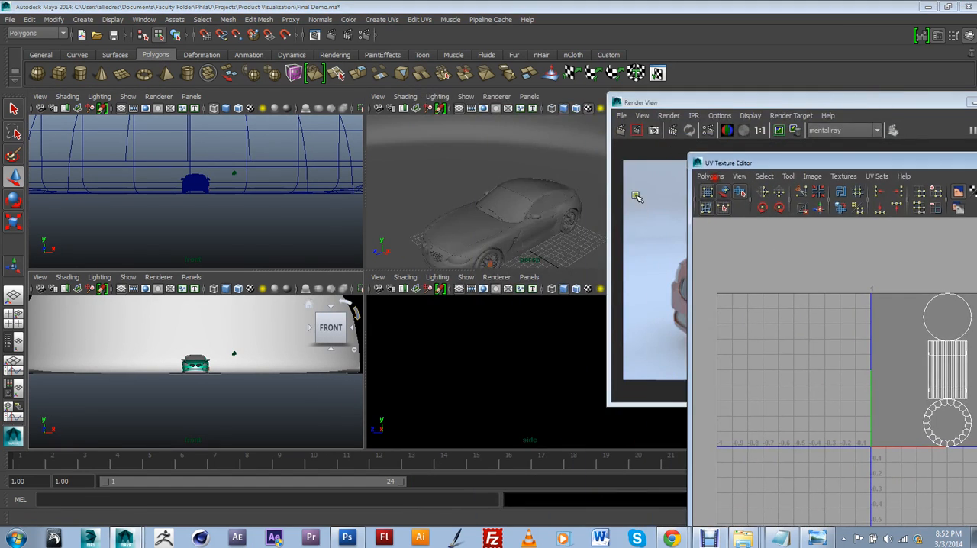
pyautogui.click(523, 240)
pyautogui.press('space')
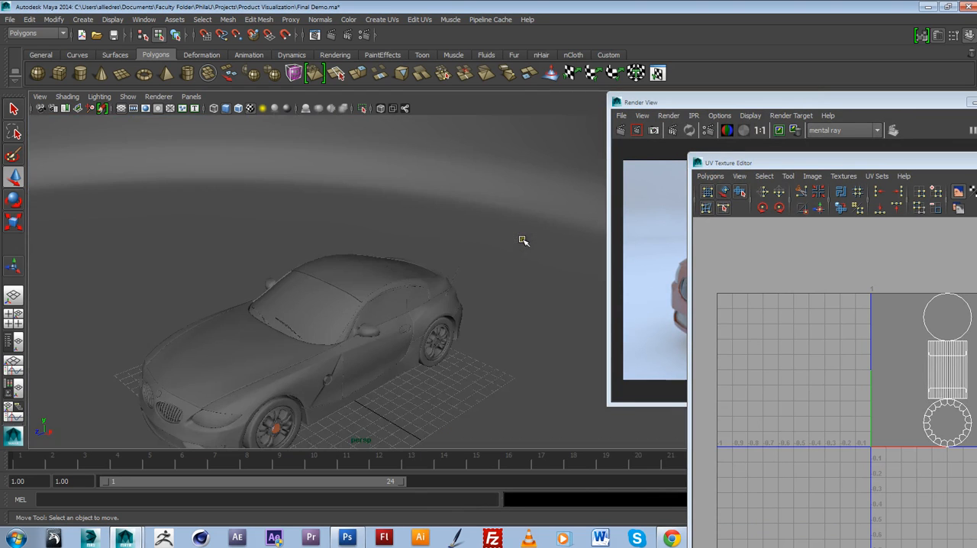
pyautogui.scroll(2, 326, 362)
pyautogui.click(320, 399)
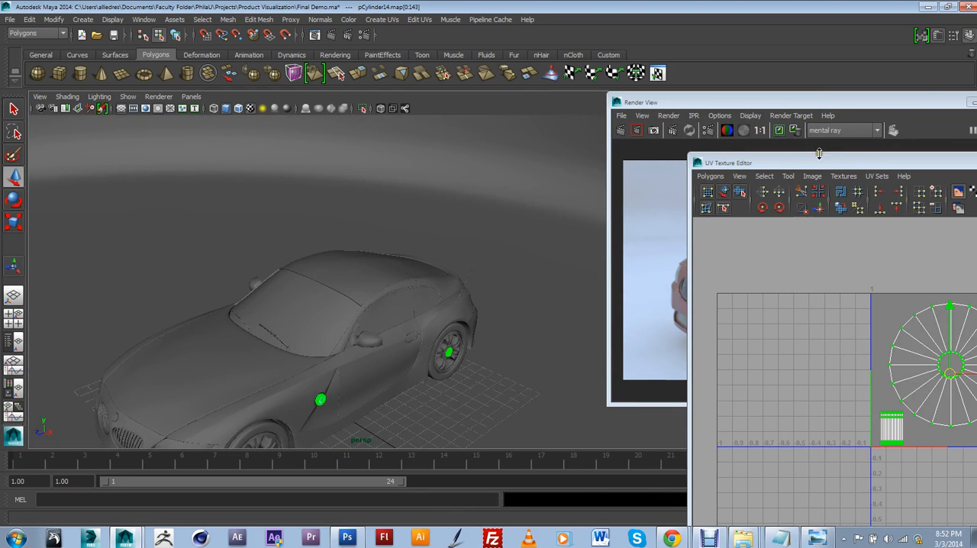
# Step: Set up a UV snapshot of the cap cylinder with Uvs.png on the Desktop as its file name
pyautogui.moveTo(820, 159); pyautogui.dragTo(459, 80)
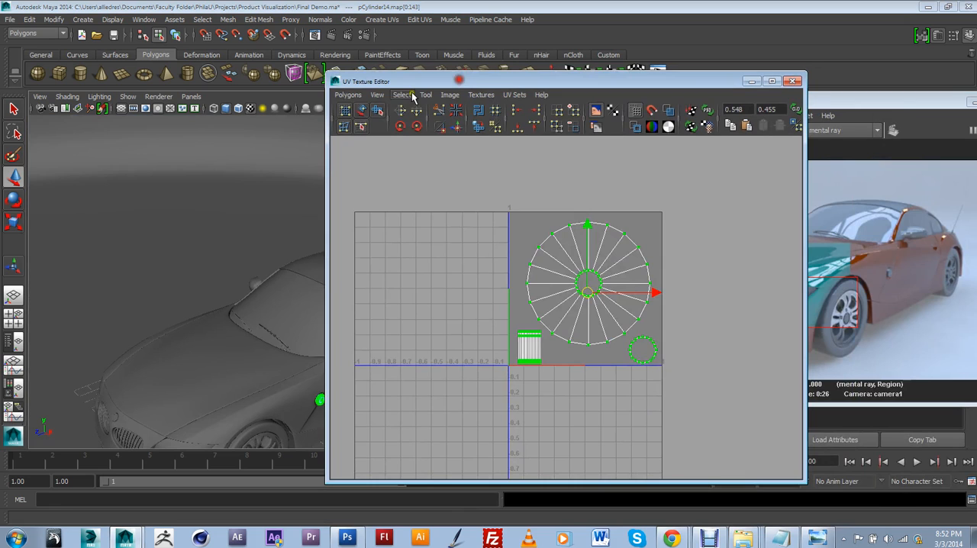
pyautogui.click(347, 95)
pyautogui.click(368, 447)
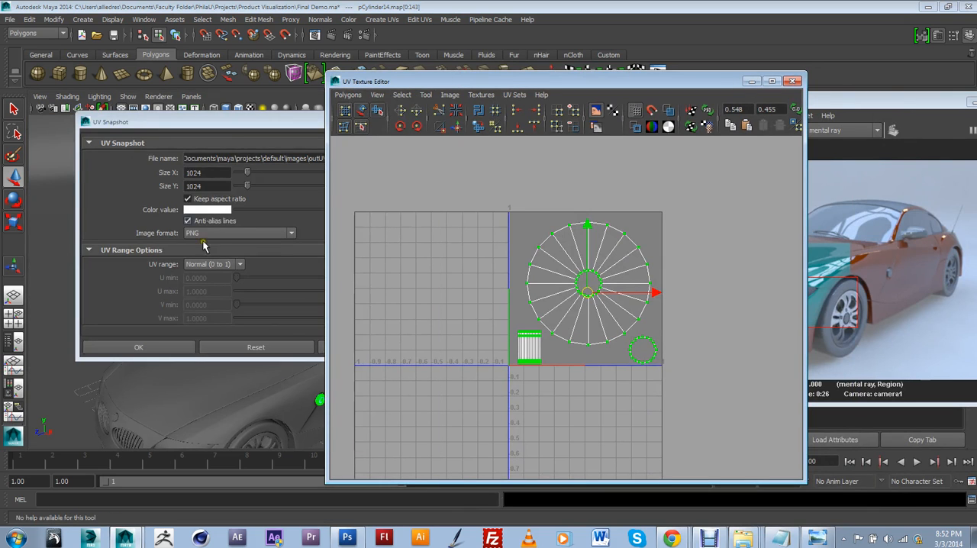
pyautogui.moveTo(237, 132); pyautogui.dragTo(313, 134)
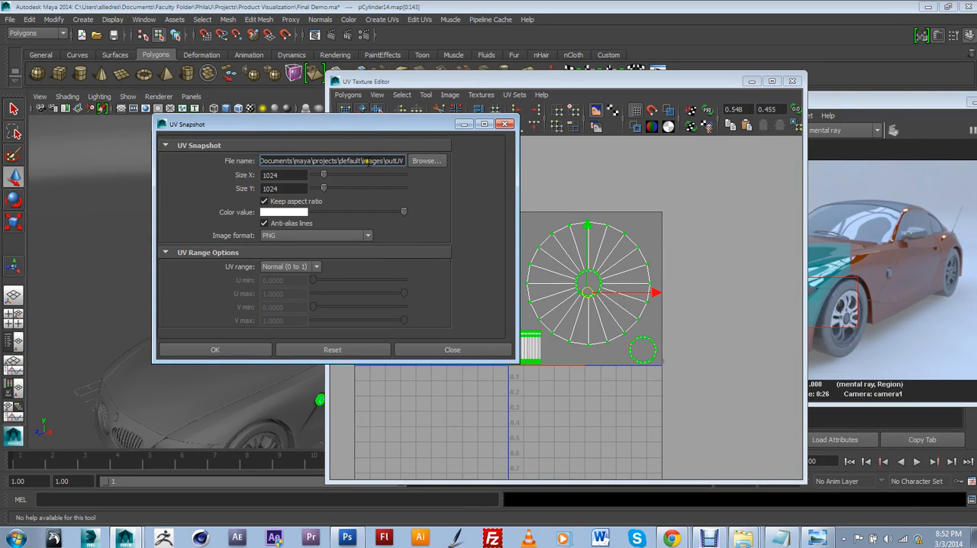
pyautogui.click(412, 162)
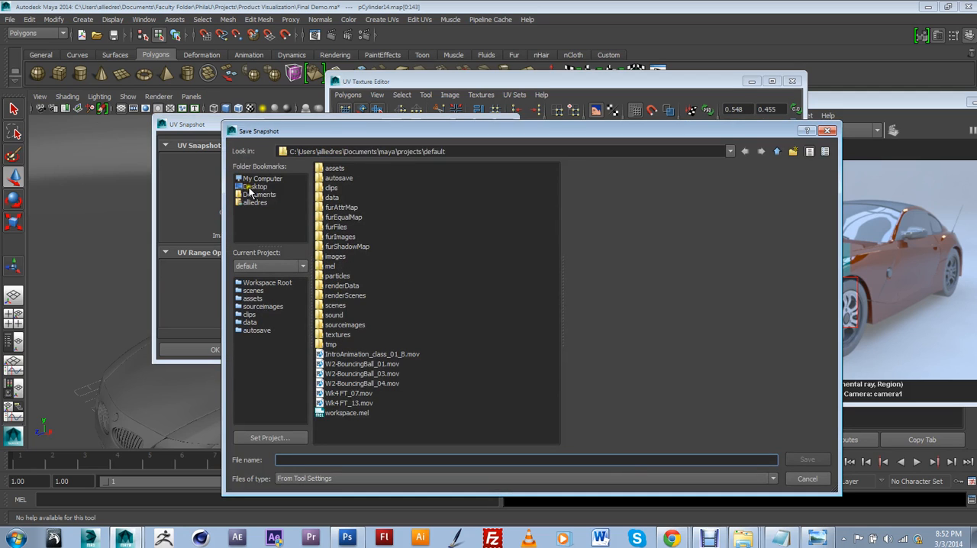
pyautogui.click(250, 189)
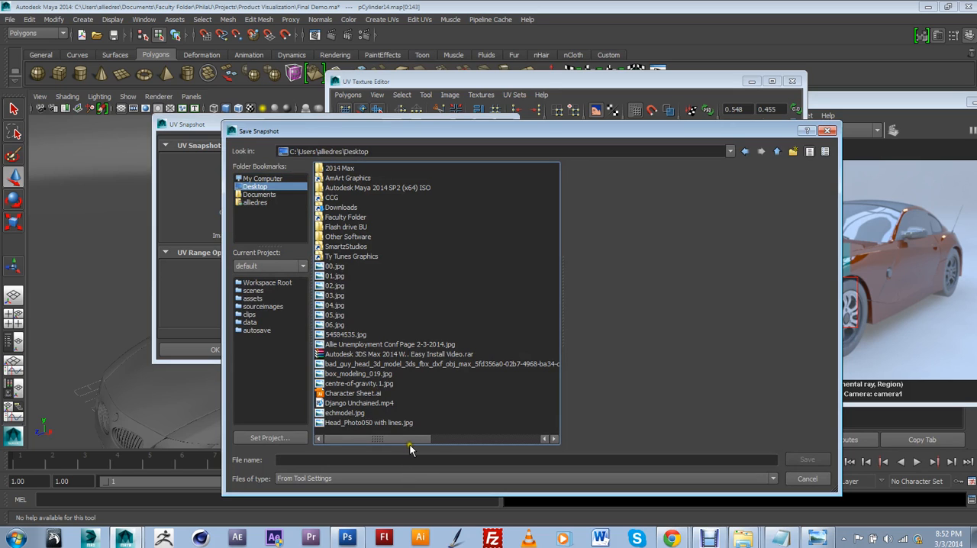
pyautogui.moveTo(411, 440); pyautogui.dragTo(539, 438)
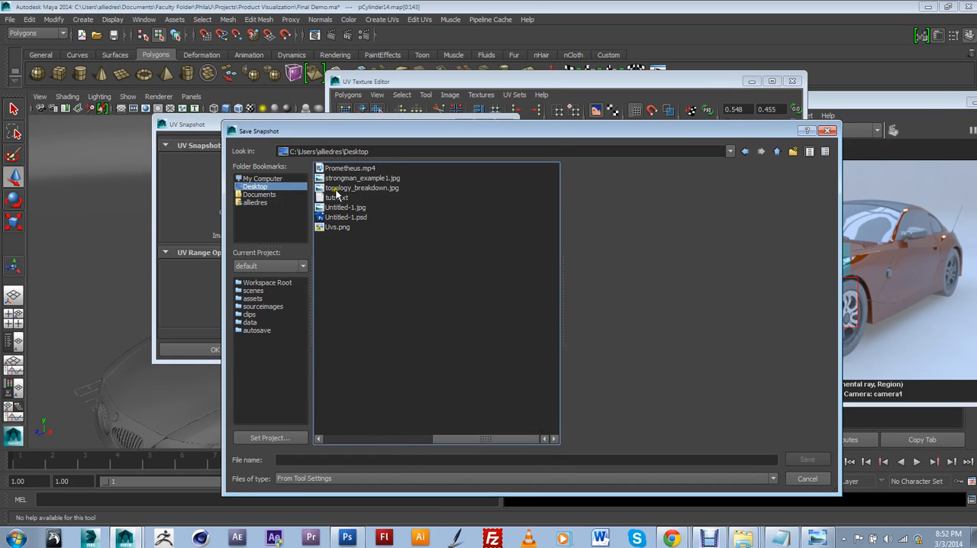
pyautogui.click(338, 227)
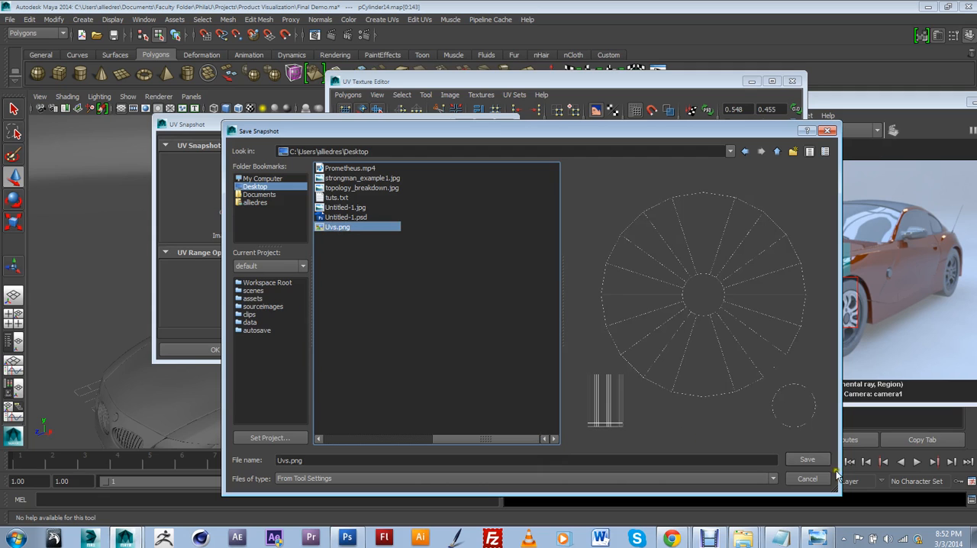
pyautogui.click(807, 460)
pyautogui.click(507, 322)
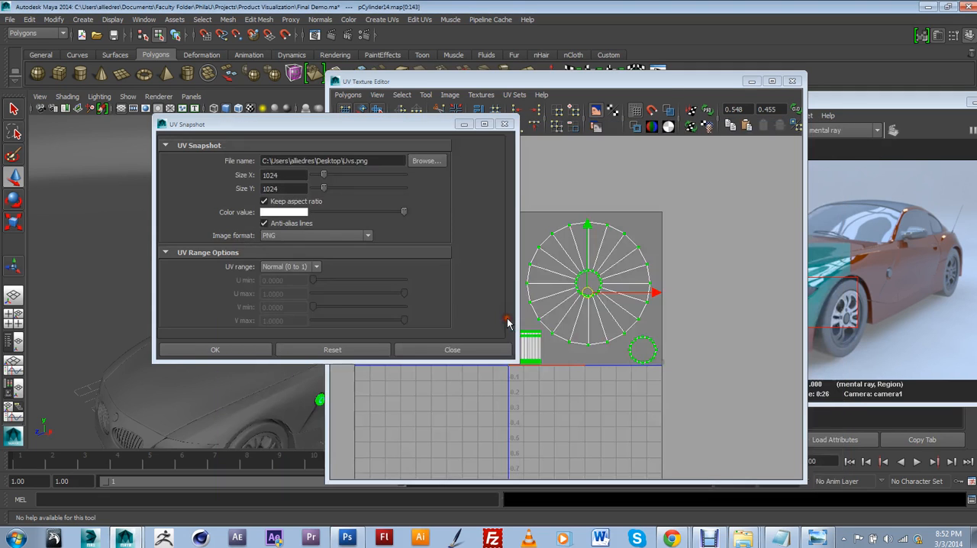
# Step: Export the 1024 x 1024 PNG UV snapshot, overwriting the existing Uvs.png
pyautogui.moveTo(318, 121); pyautogui.dragTo(334, 122)
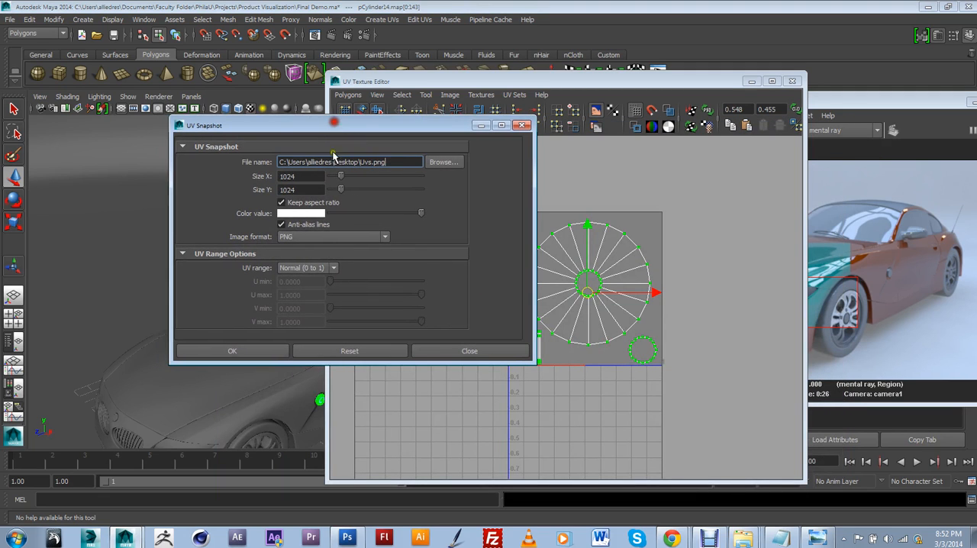
pyautogui.click(265, 351)
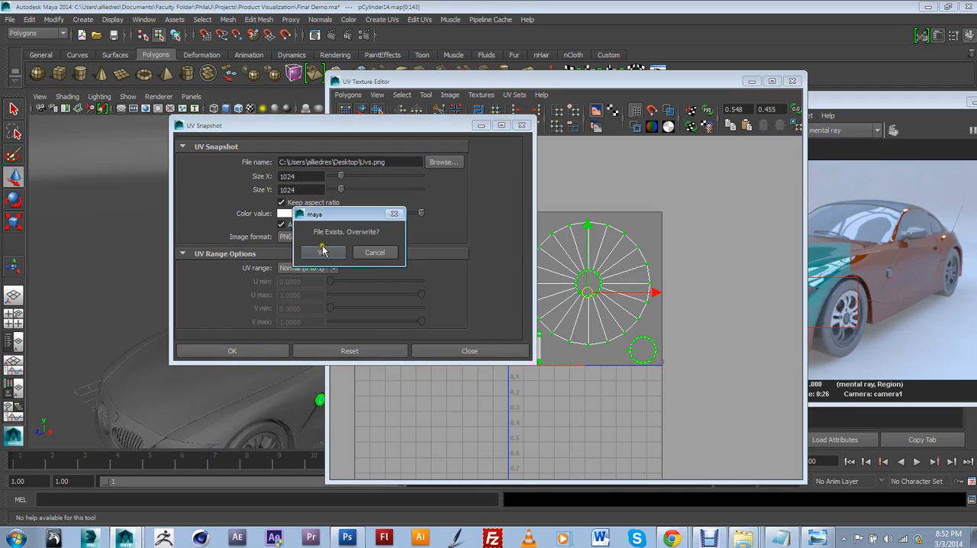
pyautogui.click(324, 253)
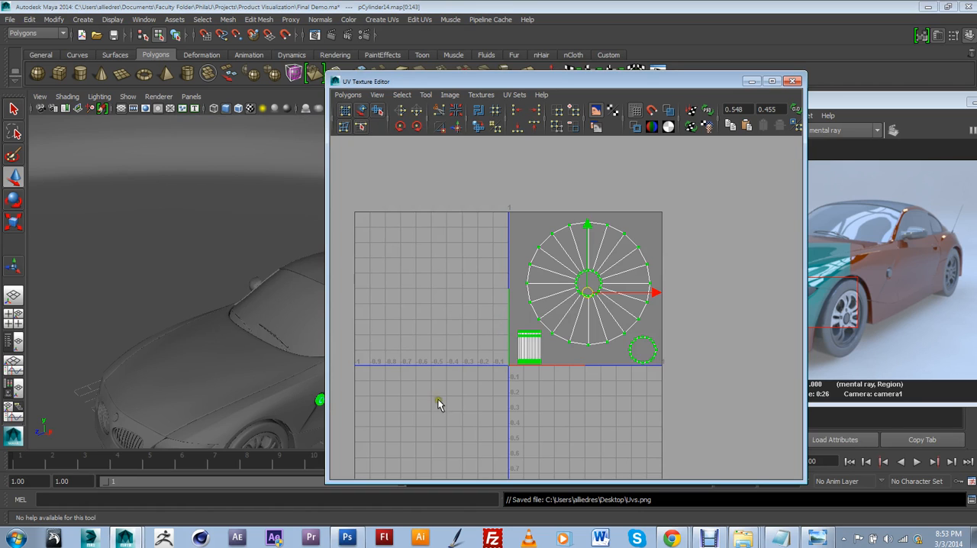
# Step: Switch to Photoshop, add a new layer beneath Layer 0, and fill it with the light gray foreground color (RGB 204)
pyautogui.click(353, 536)
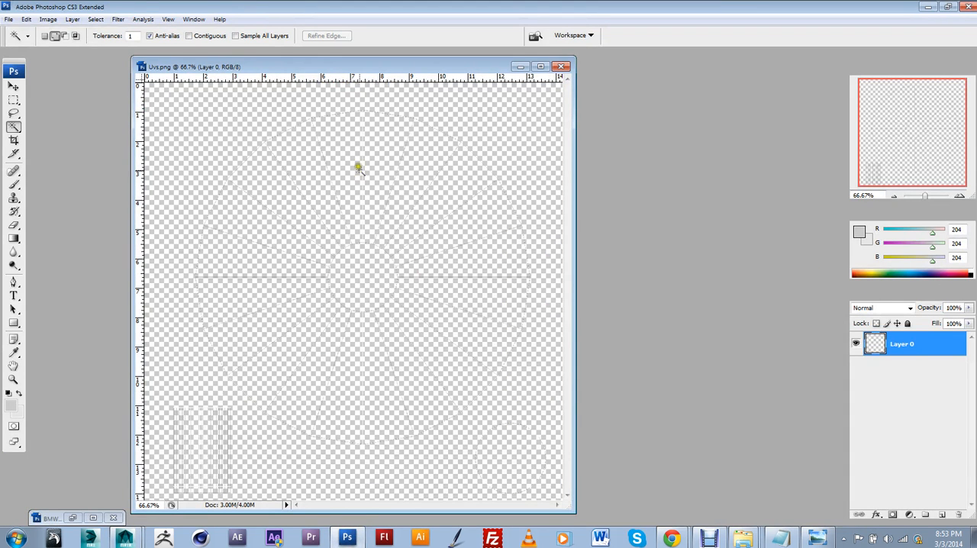
pyautogui.click(941, 515)
pyautogui.moveTo(907, 344); pyautogui.dragTo(919, 394)
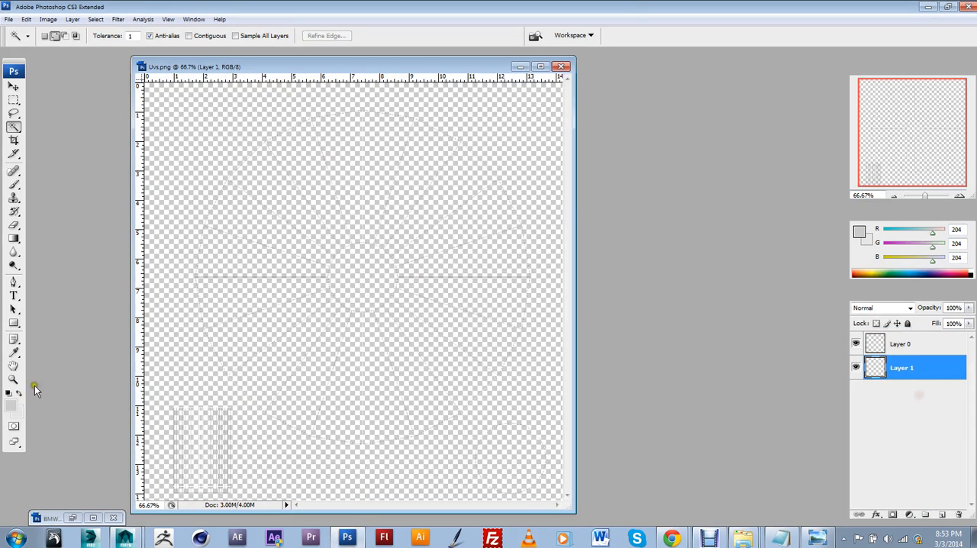
pyautogui.hotkey('alt', 'BackSpace')
# Step: Start placing a file into Uvs.png and browse from Faculty Folder through PhilaU, Projects and Product Visualization to the Textures folder
pyautogui.click(9, 19)
pyautogui.click(42, 203)
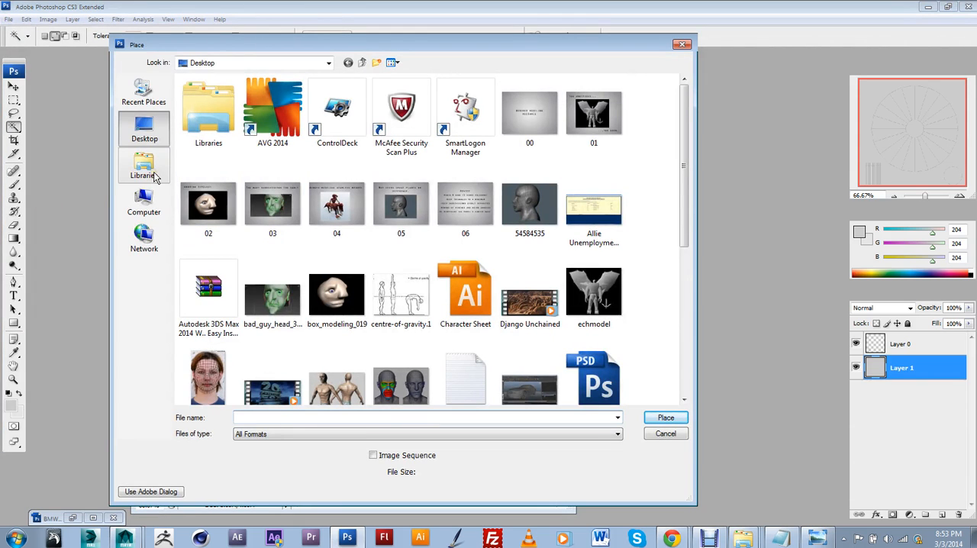
pyautogui.moveTo(681, 188); pyautogui.dragTo(677, 303)
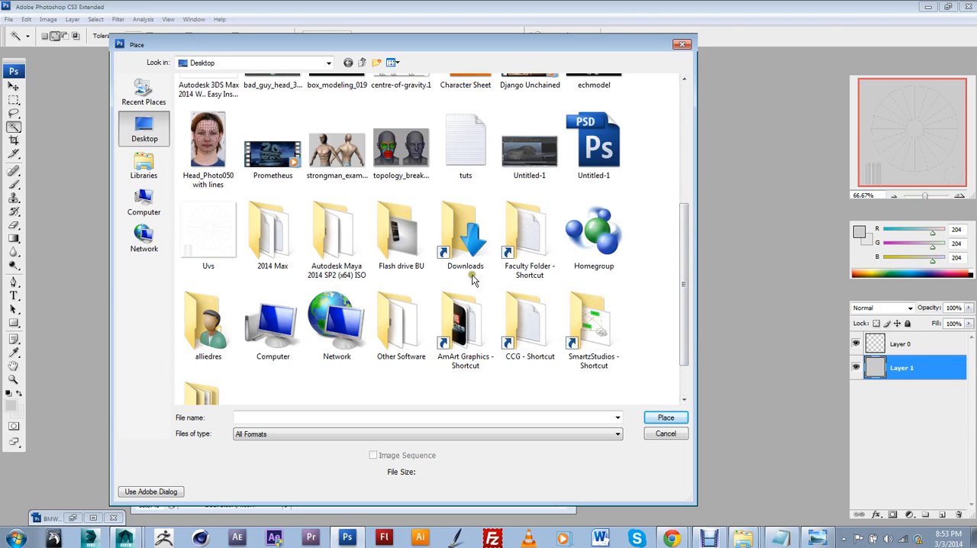
pyautogui.doubleClick(525, 229)
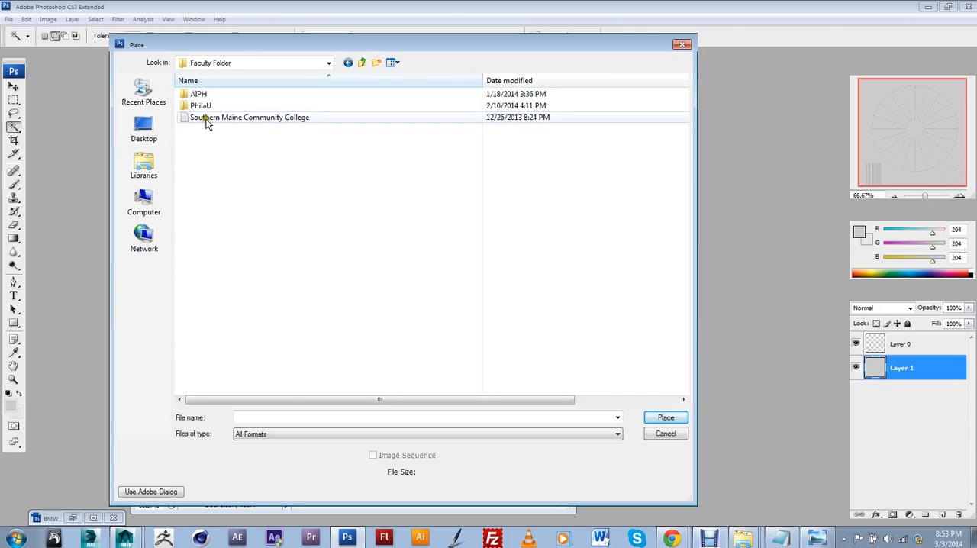
pyautogui.doubleClick(202, 106)
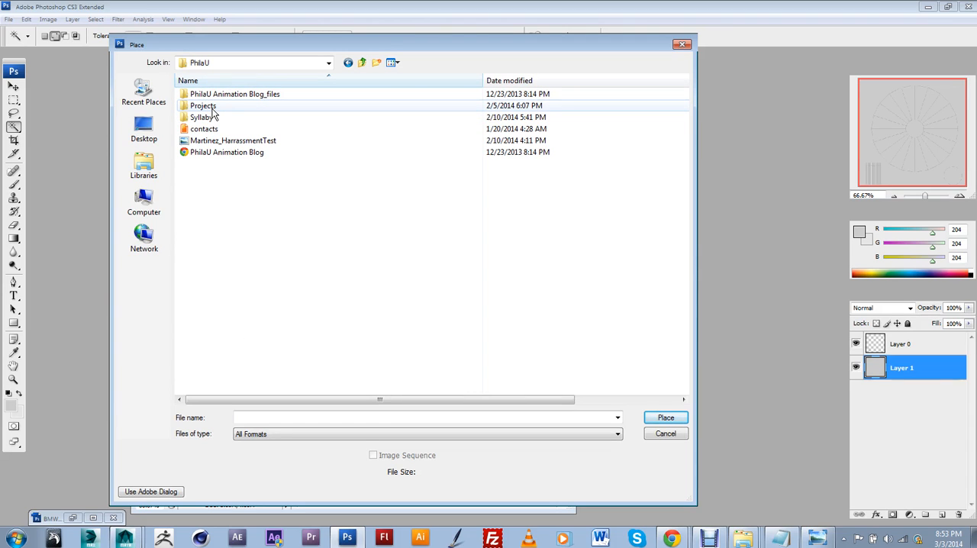
pyautogui.doubleClick(212, 107)
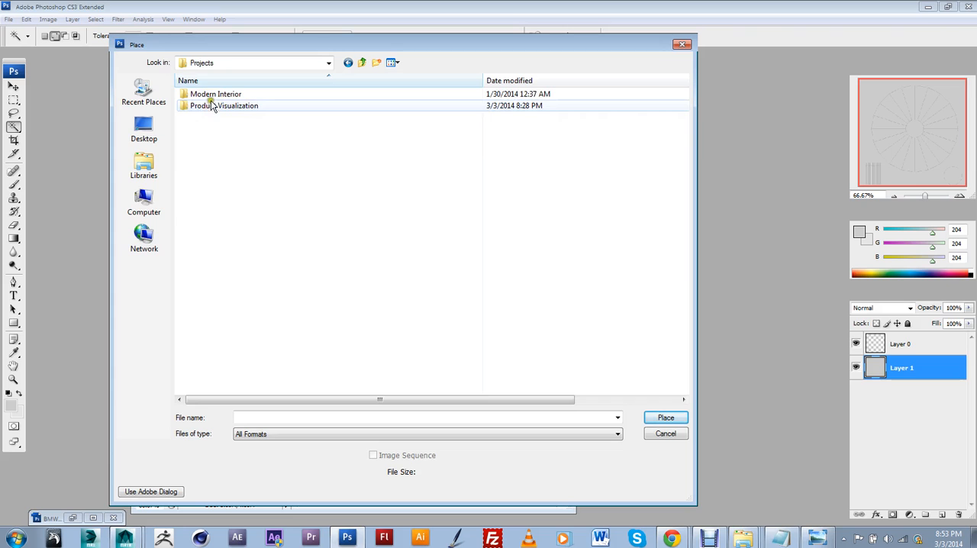
pyautogui.doubleClick(214, 108)
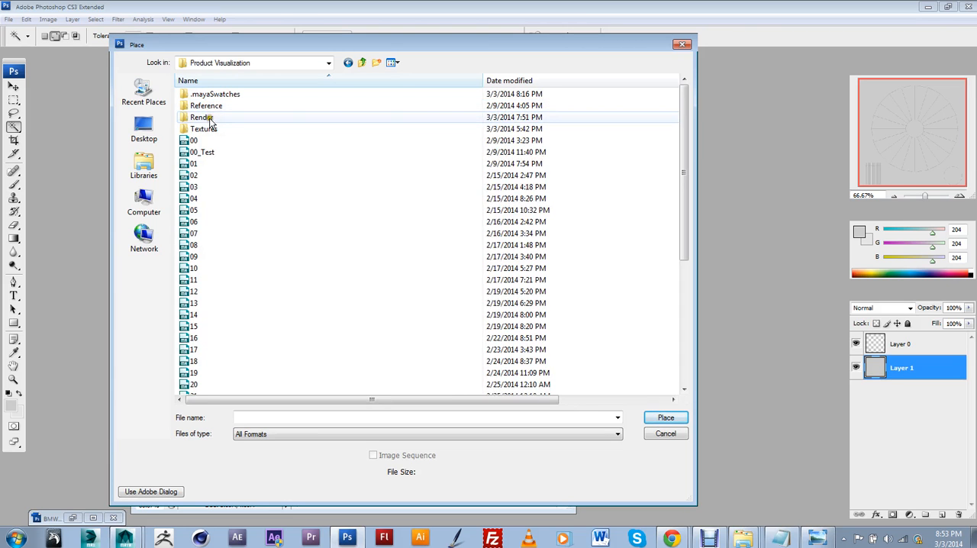
pyautogui.doubleClick(210, 118)
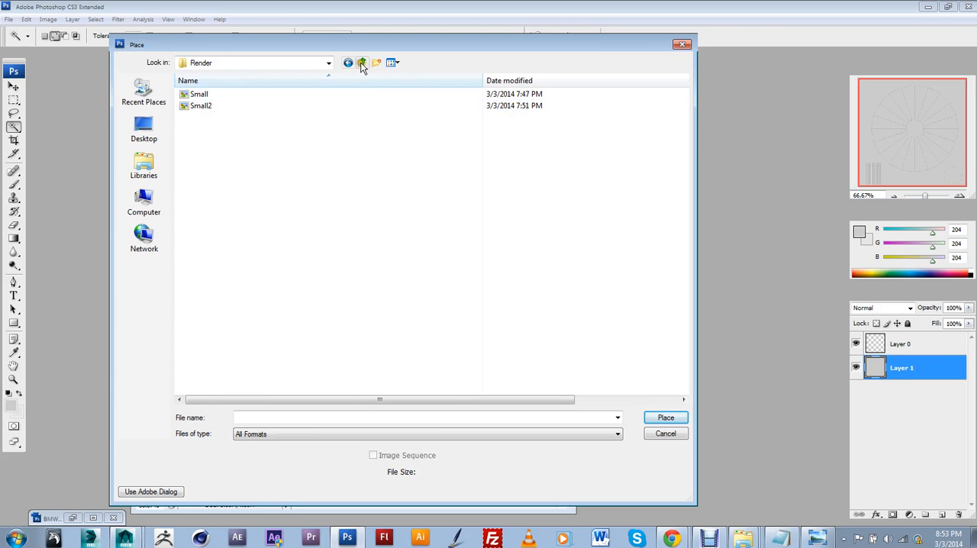
pyautogui.click(362, 62)
pyautogui.doubleClick(204, 128)
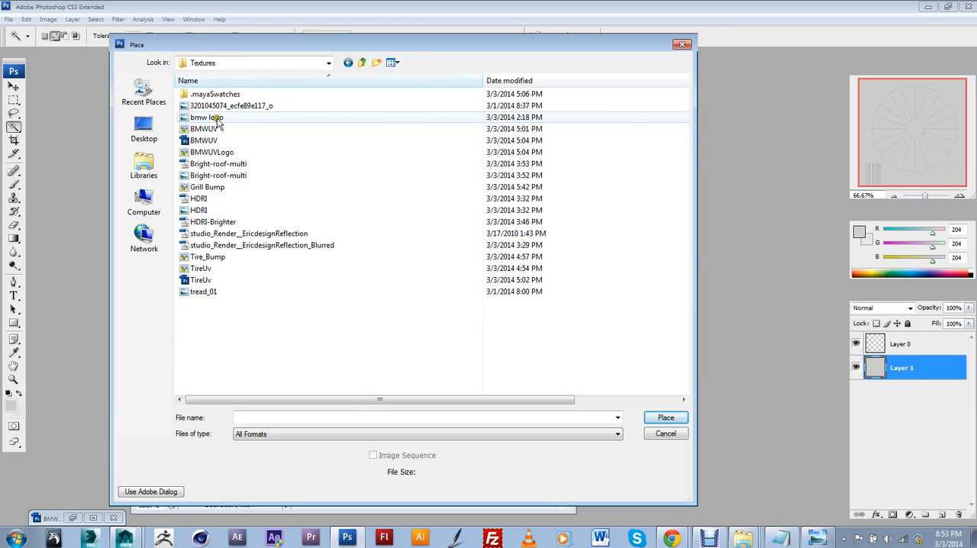
# Step: Preview the texture files as large thumbnails and place the bmw logo image above the gray layer
pyautogui.click(218, 119)
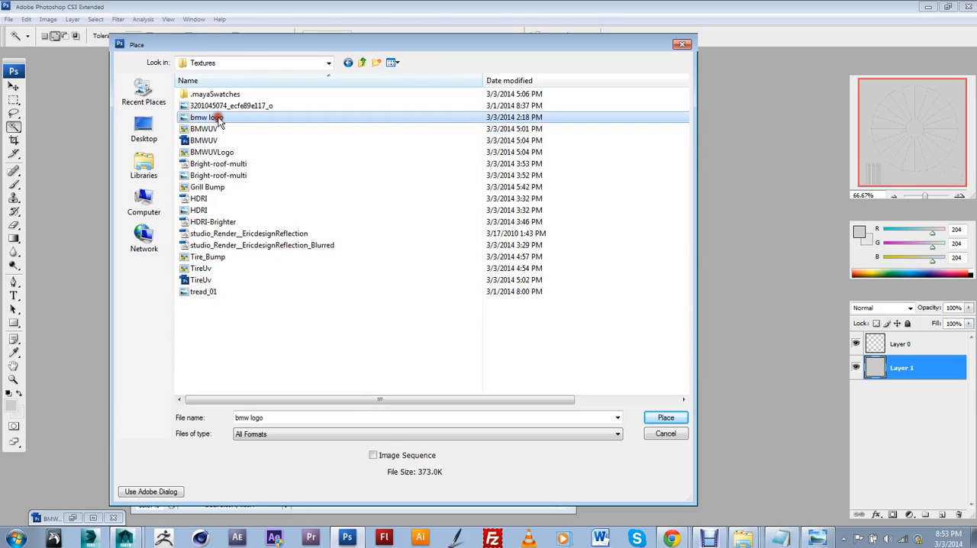
pyautogui.click(398, 63)
pyautogui.click(389, 86)
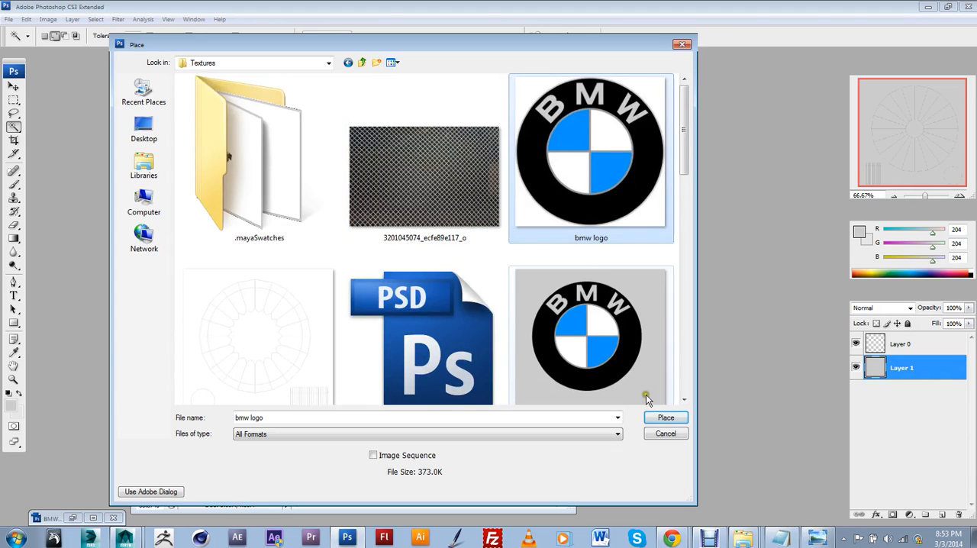
pyautogui.click(660, 418)
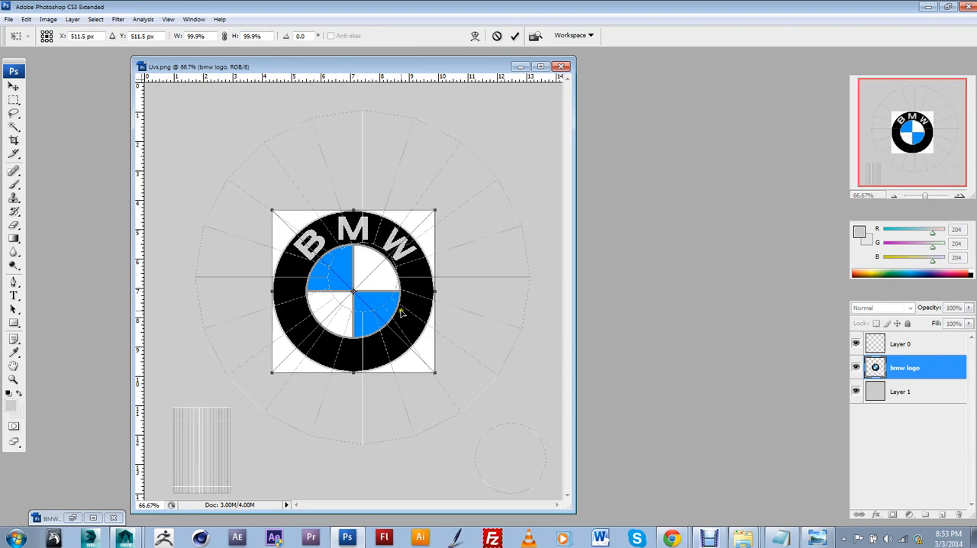
# Step: Commit the placed bmw logo, then scale it to about 205% and align it with the large circular UV shell
pyautogui.press('Return')
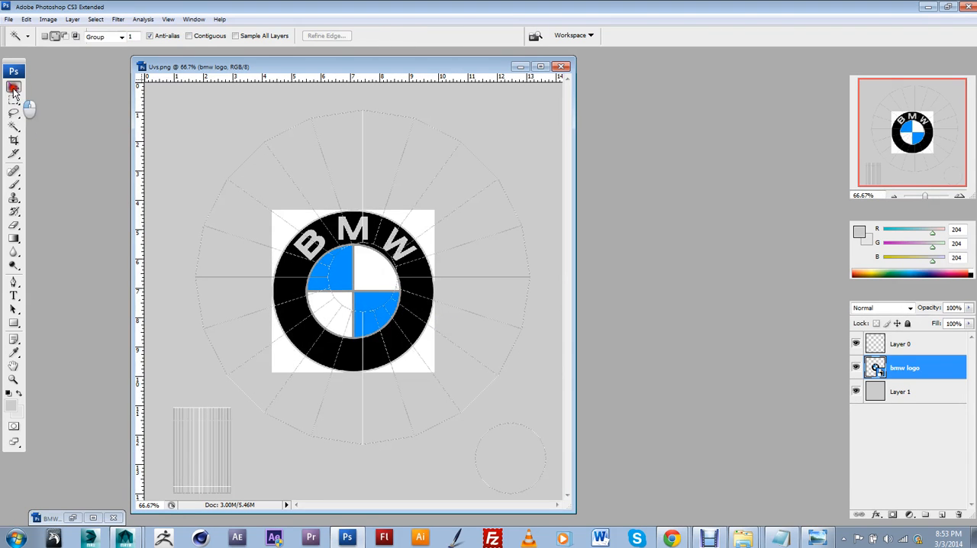
pyautogui.click(14, 87)
pyautogui.hotkey('ctrl', 't')
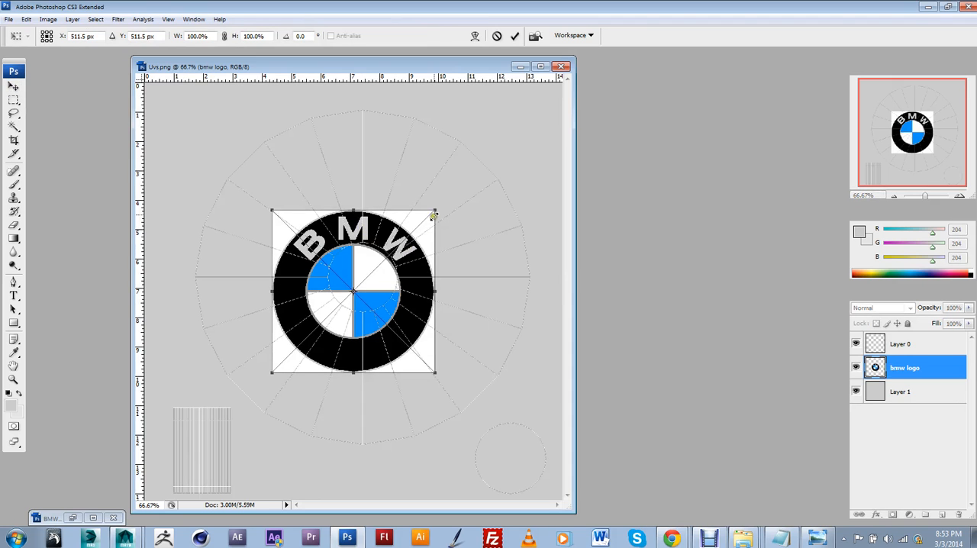
pyautogui.keyDown('alt'); pyautogui.keyDown('shift'); pyautogui.moveTo(433, 207); pyautogui.dragTo(507, 104); pyautogui.keyUp('shift'); pyautogui.keyUp('alt')
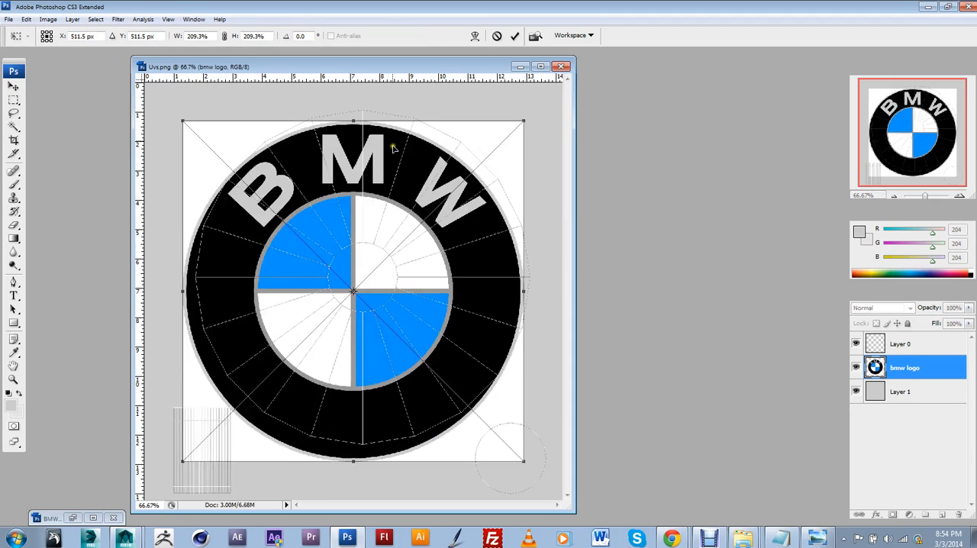
pyautogui.moveTo(398, 152)
pyautogui.mouseDown()
pyautogui.moveTo(416, 156)
pyautogui.moveTo(404, 141)
pyautogui.mouseUp()
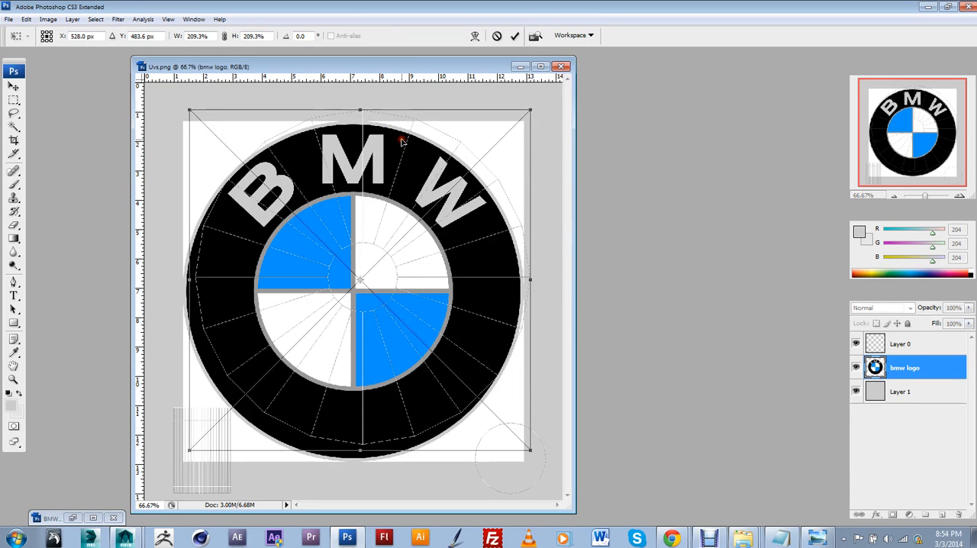
pyautogui.keyDown('alt'); pyautogui.keyDown('shift'); pyautogui.moveTo(529, 114); pyautogui.dragTo(540, 100); pyautogui.keyUp('shift'); pyautogui.keyUp('alt')
pyautogui.moveTo(430, 216)
pyautogui.mouseDown()
pyautogui.moveTo(432, 229)
pyautogui.moveTo(422, 224)
pyautogui.mouseUp()
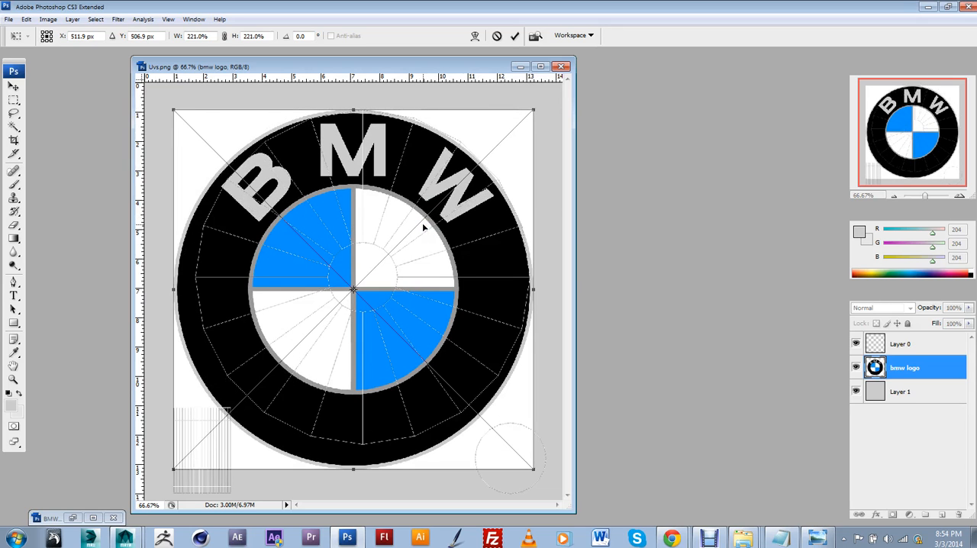
pyautogui.moveTo(422, 222); pyautogui.dragTo(431, 217)
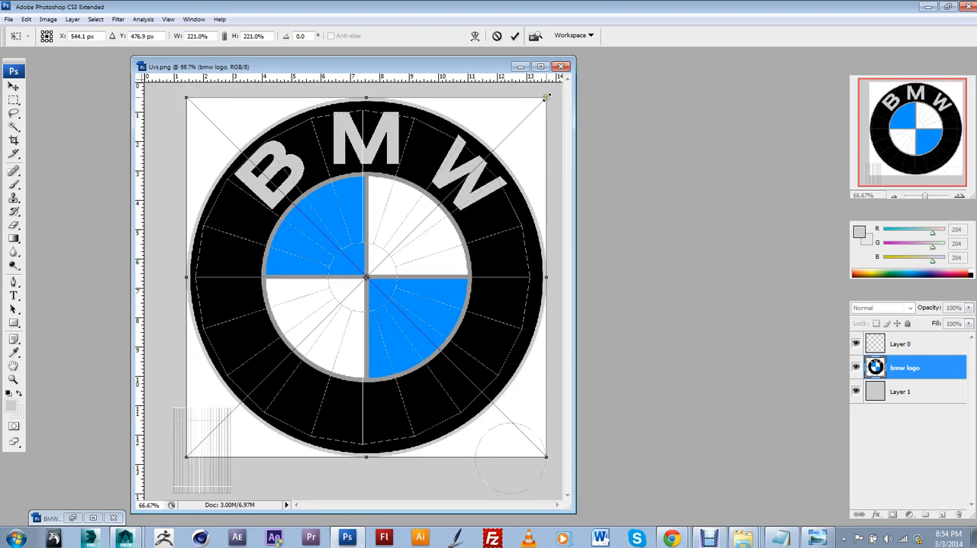
pyautogui.moveTo(546, 97); pyautogui.dragTo(530, 108)
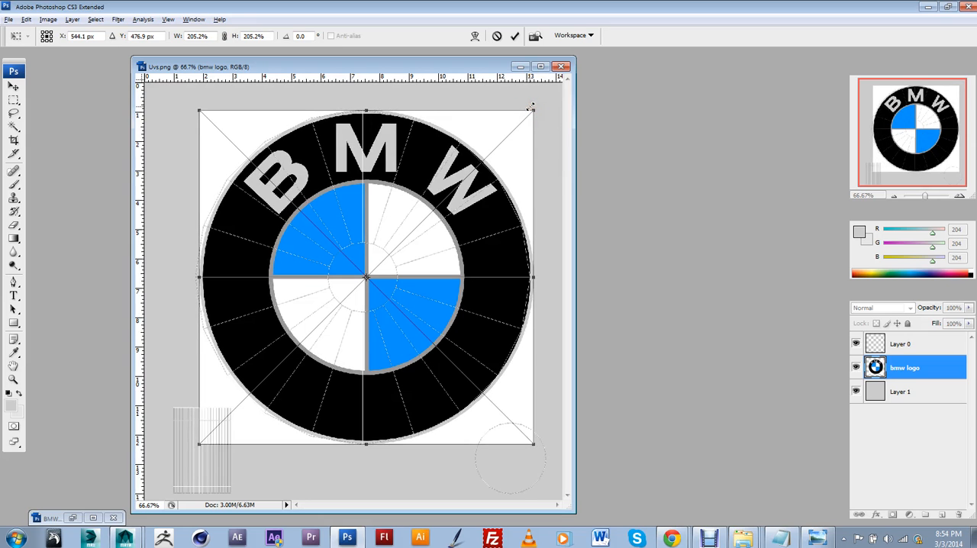
pyautogui.click(529, 108)
pyautogui.press('v')
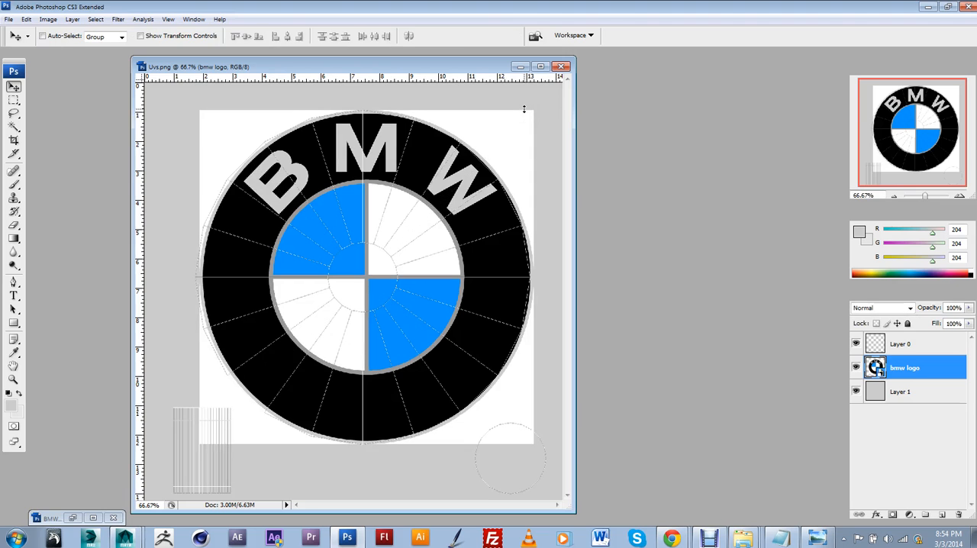
# Step: Hide Layer 0 and select the white corners around the bmw logo with the Magic Wand, subtracting the white inner quadrants from the selection
pyautogui.click(855, 345)
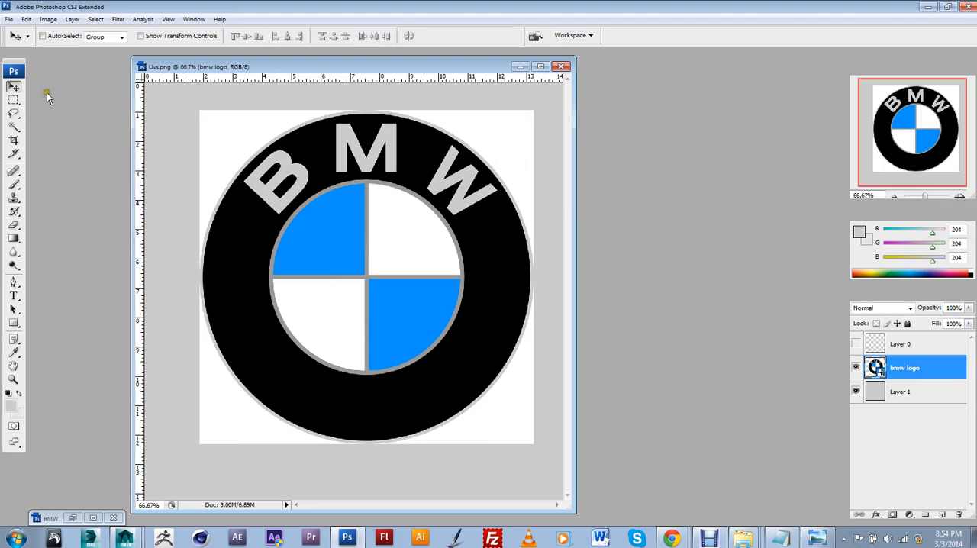
pyautogui.click(14, 100)
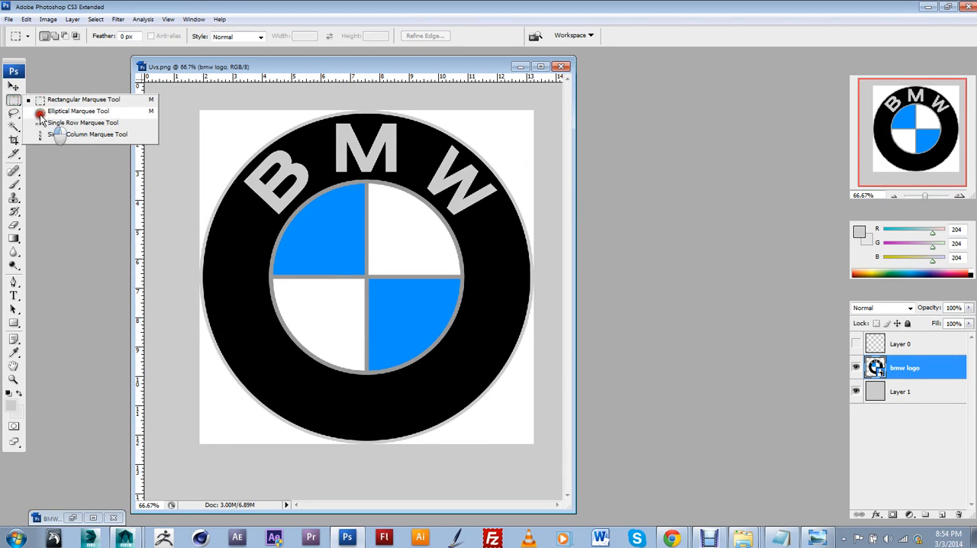
pyautogui.click(13, 127)
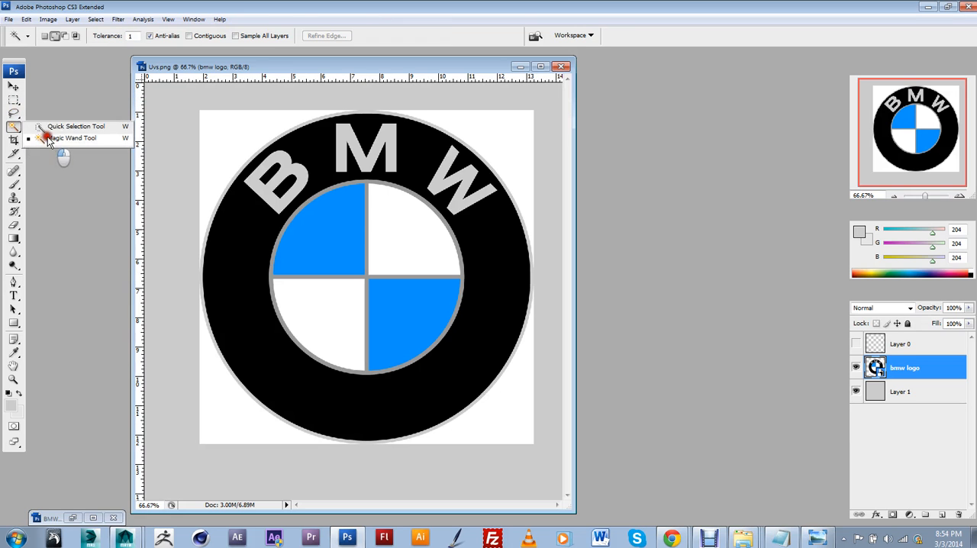
pyautogui.click(76, 137)
pyautogui.click(233, 145)
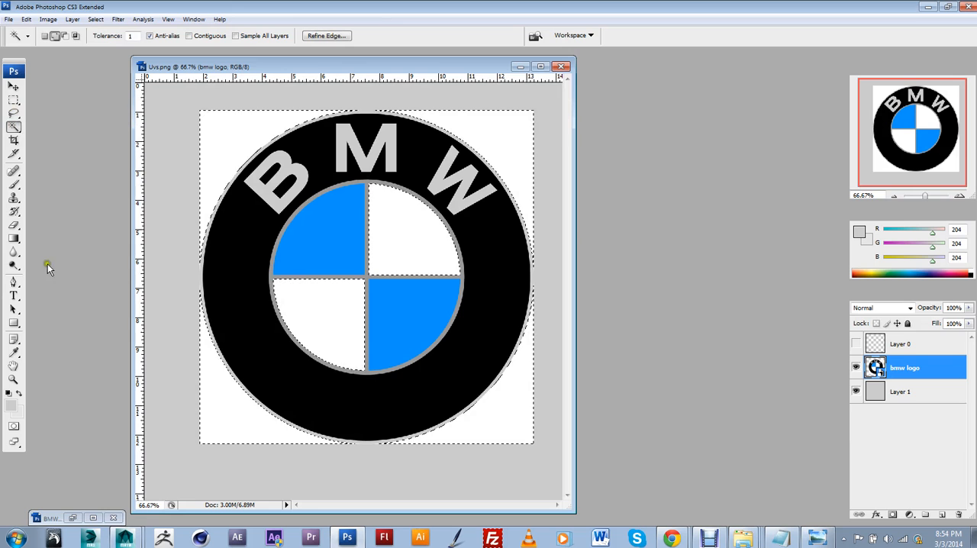
pyautogui.click(14, 100)
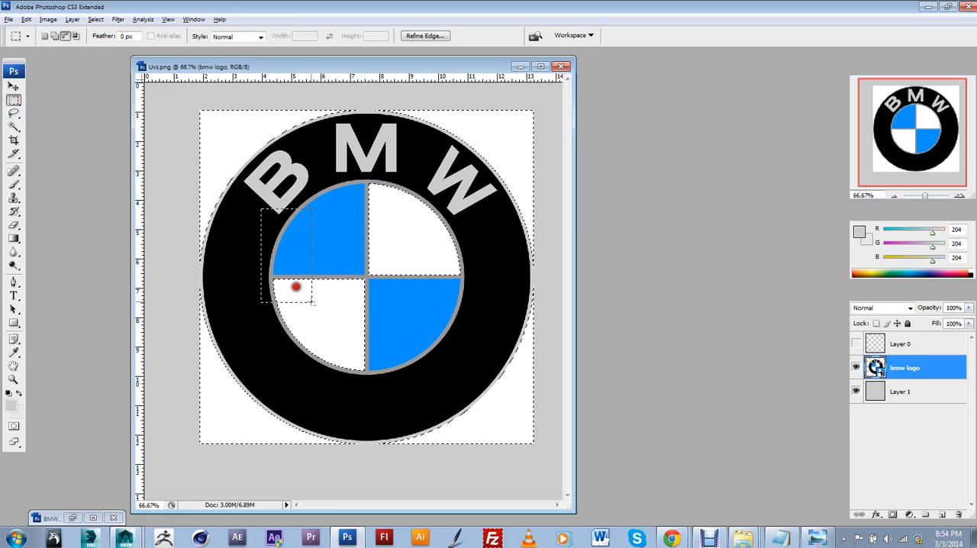
pyautogui.keyDown('alt'); pyautogui.moveTo(419, 376); pyautogui.dragTo(421, 377); pyautogui.keyUp('alt')
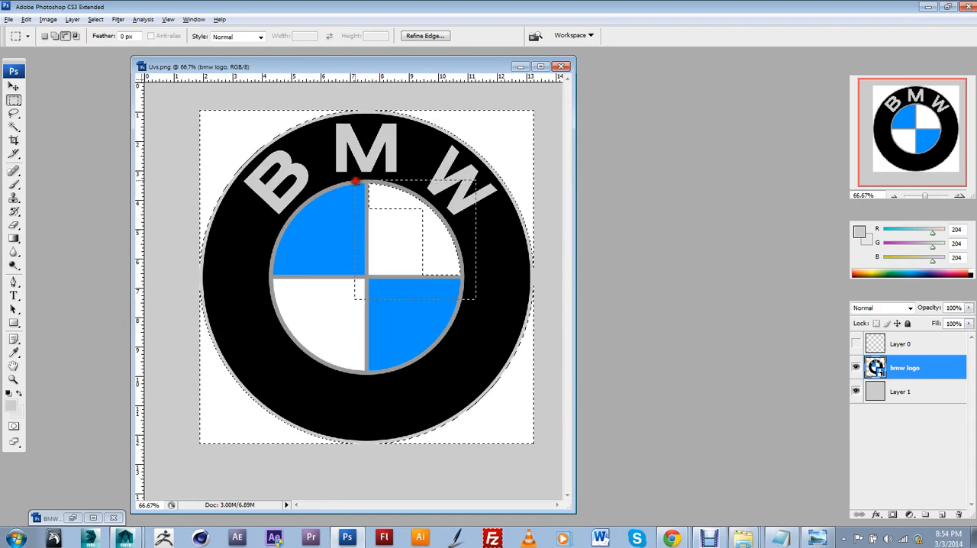
pyautogui.keyDown('alt'); pyautogui.moveTo(475, 297); pyautogui.dragTo(475, 298); pyautogui.keyUp('alt')
# Step: Rasterize the bmw logo smart object, delete the selected white corners, and deselect
pyautogui.press('Delete')
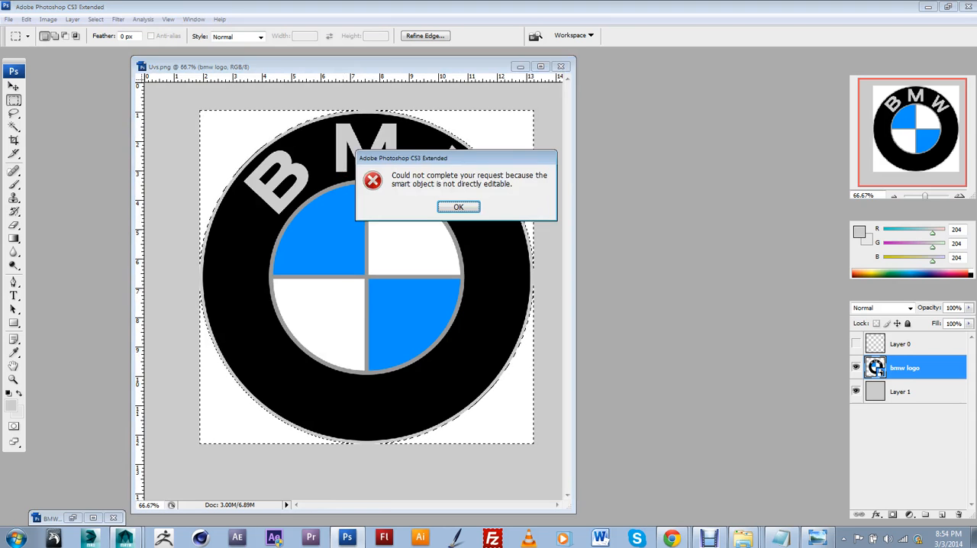
pyautogui.press('Return')
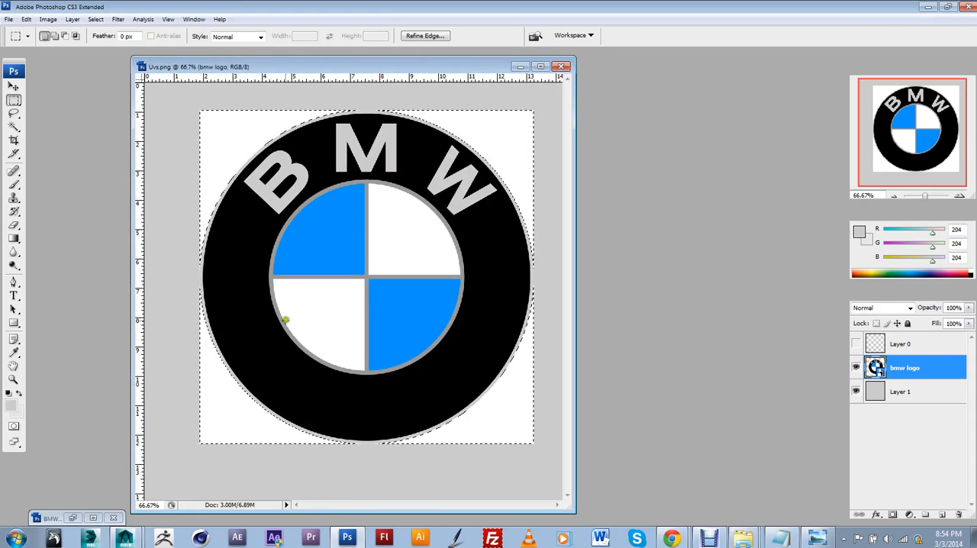
pyautogui.press('e')
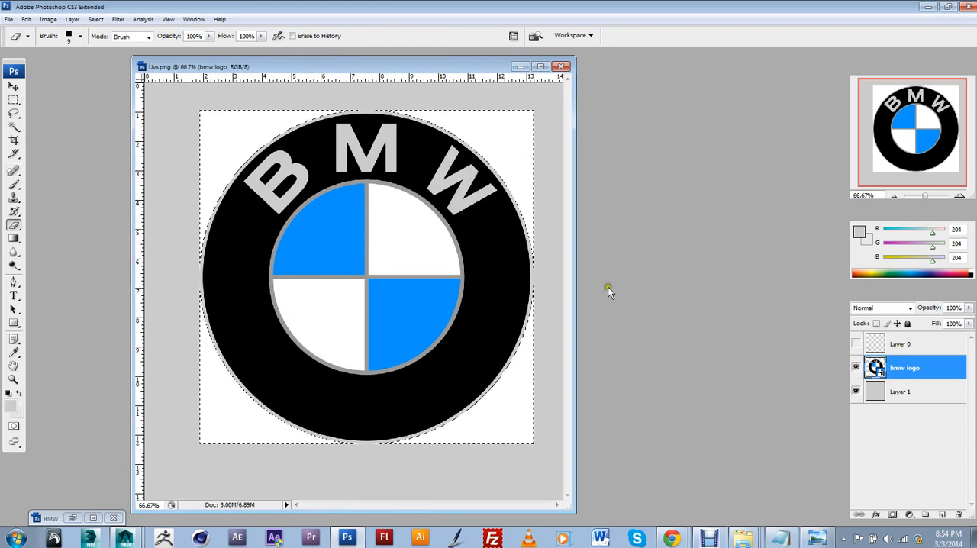
pyautogui.click(320, 238)
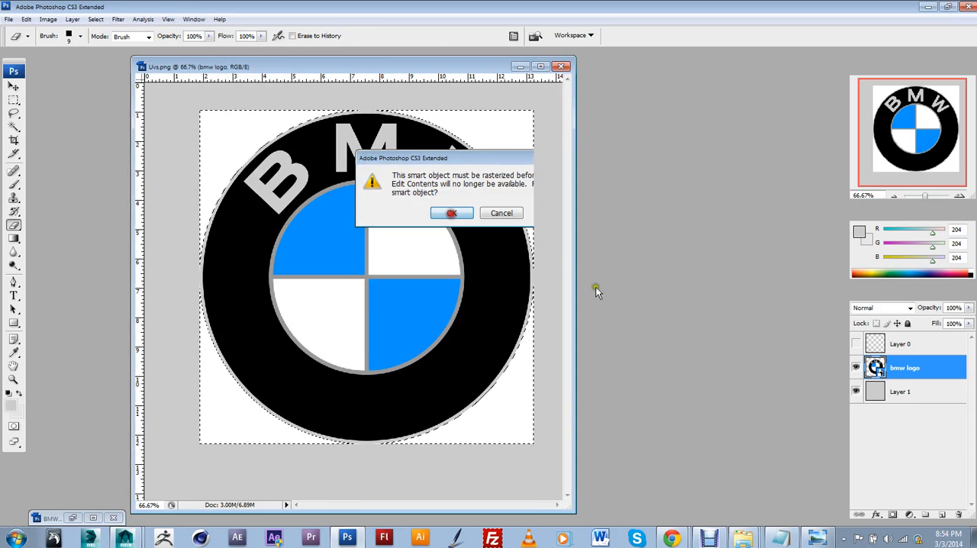
pyautogui.press('Return')
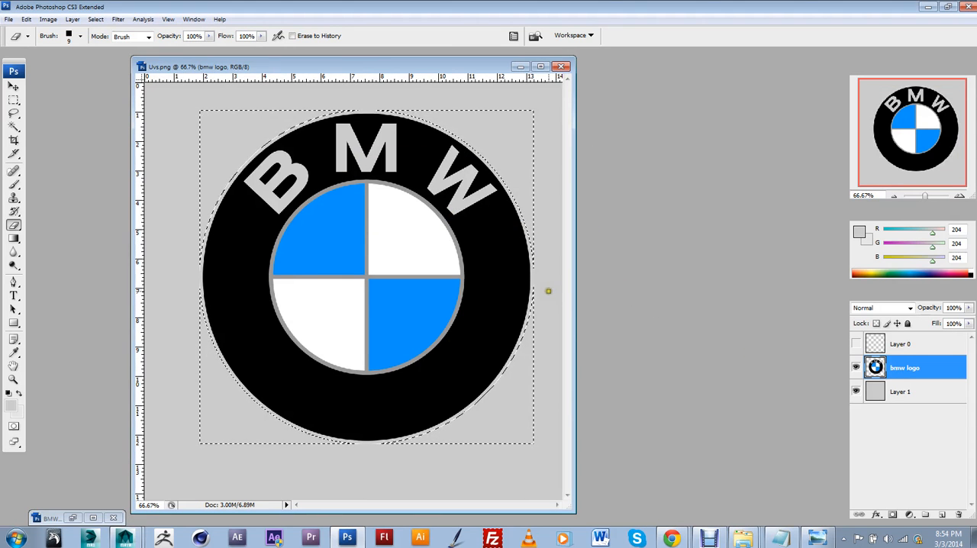
pyautogui.hotkey('ctrl', 'd')
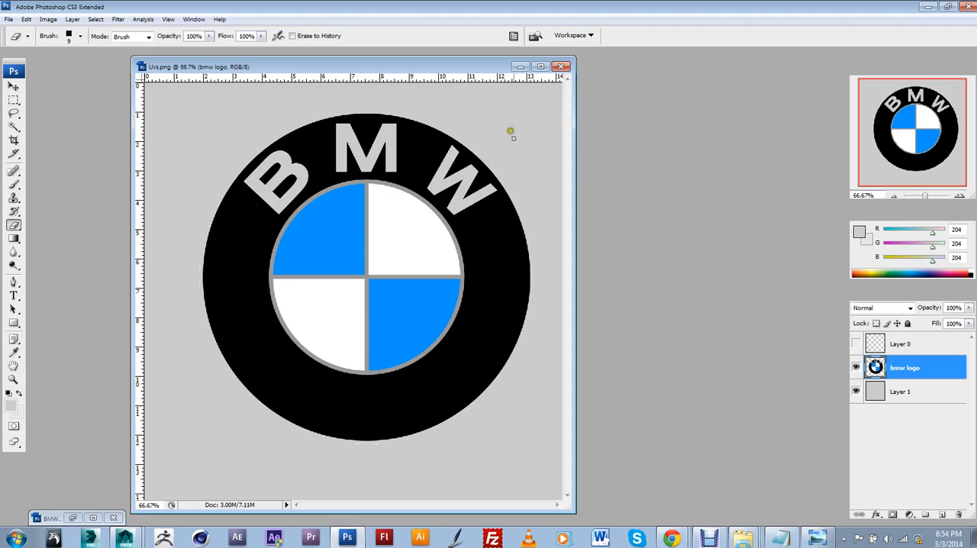
pyautogui.click(856, 393)
pyautogui.click(856, 392)
# Step: Save the artwork to the Desktop as a PNG copy named Uvs copy.png, with Interlace set to None
pyautogui.click(8, 19)
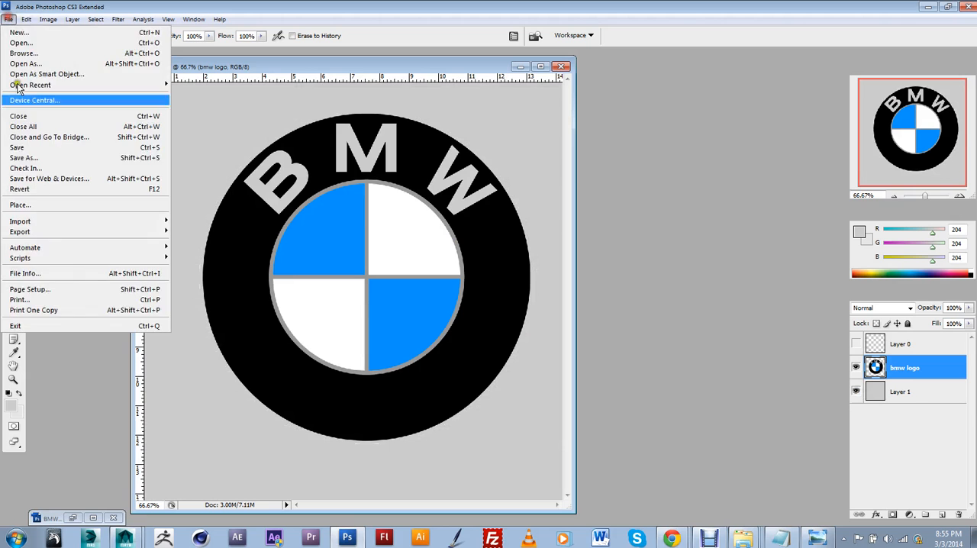
pyautogui.click(30, 161)
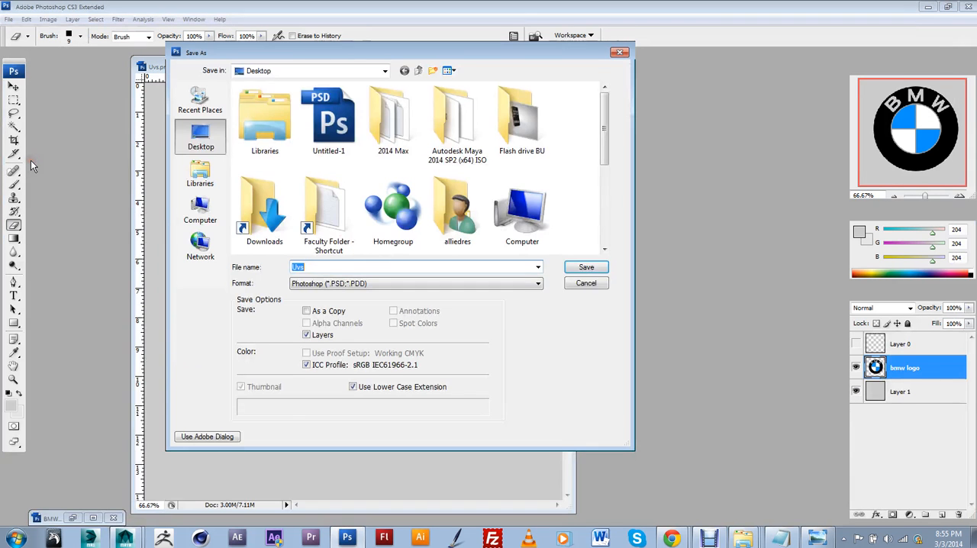
pyautogui.click(336, 283)
pyautogui.click(324, 404)
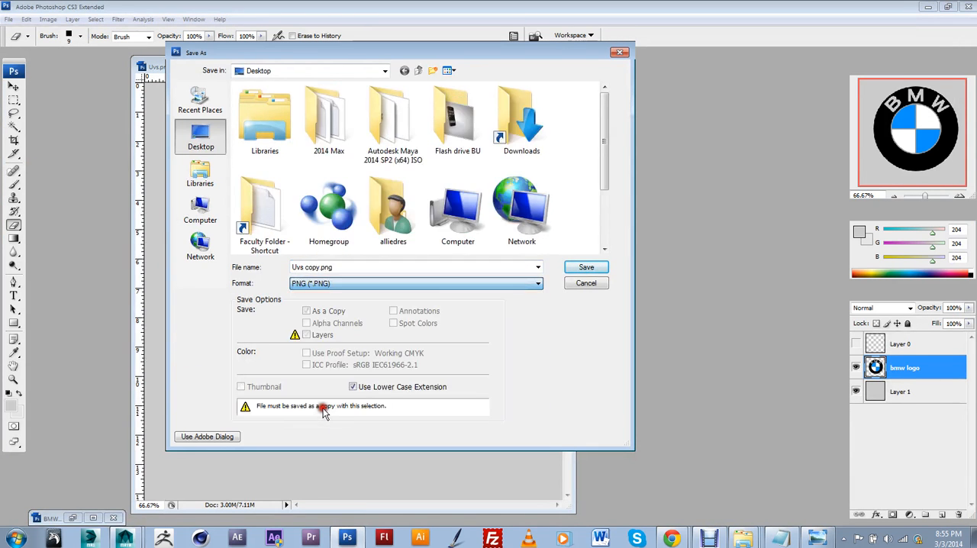
pyautogui.moveTo(604, 158); pyautogui.dragTo(606, 244)
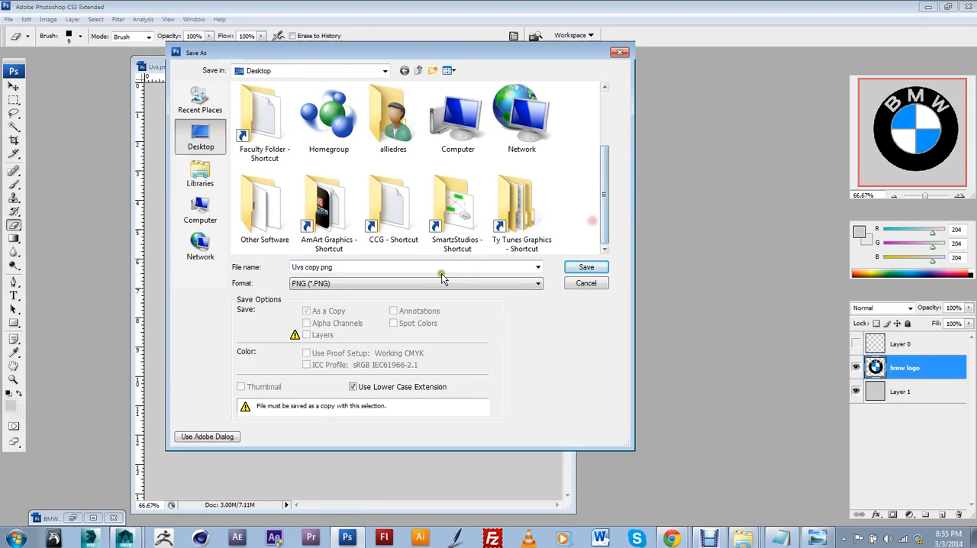
pyautogui.click(401, 283)
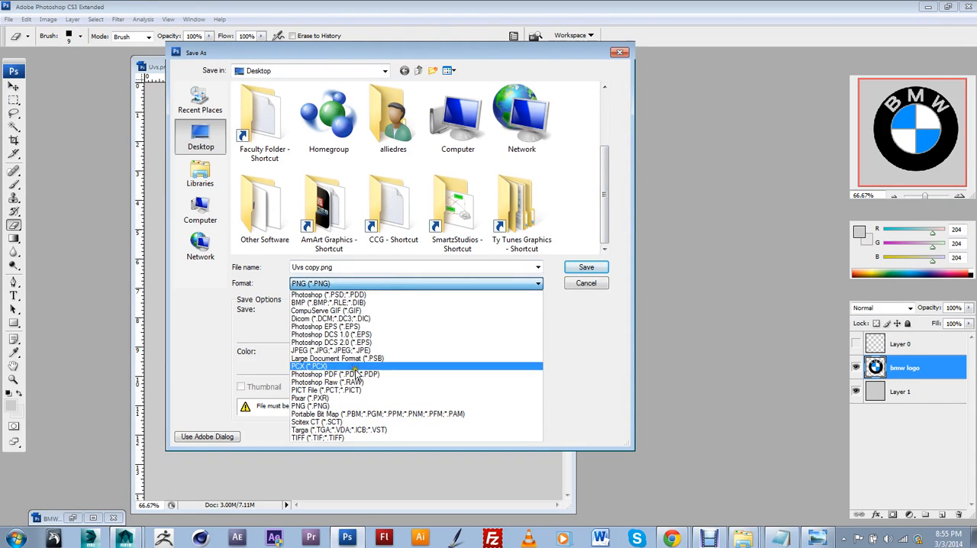
pyautogui.click(356, 406)
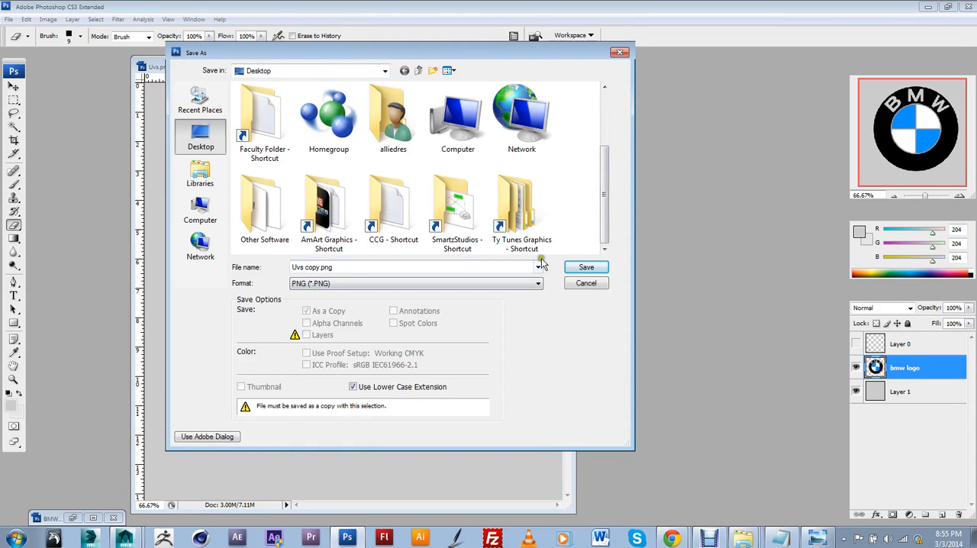
pyautogui.moveTo(603, 228); pyautogui.dragTo(591, 274)
pyautogui.click(585, 268)
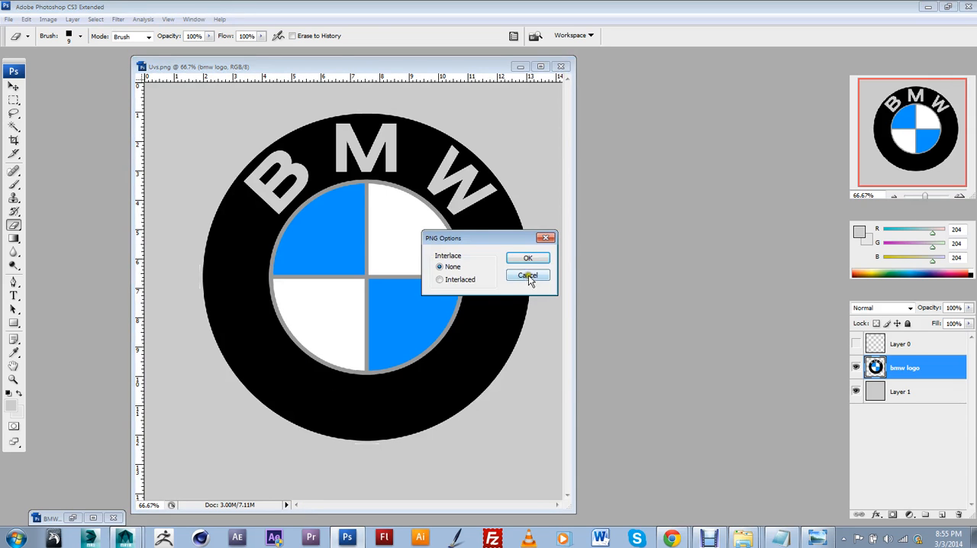
pyautogui.click(528, 254)
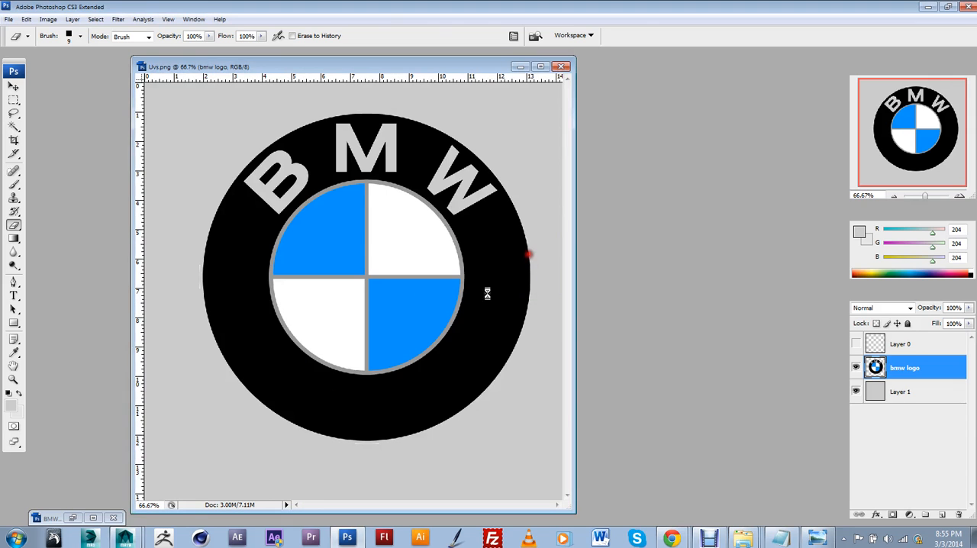
# Step: Switch to Maya and close the UV Texture Editor and the Render View
pyautogui.click(126, 534)
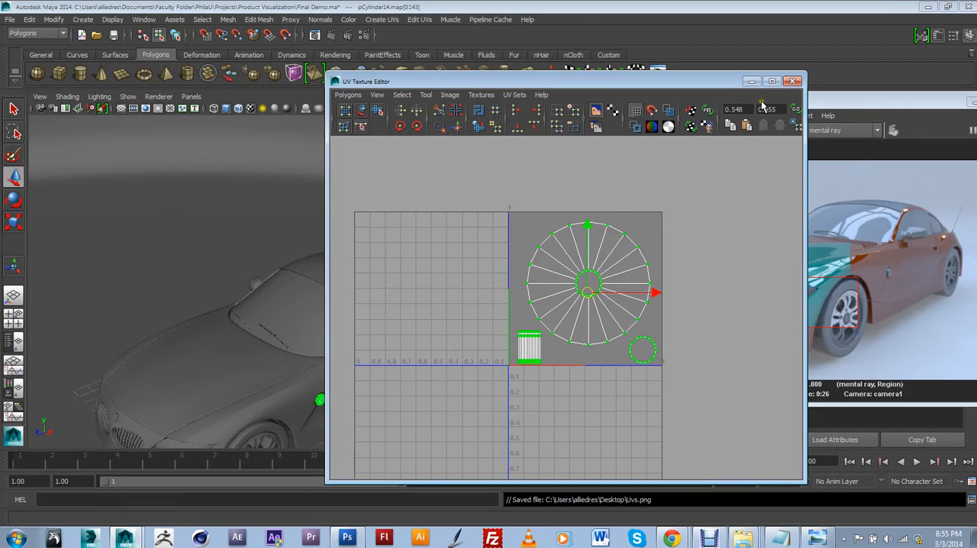
pyautogui.click(794, 82)
pyautogui.moveTo(876, 101); pyautogui.dragTo(726, 143)
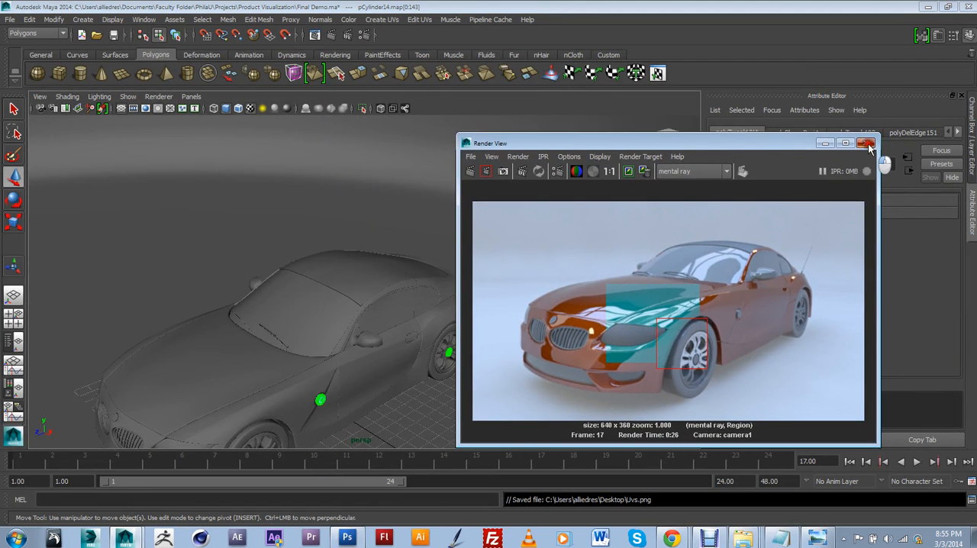
pyautogui.click(867, 143)
# Step: Select the whole round badge cylinder on the car's front fender in object mode and show it in smooth preview
pyautogui.keyDown('alt'); pyautogui.moveTo(308, 392); pyautogui.dragTo(358, 257, button='middle'); pyautogui.keyUp('alt')
pyautogui.scroll(15, 354, 273)
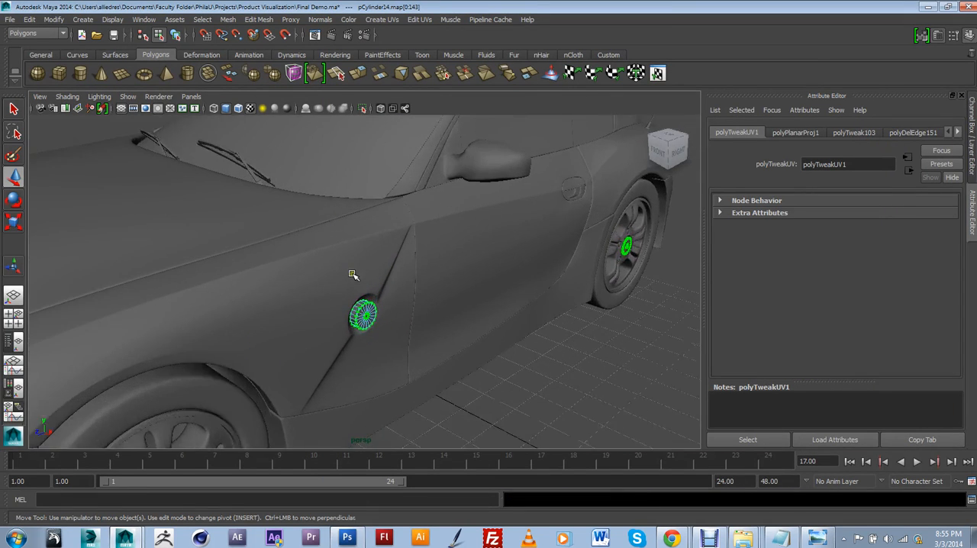
pyautogui.keyDown('alt'); pyautogui.moveTo(365, 343); pyautogui.dragTo(355, 218); pyautogui.keyUp('alt')
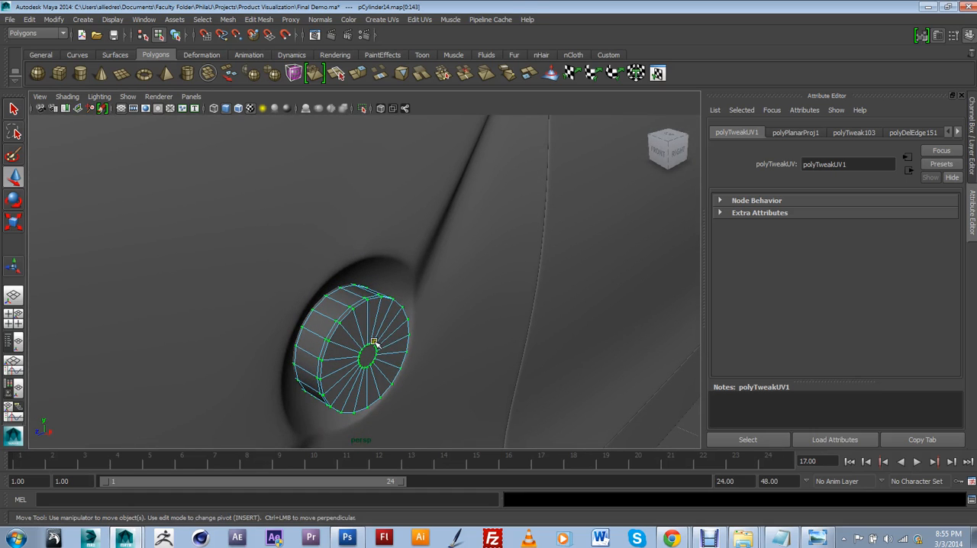
pyautogui.click(415, 263)
pyautogui.click(387, 302)
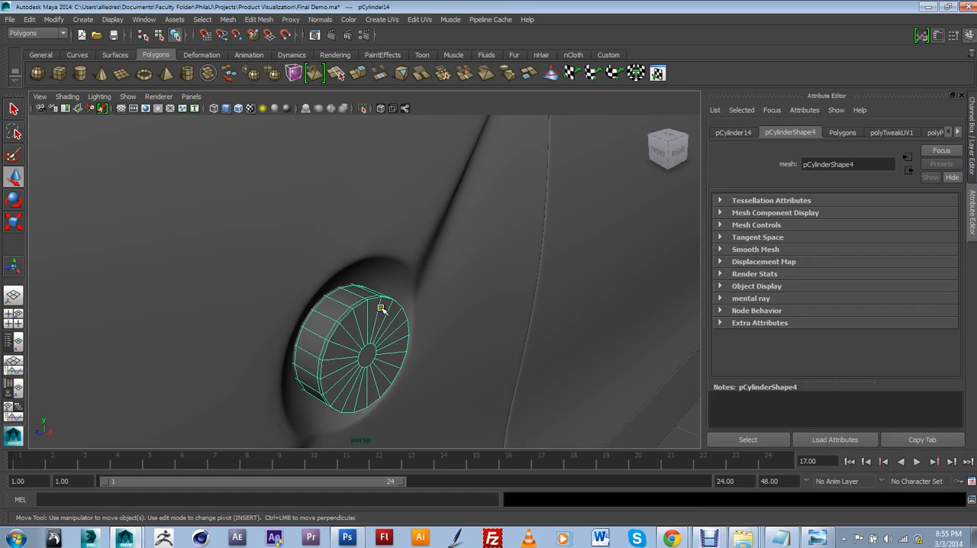
pyautogui.moveTo(377, 306)
pyautogui.keyDown('alt'); pyautogui.mouseDown()
pyautogui.moveTo(390, 317)
pyautogui.moveTo(391, 306)
pyautogui.mouseUp(); pyautogui.keyUp('alt')
pyautogui.scroll(-5, 388, 309)
pyautogui.scroll(4, 388, 309)
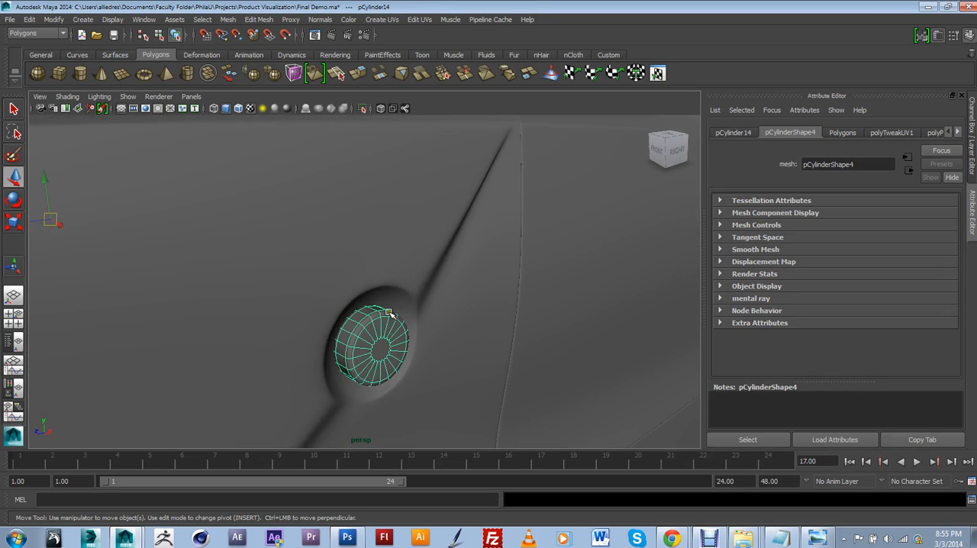
# Step: Open the Hypershade and create a mental ray mia_material_x material
pyautogui.click(144, 19)
pyautogui.moveTo(151, 51)
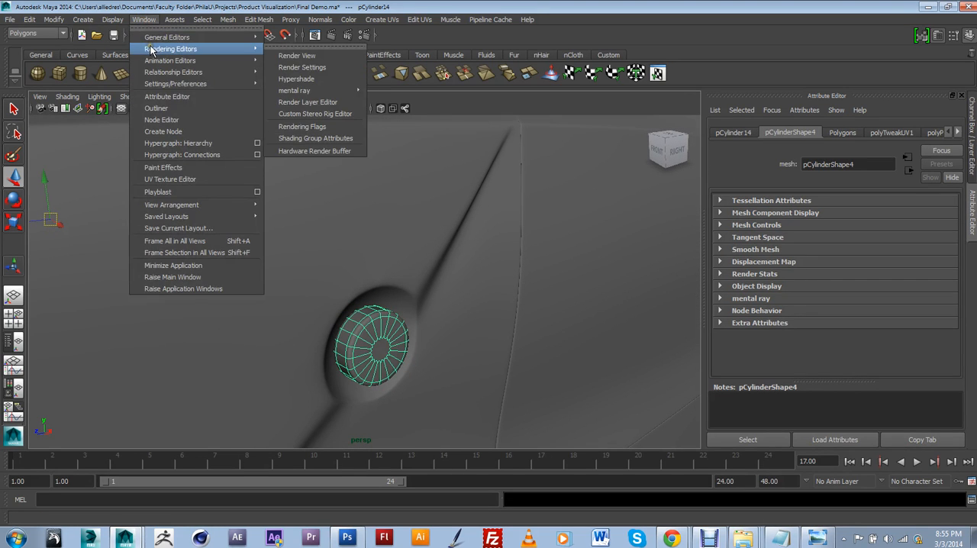
pyautogui.click(291, 80)
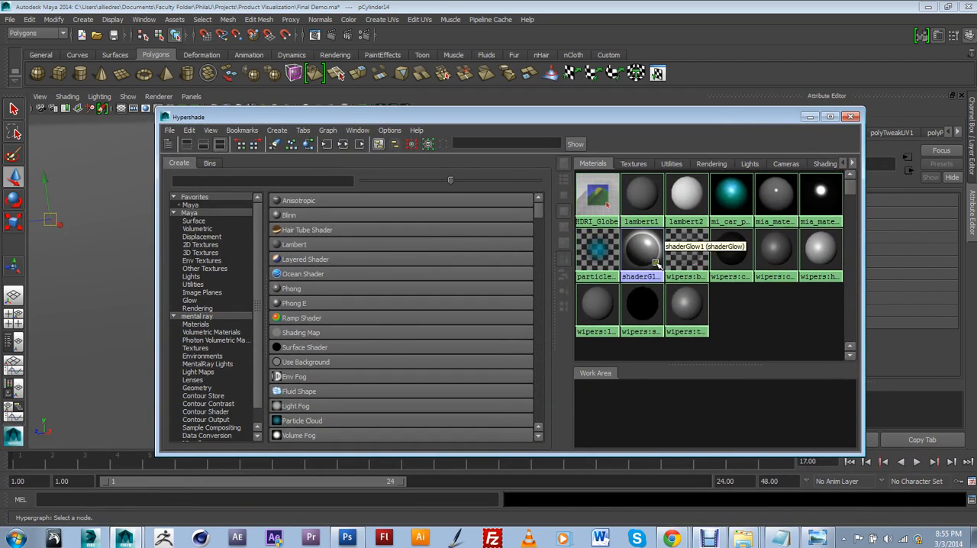
pyautogui.click(198, 317)
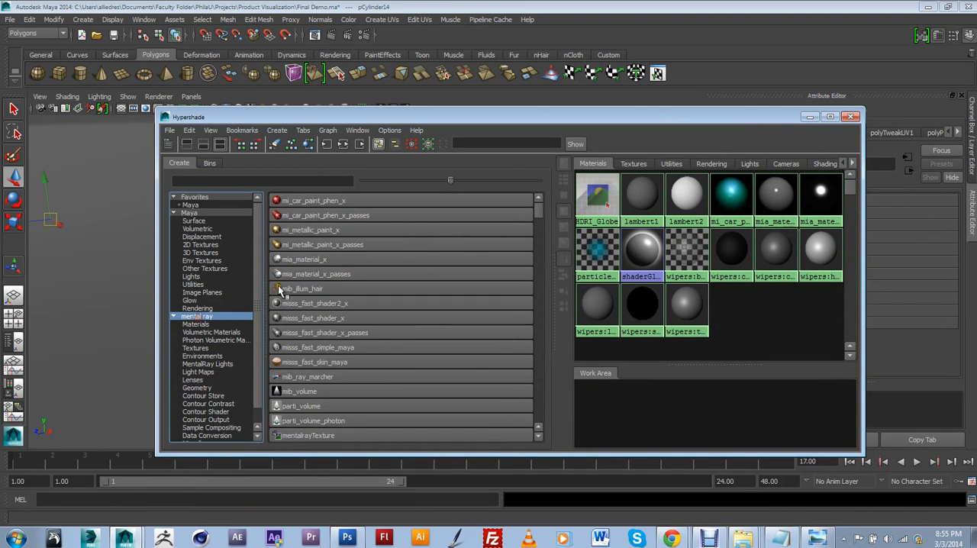
pyautogui.click(305, 259)
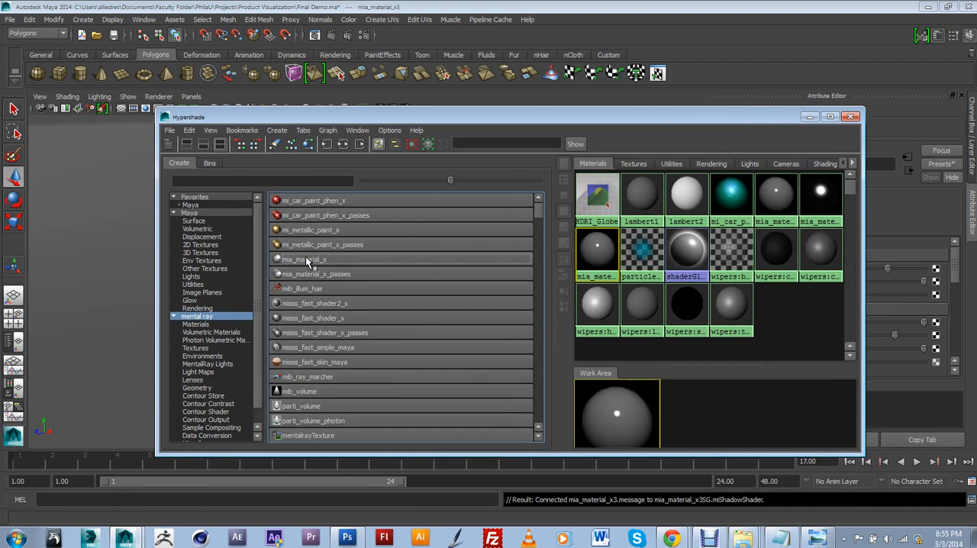
# Step: Connect a File texture to the Diffuse Color of the new mia_material_x
pyautogui.moveTo(683, 122); pyautogui.dragTo(596, 494)
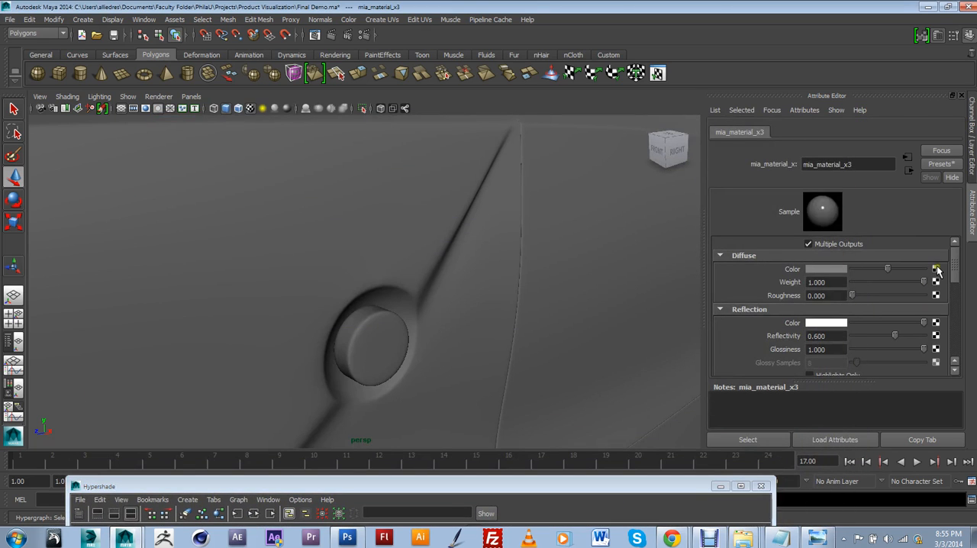
pyautogui.click(936, 270)
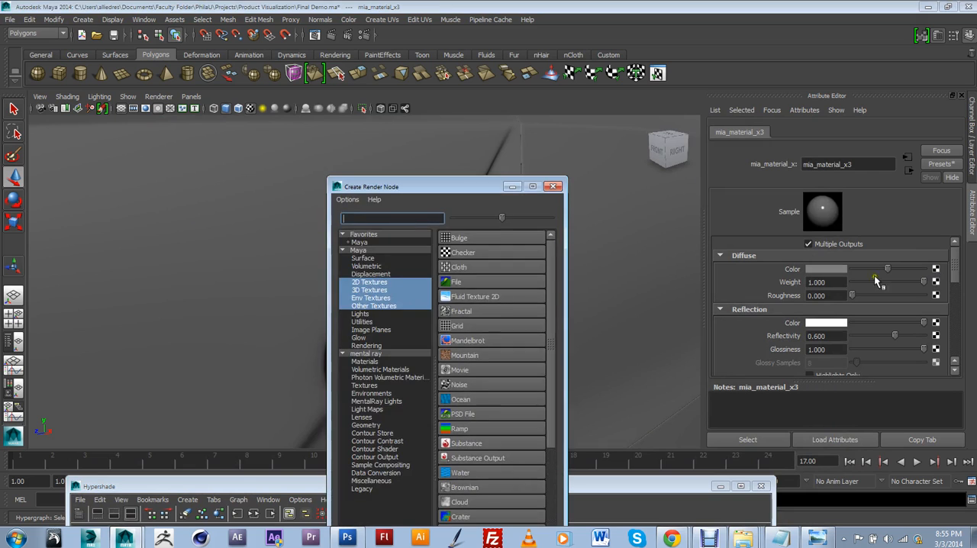
pyautogui.click(481, 283)
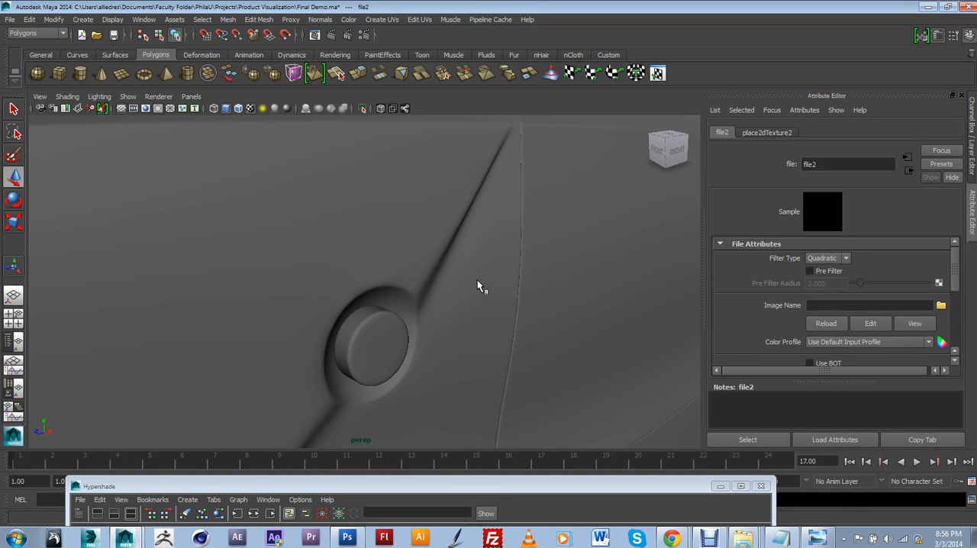
# Step: Load Uvs copy.png from the Desktop as the file texture's image
pyautogui.click(940, 305)
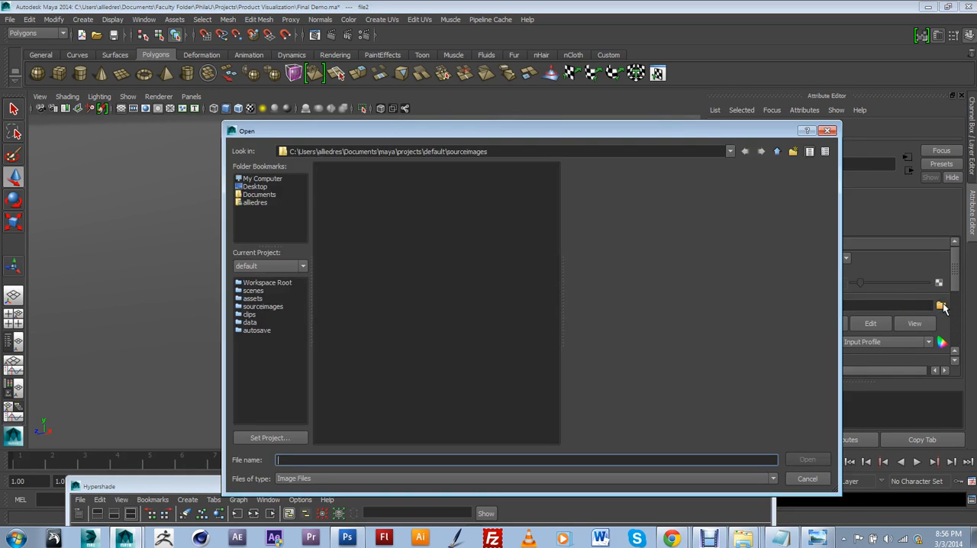
pyautogui.click(257, 187)
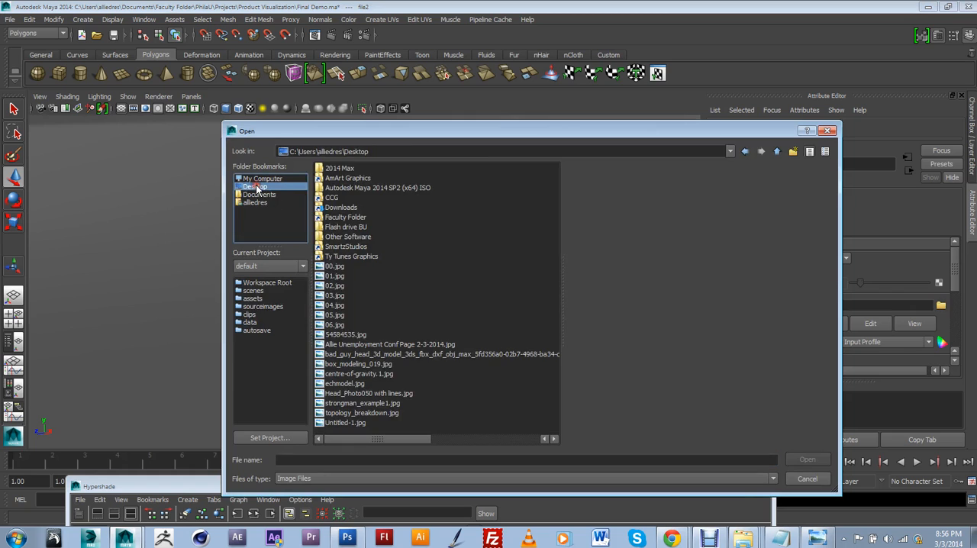
pyautogui.click(486, 248)
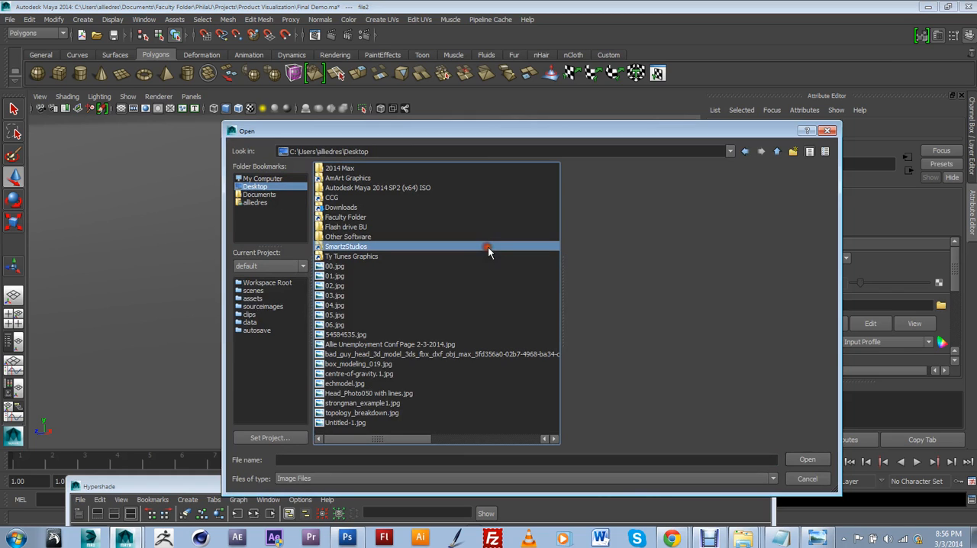
pyautogui.click(363, 354)
pyautogui.moveTo(374, 440); pyautogui.dragTo(532, 443)
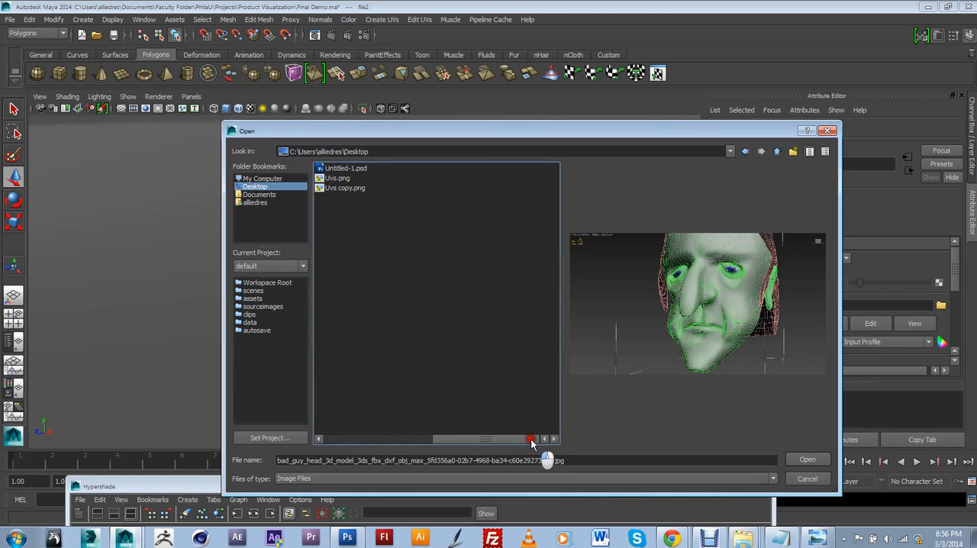
pyautogui.click(349, 188)
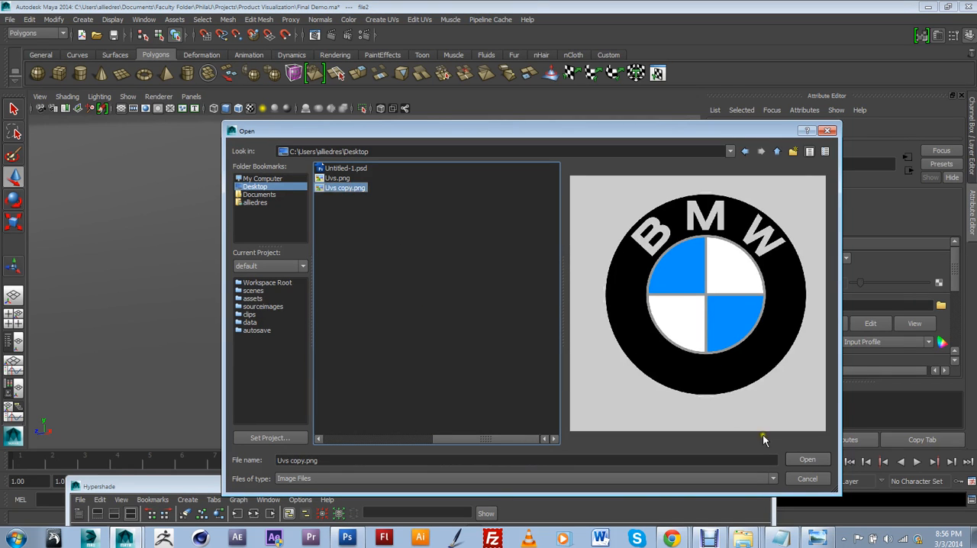
pyautogui.click(807, 459)
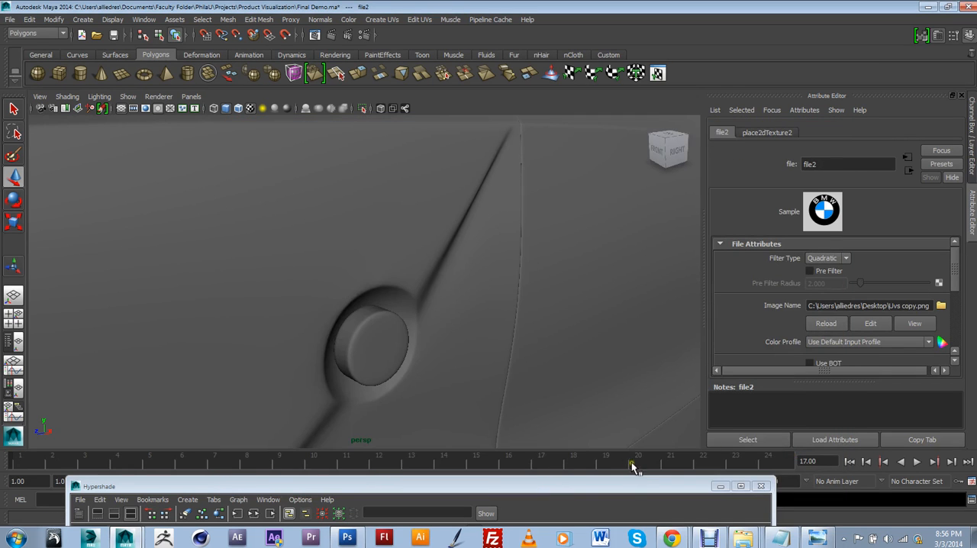
# Step: Assign the BMW logo mia_material_x to the round badge cylinder on the front fender
pyautogui.moveTo(621, 484); pyautogui.dragTo(637, 404)
pyautogui.moveTo(557, 407); pyautogui.dragTo(817, 151)
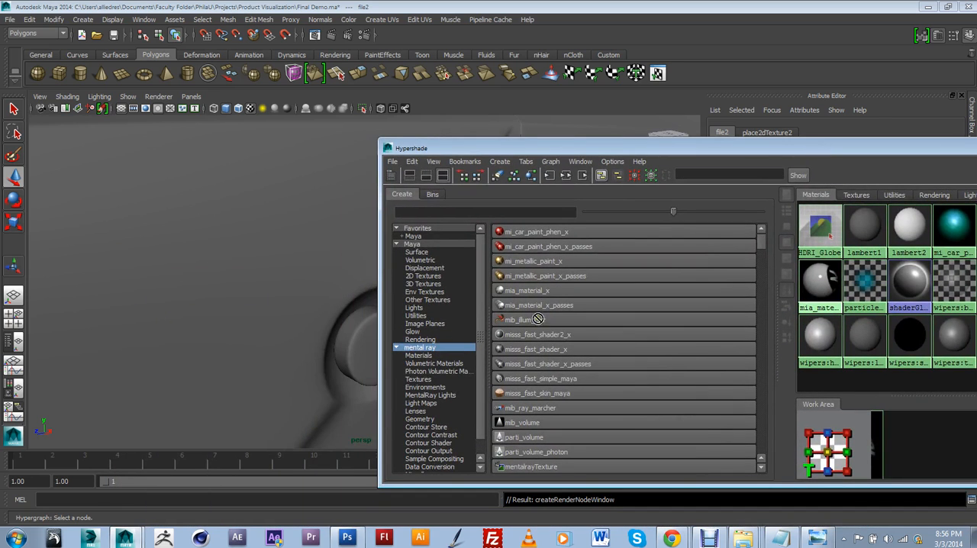
pyautogui.moveTo(538, 319); pyautogui.dragTo(379, 343, button='middle')
pyautogui.moveTo(493, 148); pyautogui.dragTo(580, 142)
pyautogui.click(401, 328)
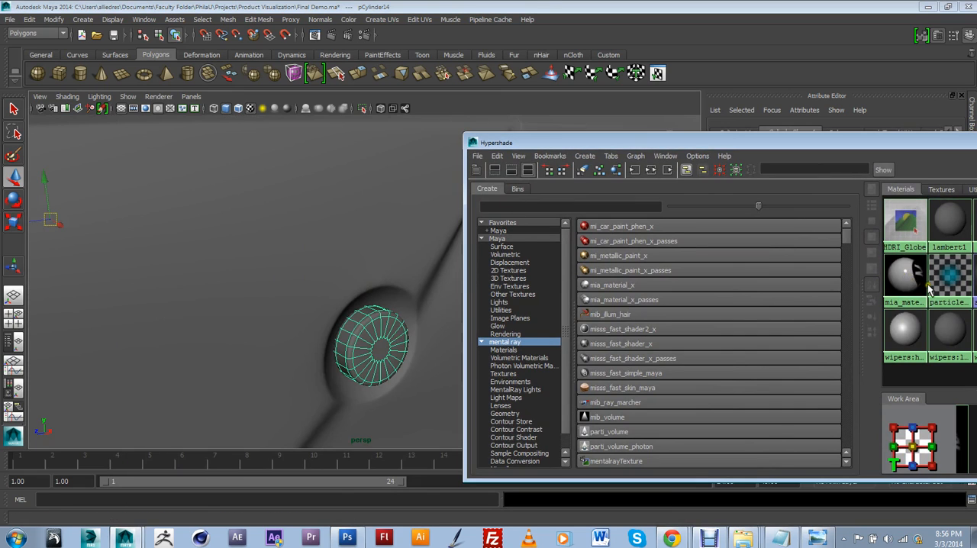
pyautogui.moveTo(929, 290); pyautogui.dragTo(400, 335, button='middle')
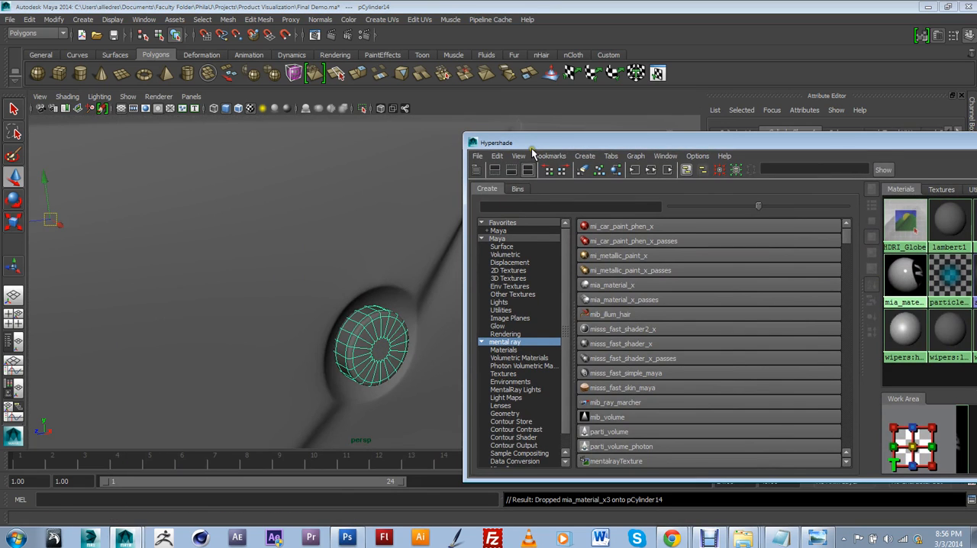
pyautogui.moveTo(533, 143); pyautogui.dragTo(563, 147)
pyautogui.click(381, 328)
# Step: Move the Hypershade clear of the car and look through camera1 in the viewport
pyautogui.scroll(-4, 416, 331)
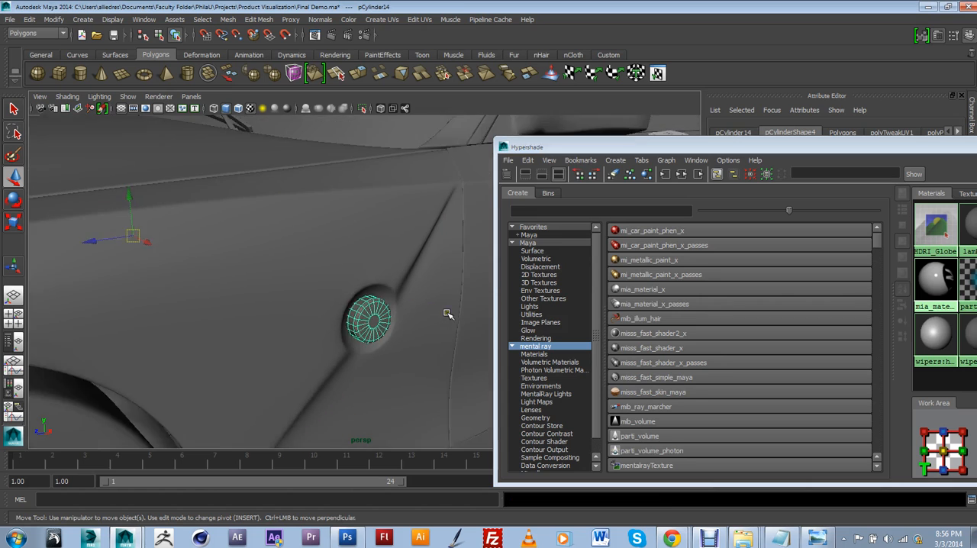
pyautogui.scroll(-3, 447, 313)
pyautogui.scroll(1, 447, 314)
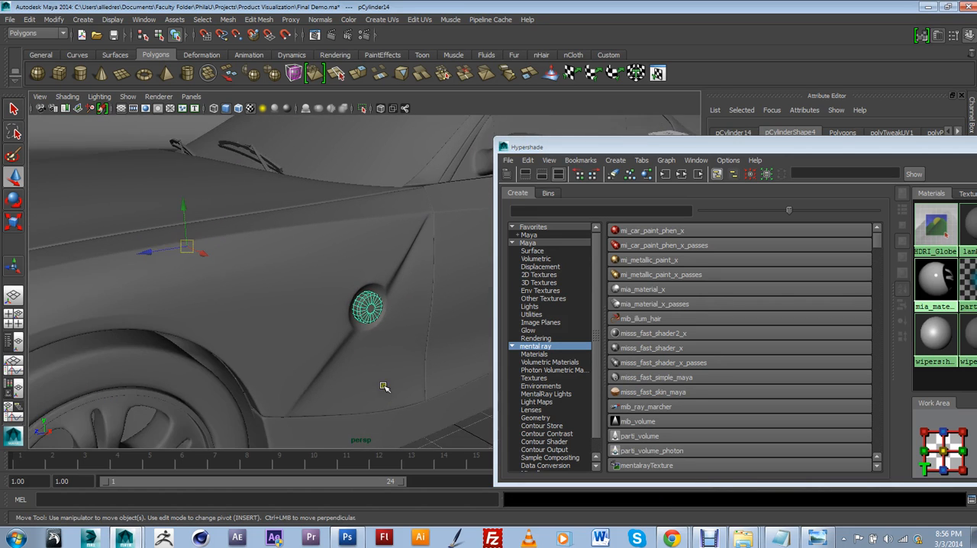
pyautogui.scroll(-2, 412, 401)
pyautogui.click(419, 404)
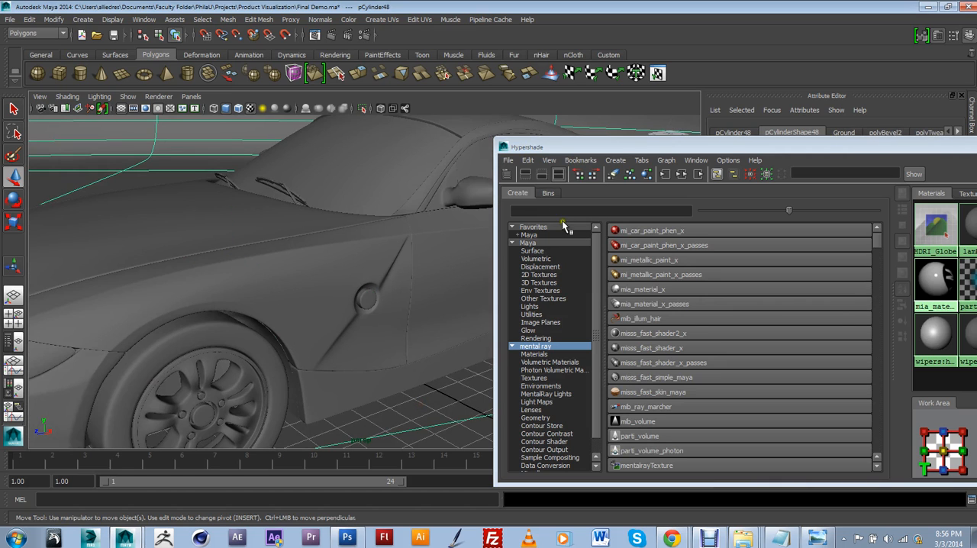
pyautogui.moveTo(535, 147); pyautogui.dragTo(634, 155)
pyautogui.scroll(-2, 504, 177)
pyautogui.keyDown('alt'); pyautogui.moveTo(456, 248); pyautogui.dragTo(444, 294); pyautogui.keyUp('alt')
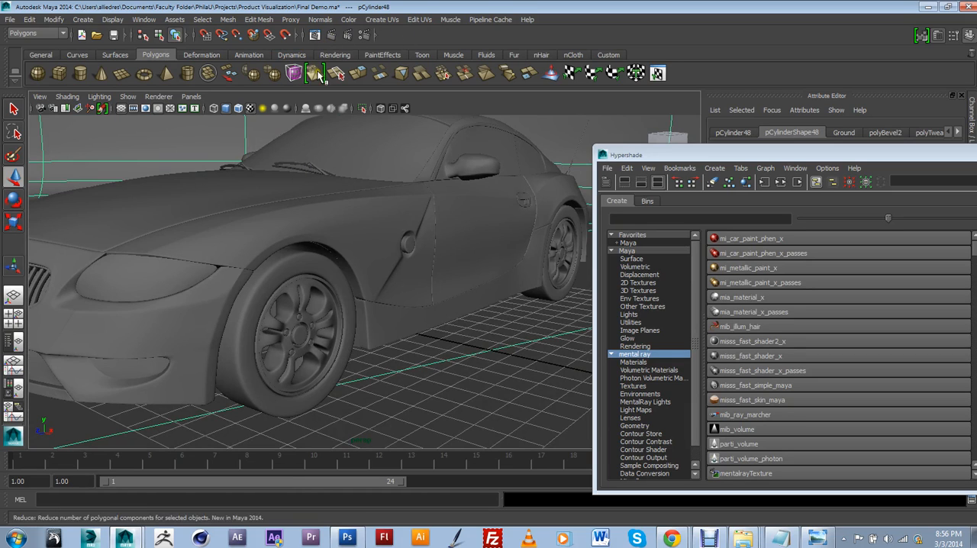
pyautogui.click(191, 97)
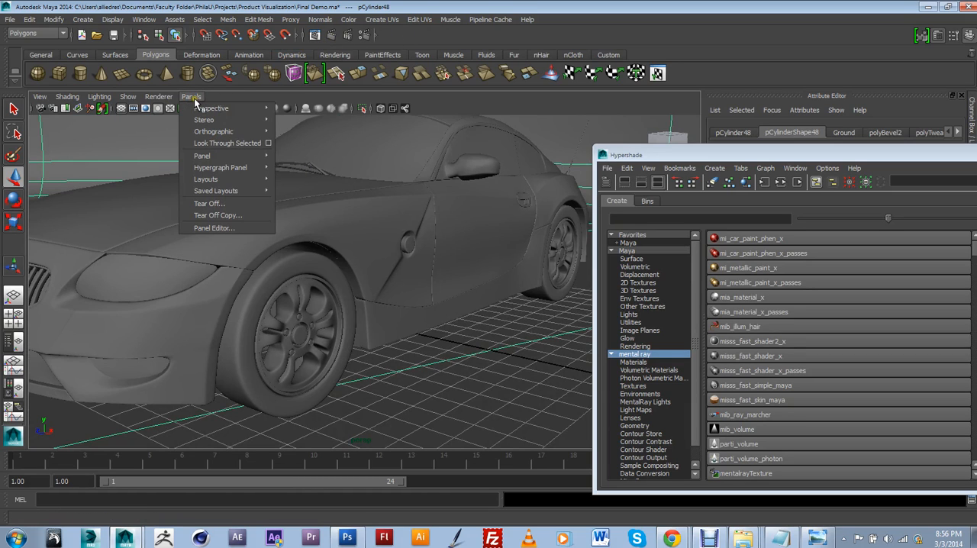
pyautogui.moveTo(200, 108)
pyautogui.click(288, 109)
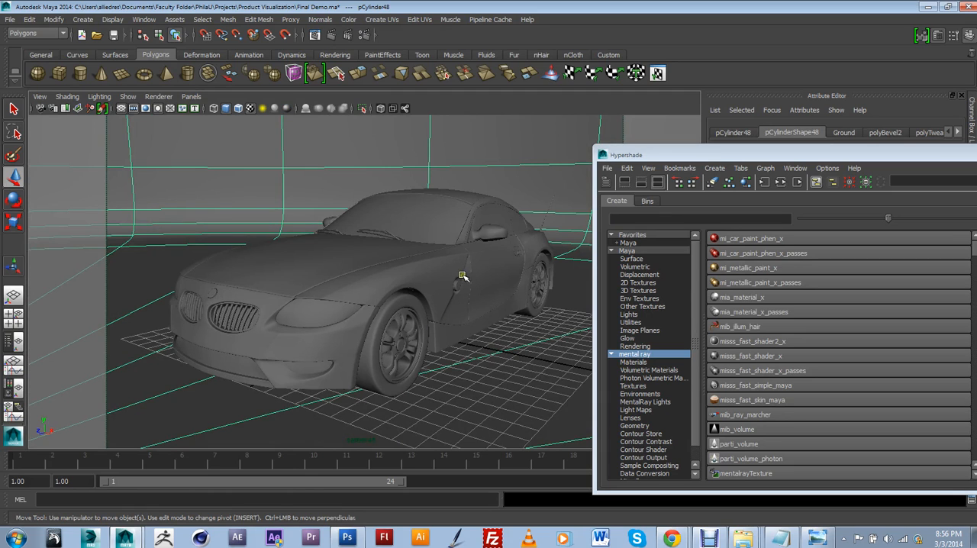
# Step: Render a small region around the fender badge with mental ray in the Render View
pyautogui.click(314, 35)
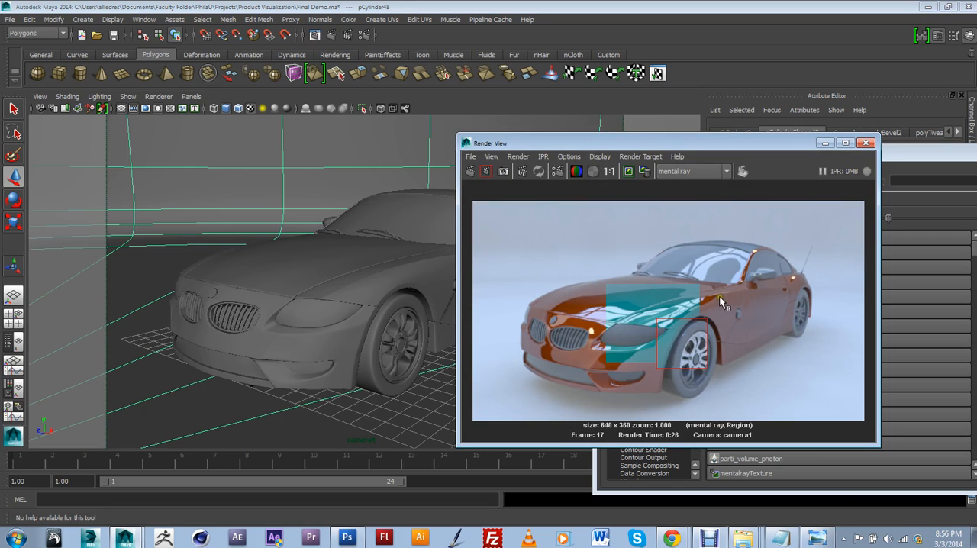
pyautogui.moveTo(713, 294); pyautogui.dragTo(761, 341)
pyautogui.moveTo(718, 297); pyautogui.dragTo(757, 334)
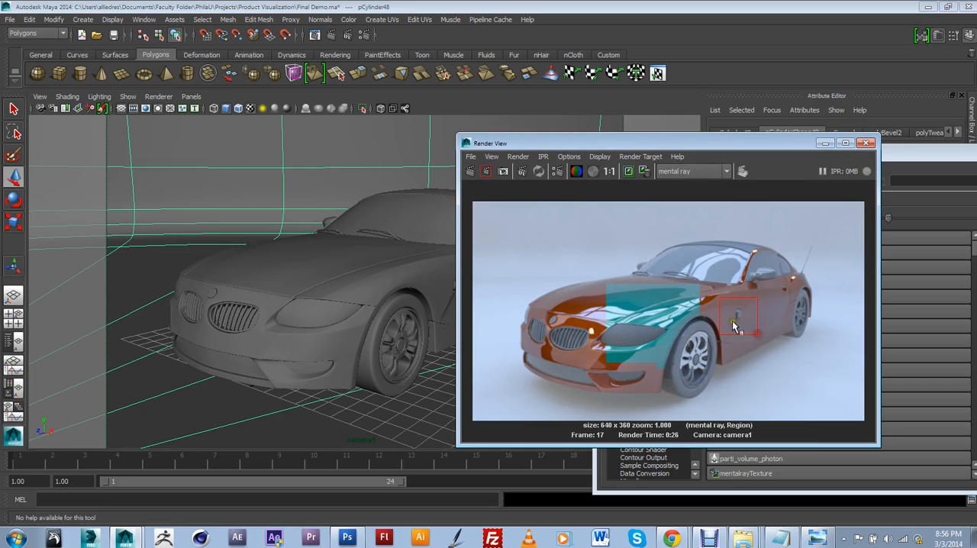
pyautogui.click(487, 172)
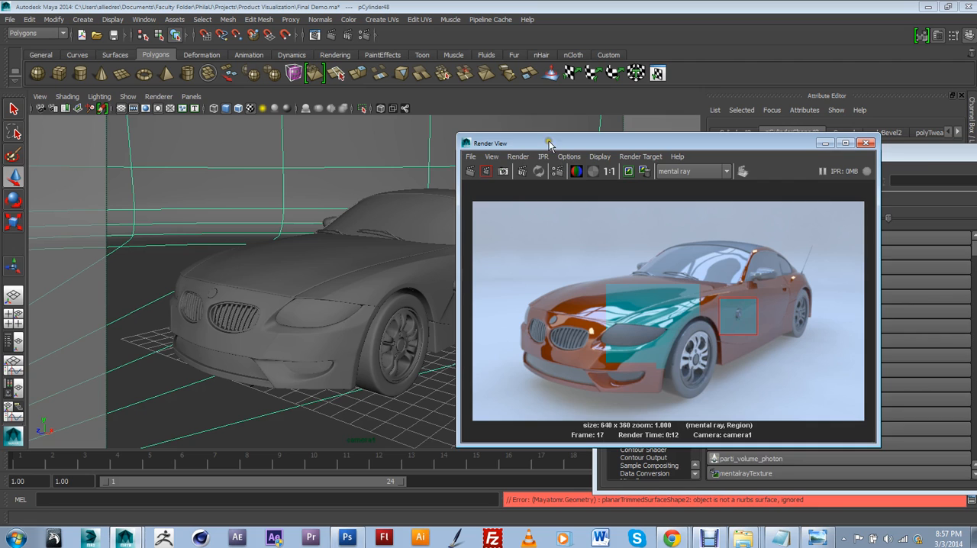
# Step: Duplicate the fender badge cylinder and move the copy forward to just above the front wheel's rim
pyautogui.moveTo(544, 143); pyautogui.dragTo(656, 158)
pyautogui.scroll(3, 523, 322)
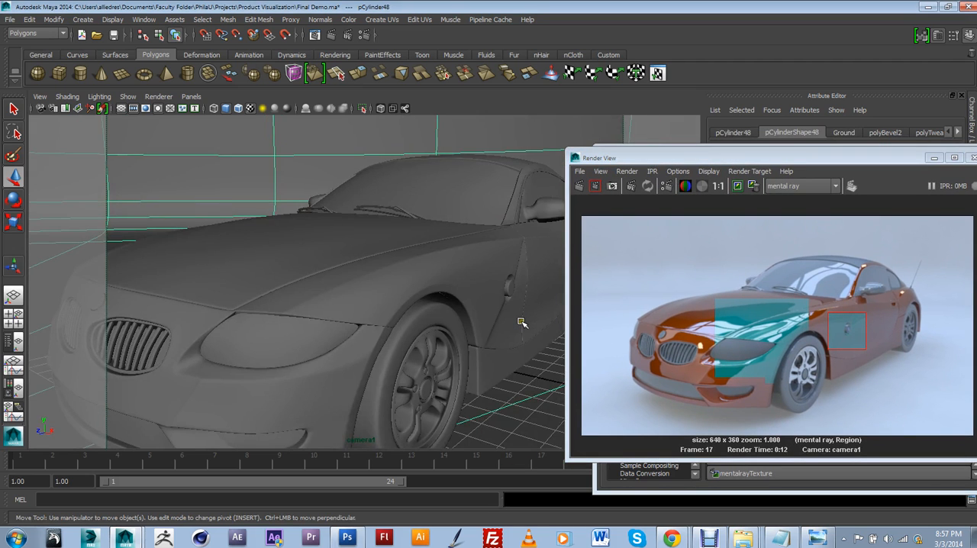
pyautogui.keyDown('alt'); pyautogui.moveTo(519, 321); pyautogui.dragTo(403, 303); pyautogui.keyUp('alt')
pyautogui.keyDown('alt'); pyautogui.moveTo(403, 303); pyautogui.dragTo(453, 268, button='middle'); pyautogui.keyUp('alt')
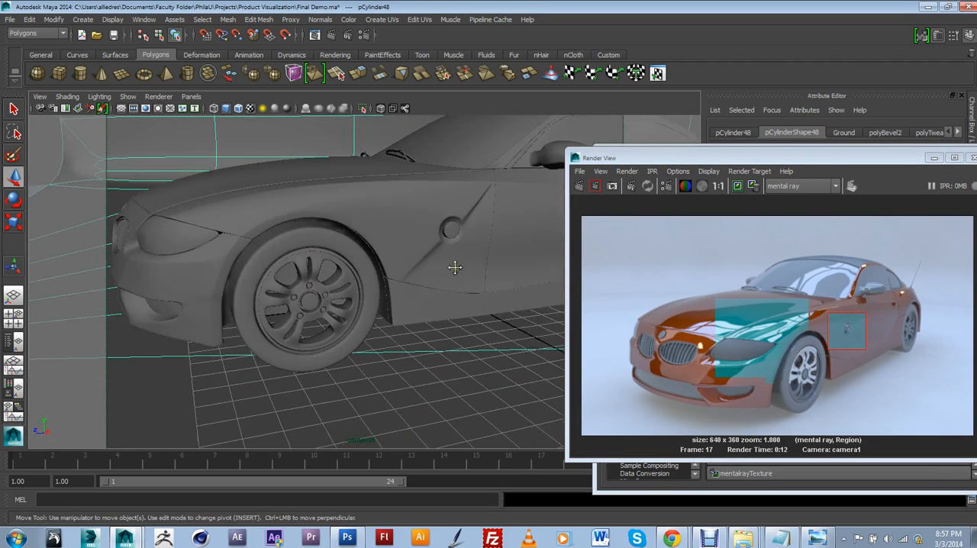
pyautogui.keyDown('alt'); pyautogui.moveTo(392, 285); pyautogui.dragTo(404, 280); pyautogui.keyUp('alt')
pyautogui.scroll(4, 405, 281)
pyautogui.scroll(-4, 405, 281)
pyautogui.keyDown('alt'); pyautogui.moveTo(406, 282); pyautogui.dragTo(317, 291, button='middle'); pyautogui.keyUp('alt')
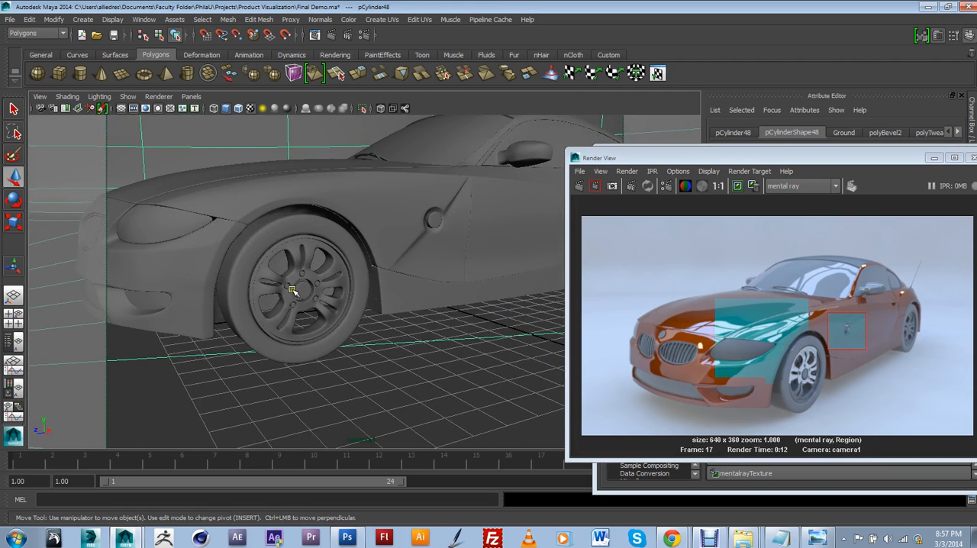
pyautogui.click(302, 290)
pyautogui.click(433, 220)
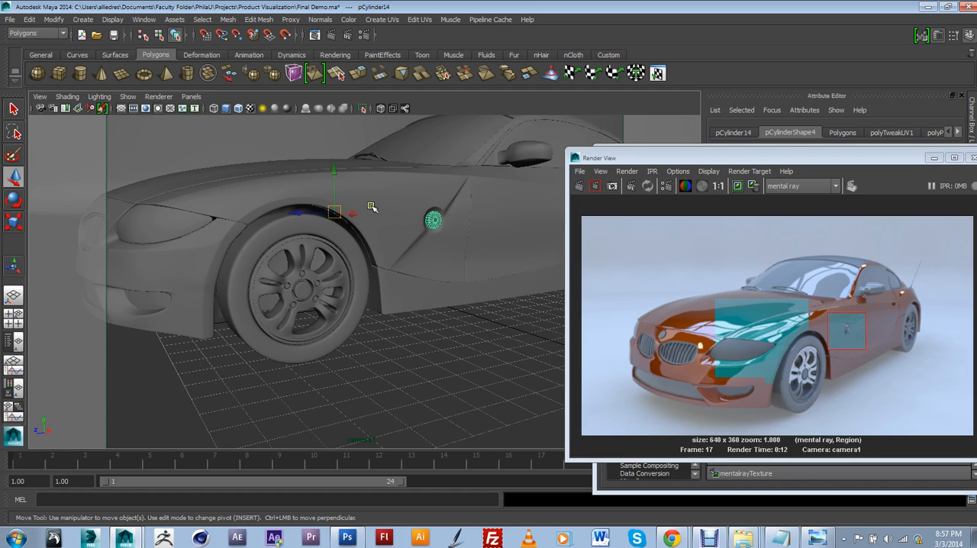
pyautogui.hotkey('ctrl', 'd')
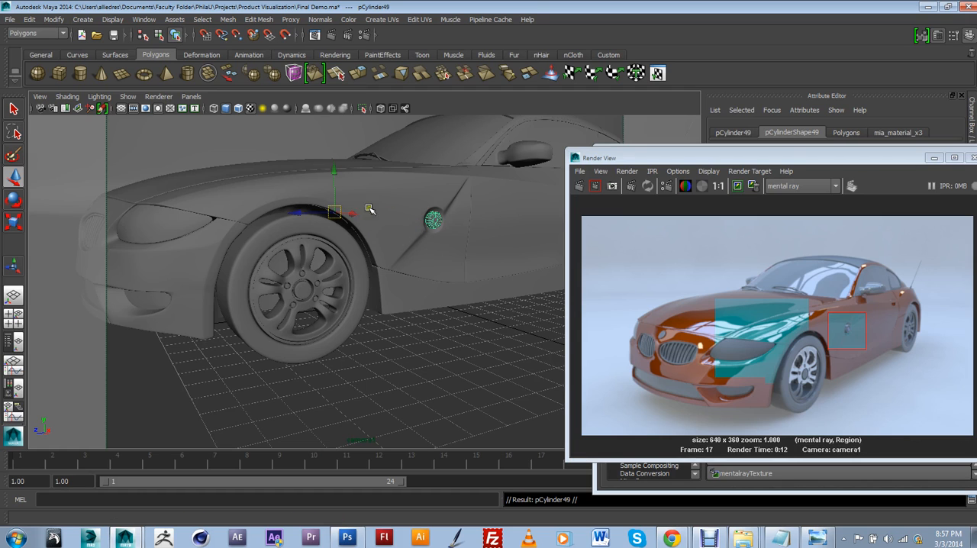
pyautogui.moveTo(313, 212); pyautogui.dragTo(207, 206)
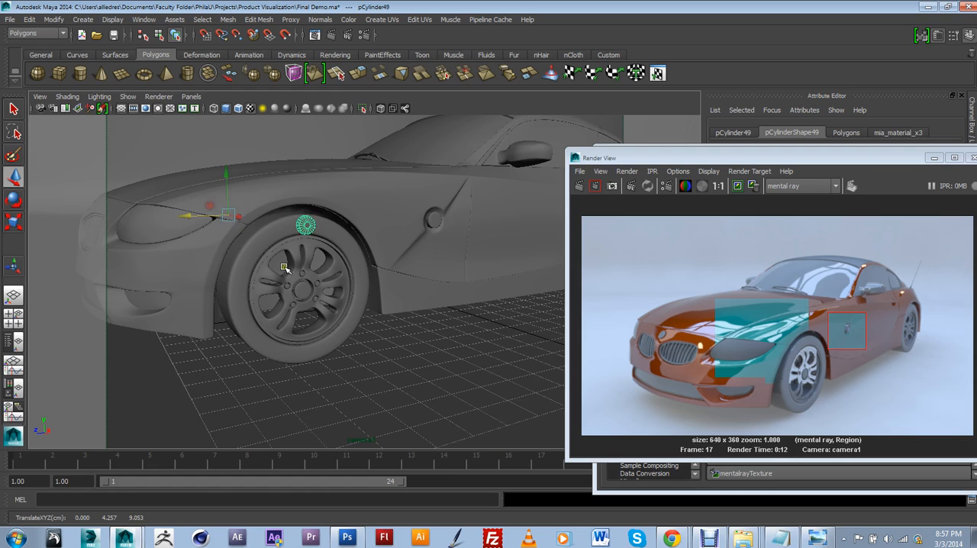
# Step: Try to align the copied badge cylinder with the front wheel's center cap cylinder using the Align Tool
pyautogui.click(301, 290)
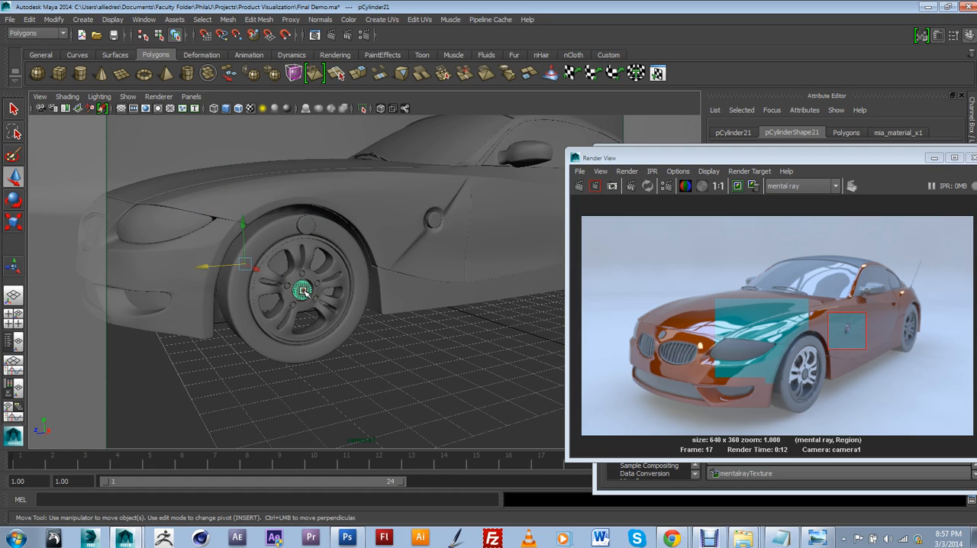
pyautogui.scroll(4, 303, 280)
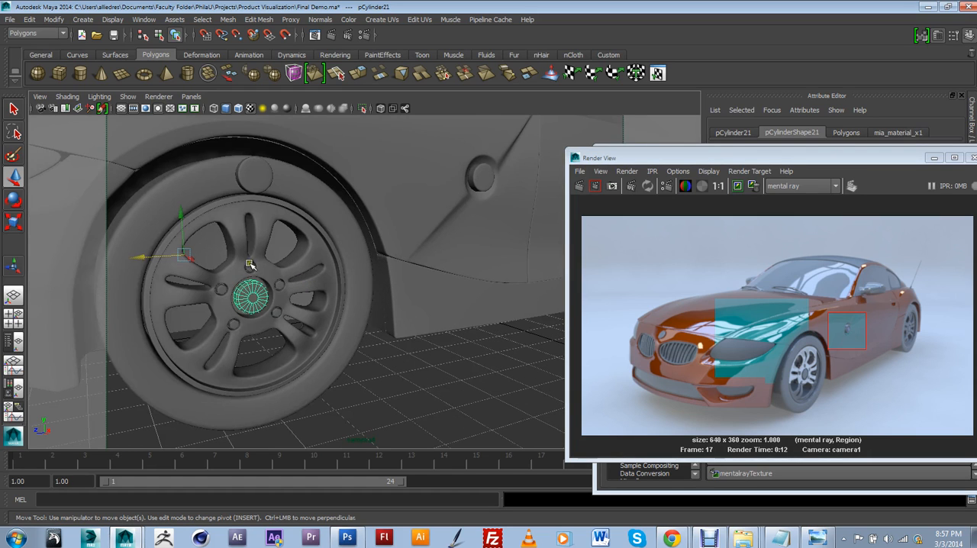
pyautogui.click(246, 176)
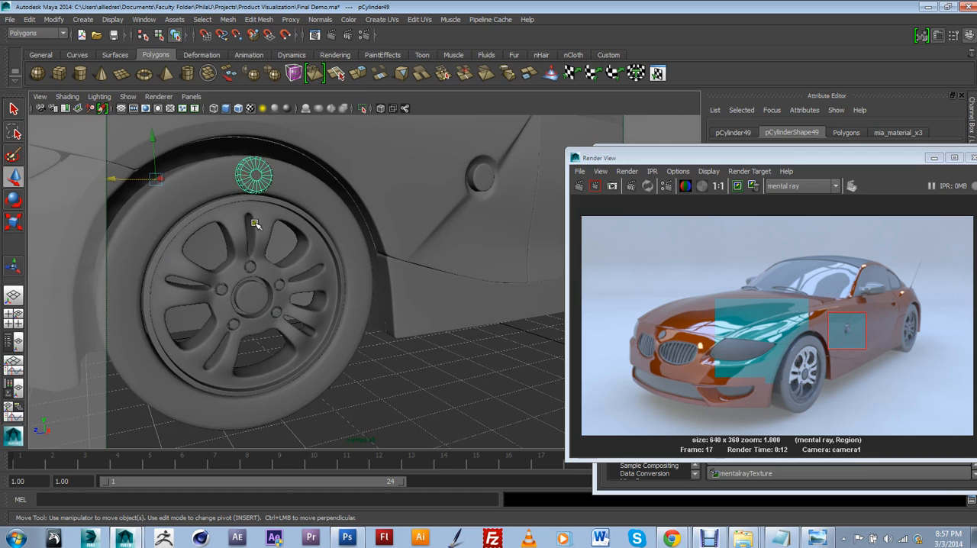
pyautogui.click(251, 298)
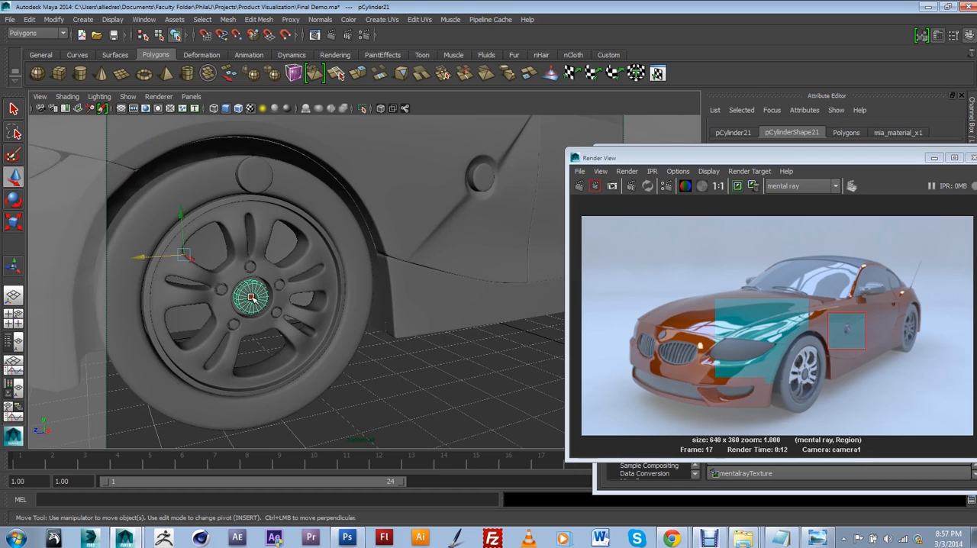
pyautogui.click(261, 174)
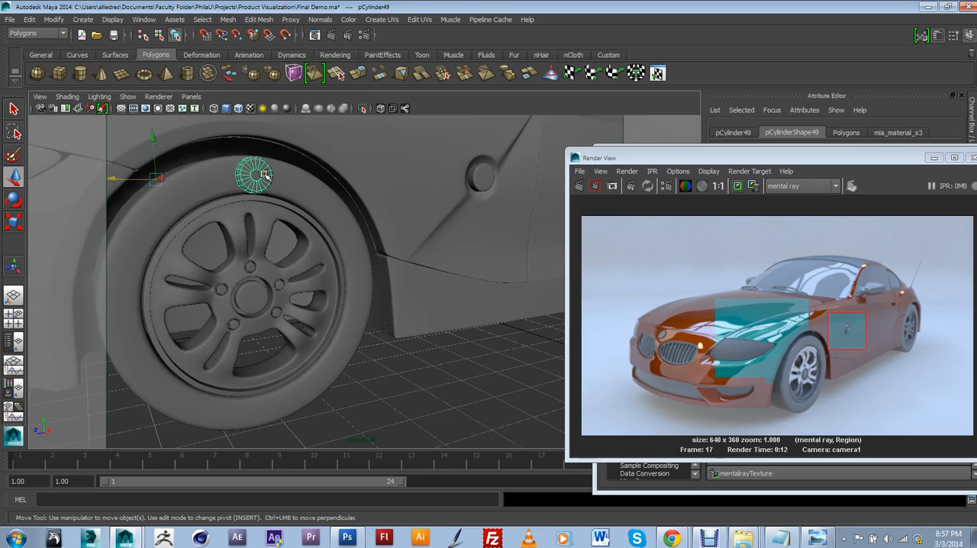
pyautogui.click(254, 293)
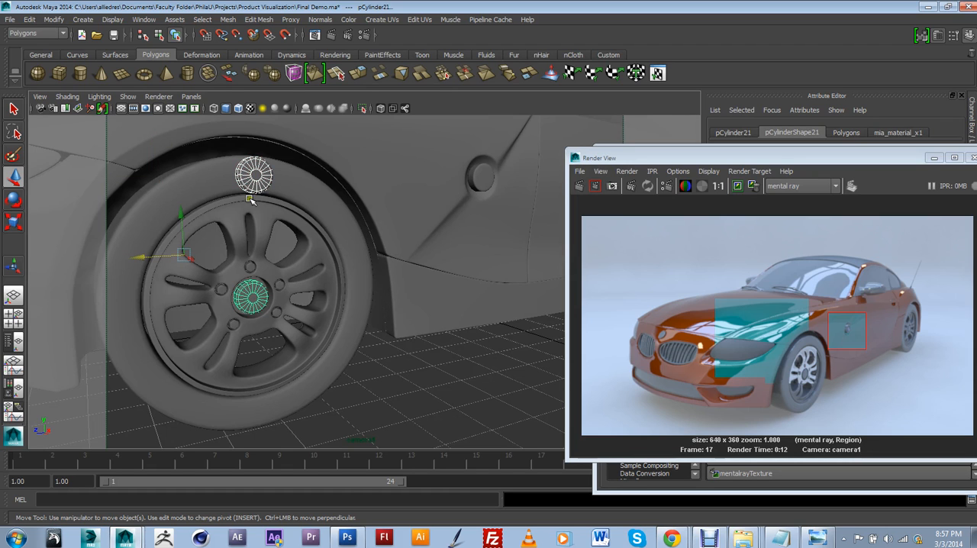
pyautogui.click(54, 19)
pyautogui.click(78, 84)
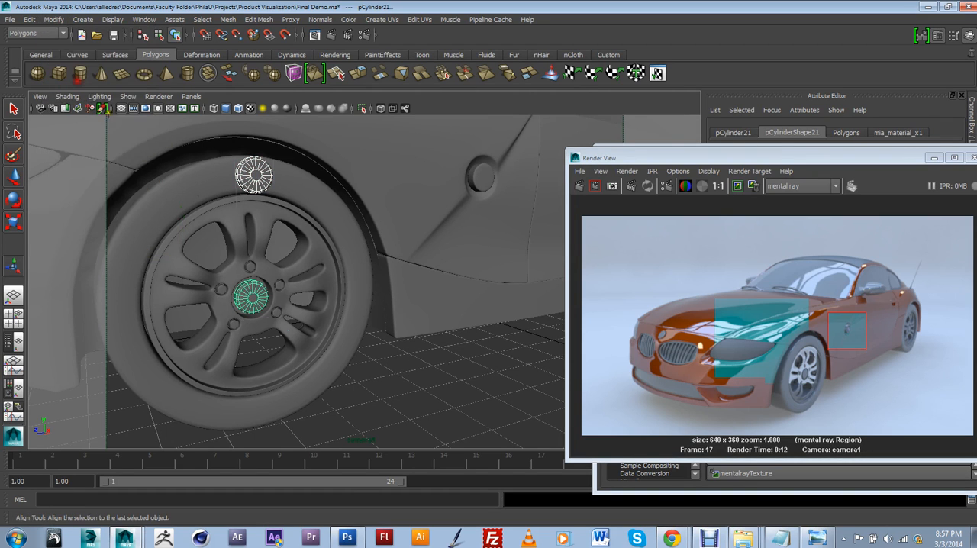
pyautogui.keyDown('alt'); pyautogui.moveTo(279, 328); pyautogui.dragTo(319, 360); pyautogui.keyUp('alt')
pyautogui.keyDown('alt'); pyautogui.moveTo(369, 331); pyautogui.dragTo(358, 381); pyautogui.keyUp('alt')
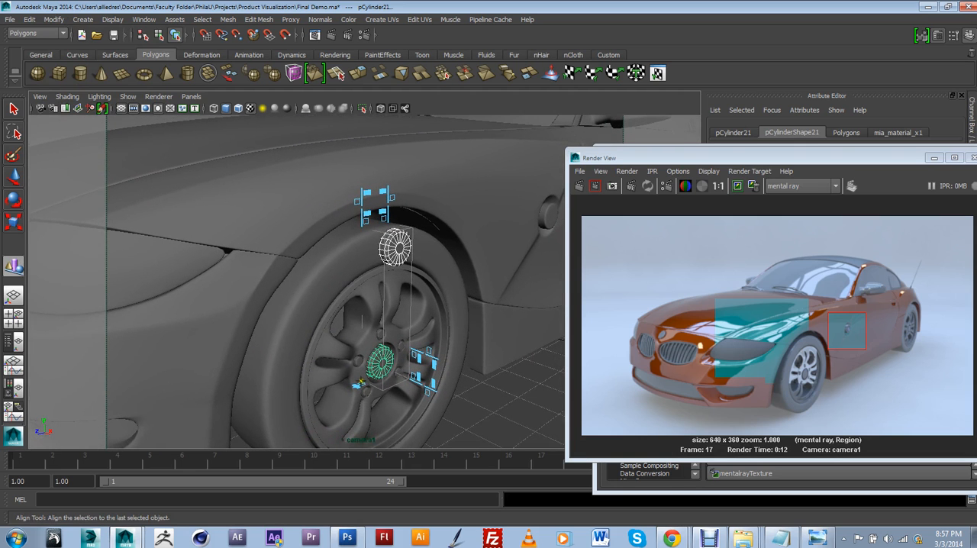
# Step: Undo the last small move and the alignment between the badge copy and the wheel's center cap
pyautogui.click(10, 177)
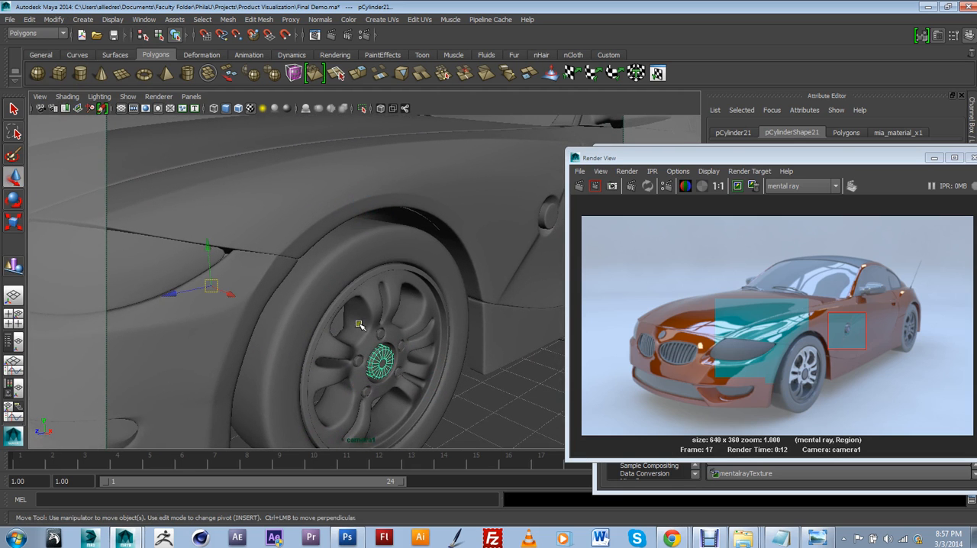
pyautogui.scroll(-4, 357, 324)
pyautogui.moveTo(283, 292); pyautogui.dragTo(291, 296)
pyautogui.scroll(5, 346, 317)
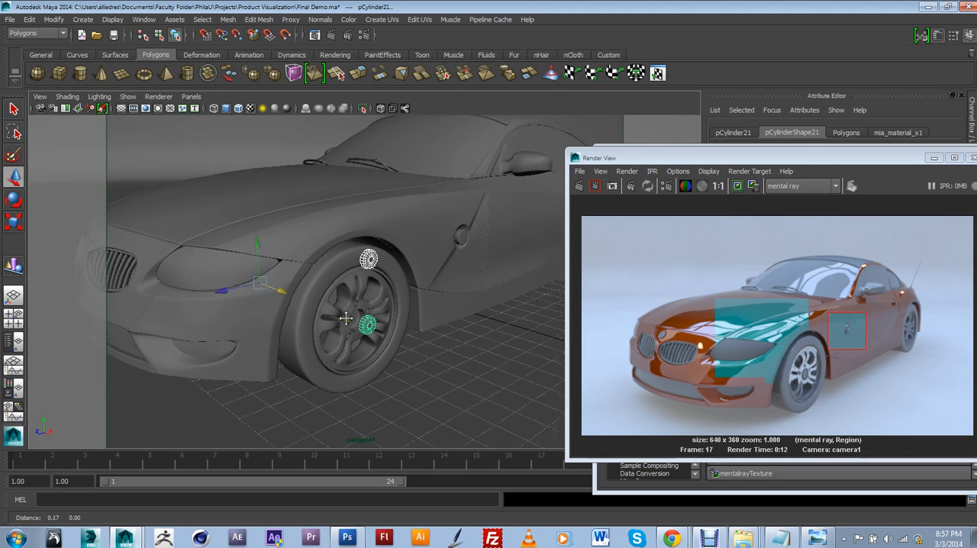
pyautogui.hotkey('ctrl', 'z')
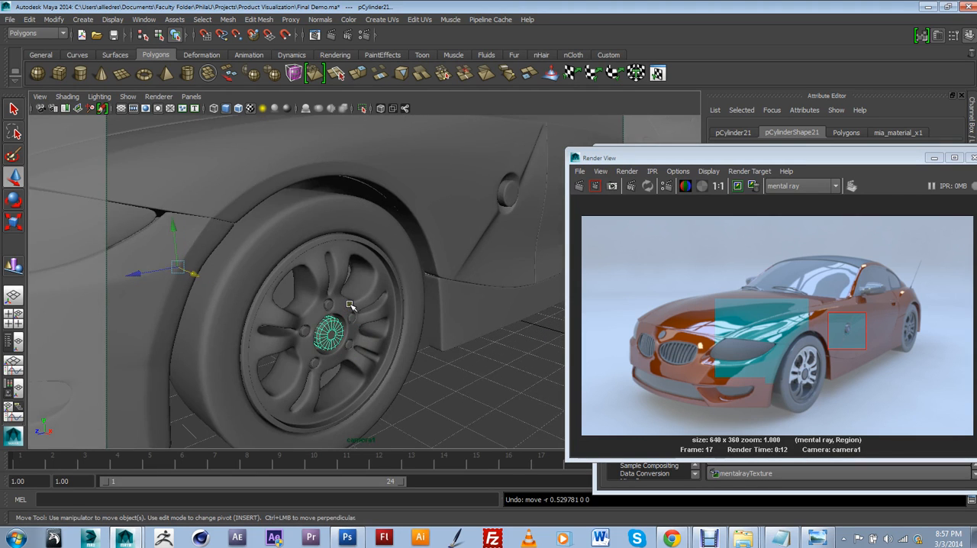
pyautogui.hotkey('ctrl', 'z')
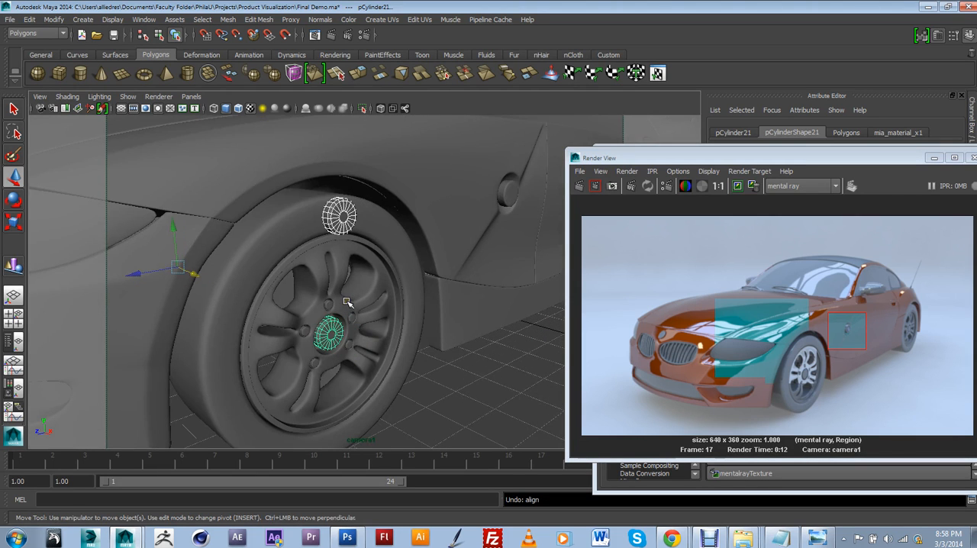
# Step: Replace the front wheel's center cap by moving the badge copy into the hub and deleting the old cap cylinder
pyautogui.click(341, 219)
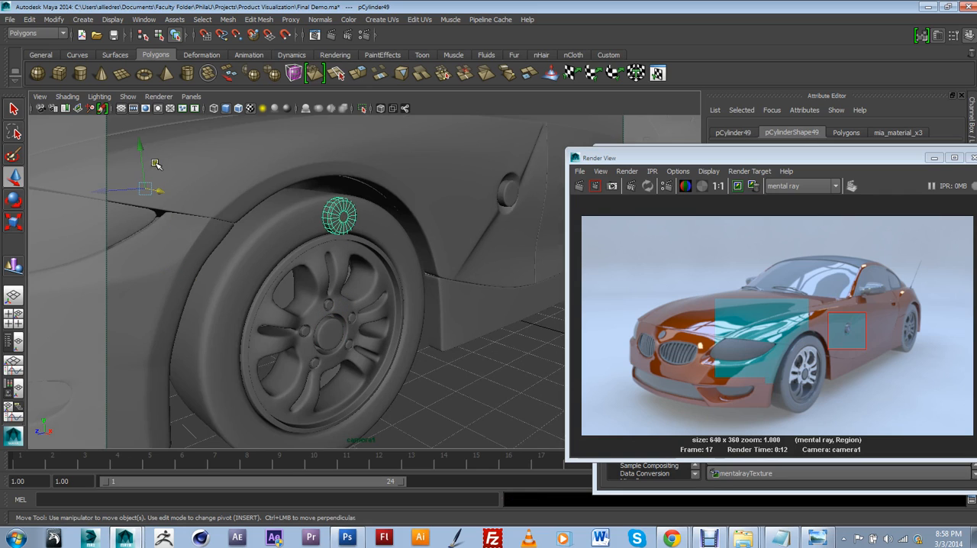
pyautogui.moveTo(147, 168); pyautogui.dragTo(317, 328)
pyautogui.click(321, 330)
pyautogui.press('Delete')
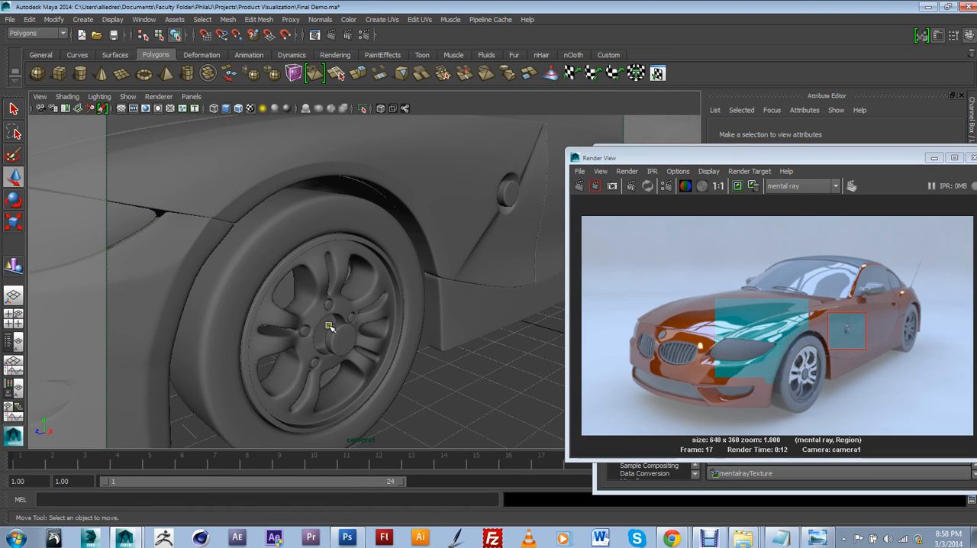
pyautogui.click(332, 329)
pyautogui.moveTo(170, 276); pyautogui.dragTo(161, 273)
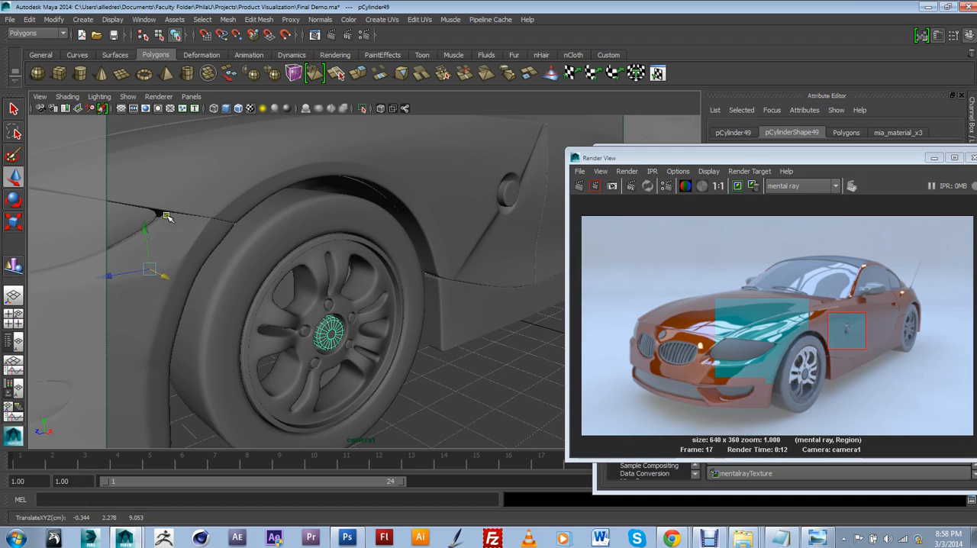
# Step: Restore the bookmarked camera1 view and render a region around the front wheel, with the Render View moved off the Hypershade
pyautogui.click(37, 97)
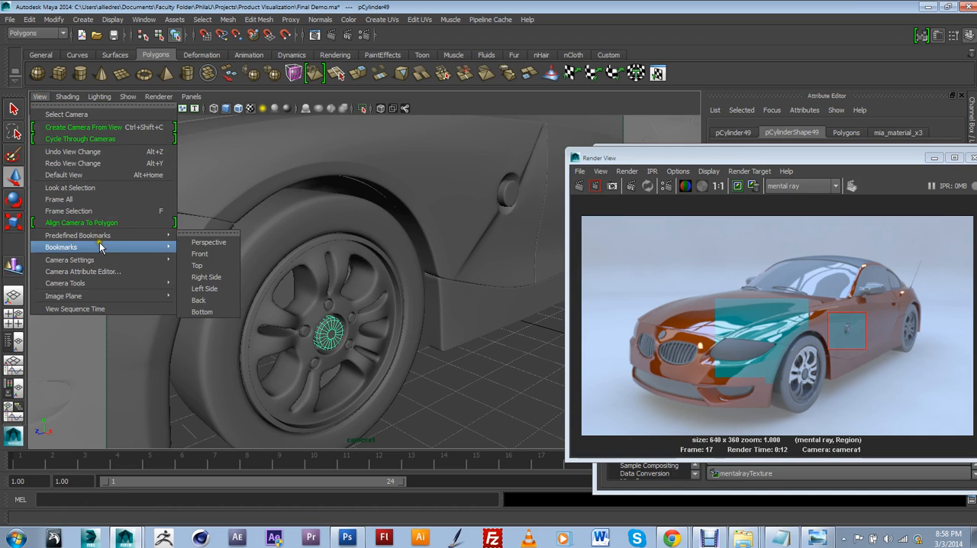
pyautogui.moveTo(76, 247)
pyautogui.click(213, 254)
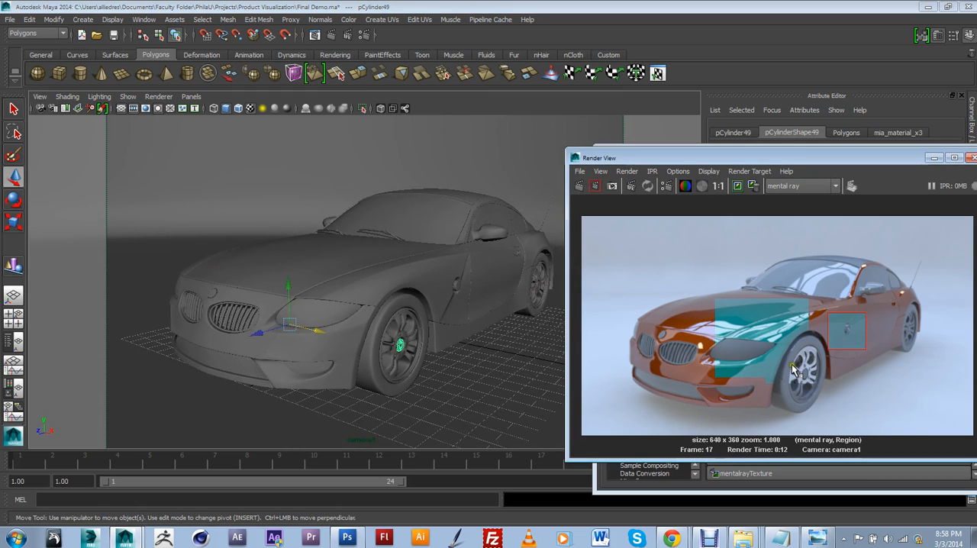
pyautogui.moveTo(792, 353); pyautogui.dragTo(830, 402)
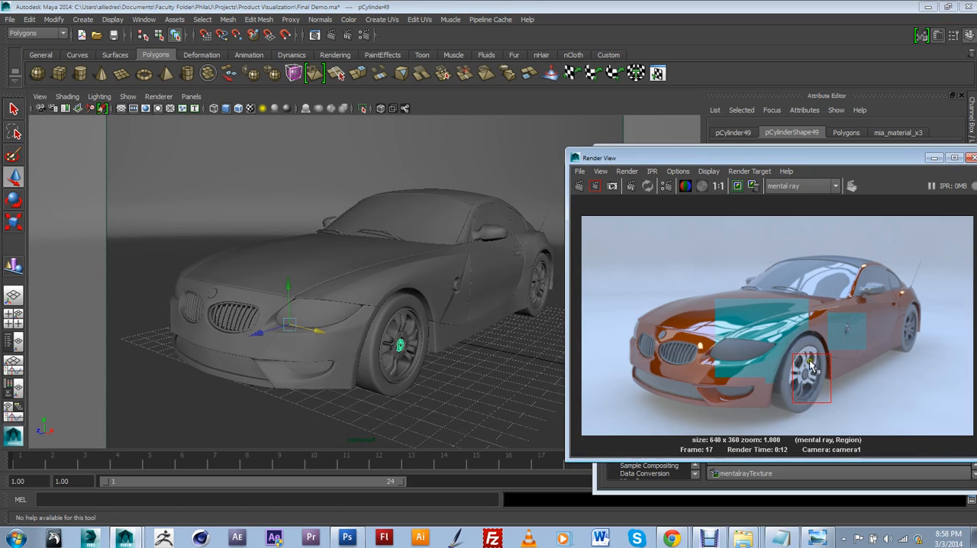
pyautogui.moveTo(779, 349); pyautogui.dragTo(824, 389)
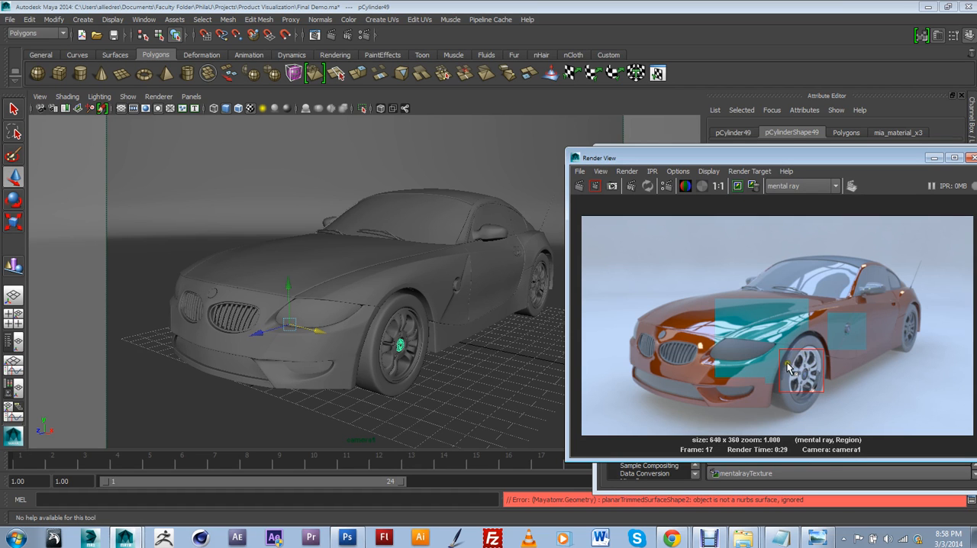
pyautogui.moveTo(786, 158); pyautogui.dragTo(421, 150)
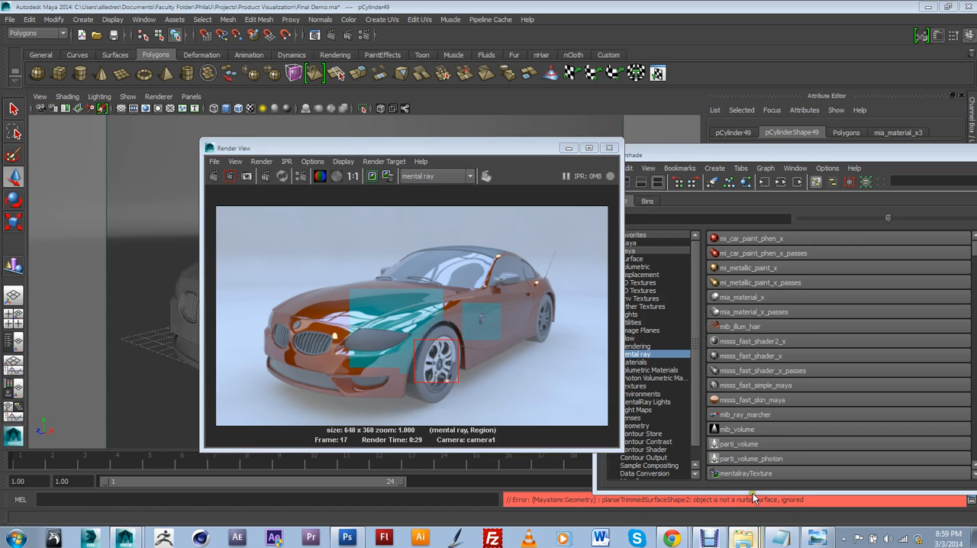
# Step: Switch to Windows Explorer and open the Small2 image from the Documents subfolder Faculty Folder\PhilaU\Projects\Product Visualization\Render
pyautogui.click(698, 407)
pyautogui.click(170, 32)
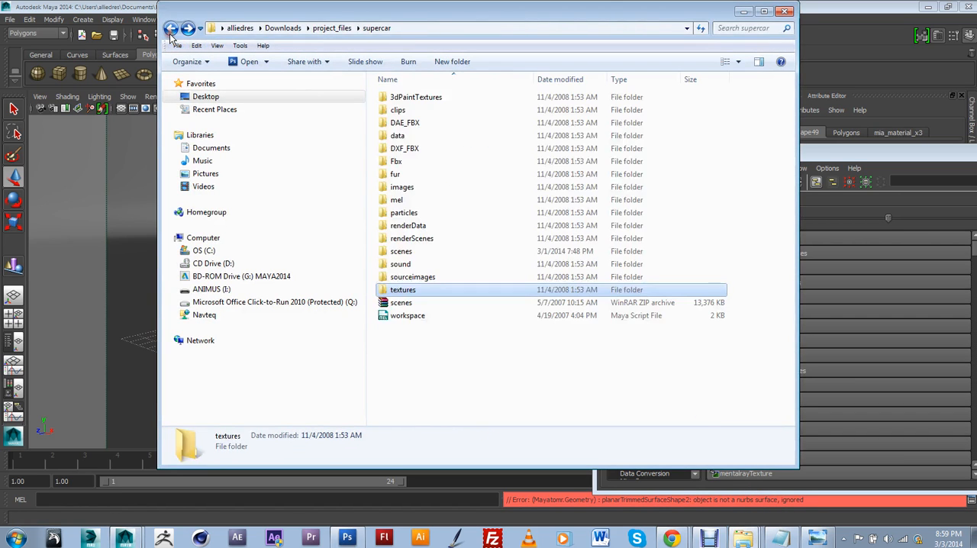
pyautogui.click(170, 29)
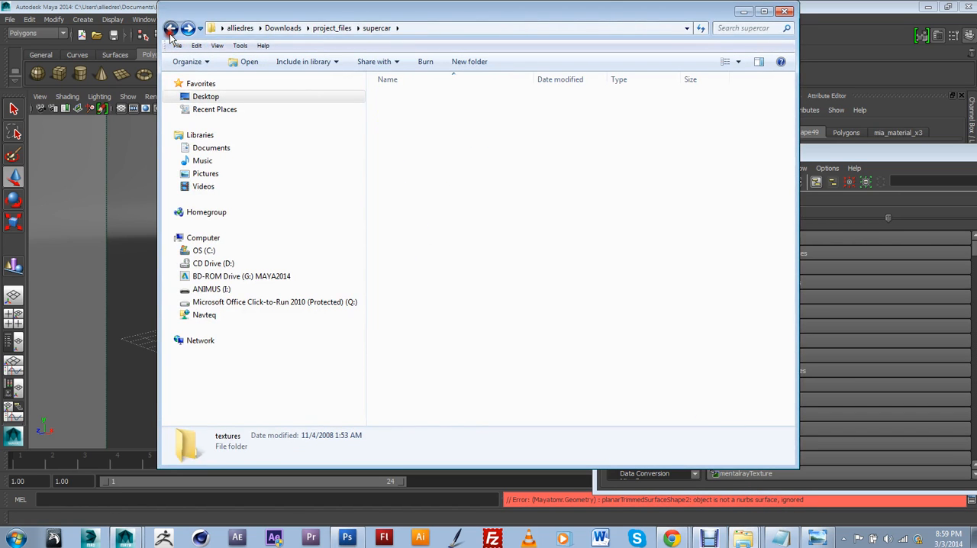
pyautogui.click(217, 148)
pyautogui.click(419, 300)
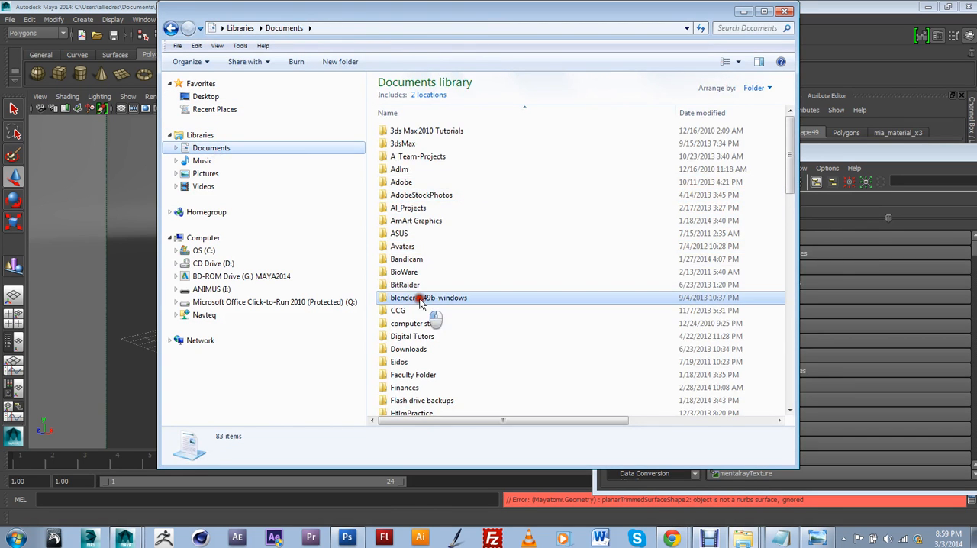
pyautogui.scroll(-3, 419, 302)
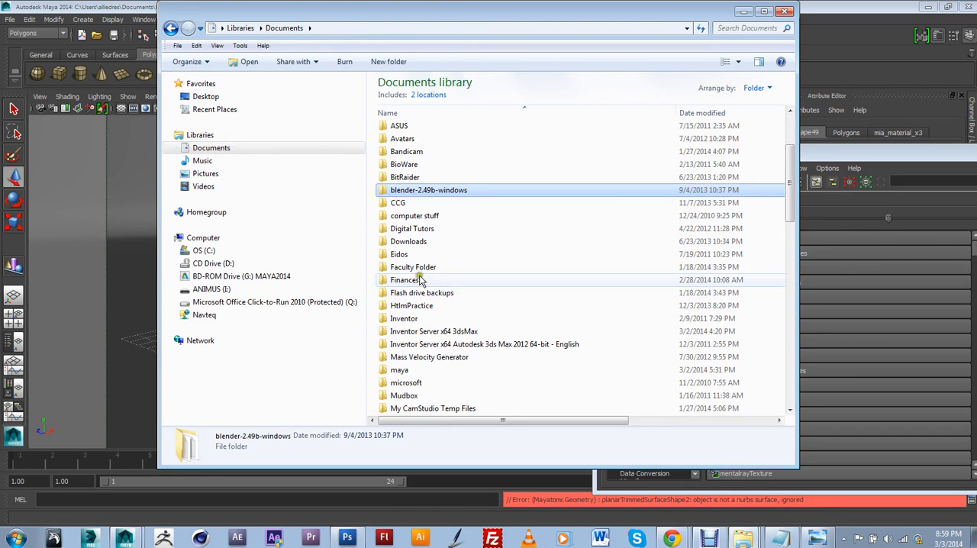
pyautogui.doubleClick(421, 267)
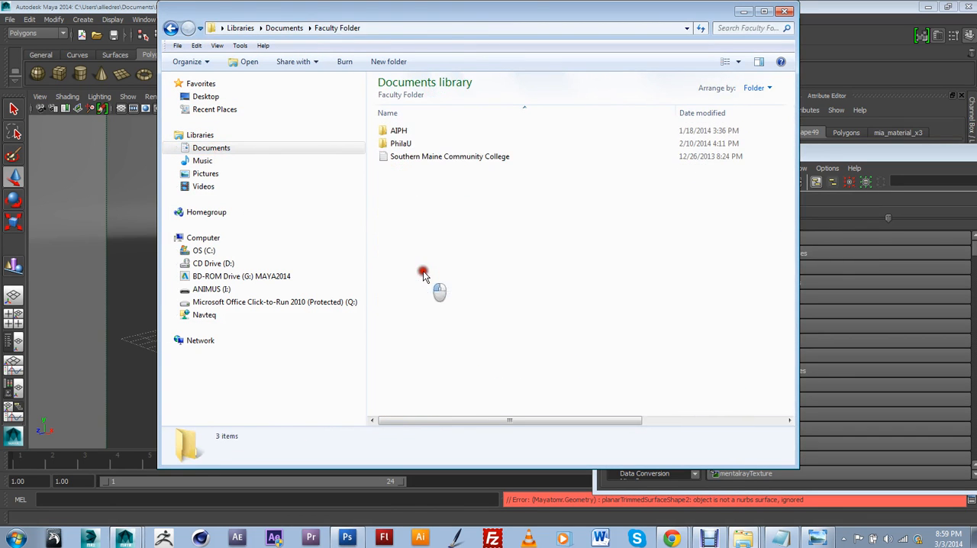
pyautogui.doubleClick(402, 143)
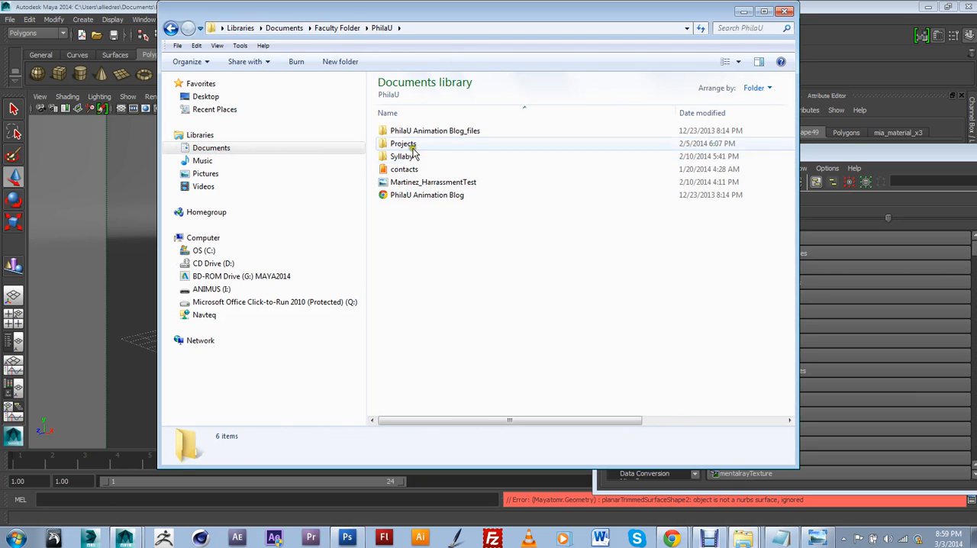
pyautogui.click(412, 145)
pyautogui.doubleClick(412, 145)
pyautogui.doubleClick(409, 144)
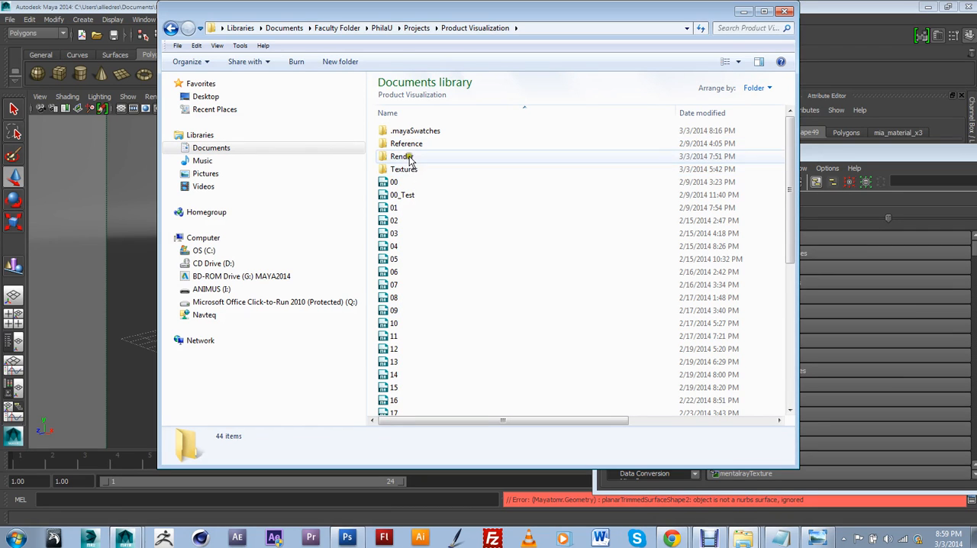
pyautogui.doubleClick(409, 157)
pyautogui.doubleClick(401, 144)
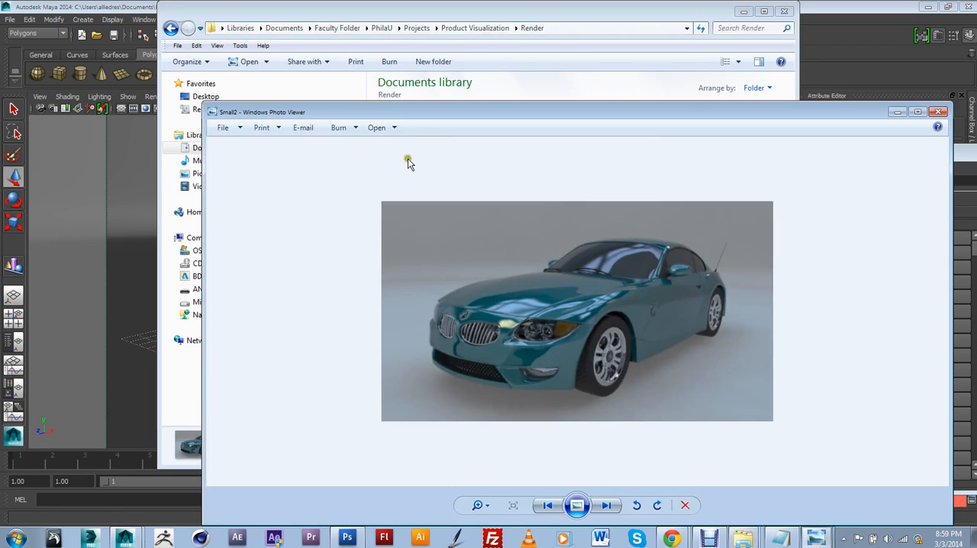
# Step: Compare the finished Small2 car image with the current render in Maya's Render View
pyautogui.moveTo(648, 115); pyautogui.dragTo(530, 105)
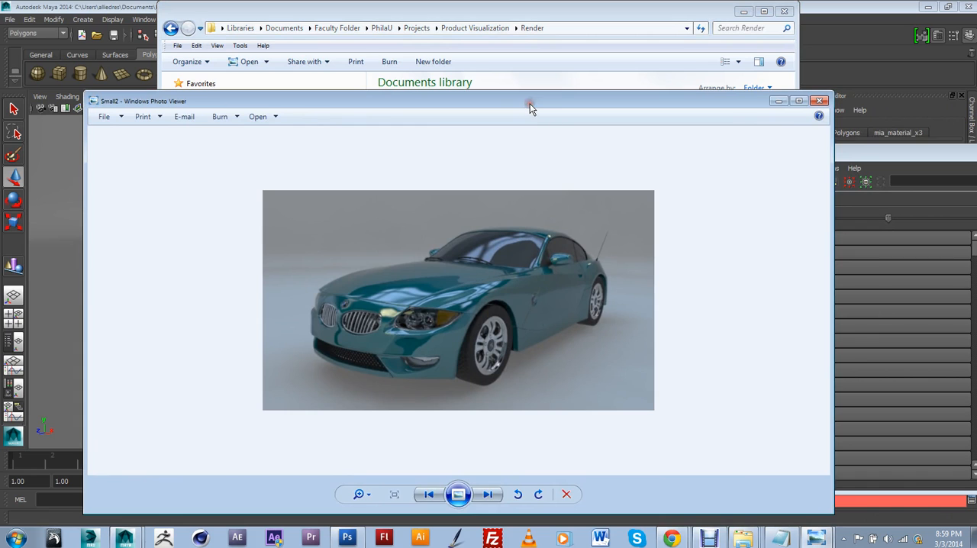
pyautogui.click(816, 538)
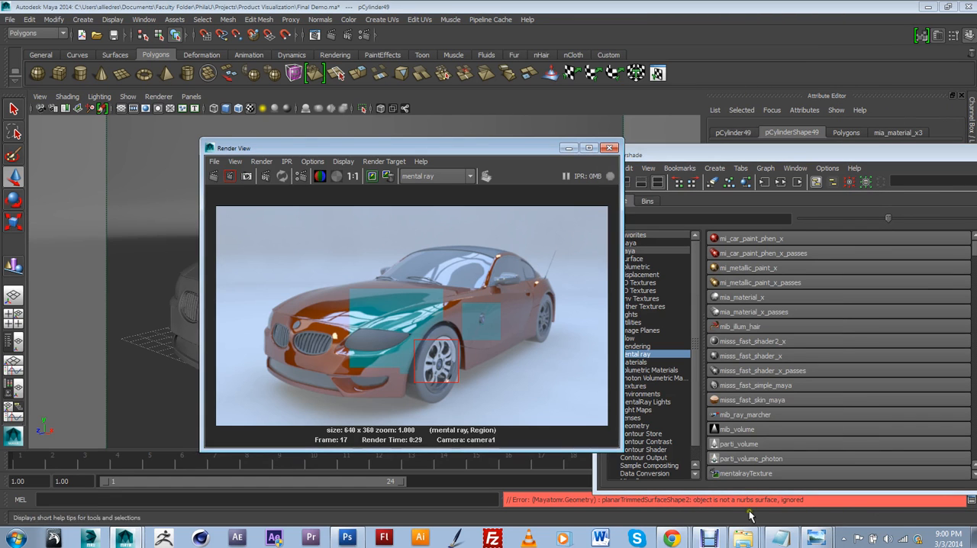
pyautogui.click(791, 511)
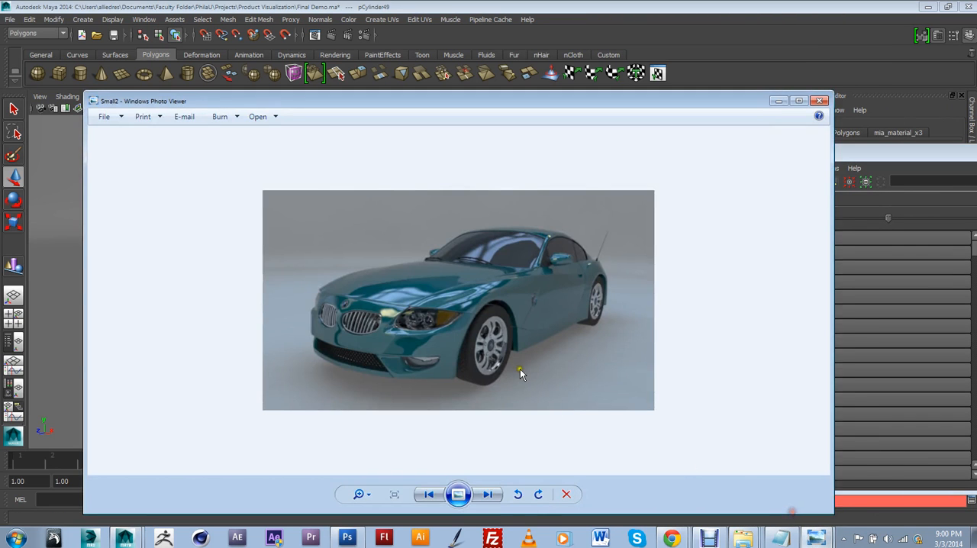